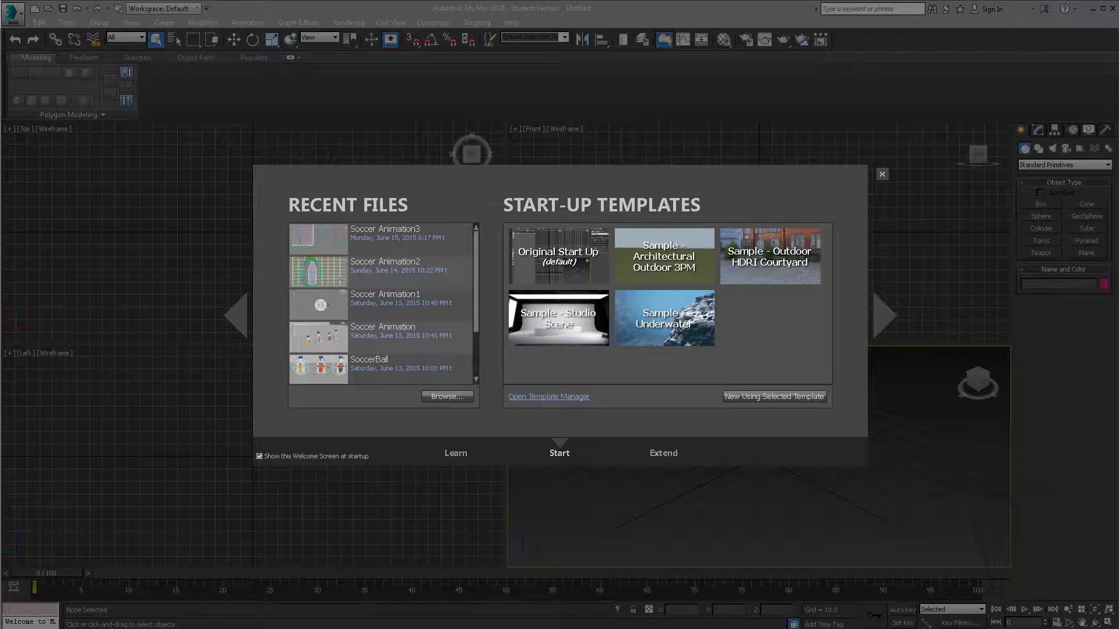
- Open Windows Explorer and go to the 3DM_Desk folder under TraptCG\Tutorials on the Work2 (D:) drive
key("super+e")
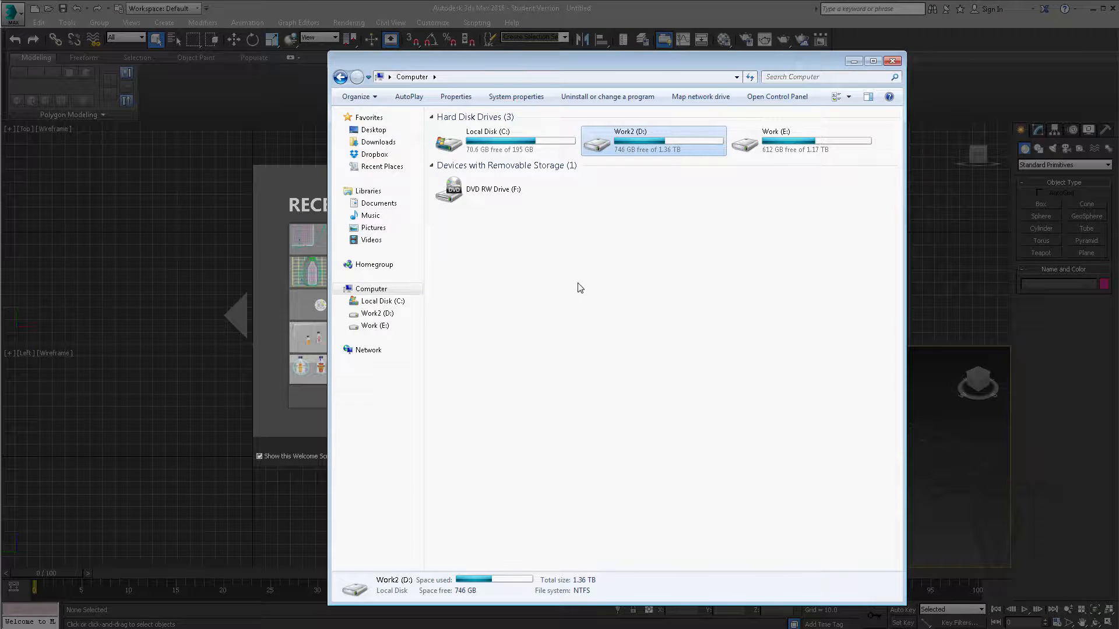
left_click_drag(570, 62, 562, 54)
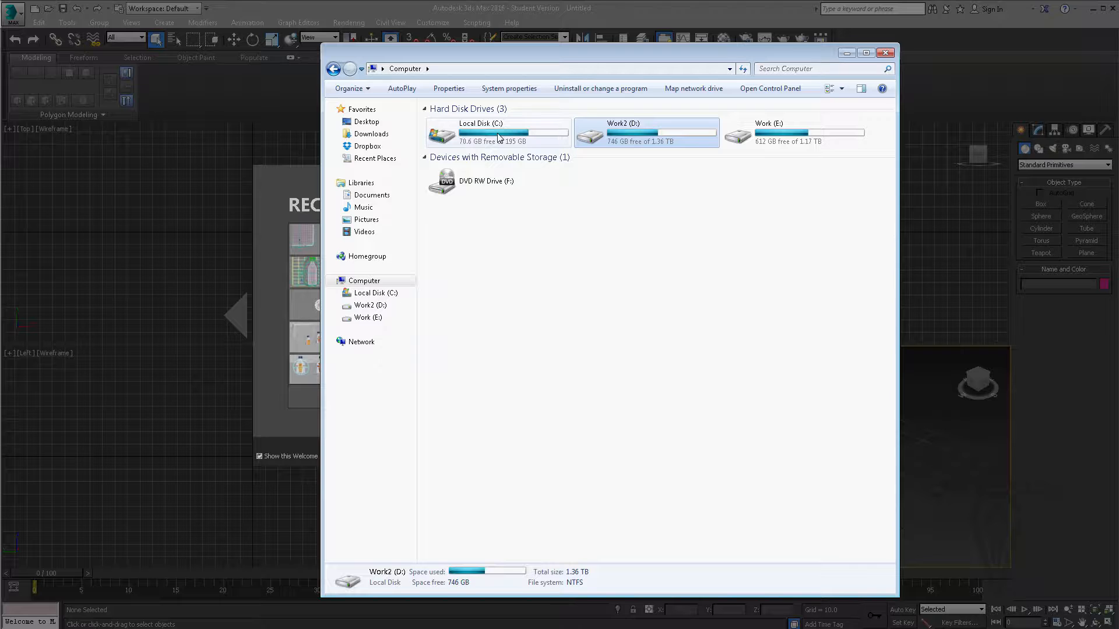
double_click(629, 134)
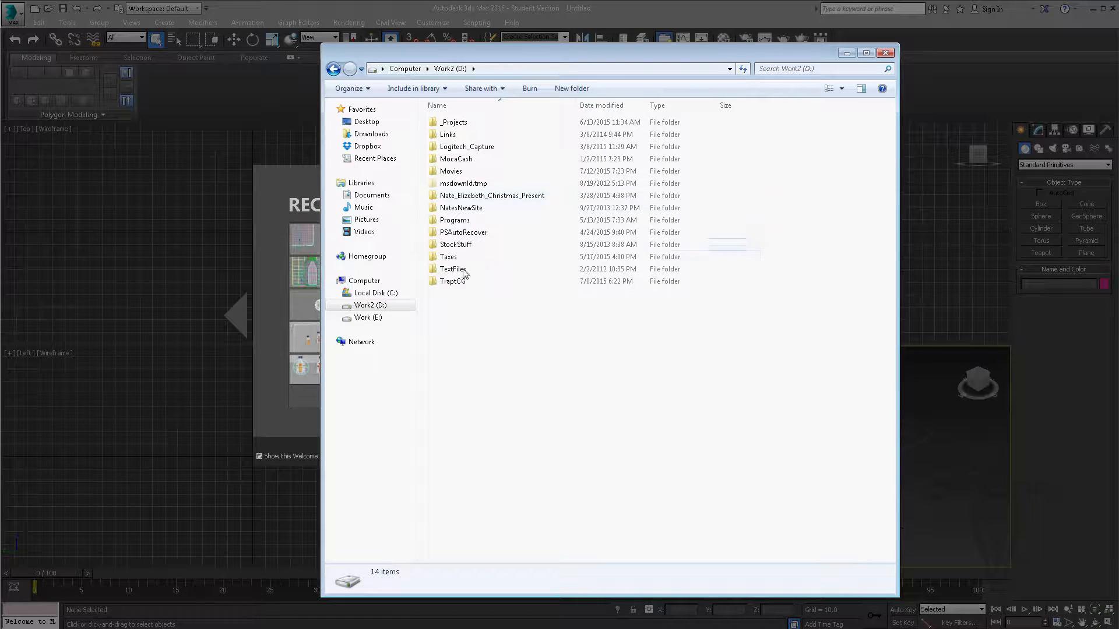
double_click(455, 282)
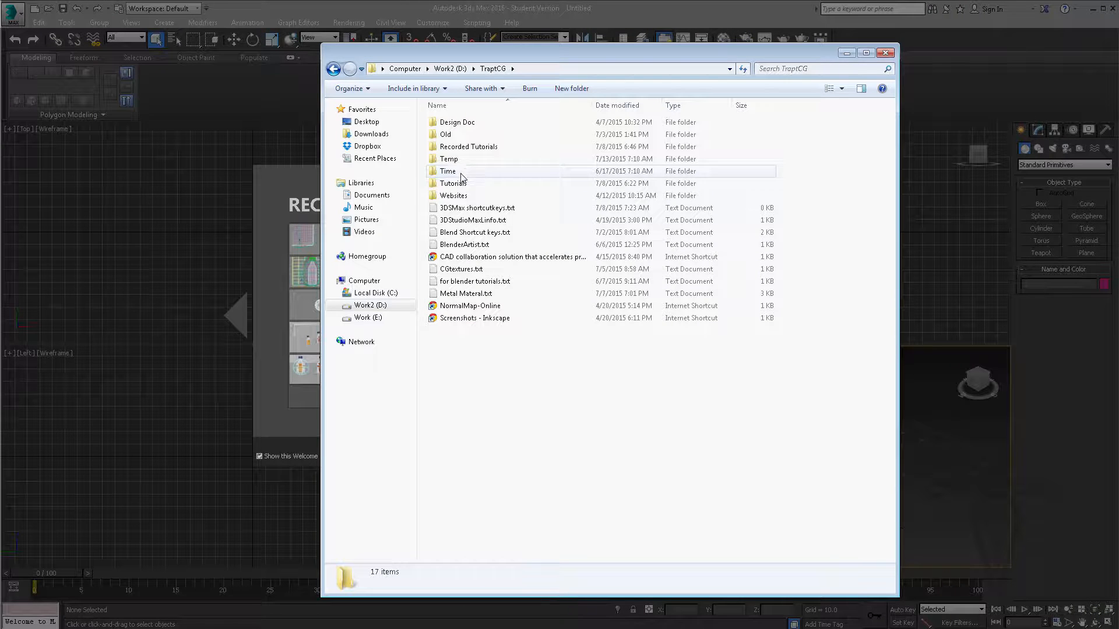
double_click(455, 183)
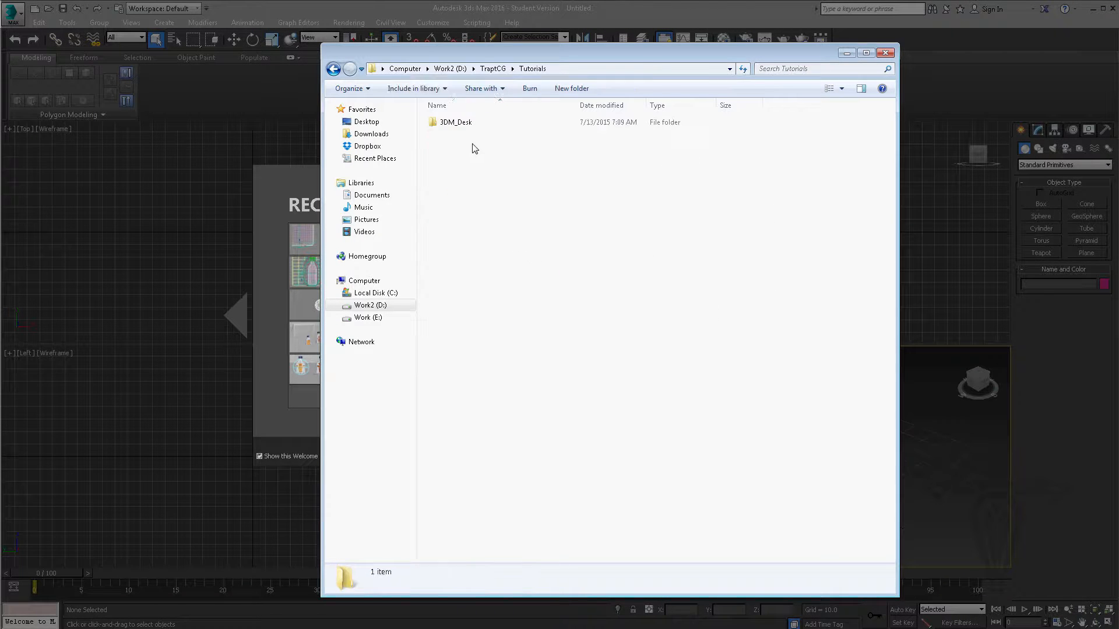
double_click(441, 124)
- View the reference photo IMG_1531.JPG from the Reff folder, leaving the photo viewer minimized
double_click(448, 122)
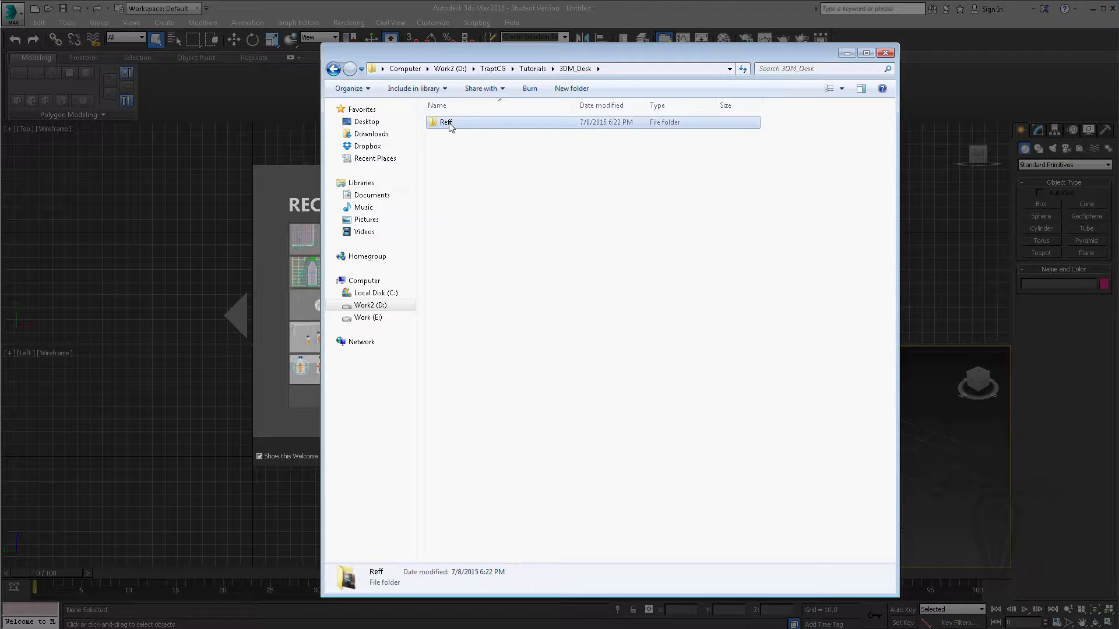
double_click(456, 133)
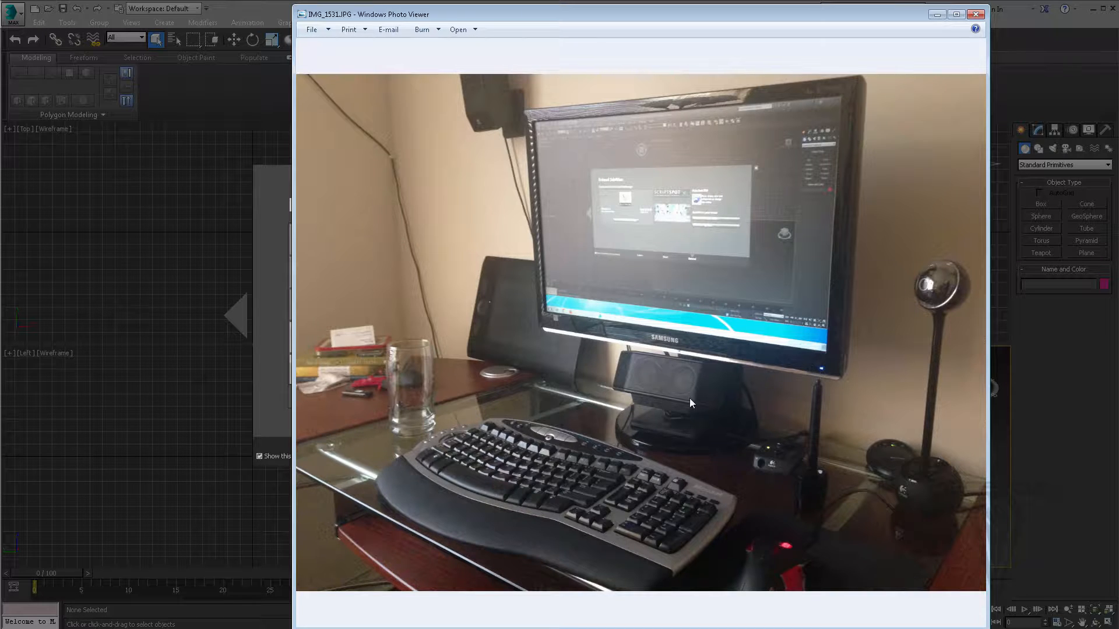
left_click(937, 15)
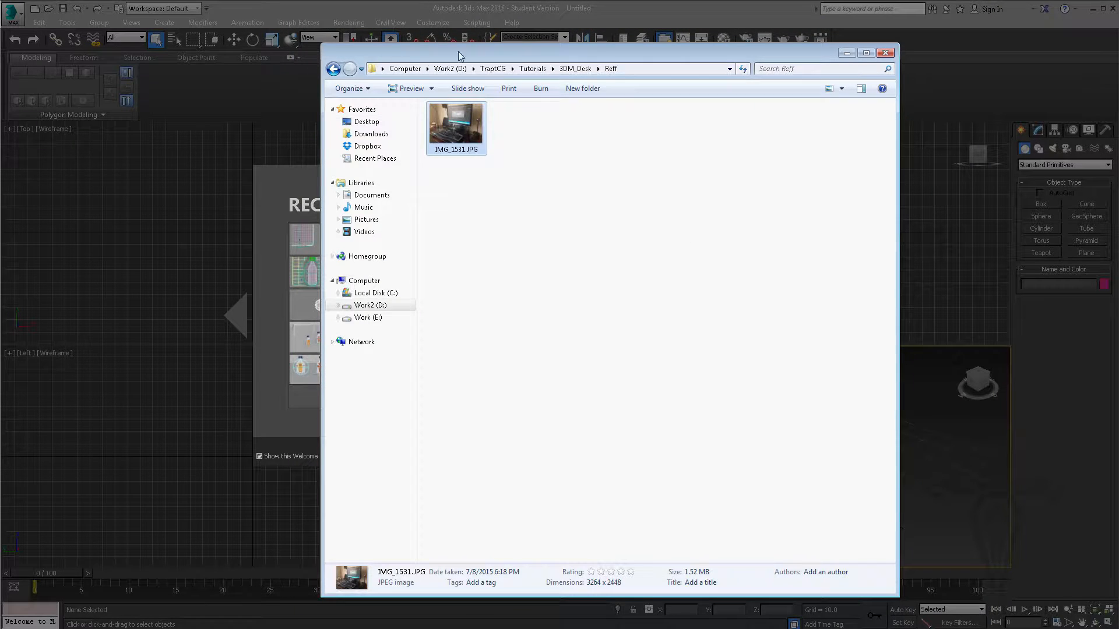
- Return to the 3DM_Desk folder and create a new subfolder named 3D in it
left_click(575, 70)
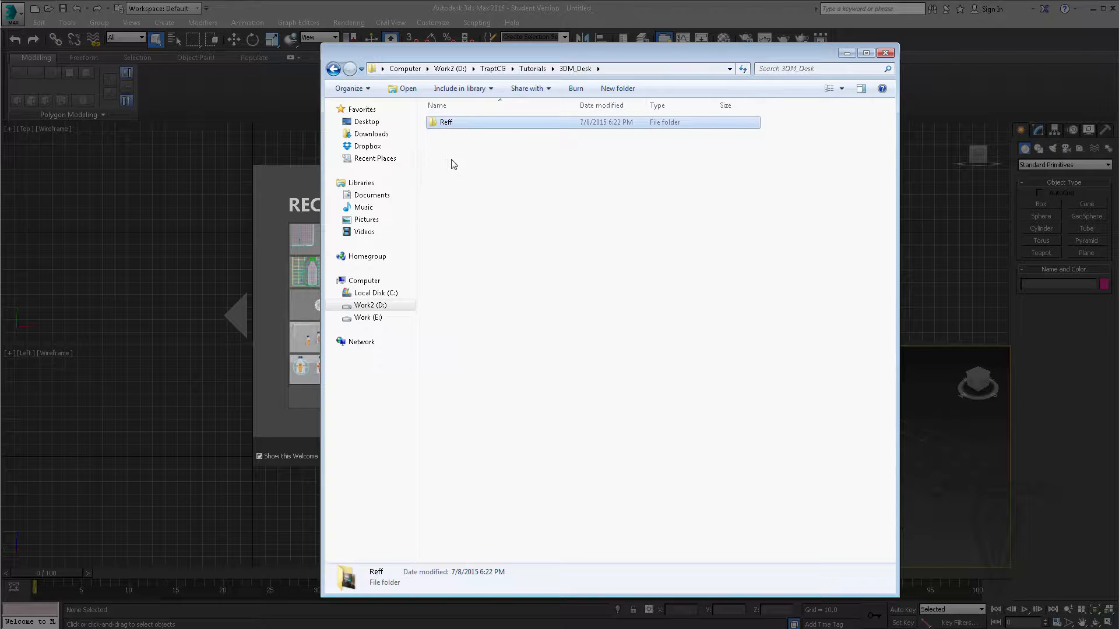
right_click(465, 162)
mouse_move(389, 303)
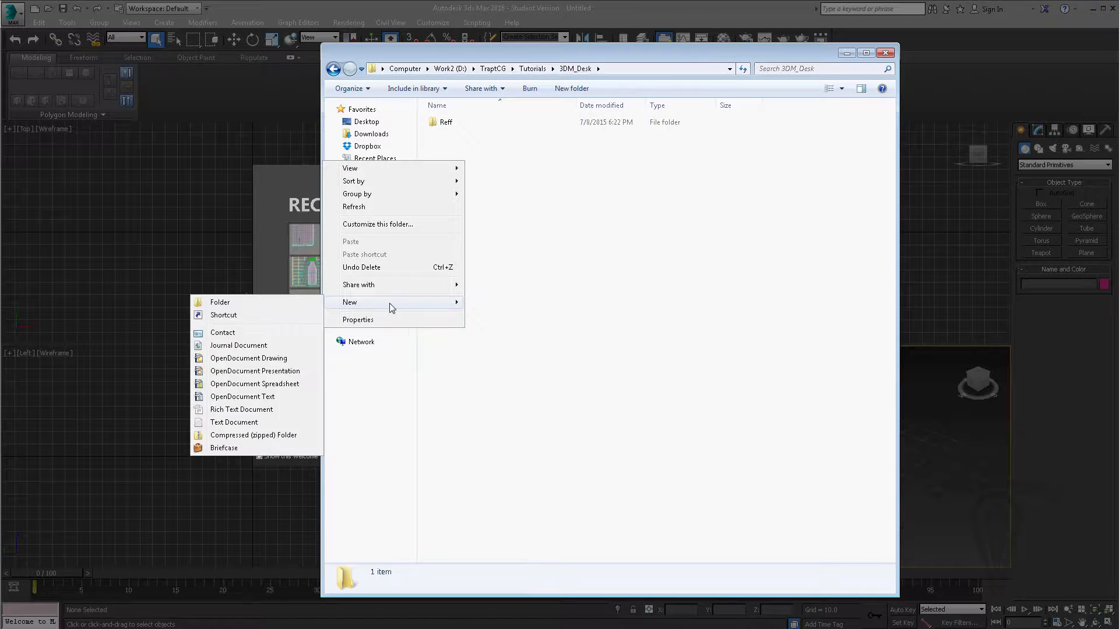
left_click(279, 302)
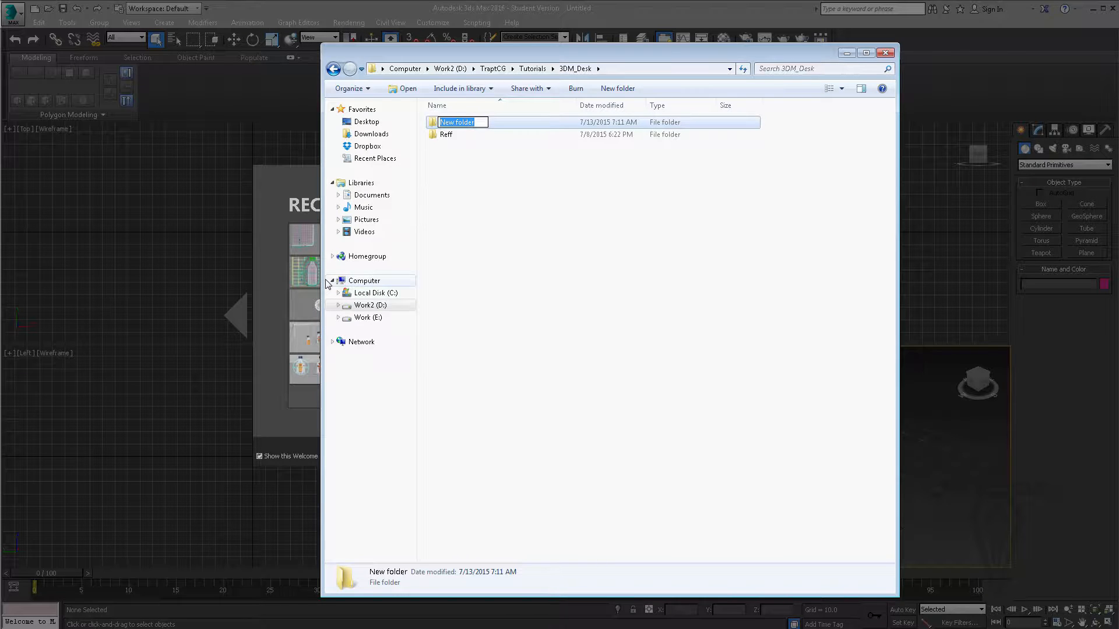
type("3D")
left_click(484, 199)
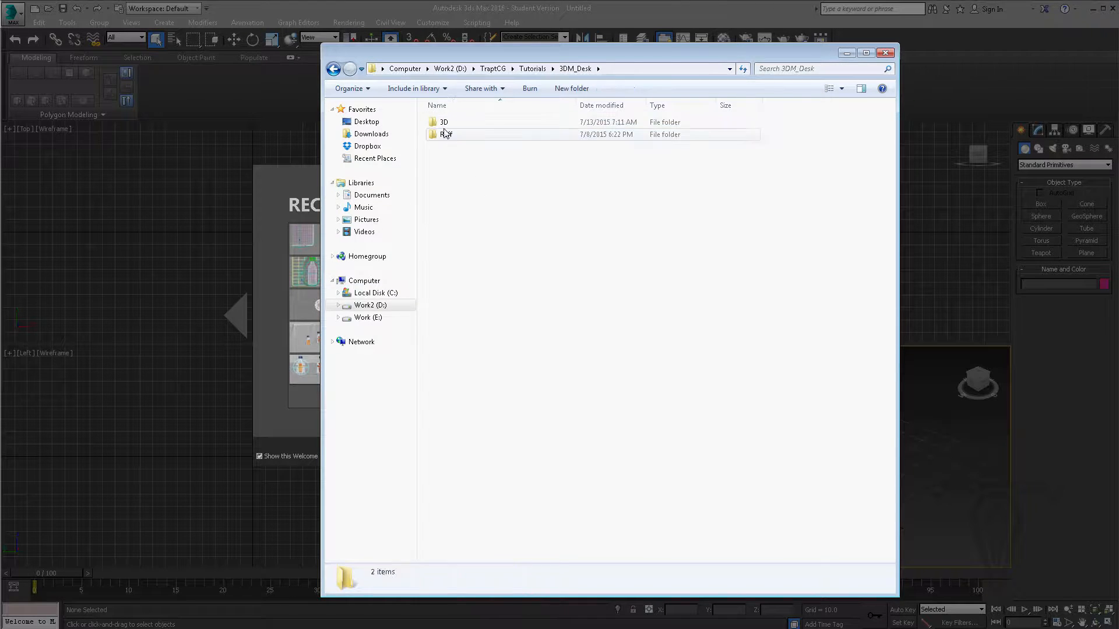
- Create a subfolder named tex inside the 3D folder, then go back to 3DM_Desk and minimize the file window
double_click(438, 123)
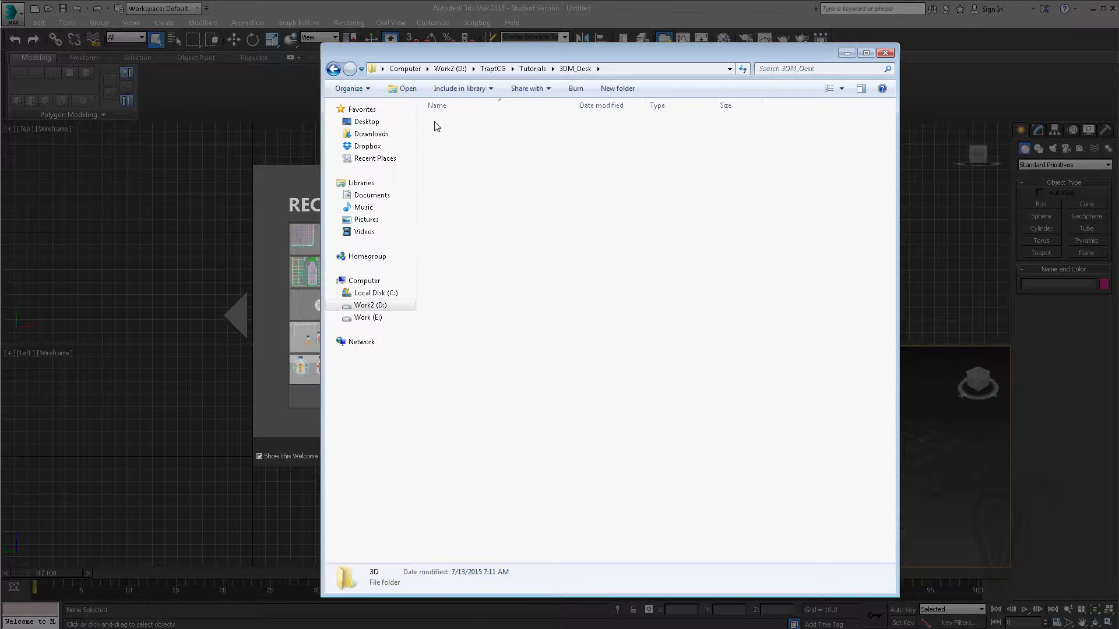
right_click(465, 155)
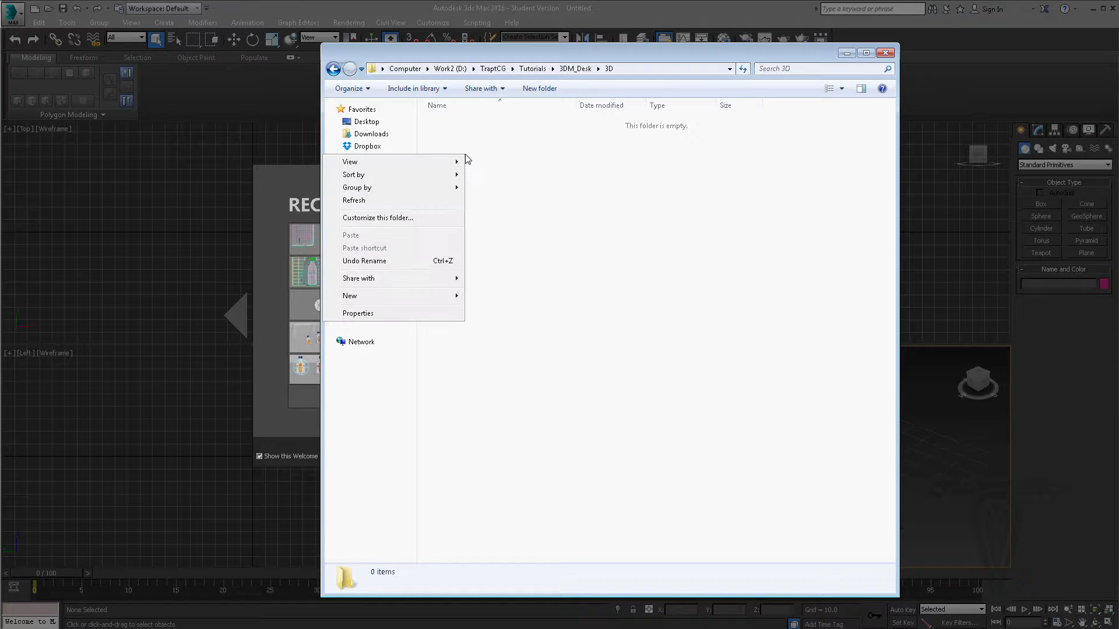
mouse_move(400, 296)
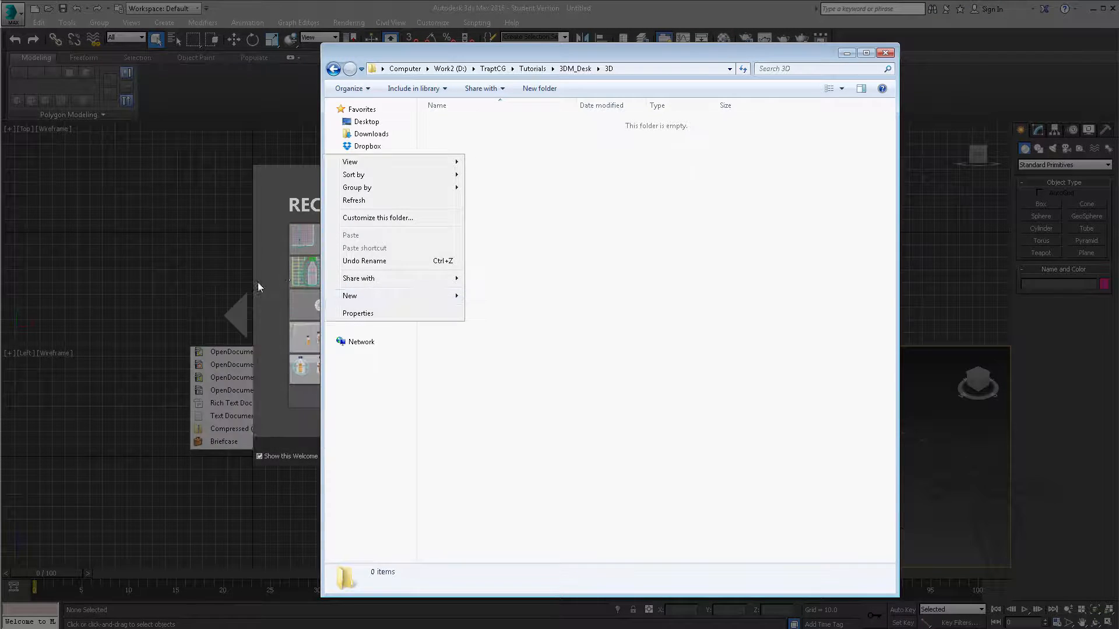
left_click(258, 282)
type("tex")
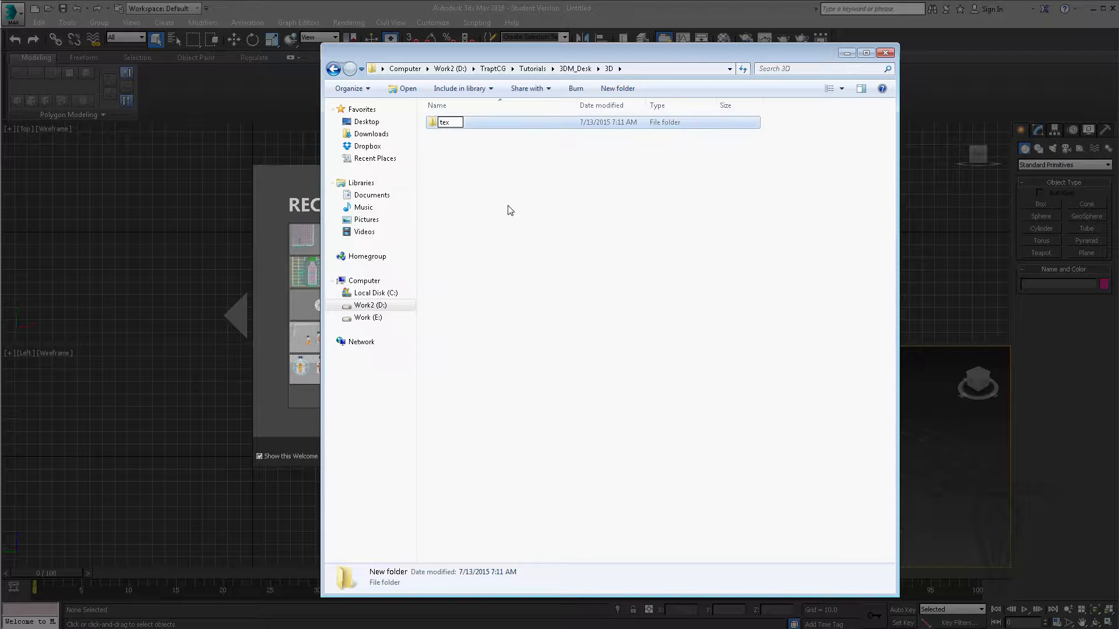
left_click(457, 146)
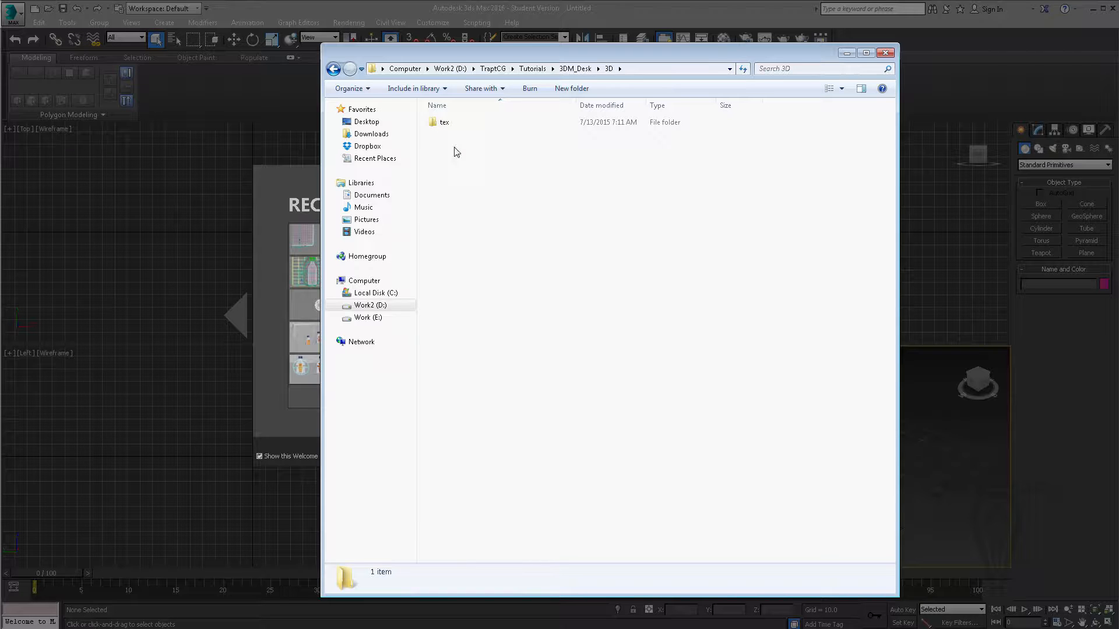
left_click(333, 69)
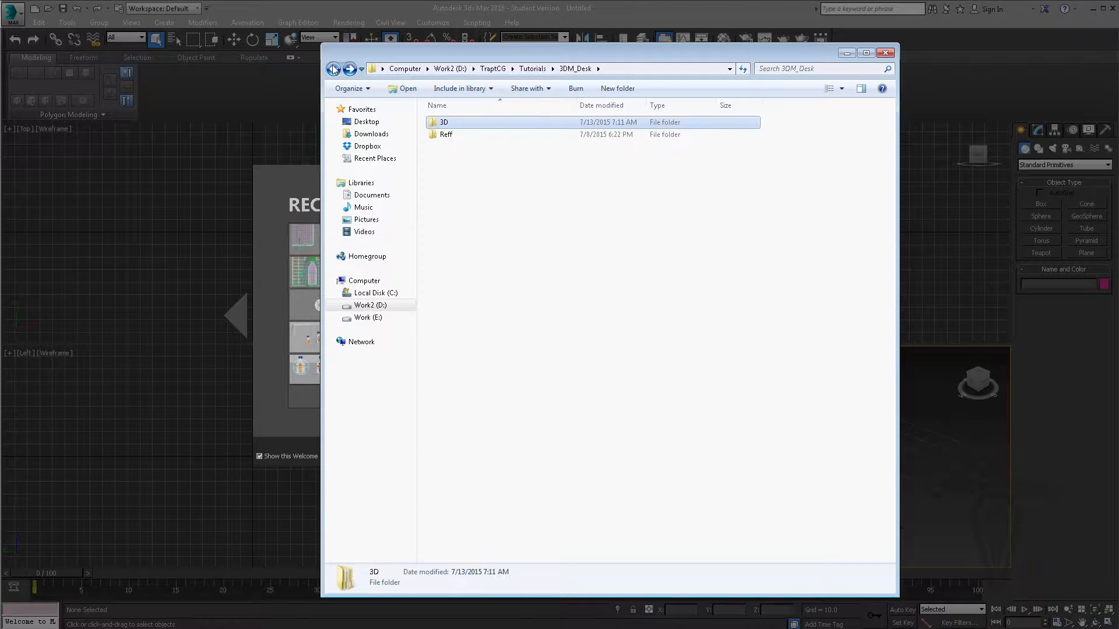
left_click(846, 54)
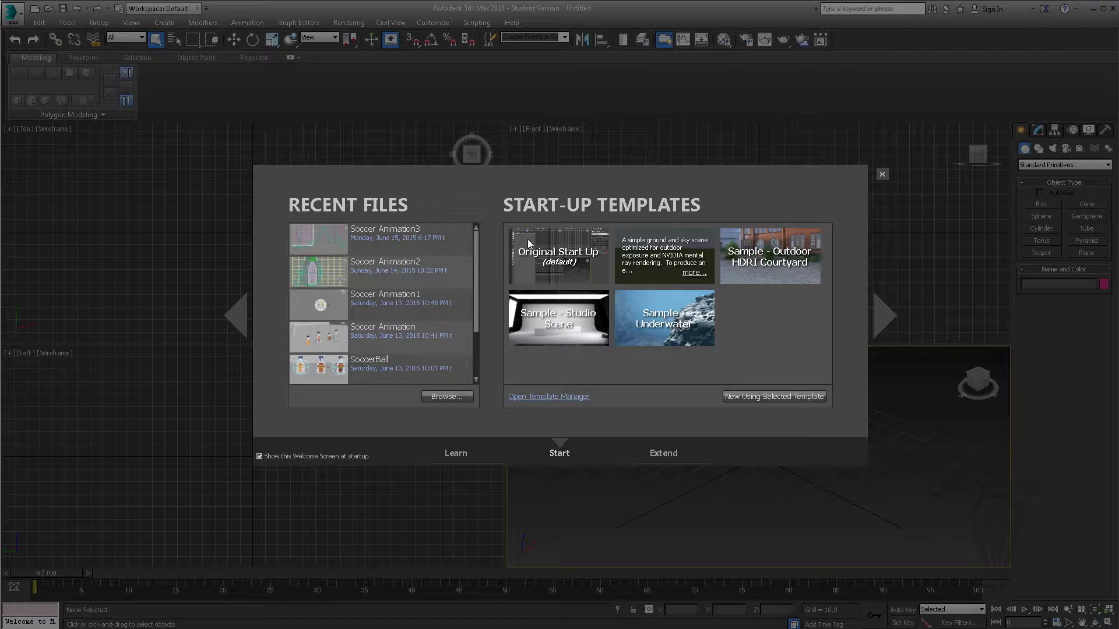
- Dismiss the 3ds Max welcome screen and set the scene's save location to D:\TraptCG\Tutorials\3DM_Desk\3D
left_click(882, 173)
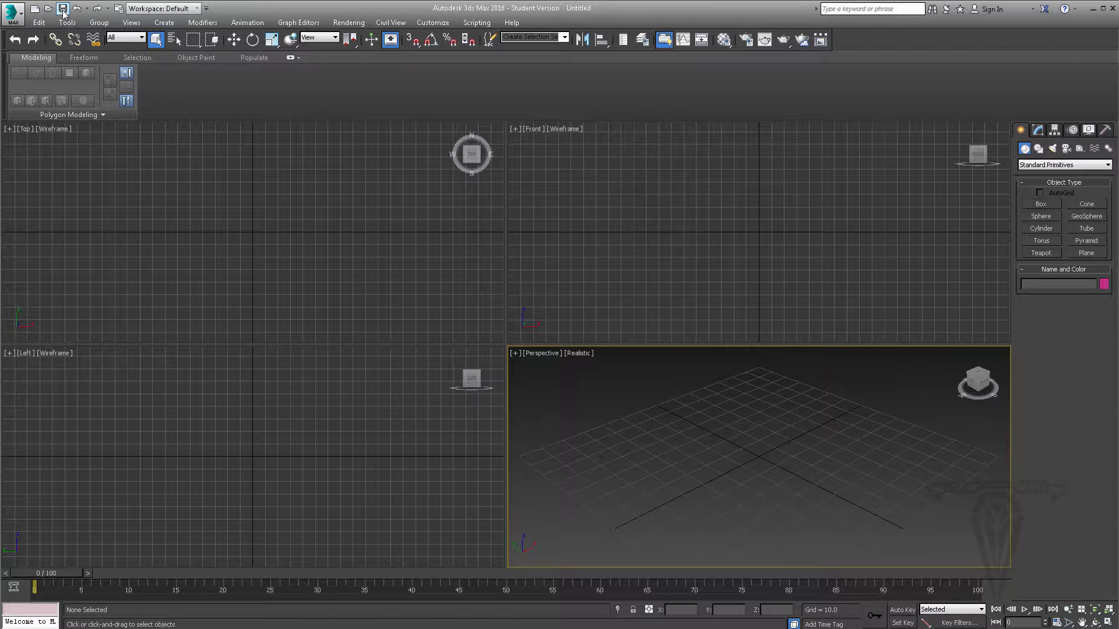
left_click(21, 22)
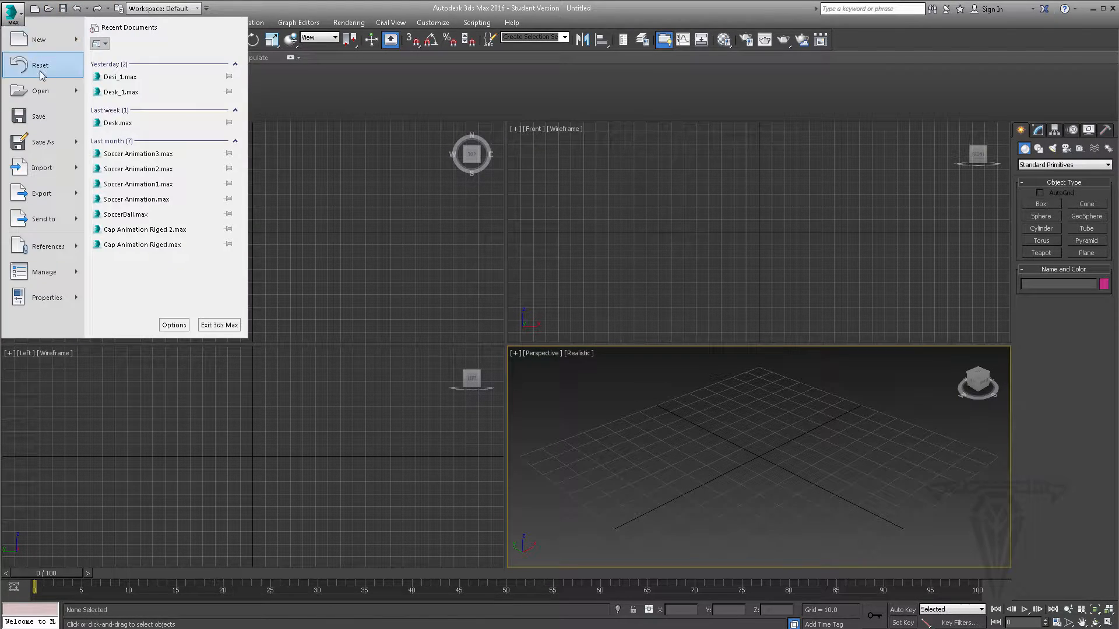
left_click(52, 121)
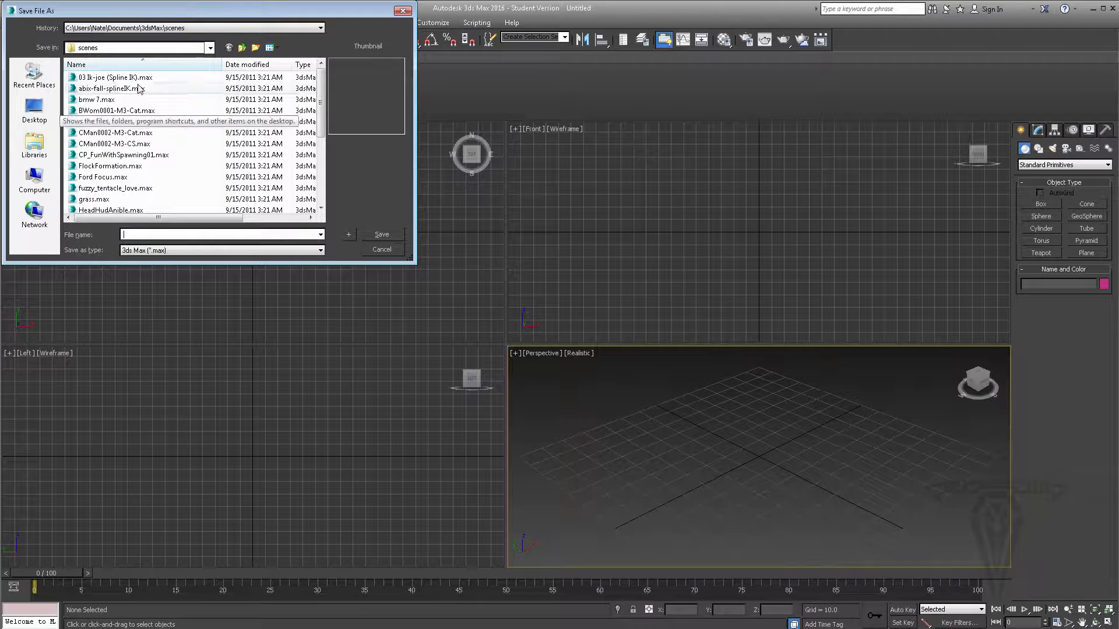
left_click(210, 48)
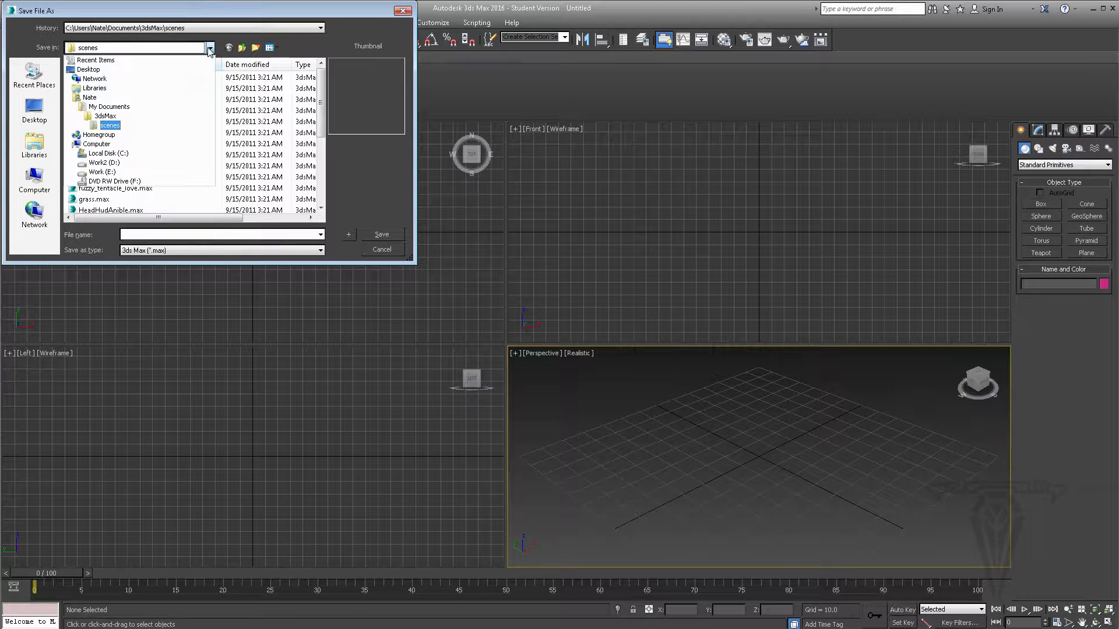
left_click(98, 162)
scroll(97, 207, "down", 1)
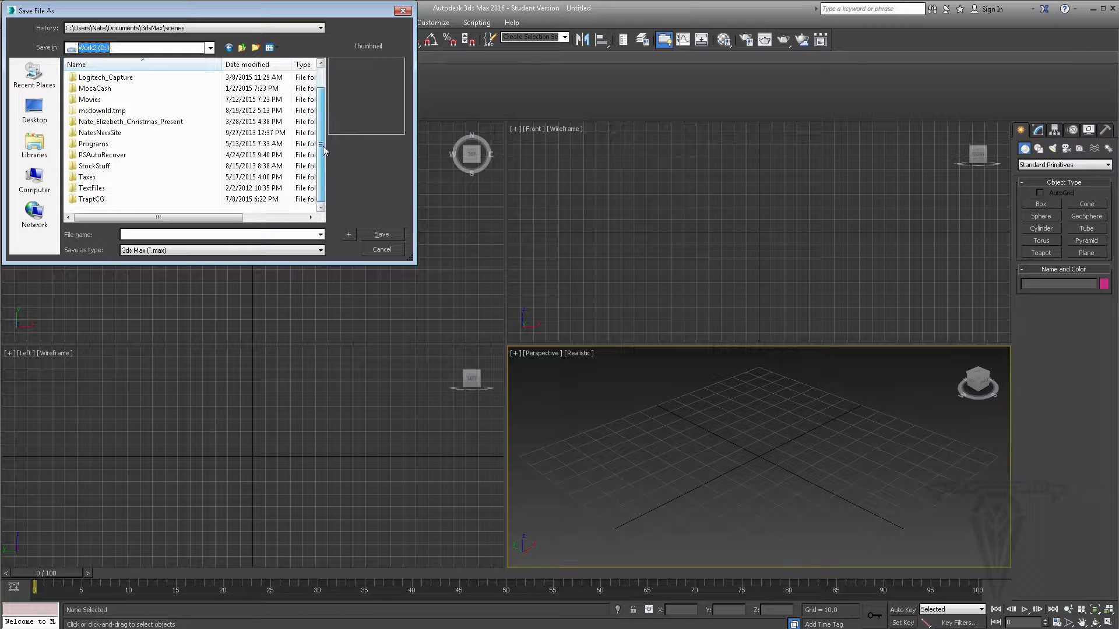
double_click(93, 199)
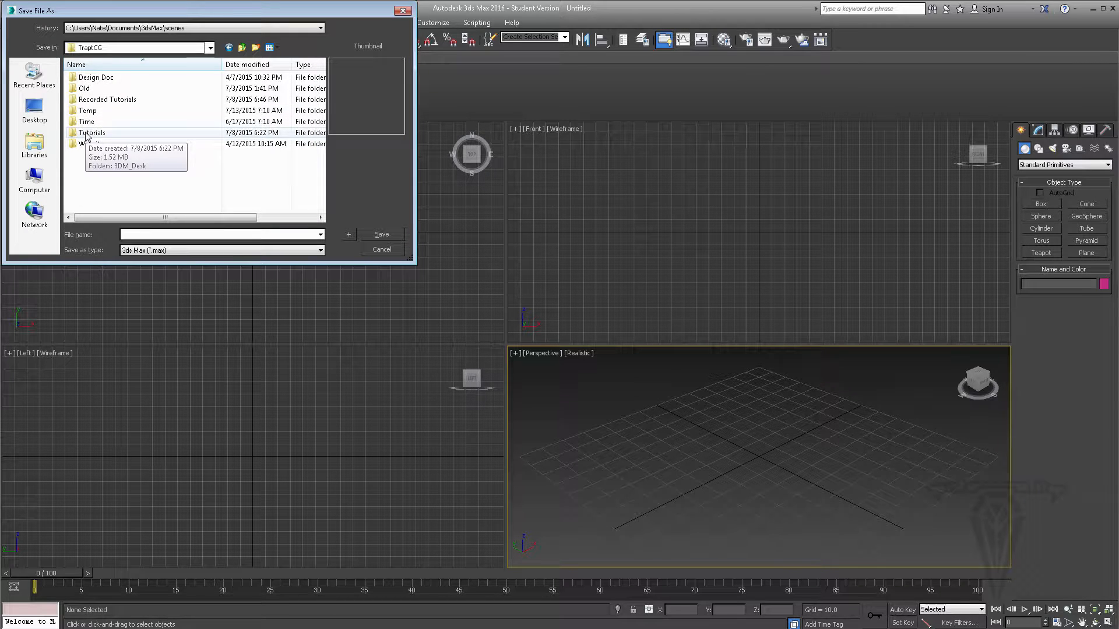
double_click(92, 134)
double_click(89, 77)
double_click(81, 77)
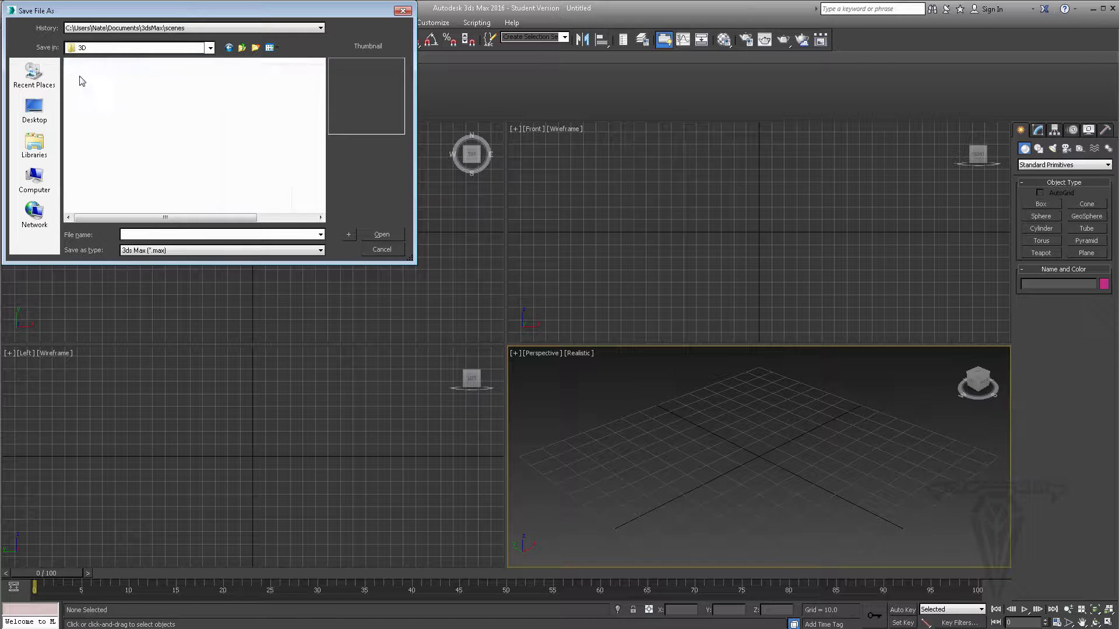
- Save the scene under the file name Desk_1 in the 3ds Max format
left_click(139, 234)
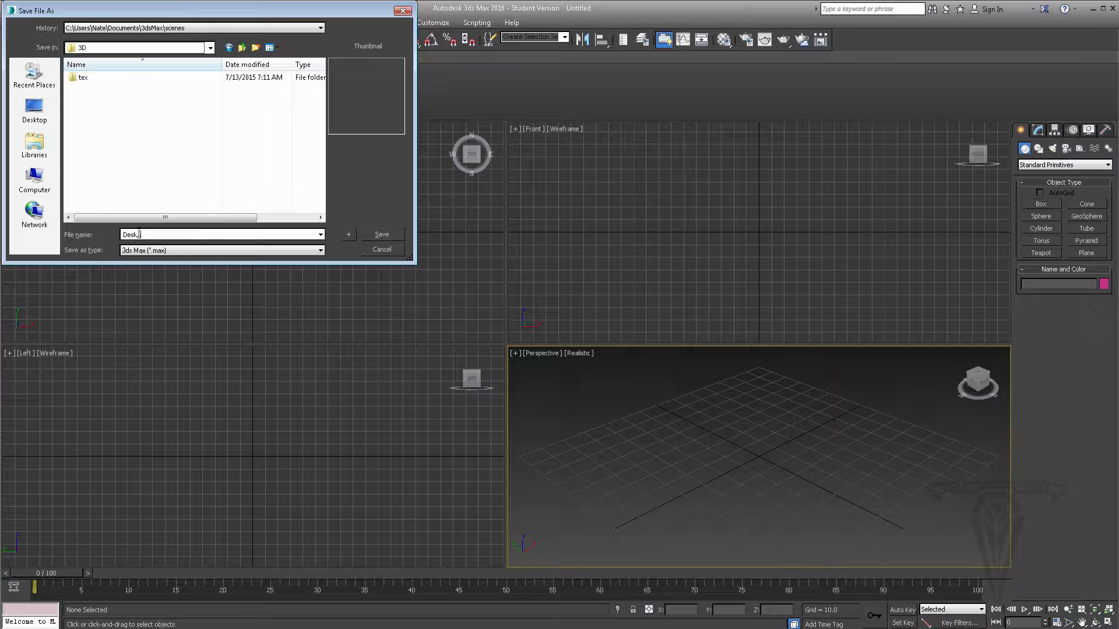
type("_1")
key("Return")
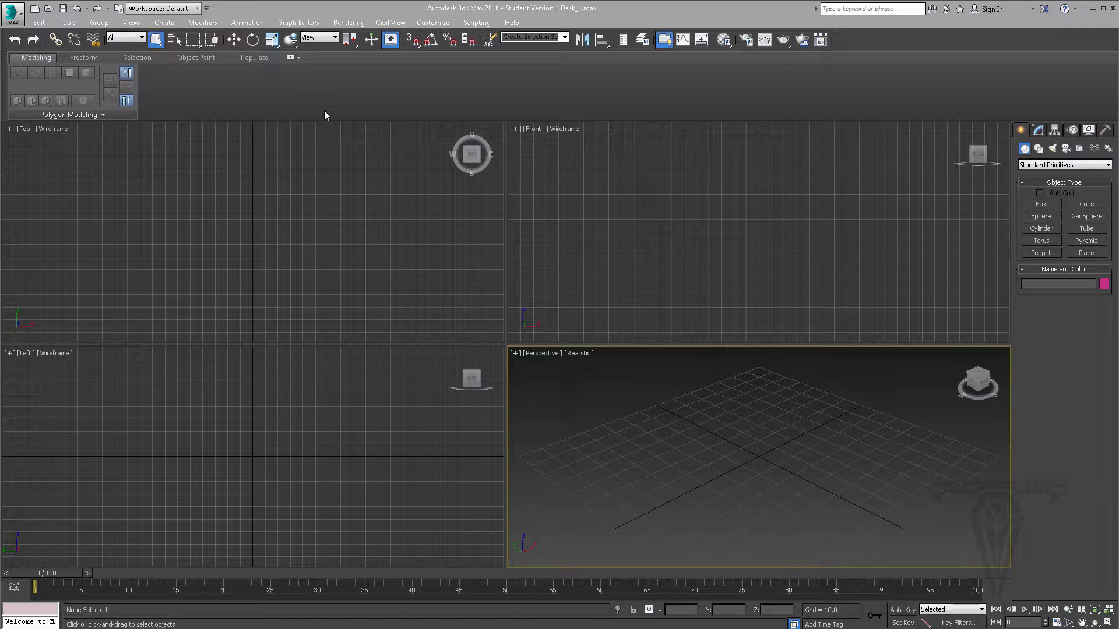
- Collapse the modeling ribbon to enlarge the viewports, and review the desk reference photo IMG_1531.JPG
left_click(289, 59)
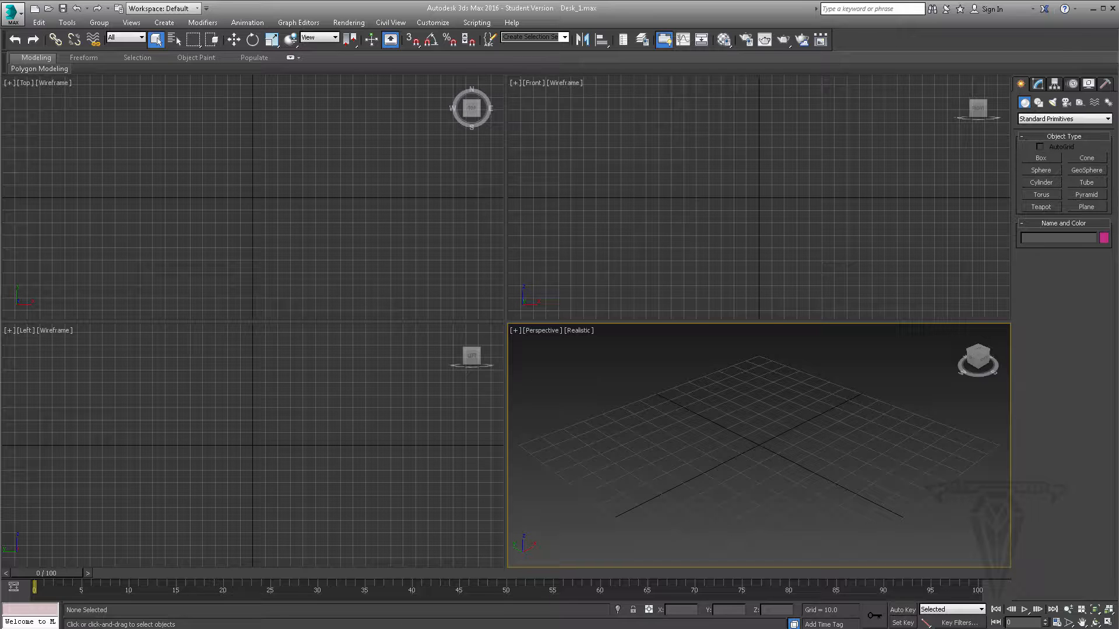
key("alt+Tab")
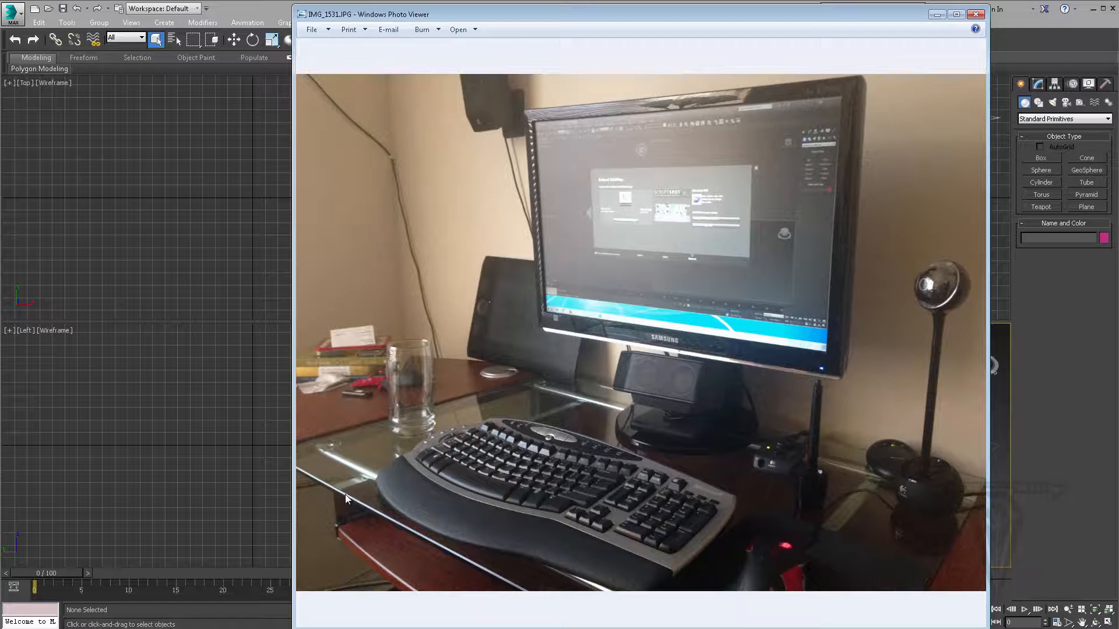
left_click(935, 15)
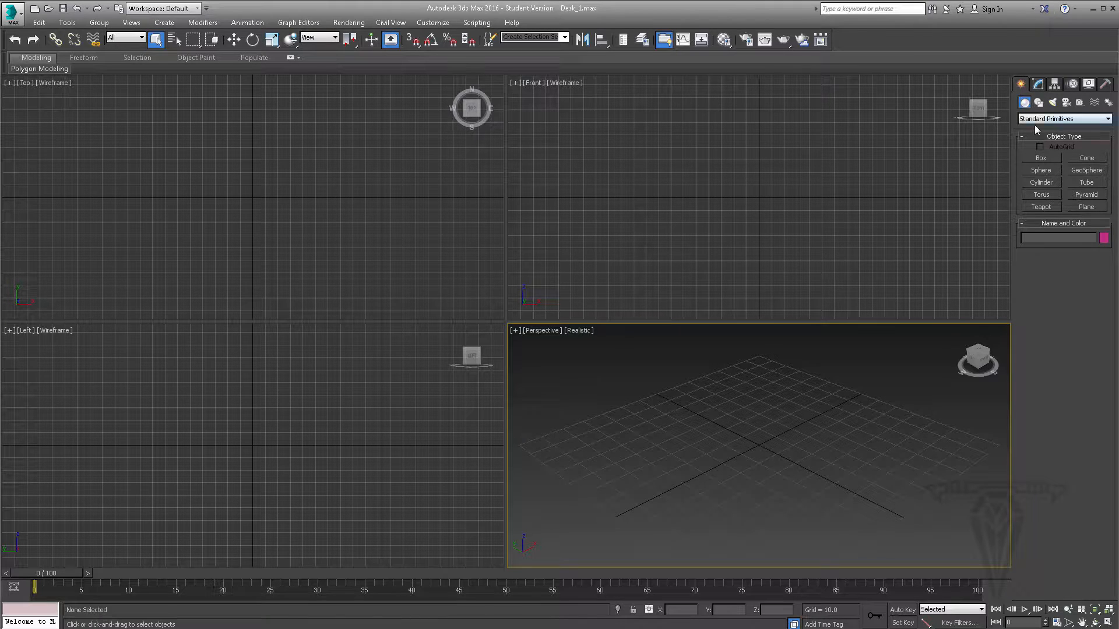
- Create a flat box for the desk top in the Top view, about 98.6 long, 133.5 wide and 6.5 high
left_click(1041, 160)
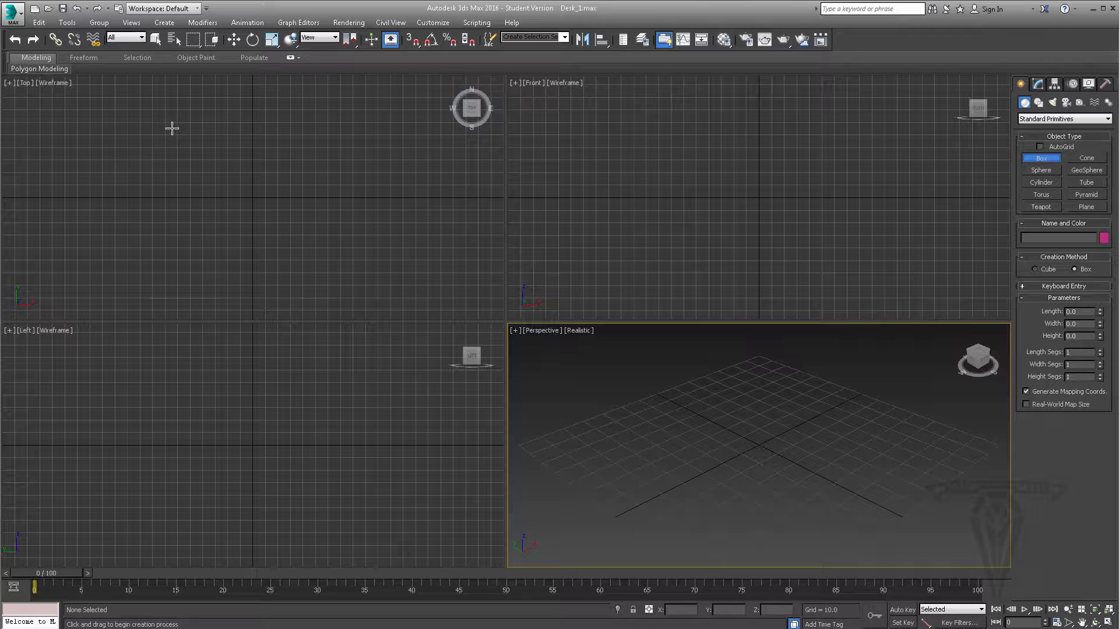
left_click_drag(172, 127, 339, 251)
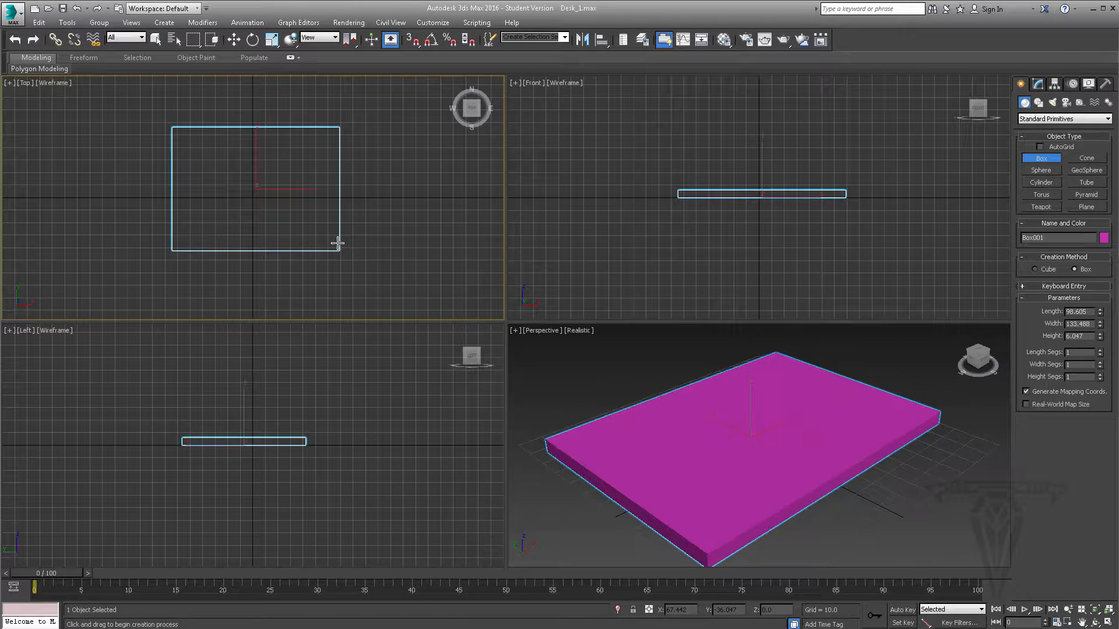
left_click(337, 243)
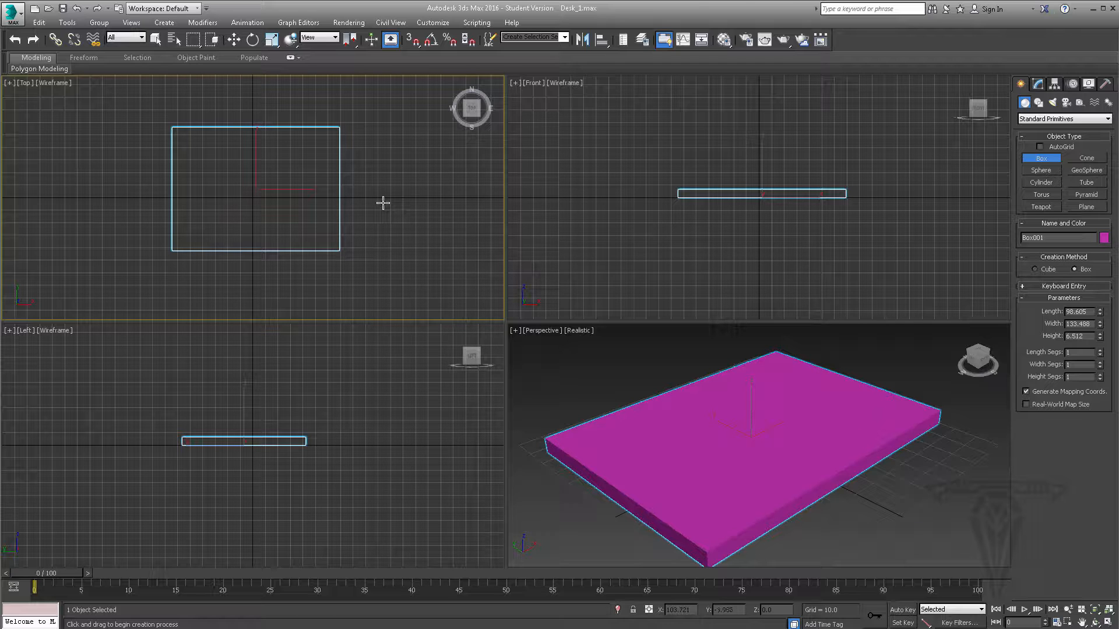
- Examine the desk top box by panning and zooming the viewports and orbiting the Perspective view around it
mouse_move(382, 200)
middle_mouse_down()
mouse_move(394, 217)
mouse_move(424, 196)
mouse_move(411, 228)
mouse_move(381, 214)
middle_mouse_up()
middle_click_drag(746, 182, 688, 171)
middle_click_drag(785, 439, 747, 377)
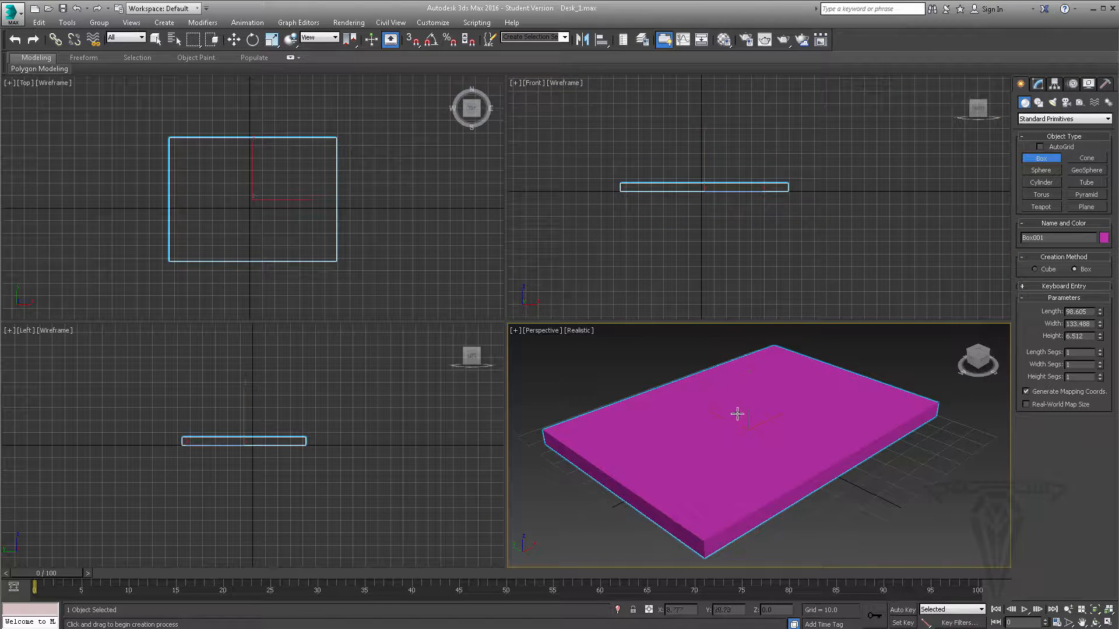
scroll(737, 412, "down", 5)
scroll(736, 412, "up", 3)
scroll(736, 408, "down", 4)
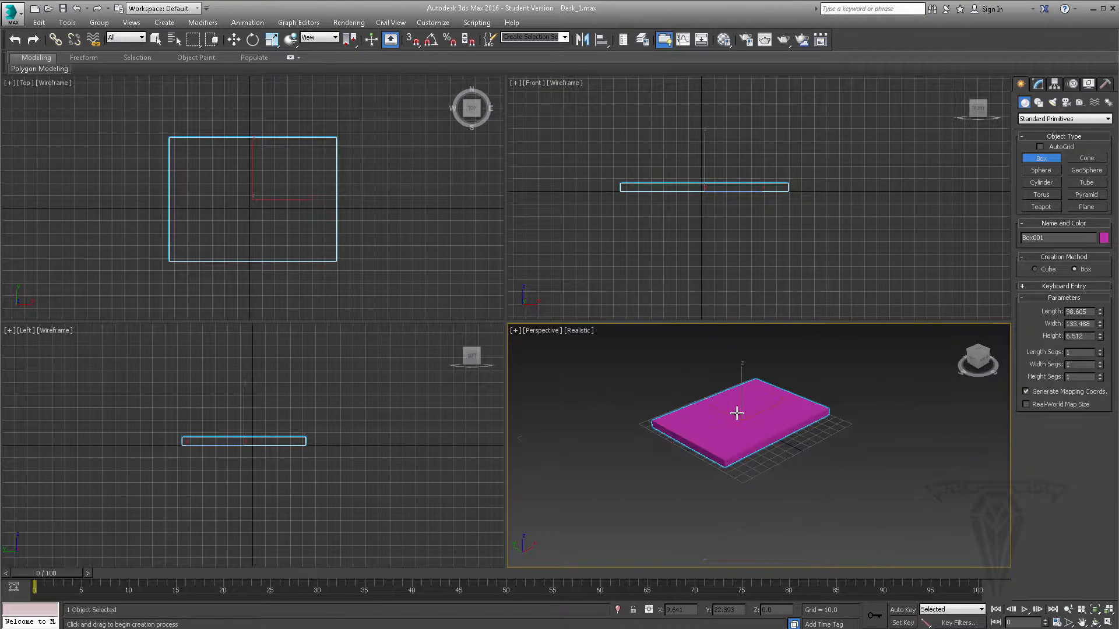
scroll(736, 408, "up", 6)
scroll(736, 408, "down", 4)
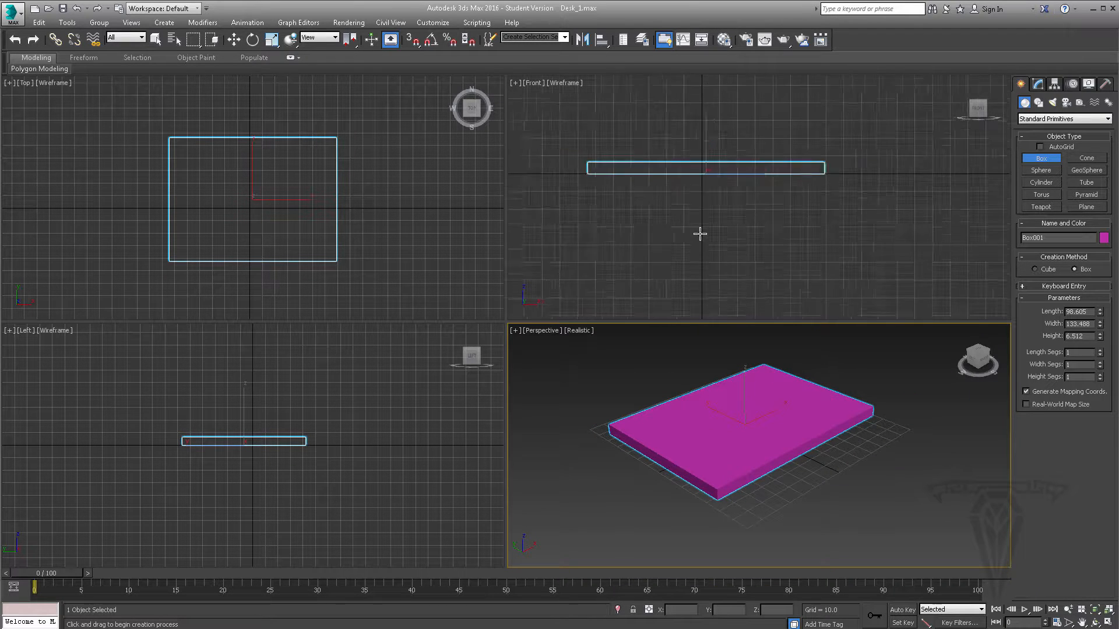
scroll(371, 204, "up", 2)
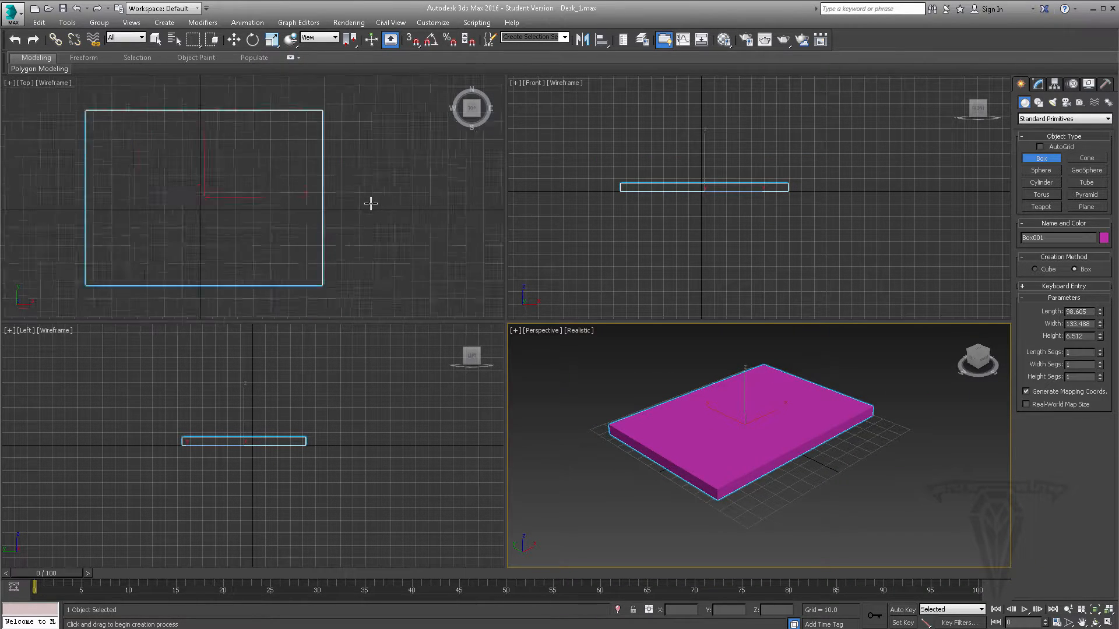
scroll(370, 202, "down", 2)
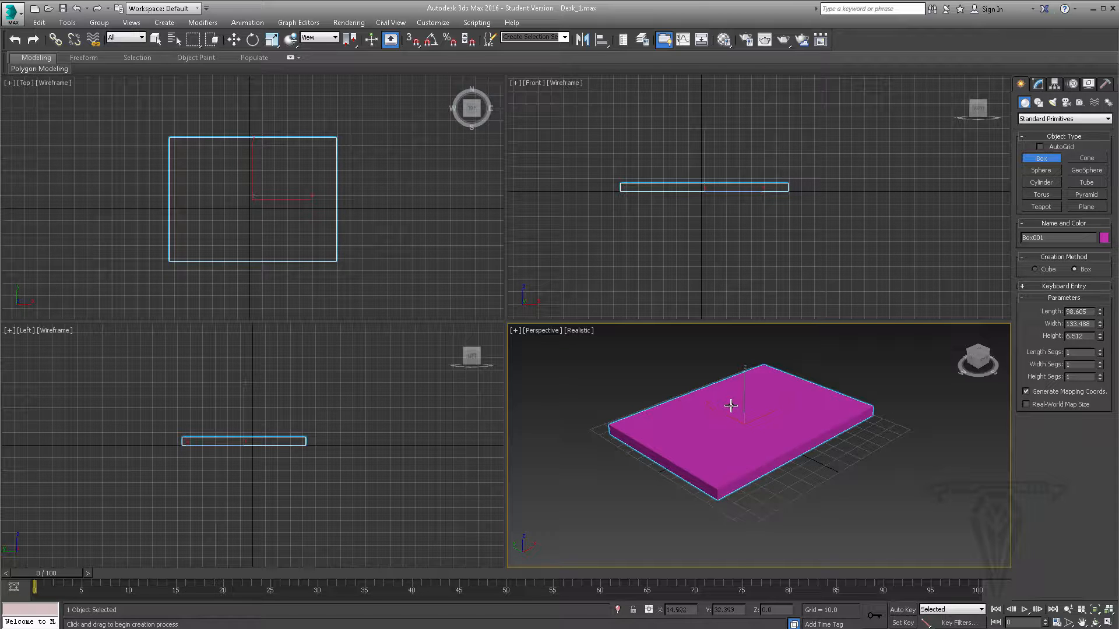
scroll(730, 406, "down", 3)
scroll(730, 406, "up", 8)
scroll(730, 405, "down", 6)
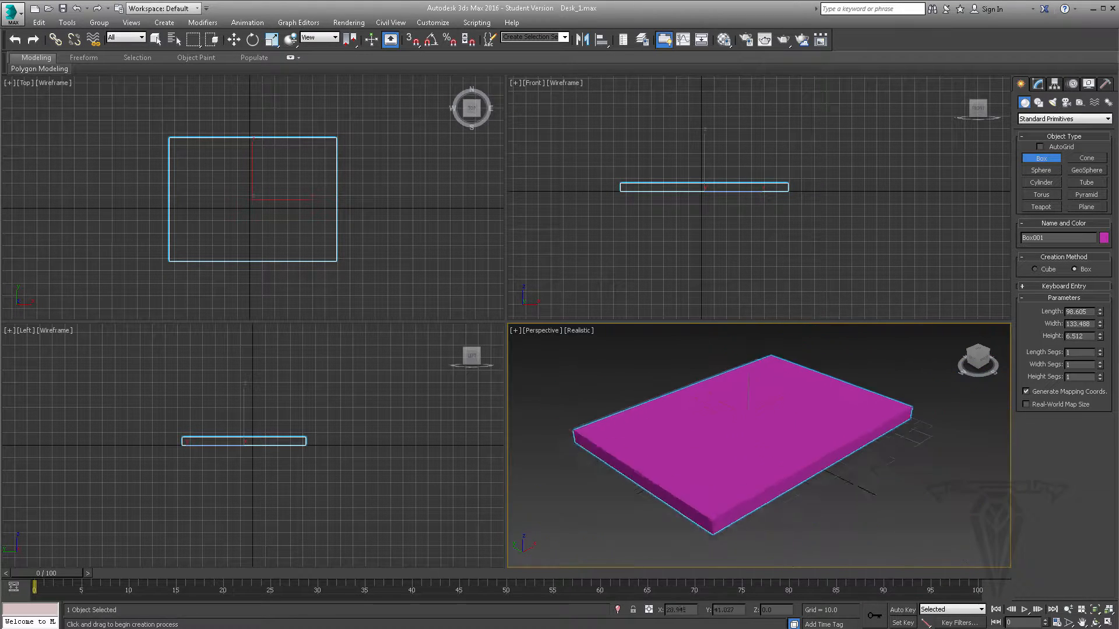
scroll(736, 399, "down", 3)
scroll(735, 399, "up", 4)
scroll(735, 398, "down", 1)
middle_click_drag(766, 452, 748, 321, "alt")
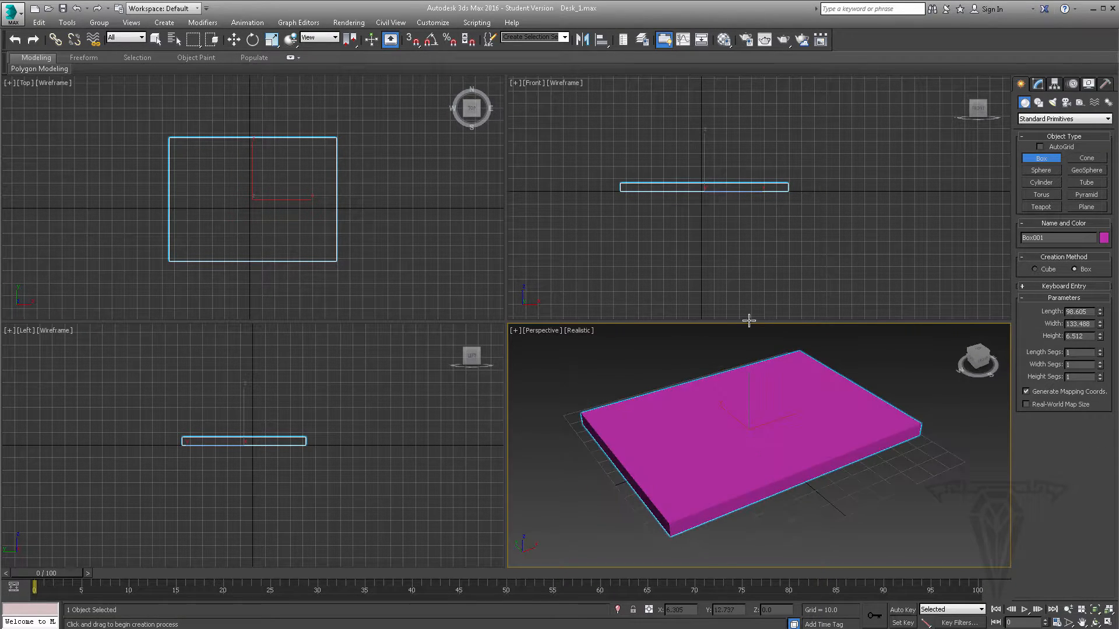
- Rotate the Front view into an orthographic angle and restore it to the Front view
middle_click_drag(701, 199, 746, 233, "alt")
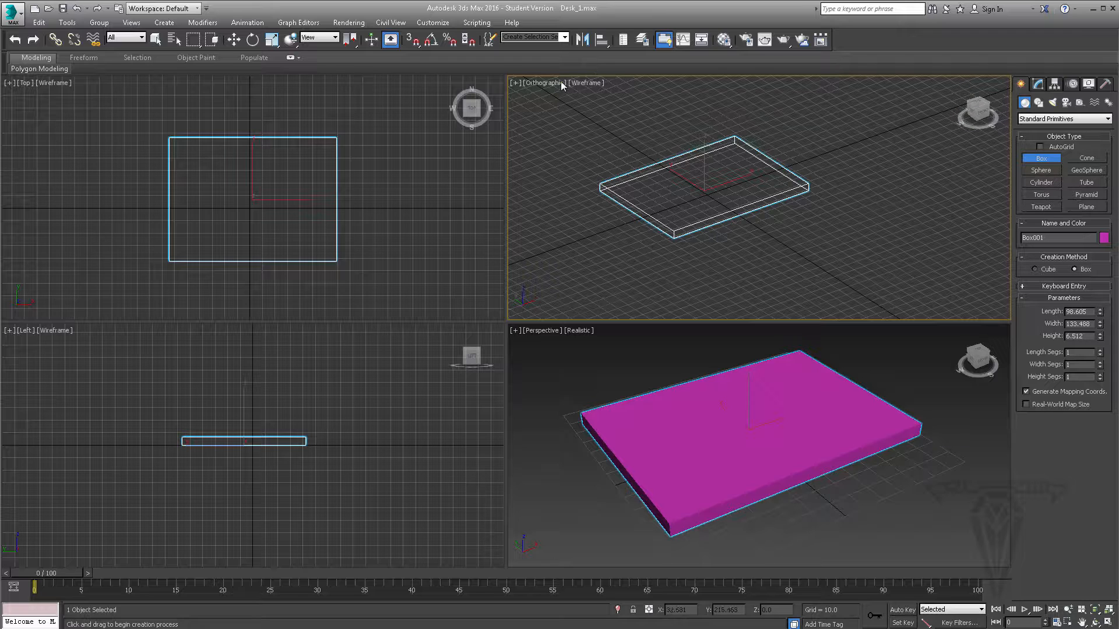
left_click(540, 82)
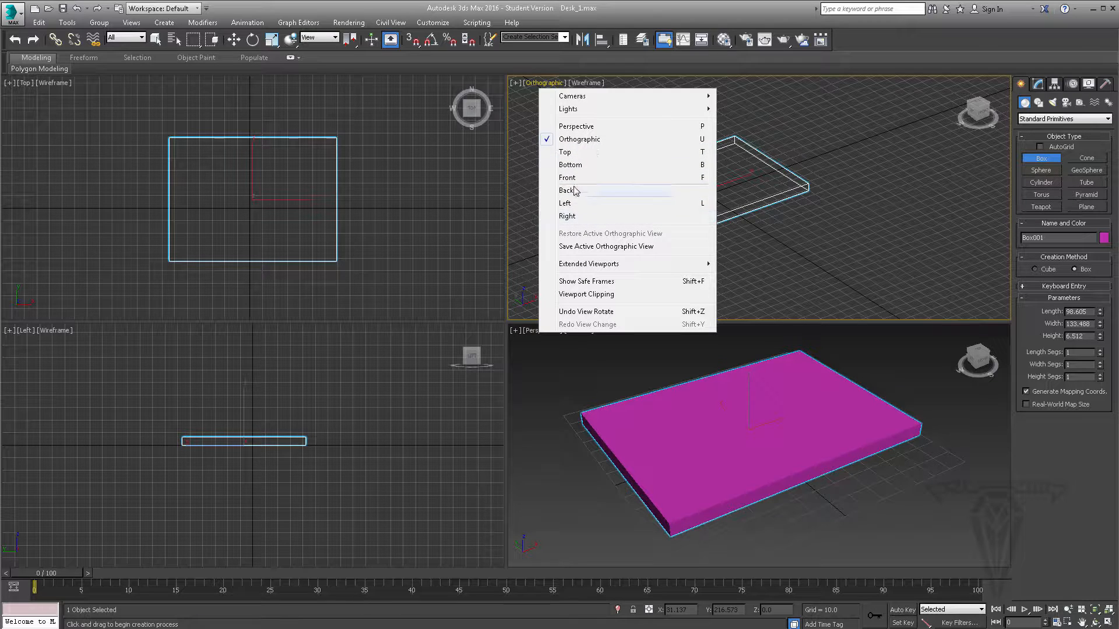
left_click(692, 180)
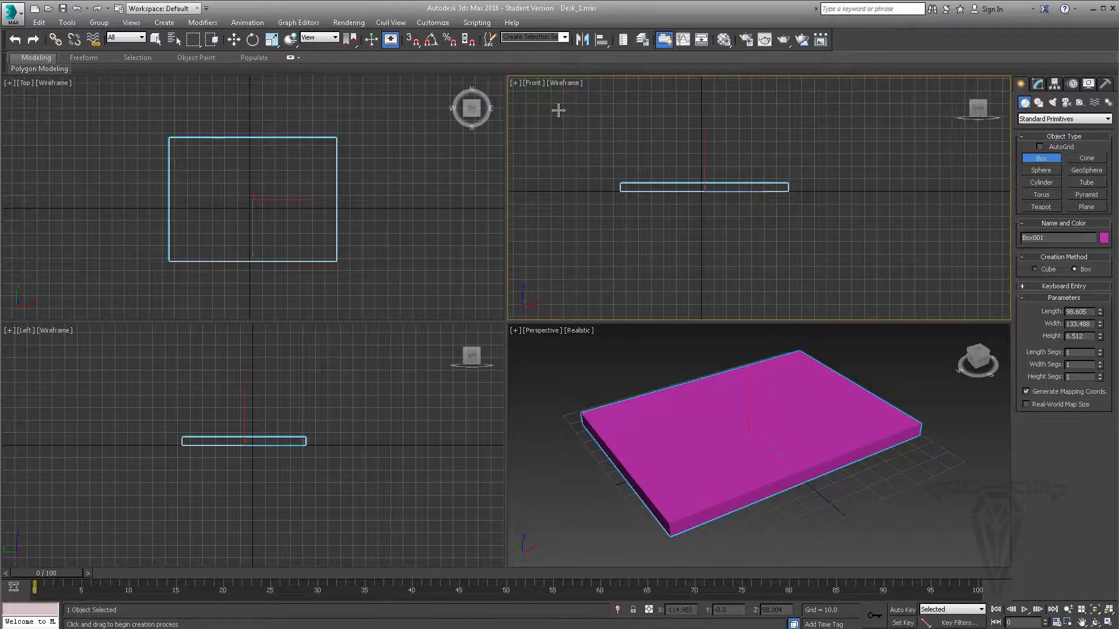
- Try Realistic shading in the Front viewport and return it to Wireframe
left_click(565, 82)
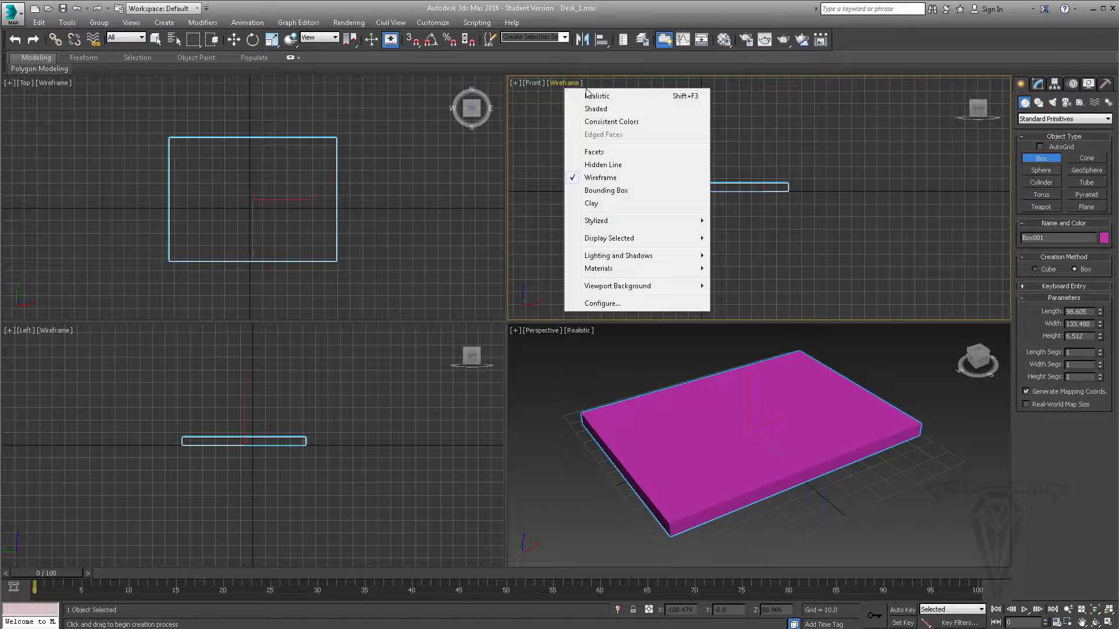
left_click(589, 96)
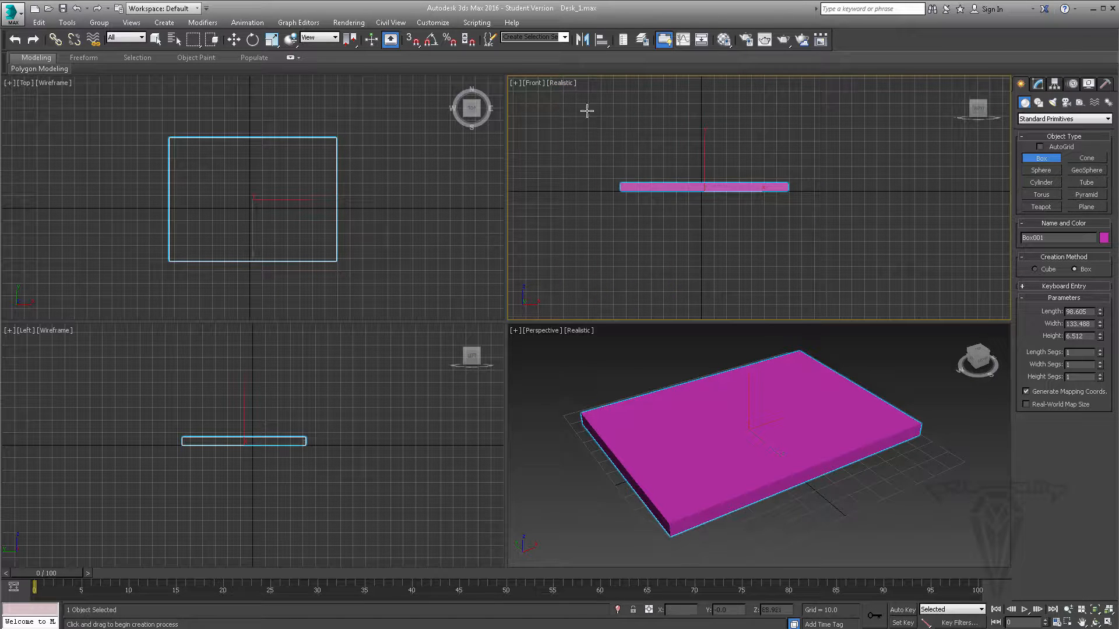
left_click(560, 83)
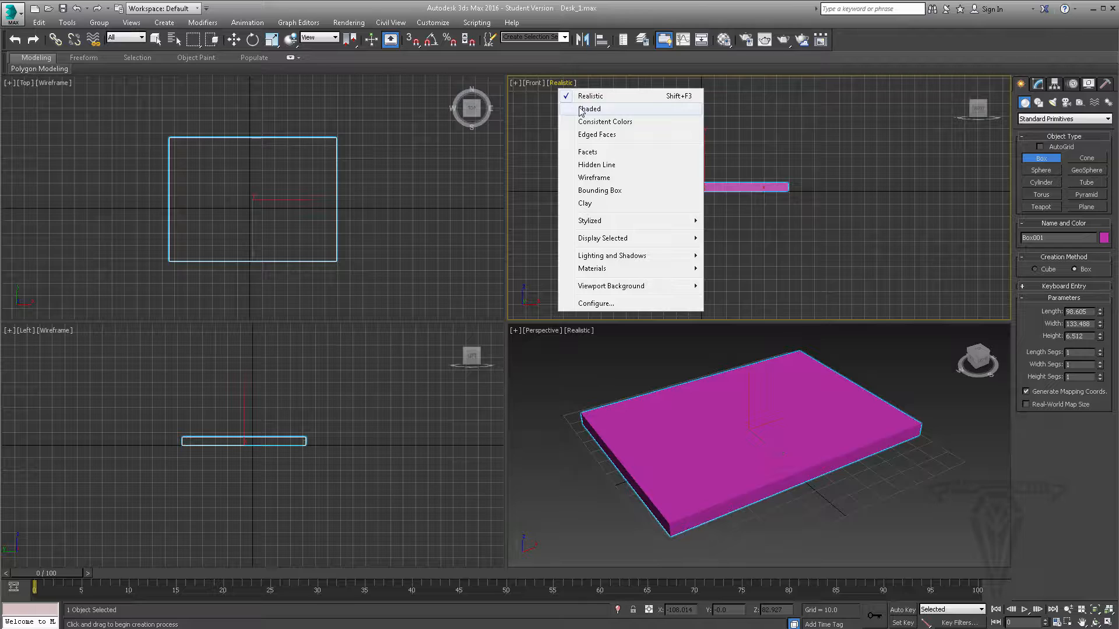
left_click(590, 177)
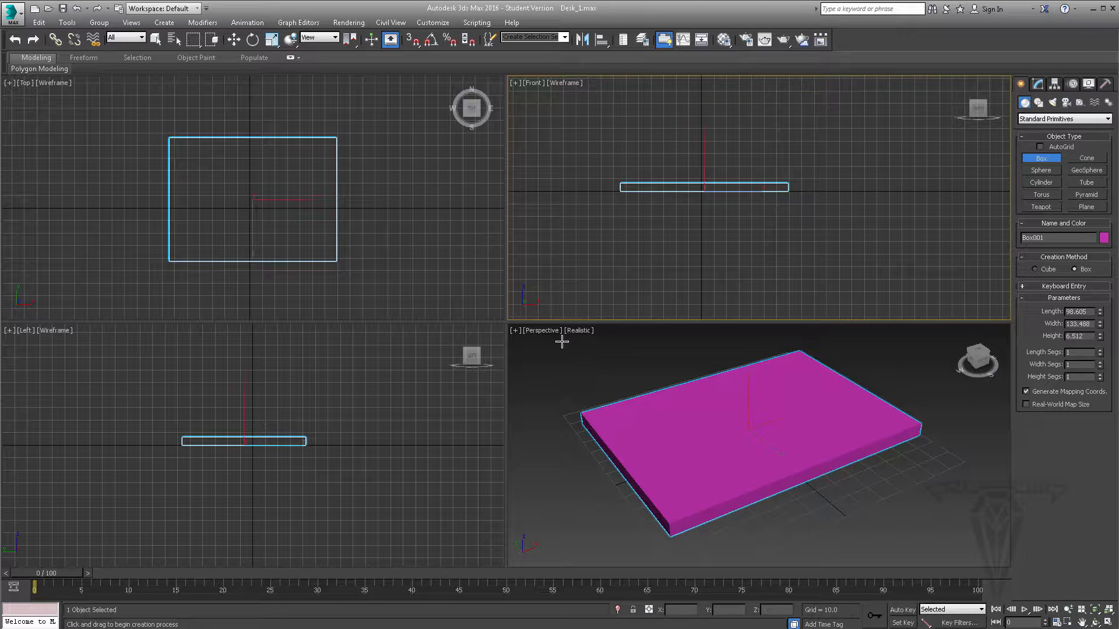
- Try the Wireframe display in the Perspective viewport and return it to Realistic
left_click(579, 330)
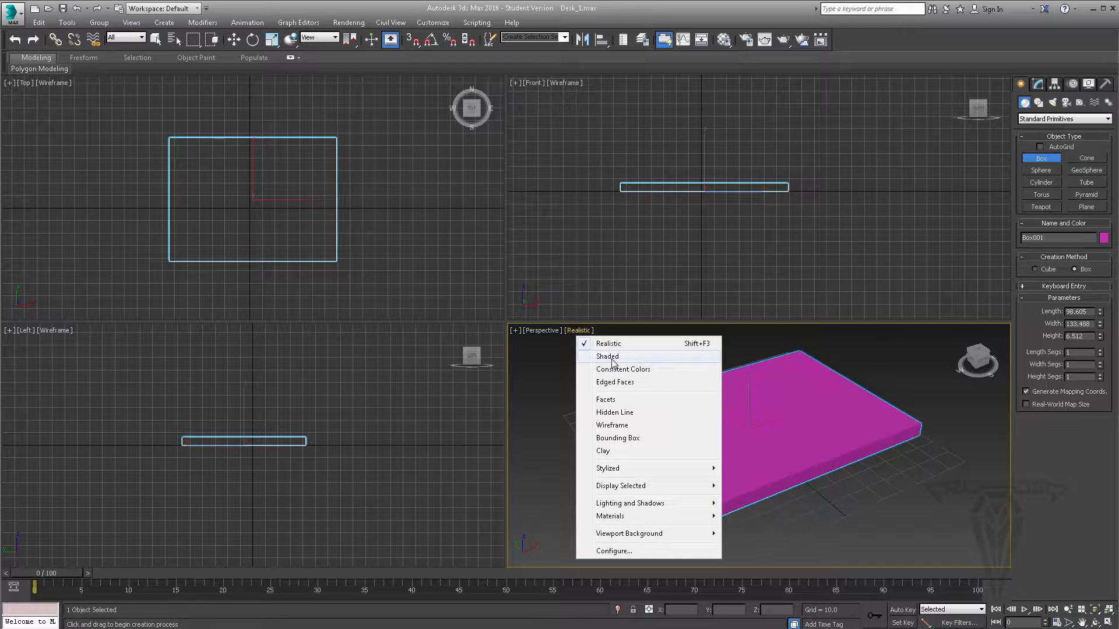
left_click(611, 425)
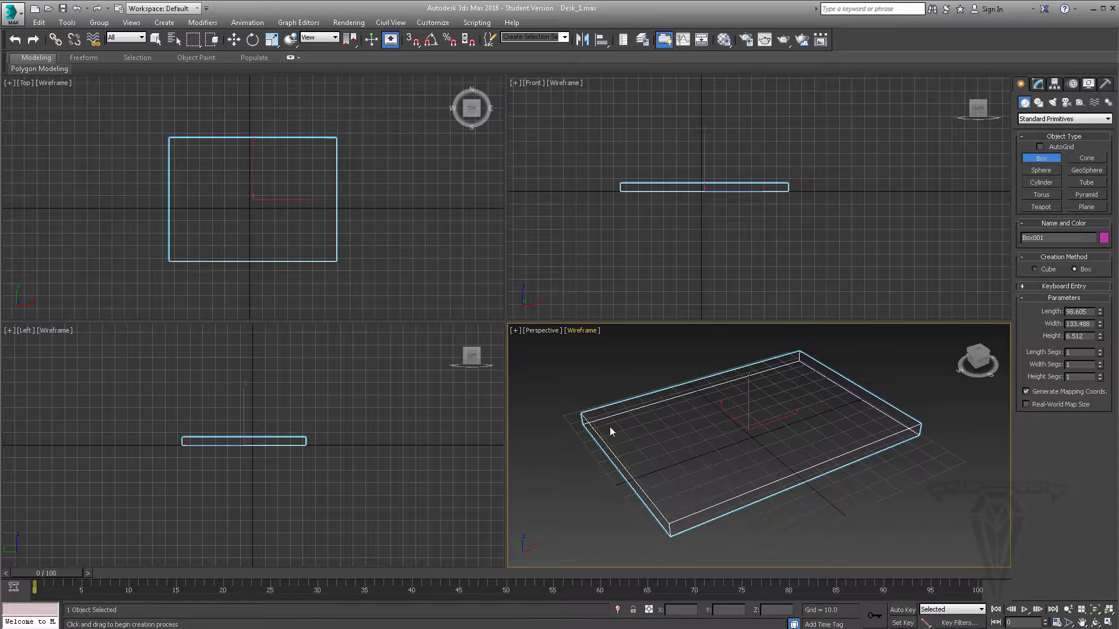
left_click(580, 331)
left_click(609, 344)
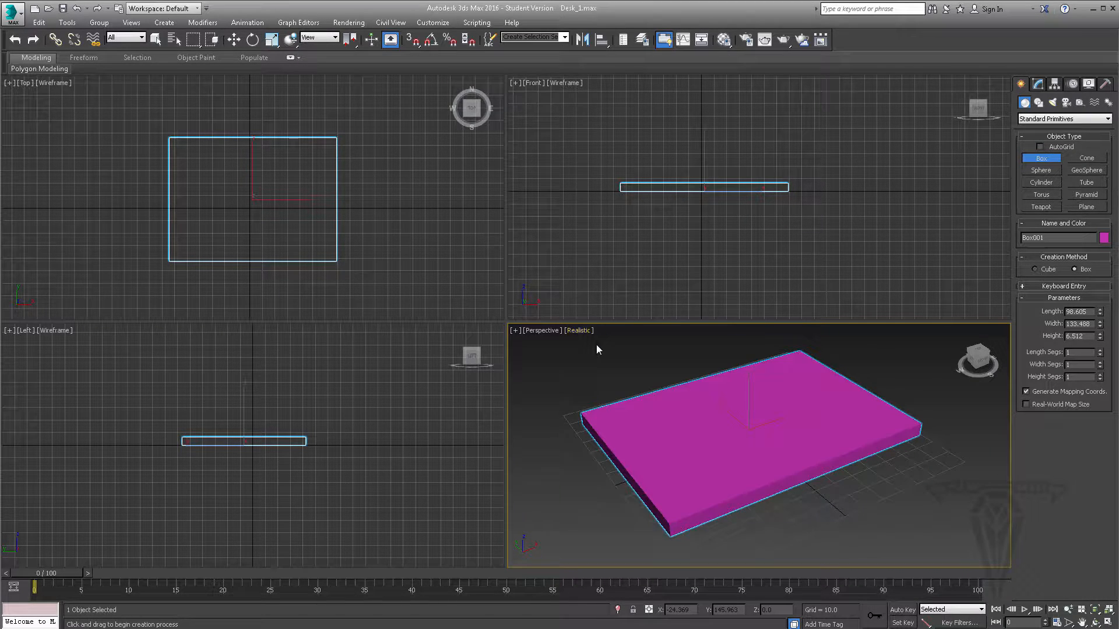
- Compare Realistic and Shaded display in the Perspective viewport, leaving it set to Shaded
left_click(578, 329)
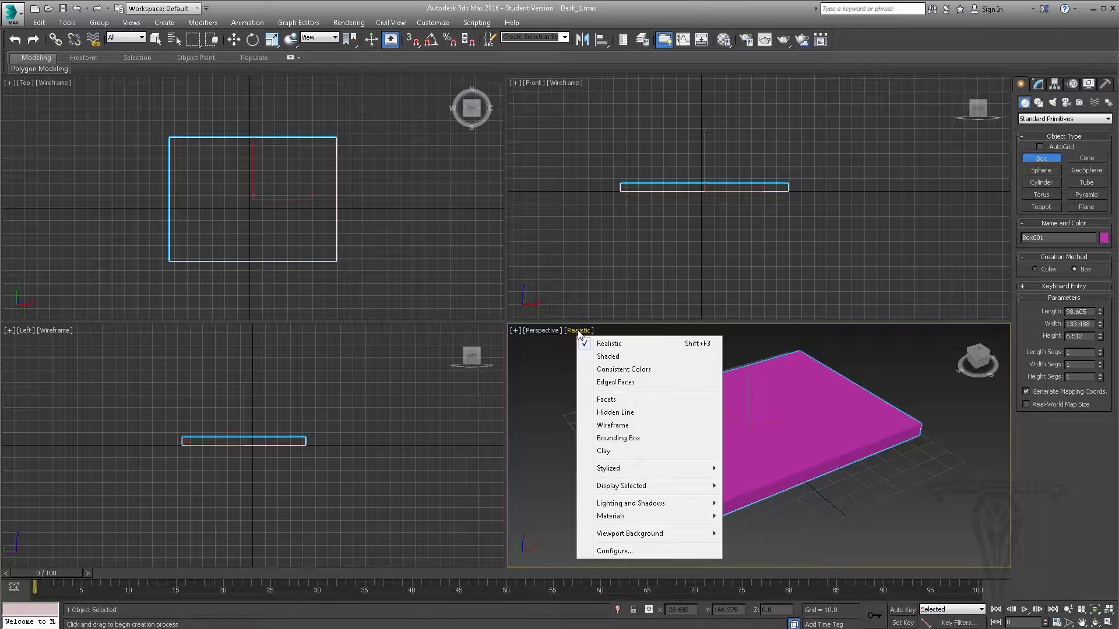
left_click(619, 357)
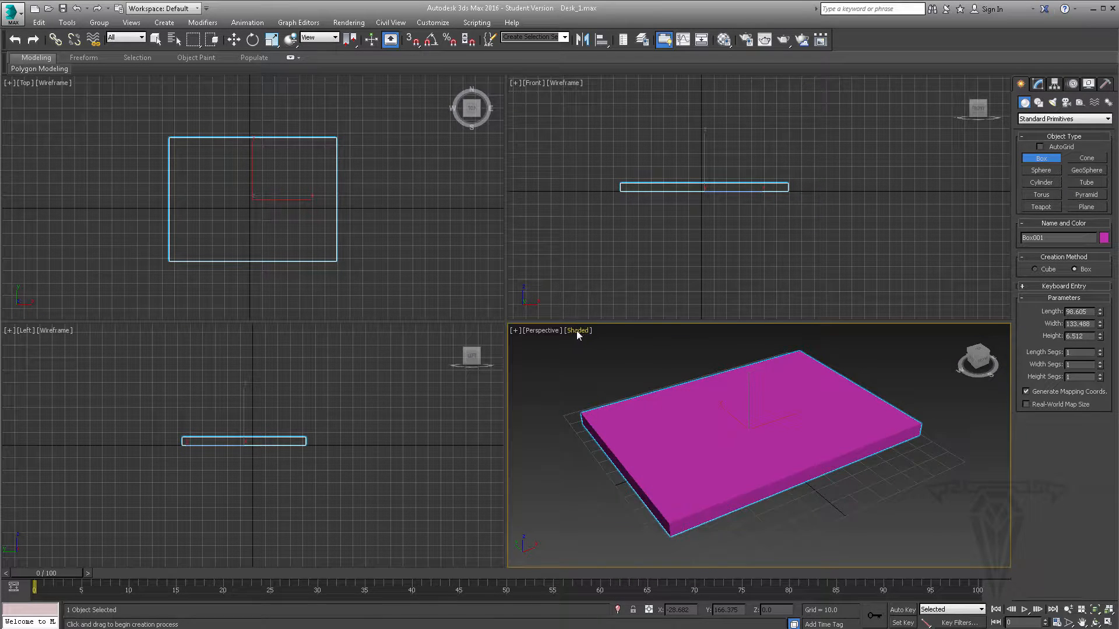
left_click(576, 331)
left_click(603, 344)
left_click(580, 332)
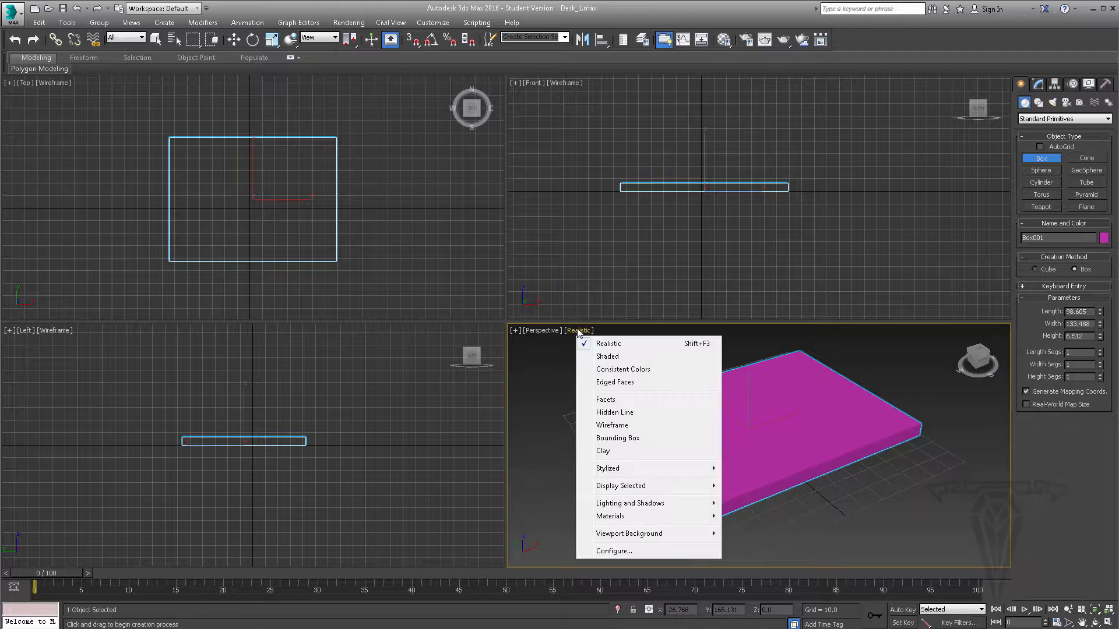
left_click(617, 358)
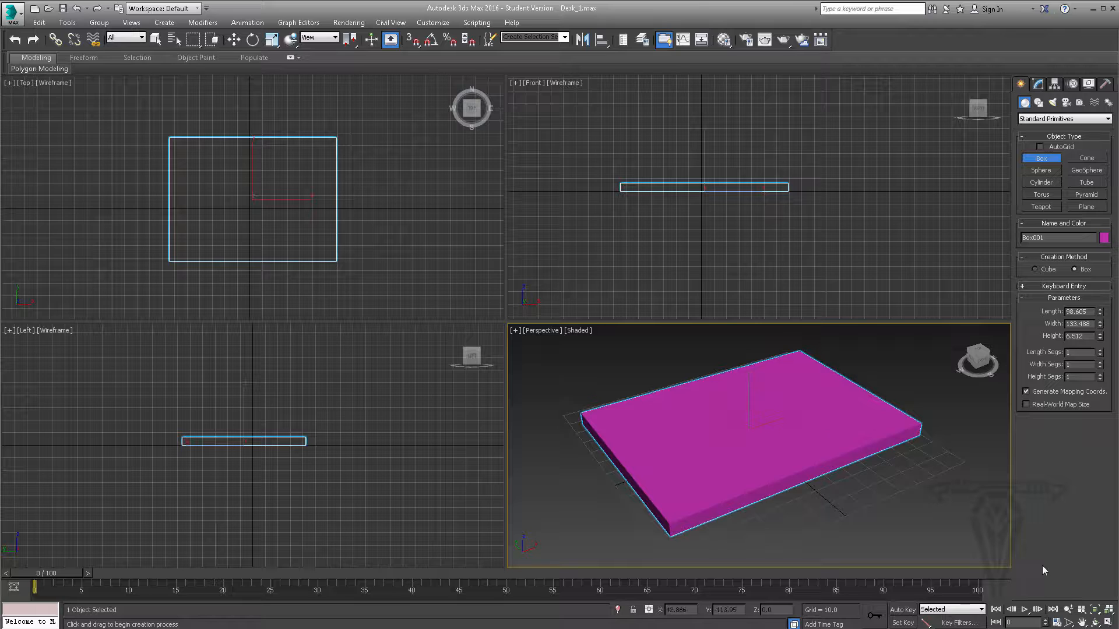
- Pan and orbit the Perspective view around the box with the viewport navigation tools
left_click(1081, 622)
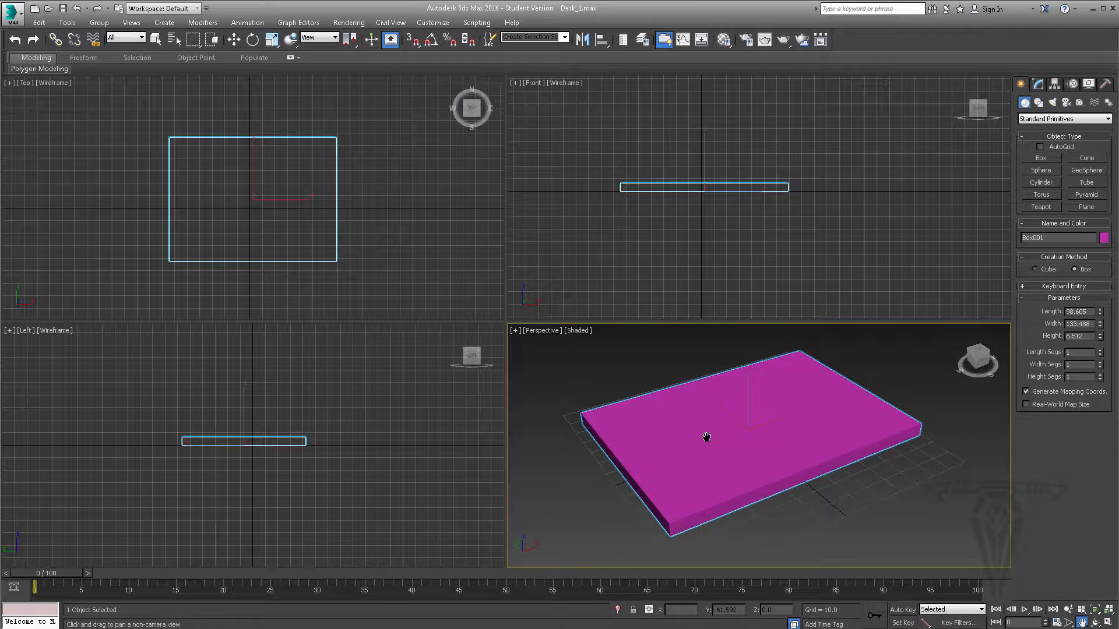
left_click_drag(757, 399, 741, 416)
left_click(1067, 609)
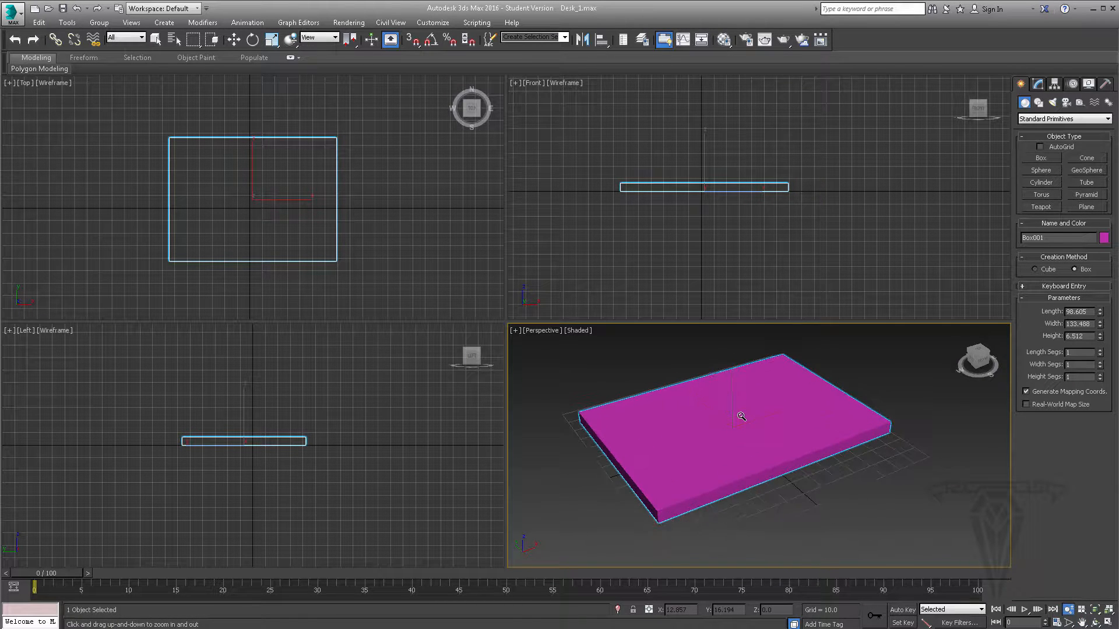
left_click(1095, 621)
mouse_move(775, 432)
left_mouse_down()
mouse_move(772, 475)
mouse_move(770, 434)
left_mouse_up()
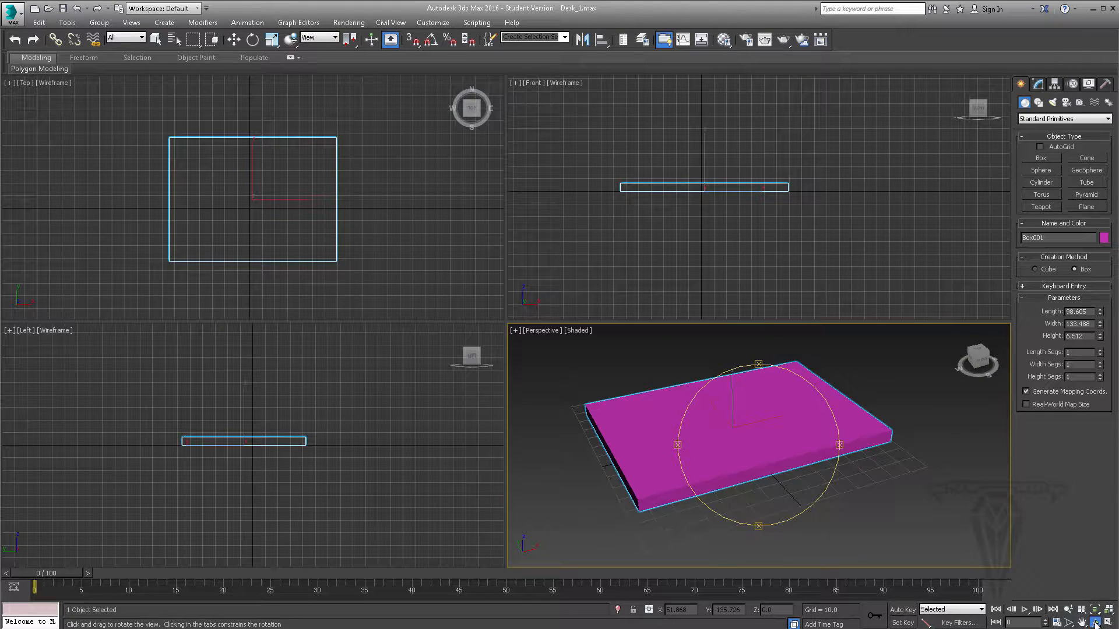
left_click_drag(1094, 622, 1095, 595)
mouse_move(759, 456)
left_mouse_down()
mouse_move(796, 471)
mouse_move(752, 460)
mouse_move(777, 445)
mouse_move(781, 462)
mouse_move(765, 455)
left_mouse_up()
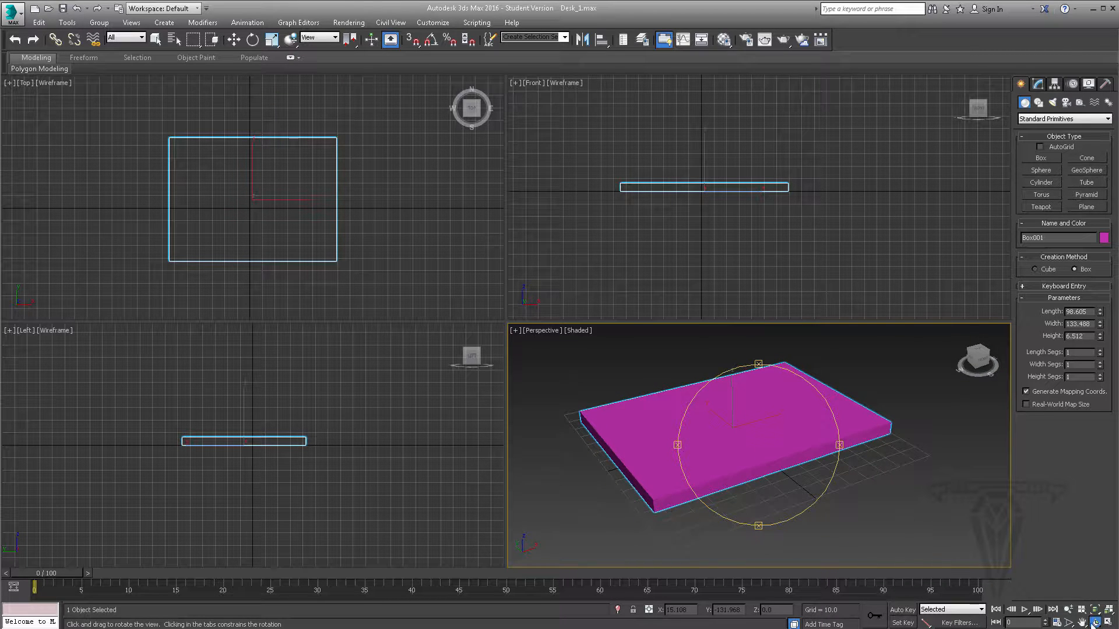
- Zoom all viewports to the extents of the selected box, and briefly view the Perspective viewport maximized
left_click(1081, 610)
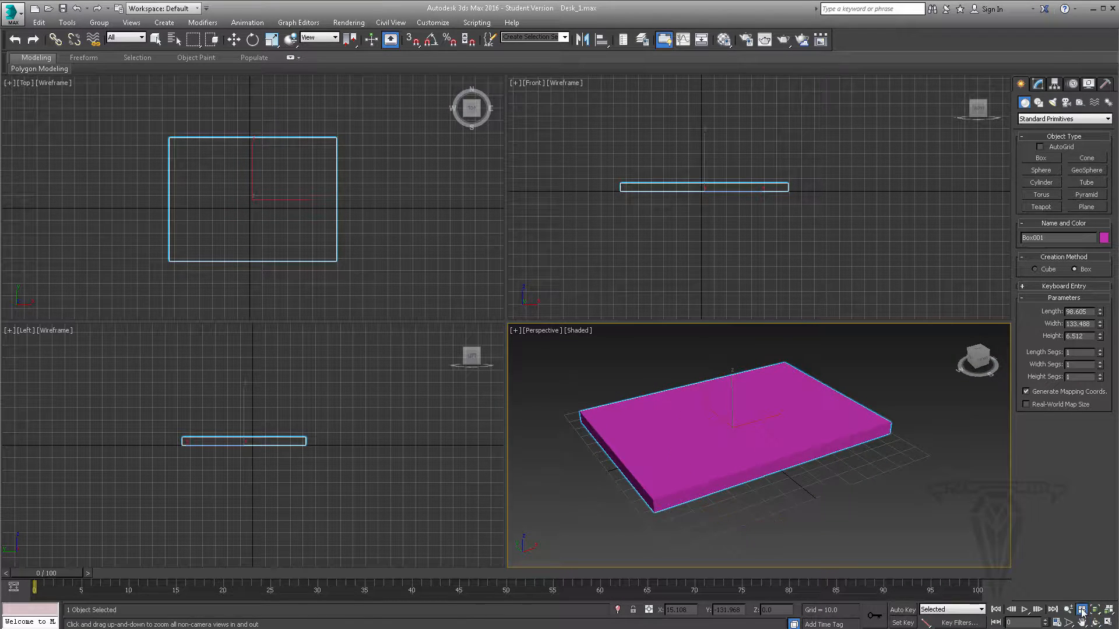
left_click_drag(720, 372, 714, 371)
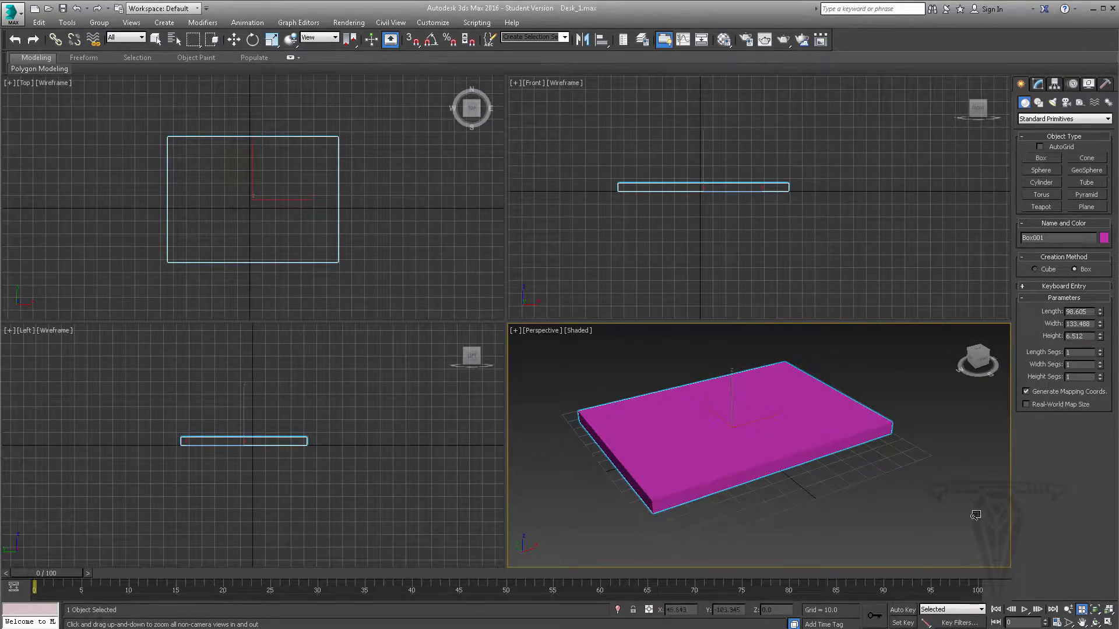
left_click(1095, 610)
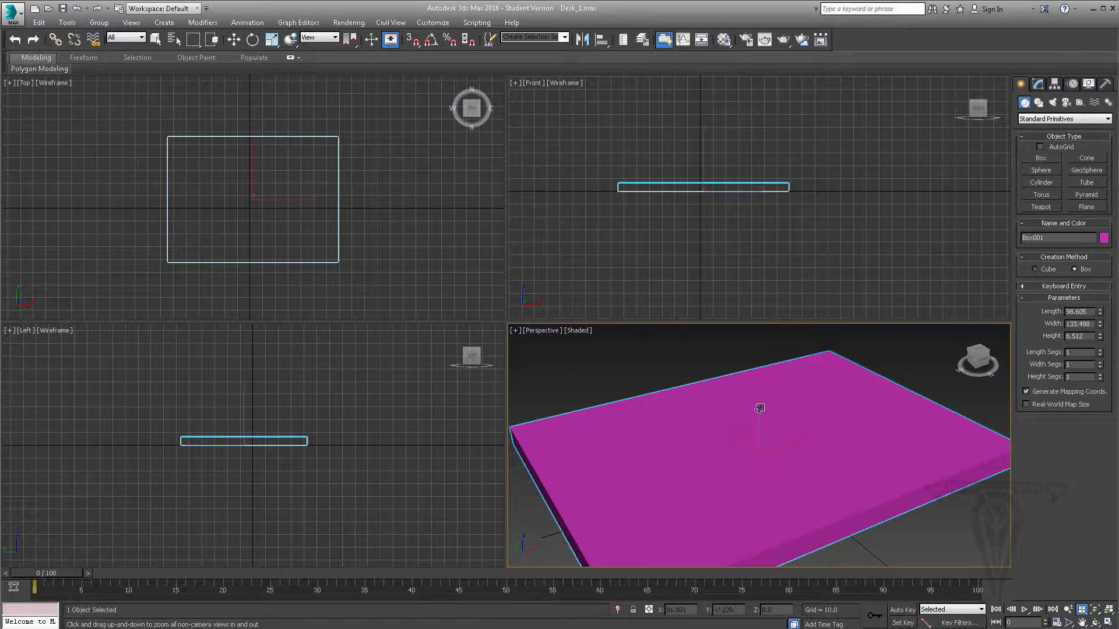
left_click(1109, 610)
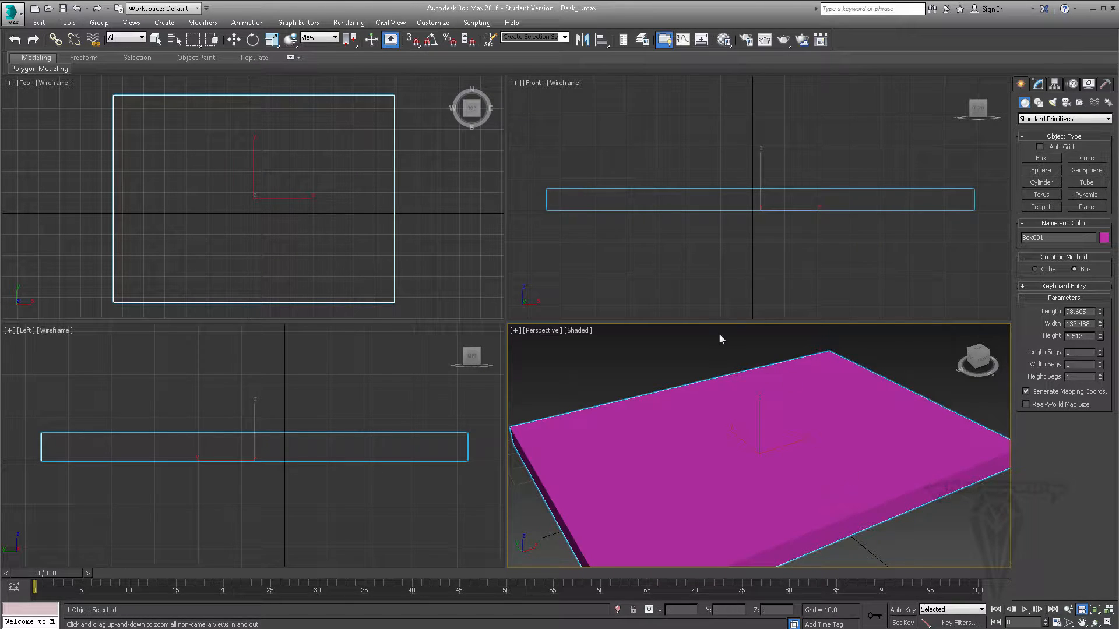
left_click(1108, 624)
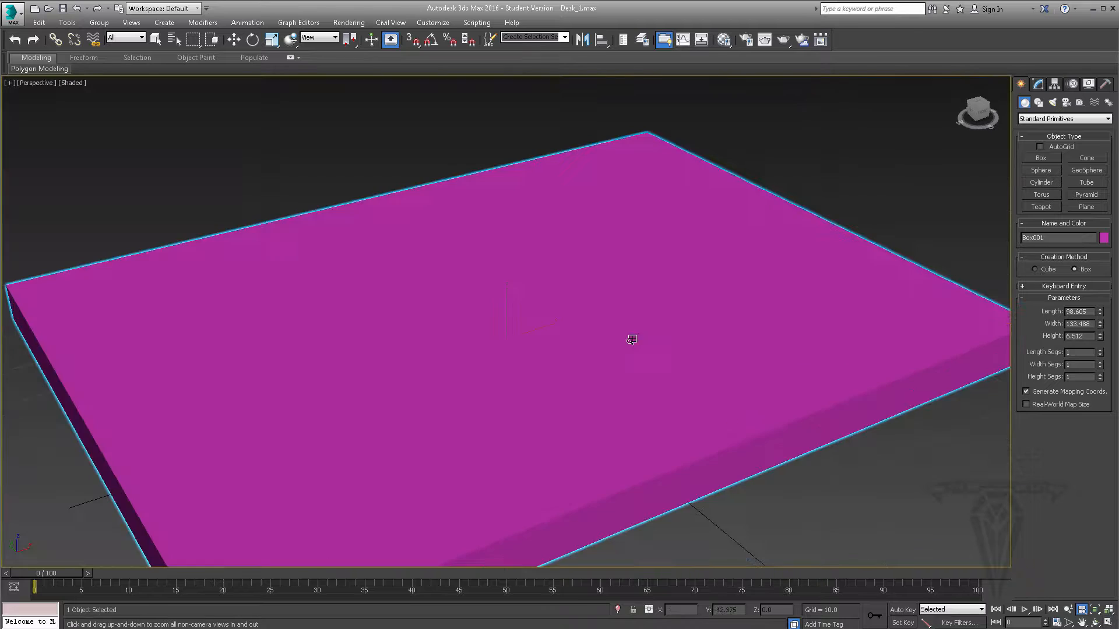
left_click(1108, 623)
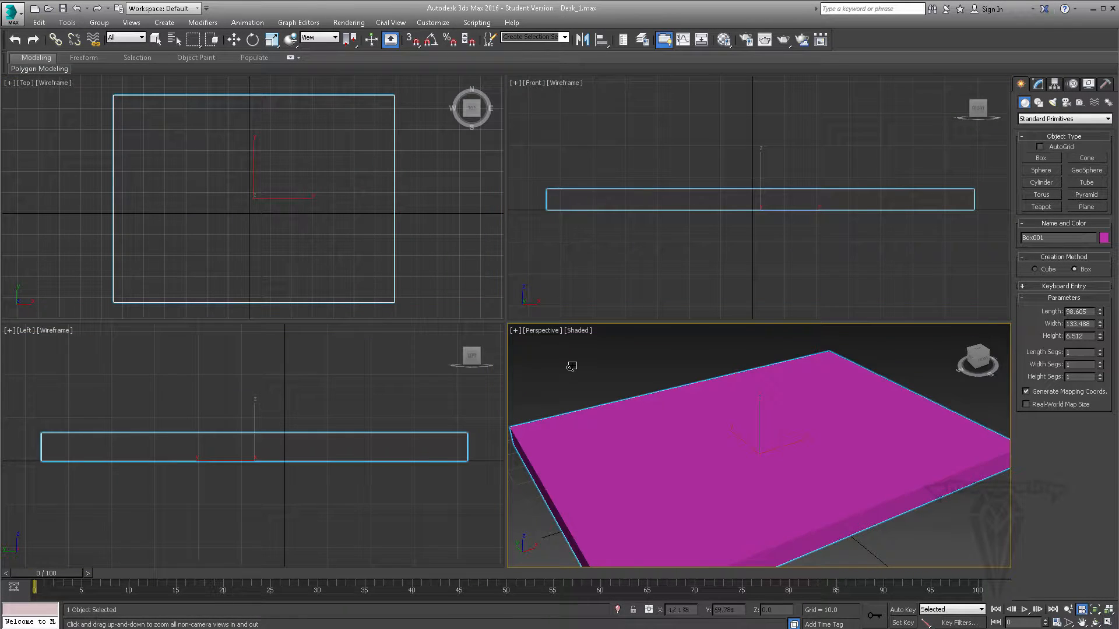
- Hide the grid in the Front, Top and Left viewports
left_click(515, 331)
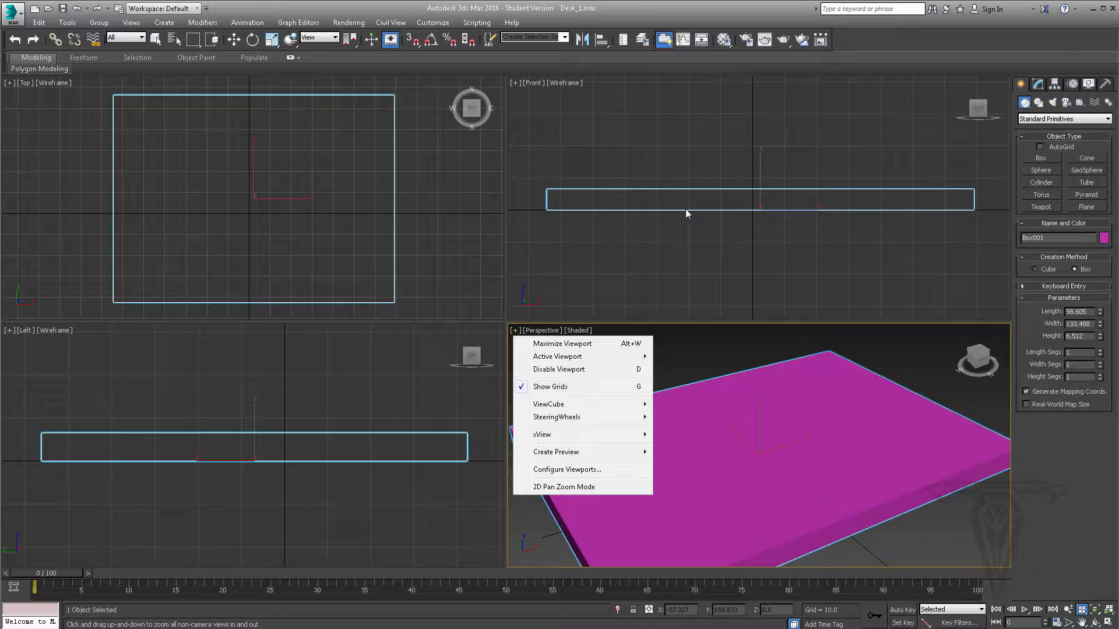
left_click(515, 84)
left_click(516, 83)
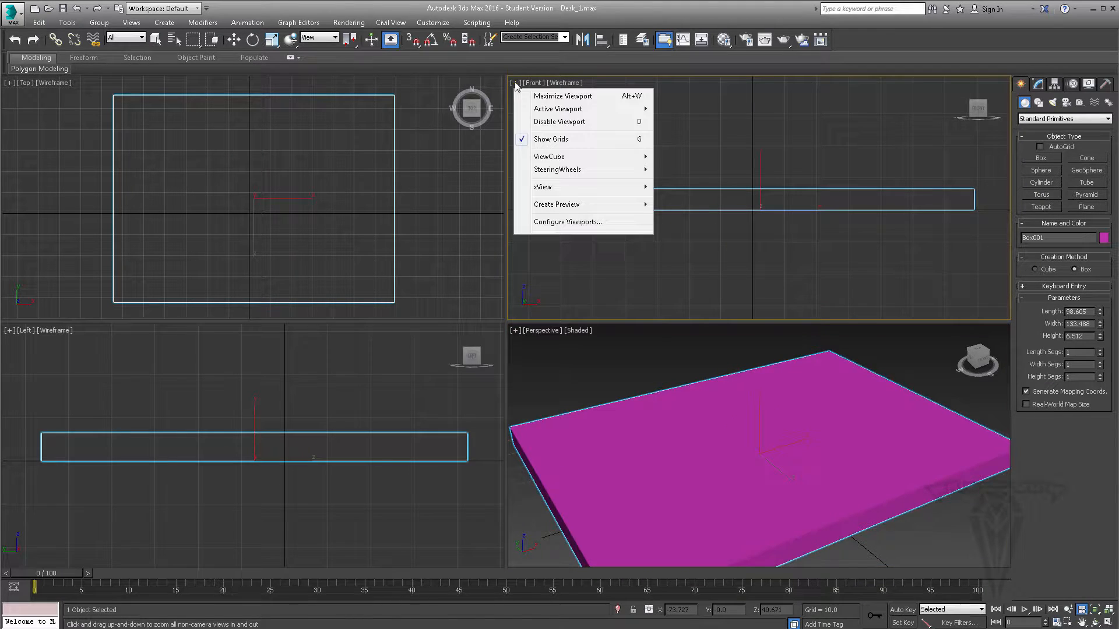
left_click(607, 138)
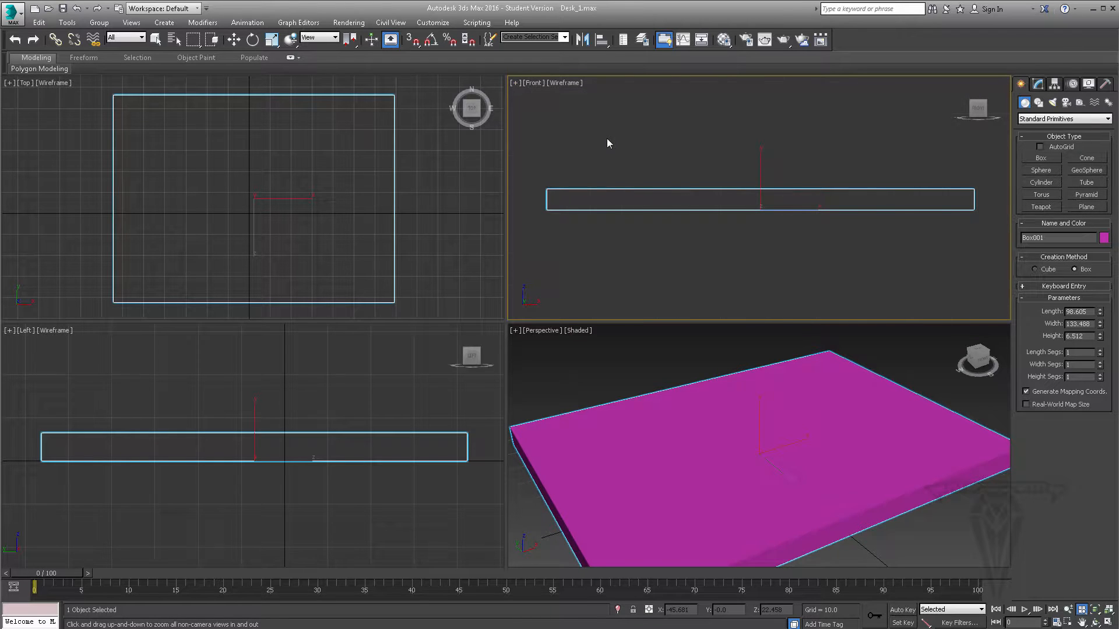
middle_click(409, 212)
key("g")
middle_click(387, 421)
key("g")
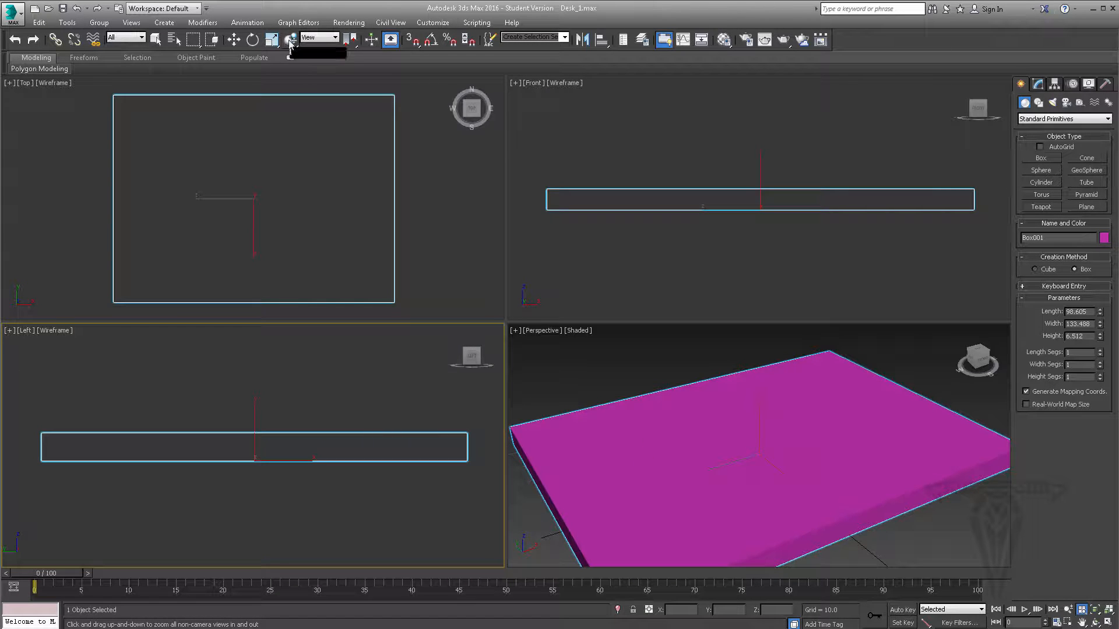
- Practice deselecting and reselecting the box with Select Object, using single picks and selection regions in the Top, Front and Perspective viewports
left_click(155, 40)
left_click(392, 197)
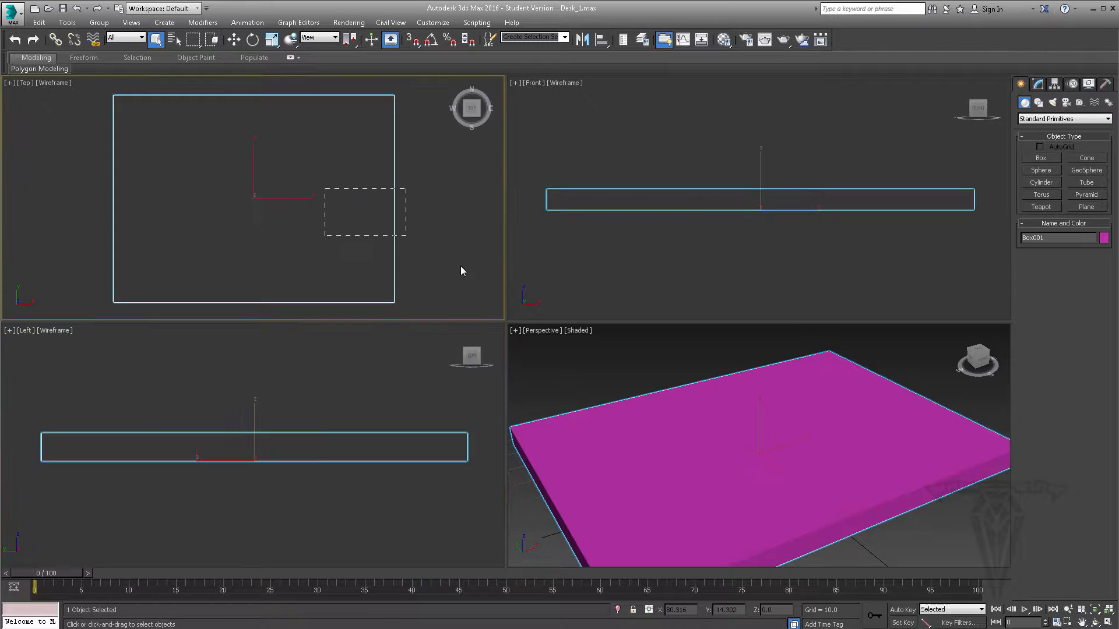
left_click(441, 241)
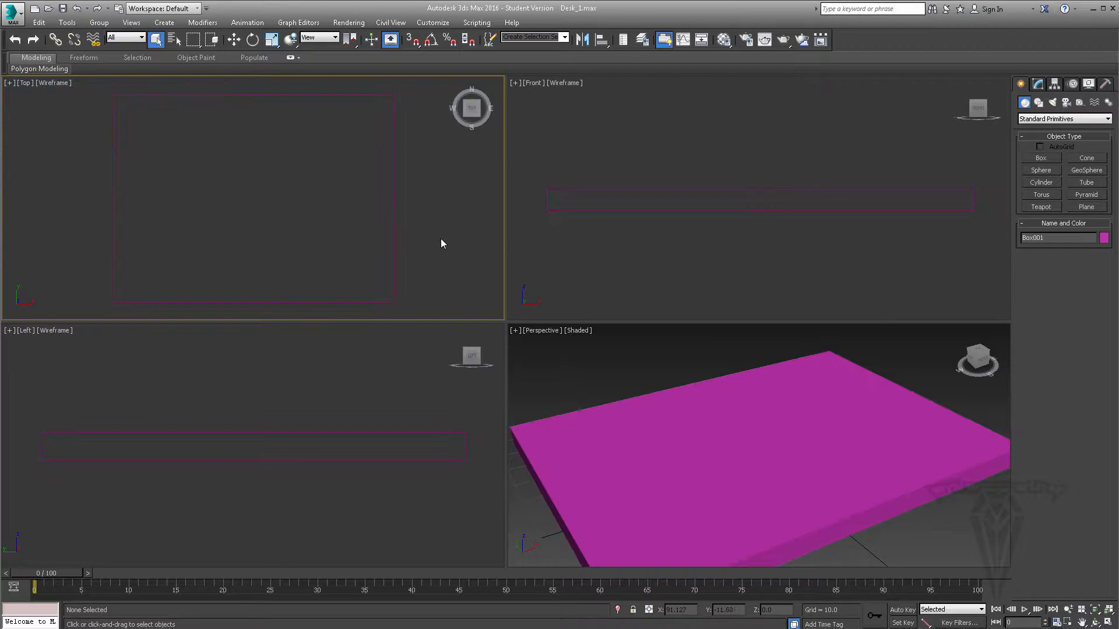
left_click(670, 445)
left_click(572, 168)
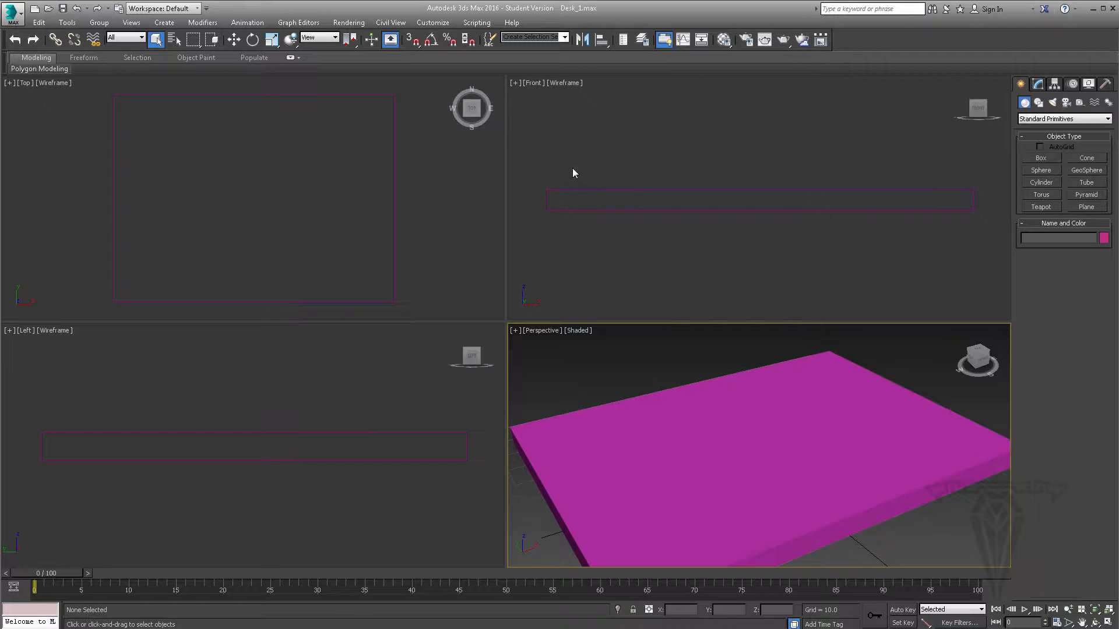
left_click_drag(571, 185, 984, 268)
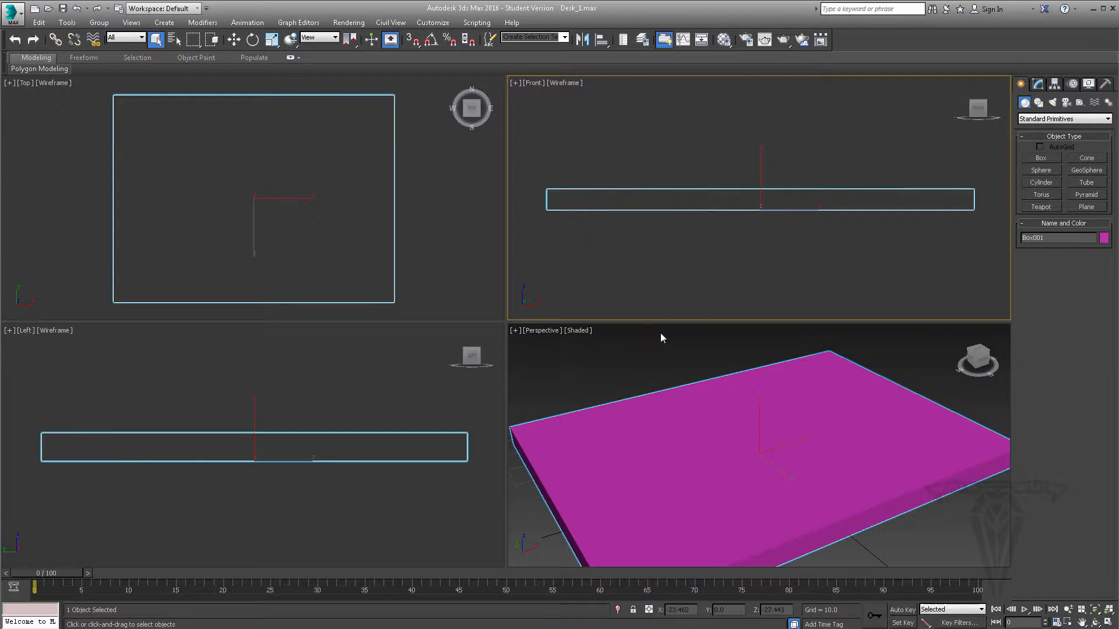
left_click_drag(661, 337, 721, 459)
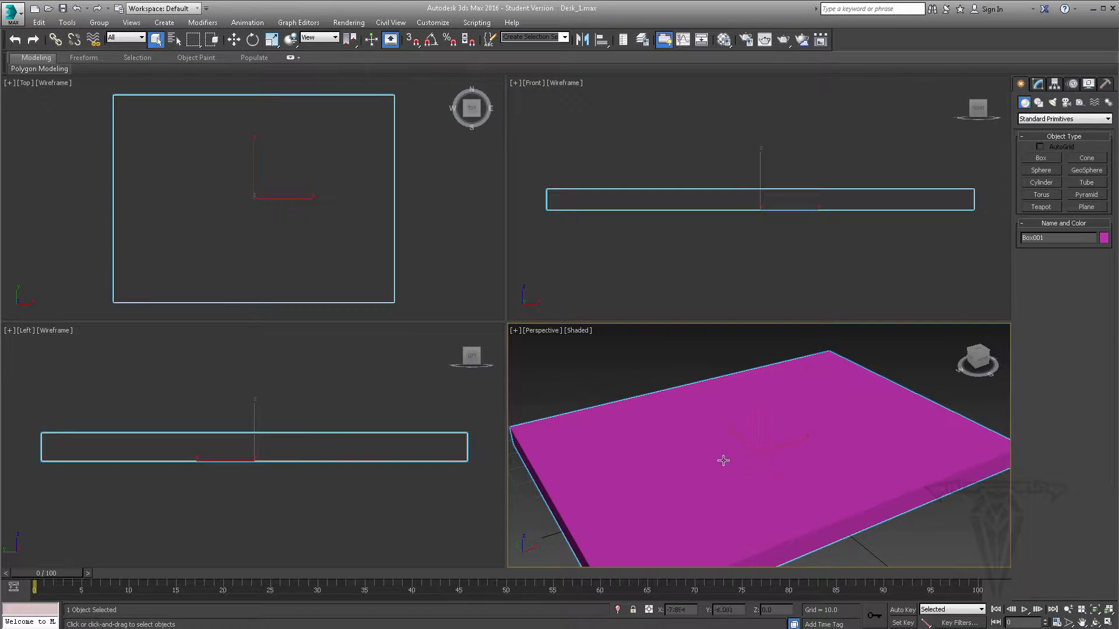
- View the scene's object list with Select by Name, and close it without changing the selection
left_click(174, 40)
left_click(174, 39)
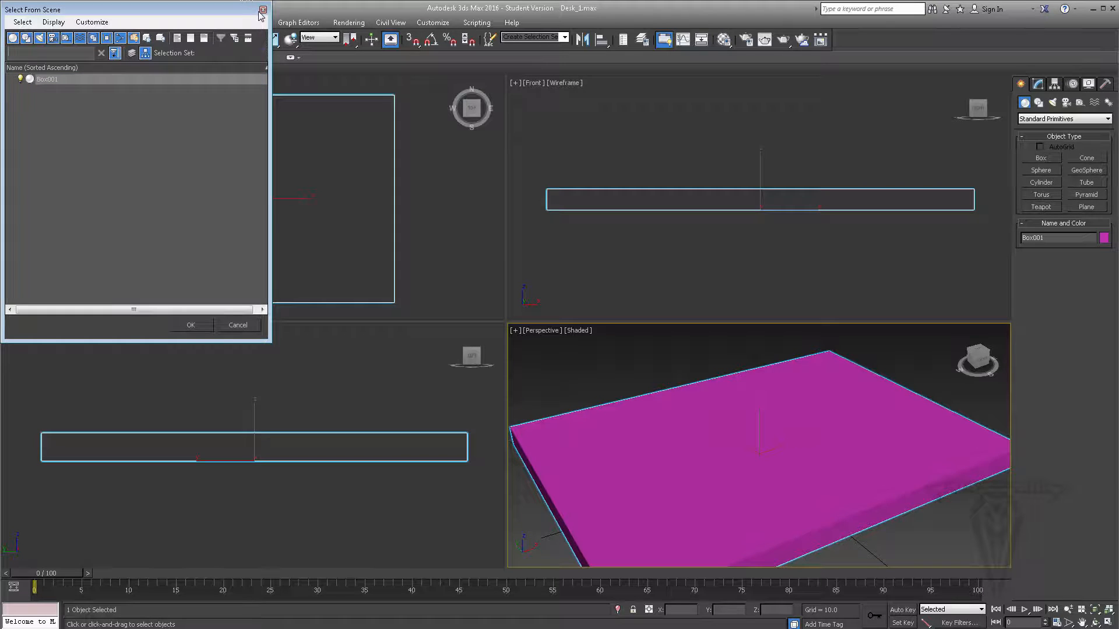
left_click(263, 12)
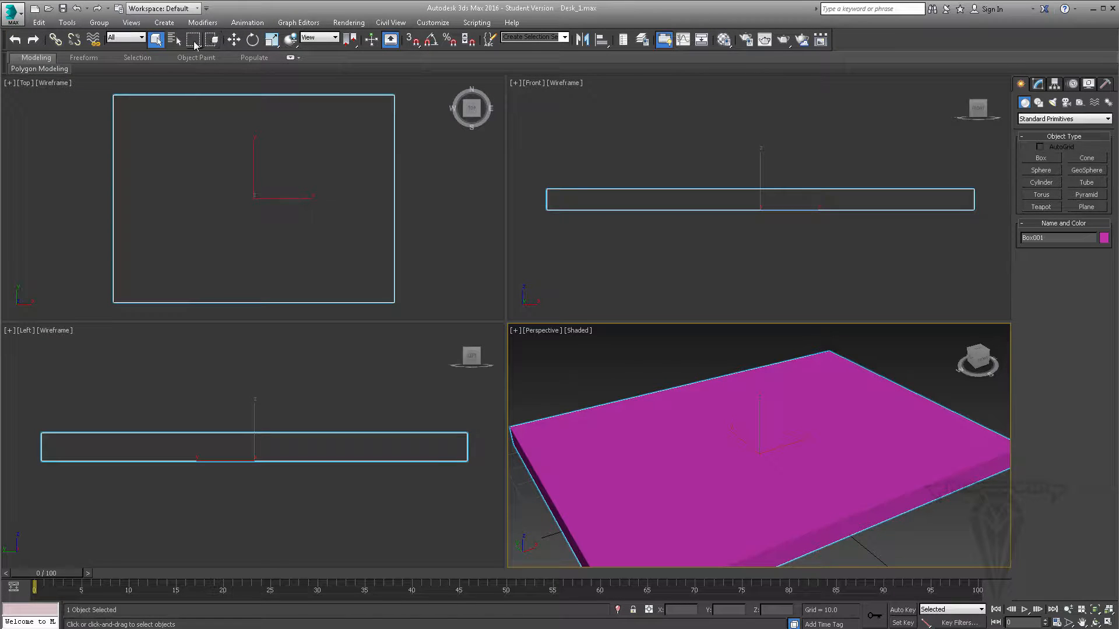
- Try the circular and fence selection regions on the box in the Front viewport, and restore the rectangular region
left_click_drag(194, 45, 199, 75)
left_click_drag(703, 151, 772, 224)
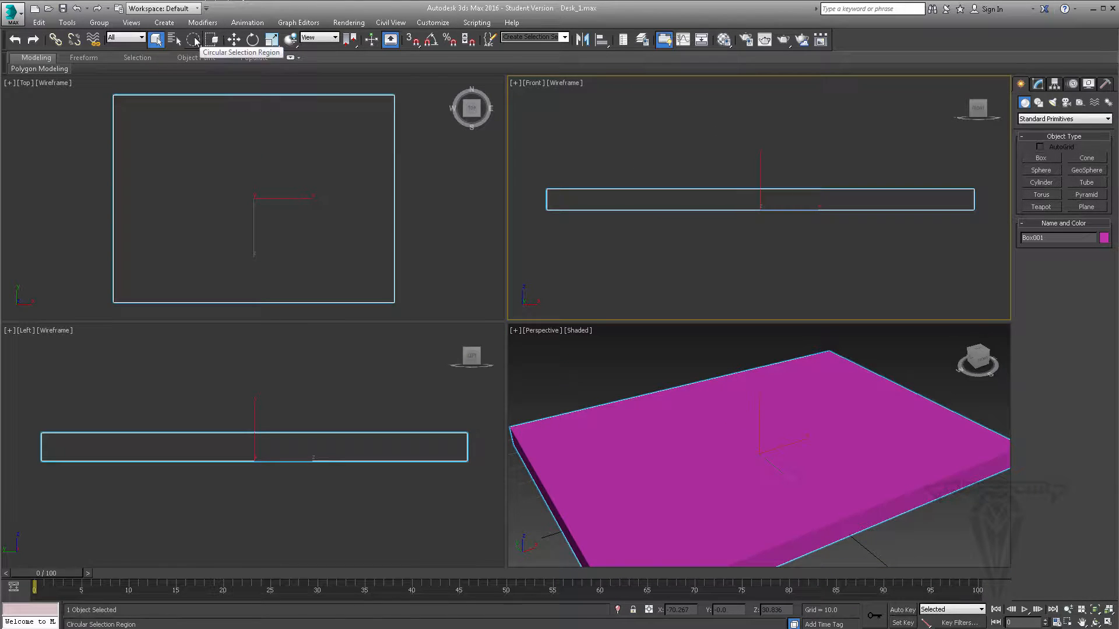
left_click_drag(194, 41, 194, 94)
left_click(749, 138)
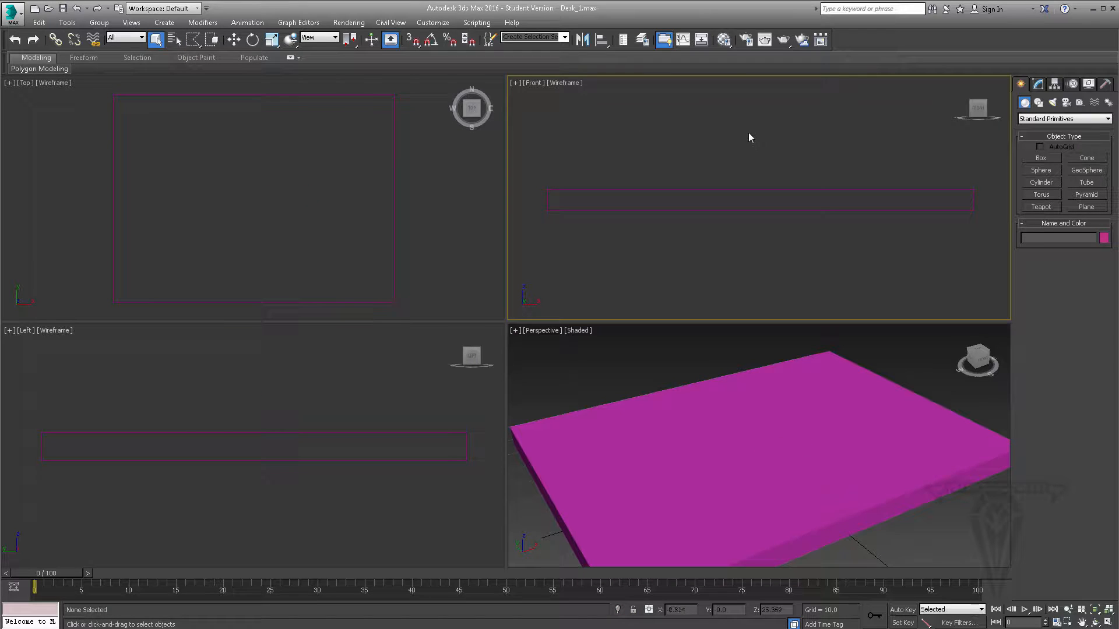
left_click(760, 269)
left_click(674, 107)
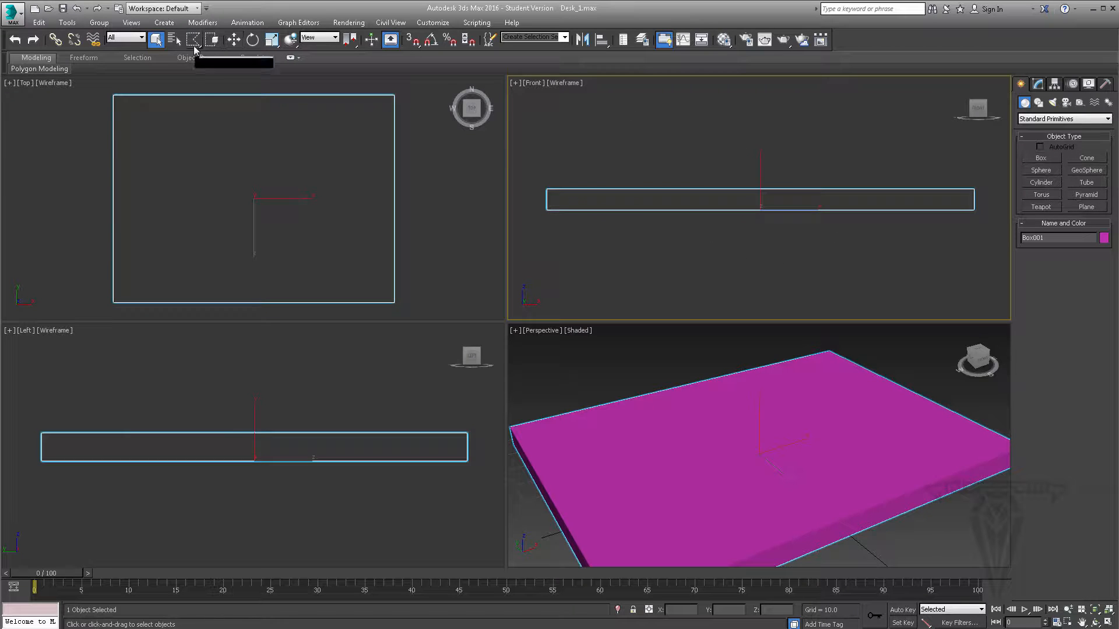
mouse_move(193, 39)
left_mouse_down()
mouse_move(198, 131)
mouse_move(180, 65)
mouse_move(194, 44)
mouse_move(189, 59)
left_mouse_up()
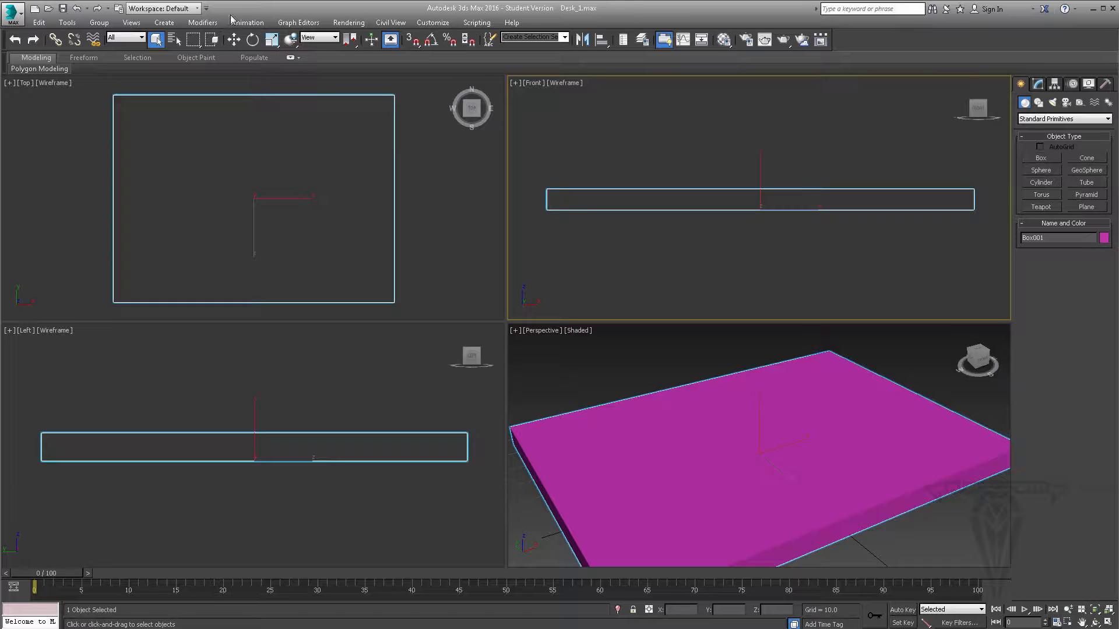
- Compare Window and Crossing selection on the box in the Front viewport, and return to Crossing mode
left_click(215, 44)
left_click_drag(869, 125, 1014, 276)
left_click(211, 39)
left_click(531, 135)
left_click_drag(757, 286, 756, 286)
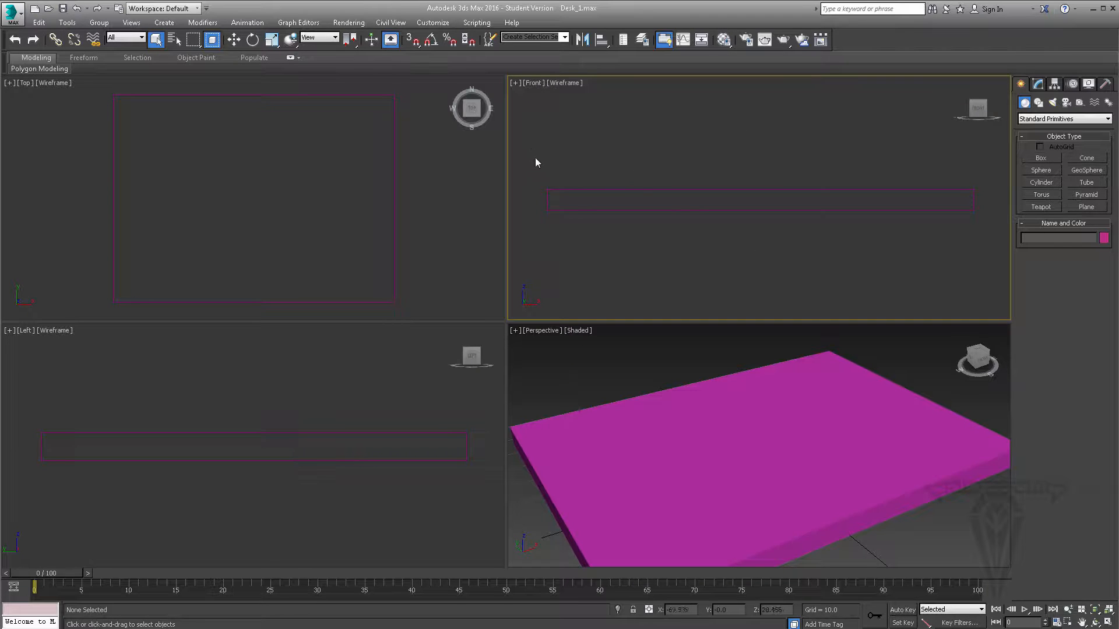
left_click_drag(677, 257, 676, 257)
left_click_drag(519, 140, 997, 265)
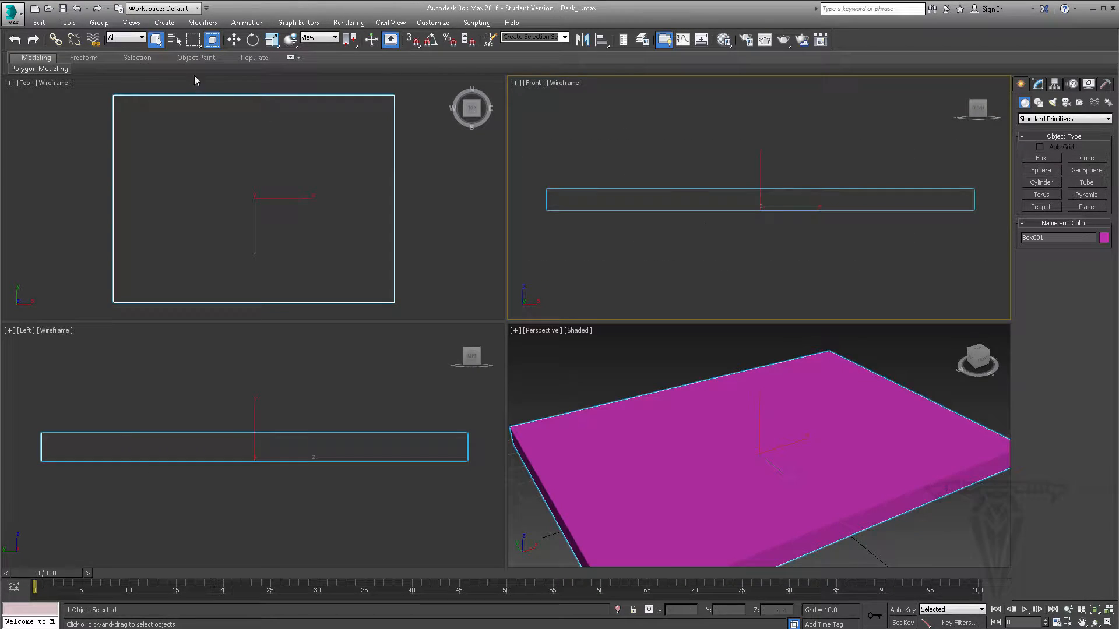
left_click(211, 39)
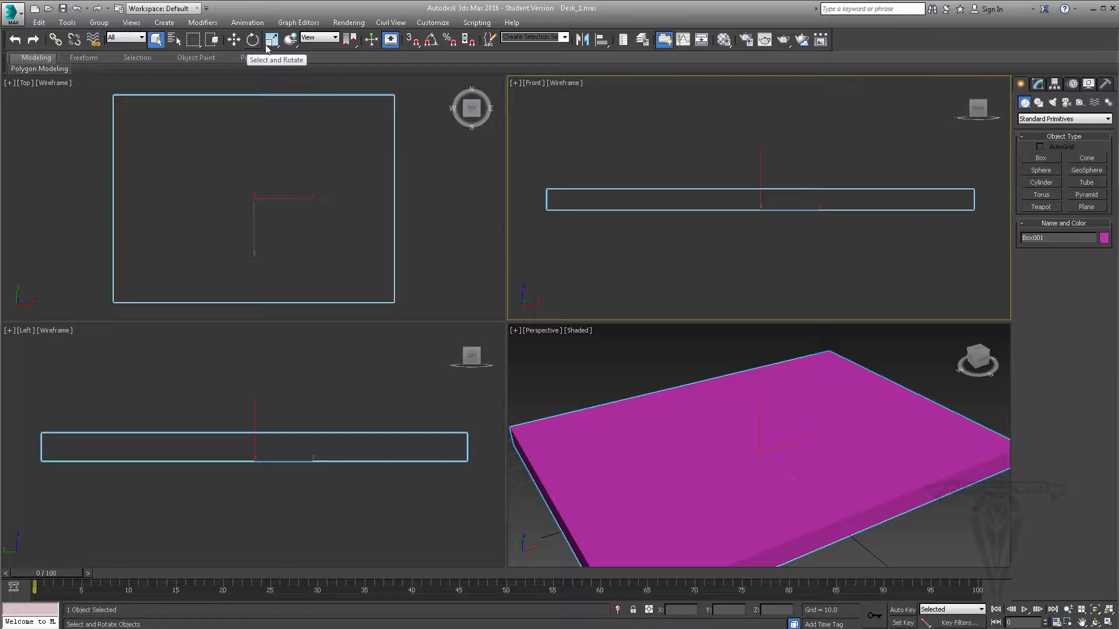
- Move the box freely along its axes with Select and Move, and shift it further by adjusting its X, Y and Z coordinates
left_click(233, 41)
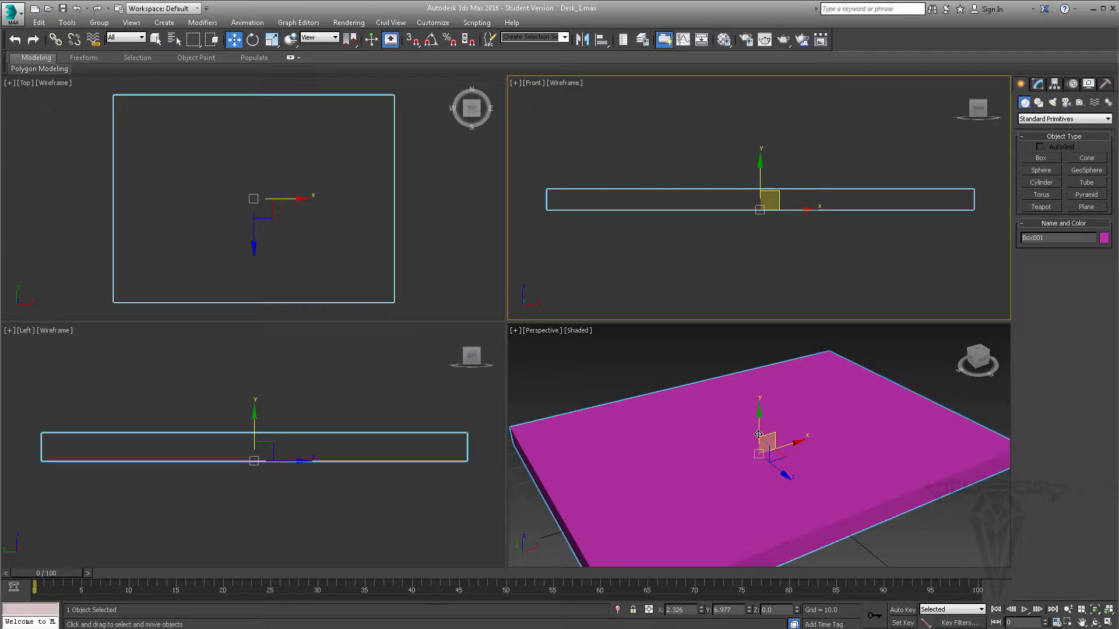
middle_click_drag(758, 434, 759, 408)
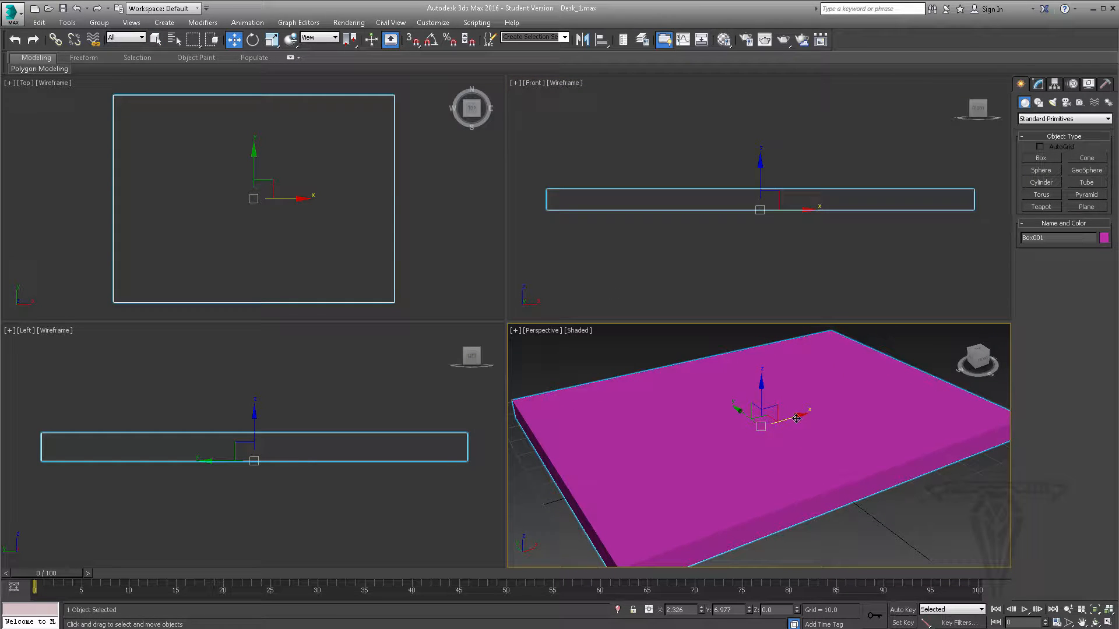
left_click_drag(795, 417, 796, 453)
left_click_drag(740, 410, 732, 510)
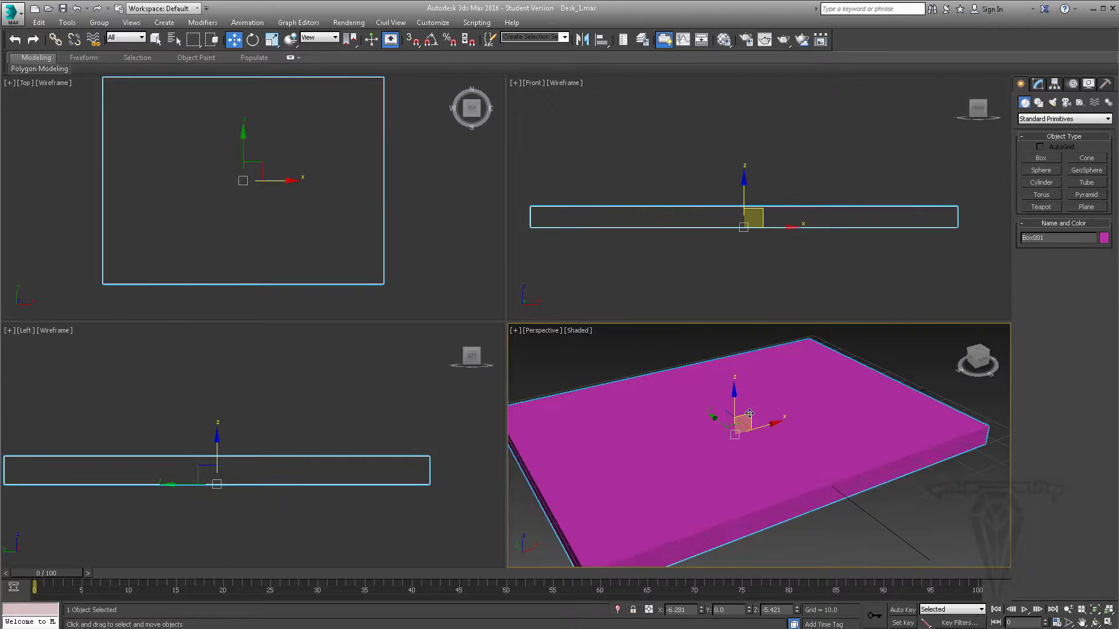
left_click_drag(702, 610, 768, 607)
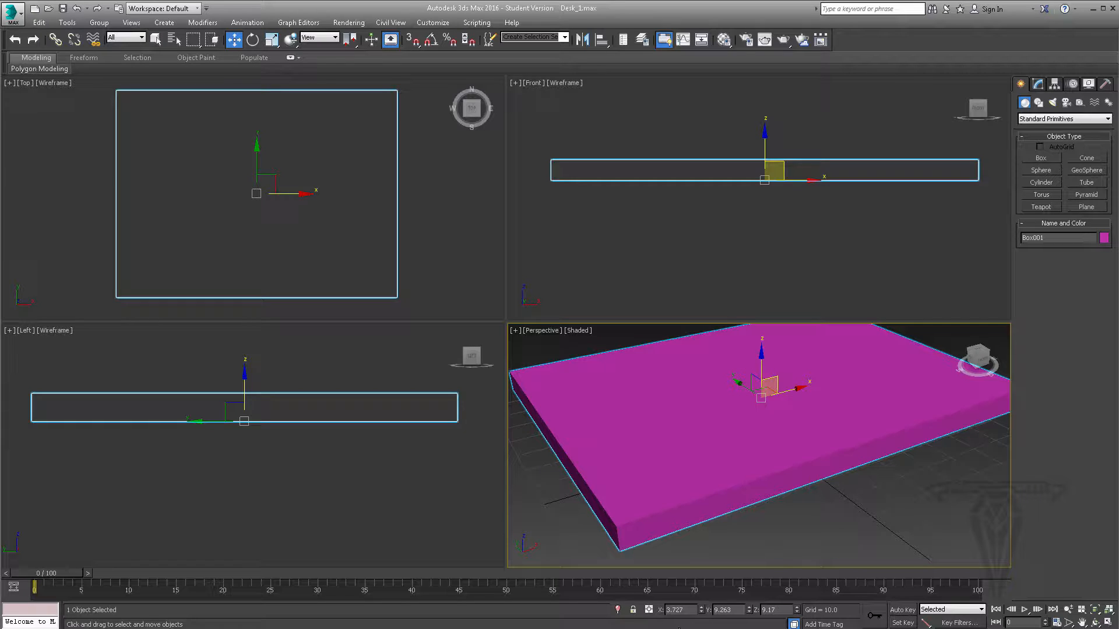
- Reset the box's X, Y and Z position to 0
right_click(701, 610)
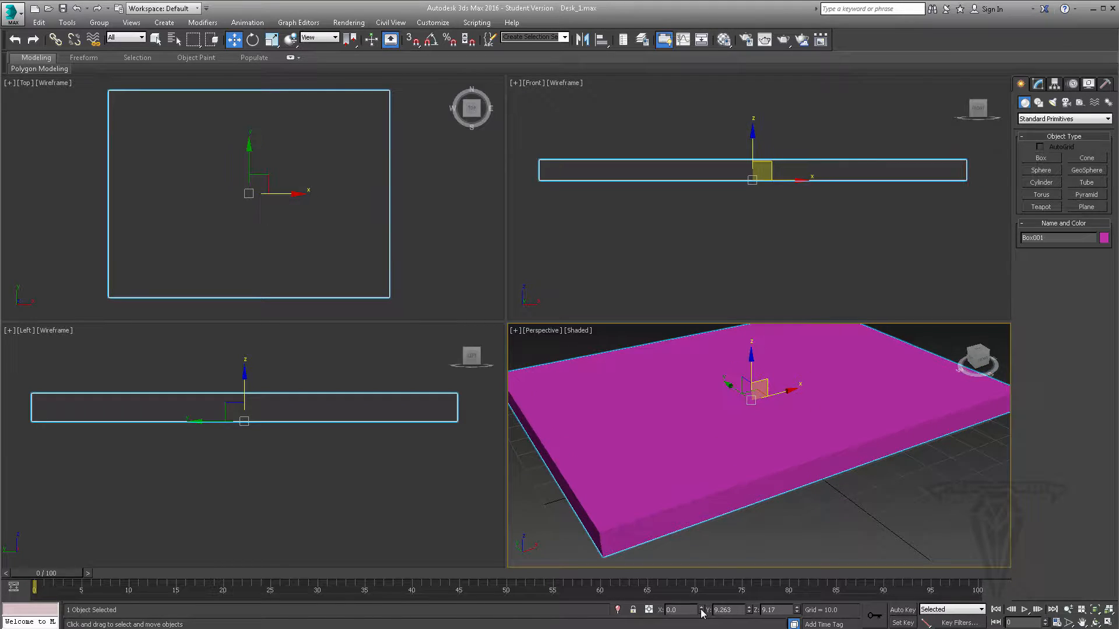
right_click(749, 610)
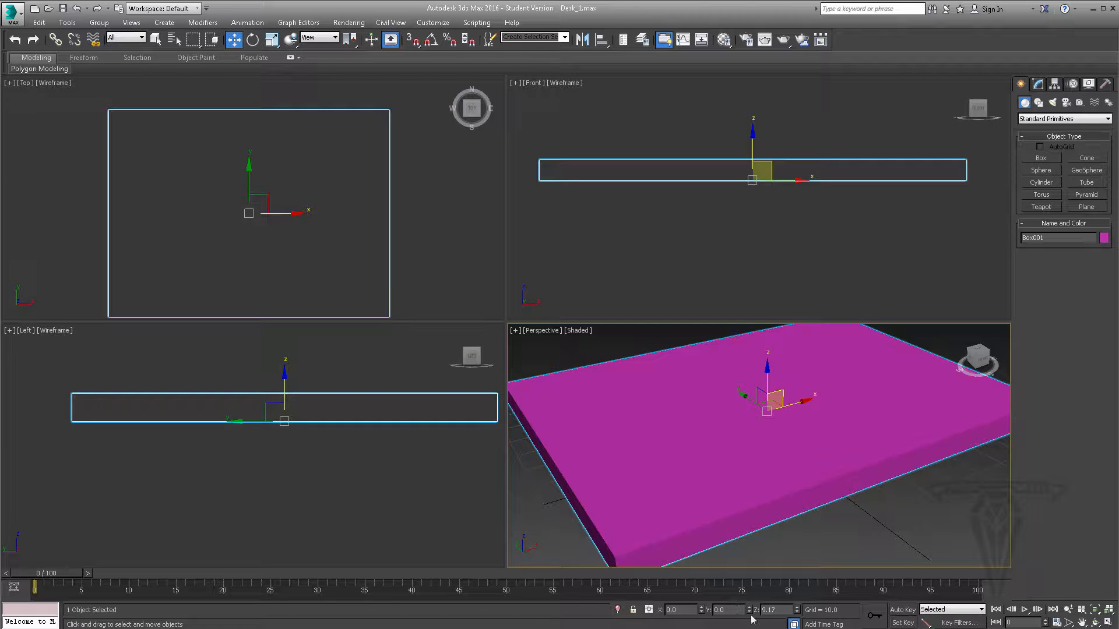
right_click(796, 610)
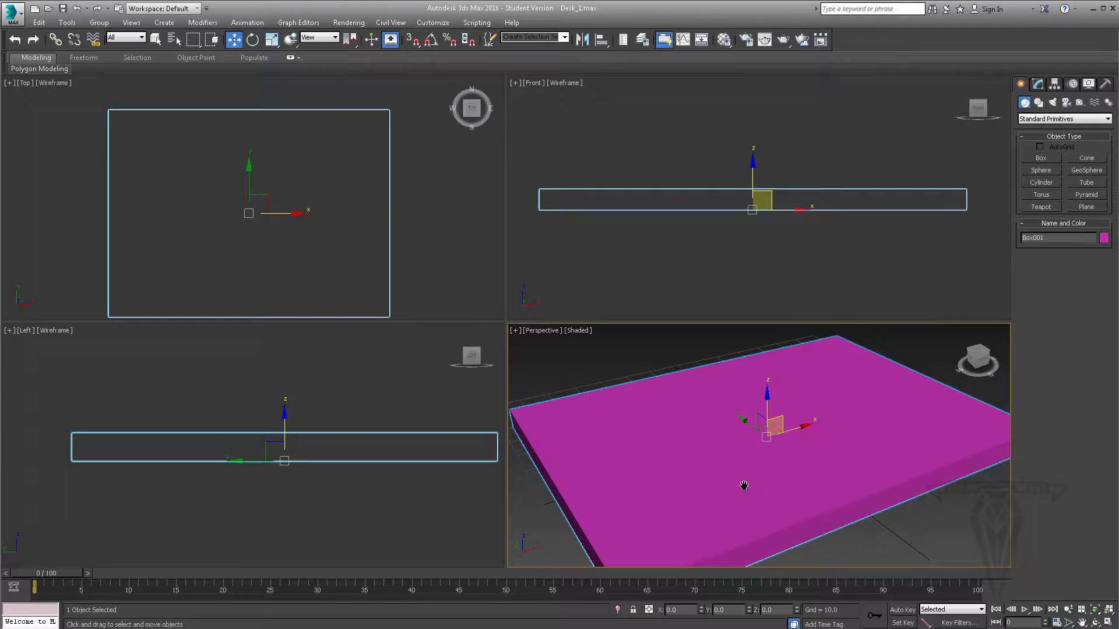
- Rotate the box about -22 degrees around the X axis in the Perspective viewport, and undo the rotation
scroll(742, 488, "down", 3)
middle_click_drag(781, 500, 791, 488, "alt")
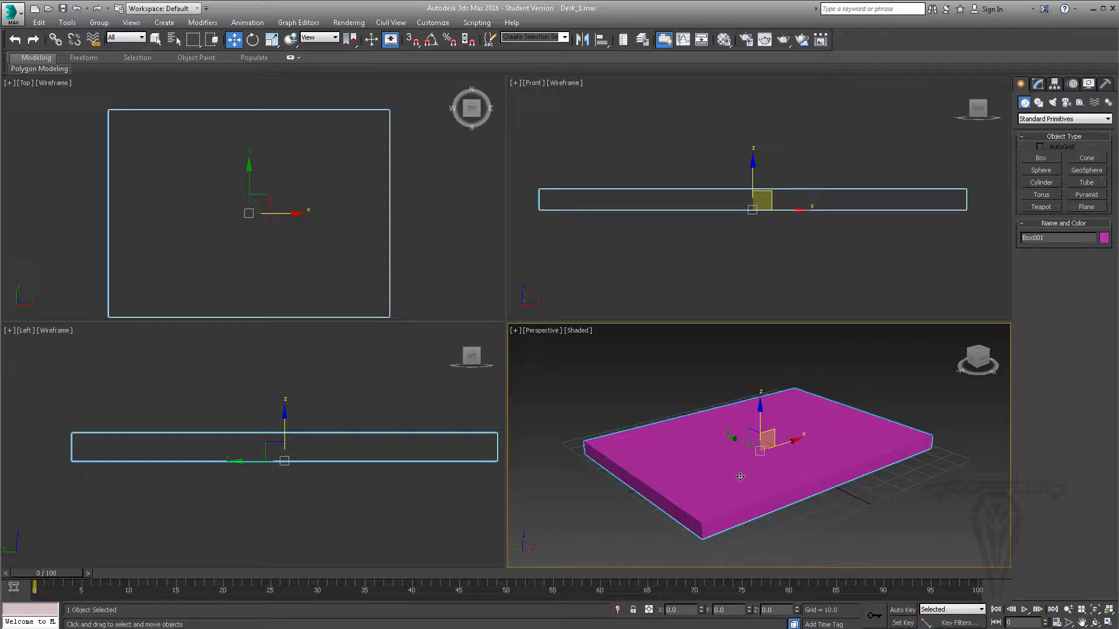
left_click(253, 40)
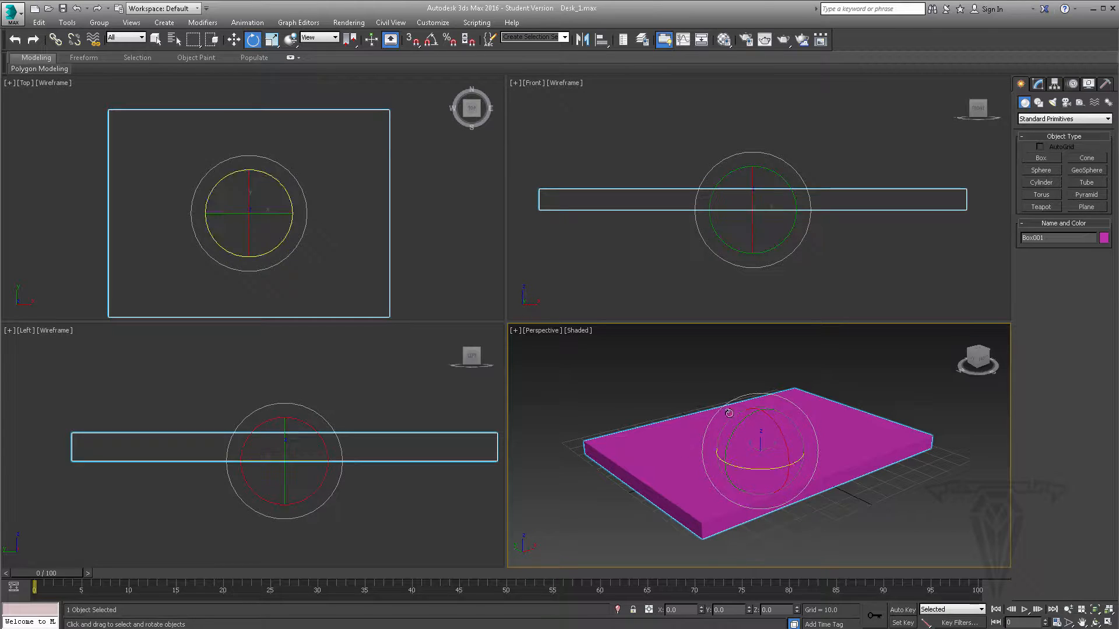
mouse_move(789, 441)
middle_mouse_down("alt")
mouse_move(796, 467)
mouse_move(778, 432)
middle_mouse_up("alt")
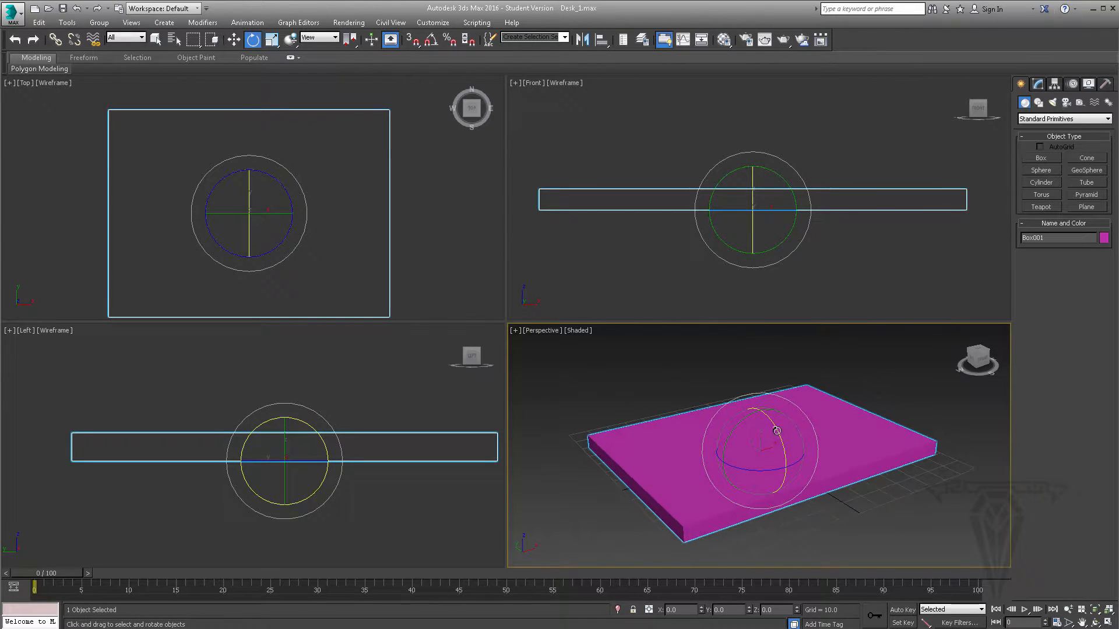
left_click_drag(776, 429, 761, 408)
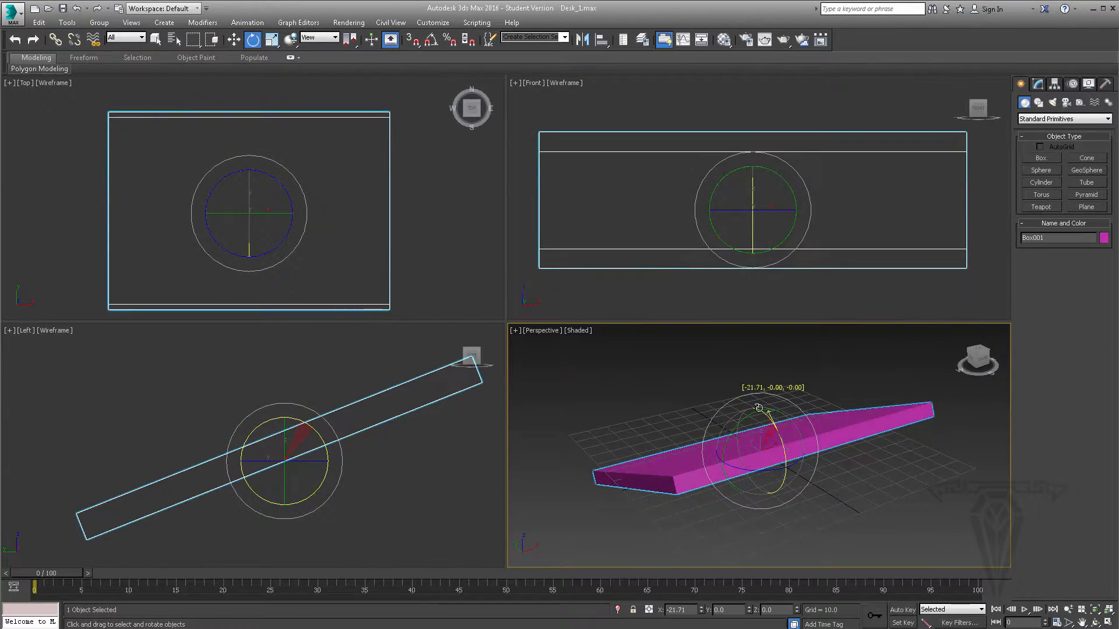
key("ctrl+z")
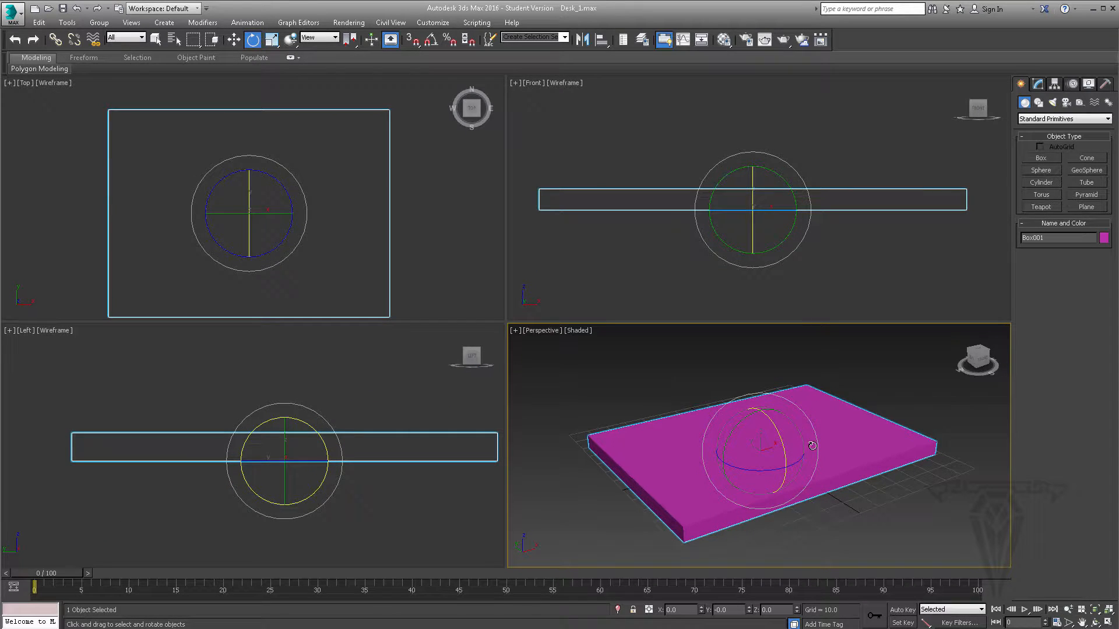
- Rotate the box about 7 degrees around the Z axis in the Perspective viewport, and undo the rotation
middle_click_drag(801, 446, 815, 470, "alt")
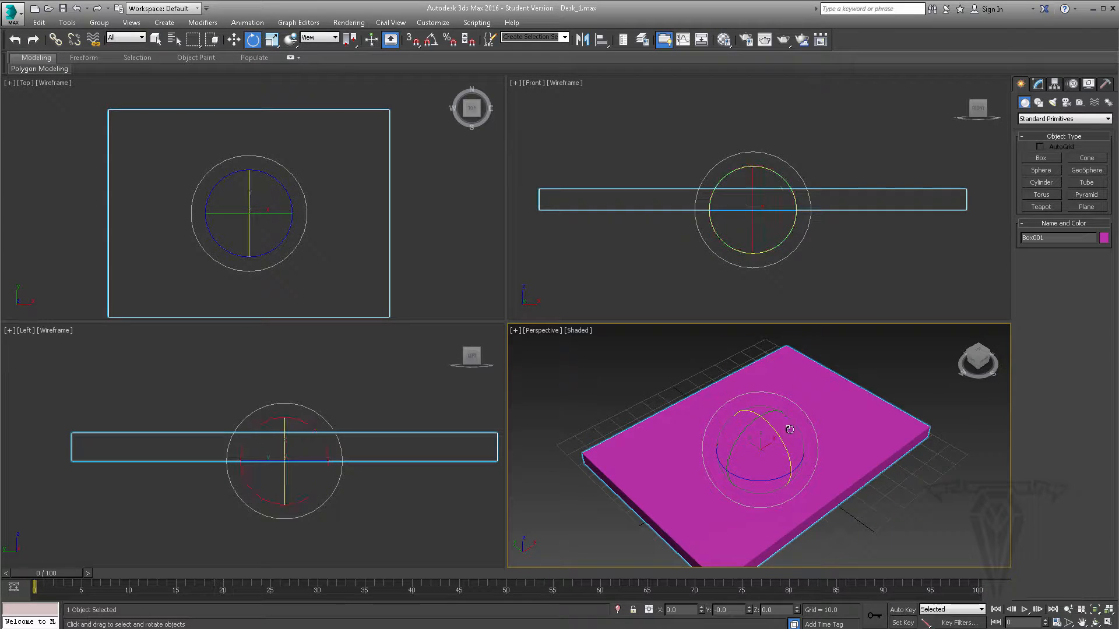
middle_click_drag(728, 402, 760, 463, "alt")
mouse_move(738, 471)
left_mouse_down()
mouse_move(764, 446)
mouse_move(753, 455)
left_mouse_up()
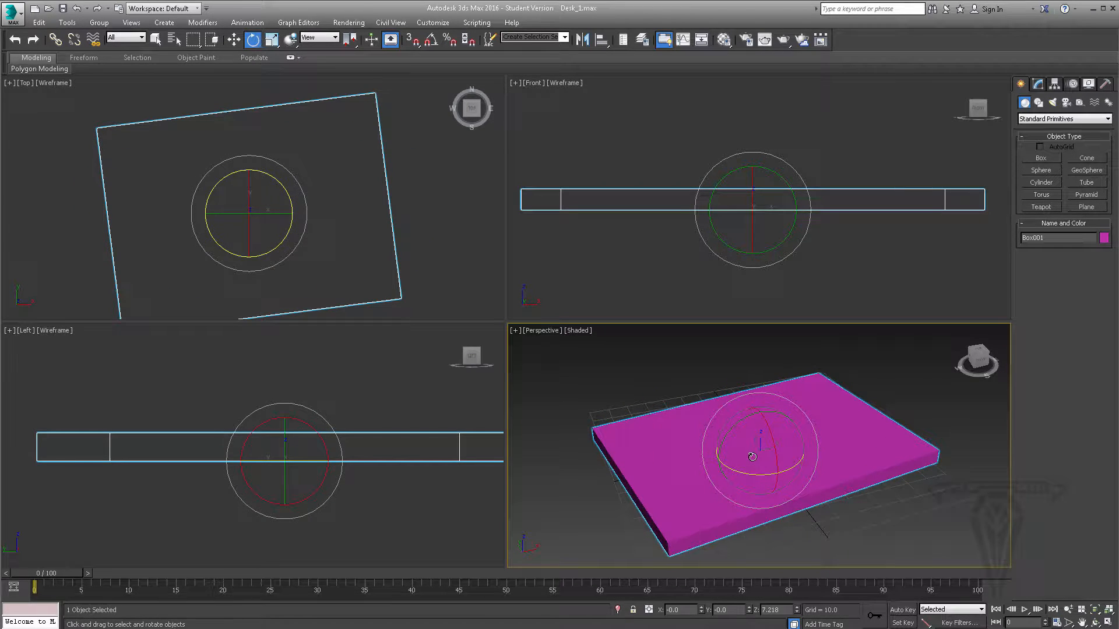
key("ctrl+z")
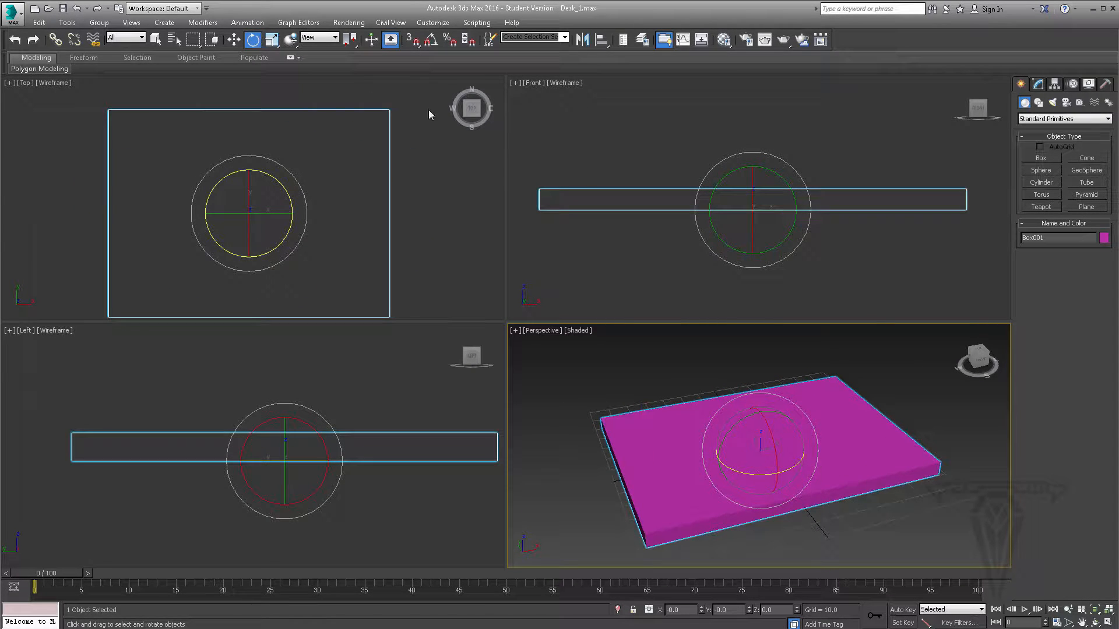
- Show the Select and Uniform Scale gizmo on the box, and switch back to Select and Move
left_click(272, 40)
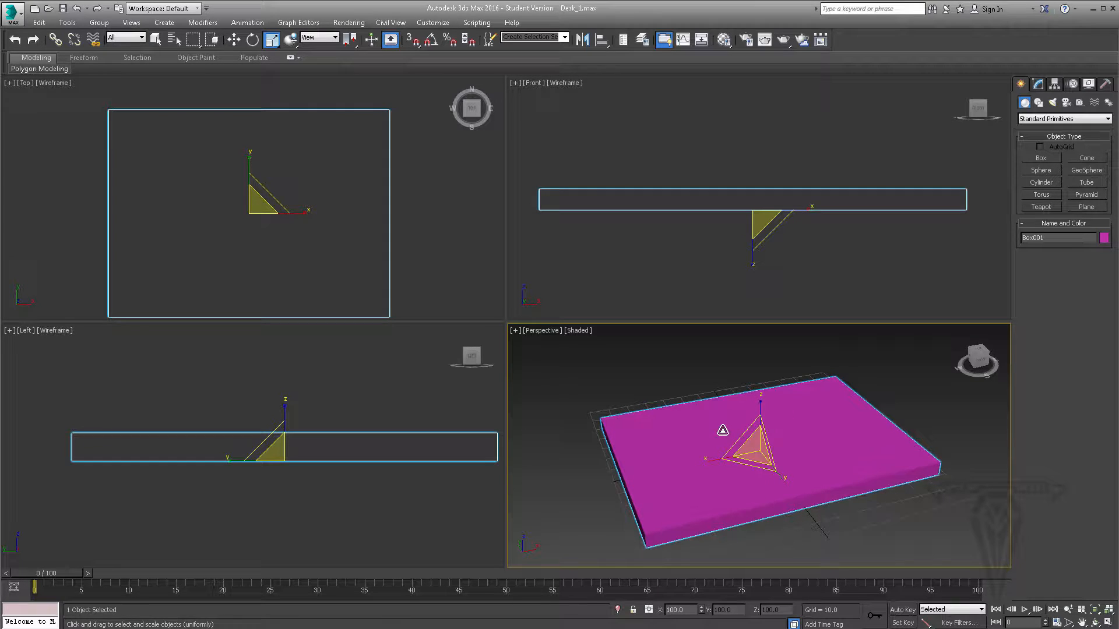
middle_click_drag(751, 464, 776, 462, "alt")
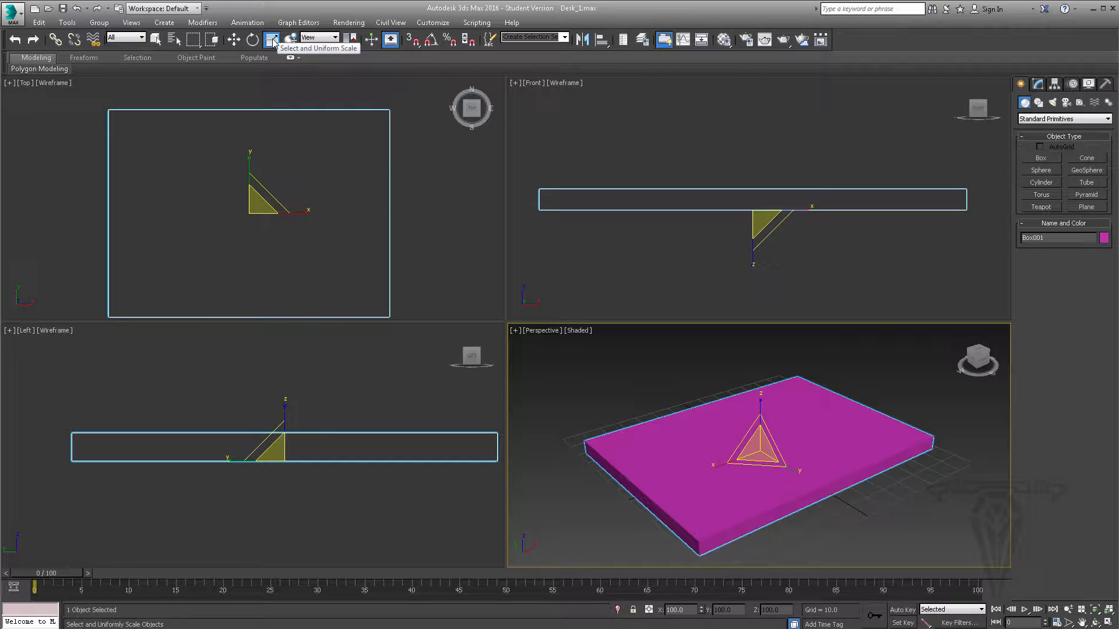
left_click(252, 40)
left_click(234, 39)
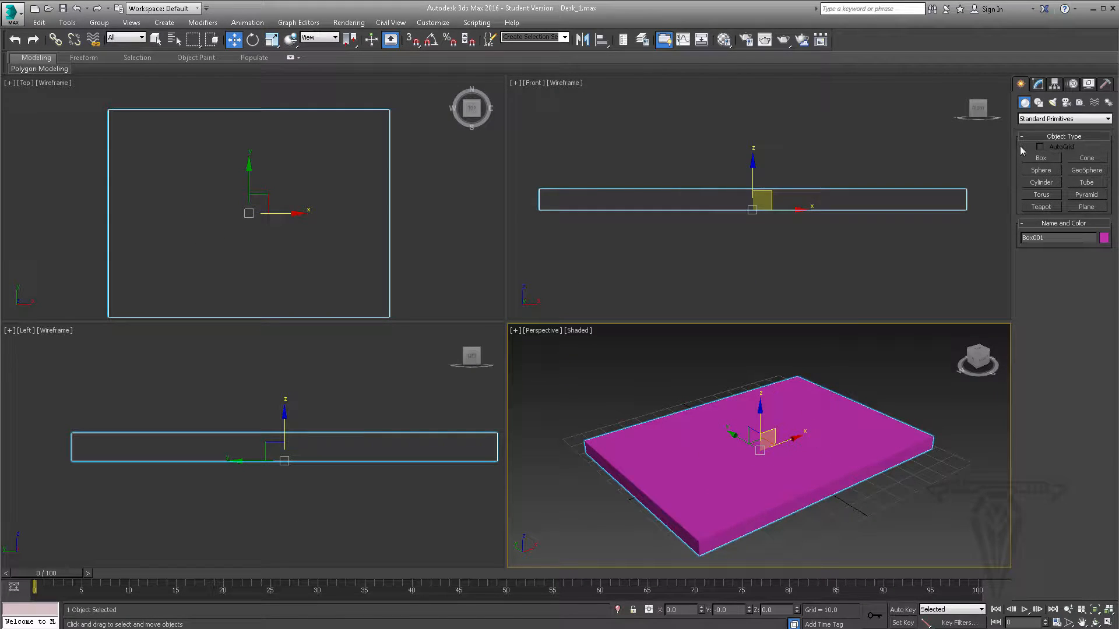
- Set the scene's display units to US Standard, Feet w/Decimal Inches, with feet as the default unit
left_click(1038, 83)
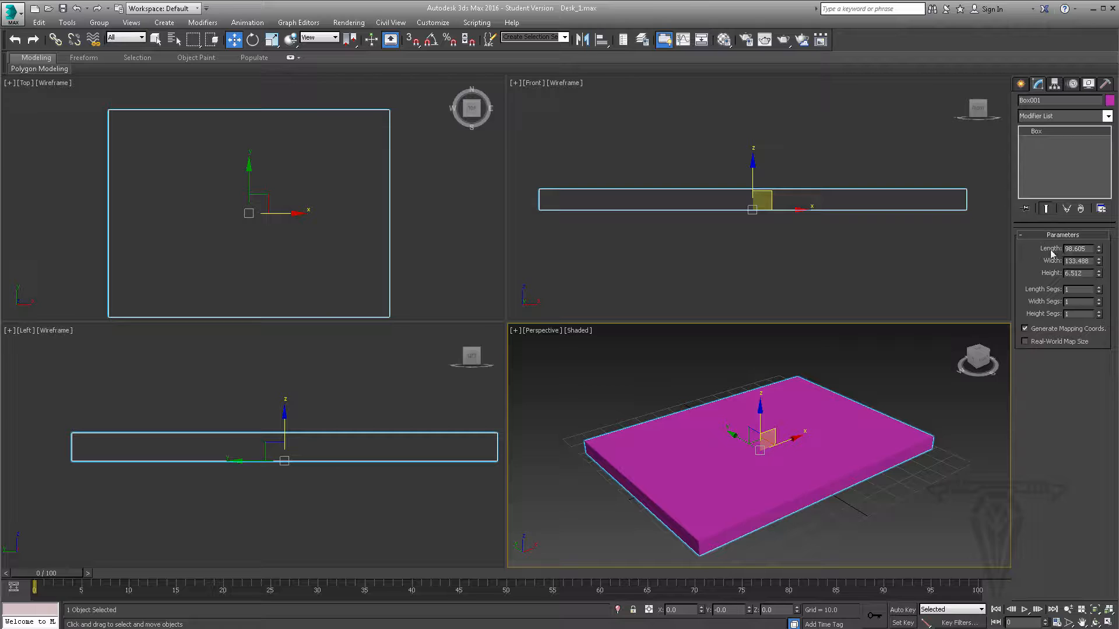
left_click_drag(1089, 249, 1037, 248)
left_click(436, 22)
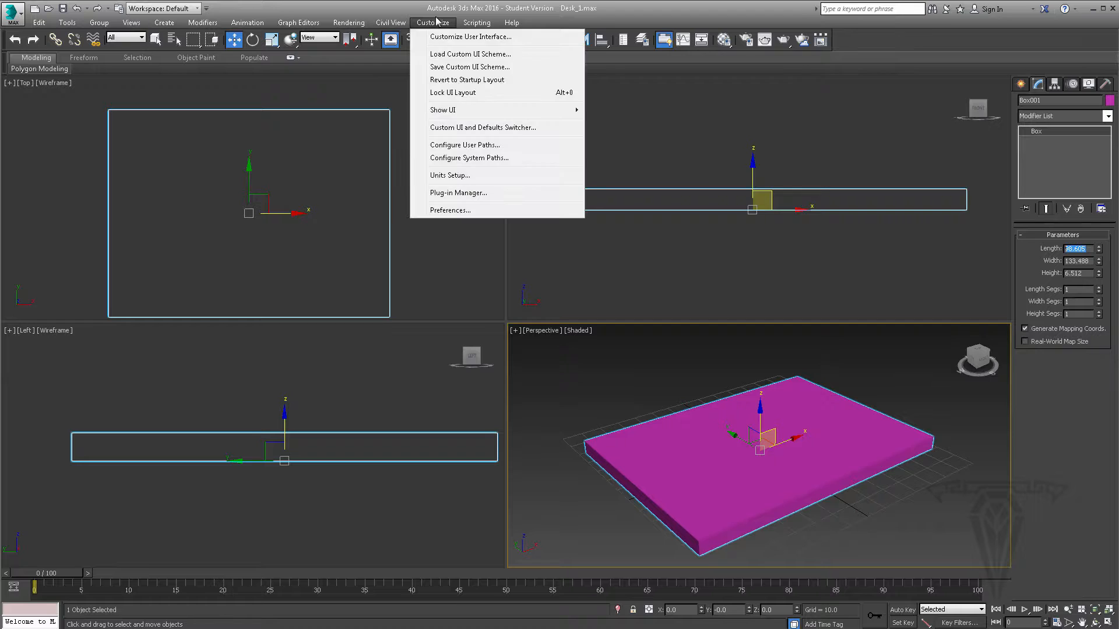
left_click(452, 176)
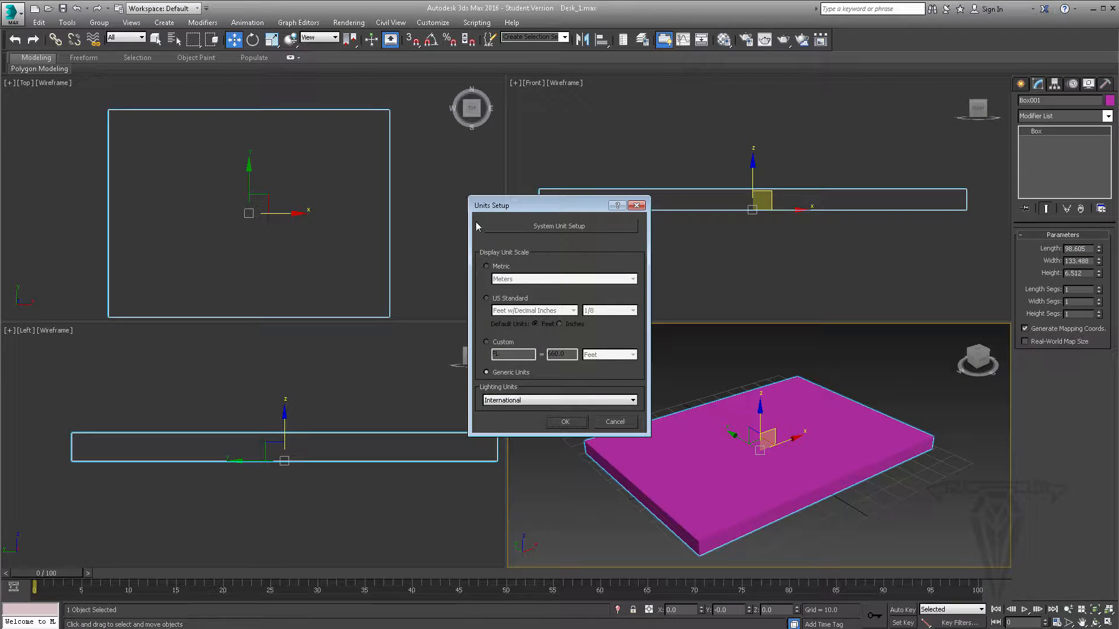
left_click(486, 298)
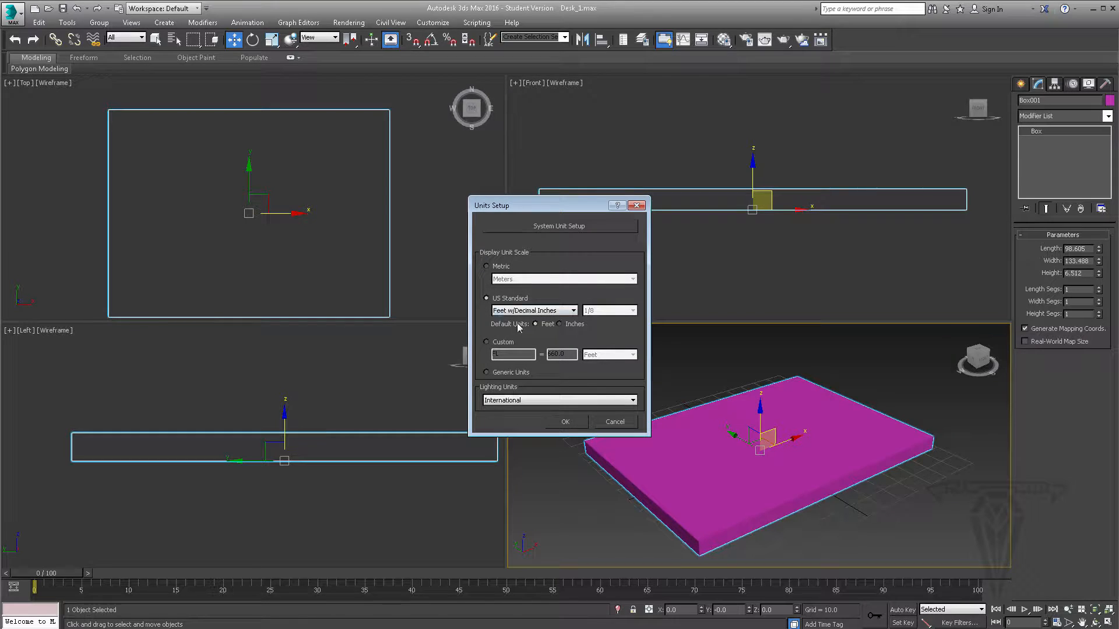
left_click(556, 310)
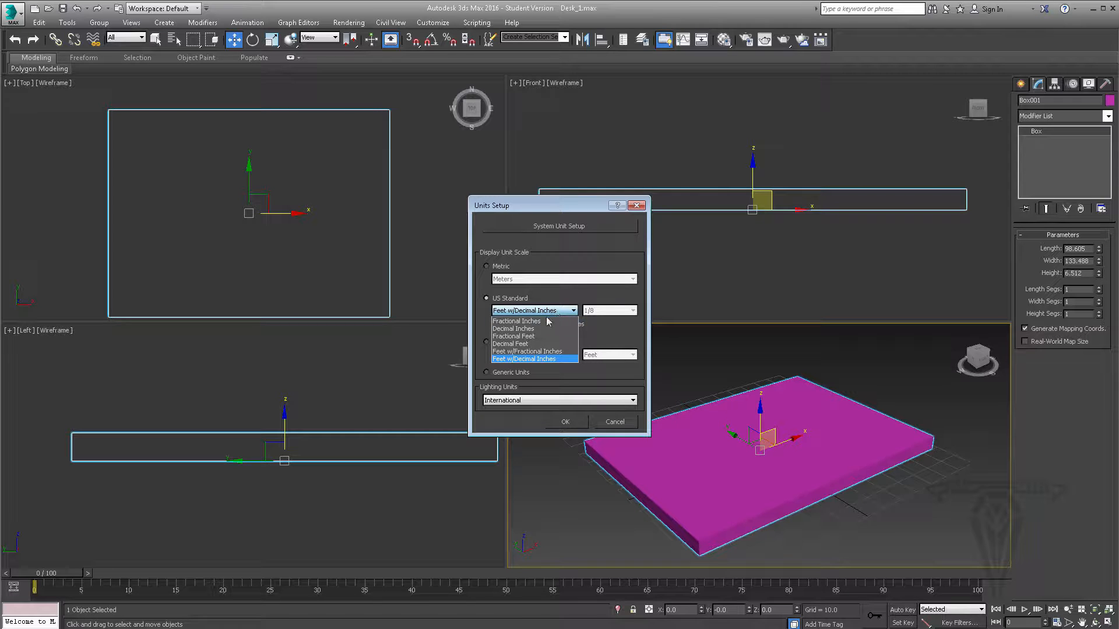
left_click(547, 360)
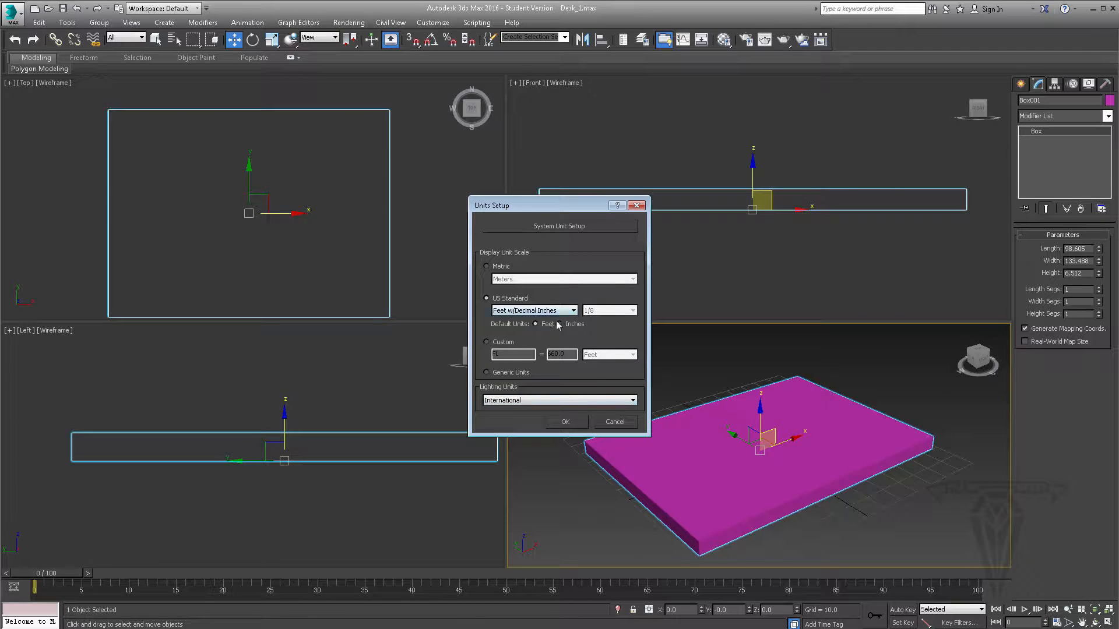
left_click(568, 421)
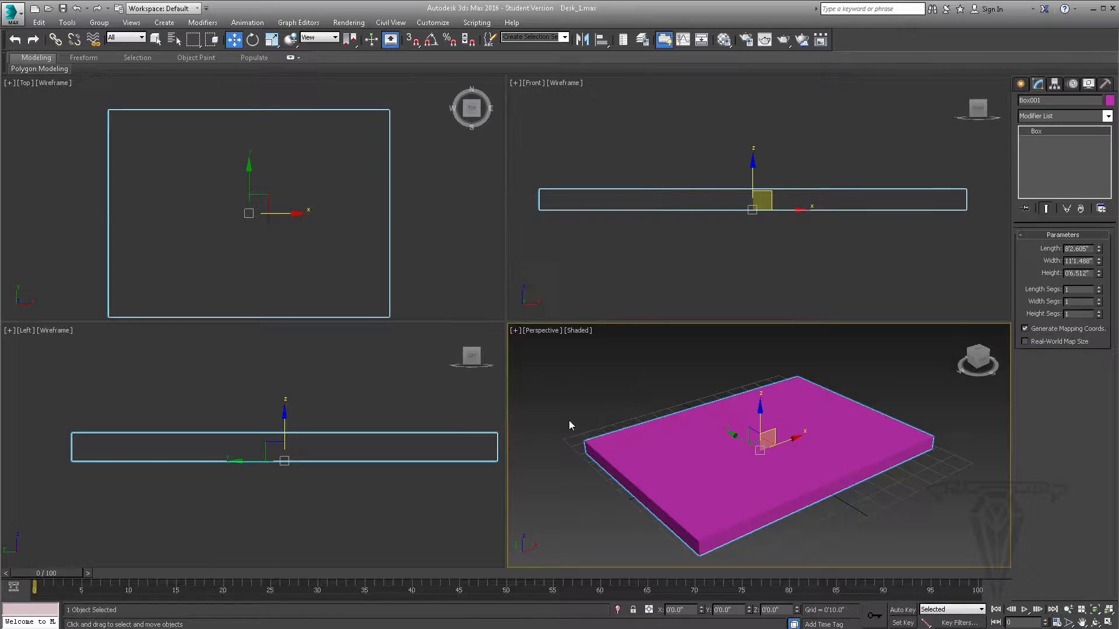
- Set the box's length to 2' and its width to 3'
middle_click_drag(785, 479, 752, 482, "alt")
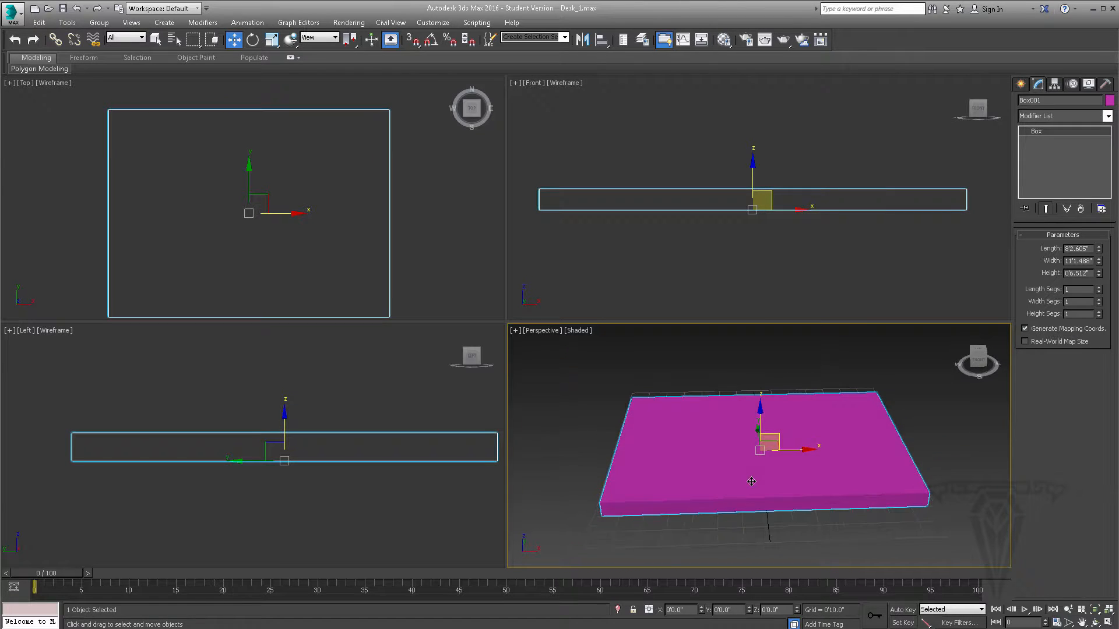
double_click(1077, 248)
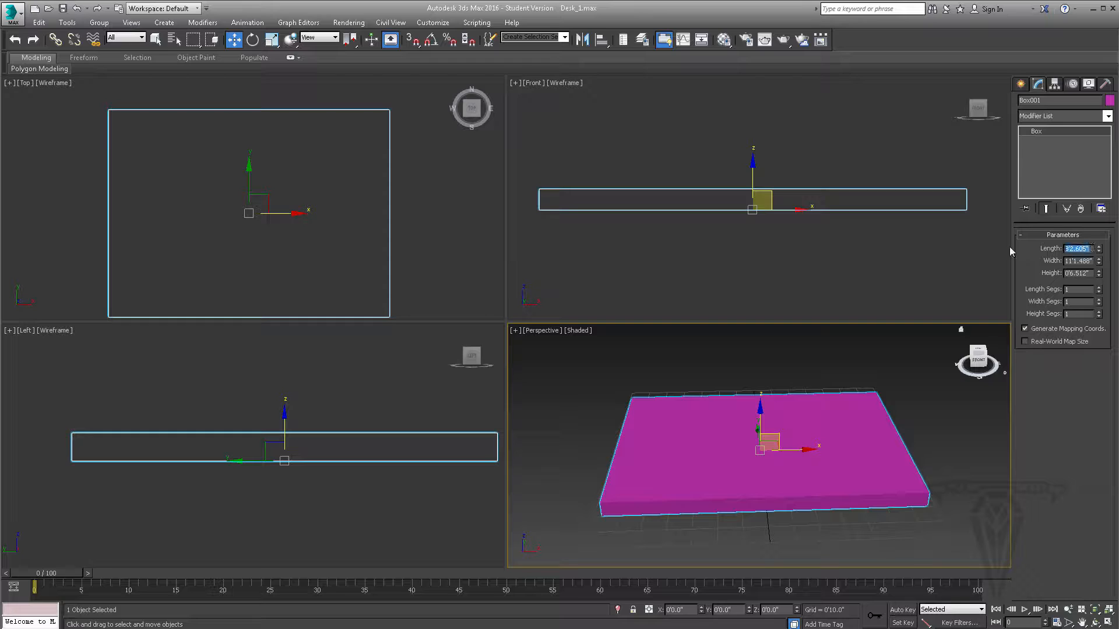
type("2'")
key("Return")
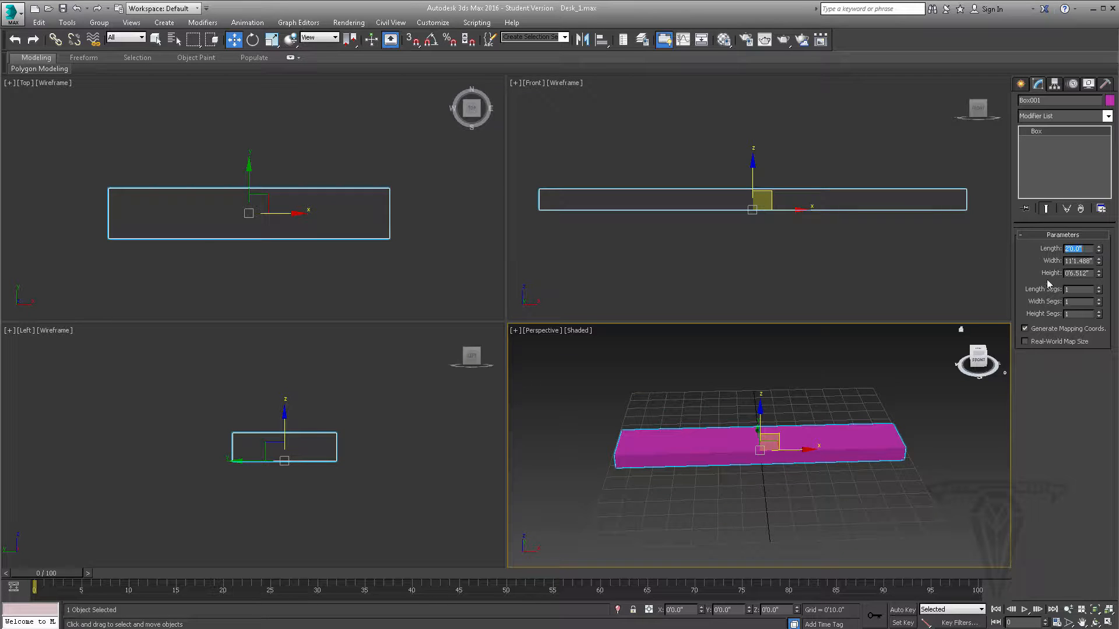
key("Tab")
type("3'")
key("Return")
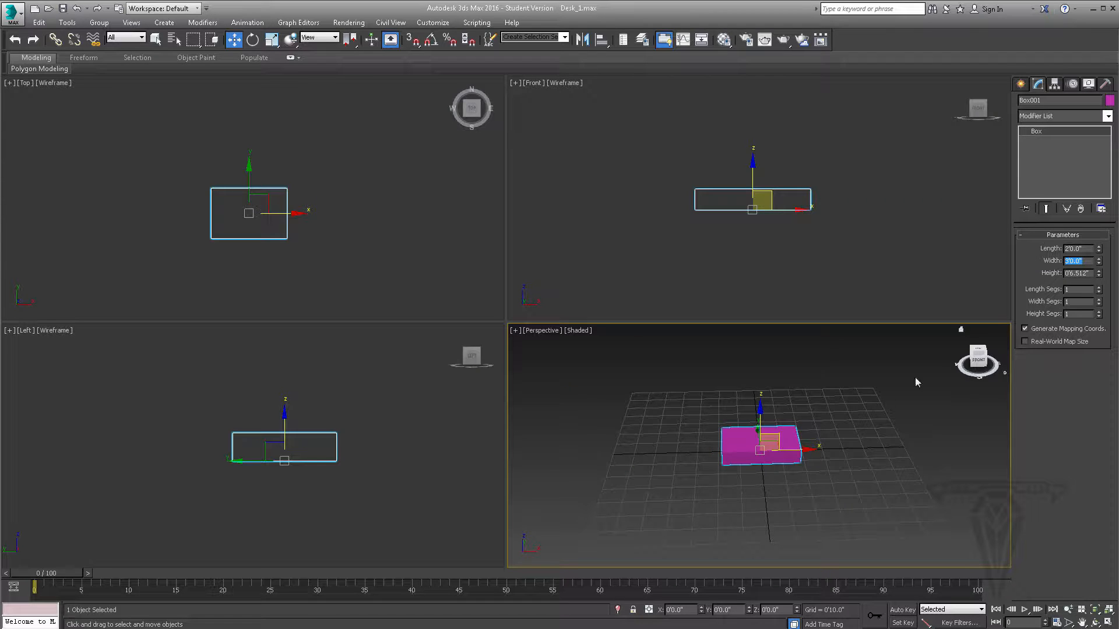
- Set the box's height to 0.5" to make a thin desktop panel
scroll(699, 490, "up", 4)
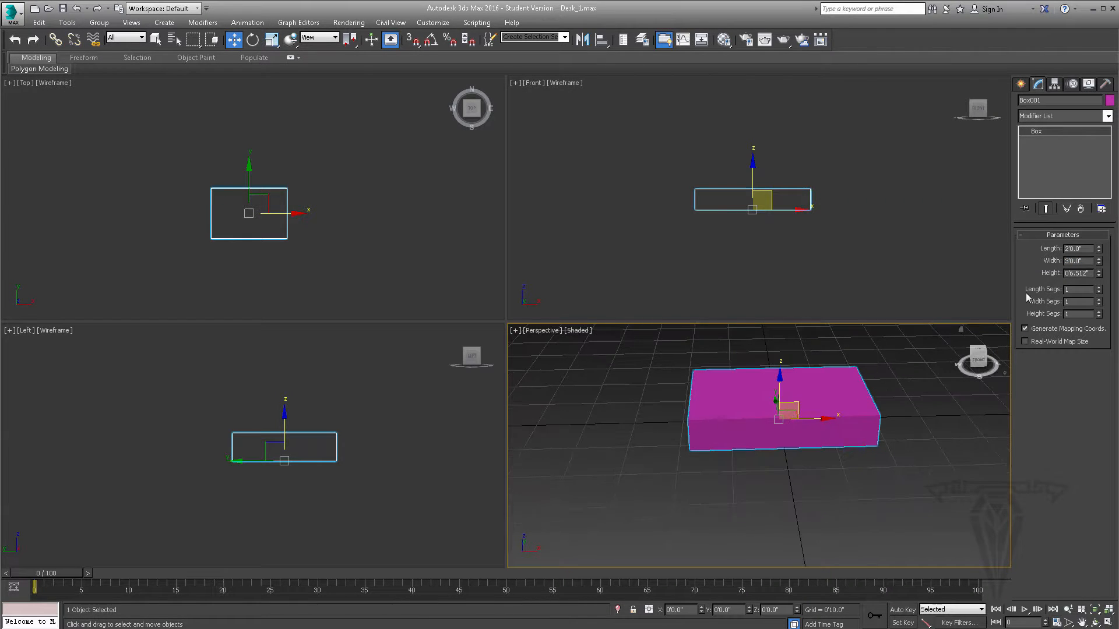
left_click_drag(1087, 274, 1021, 274)
type("0.5")
key("Return")
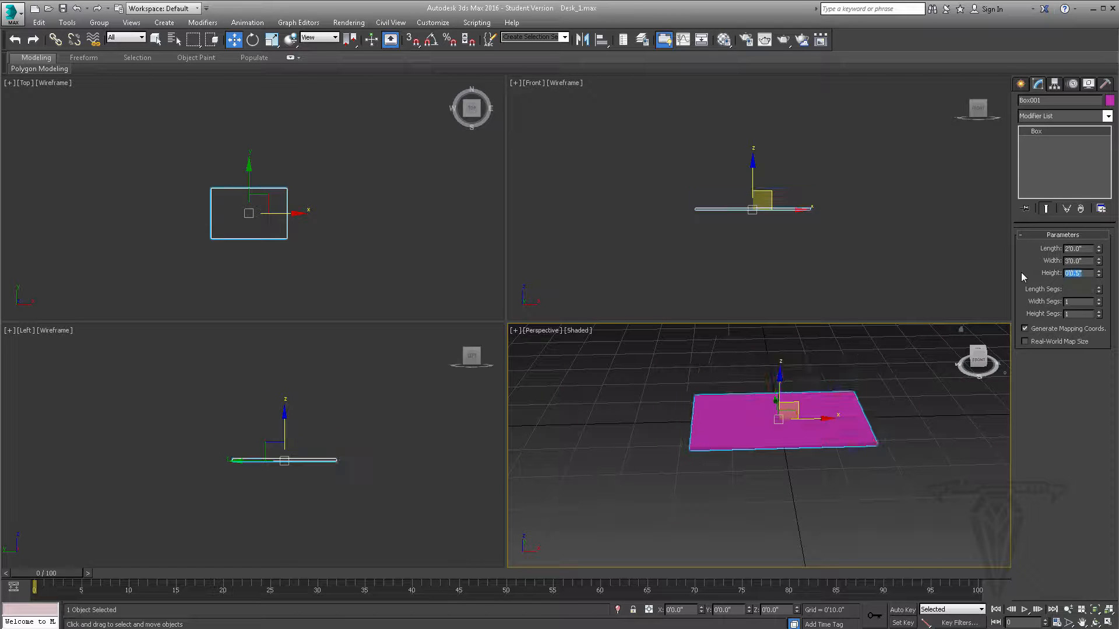
- Compare the thin box with the desk reference photo IMG_1531.JPG, and inspect it from several angles in the Perspective viewport
middle_click_drag(731, 412, 770, 425, "alt")
scroll(763, 432, "up", 4)
key("alt+Tab")
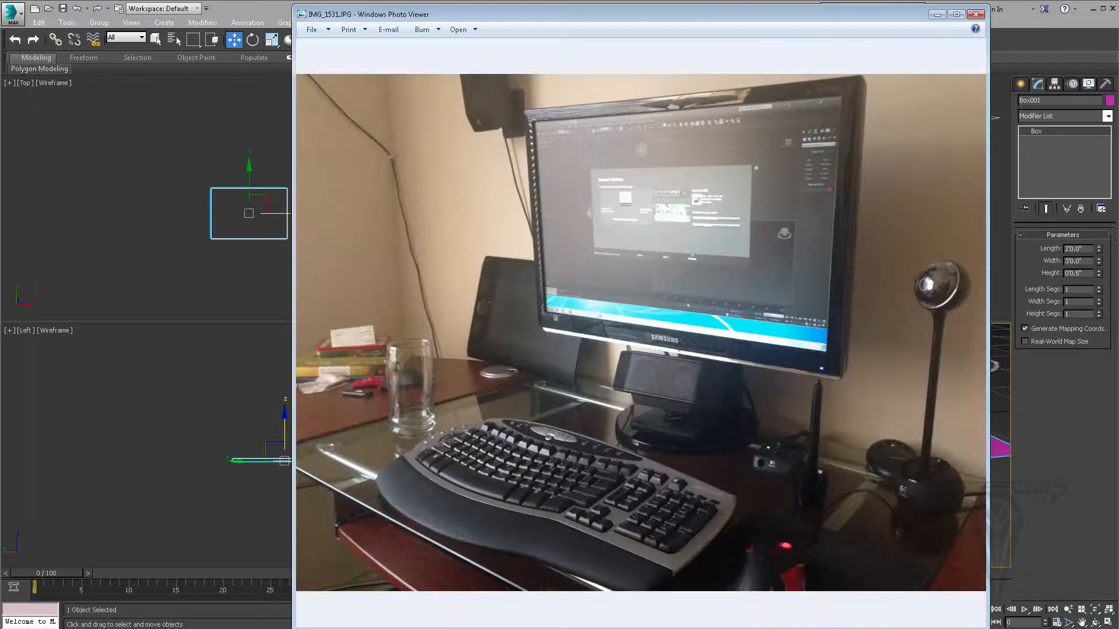
left_click(936, 14)
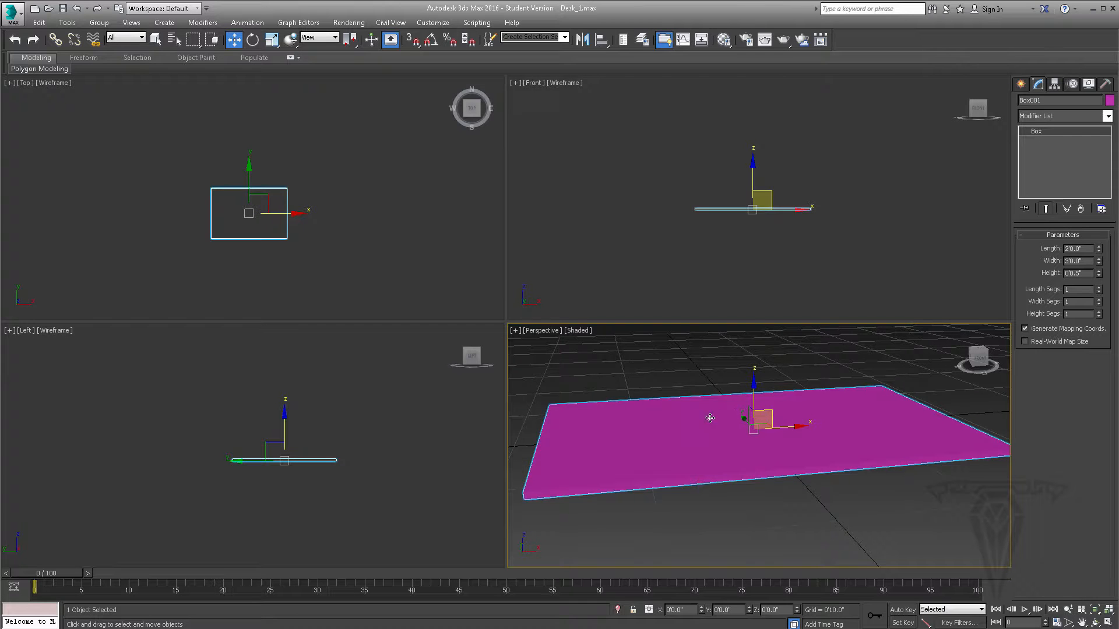
middle_click_drag(699, 418, 756, 421, "alt")
scroll(755, 425, "down", 2)
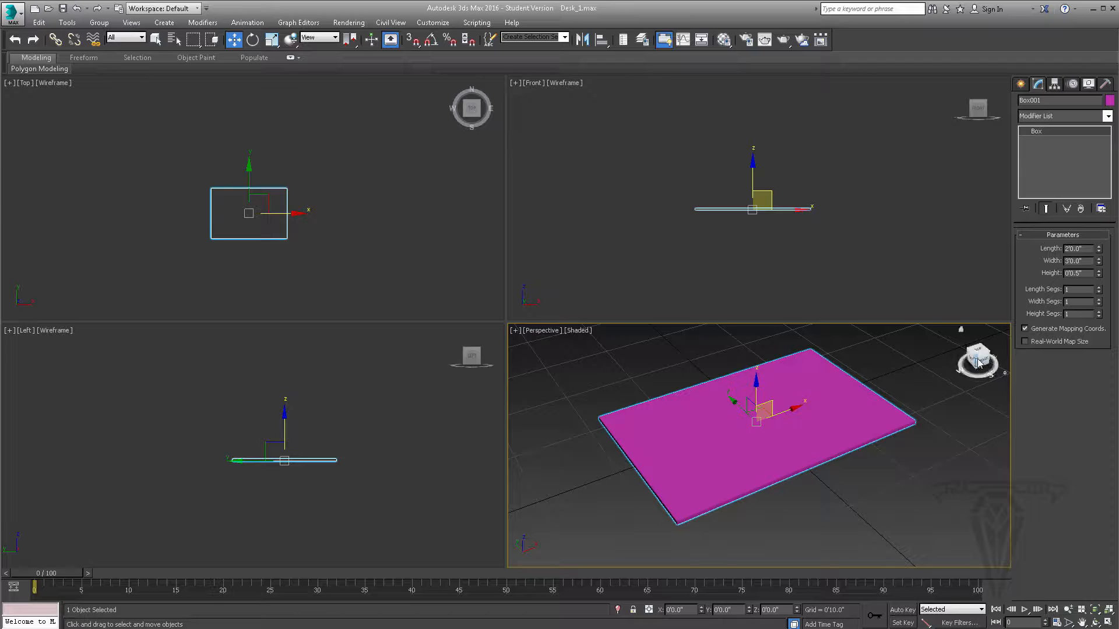
left_click_drag(979, 362, 961, 330)
scroll(741, 413, "up", 4)
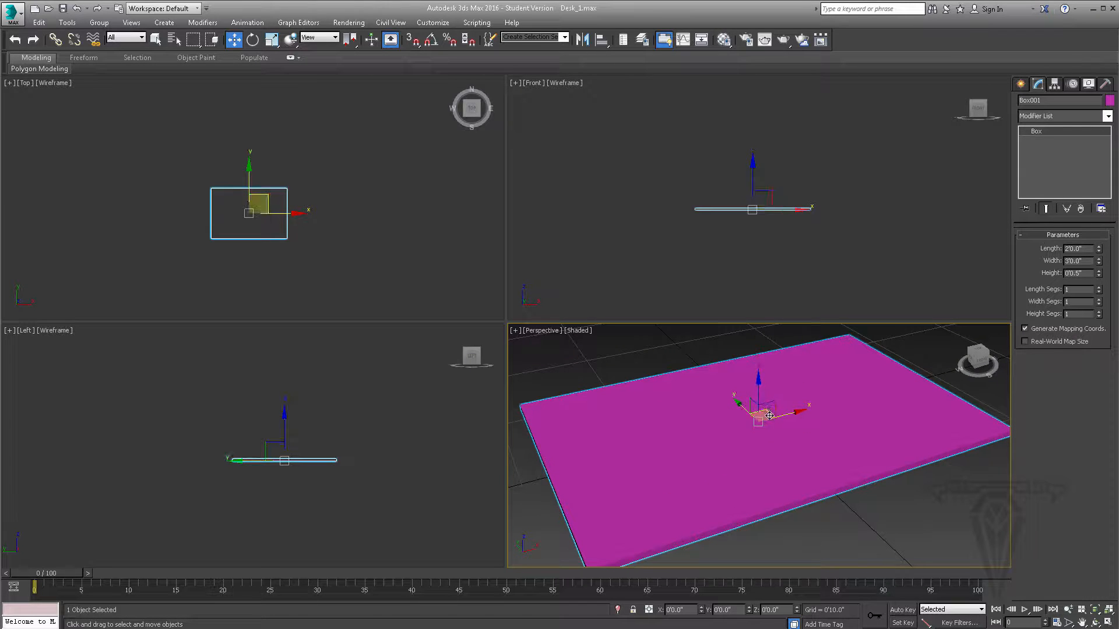
- Raise the box's length segments to 5, and reset them to 1
scroll(314, 221, "up", 5)
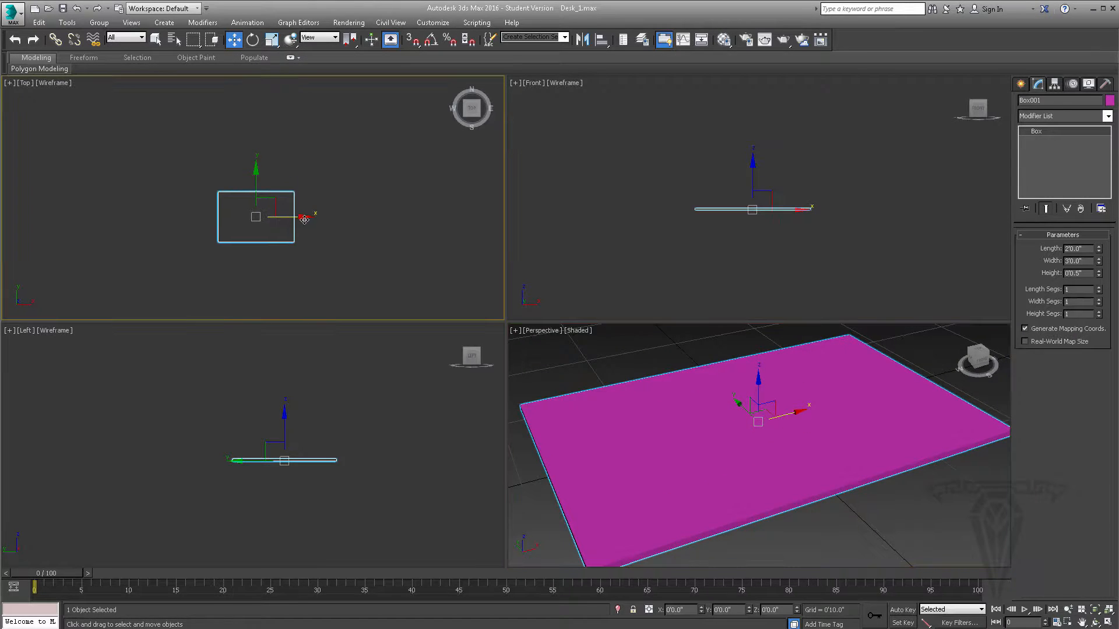
left_click(1098, 288)
left_click(1099, 288)
left_click(1099, 288)
left_click(1098, 288)
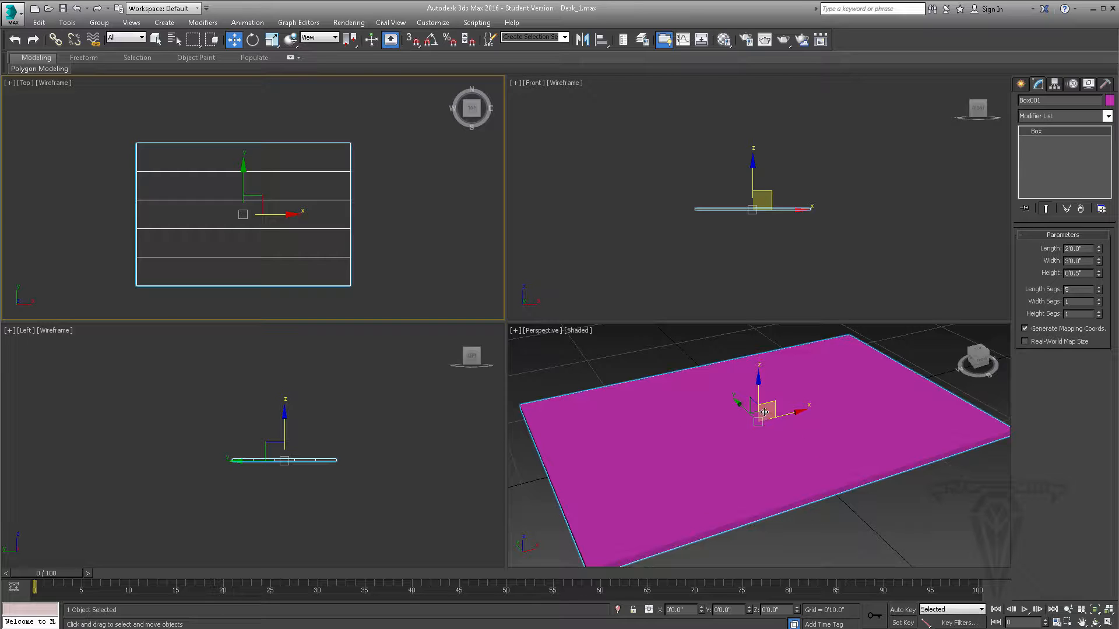
right_click(1099, 292)
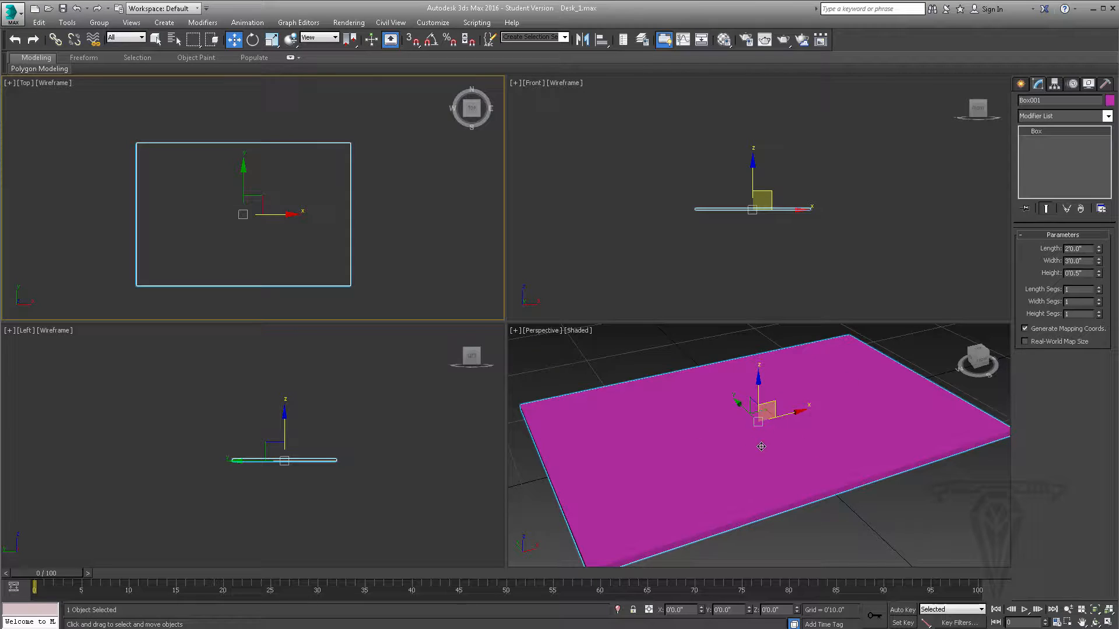
- Set the box's length segments to 4 and turn on Edged Faces shading in the Perspective viewport
middle_click_drag(761, 446, 768, 439)
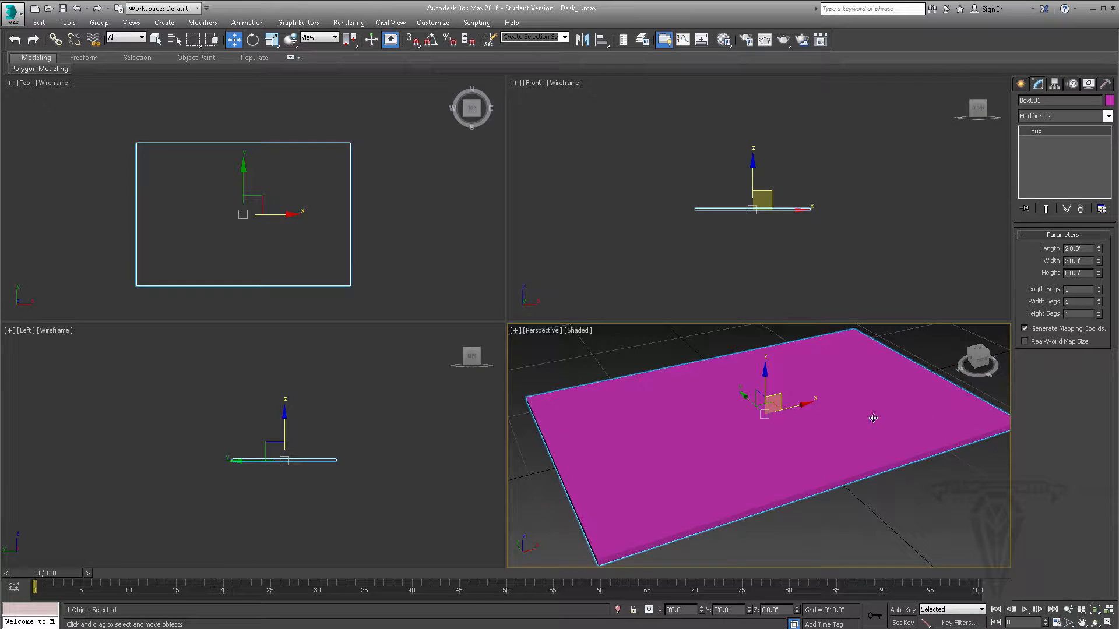
left_click(1098, 286)
left_click(1098, 286)
left_click(1098, 286)
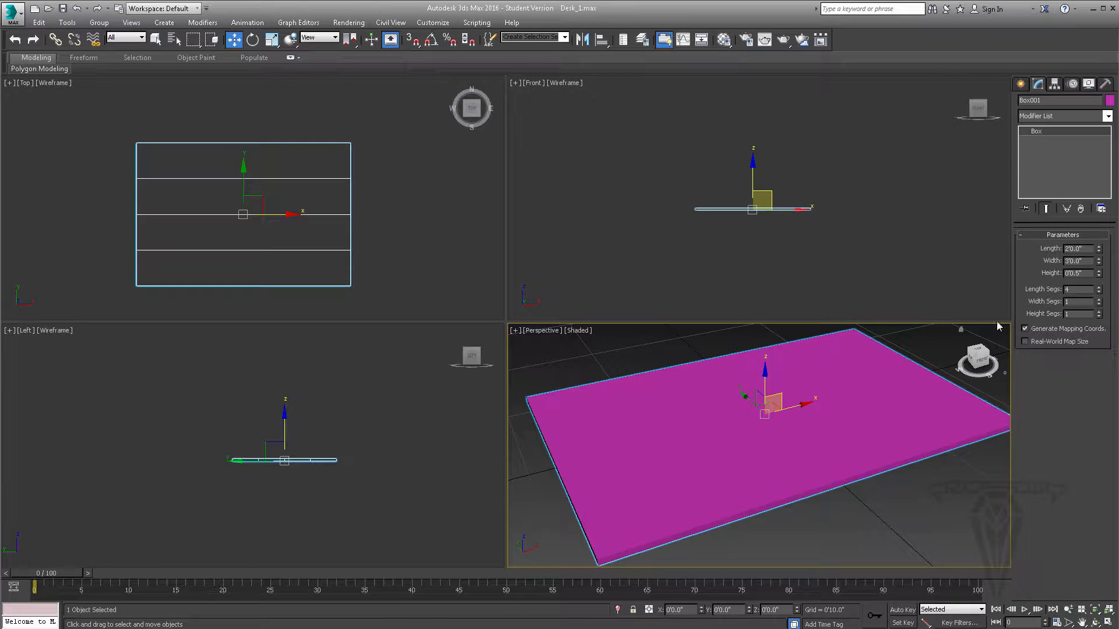
middle_click_drag(765, 407, 759, 407)
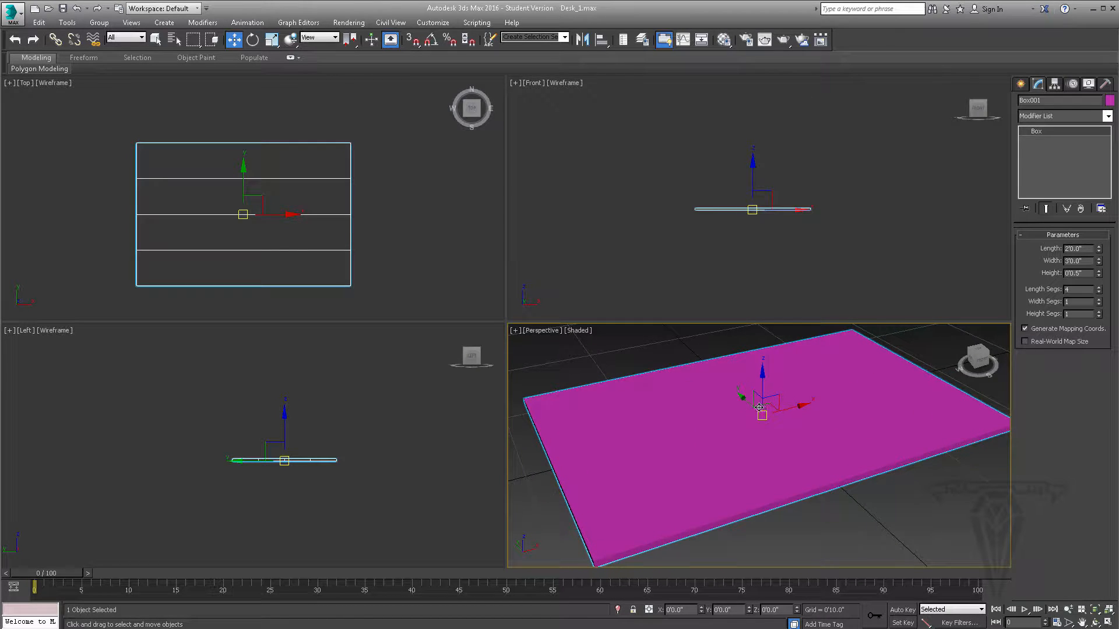
left_click(577, 331)
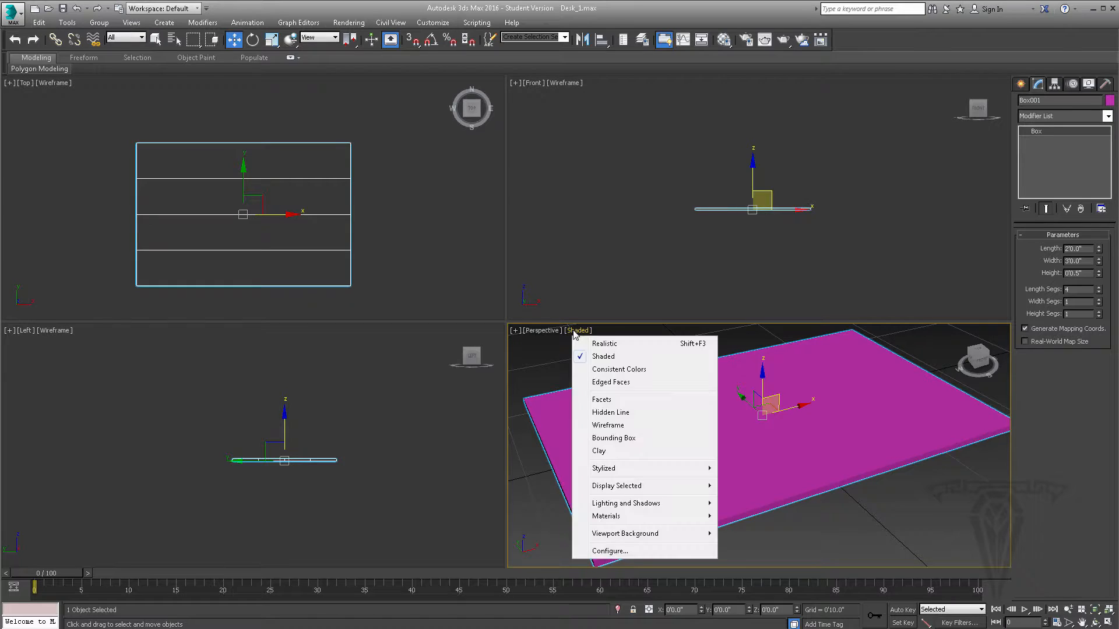
left_click(619, 384)
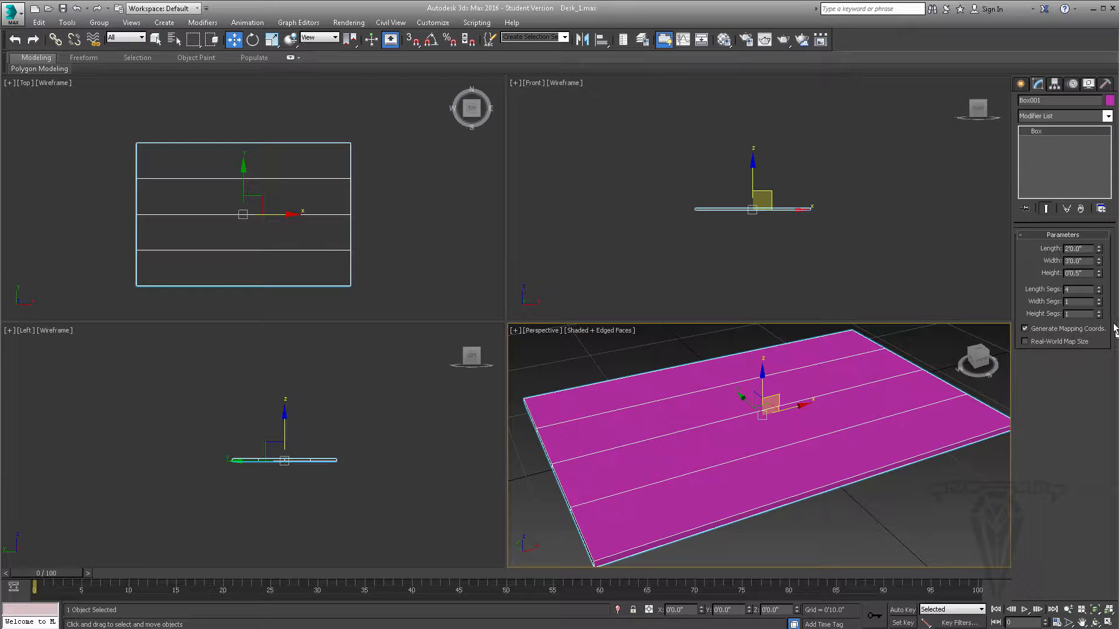
- Reset the box's length segments to 1
middle_click_drag(752, 440, 770, 412, "alt")
right_click(1099, 291)
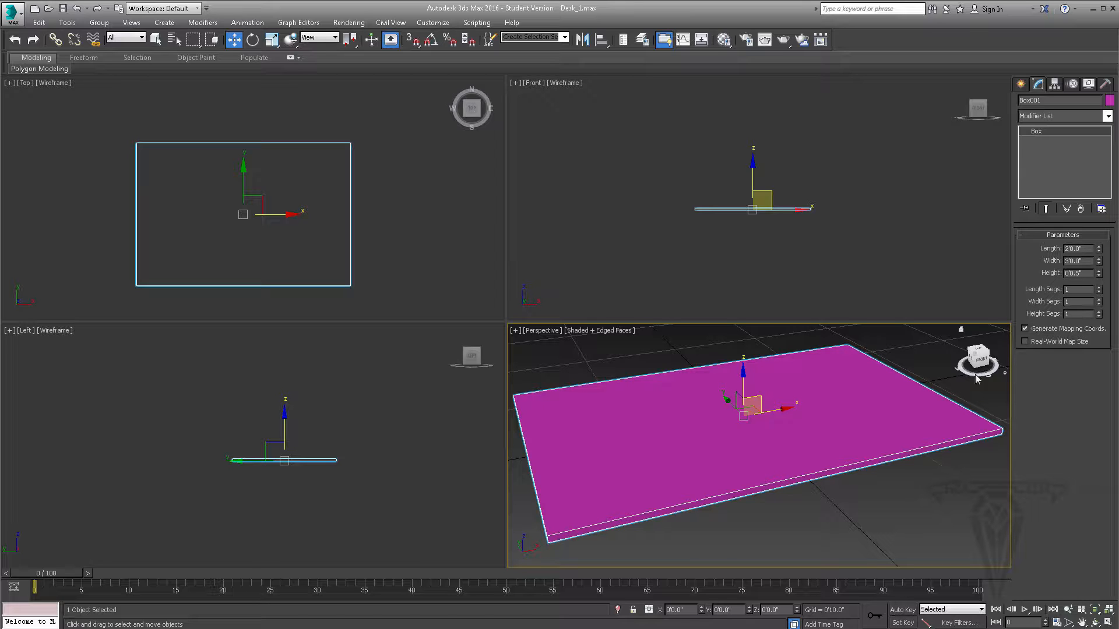
mouse_move(753, 478)
middle_mouse_down("alt")
mouse_move(727, 480)
mouse_move(750, 481)
middle_mouse_up("alt")
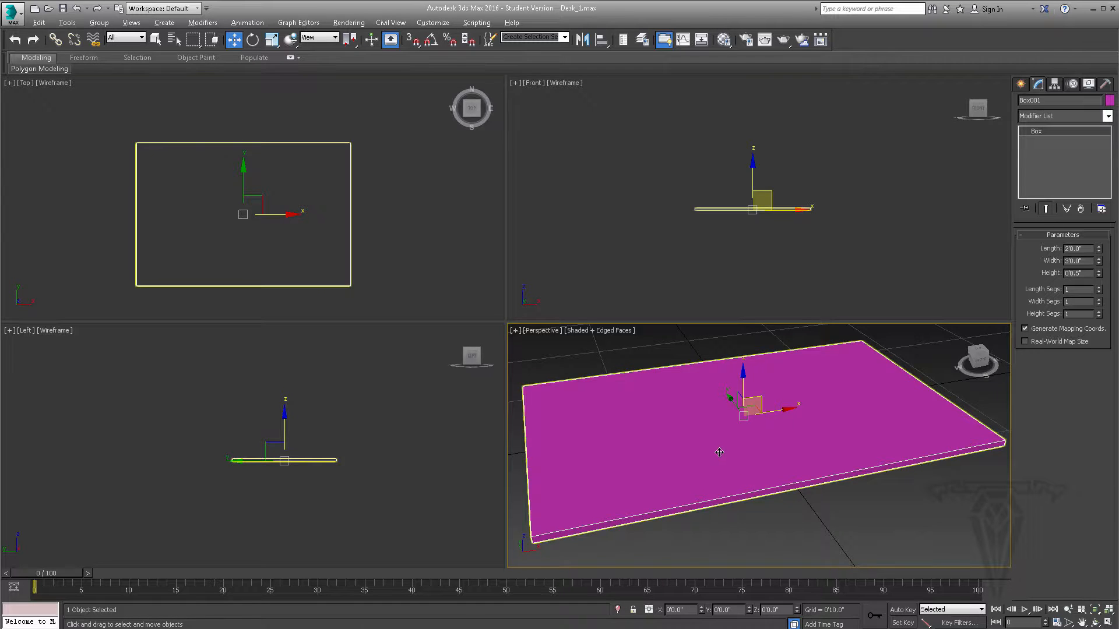
- Maximize the Perspective viewport and review the desk in the reference photo IMG_1531.JPG
key("alt+w")
scroll(551, 380, "down", 5)
scroll(556, 341, "down", 3)
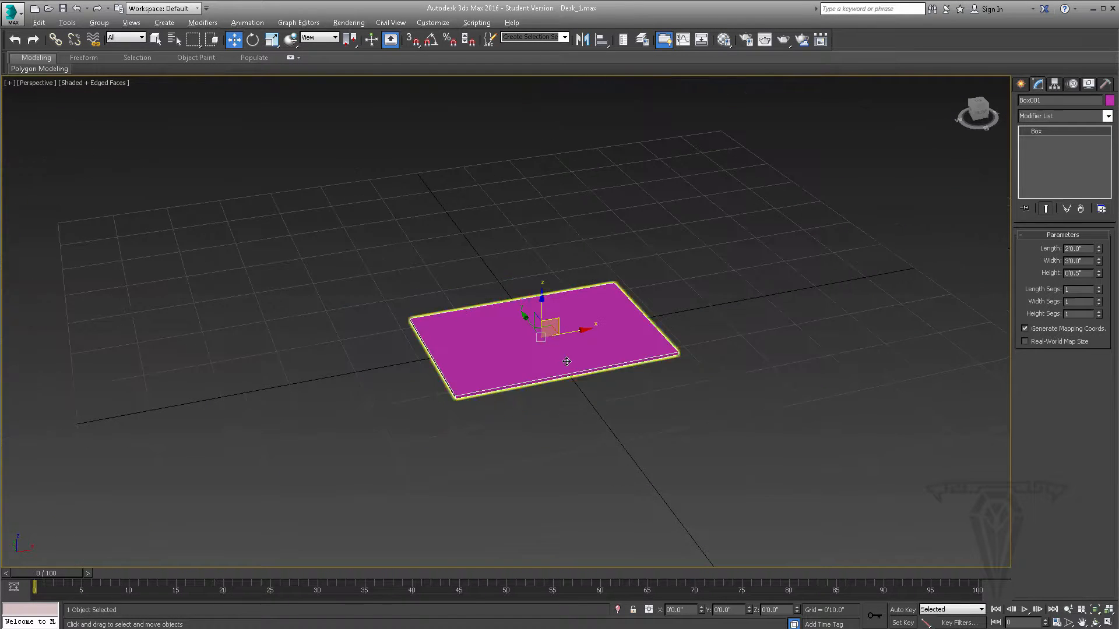
middle_click_drag(558, 451, 470, 460, "alt")
key("alt+Tab")
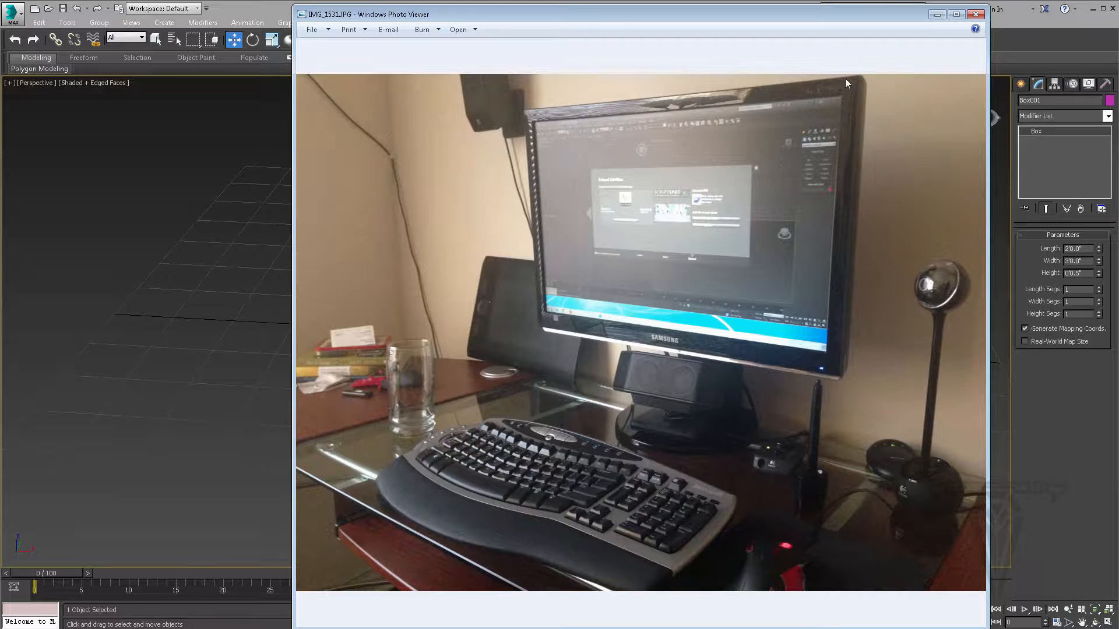
left_click(935, 15)
middle_click_drag(561, 293, 641, 341, "alt")
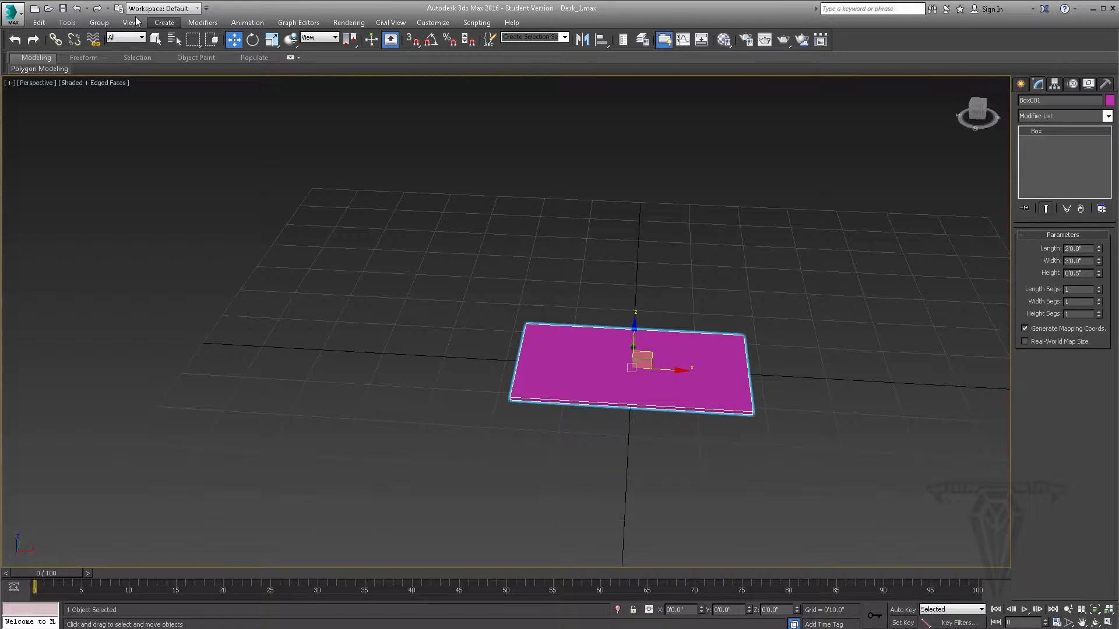
- Clone the box about 2'5" along the negative X axis, choosing Instance as the clone type
left_click(39, 23)
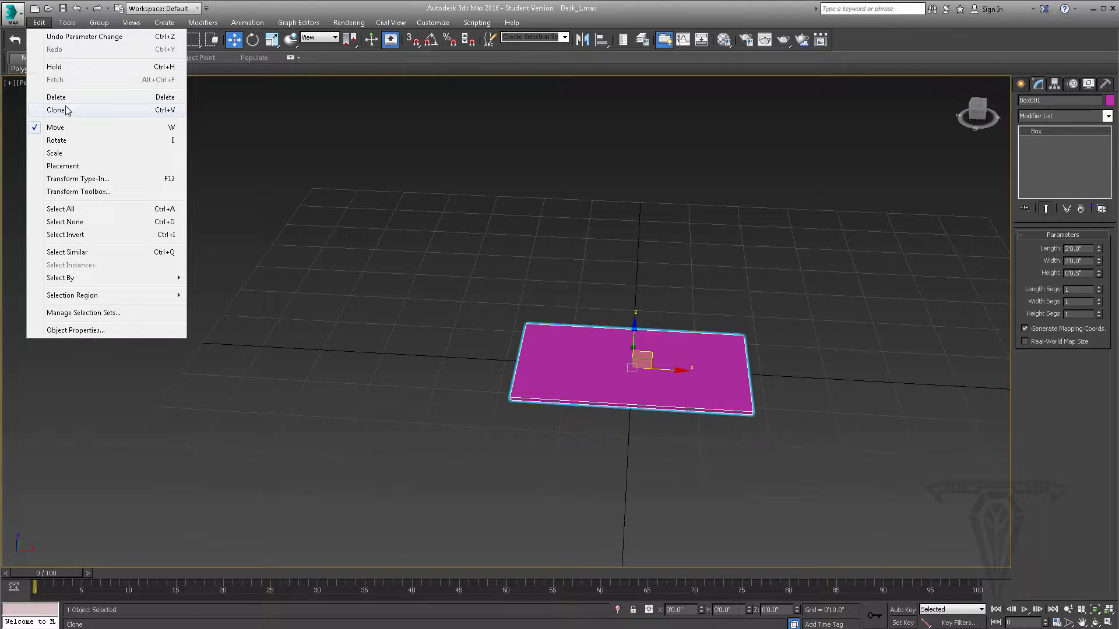
left_click(597, 337)
scroll(598, 341, "up", 2)
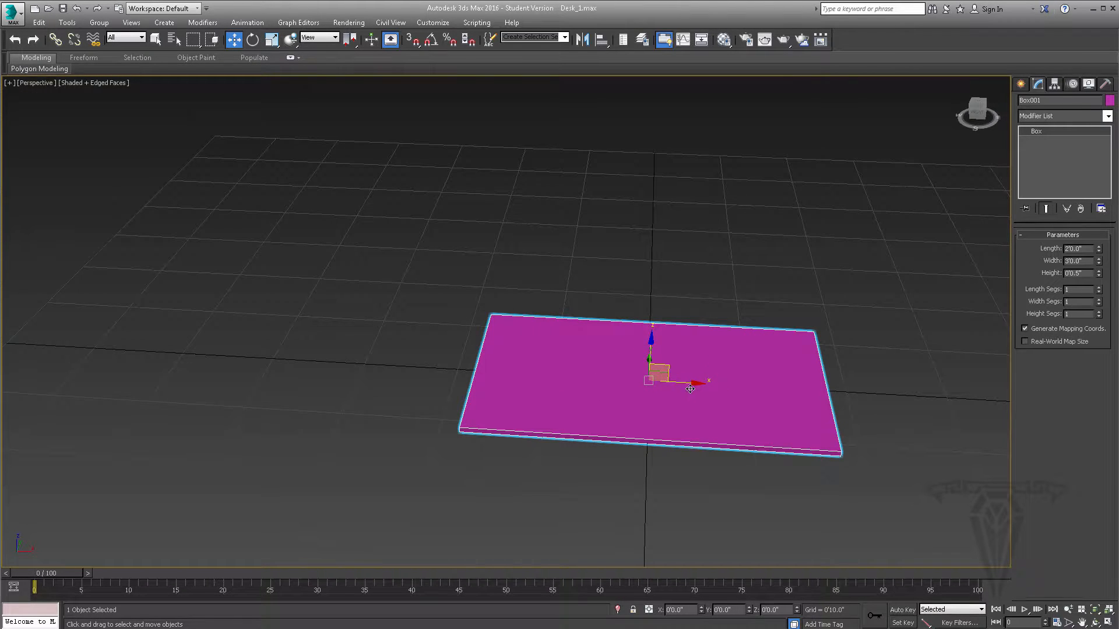
left_click_drag(670, 375, 396, 361, "shift")
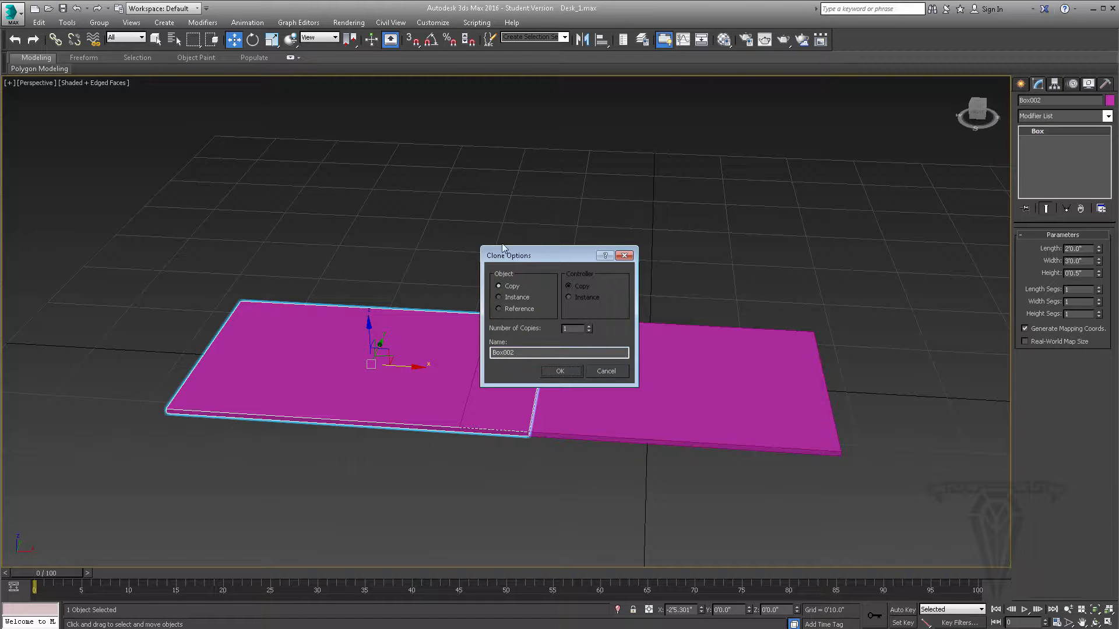
left_click_drag(554, 256, 547, 225)
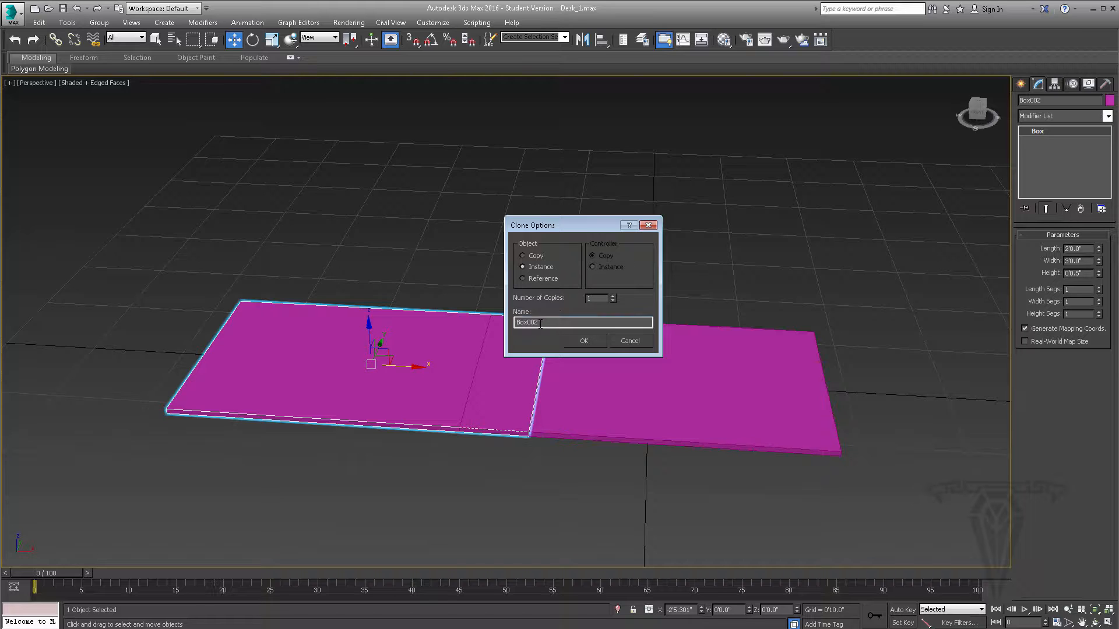
- Name the clone Desk_Glass_2 and create it as a single instance
left_click_drag(585, 323, 470, 318)
type("D")
type("esk_Glas")
type("s")
type("_1")
left_click_drag(551, 325, 468, 322)
left_click(587, 339)
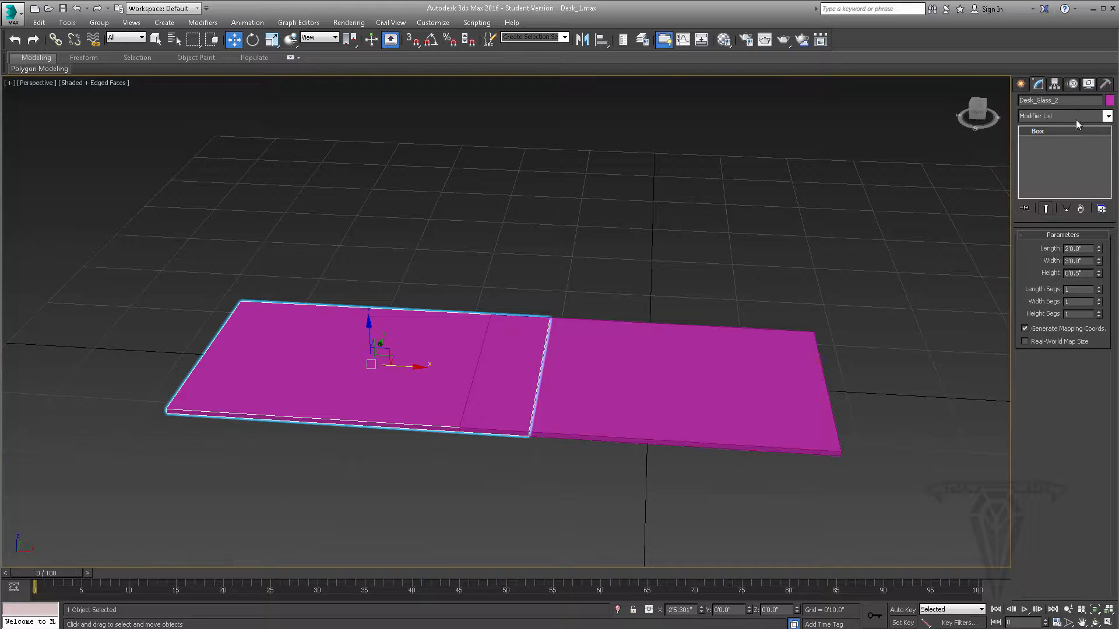
- Copy the Desk_Glass_ name from the clone and use it to rename the original box
left_click(1070, 104)
right_click(1069, 103)
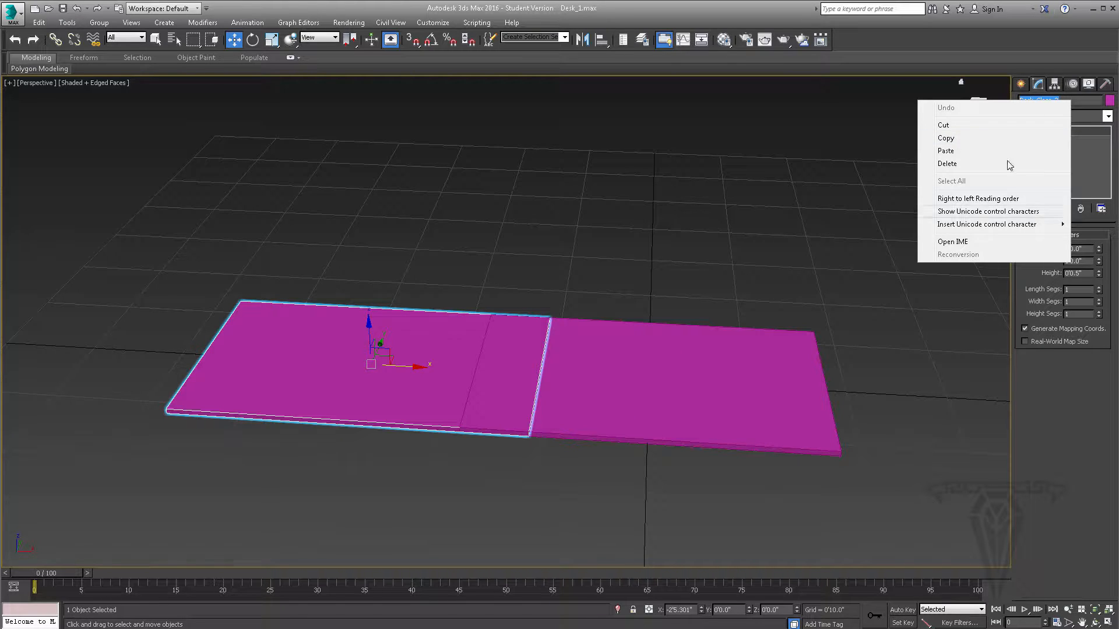
left_click(1071, 103)
left_click_drag(1071, 102, 1007, 104)
key("ctrl+c")
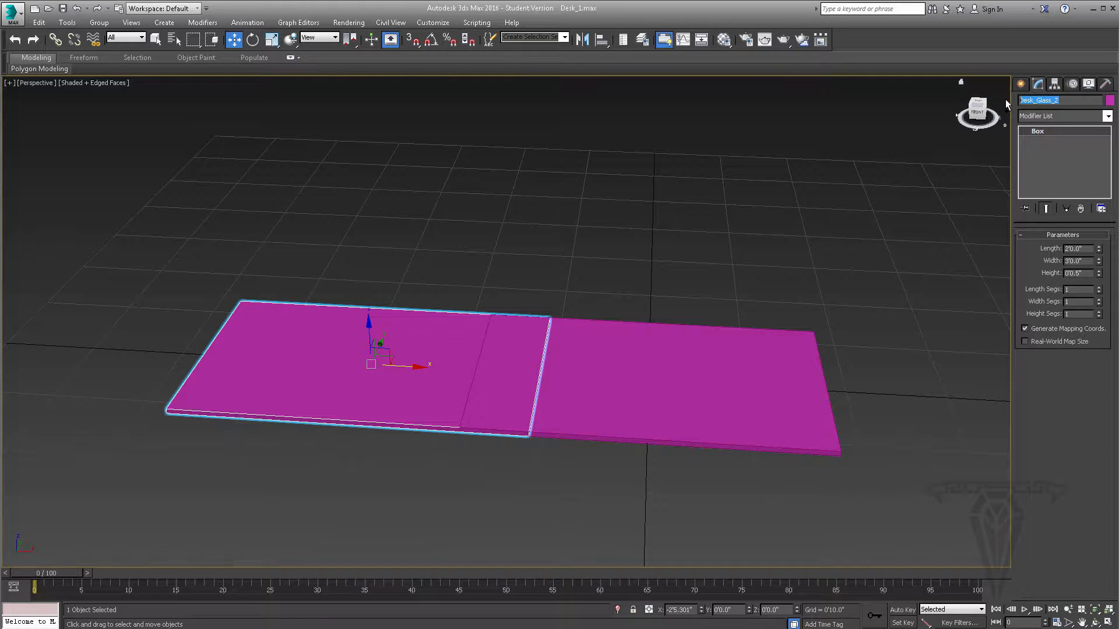
left_click(1070, 103)
key("BackSpace")
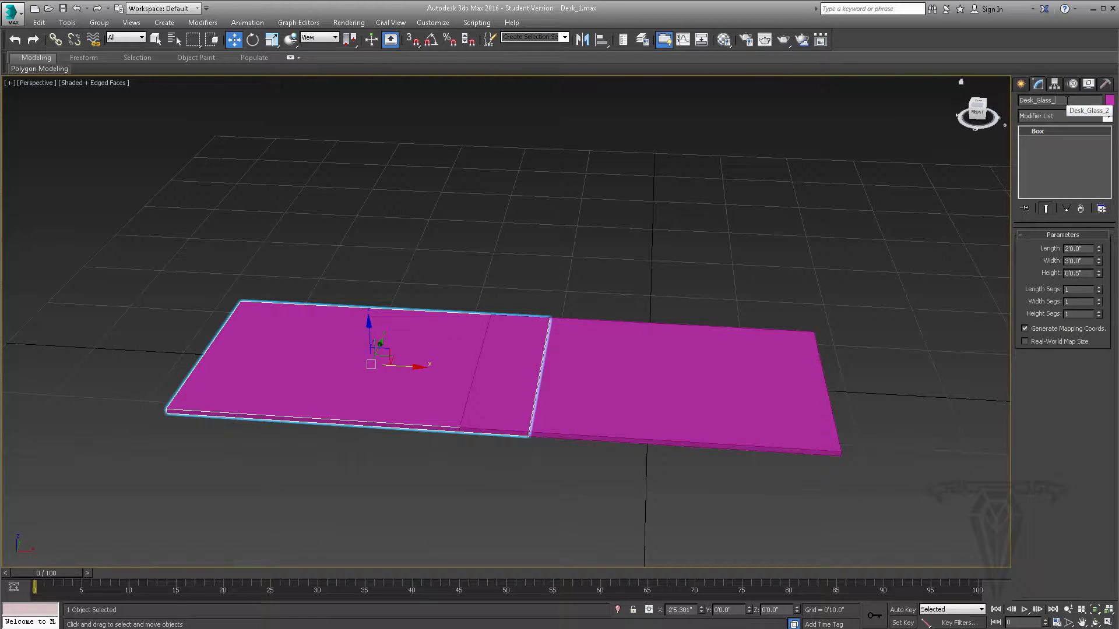
type("1")
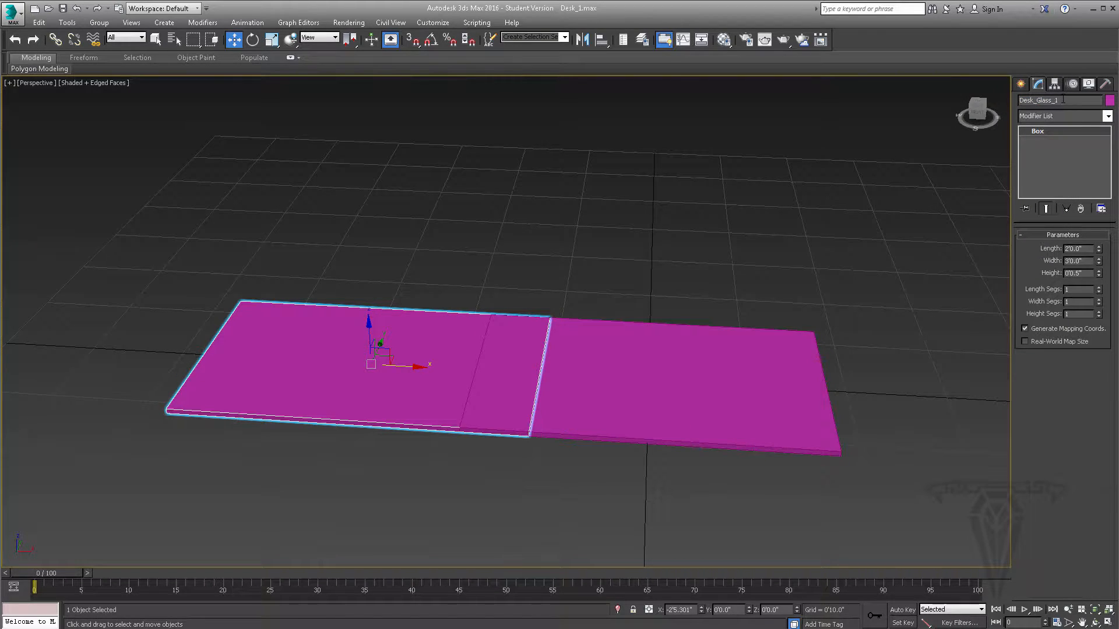
left_click(655, 378)
left_click(1053, 100)
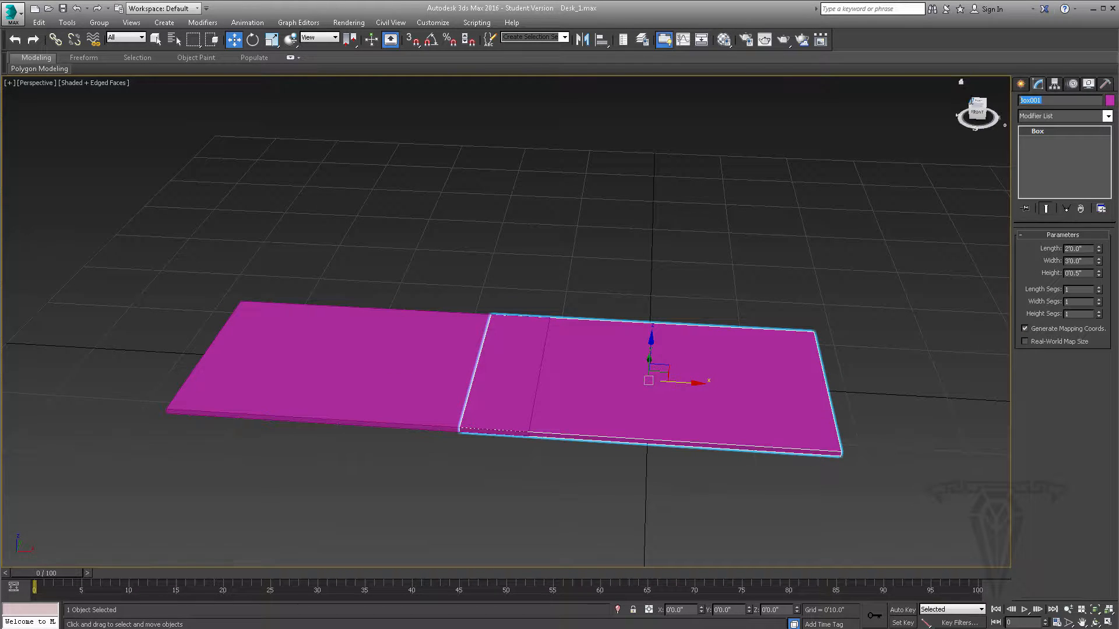
key("ctrl+v")
- Select the Desk_Glass_2 panel and slide it along the X axis to about X -1'6.7", overlapping more of the original panel
left_click(352, 359)
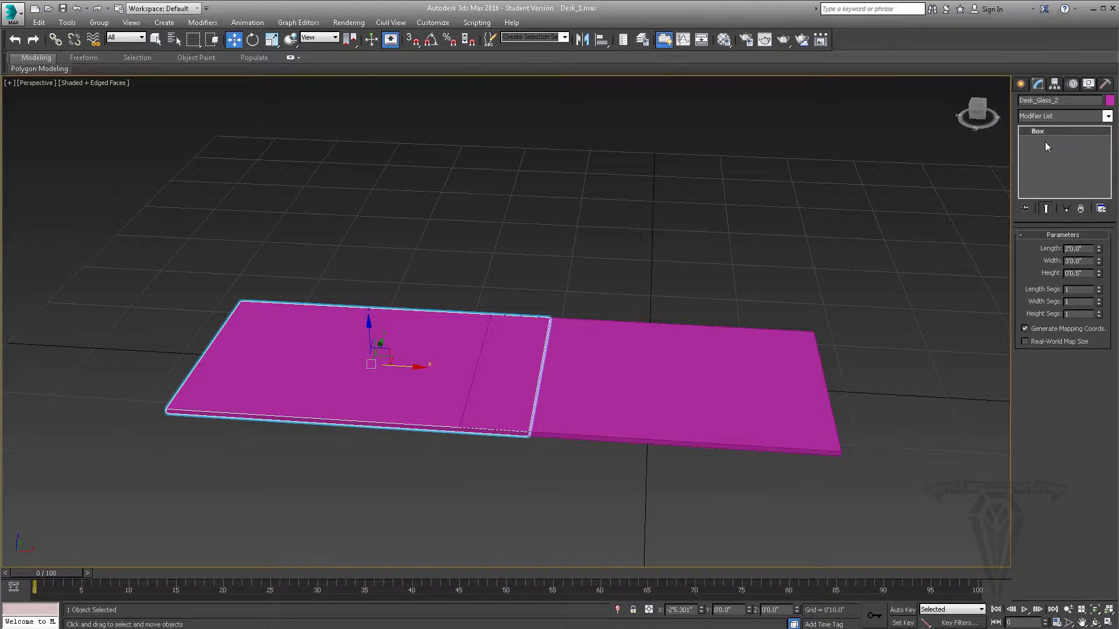
middle_click_drag(633, 374, 595, 383, "alt")
scroll(594, 382, "down", 4)
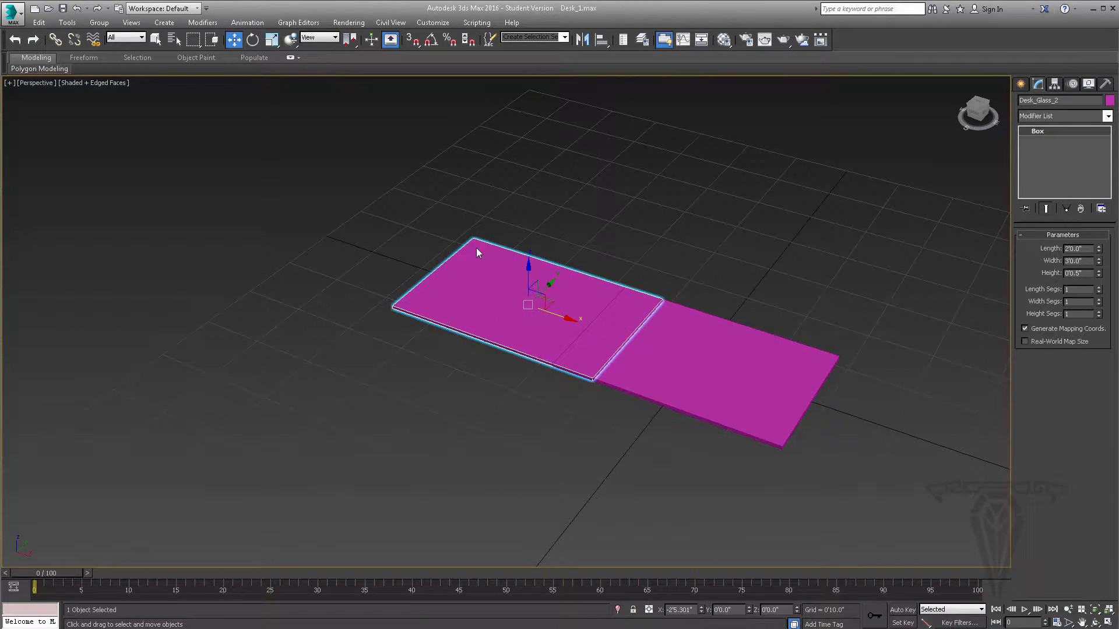
left_click_drag(565, 321, 623, 362)
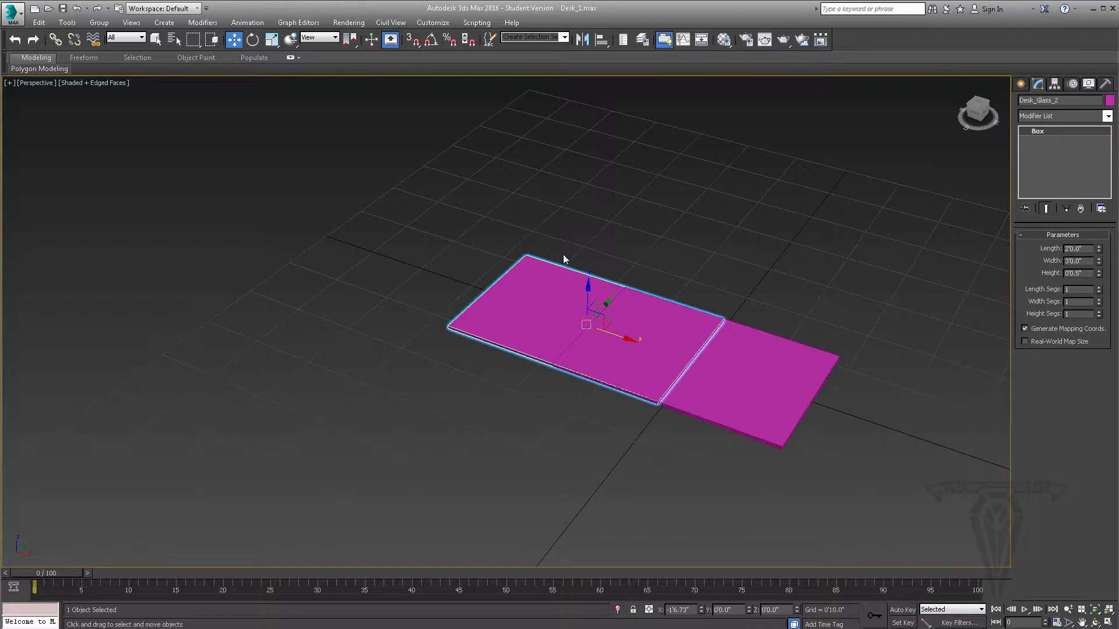
- Rotate Desk_Glass_2 about Z freehand and by an entered 90 degrees, and reset its Z rotation to 0
left_click(252, 40)
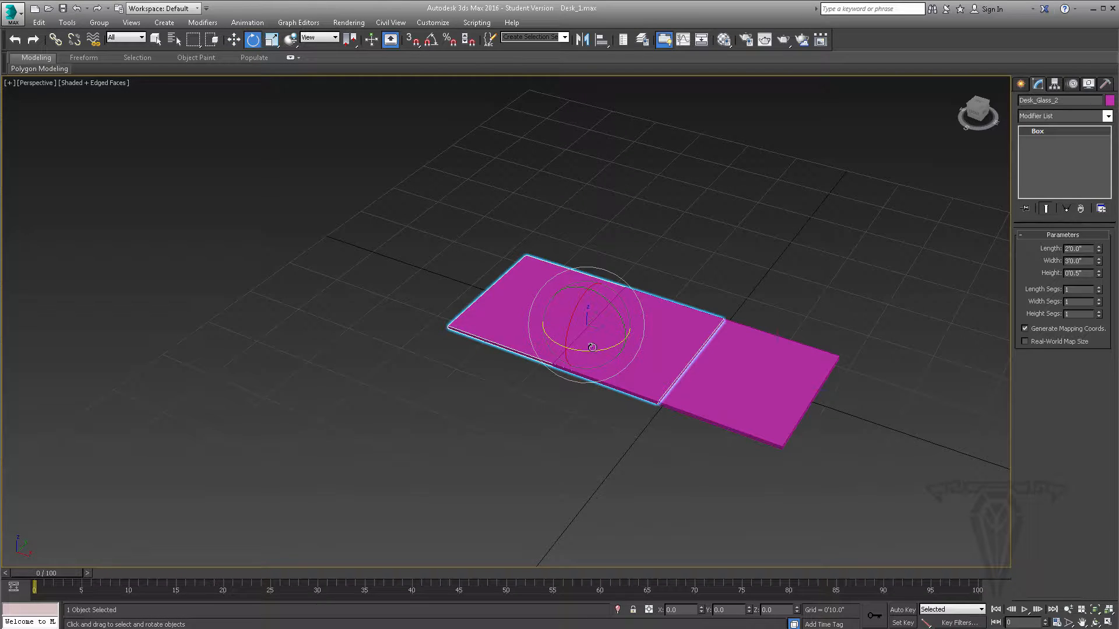
left_click_drag(593, 348, 682, 242)
key("ctrl+z")
left_click_drag(796, 609, 768, 545)
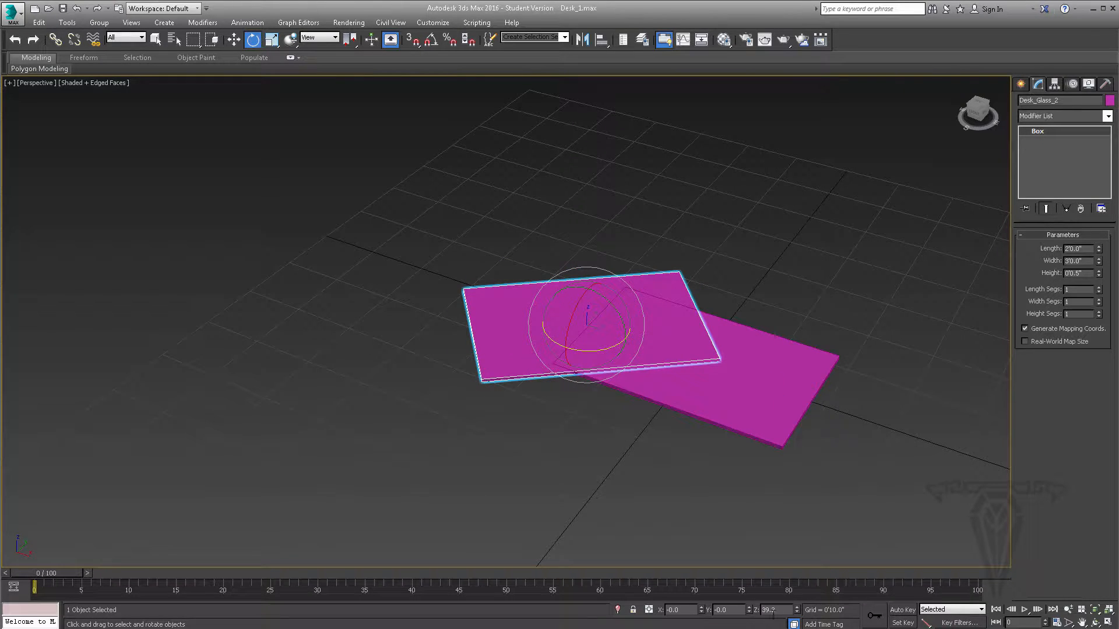
type("90")
key("Return")
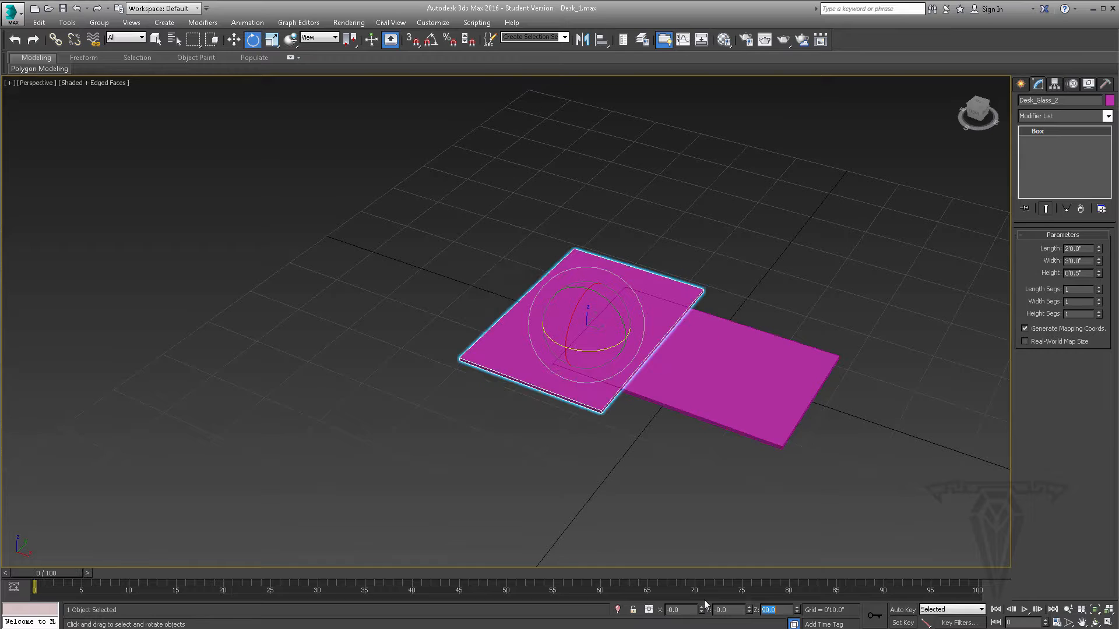
right_click(797, 609)
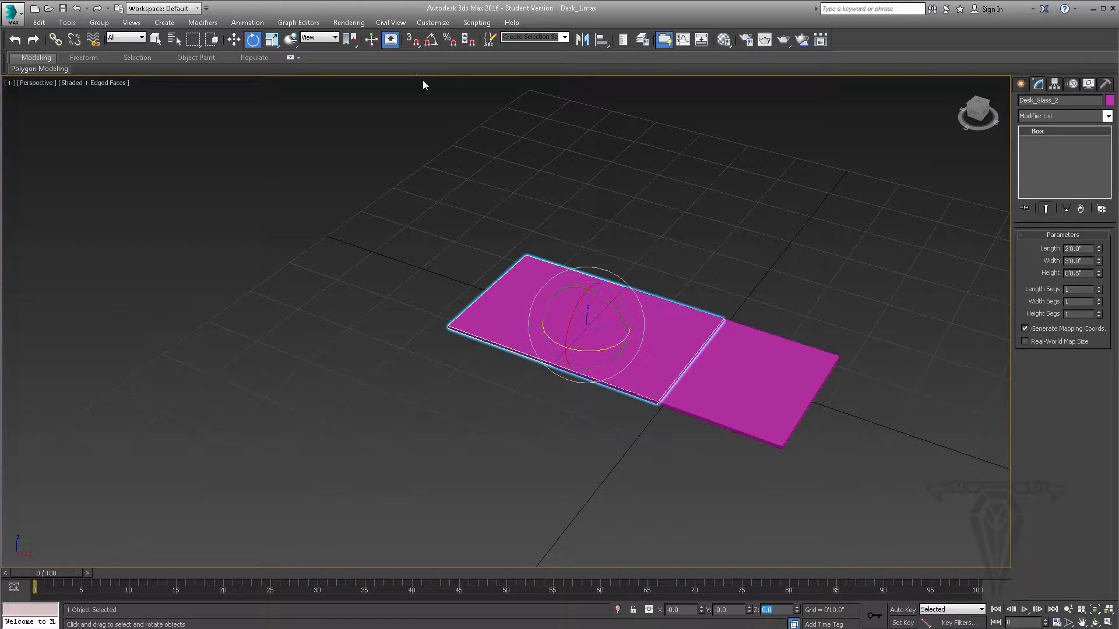
- Rotate Desk_Glass_2 to 90 degrees about Z with angle snap on, and view the snap angle option
left_click(431, 42)
left_click_drag(587, 351, 635, 266)
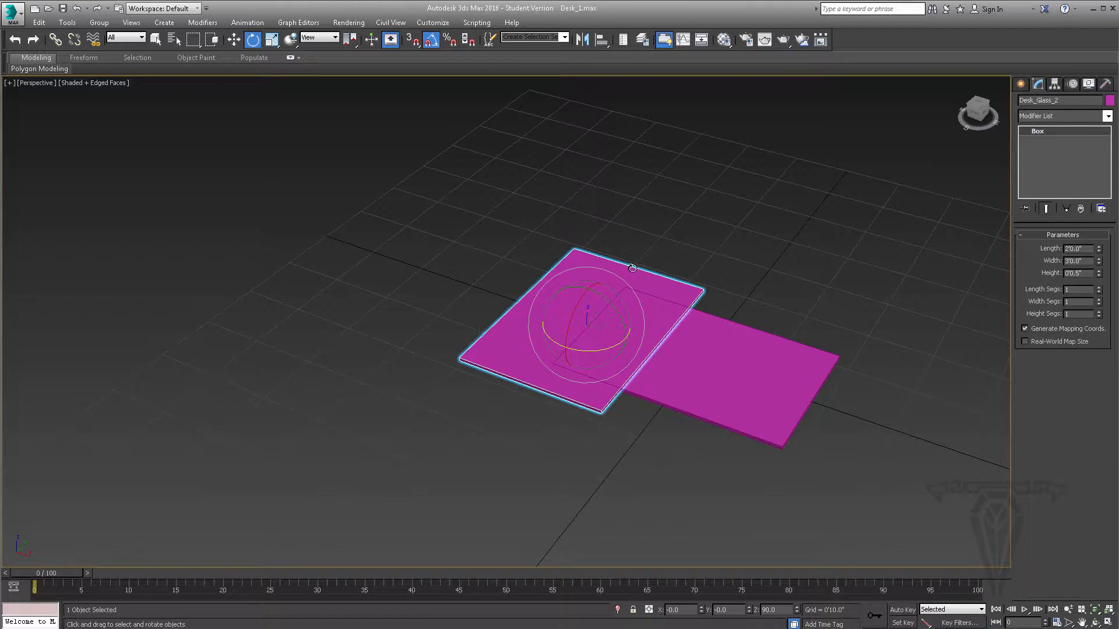
right_click(431, 41)
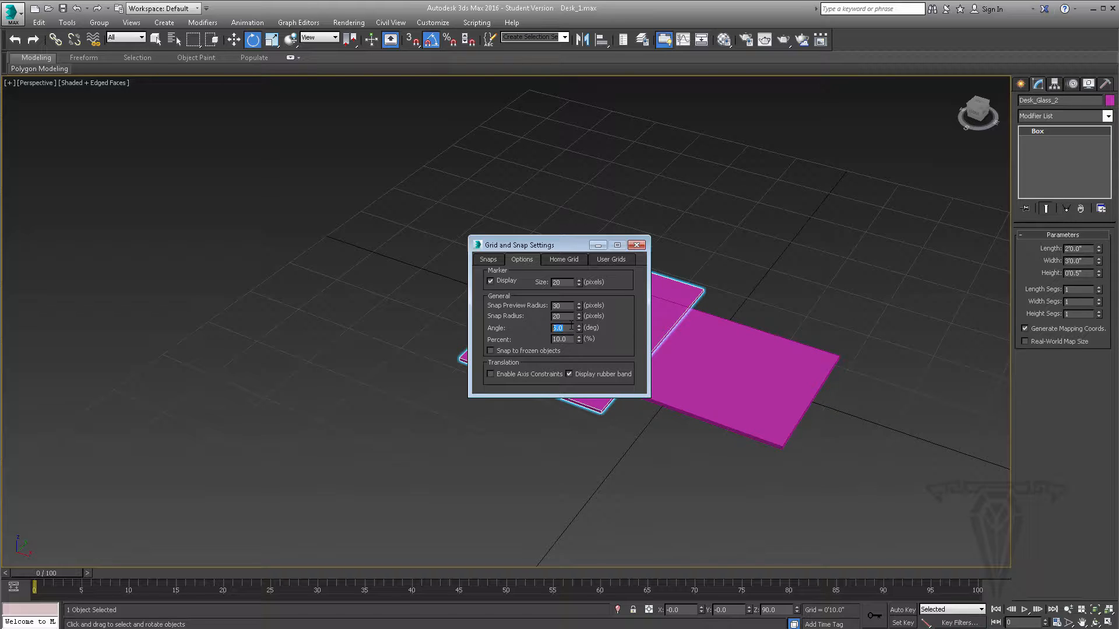
left_click(636, 246)
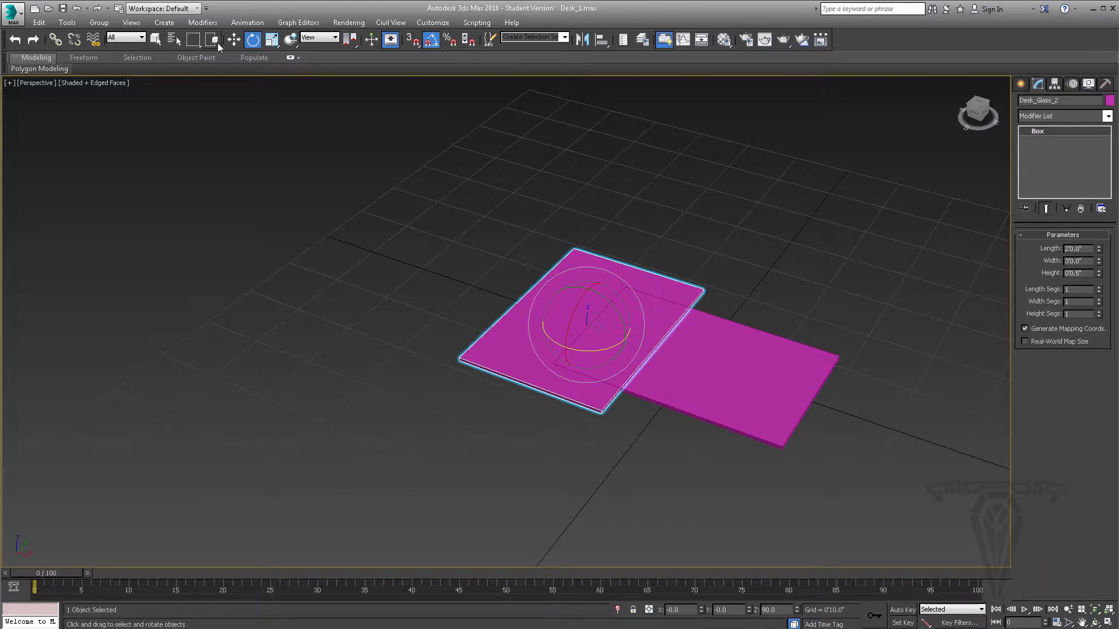
- Move Desk_Glass_2 to about X -2'6.3", Y -2'6.4" so its corner sits next to the original panel's corner
left_click(234, 39)
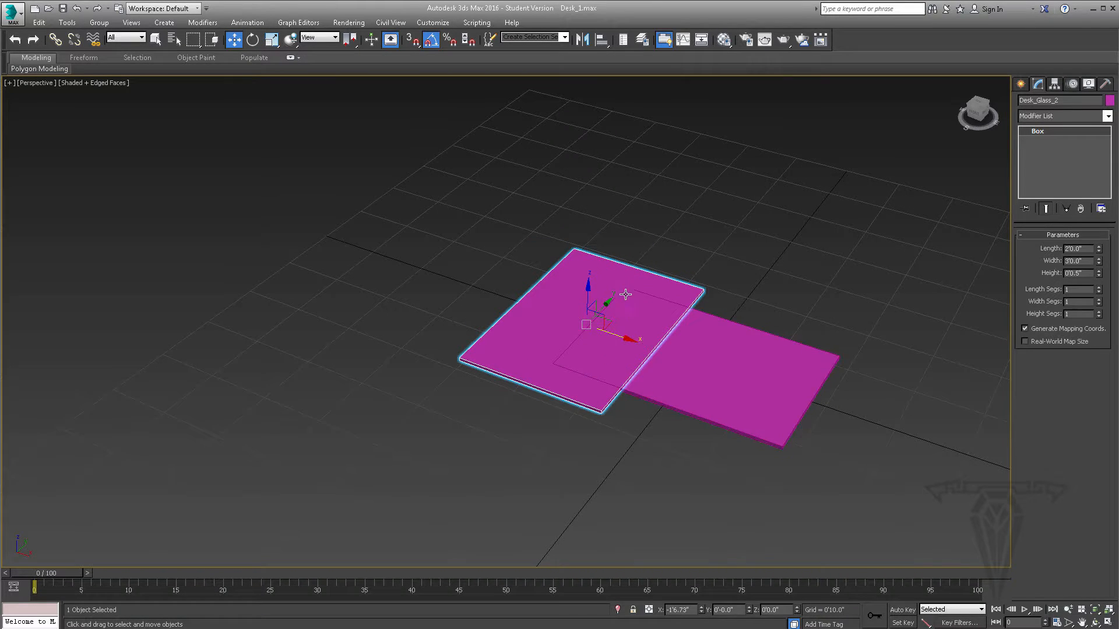
left_click_drag(595, 304, 478, 398)
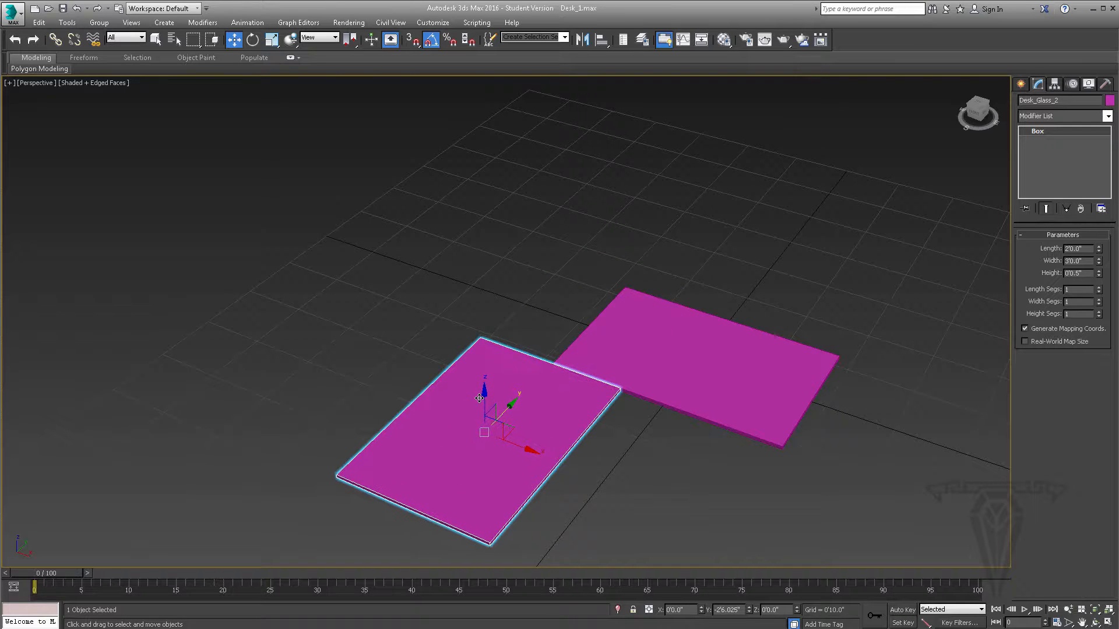
left_click_drag(527, 437, 468, 413)
middle_click_drag(628, 397, 629, 428, "alt")
left_click_drag(440, 365, 438, 369)
mouse_move(686, 322)
middle_mouse_down("alt")
mouse_move(651, 249)
mouse_move(654, 325)
mouse_move(662, 317)
mouse_move(641, 373)
mouse_move(706, 353)
mouse_move(670, 322)
middle_mouse_up("alt")
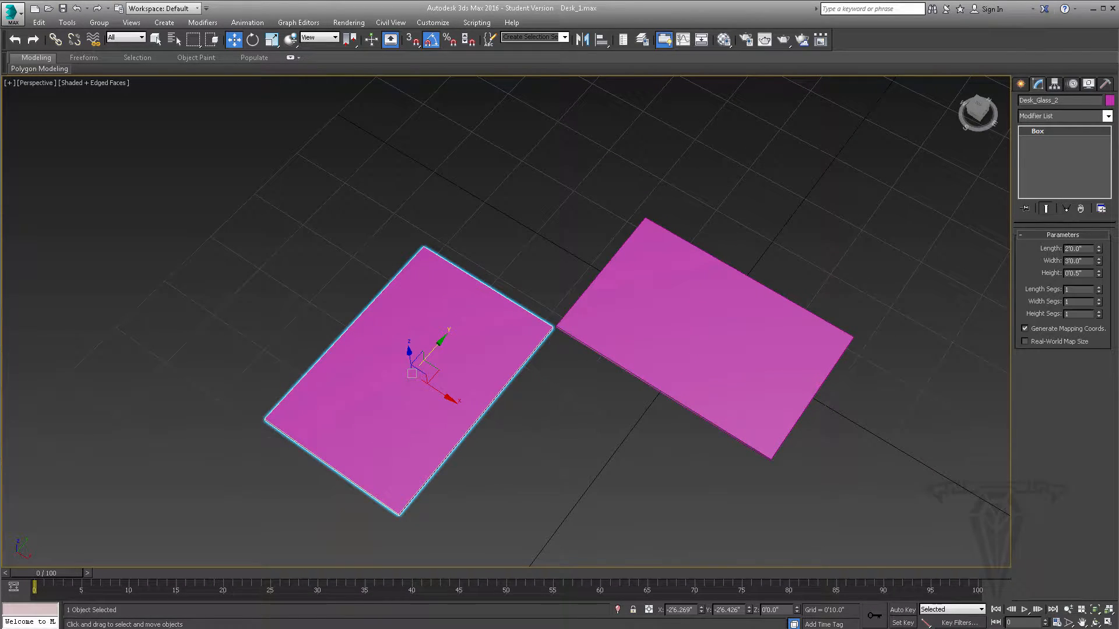
- Check the reference photo IMG_1531.JPG and create a cylinder about 6.3" in radius and 4" high near the original panel's corner
left_click(314, 628)
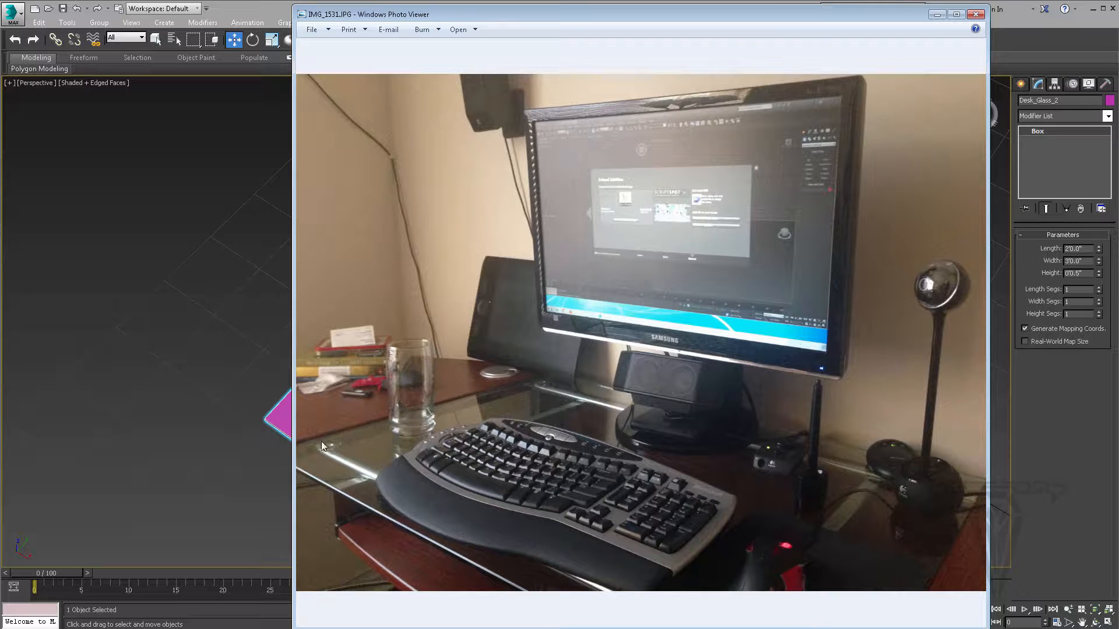
left_click(937, 14)
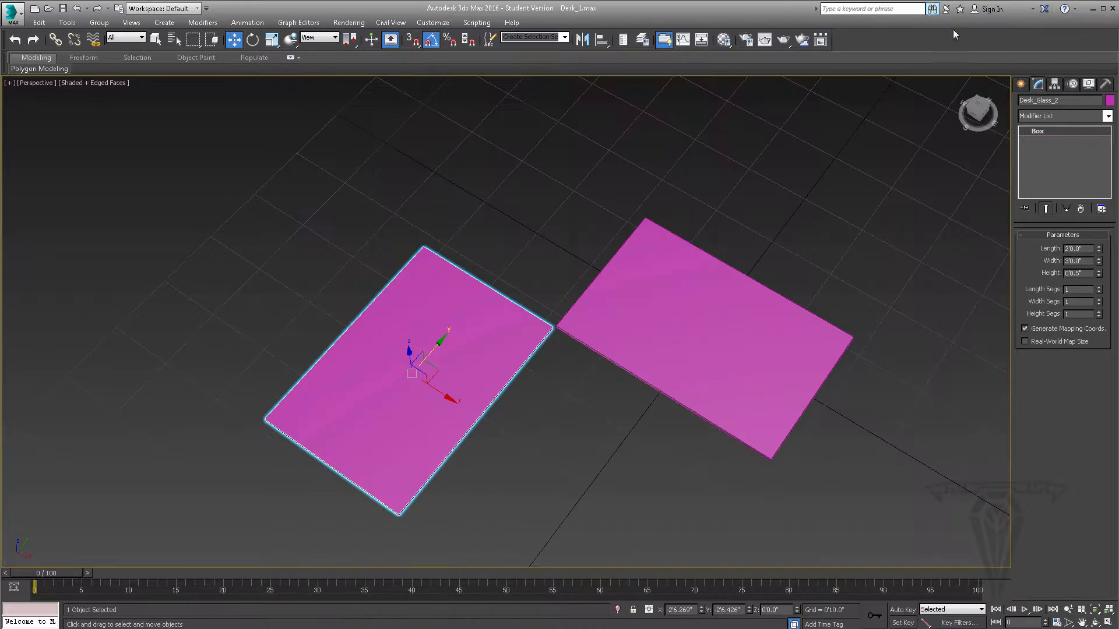
left_click(1021, 84)
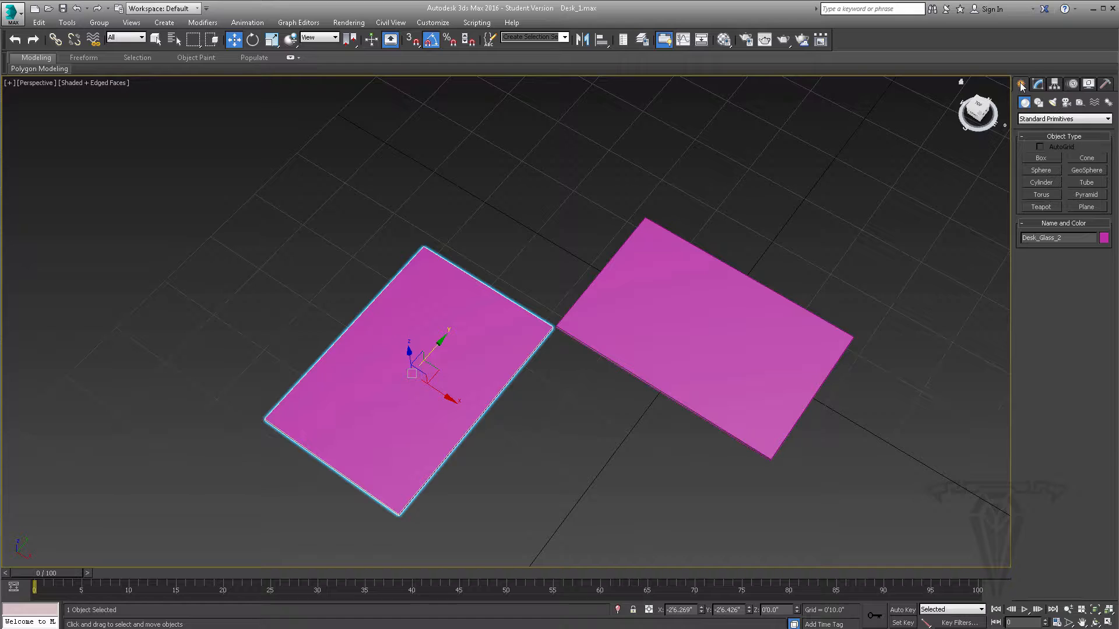
left_click(1040, 182)
left_click(610, 316)
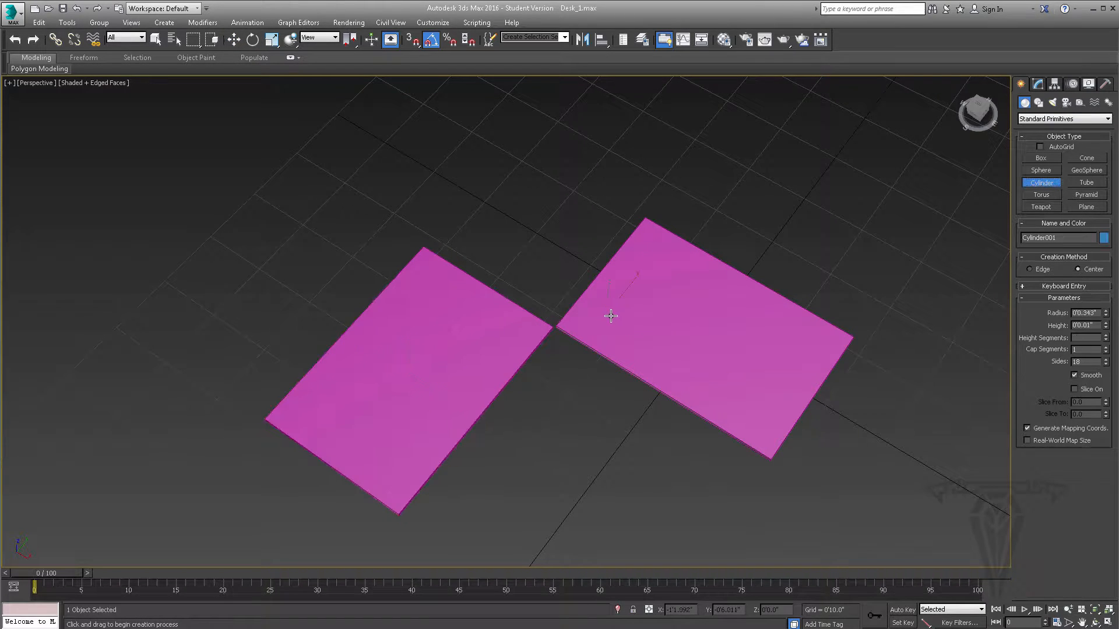
left_click_drag(611, 316, 646, 310)
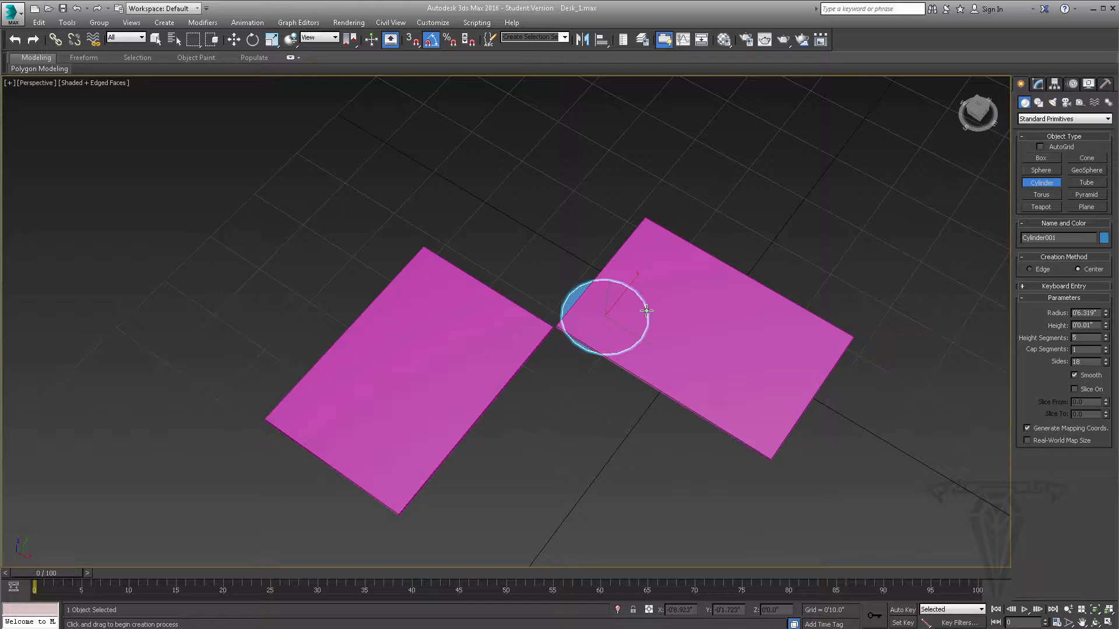
left_click_drag(646, 309, 646, 310)
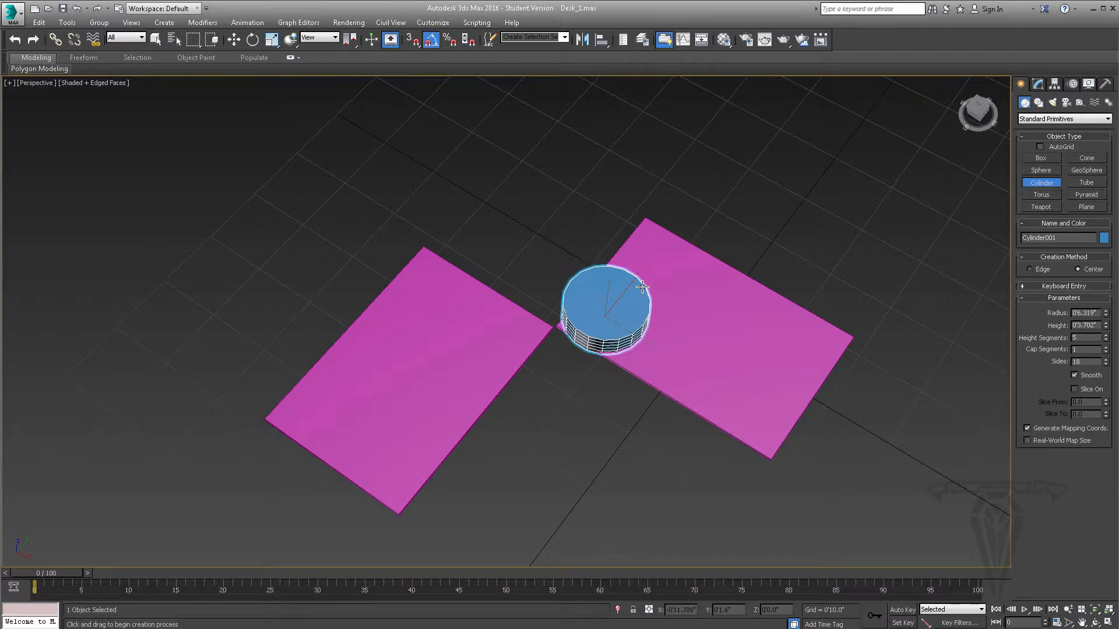
left_click(642, 283)
- Center the cylinder on the original panel by resetting its X and Y positions to 0
middle_click_drag(649, 357, 656, 315, "alt")
scroll(656, 315, "up", 3)
scroll(652, 309, "up", 1)
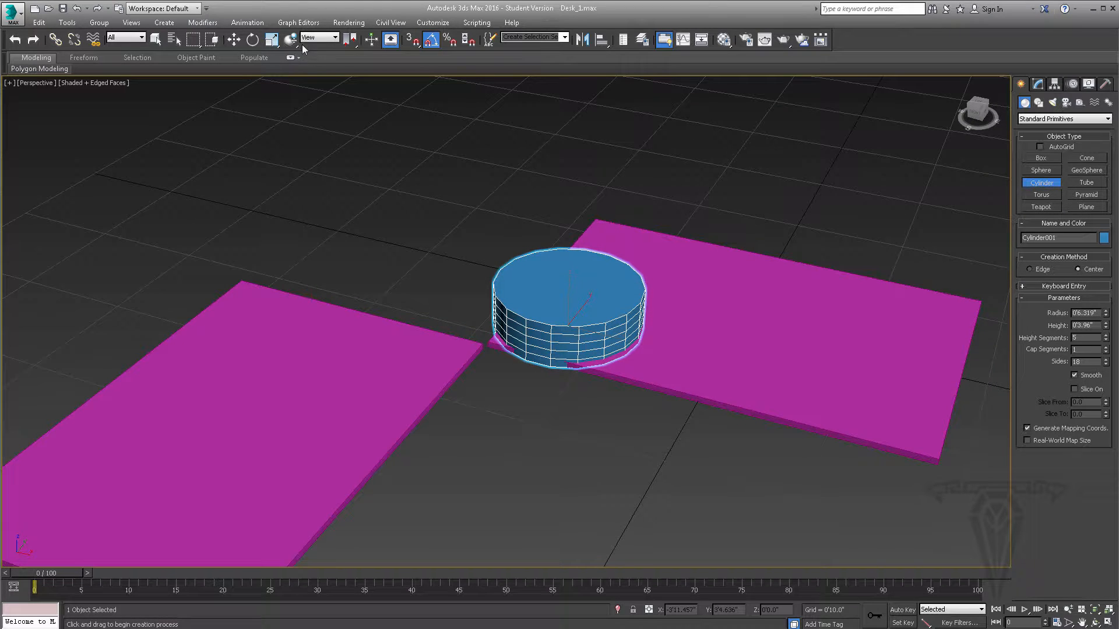
left_click(233, 39)
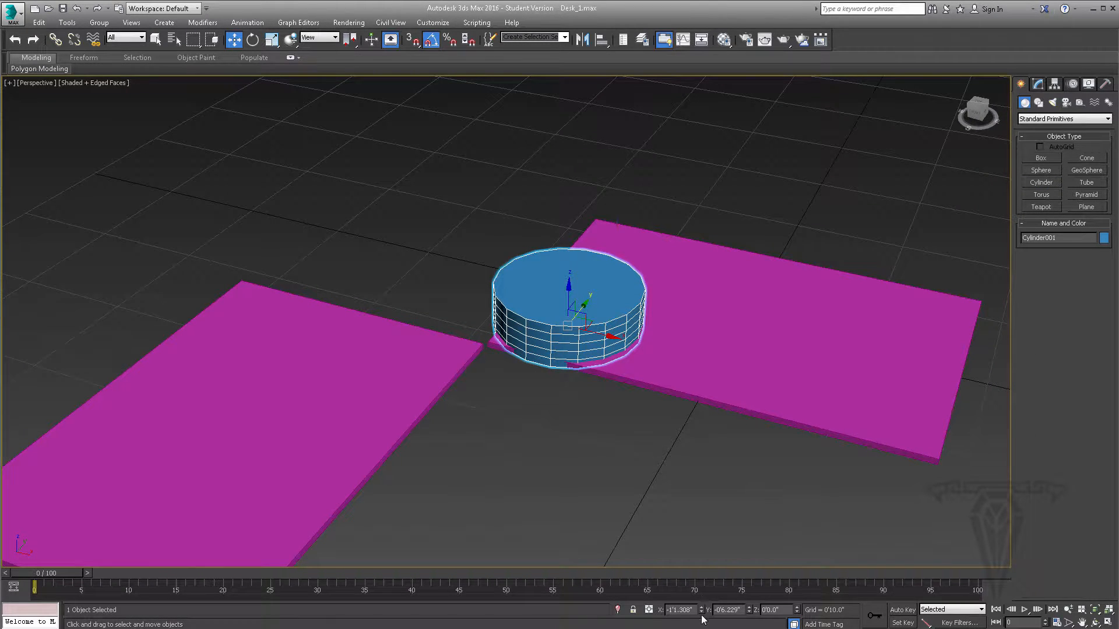
right_click(701, 612)
right_click(749, 610)
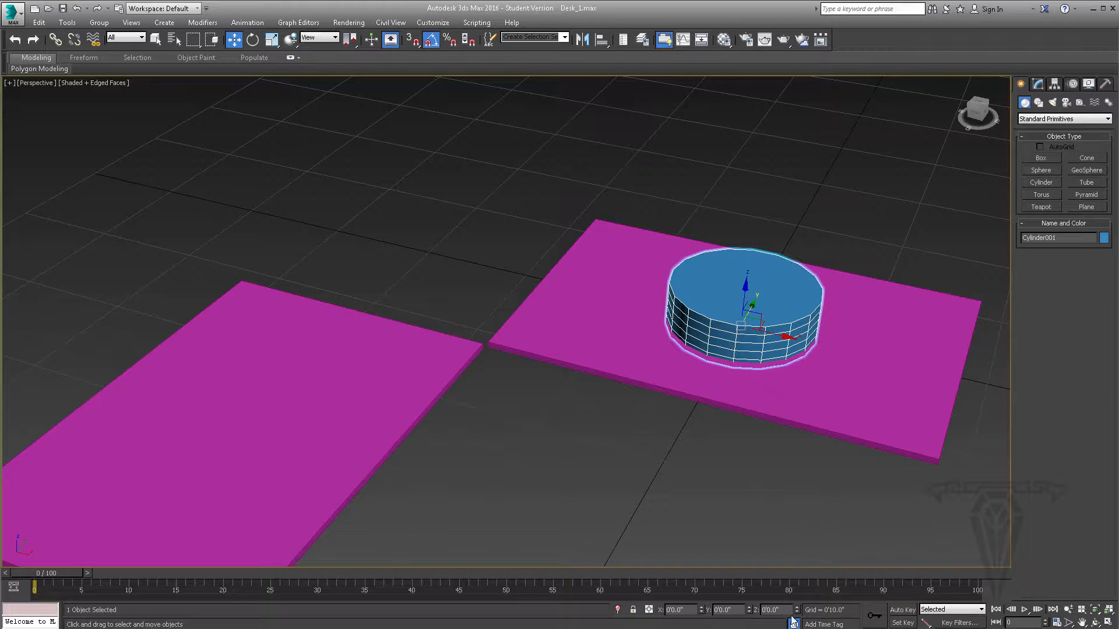
- Set the cylinder's height to 0.8" in its creation parameters
left_click(1038, 84)
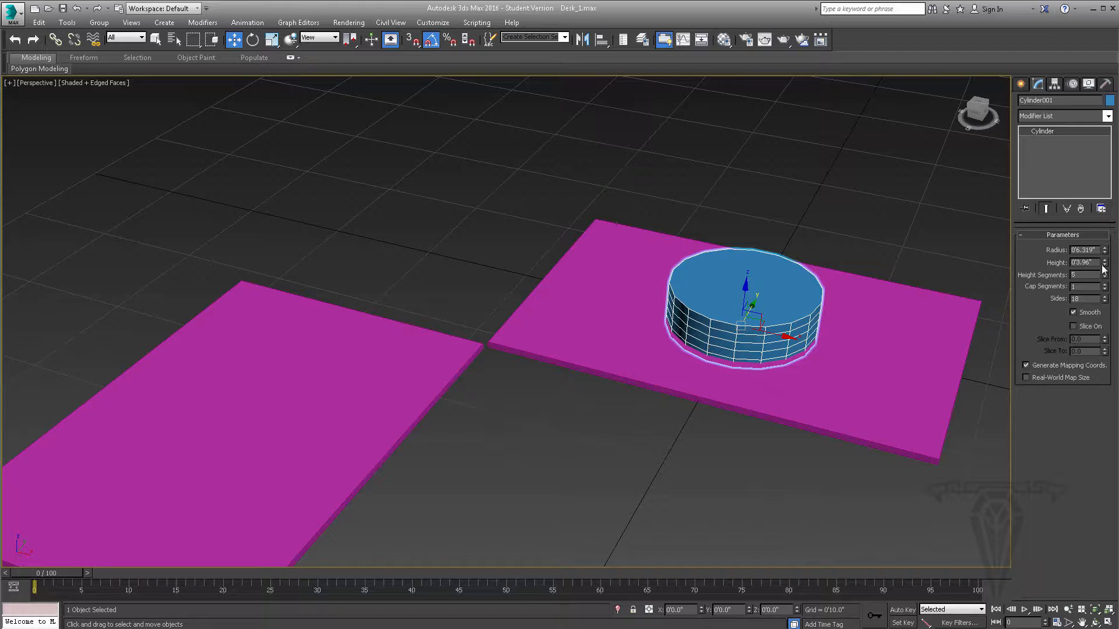
middle_click_drag(637, 325, 645, 323, "alt")
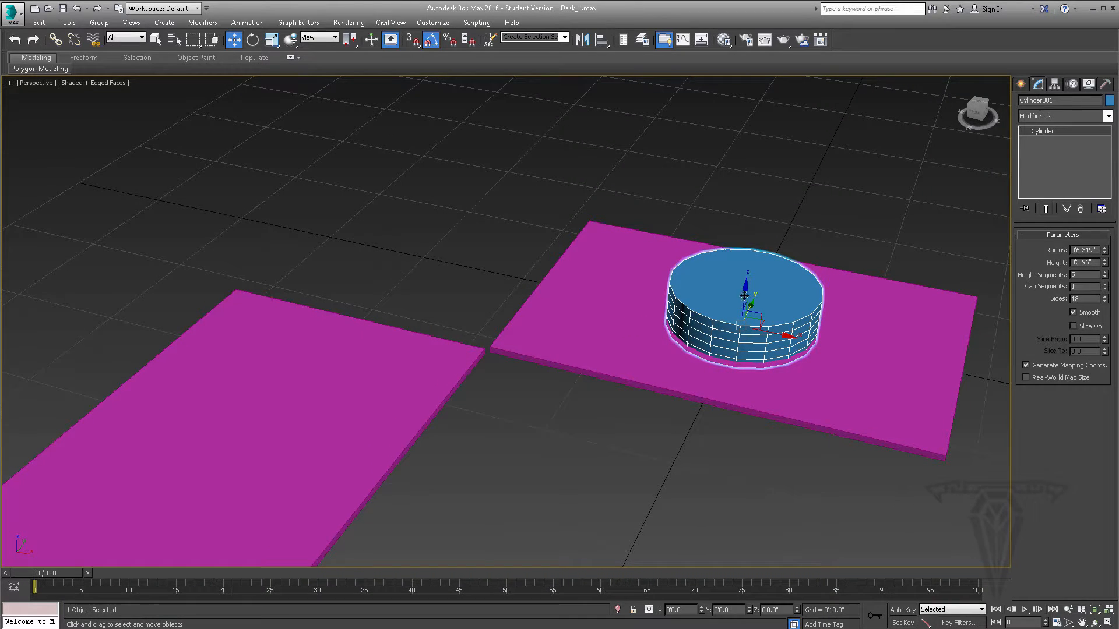
left_click_drag(1096, 263, 1012, 265)
type(".8'")
key("Return")
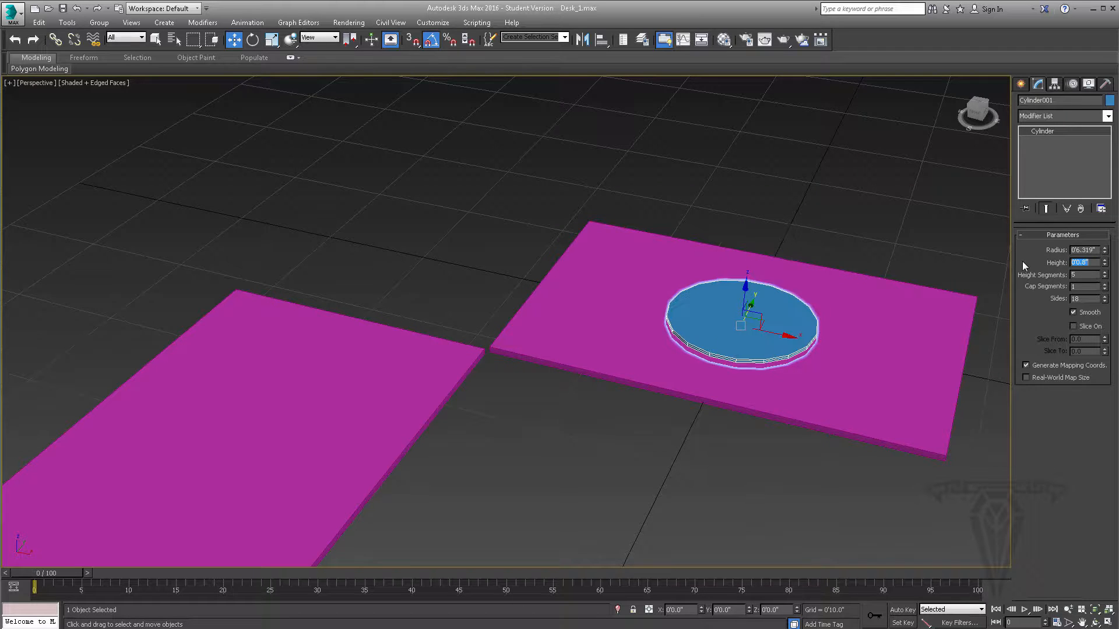
- Reset the cylinder's height segments to 1 and raise them back to 5 to compare the edge divisions
middle_click_drag(598, 393, 470, 350, "alt")
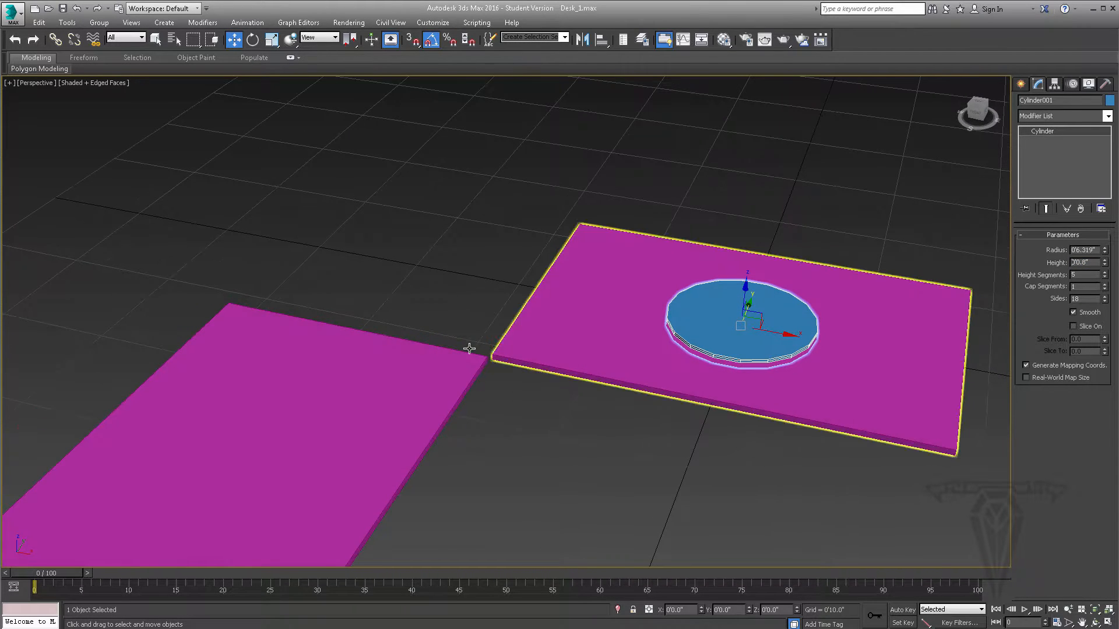
right_click(1104, 276)
scroll(799, 353, "up", 3)
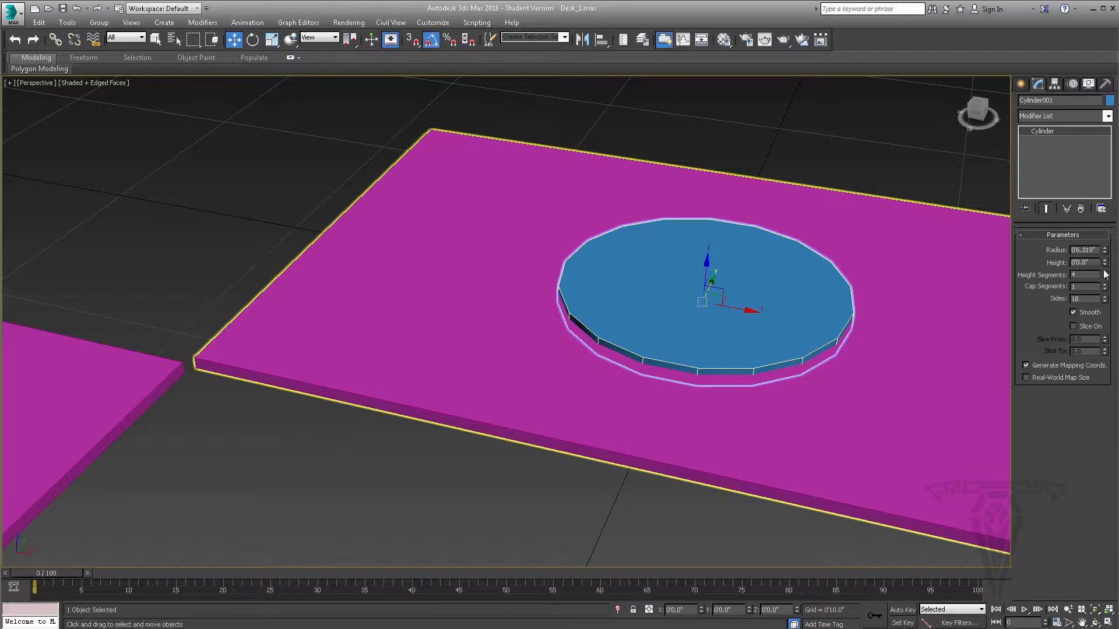
left_click(1104, 272)
middle_click_drag(739, 344, 750, 322, "alt")
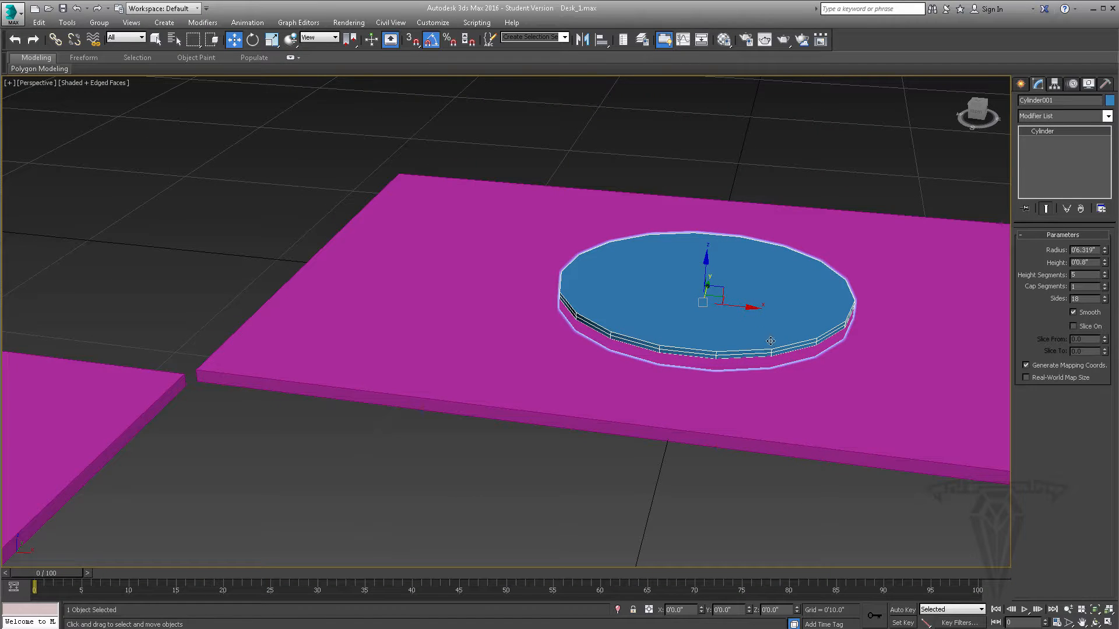
- Set the cylinder's height segments to 1, then try 2 cap segments and return them to 1
left_click_drag(1105, 278, 1106, 282)
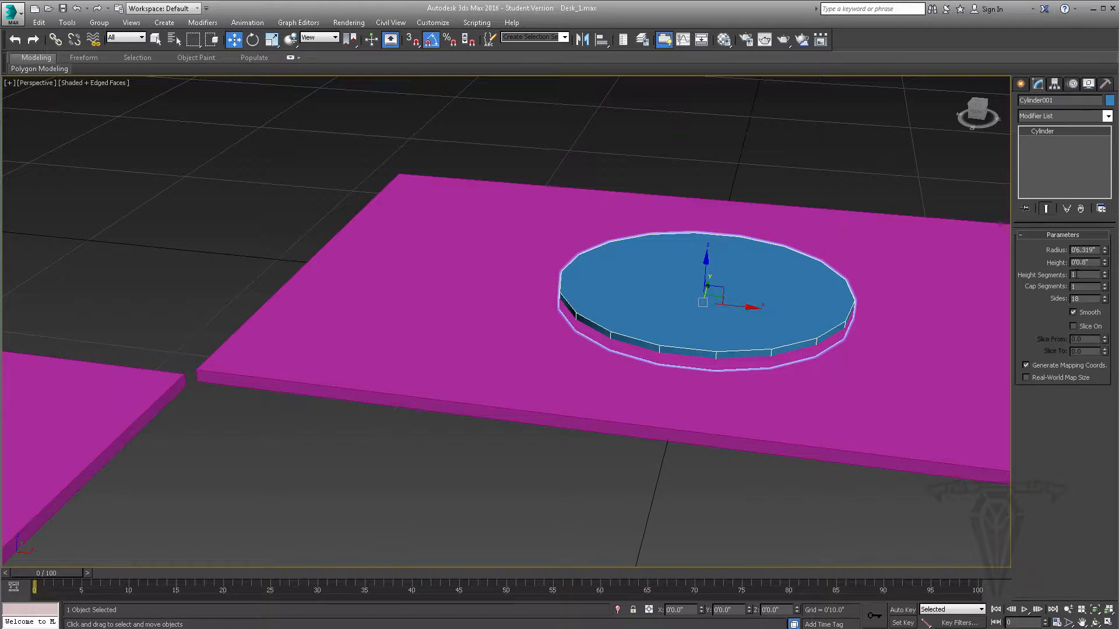
left_click(1105, 284)
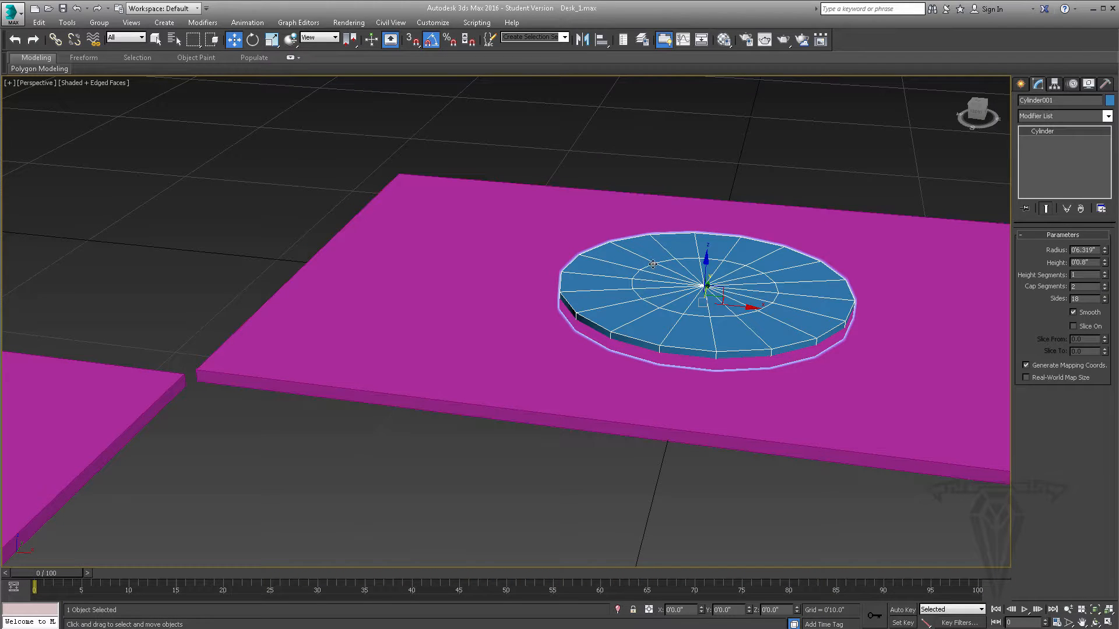
left_click(1104, 289)
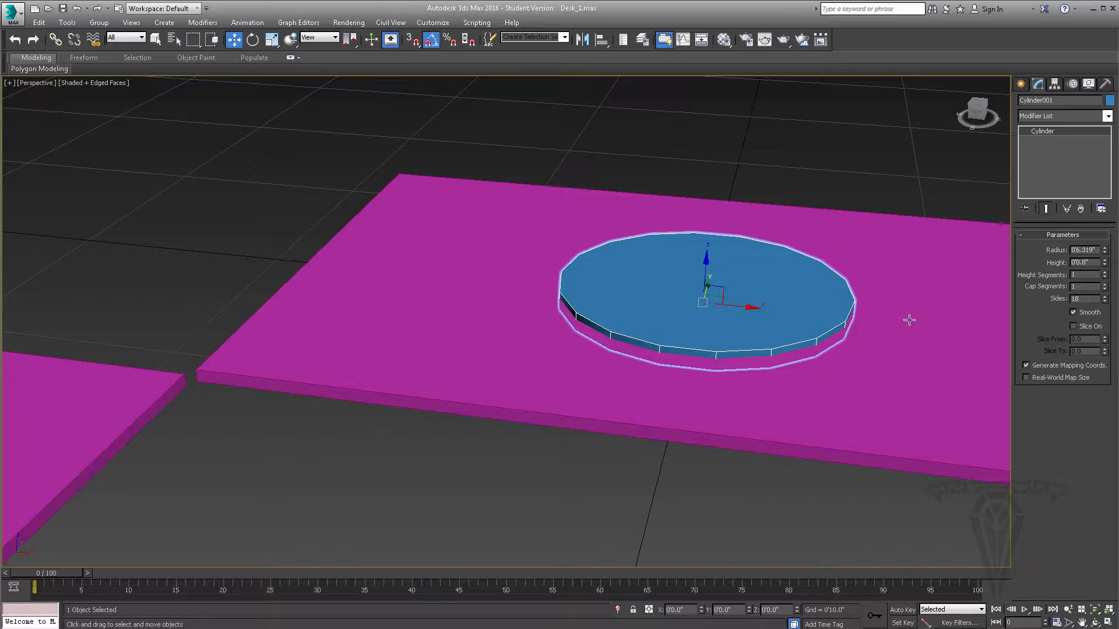
- Raise the cylinder's sides to 20 and return them to 18 to compare the roundness
left_click(1104, 297)
left_click(1105, 297)
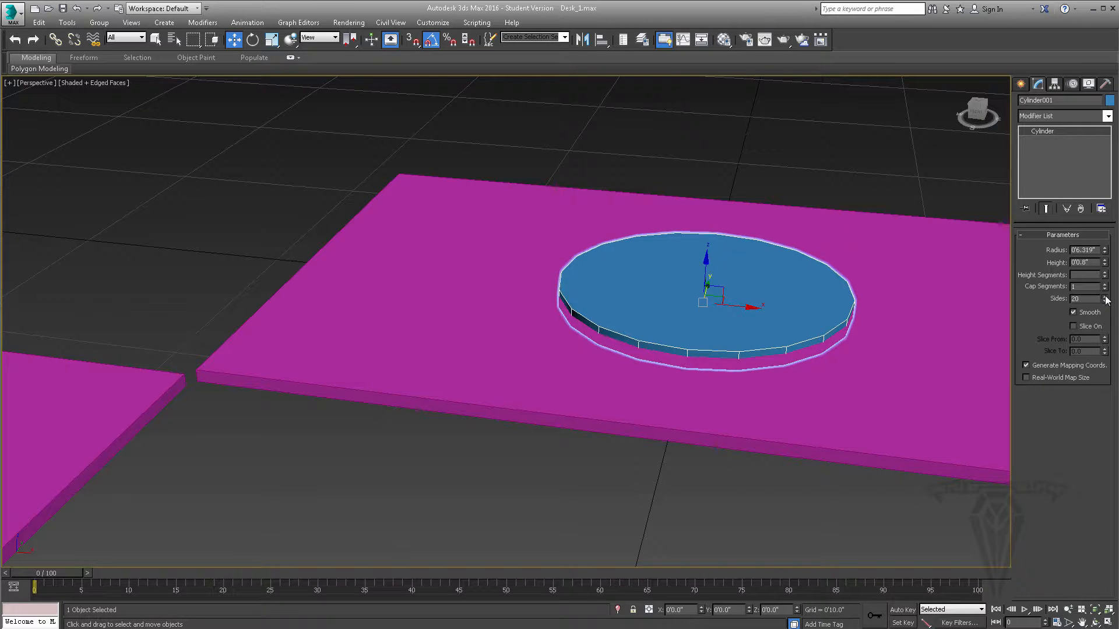
left_click(1104, 301)
left_click(1104, 301)
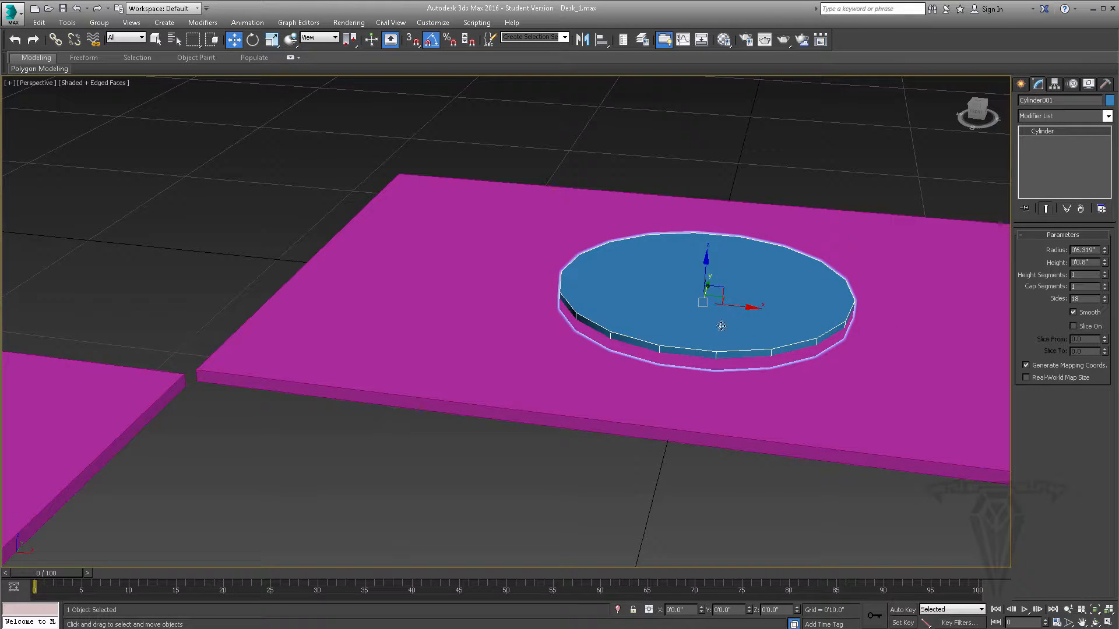
- Enable slicing on the cylinder and set Slice From to 90 so only a quarter remains
middle_click_drag(693, 299, 683, 355, "alt")
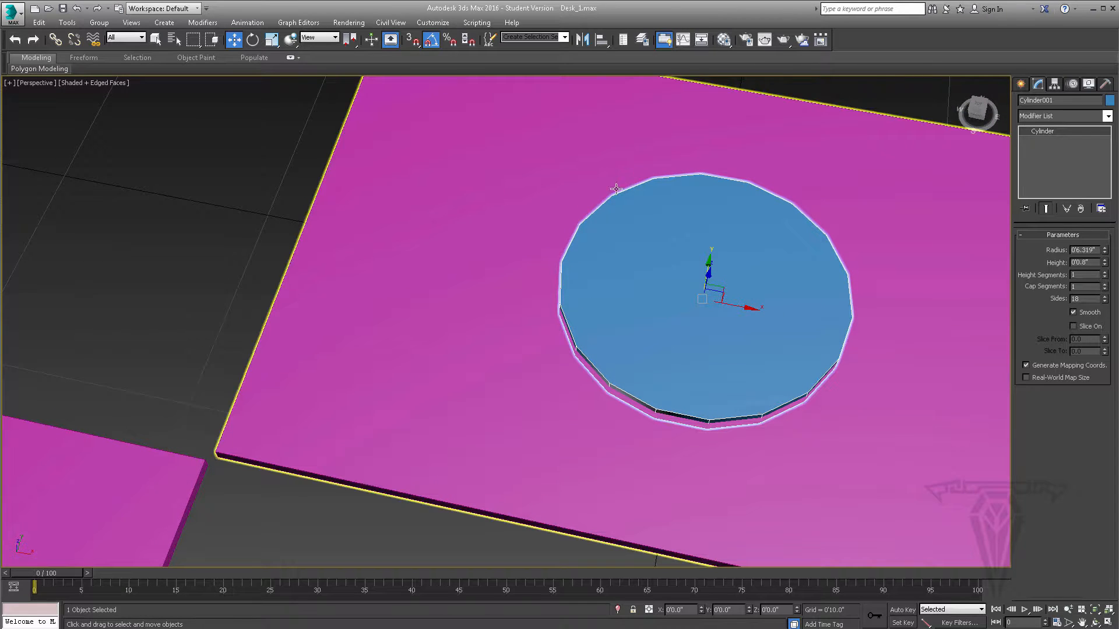
middle_click_drag(696, 208, 752, 297, "alt")
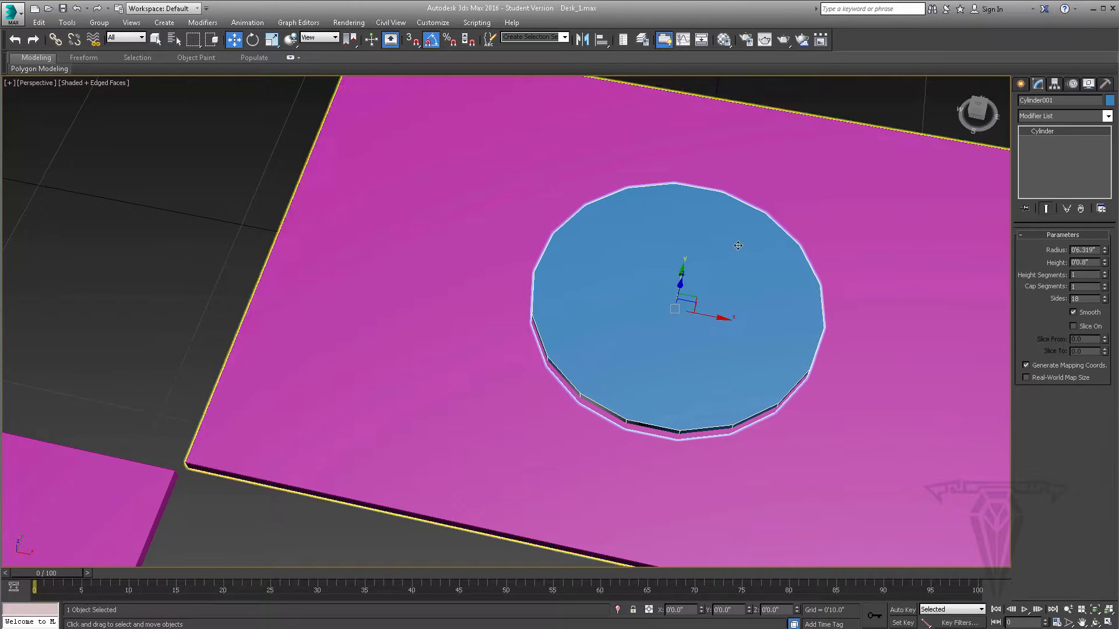
left_click(1077, 326)
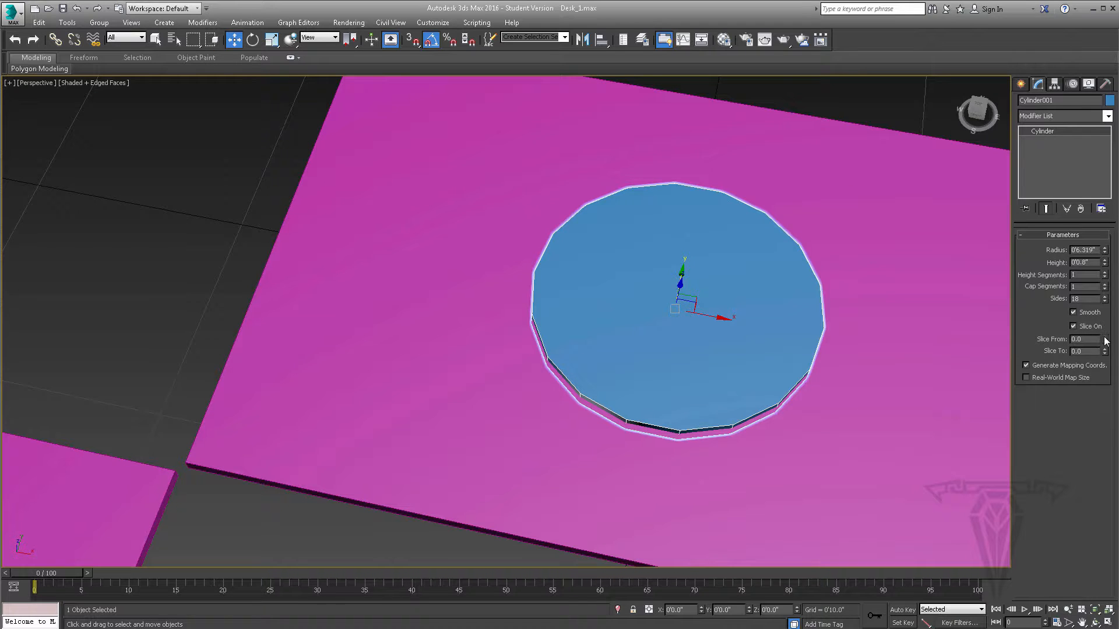
left_click_drag(1105, 341, 1076, 324)
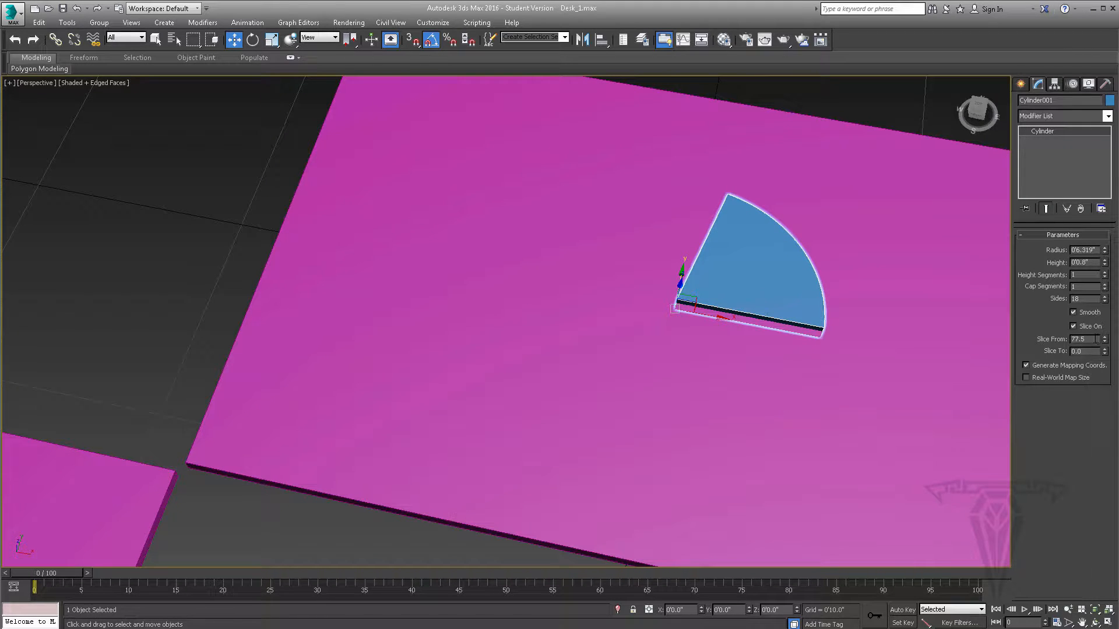
type("90")
key("Return")
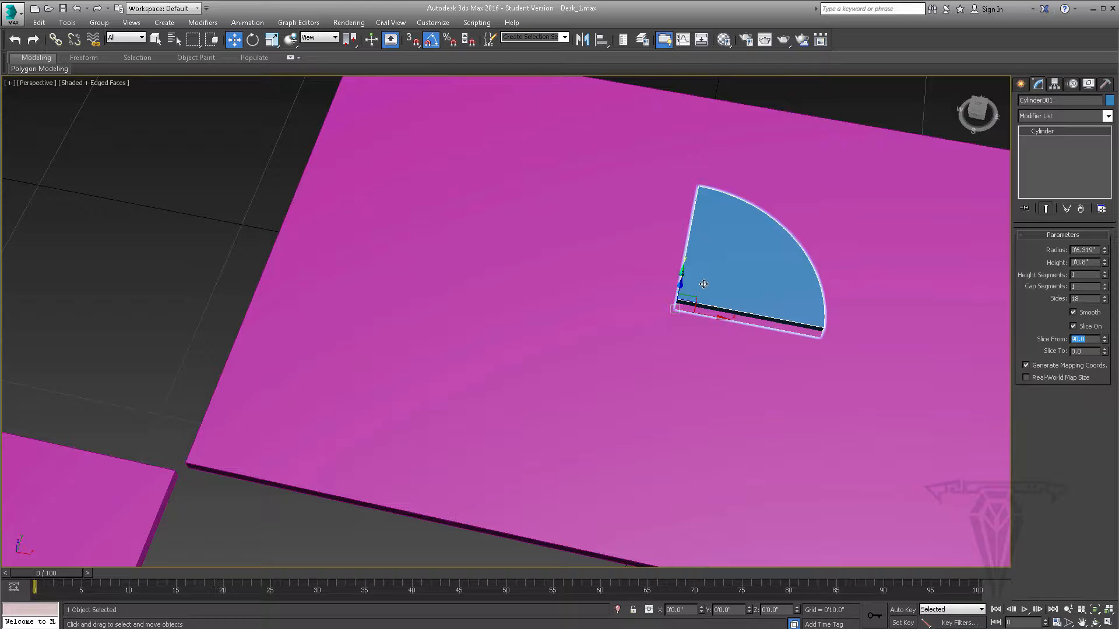
- Switch to the four-viewport layout and move the quarter cylinder in the Top view close to where the two glass panels' corners meet
scroll(291, 265, "down", 4)
middle_click_drag(347, 260, 502, 276)
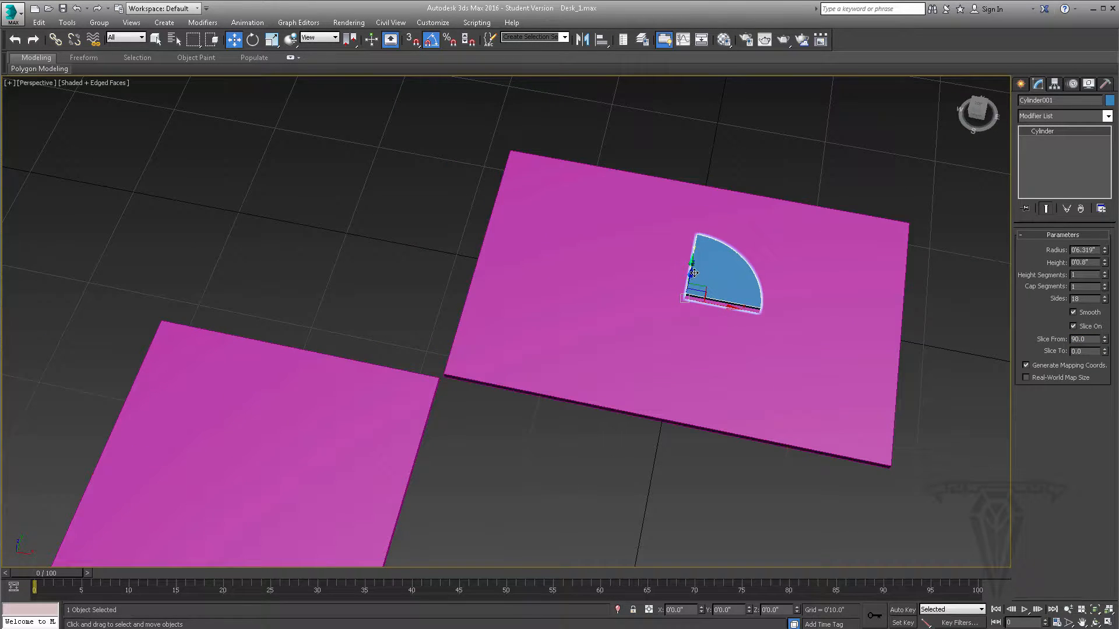
middle_click_drag(685, 289, 627, 316, "alt")
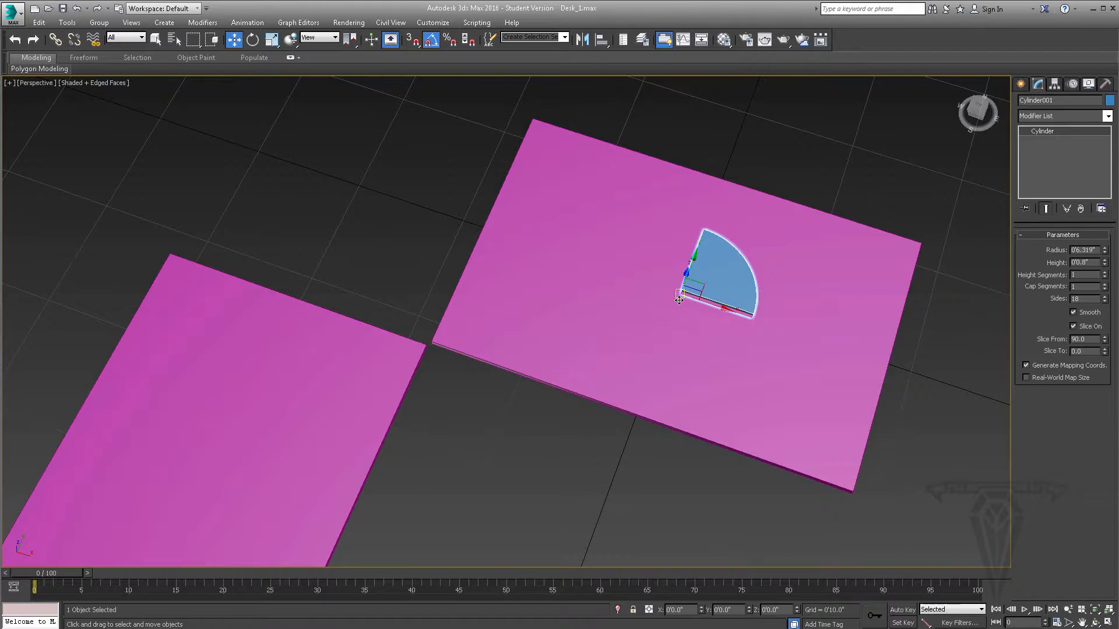
key("alt+w")
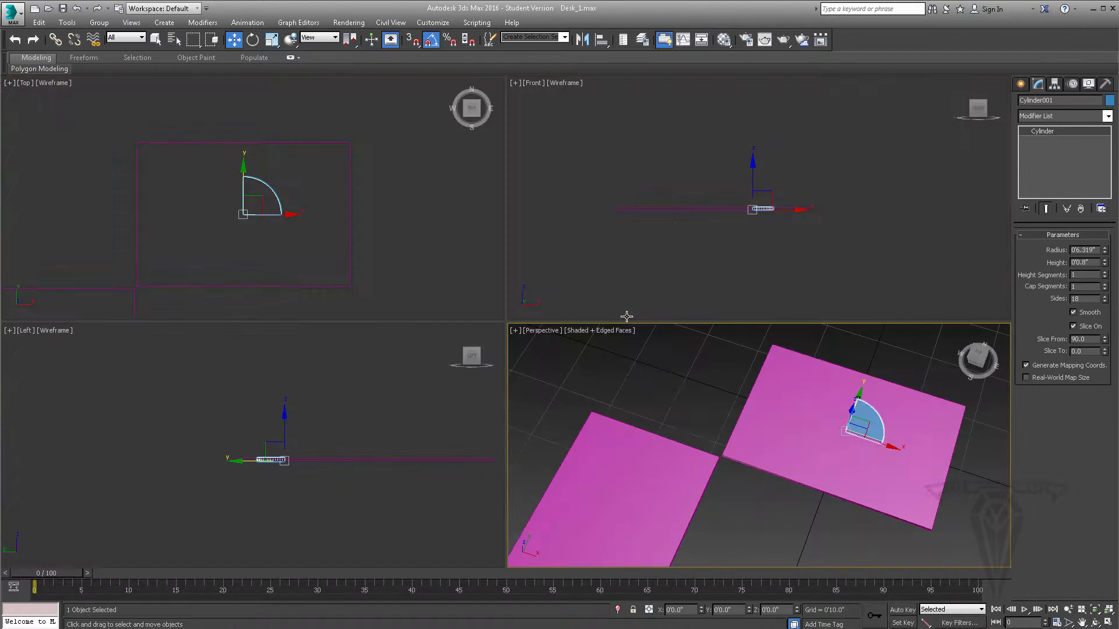
middle_click_drag(260, 186, 371, 196)
scroll(359, 177, "up", 2)
left_click_drag(373, 177, 189, 277)
middle_click_drag(213, 249, 255, 163)
scroll(252, 234, "up", 4)
left_click_drag(170, 198, 170, 202)
- Rotate the quarter cylinder 90 degrees about Z and move it against Desk_Glass_1's corner, at about X -1'6.07" and Y -1'0.001"
left_click(253, 41)
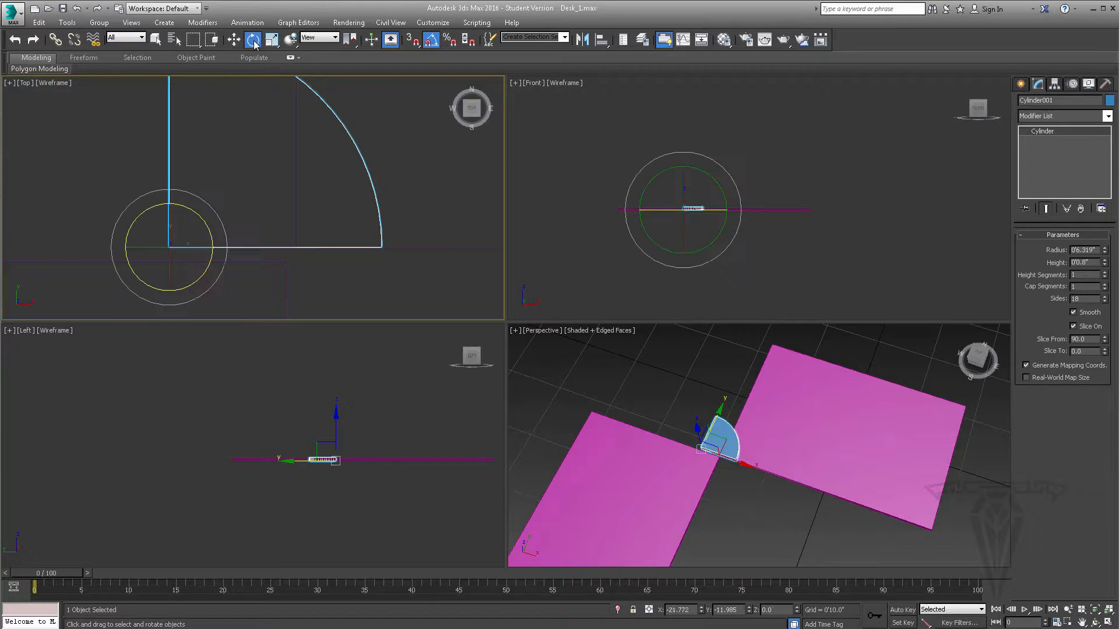
left_click_drag(210, 229, 185, 173)
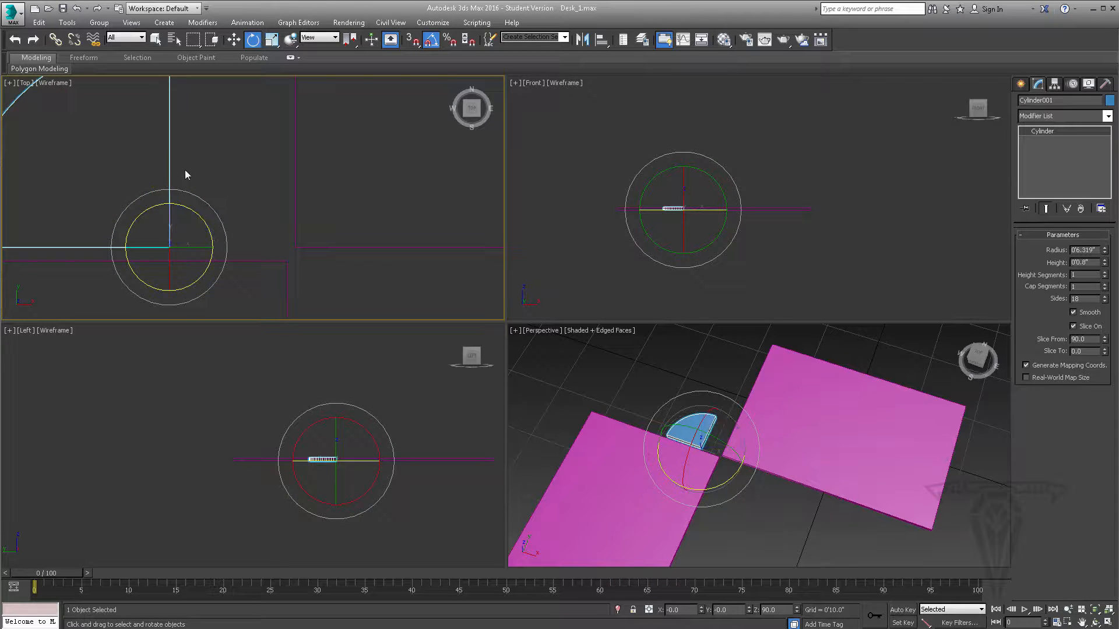
left_click(234, 39)
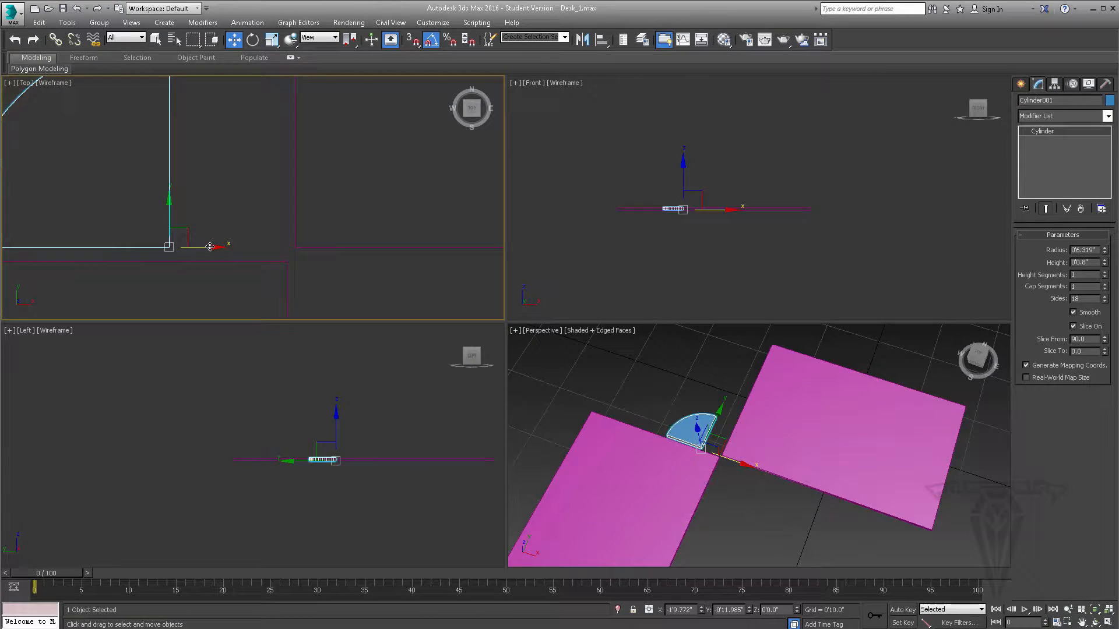
left_click_drag(216, 248, 303, 240)
scroll(323, 254, "up", 2)
scroll(299, 242, "up", 2)
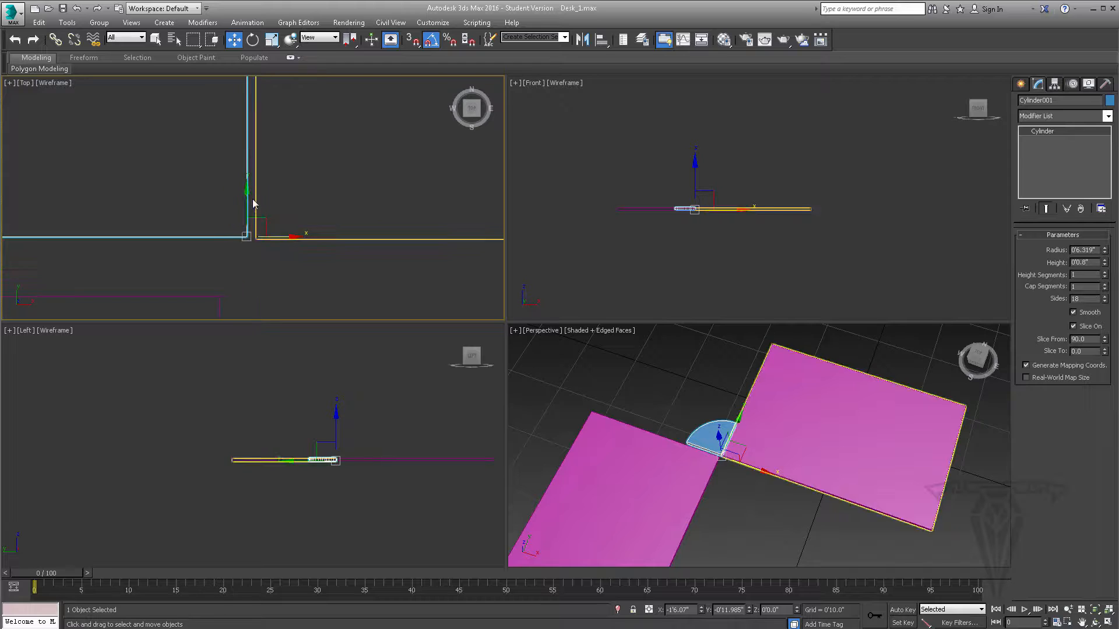
left_click_drag(247, 196, 246, 198)
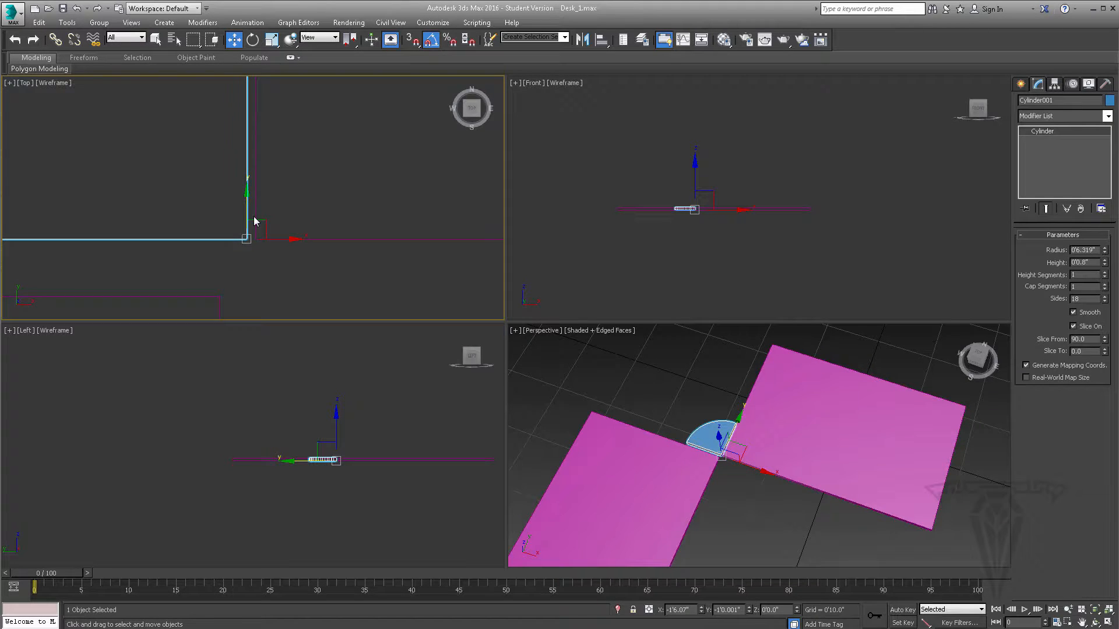
- Move Desk_Glass_2 in the Top view so its corner meets the quarter cylinder and Desk_Glass_1's corner
scroll(254, 219, "down", 4)
middle_click_drag(254, 218, 331, 221)
scroll(331, 222, "up", 1)
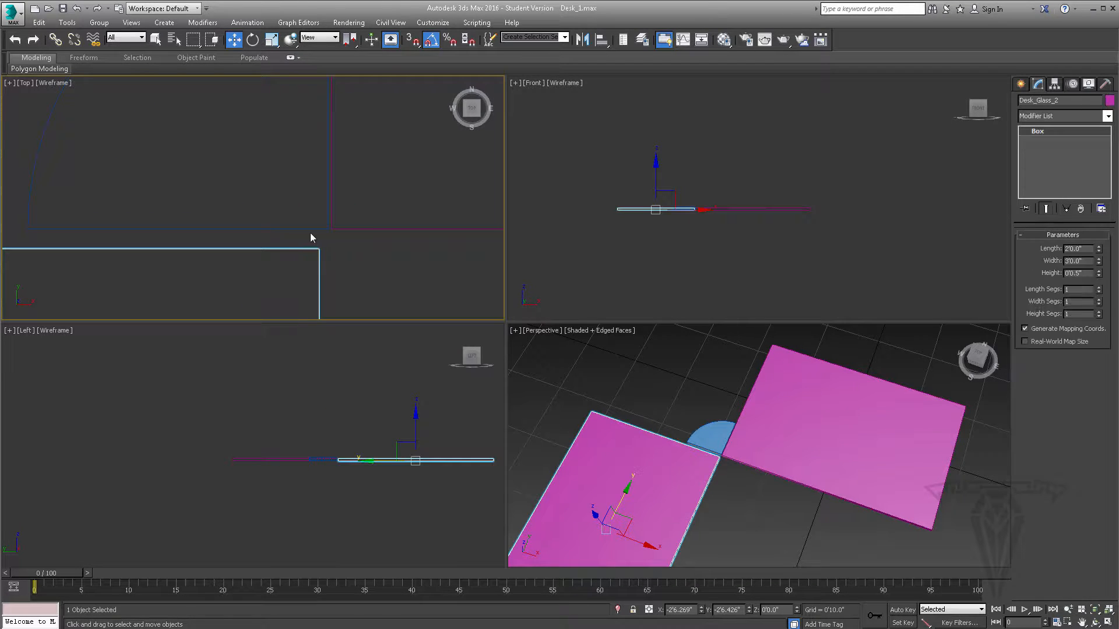
scroll(310, 274, "down", 5)
middle_click_drag(309, 274, 303, 198)
scroll(303, 198, "up", 2)
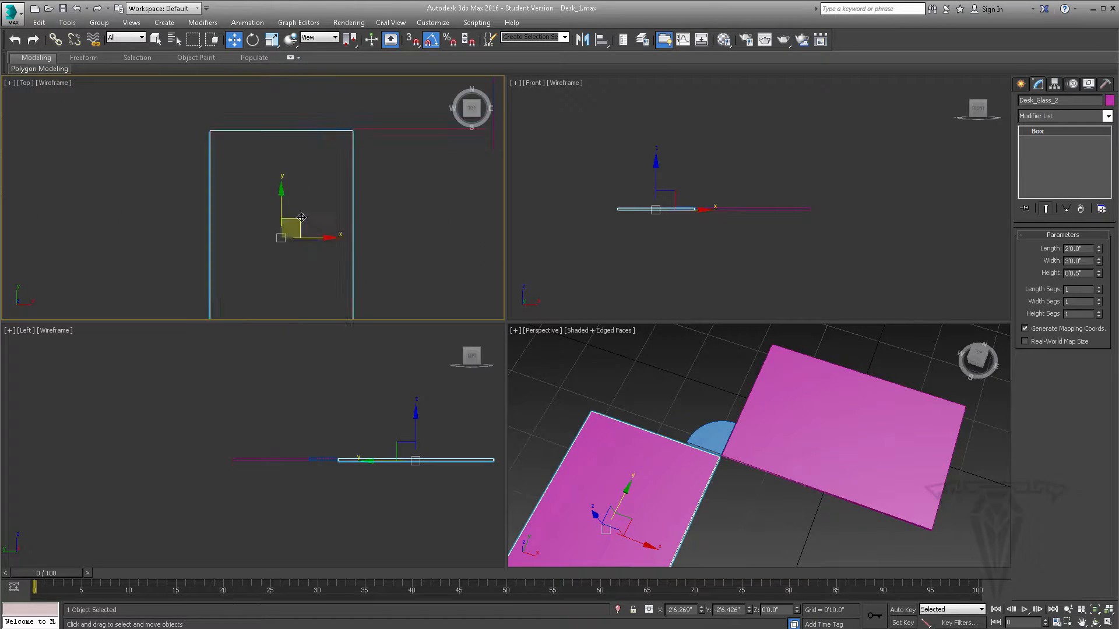
scroll(342, 174, "up", 3)
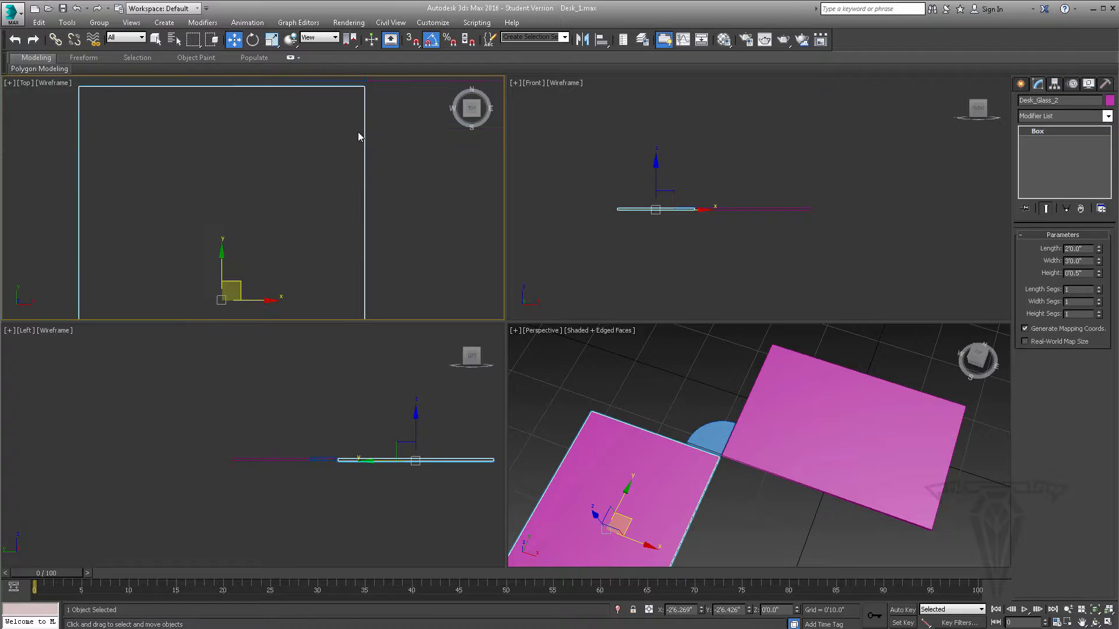
middle_click_drag(358, 131, 350, 202)
scroll(355, 161, "up", 5)
middle_click_drag(353, 147, 352, 193)
scroll(351, 193, "up", 2)
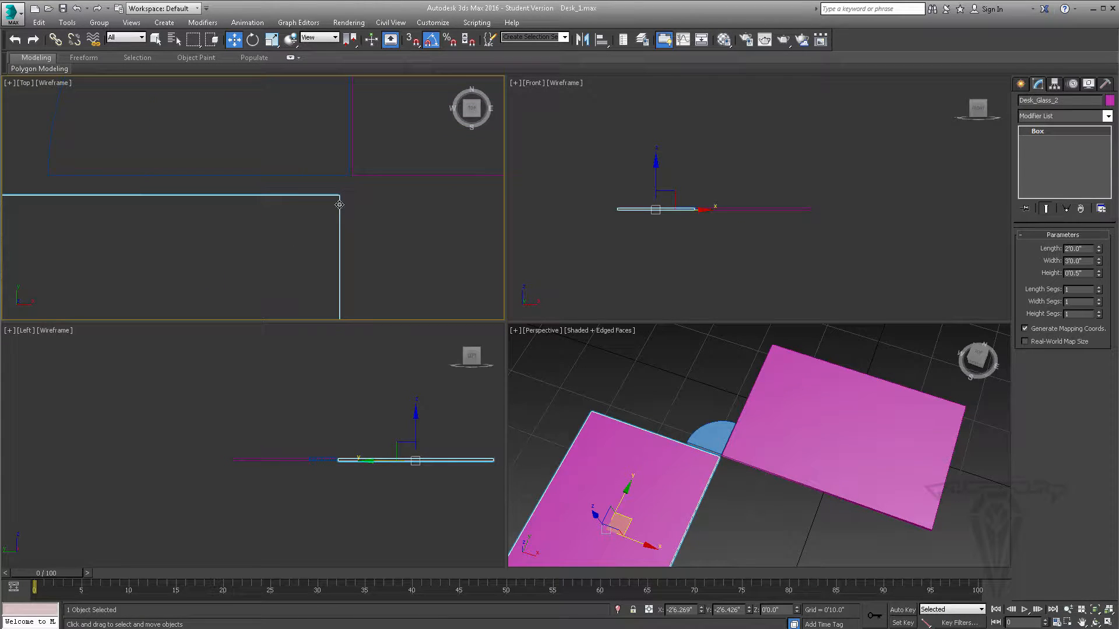
left_click_drag(338, 205, 348, 190)
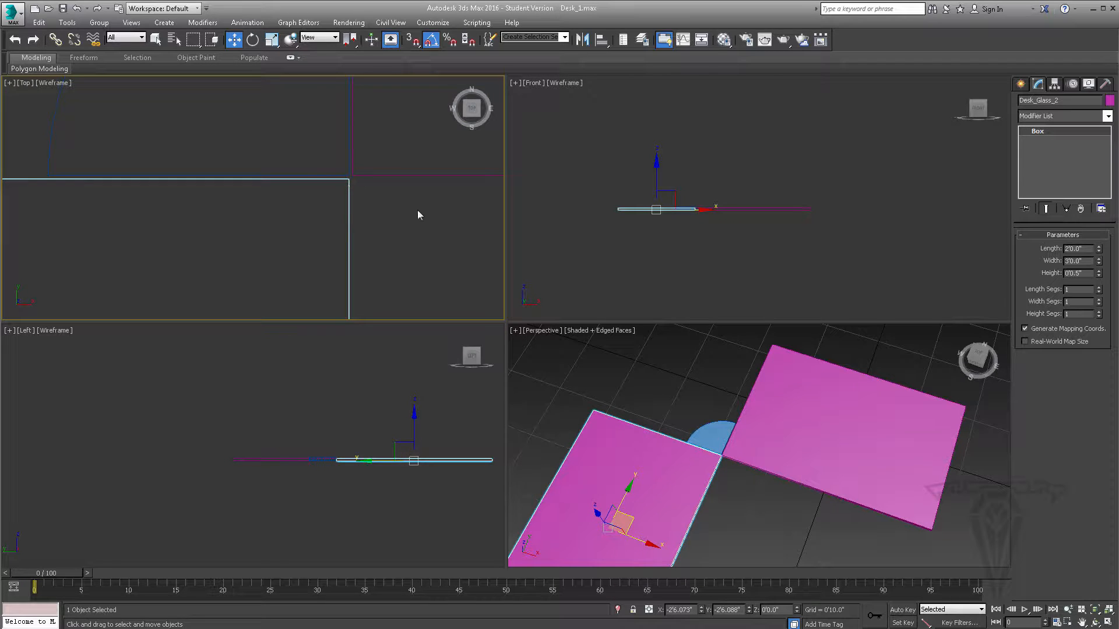
left_click(416, 213)
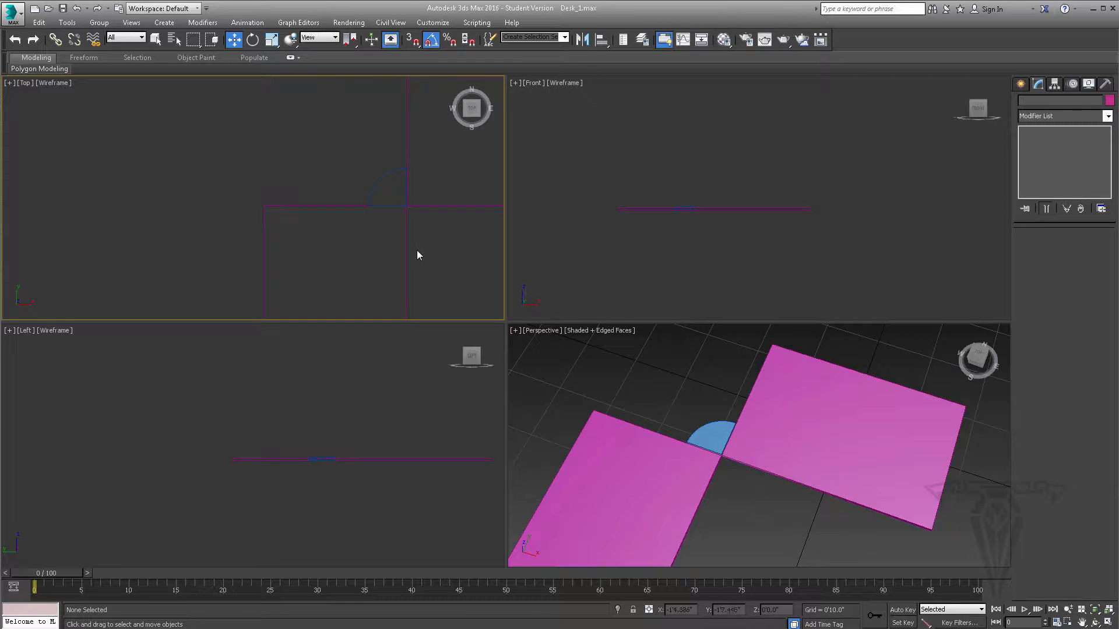
- Select both glass panels and change their object color to light cyan
scroll(300, 198, "down", 8)
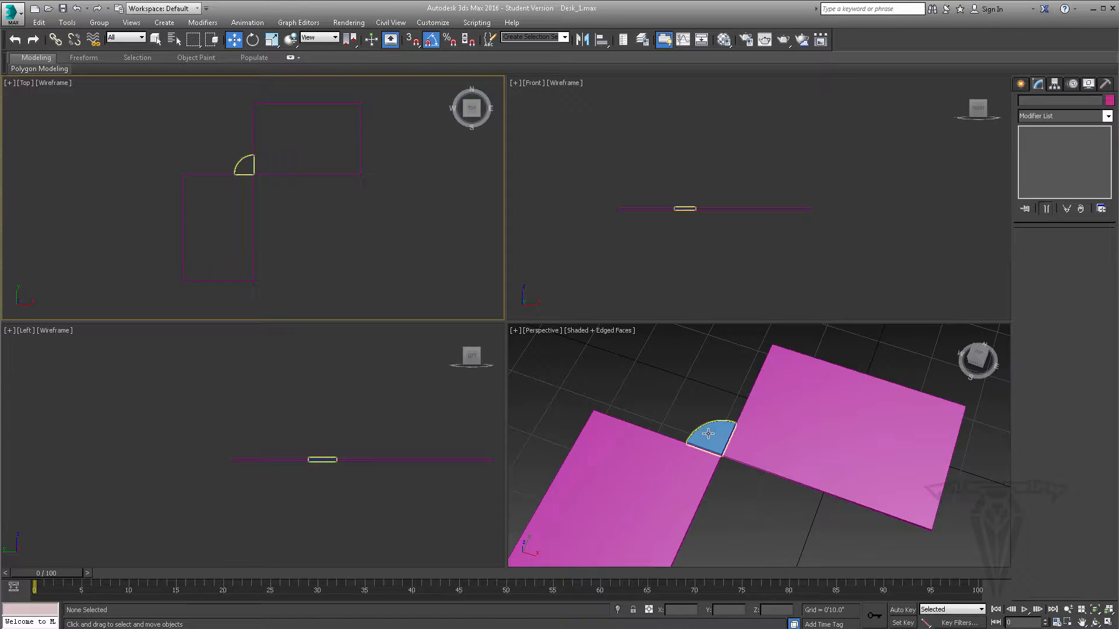
middle_click_drag(729, 481, 706, 439)
scroll(741, 437, "down", 5)
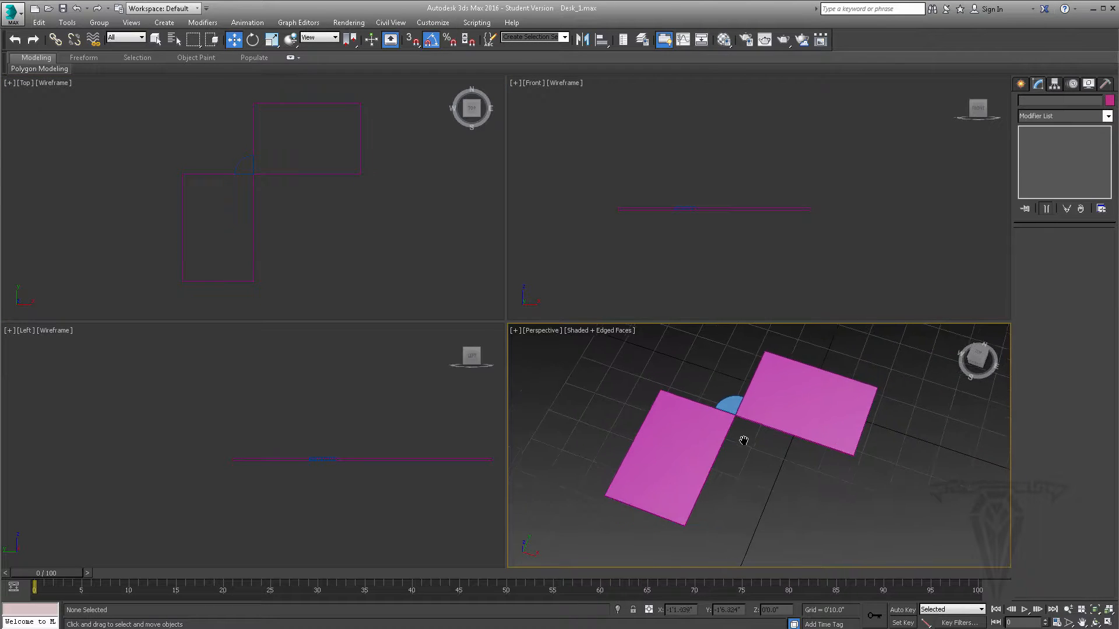
scroll(746, 408, "up", 5)
left_click(795, 382)
left_click(796, 383)
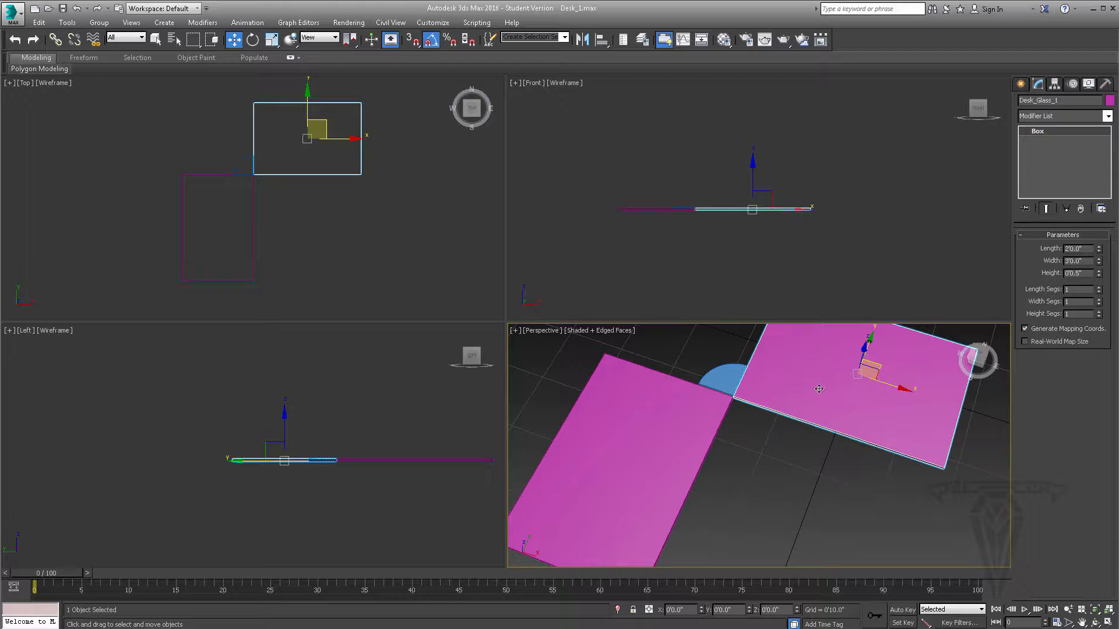
left_click(674, 449, "ctrl")
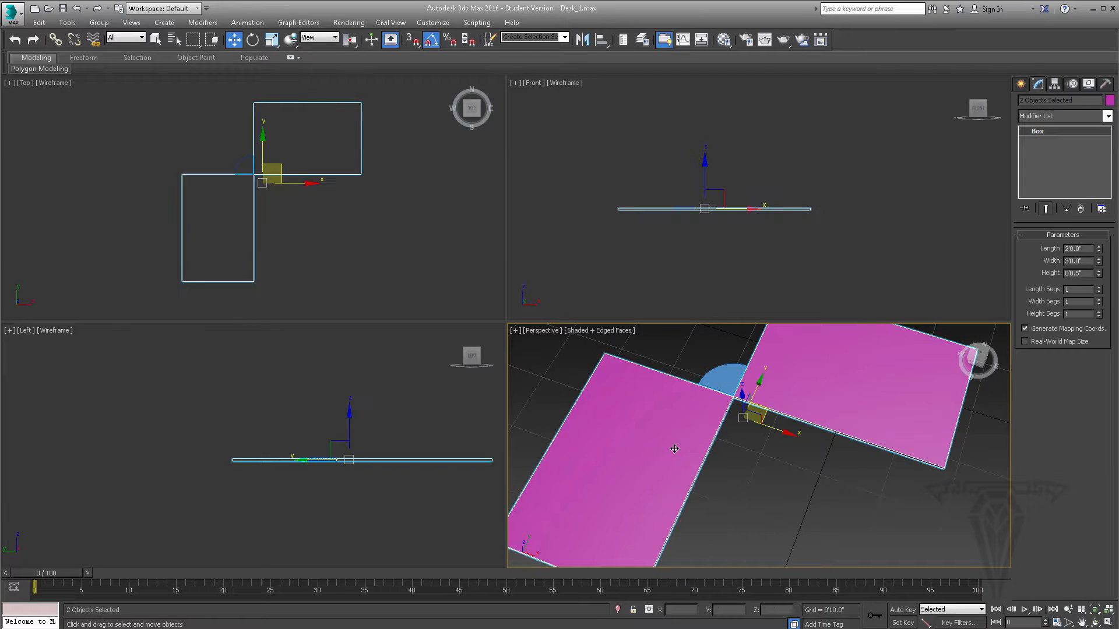
left_click(1109, 101)
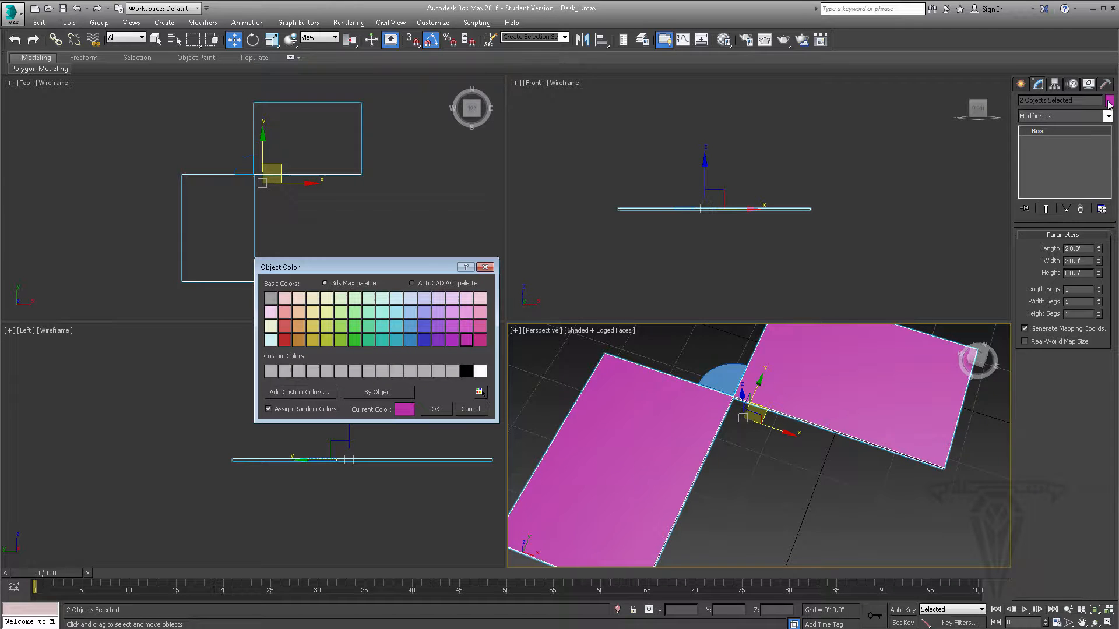
left_click(395, 328)
left_click(436, 409)
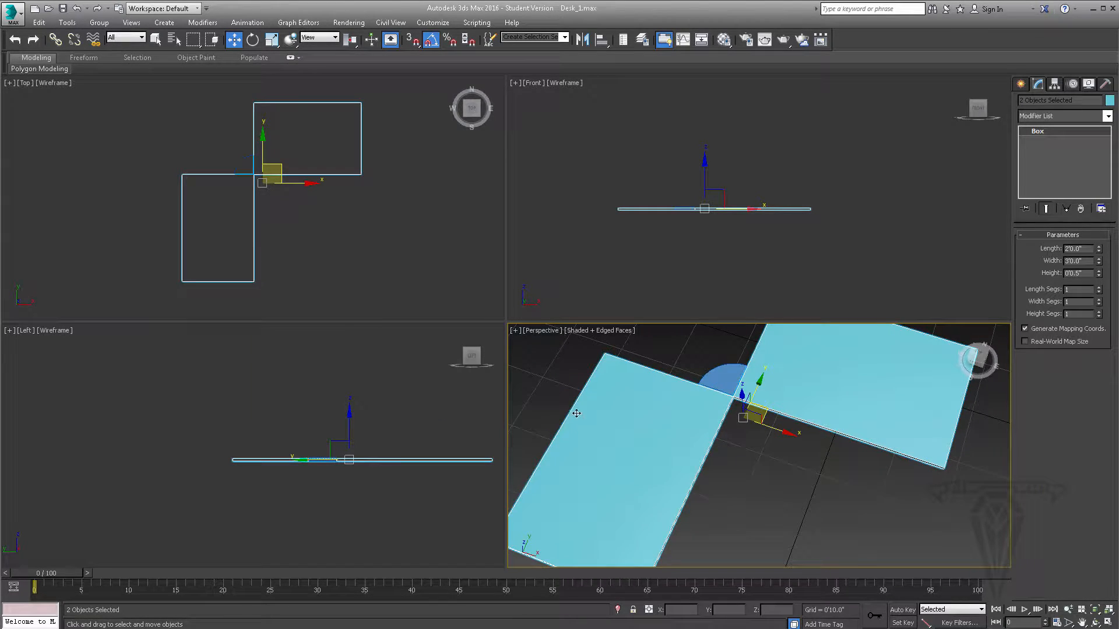
- Change the quarter cylinder's object color to light orange and clear the selection
left_click(723, 376)
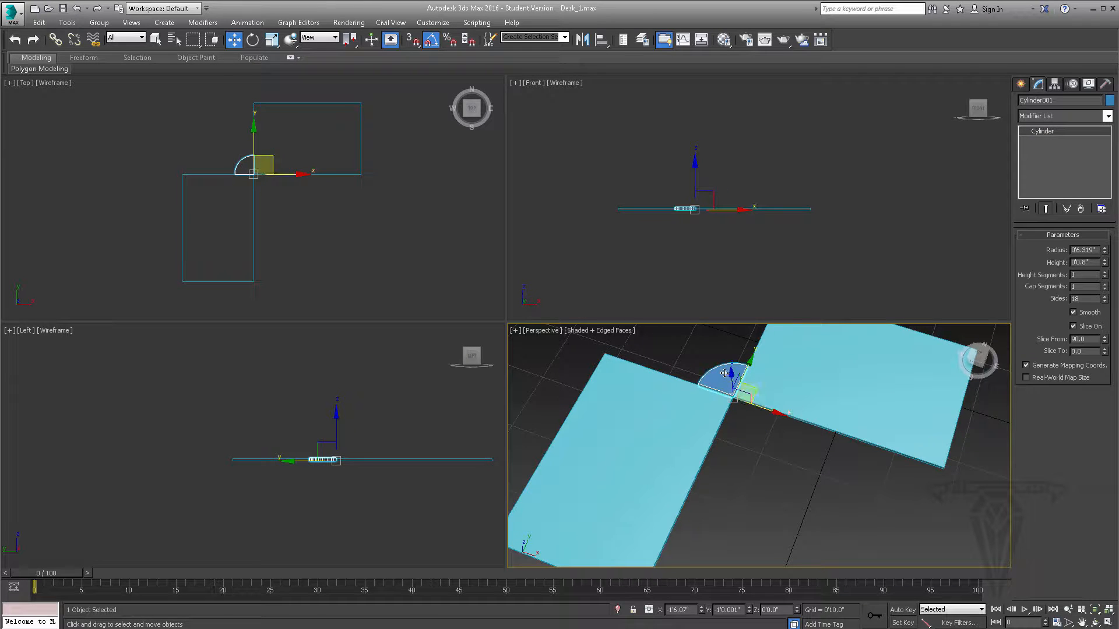
left_click(1109, 101)
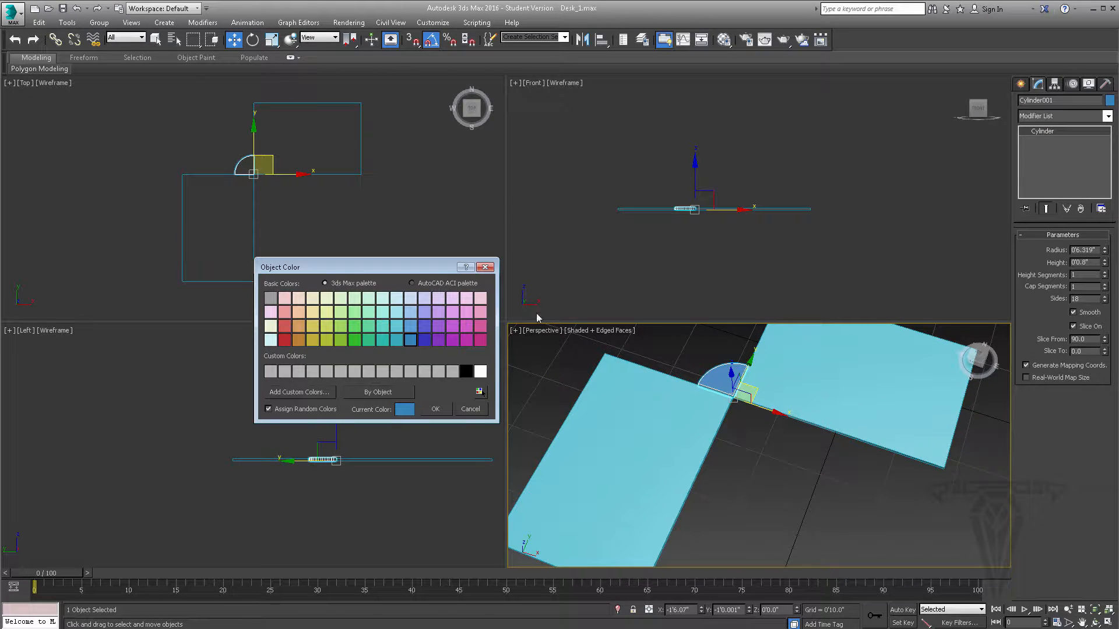
left_click(299, 326)
left_click(435, 409)
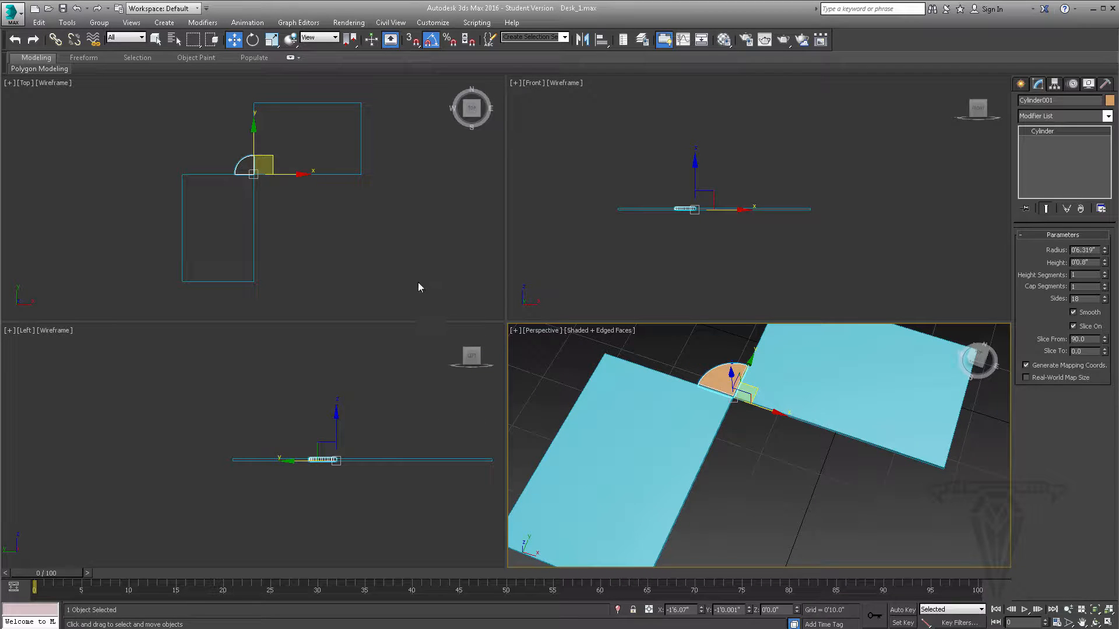
left_click(809, 528)
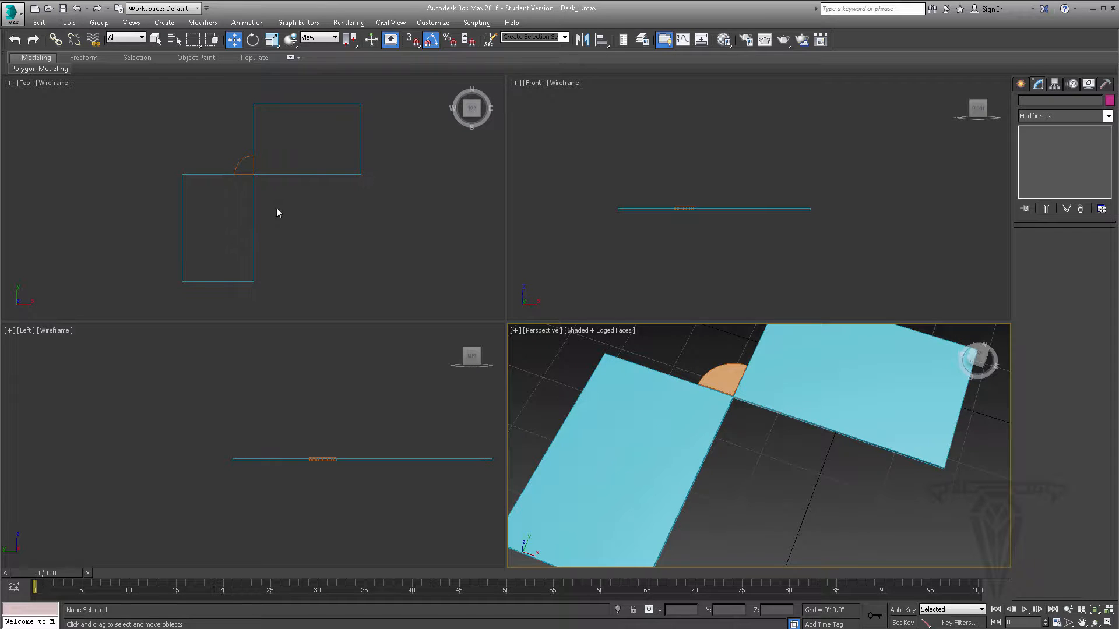
- Rename the orange quarter cylinder between the glass panels to Desk_Wood_C
scroll(213, 148, "up", 5)
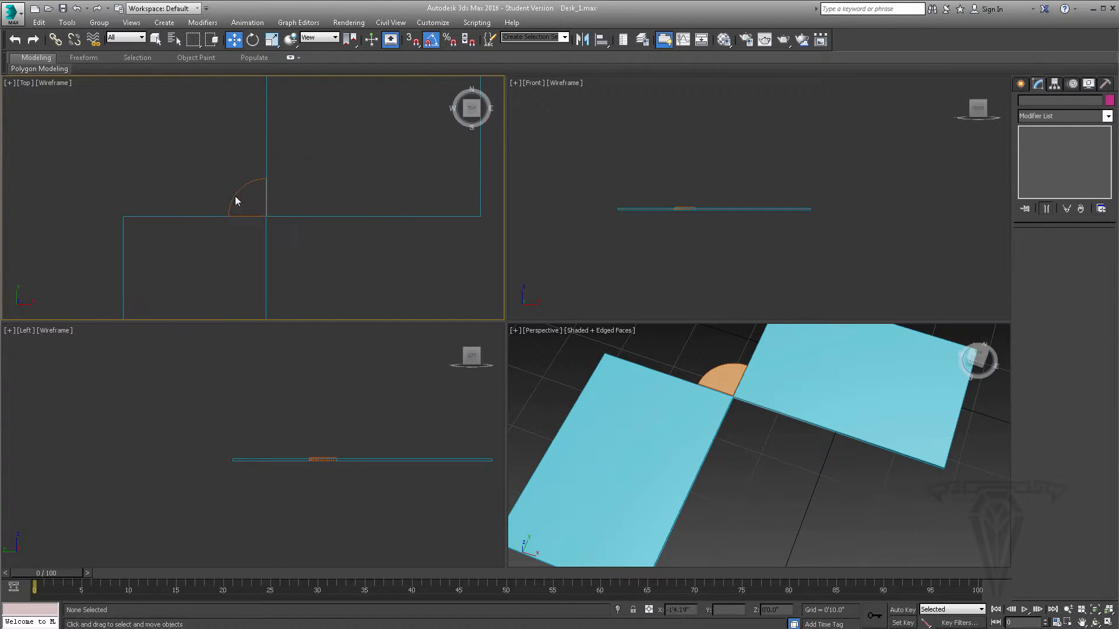
left_click(233, 195)
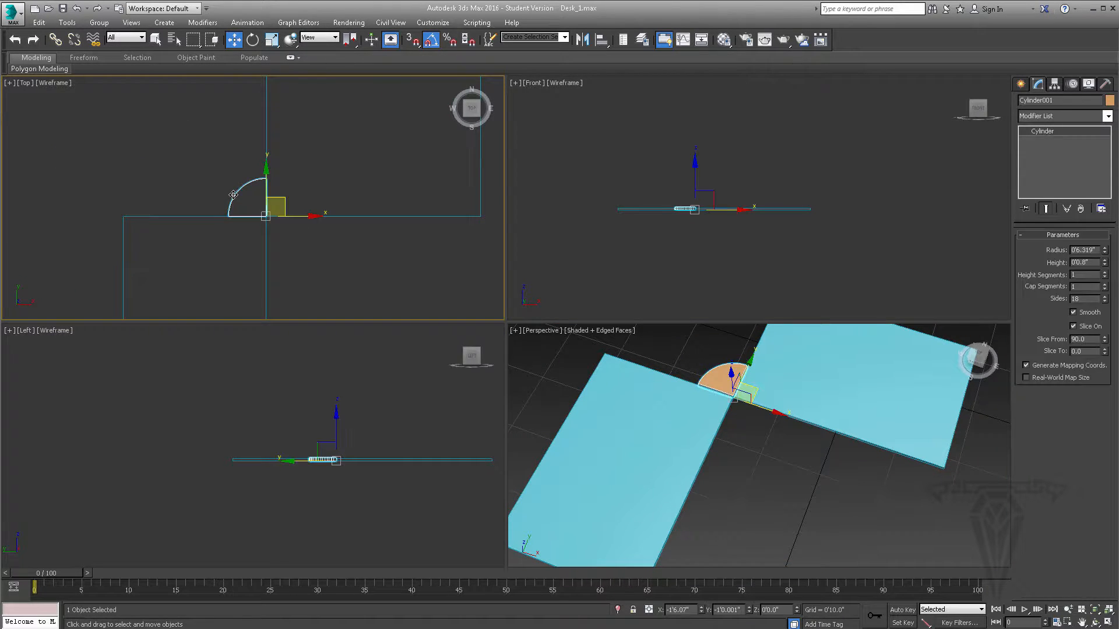
left_click(1070, 101)
type("Desk_Wood_C")
- Set Desk_Wood_C's radius to 2'0.0" so it spans the full width of both glass panels
left_click_drag(1104, 247, 1105, 233)
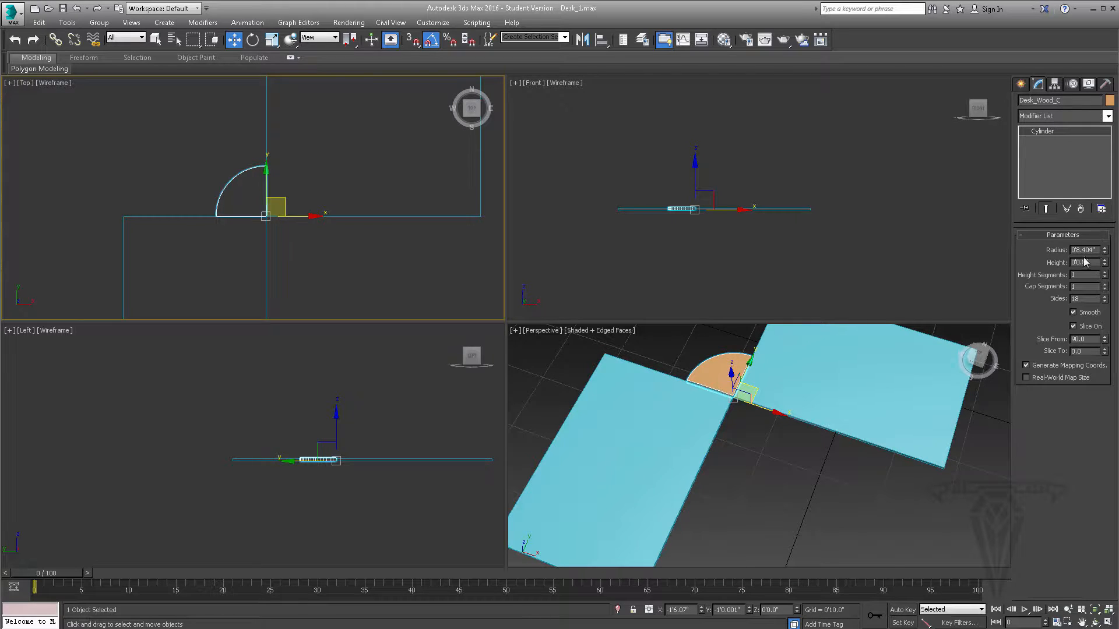
type("20")
key("Return")
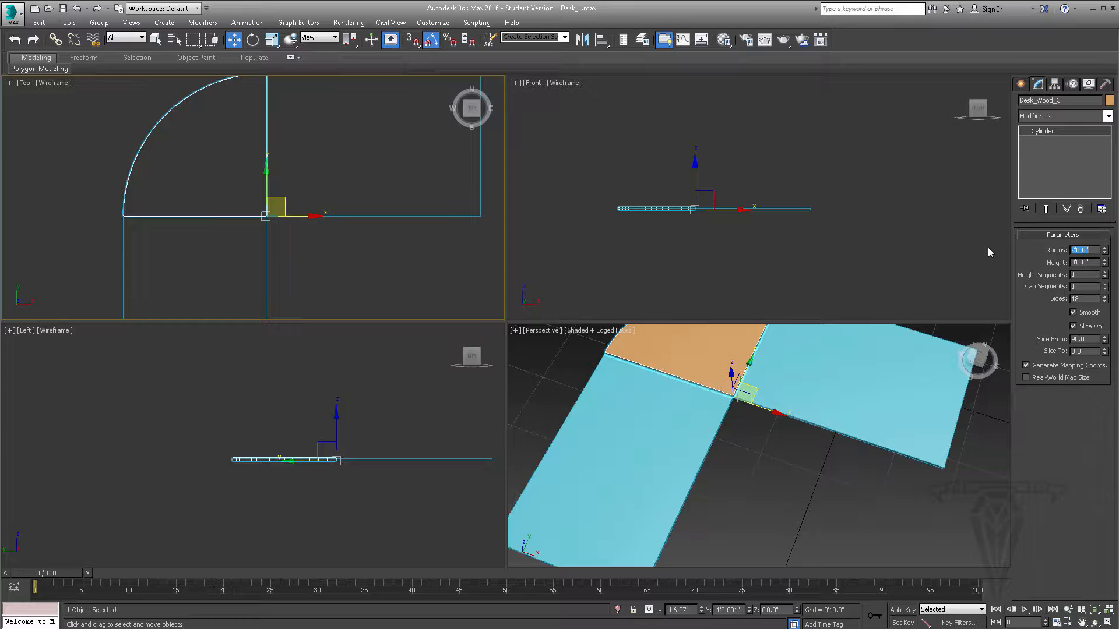
middle_click_drag(856, 385, 716, 411, "alt")
scroll(346, 243, "down", 6)
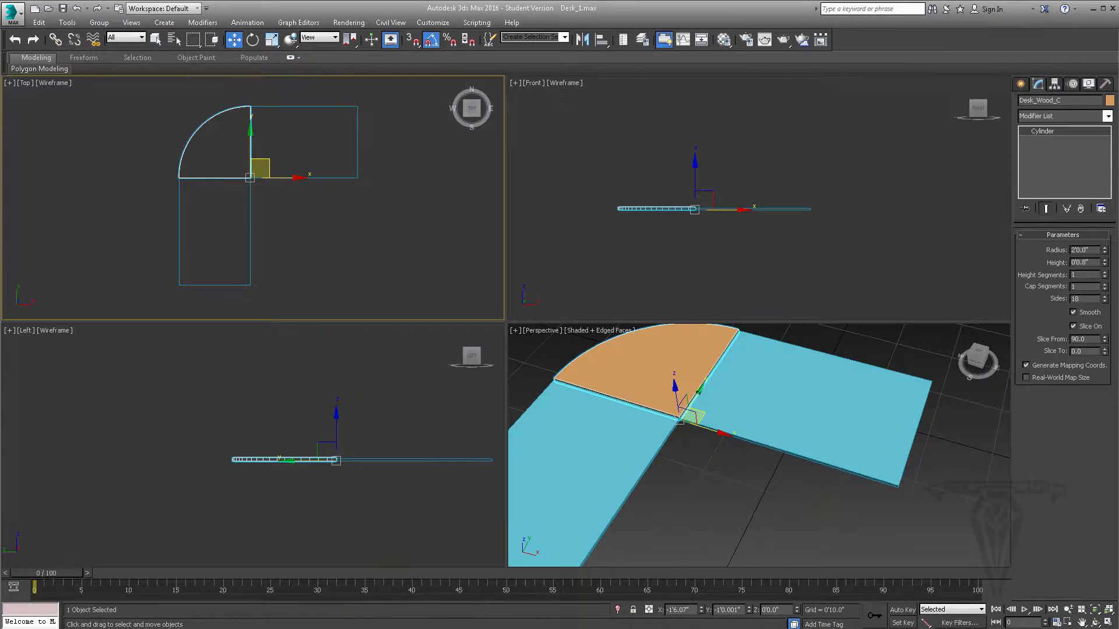
- Check the desk reference photo and clone Desk_Glass_1 along X to about 1'5.321" as a copy named Desk_Wood_2in_1
left_click(721, 628)
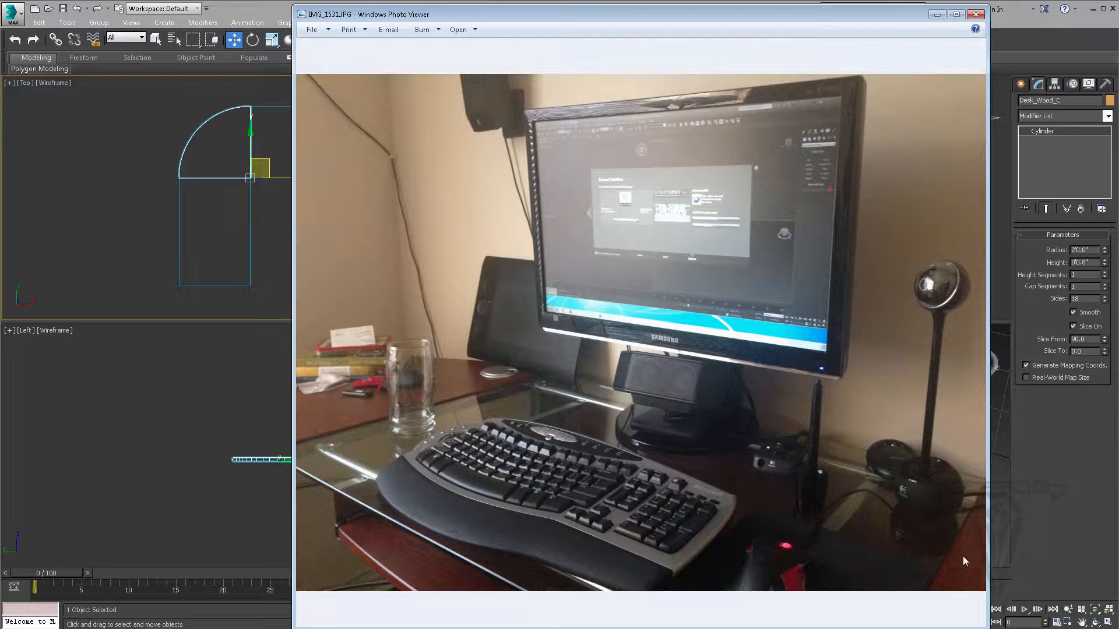
left_click(936, 15)
scroll(354, 179, "up", 3)
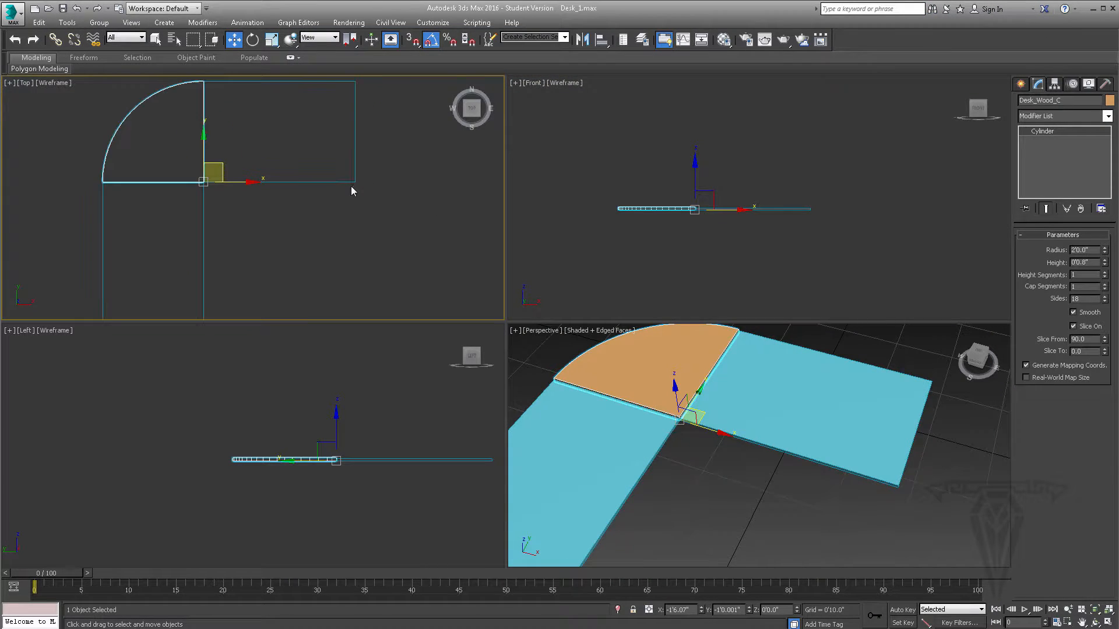
left_click(355, 156)
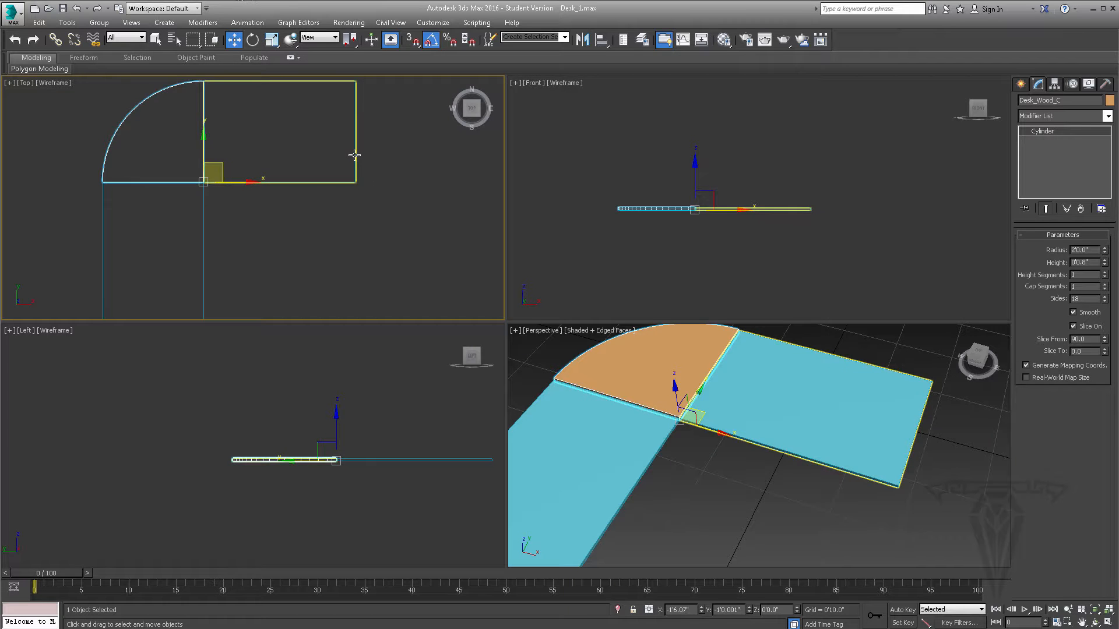
mouse_move(310, 132)
left_mouse_down()
mouse_move(310, 166)
mouse_move(383, 166)
left_mouse_up()
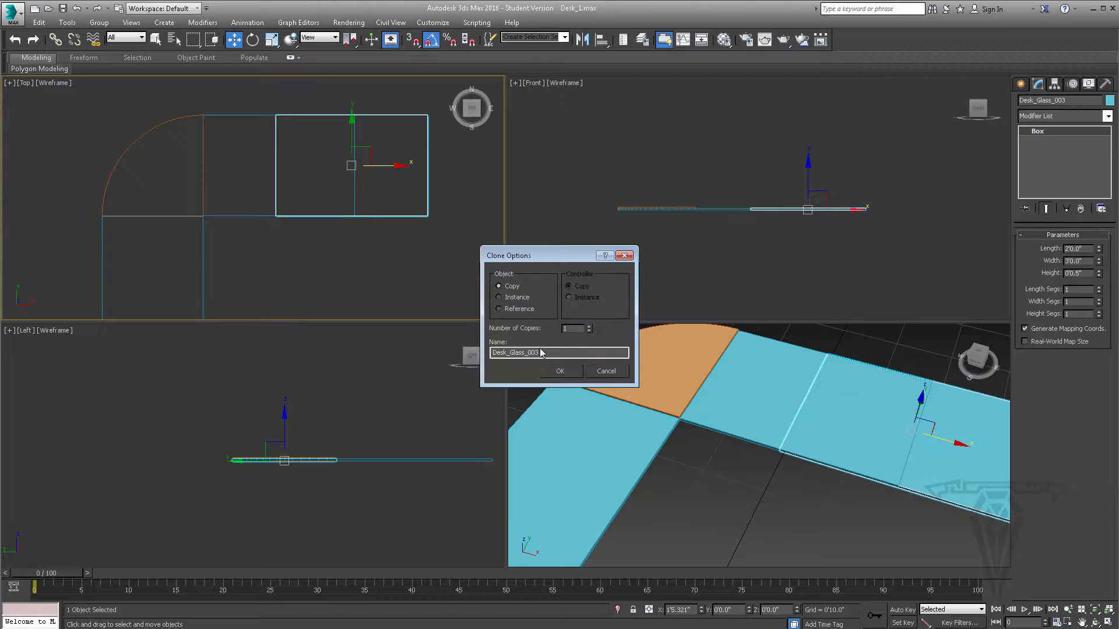
left_click_drag(540, 353, 457, 353)
type("Desk_Wood_2in_1")
left_click(561, 370)
- Shift Desk_Wood_2in_1 to about X 1'6.393" in the Top view and set its width to 0'2.0"
middle_click_drag(414, 230, 373, 218)
scroll(373, 218, "up", 3)
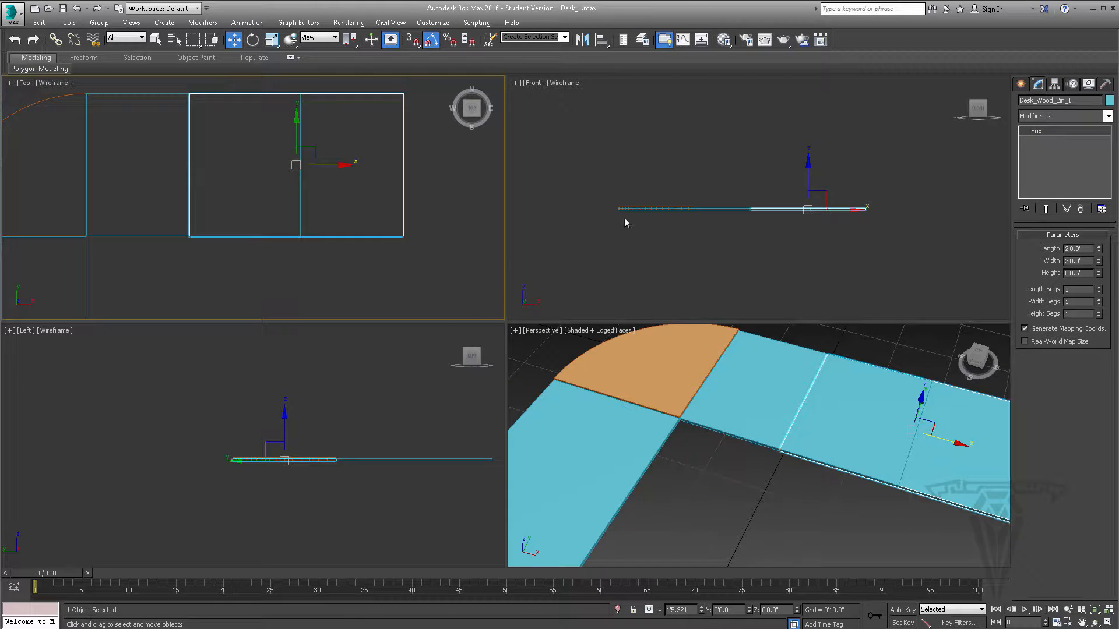
left_click_drag(333, 165, 340, 165)
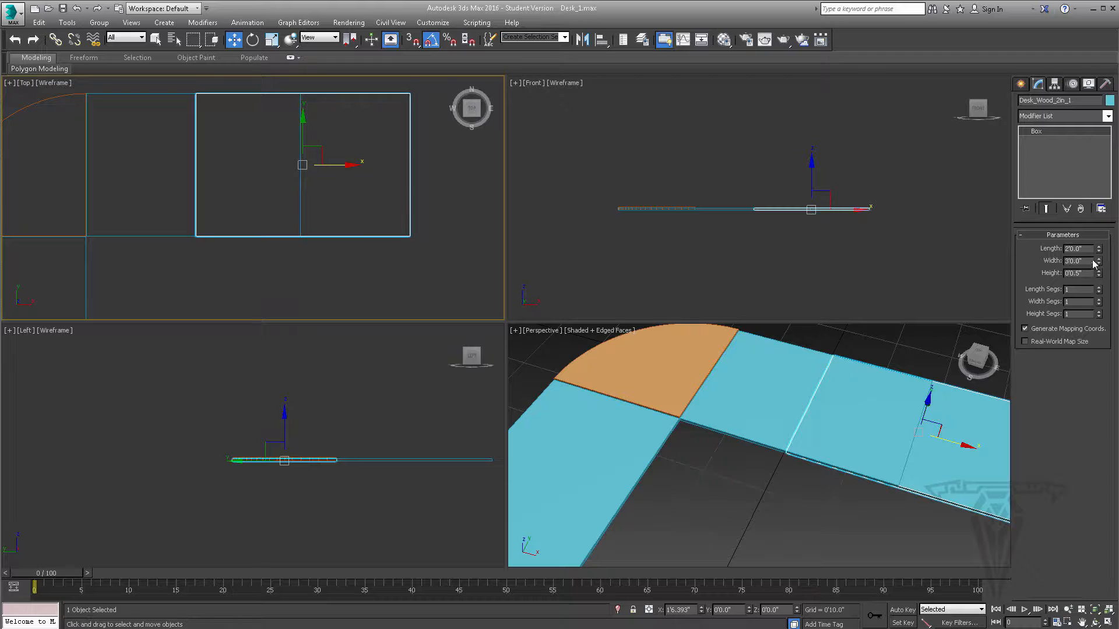
double_click(1072, 261)
left_click_drag(1078, 260, 1046, 263)
key("BackSpace")
key("Return")
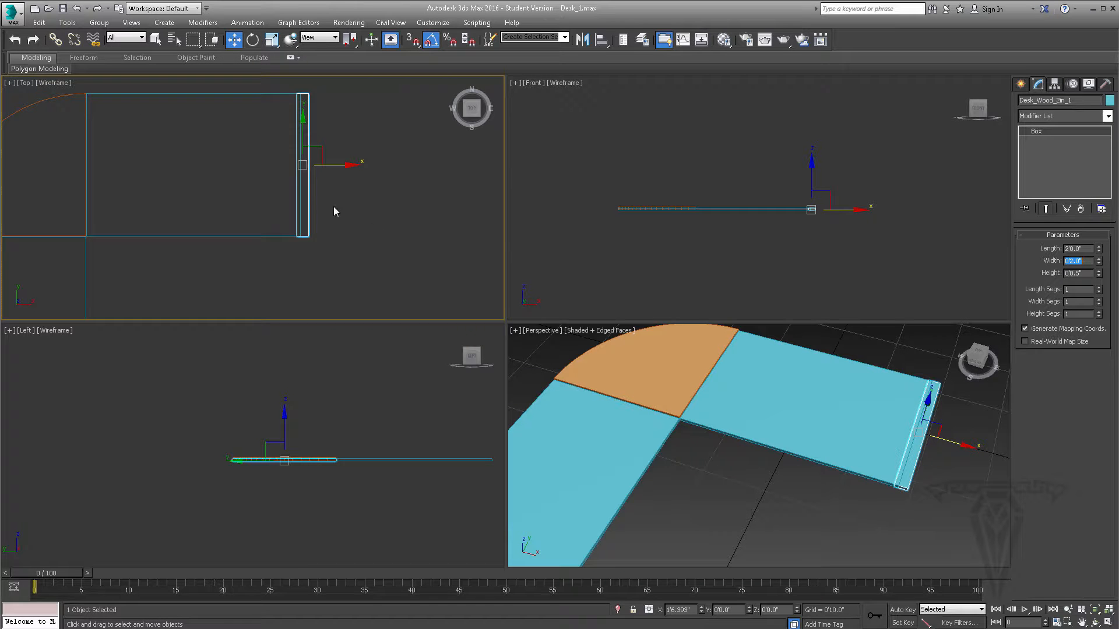
- Move Desk_Wood_2in_1 along X against the outer end of Desk_Glass_1, at about X 1'7.102"
scroll(331, 196, "up", 6)
middle_click_drag(310, 150, 317, 180)
left_click_drag(304, 179, 316, 179)
scroll(310, 180, "up", 3)
middle_click_drag(254, 170, 304, 195)
left_click_drag(330, 200, 330, 200)
scroll(330, 199, "down", 8)
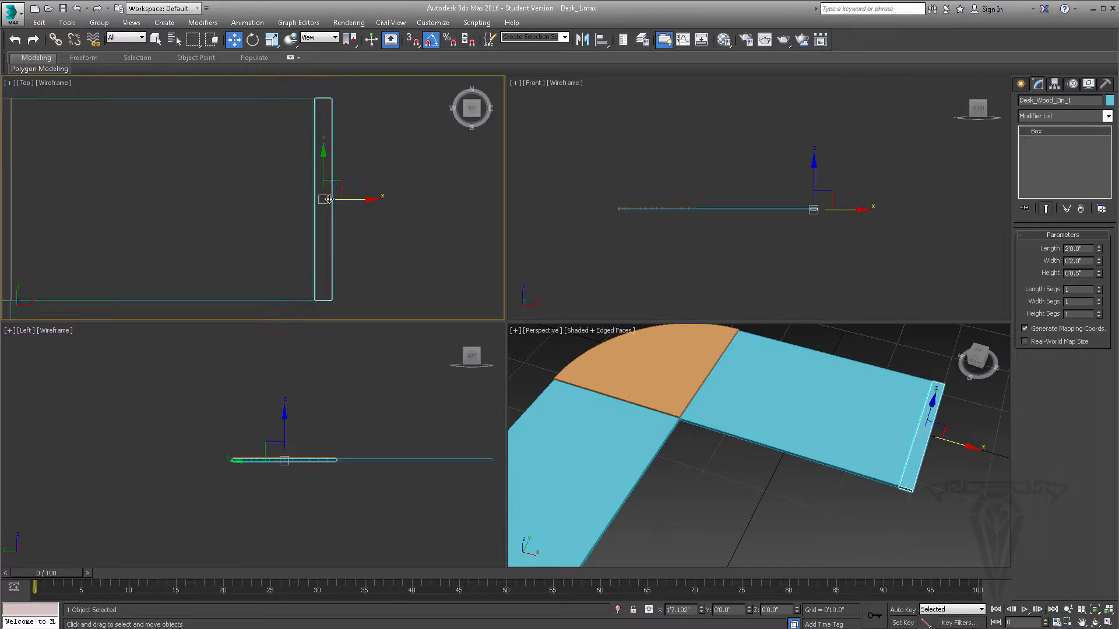
middle_click_drag(294, 198, 322, 189)
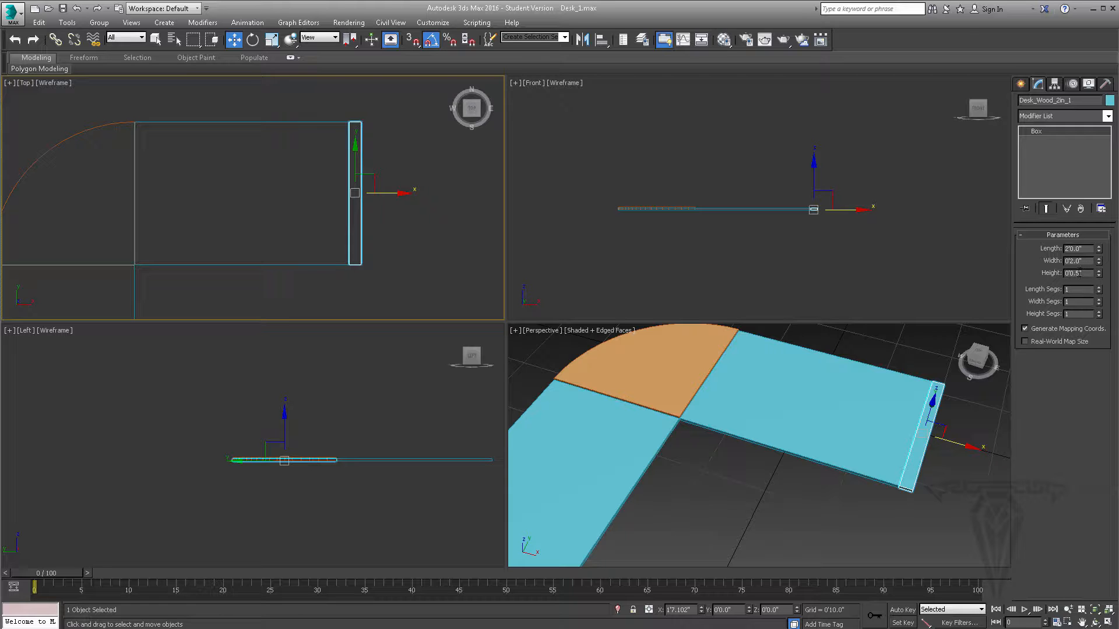
- Set Desk_Wood_2in_1's height to 0.8"
double_click(1076, 273)
type("0.8")
key("Return")
- Change Desk_Wood_2in_1's object color to the light orange of the corner piece and clear the selection
scroll(759, 355, "down", 5)
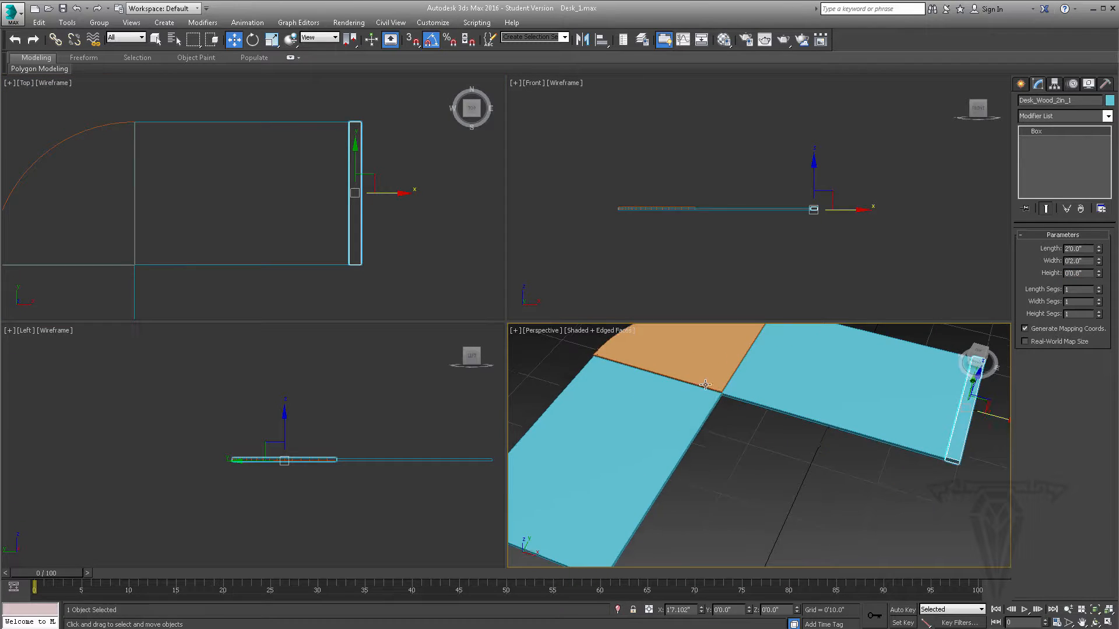
left_click(1109, 100)
left_click(298, 326)
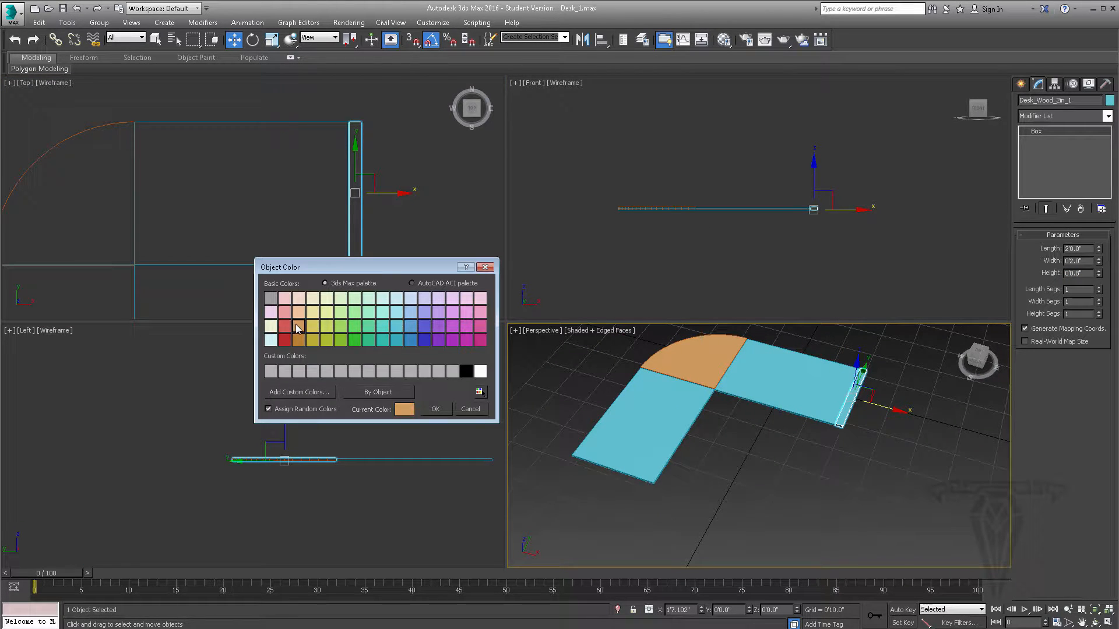
left_click(435, 409)
scroll(204, 163, "down", 3)
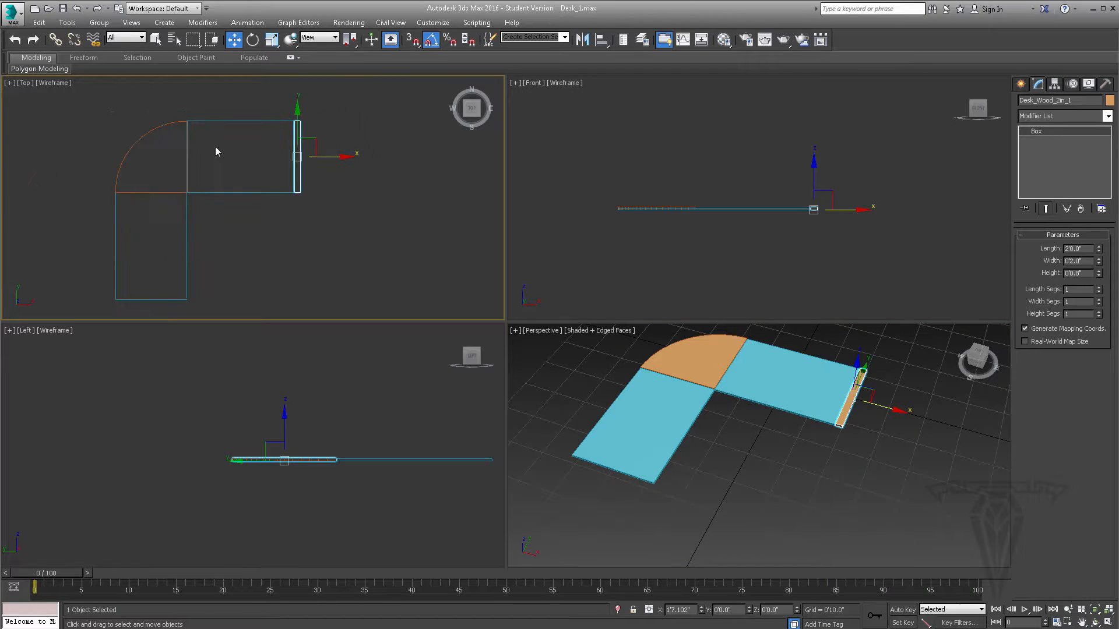
left_click(256, 257)
- Clone Desk_Wood_2in_1 along X to about -0'9.55" as an instance named Desk_Wood_2in_2
left_click(297, 187)
middle_click_drag(267, 230, 324, 219)
left_click_drag(394, 149, 308, 150, "shift")
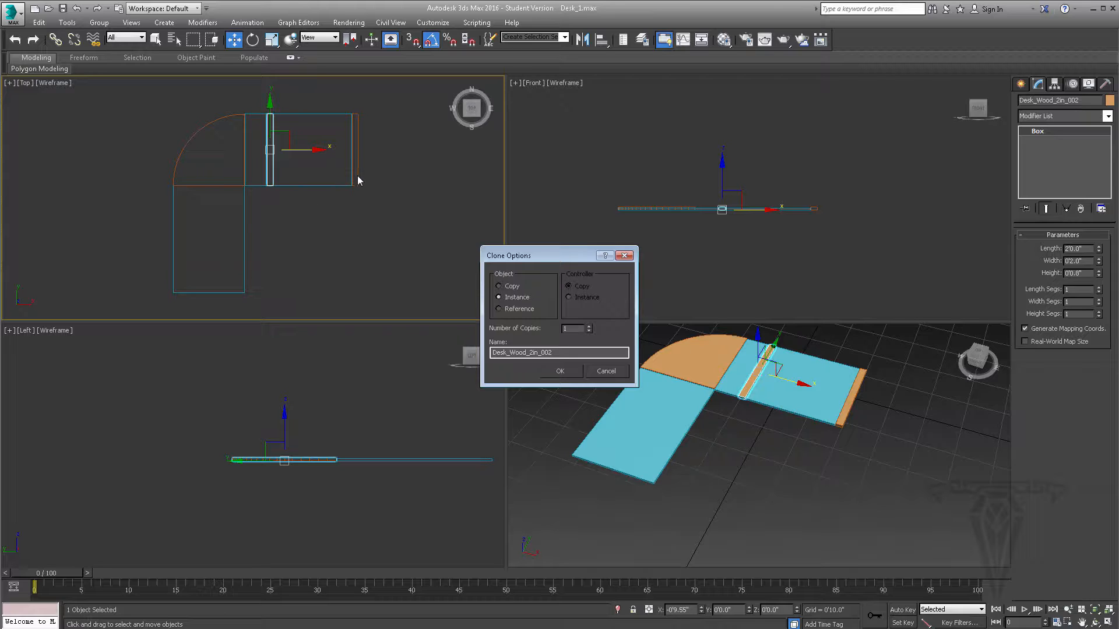
left_click_drag(553, 353, 541, 354)
key("Return")
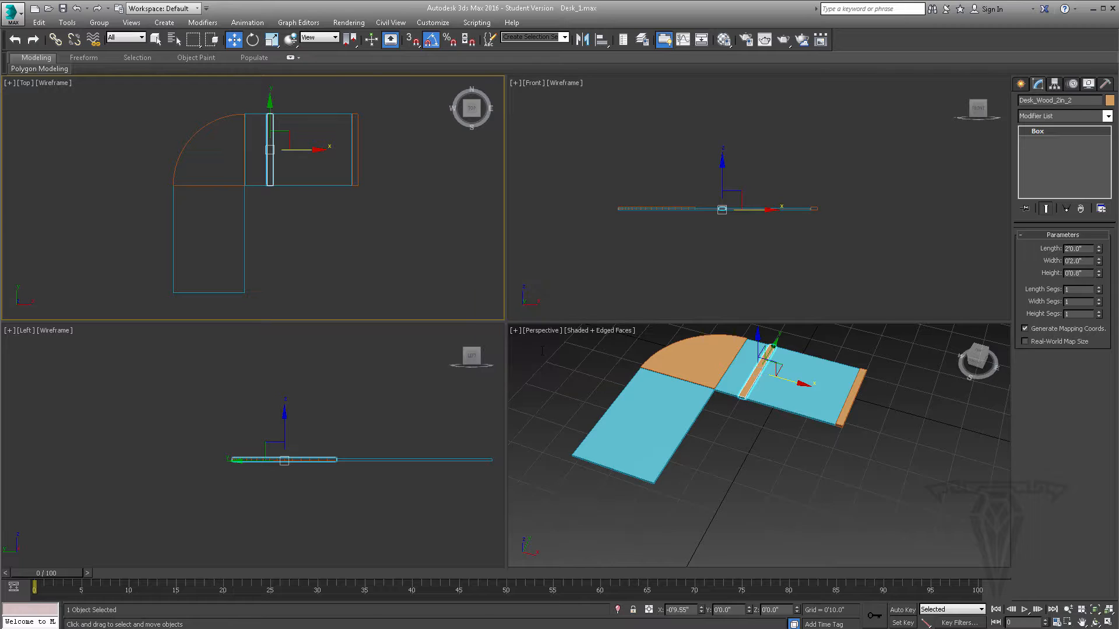
- Rotate Desk_Wood_2in_2 90 degrees about Z in the Top view and return to the Move tool
left_click(252, 40)
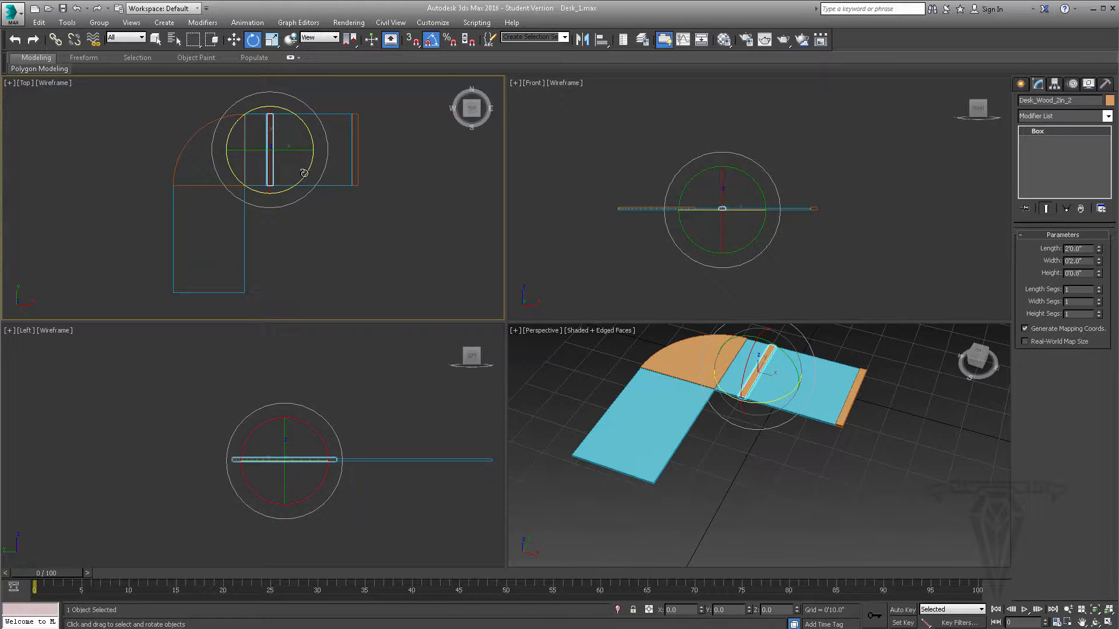
left_click_drag(304, 172, 305, 114)
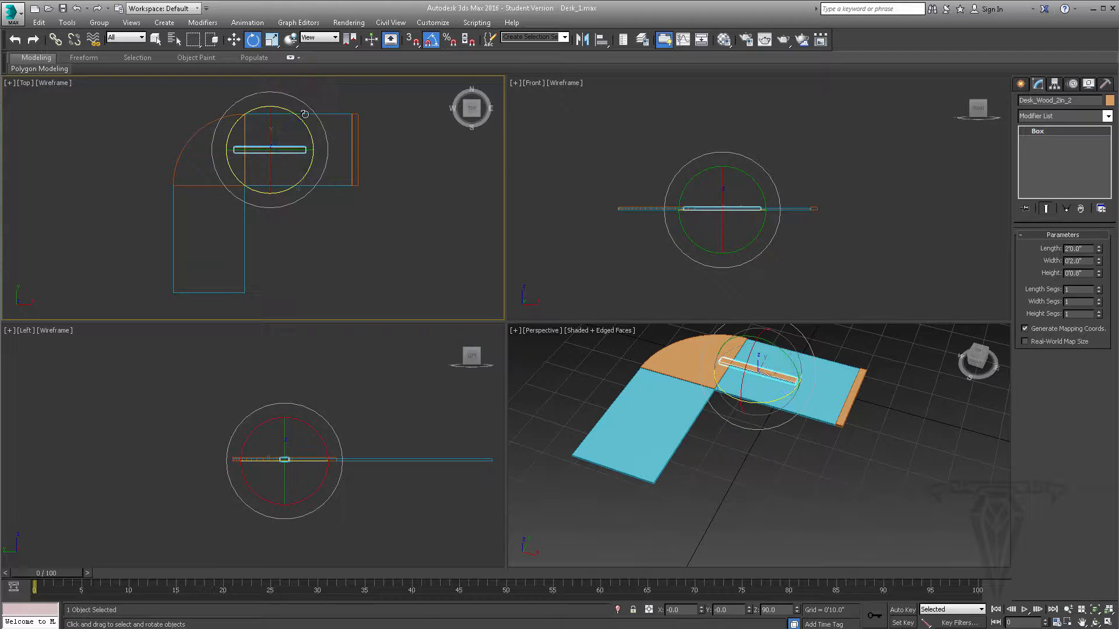
left_click(235, 40)
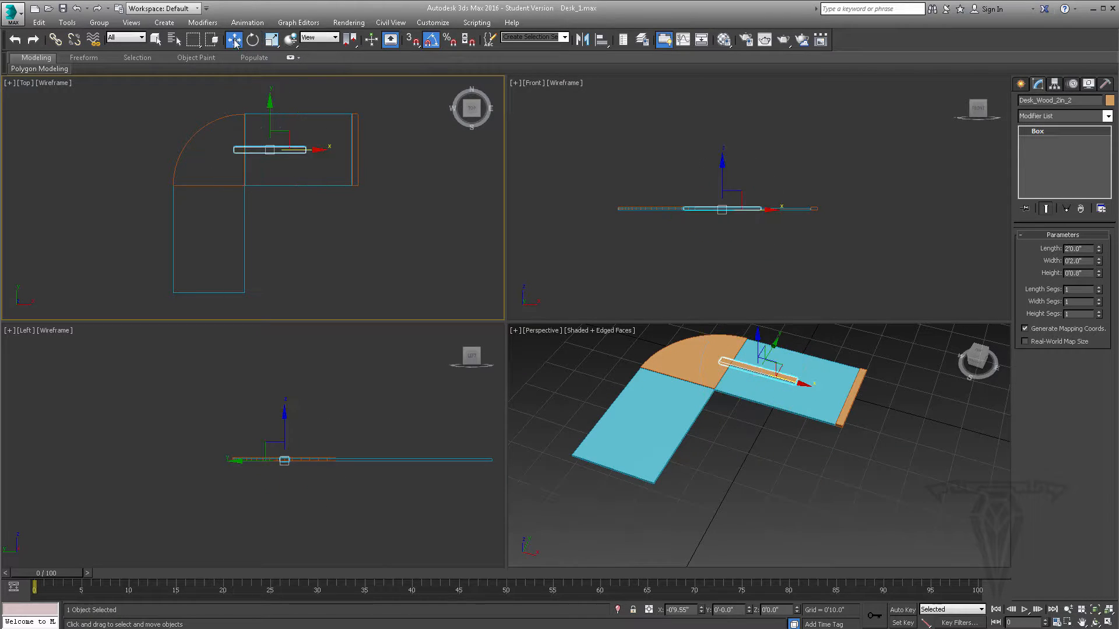
- Align Desk_Wood_2in_2 to Desk_Glass_2, pivot point to pivot point, in X, Y and Z position
left_click(602, 46)
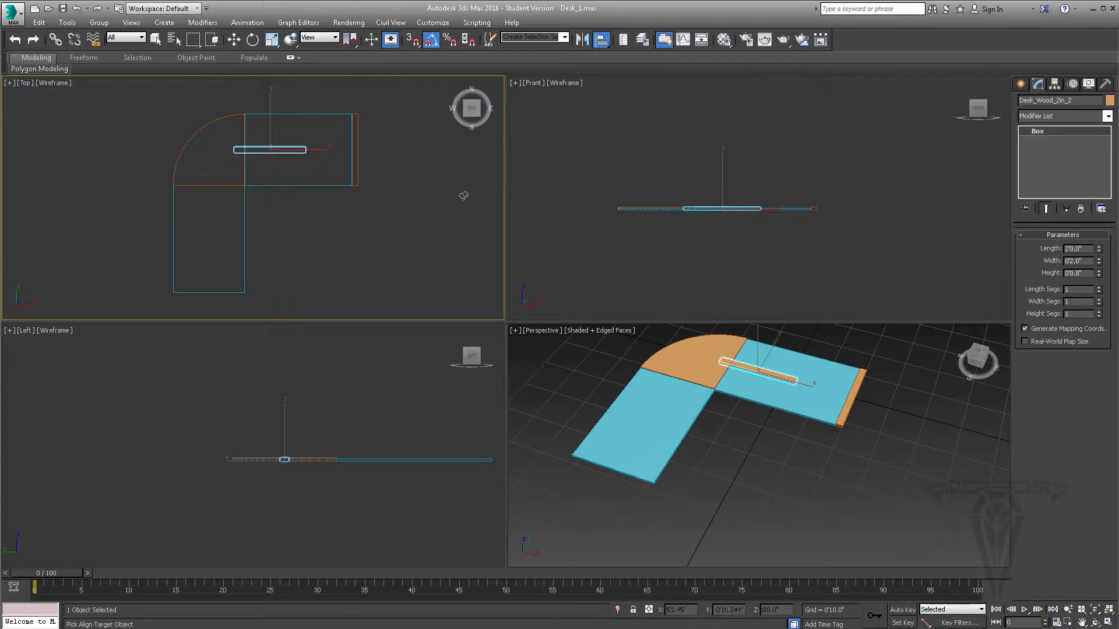
left_click(647, 418)
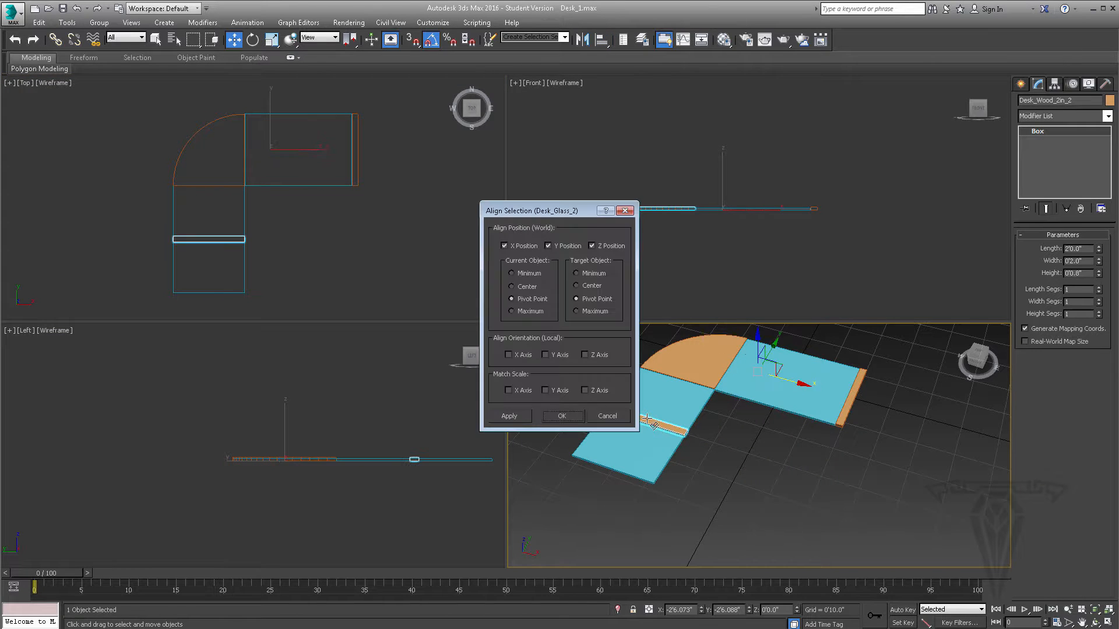
left_click_drag(572, 211, 508, 210)
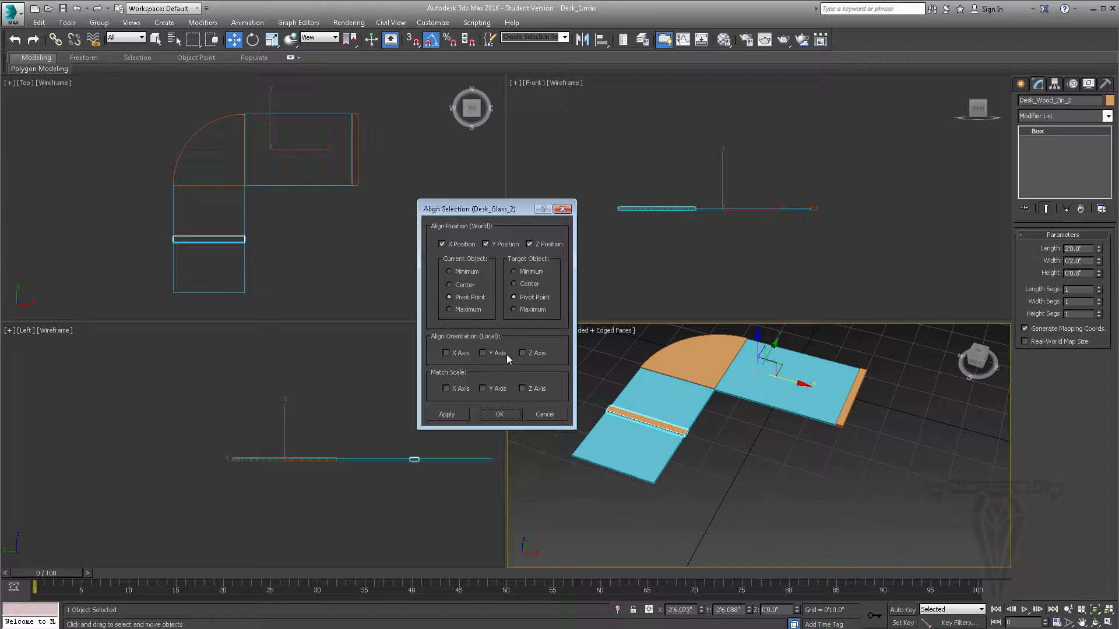
- Accept the alignment and move Desk_Wood_2in_2 in Y to the open end of the glass panel, at about -4'1.19"
left_click(509, 414)
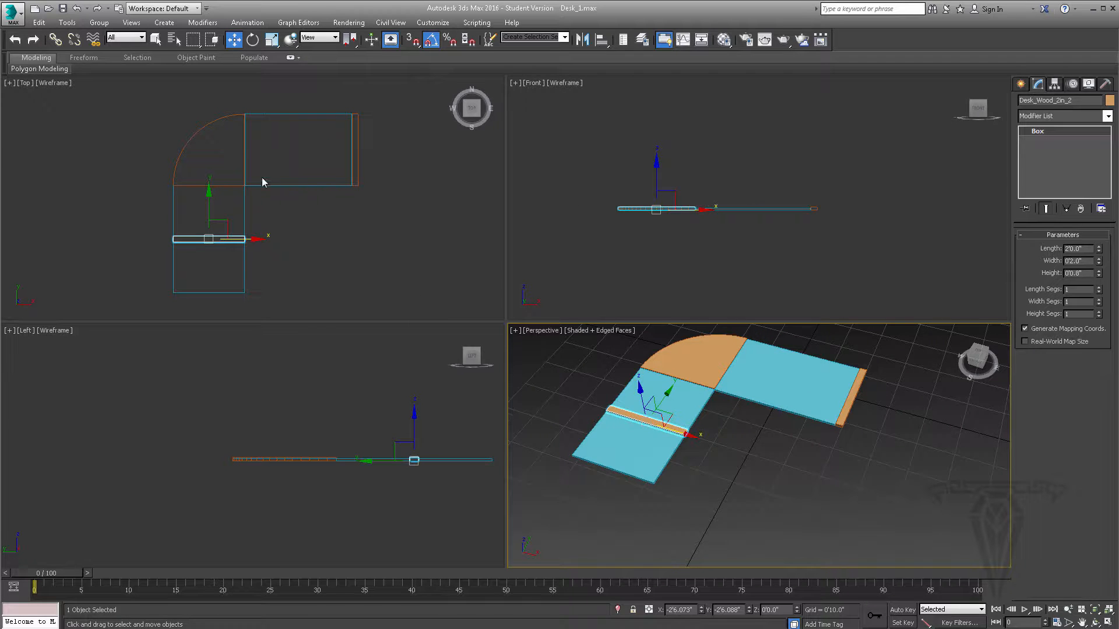
left_click_drag(208, 195, 211, 250)
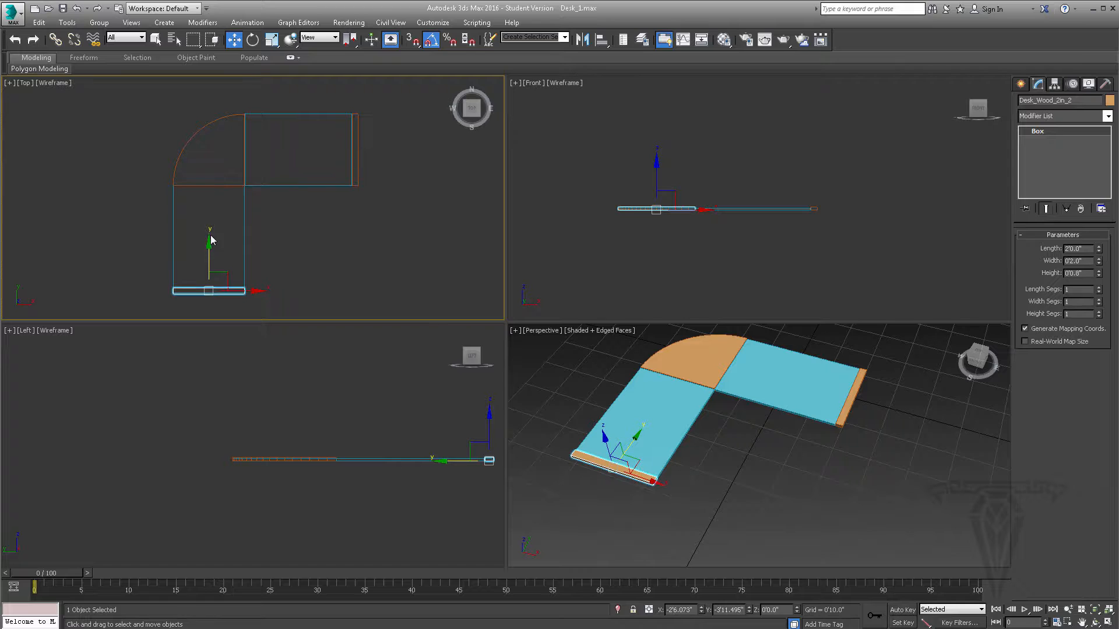
middle_click_drag(207, 254, 227, 187)
scroll(227, 186, "up", 2)
scroll(222, 220, "up", 2)
middle_click_drag(237, 234, 249, 151)
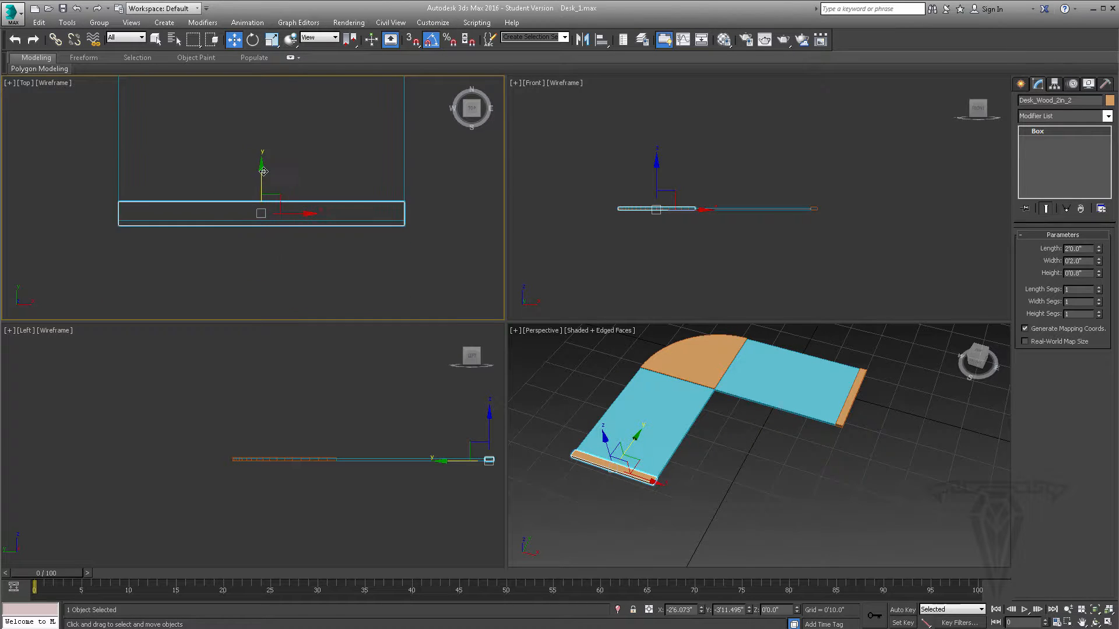
scroll(262, 169, "up", 1)
left_click_drag(261, 185, 259, 236)
scroll(264, 213, "up", 2)
middle_click_drag(422, 204, 265, 187)
scroll(264, 186, "down", 3)
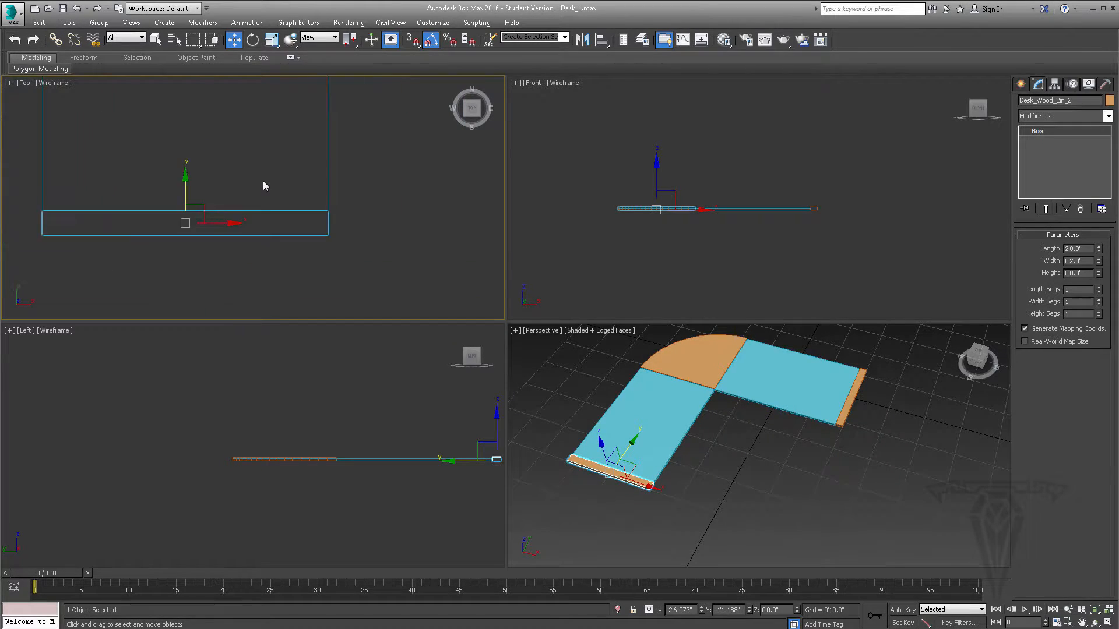
scroll(264, 185, "down", 3)
middle_click_drag(245, 230, 292, 194)
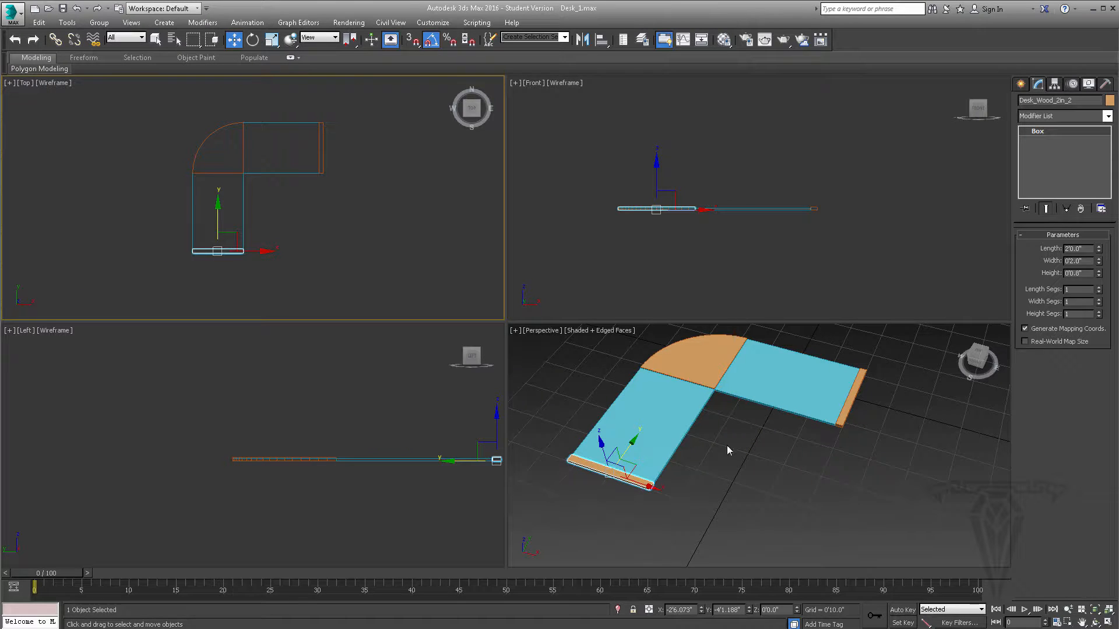
- Lower Desk_Wood_C and both wooden edge strips together to about Z -0'0.225", leaving their tops slightly above the glass
middle_click_drag(727, 450, 690, 461)
left_click(660, 372)
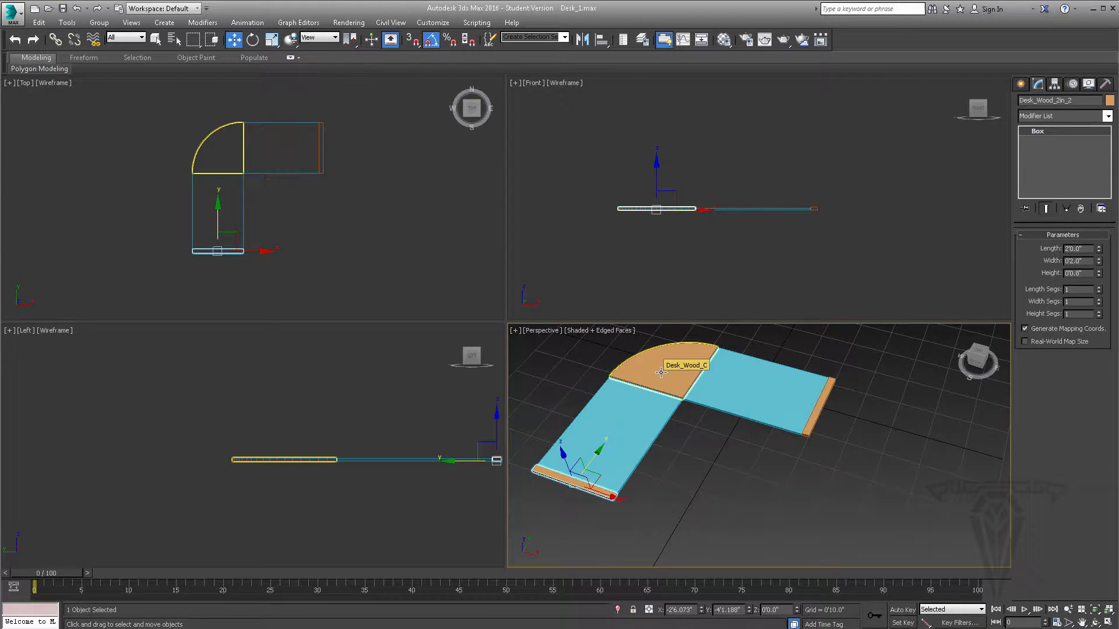
left_click(670, 372, "ctrl")
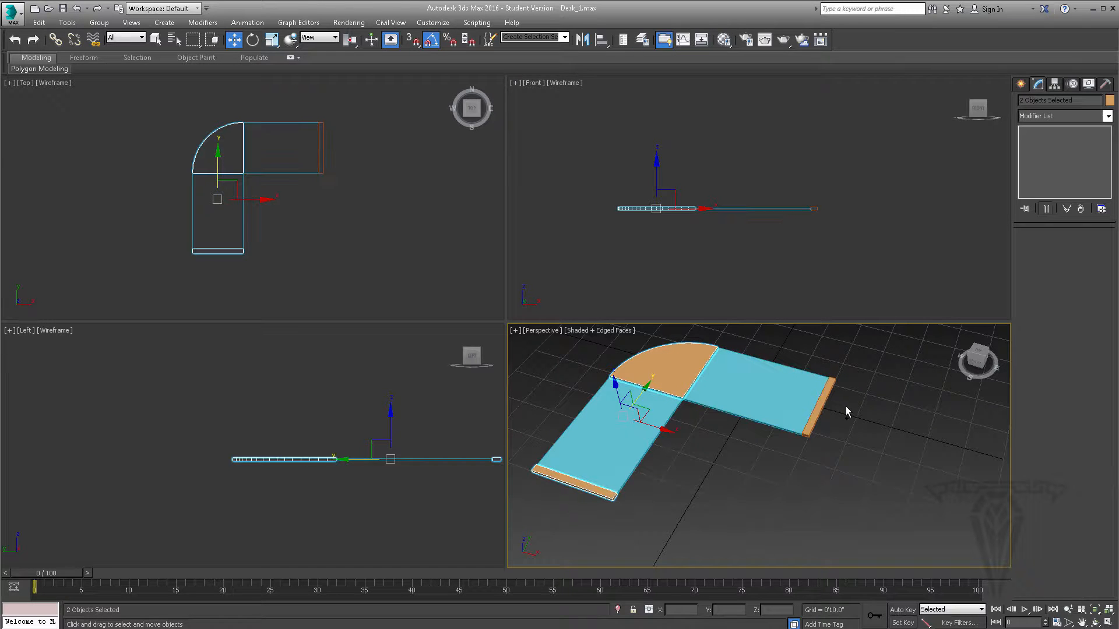
left_click(827, 409, "ctrl")
middle_click_drag(828, 409, 741, 430, "alt")
middle_click_drag(341, 249, 326, 263)
scroll(258, 174, "up", 3)
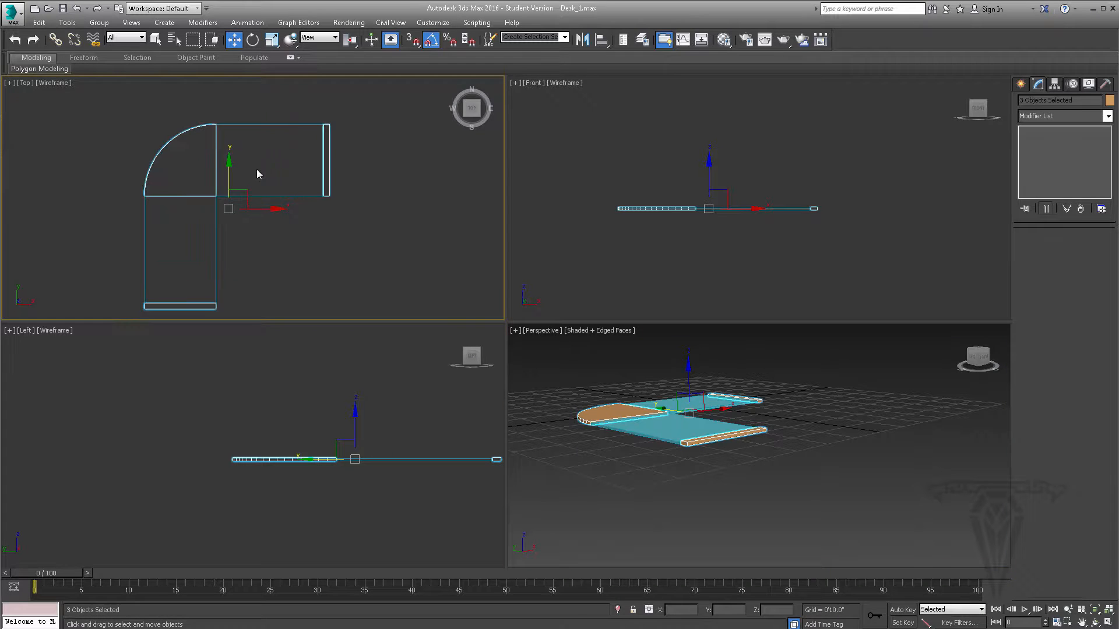
middle_click_drag(636, 437, 640, 457)
middle_click_drag(442, 442, 357, 424)
scroll(383, 438, "up", 4)
scroll(408, 457, "up", 2)
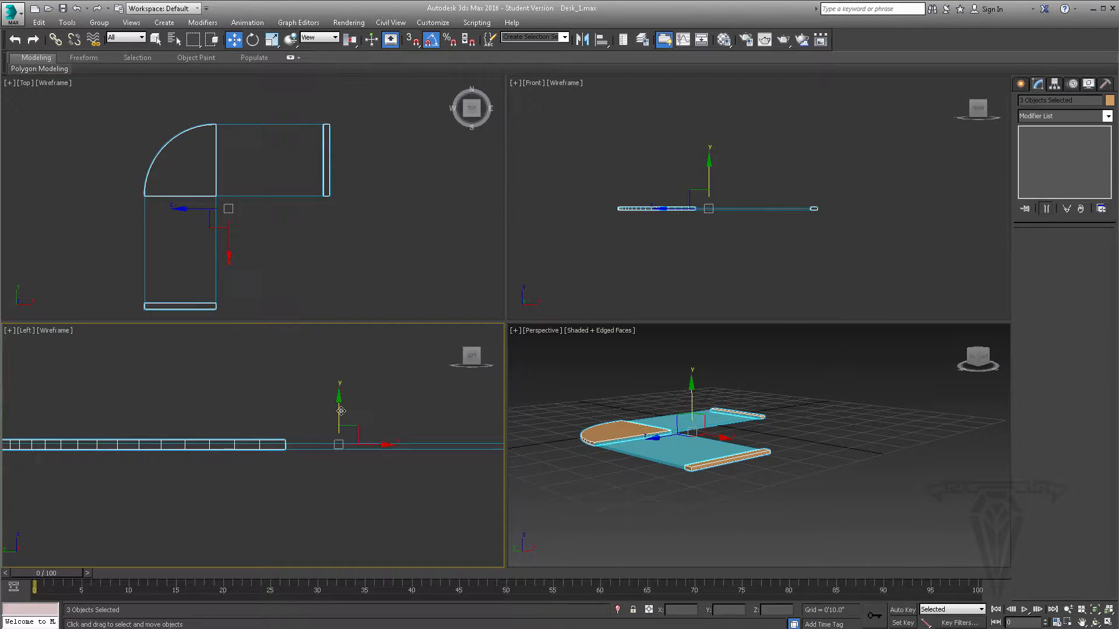
scroll(340, 411, "up", 2)
scroll(337, 429, "up", 2)
left_click_drag(339, 432, 339, 438)
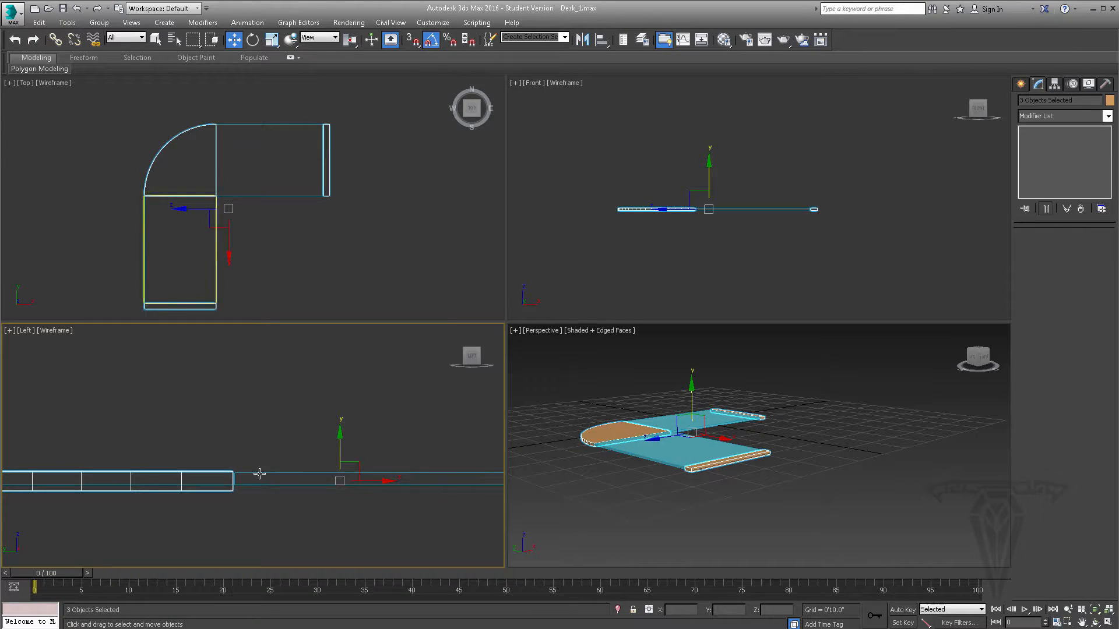
scroll(244, 477, "up", 3)
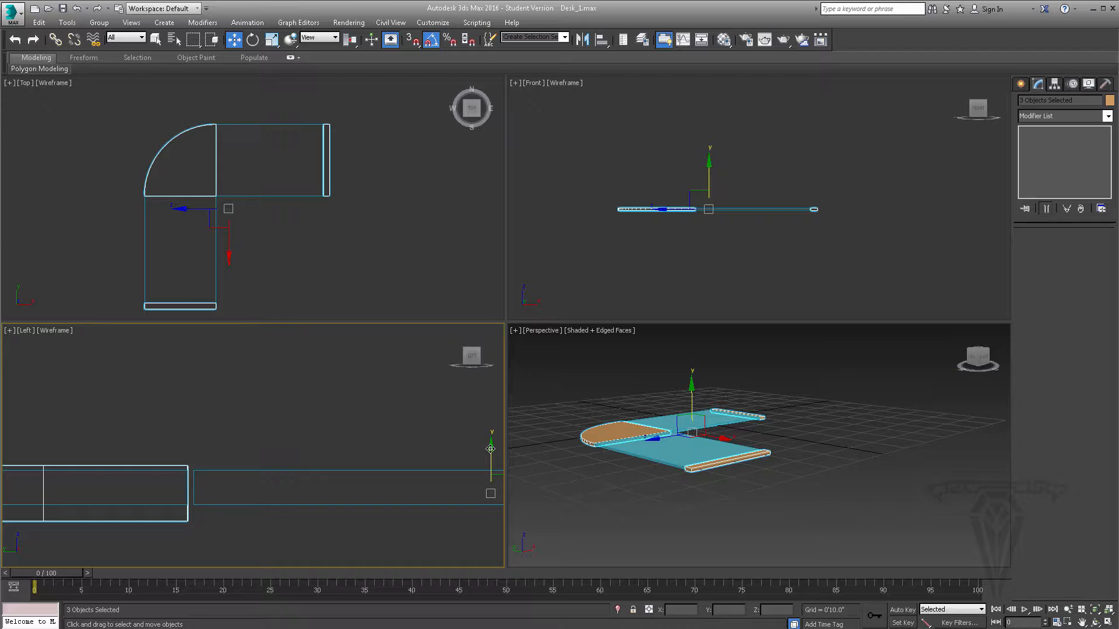
left_click_drag(490, 448, 490, 446)
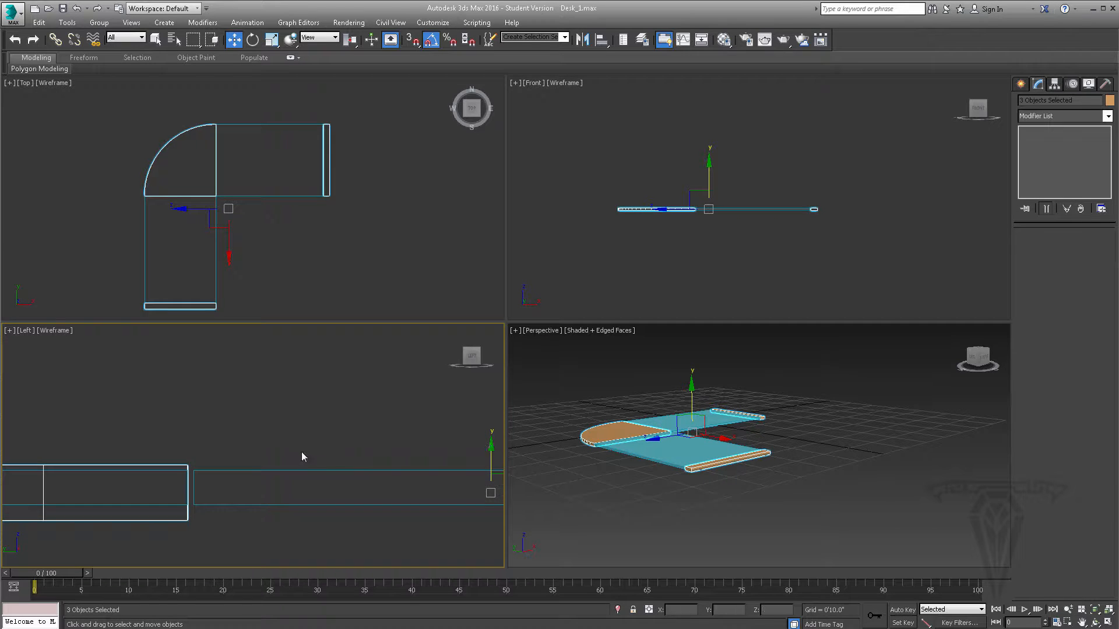
scroll(302, 452, "down", 3)
- Compare the tabletop with the reference photo IMG_1531.JPG, and clear the selection with the Select tool
middle_click_drag(677, 442, 762, 458, "alt")
key("alt+Tab")
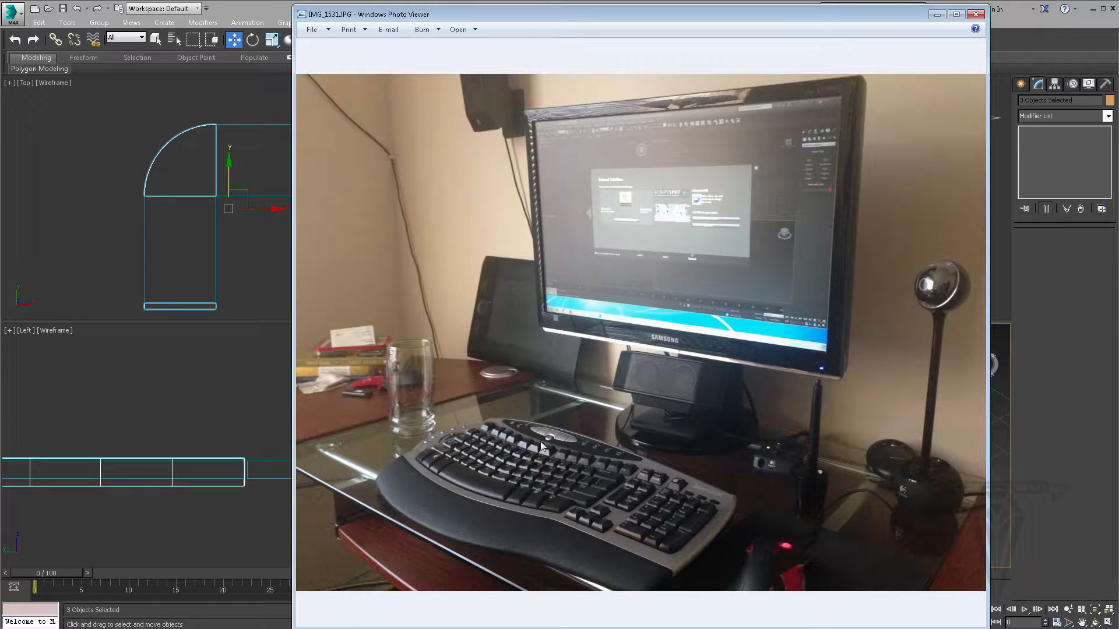
left_click(937, 14)
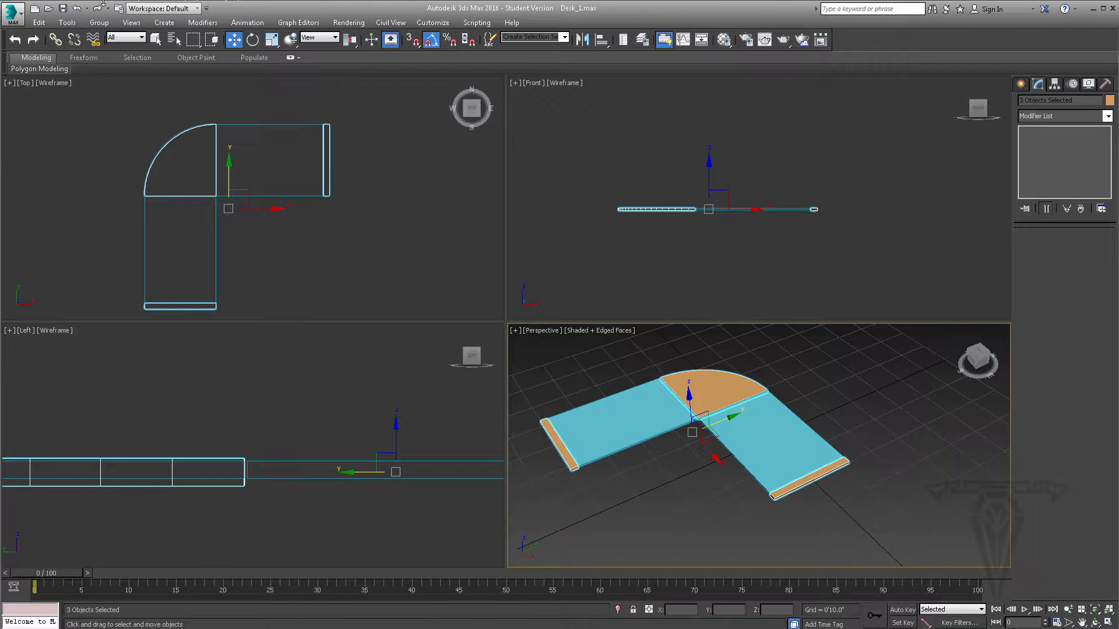
left_click(156, 40)
left_click(408, 628)
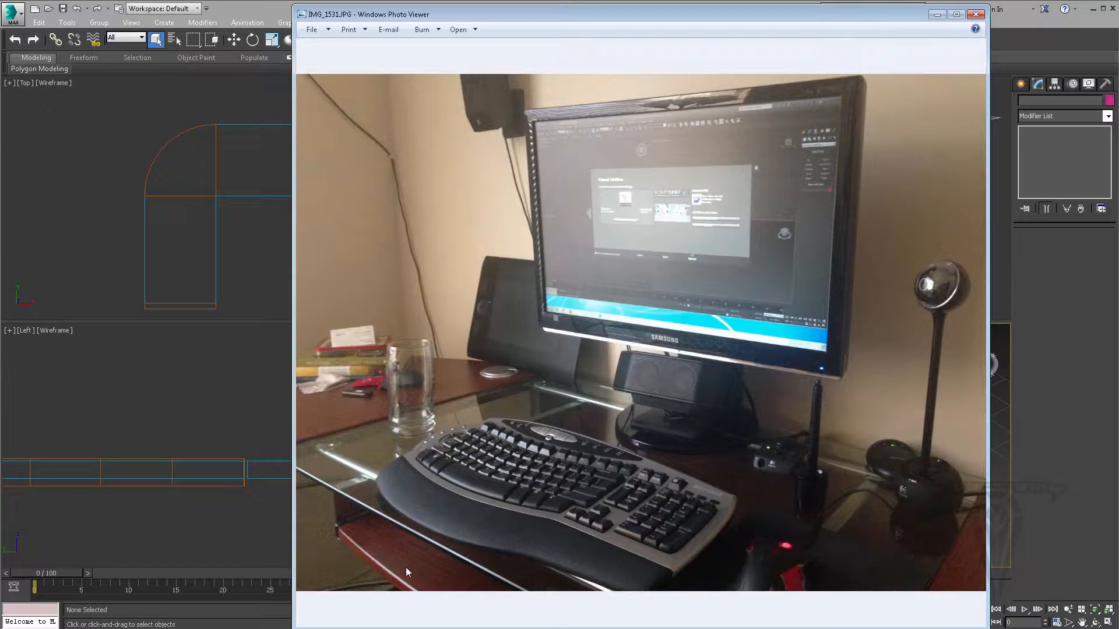
left_click(936, 14)
- Clone Desk_Wood_2in_1 straight down below itself in the Front view as an independent copy named Metal_Bar_S_1
middle_click_drag(817, 491, 846, 469, "alt")
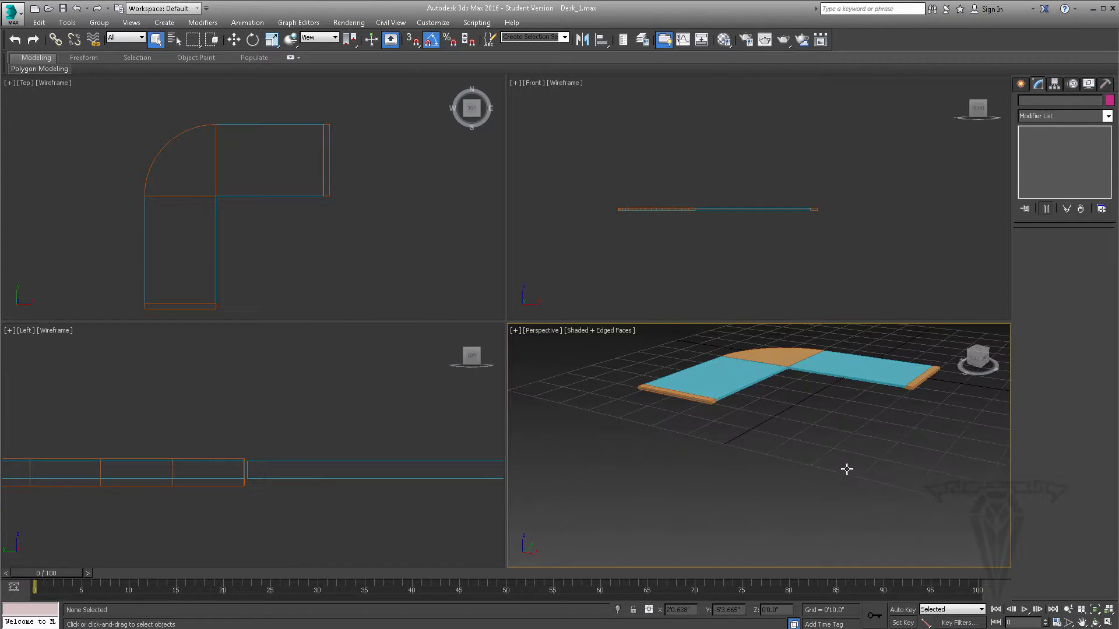
middle_click_drag(927, 404, 896, 435)
scroll(896, 435, "up", 5)
left_click(825, 365)
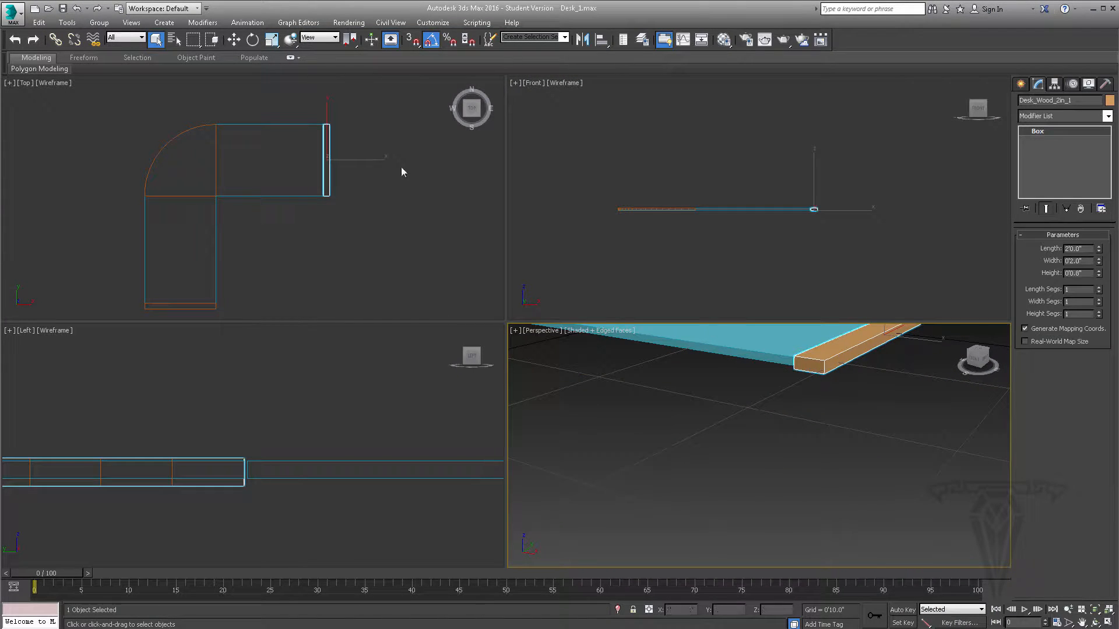
middle_click_drag(844, 183, 801, 196)
scroll(795, 200, "up", 4)
key("z")
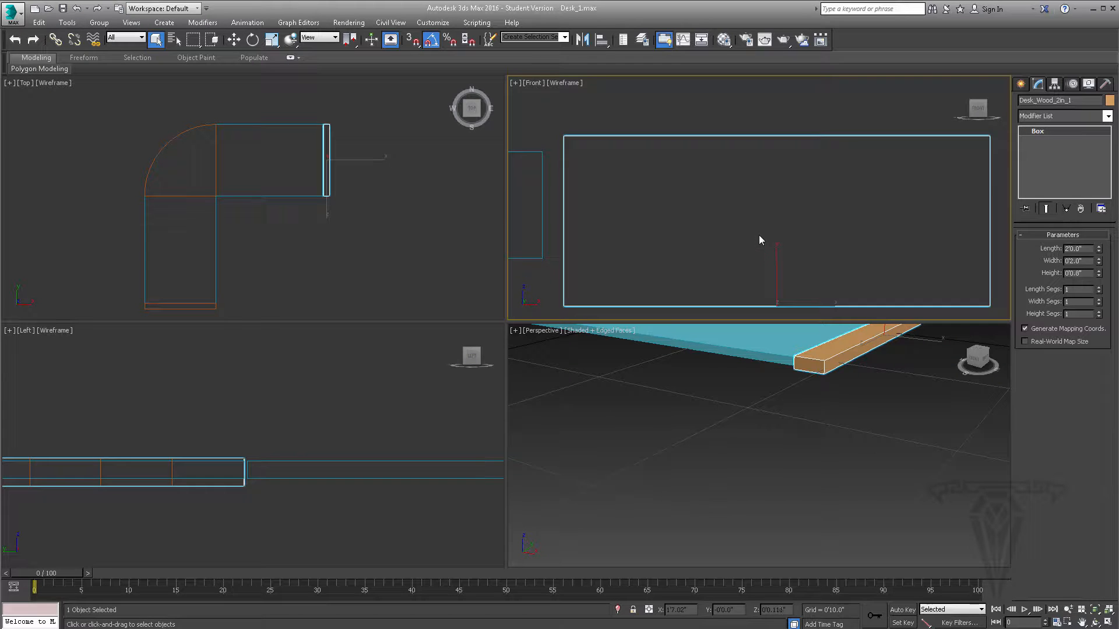
middle_click_drag(726, 230, 708, 220)
scroll(708, 221, "down", 2)
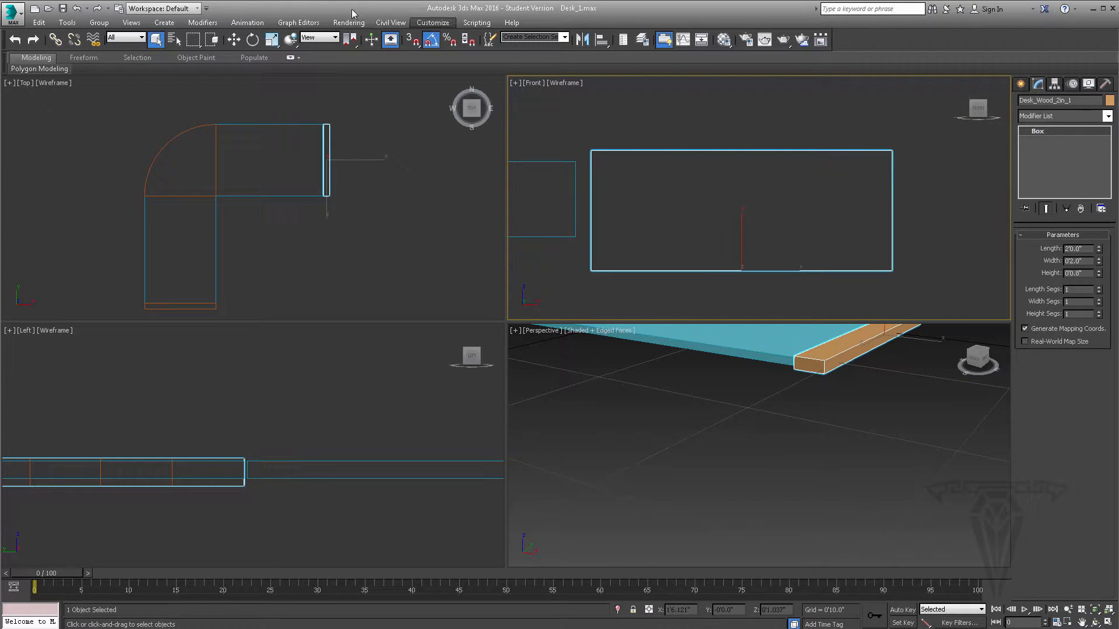
left_click(233, 39)
scroll(751, 204, "down", 2)
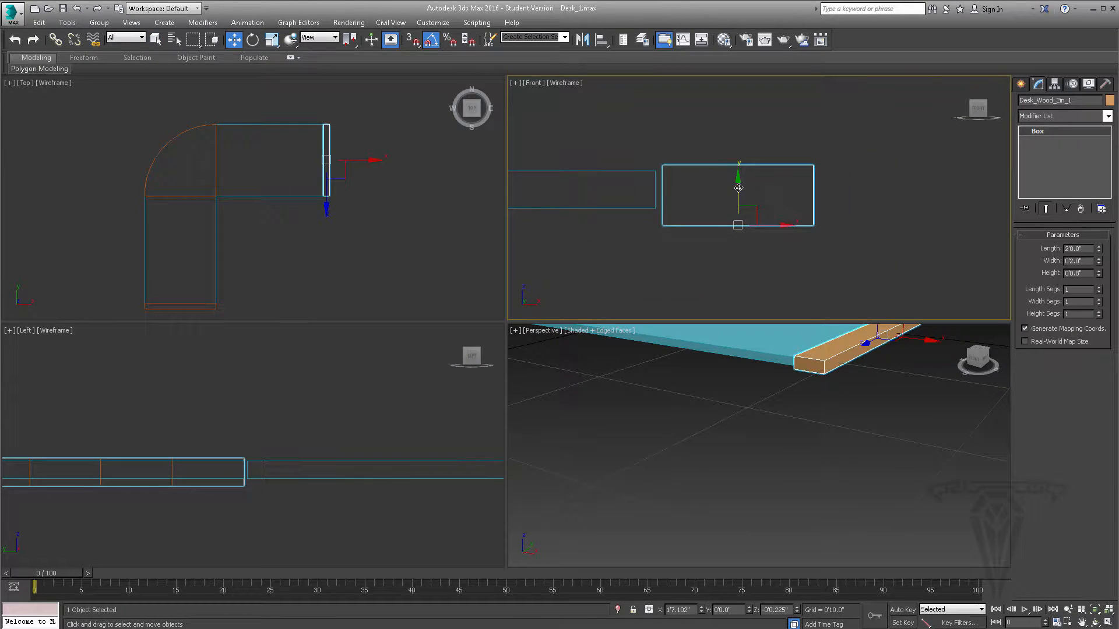
left_click_drag(738, 188, 750, 247, "shift")
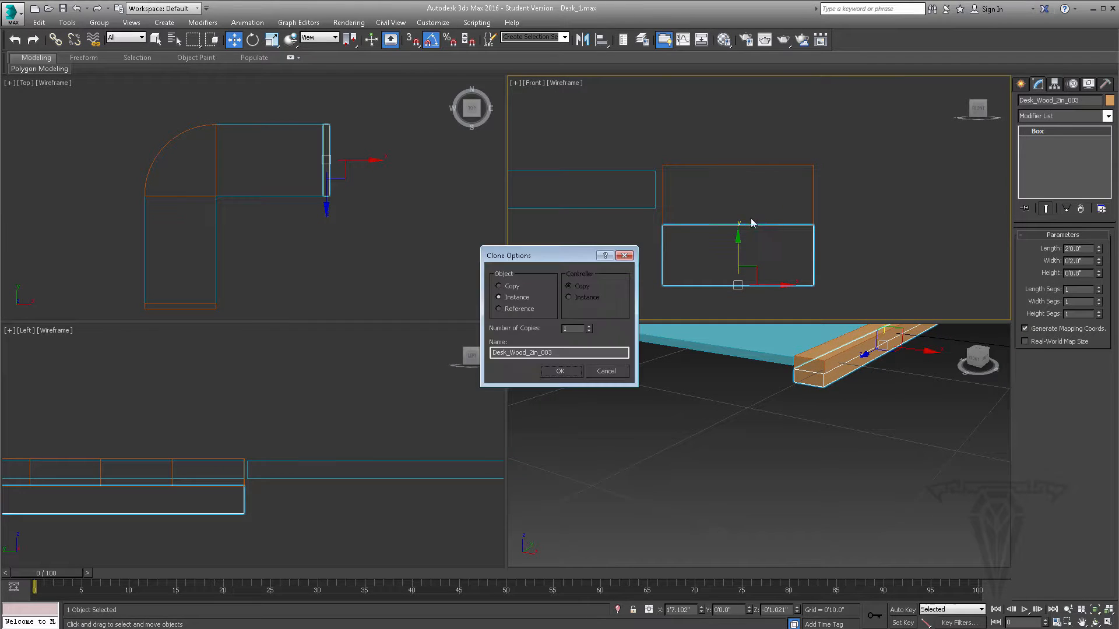
left_click_drag(567, 354, 402, 334)
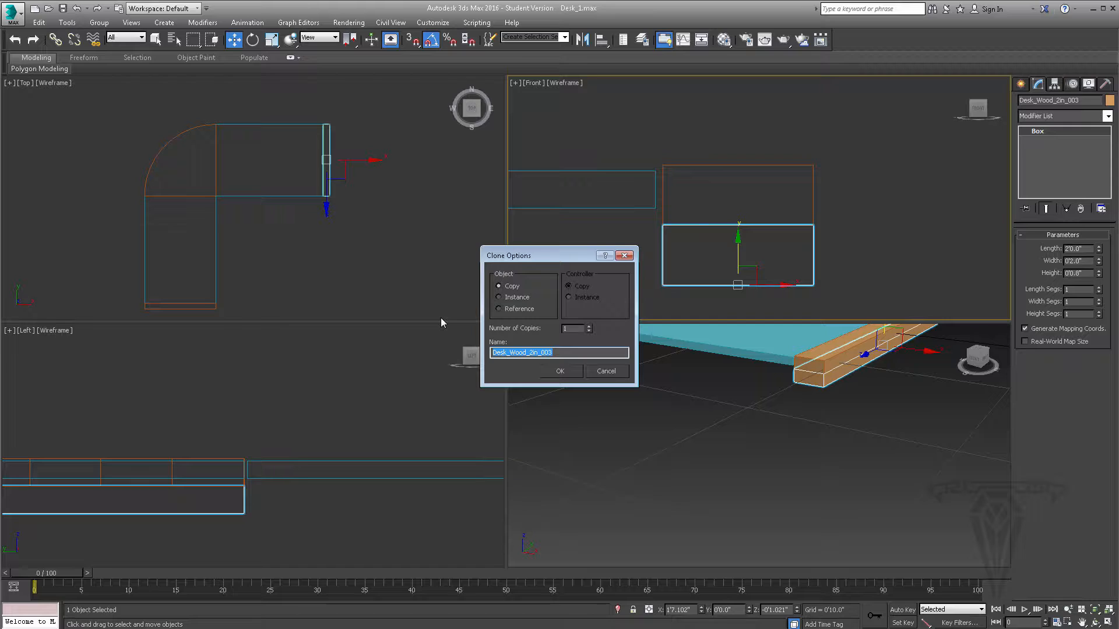
type("Metal_Bar_S_1")
key("Return")
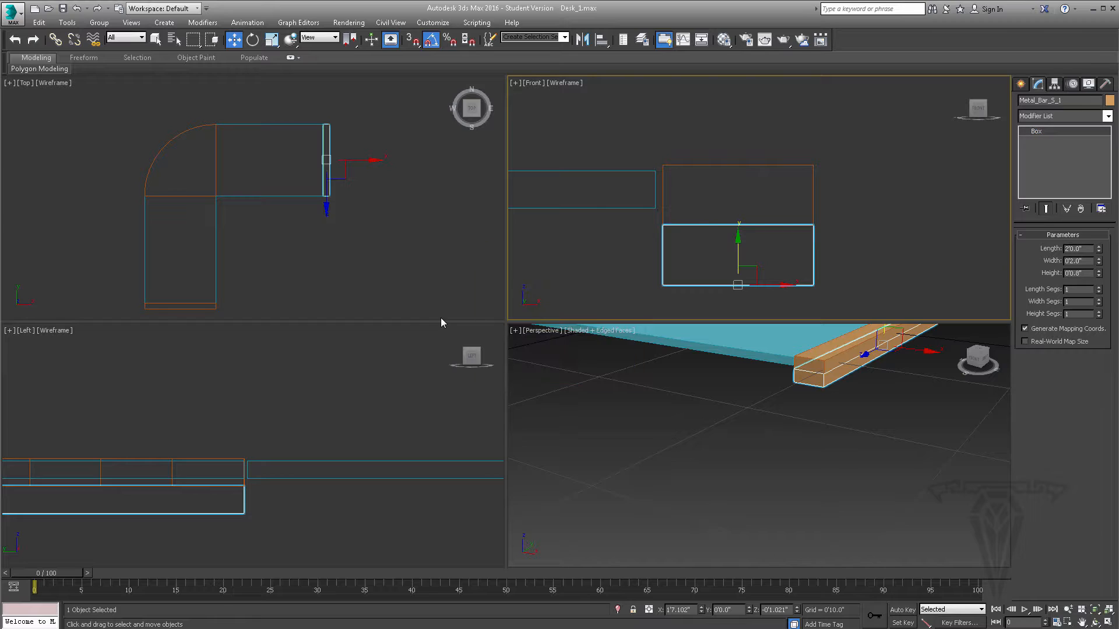
- Set the width and height of Metal_Bar_S_1 to 1 inch each
double_click(1075, 249)
double_click(1078, 261)
type("1")
key("Return")
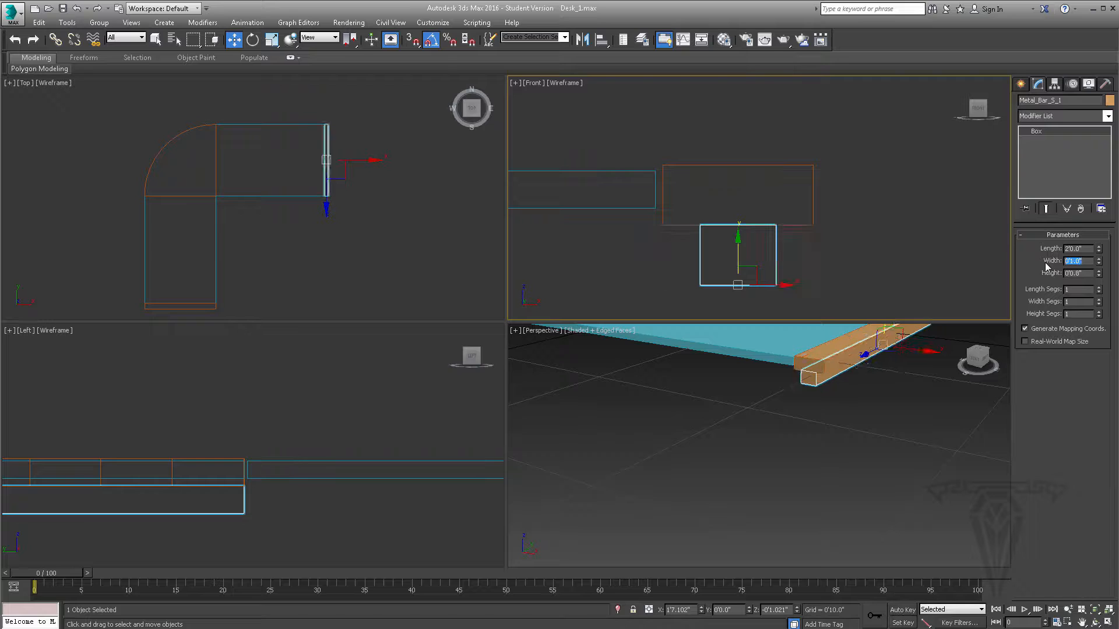
double_click(1077, 273)
type("1")
key("Return")
- Move Metal_Bar_S_1 against the strip's underside, flush with its glass-side edge, at about X 1'6.6" and Z -0'1.225"
key("z")
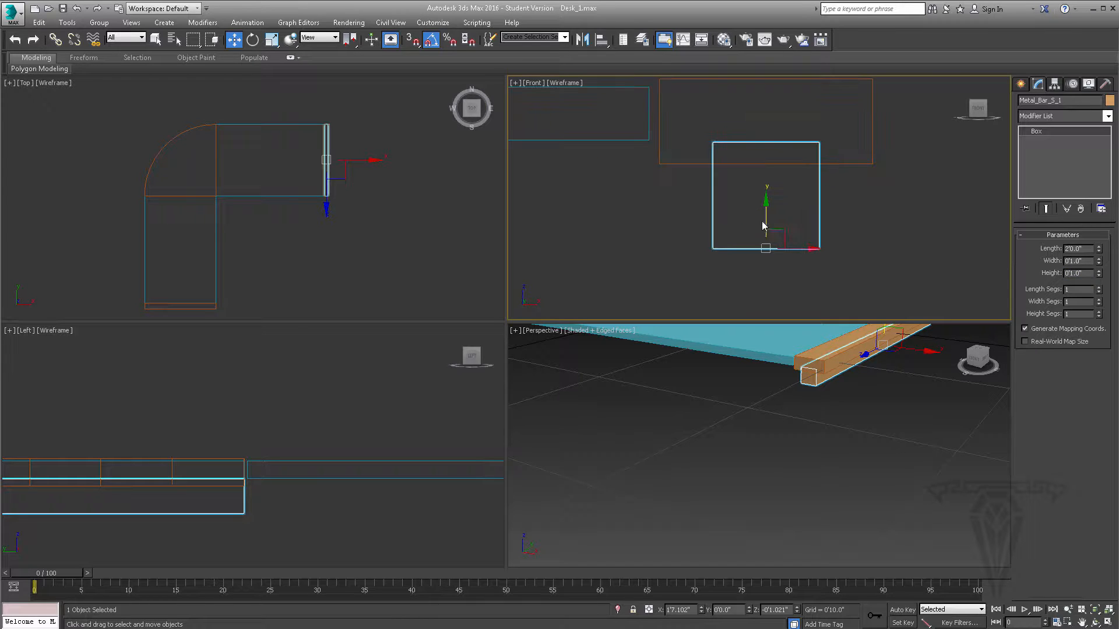
left_click_drag(782, 233, 727, 250)
scroll(688, 167, "up", 3)
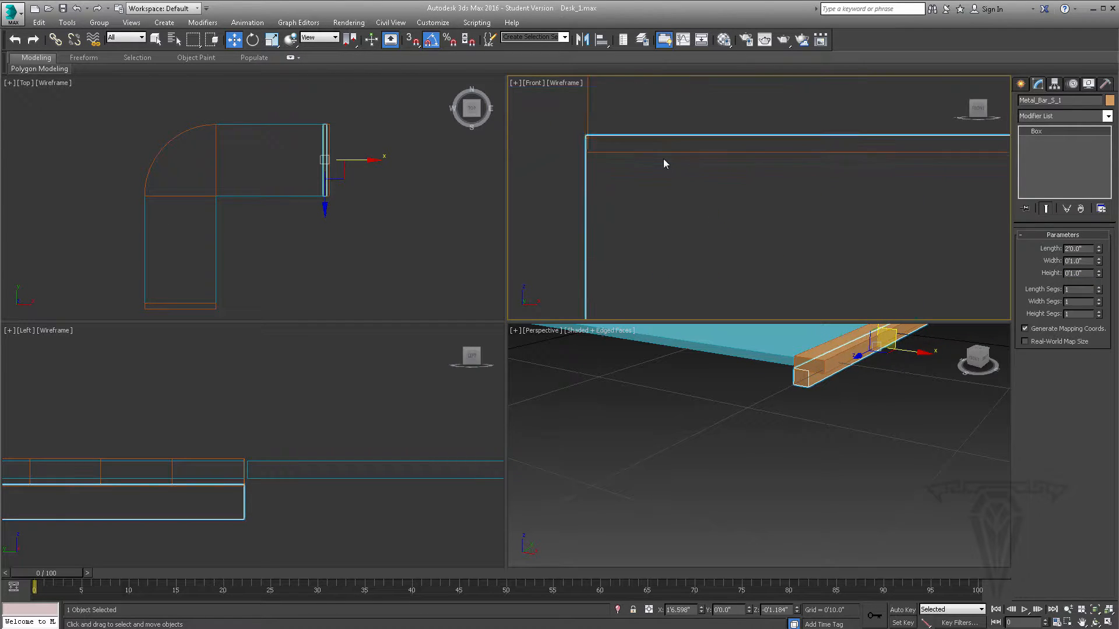
middle_click_drag(663, 159, 740, 219)
scroll(739, 217, "up", 3)
left_click_drag(648, 166, 652, 214)
scroll(736, 210, "down", 3)
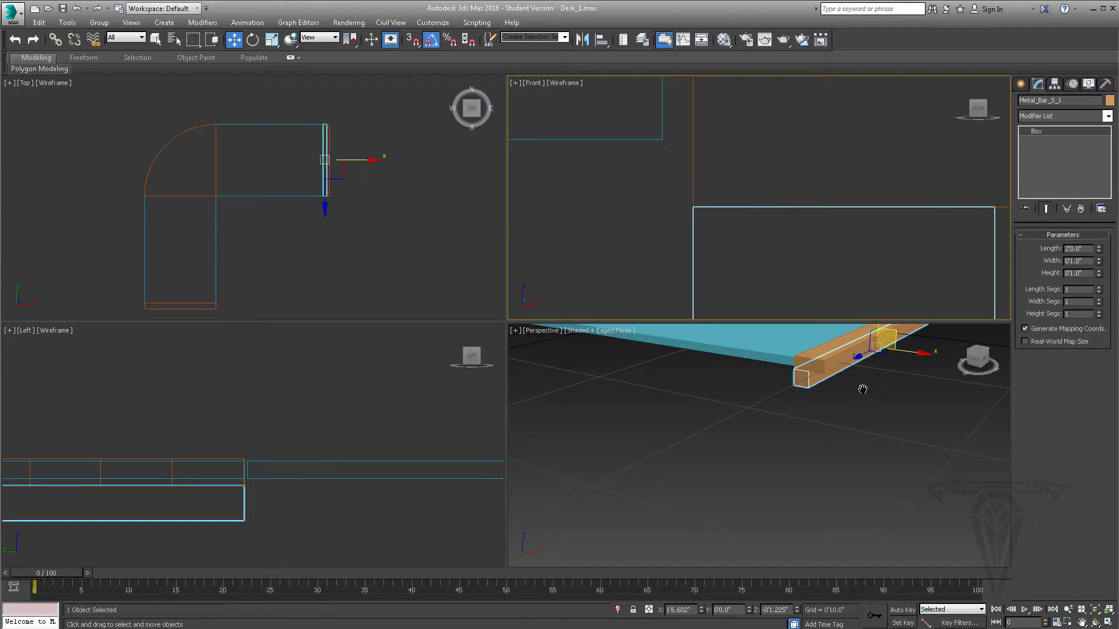
- Set the length of Metal_Bar_S_1 to 1'10"
middle_click_drag(863, 389, 731, 408)
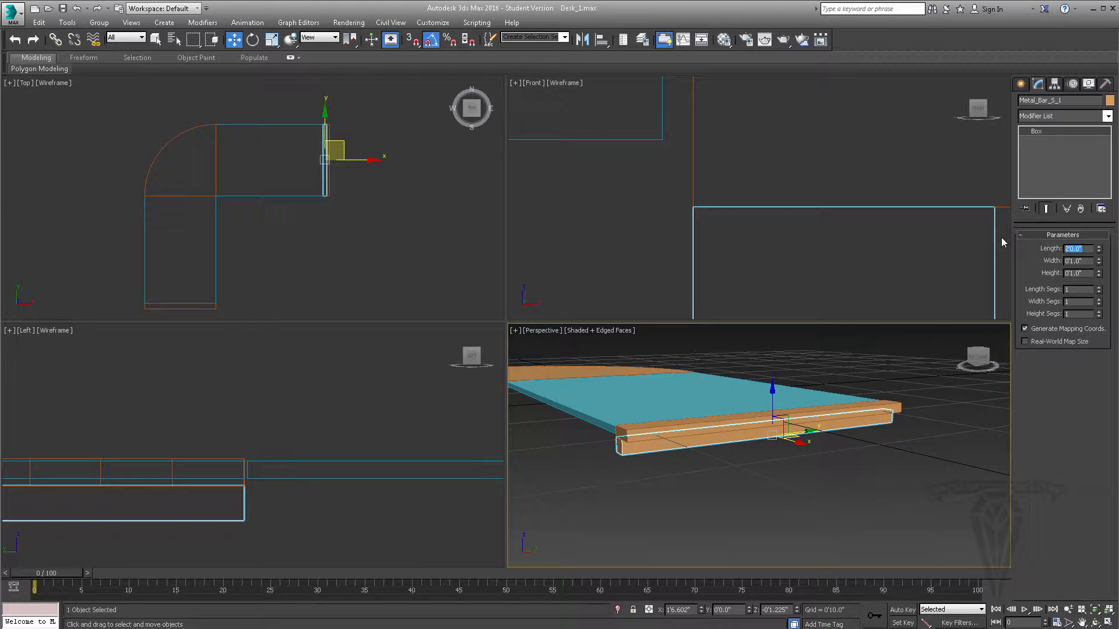
type("1")
type("\"10")
type("10")
key("Return")
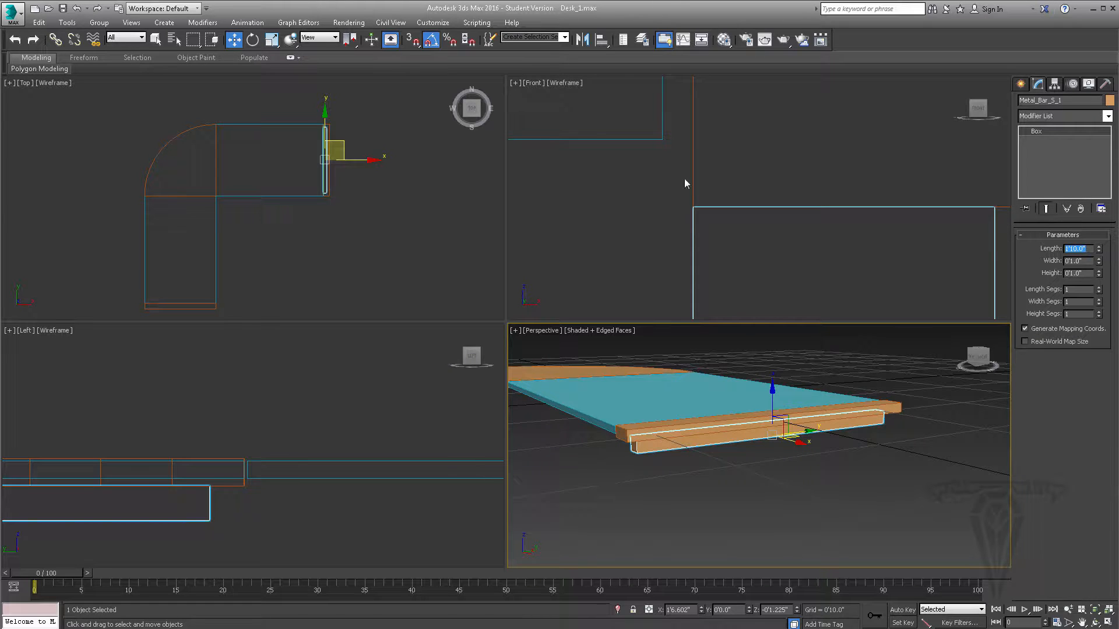
- Move Metal_Bar_S_1 in Y in the Top view to about 0'0.999", flush with the back edge of the wooden strip
middle_click_drag(360, 144, 295, 194)
scroll(297, 189, "up", 6)
left_click_drag(277, 207, 278, 201)
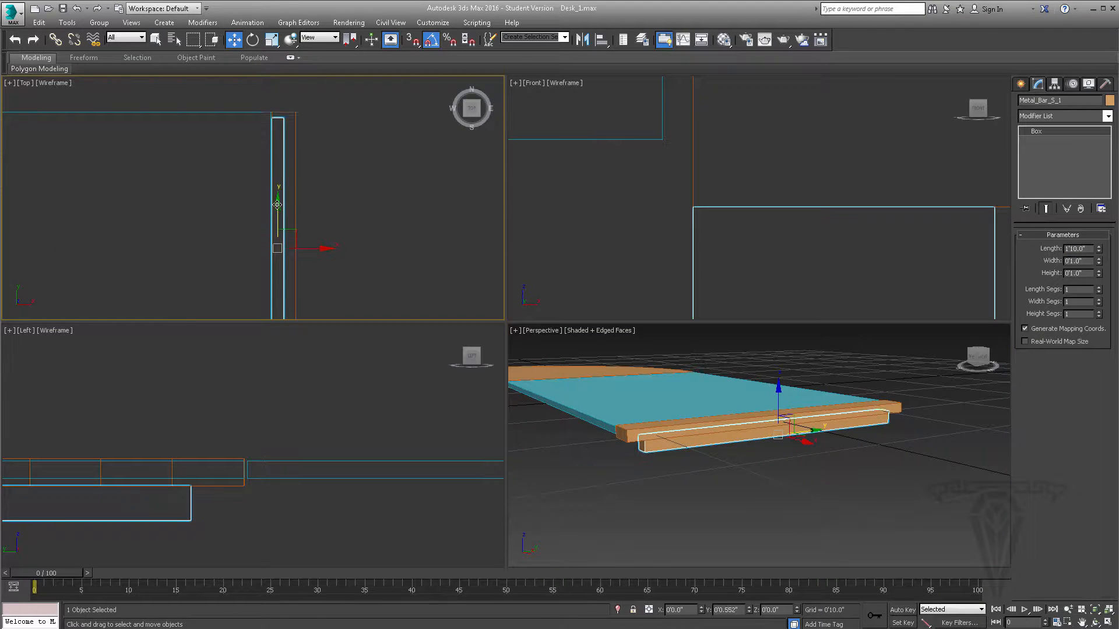
middle_click_drag(294, 139, 304, 165)
scroll(306, 175, "up", 8)
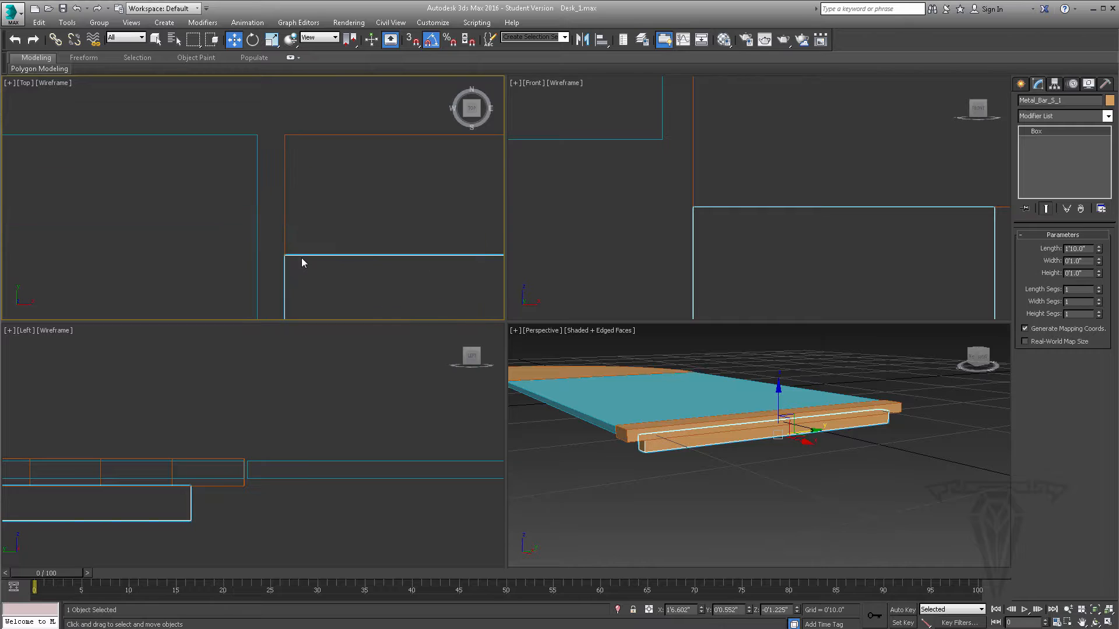
left_click_drag(301, 255, 301, 142)
scroll(761, 416, "down", 4)
- Change the object color of Metal_Bar_S_1 to light gray
middle_click_drag(761, 416, 686, 417, "alt")
scroll(717, 417, "up", 3)
scroll(717, 421, "up", 2)
left_click(1109, 100)
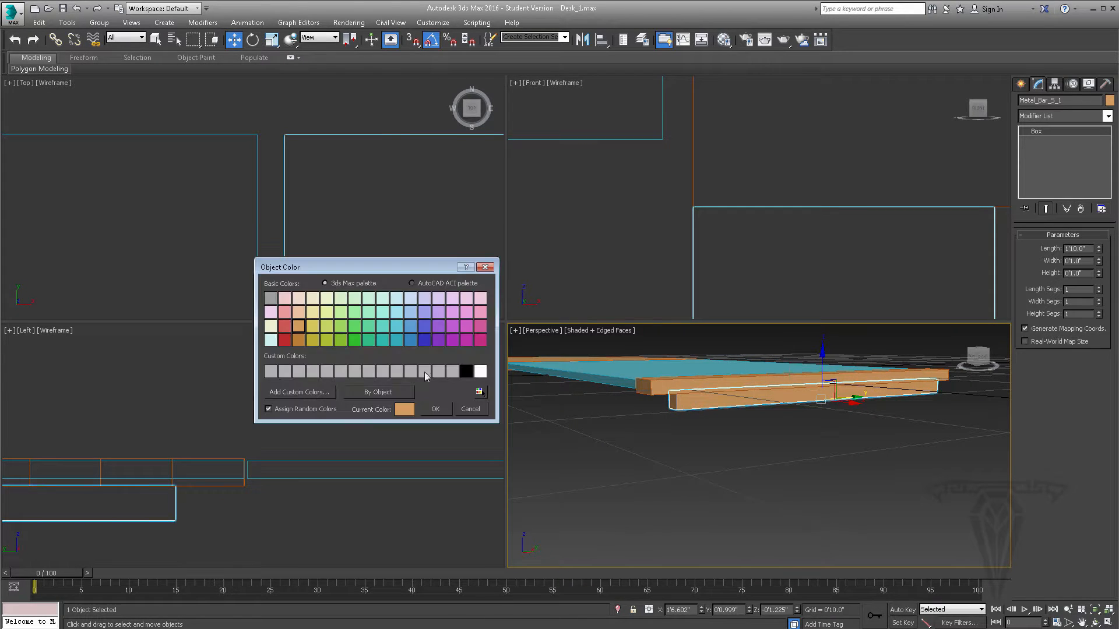
left_click(396, 371)
left_click(435, 408)
middle_click_drag(746, 428, 708, 415, "alt")
- Clone Metal_Bar_S_1 along X to about -1'6.57", beside the corner piece's straight edge, as an instance named Metal_Bar_S_2
middle_click_drag(322, 209, 396, 172)
scroll(396, 173, "down", 10)
middle_click_drag(382, 222, 399, 196)
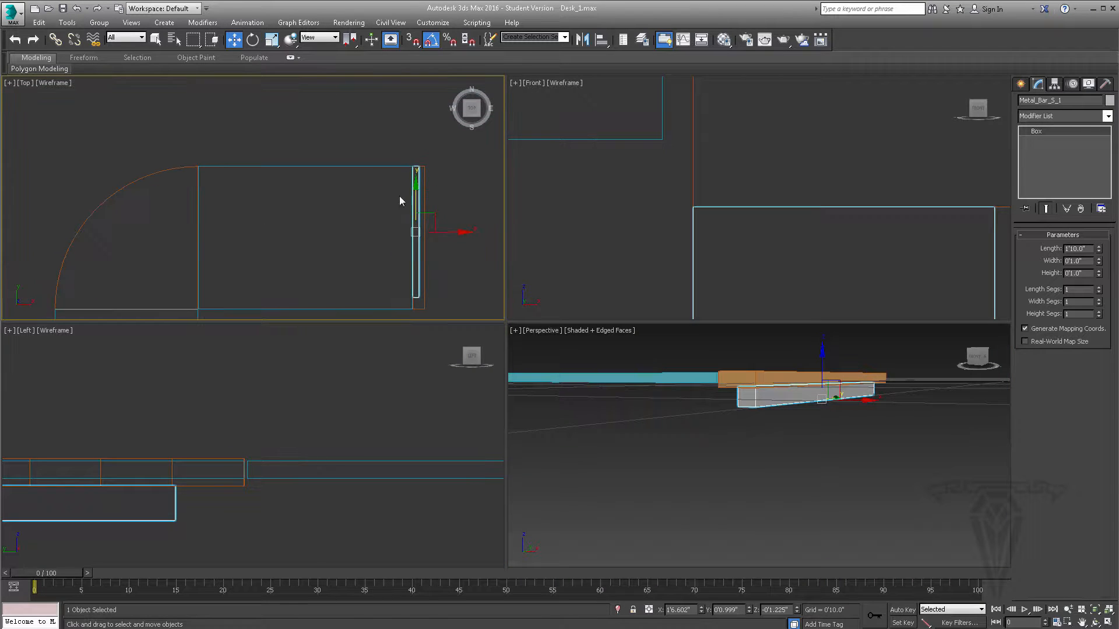
left_click_drag(455, 230, 233, 227, "shift")
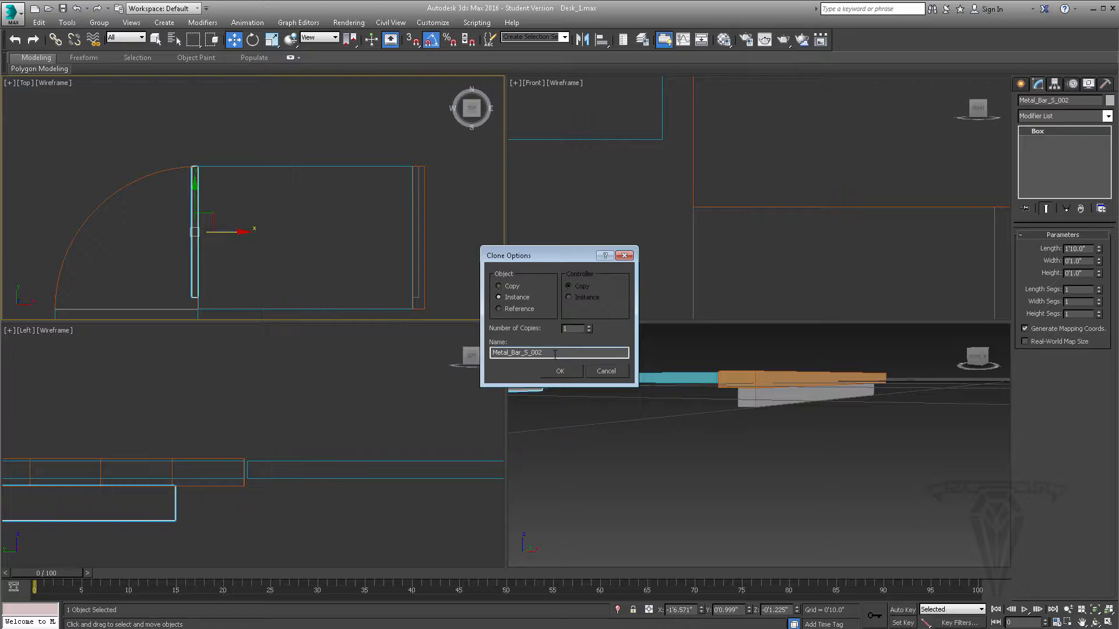
left_click_drag(554, 354, 530, 352)
key("Return")
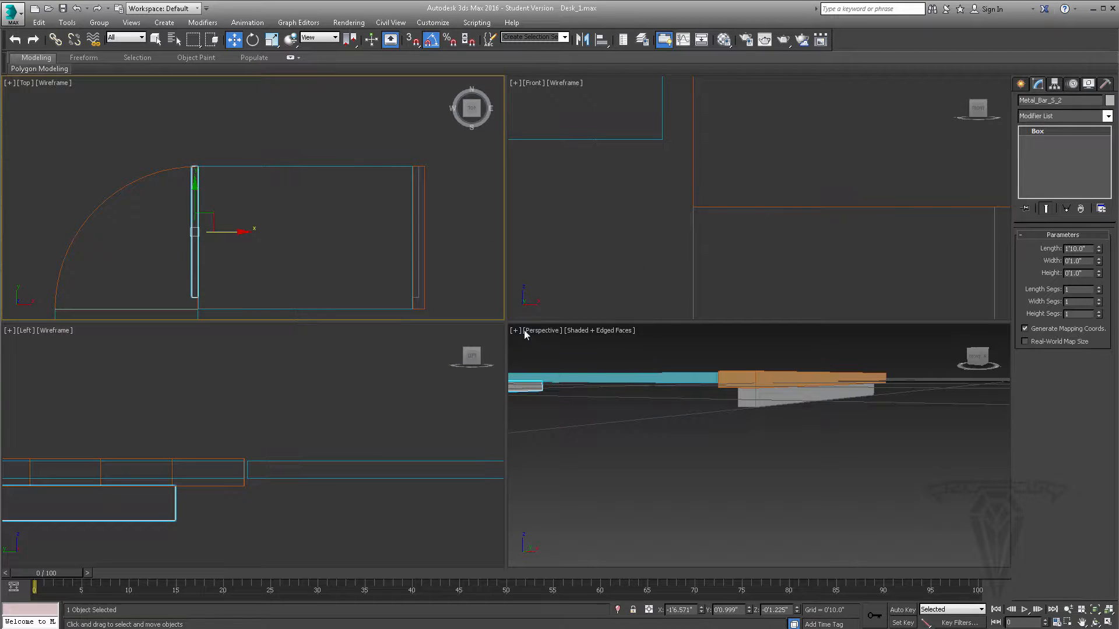
- Fine-tune Metal_Bar_S_2 along X in the Top view to about -1'6.568", beside the glass panel's edge
scroll(217, 162, "up", 6)
middle_click_drag(221, 165, 240, 258)
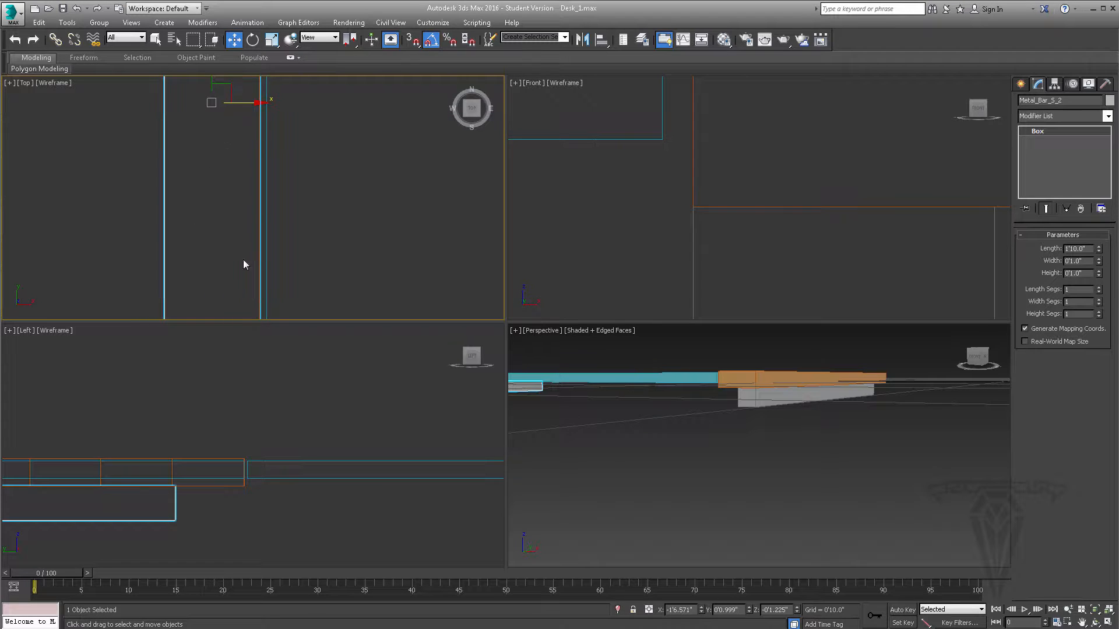
middle_click_drag(240, 197, 248, 291)
scroll(261, 201, "up", 3)
left_click_drag(215, 200, 216, 201)
scroll(472, 220, "down", 3)
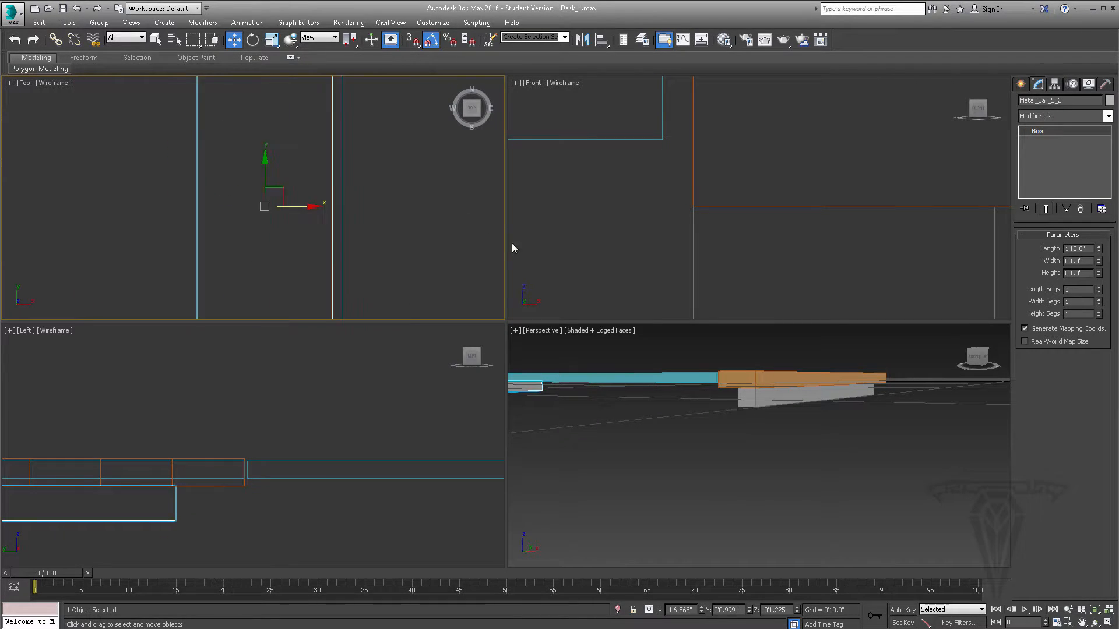
- Create an upright cylinder about 0'0.951" in radius and 0'11.209" high in the Perspective view, in front of the short glass panel
middle_click_drag(808, 464, 877, 491)
scroll(866, 473, "down", 3)
mouse_move(758, 458)
middle_mouse_down("alt")
mouse_move(792, 435)
mouse_move(746, 467)
middle_mouse_up("alt")
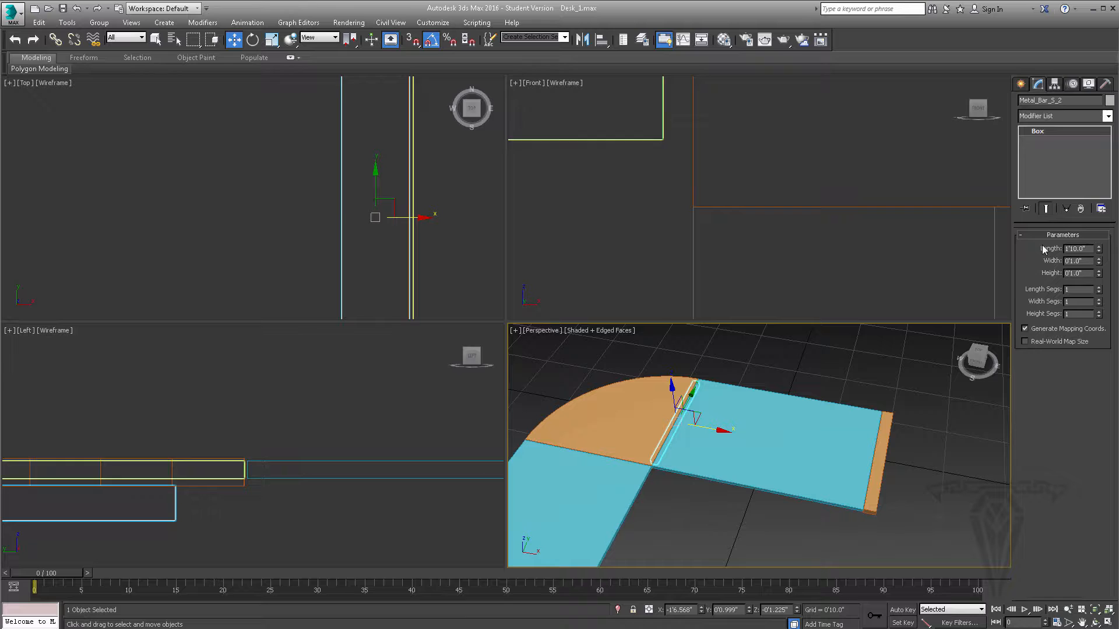
left_click(1021, 85)
left_click(1041, 183)
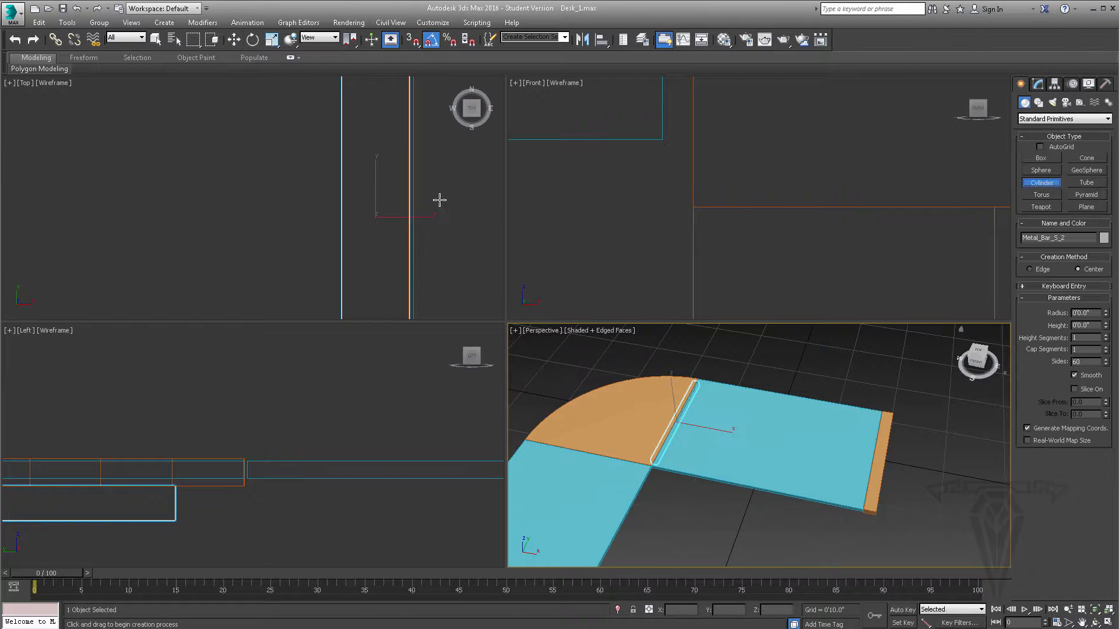
scroll(369, 193, "down", 8)
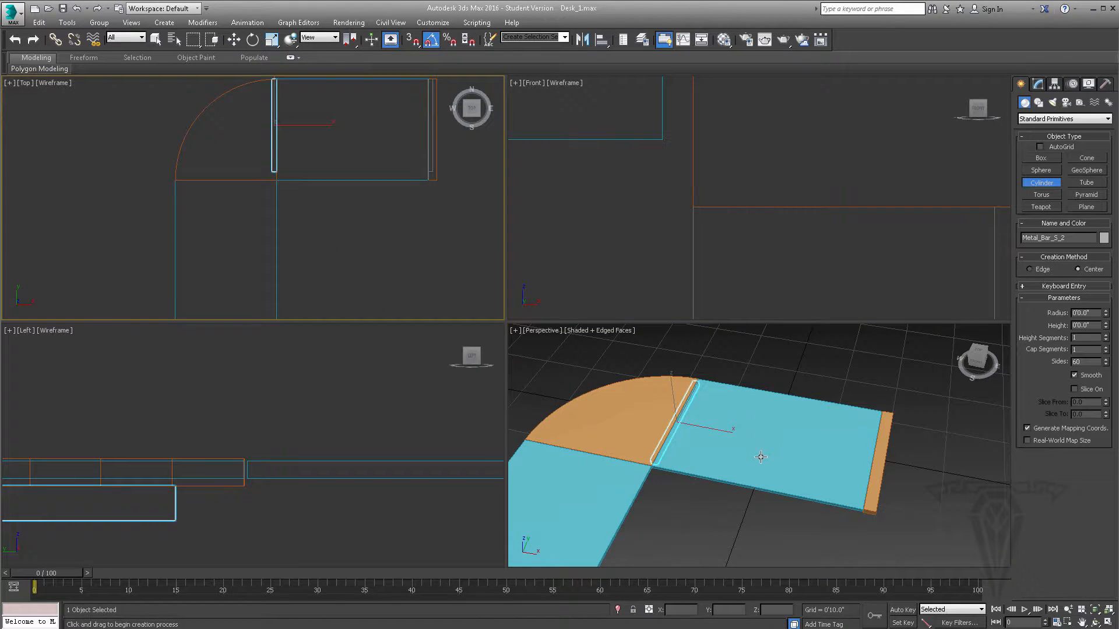
middle_click_drag(760, 457, 714, 430)
left_click_drag(767, 493, 772, 496)
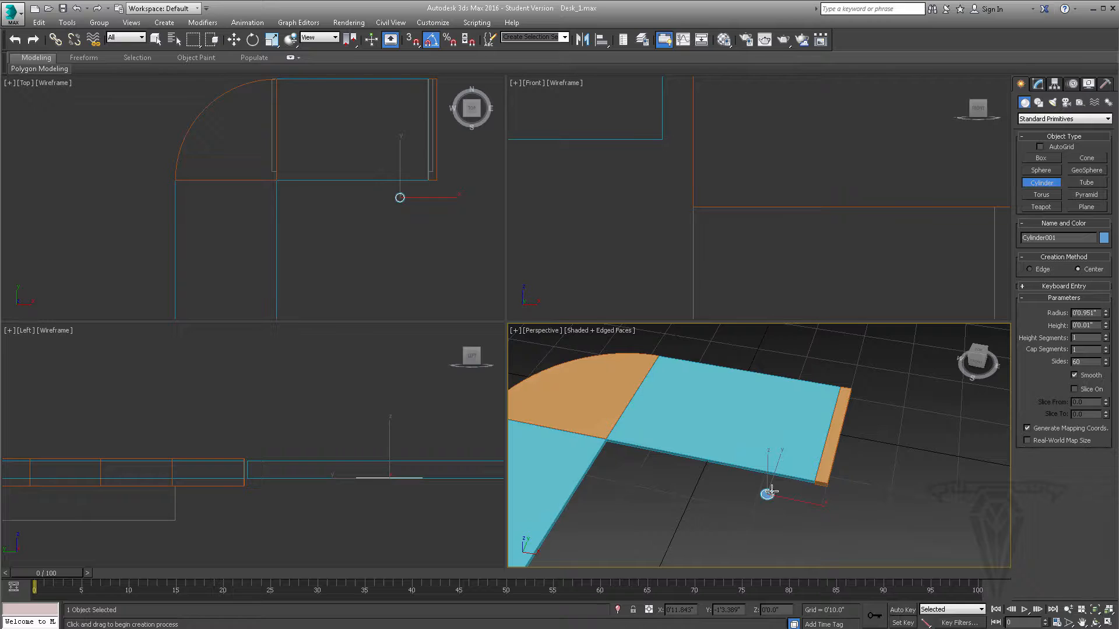
left_click(771, 419)
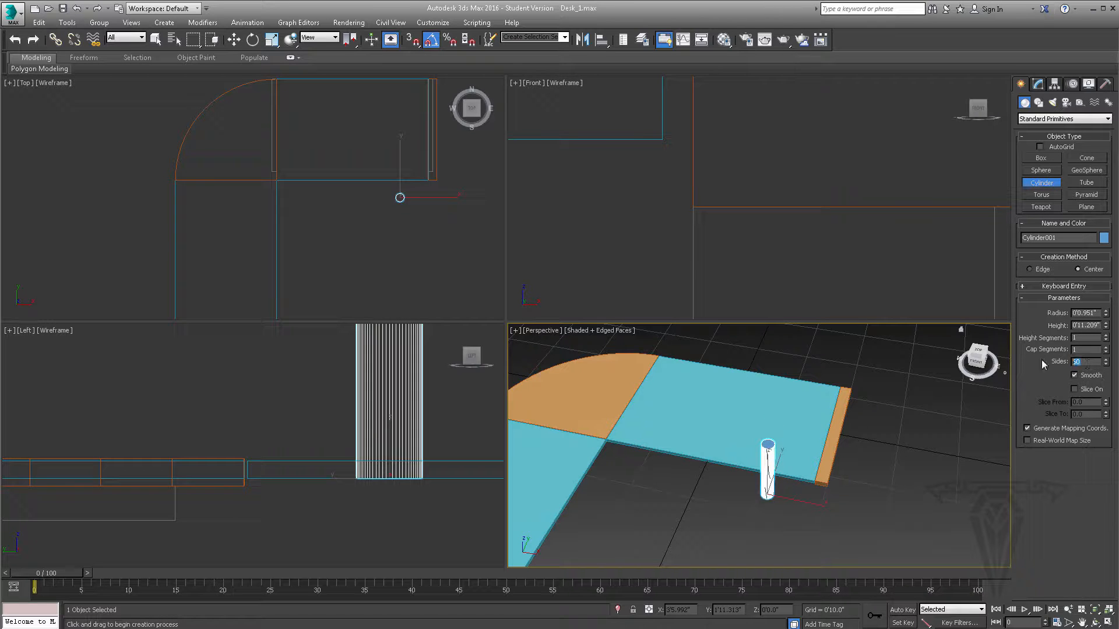
- Set the new cylinder's sides to 18 and its radius to 0.4"
type("18")
key("Return")
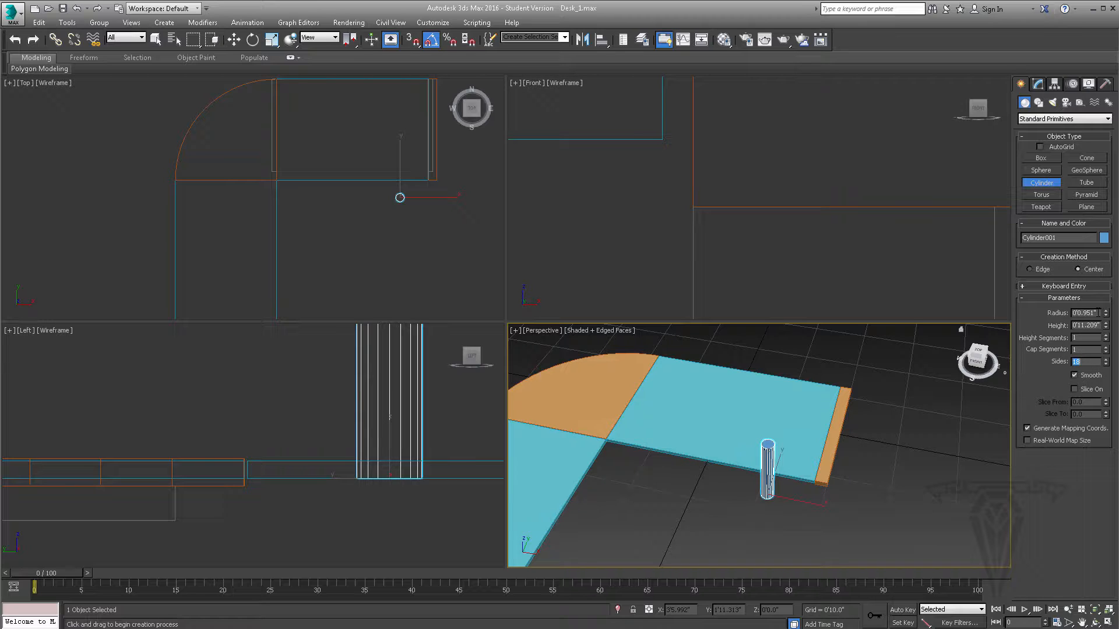
double_click(1084, 313)
type(".4")
key("Return")
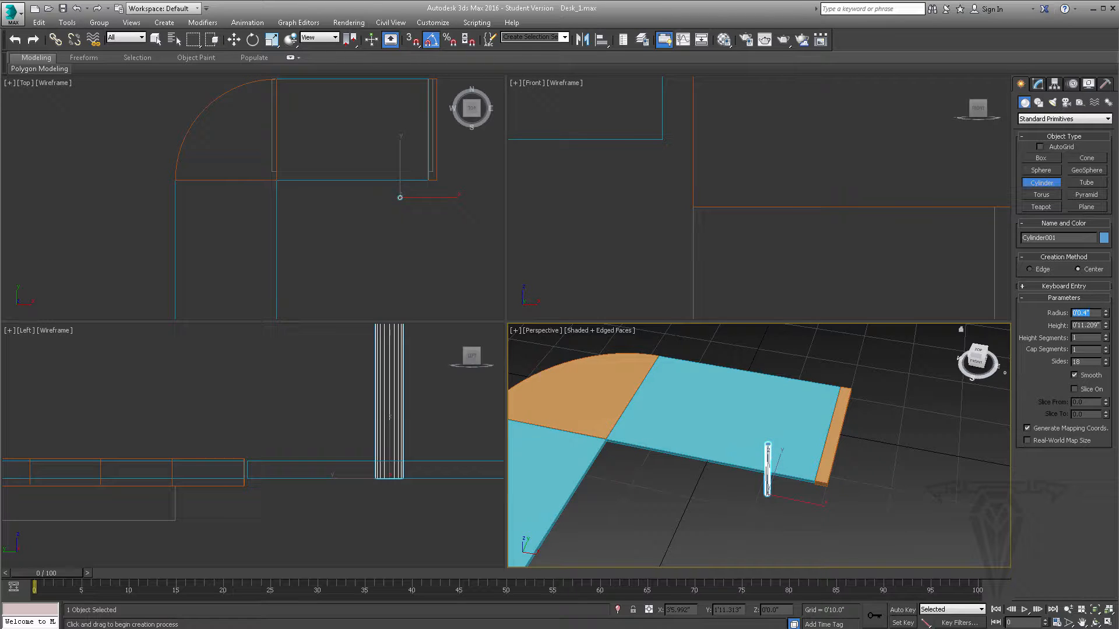
- Set the cylinder's height to 3'1" to span the distance between the two square metal bars
mouse_move(821, 482)
middle_mouse_down("alt")
mouse_move(796, 487)
mouse_move(806, 462)
mouse_move(813, 481)
middle_mouse_up("alt")
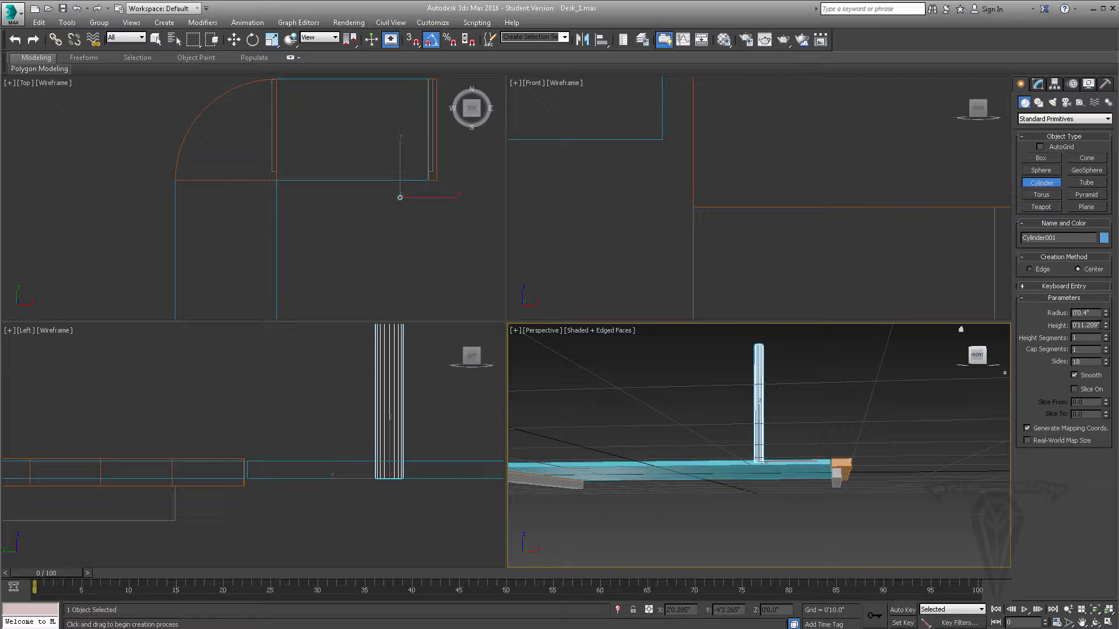
double_click(1099, 325)
type("3'1")
key("Return")
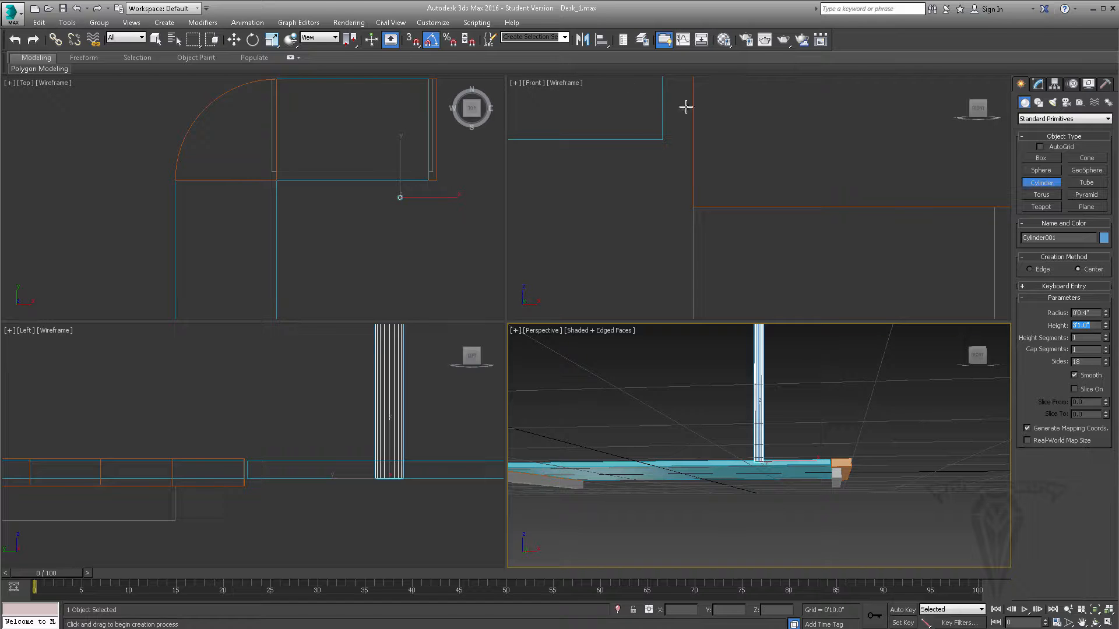
- Rotate the upright cylinder about Y in the Top view so it lies horizontally along X, pointing toward the rounded corner piece
left_click(252, 41)
scroll(408, 175, "up", 2)
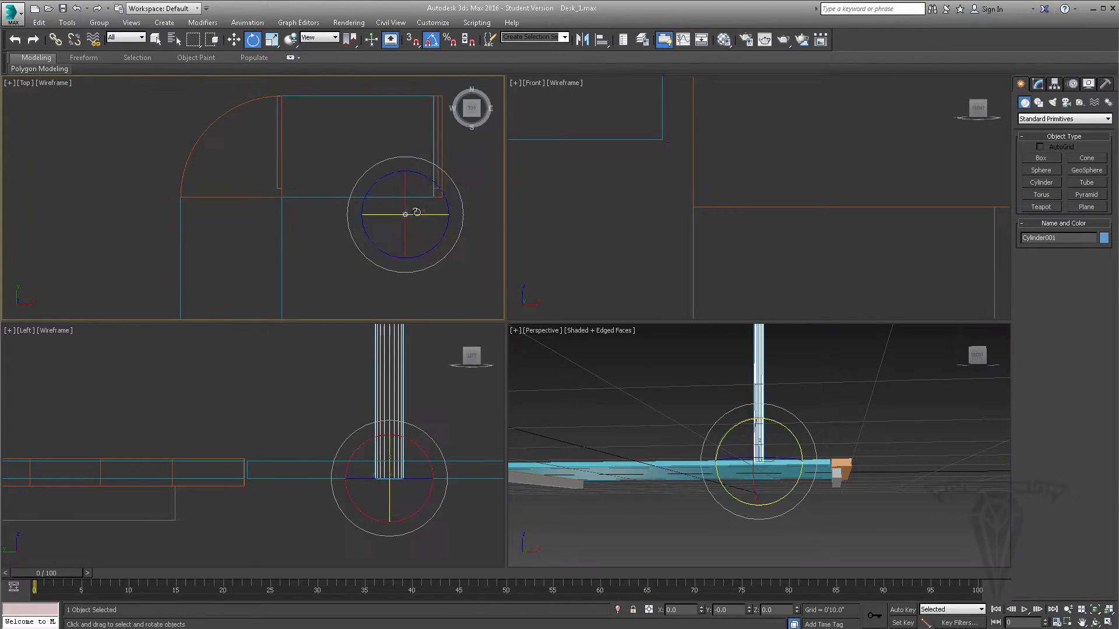
left_click_drag(427, 215, 455, 157)
- Move the cylinder between the square bars to about X 1'6.5", Y -0'8.844", and preview mirroring it along X
left_click(233, 40)
scroll(455, 157, "up", 3)
middle_click_drag(422, 171, 465, 187)
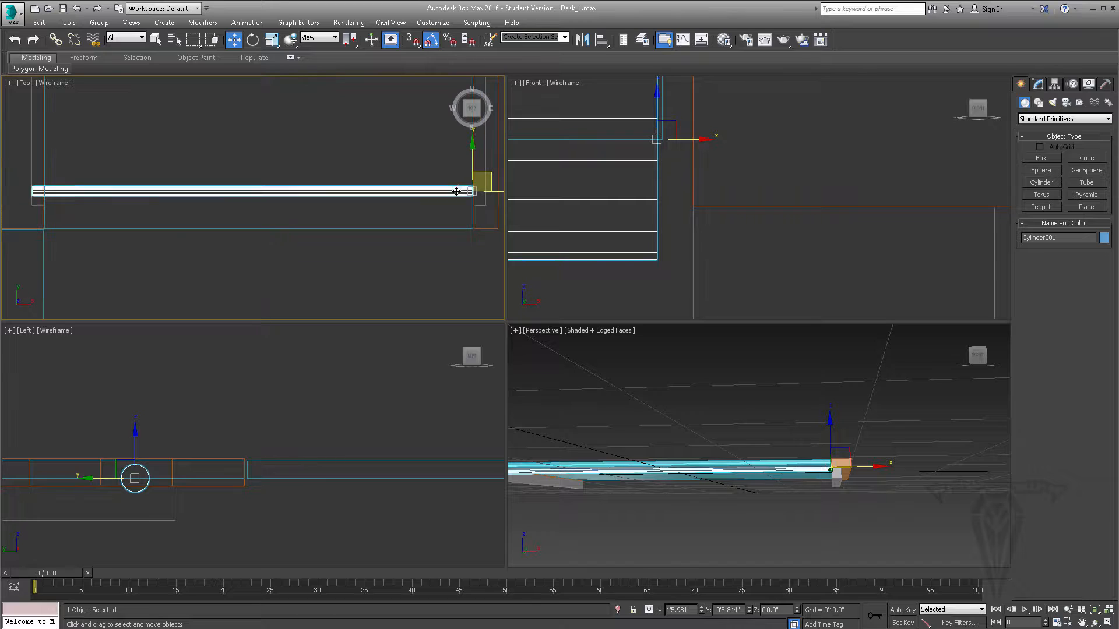
left_click_drag(501, 193, 505, 192)
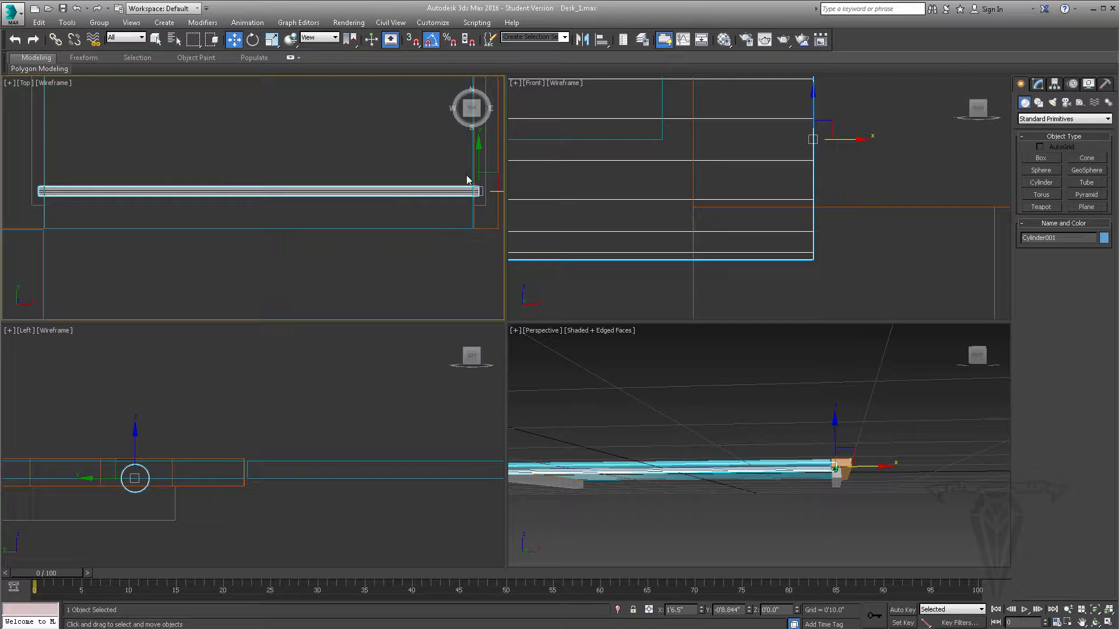
left_click(582, 39)
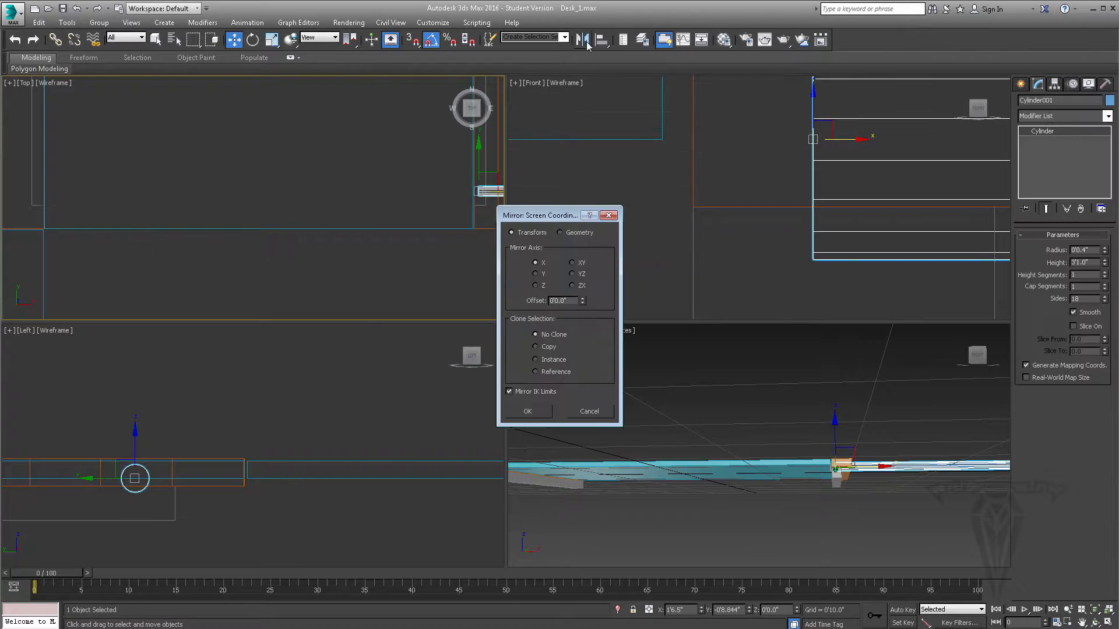
left_click(589, 411)
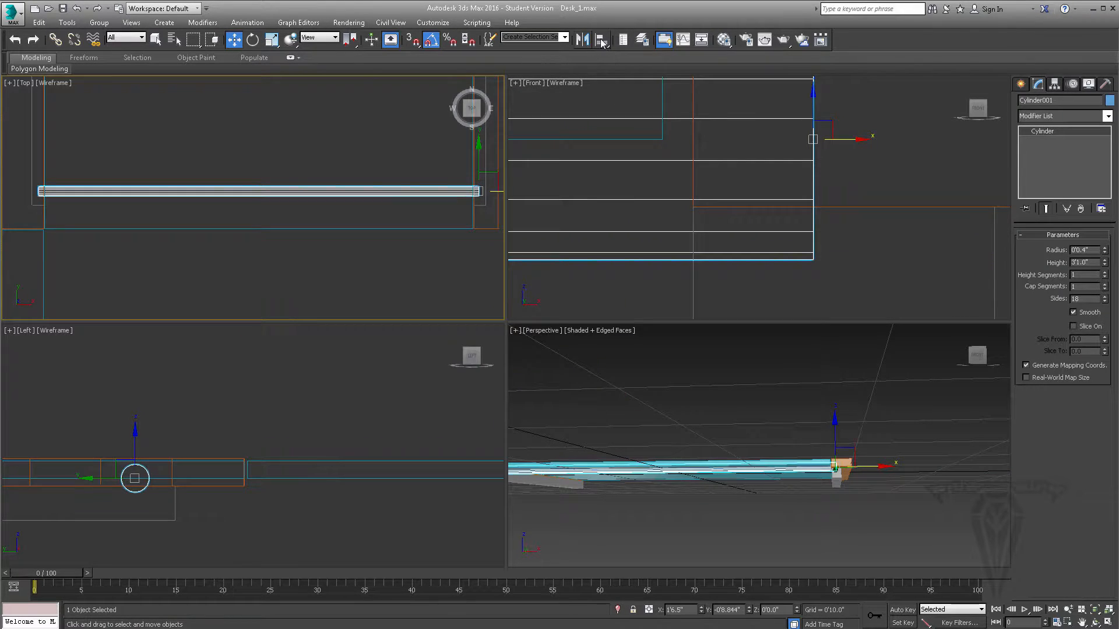
- Align the cylinder to Desk_Glass_1 in X position only, matching center to center
left_click(602, 39)
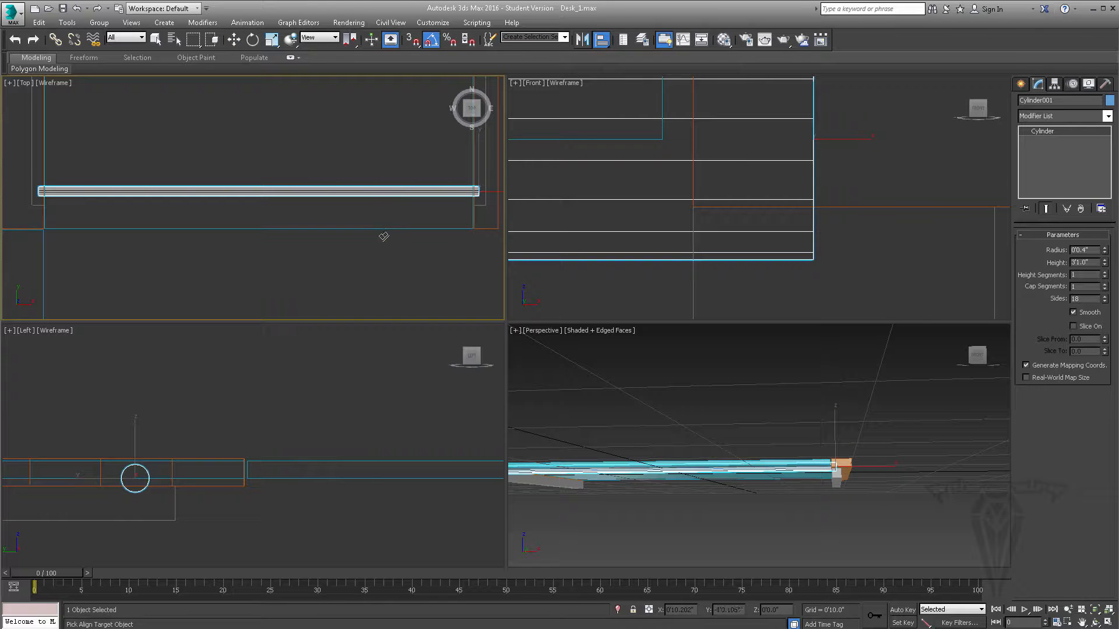
mouse_move(731, 425)
middle_mouse_down("alt")
mouse_move(737, 464)
mouse_move(728, 411)
mouse_move(741, 423)
middle_mouse_up("alt")
left_click(732, 477)
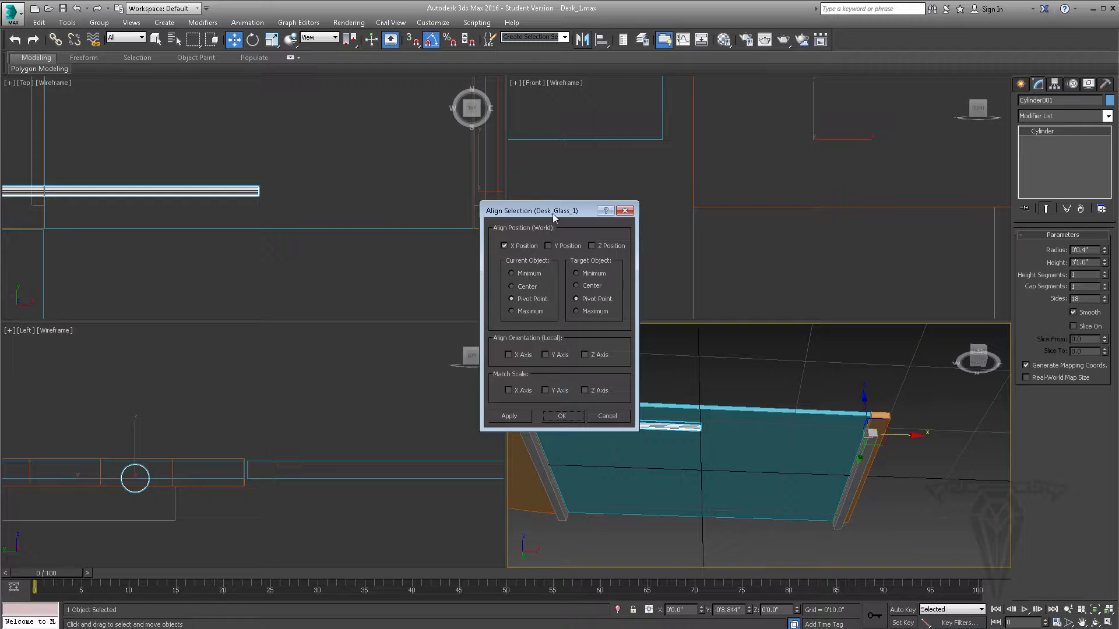
left_click_drag(555, 211, 351, 208)
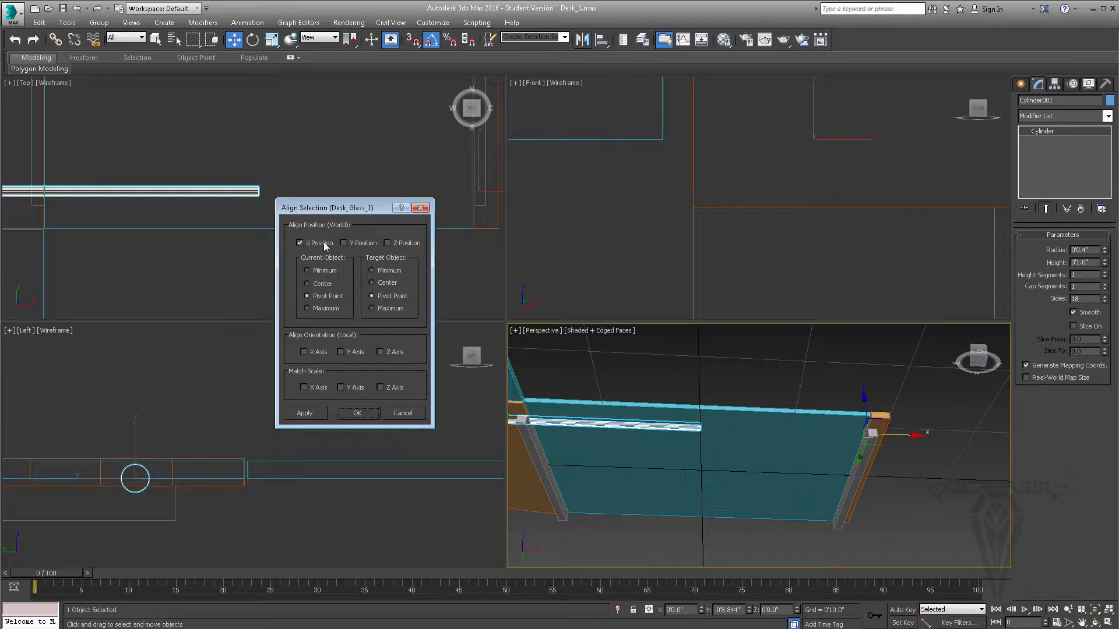
left_click(357, 244)
left_click(401, 243)
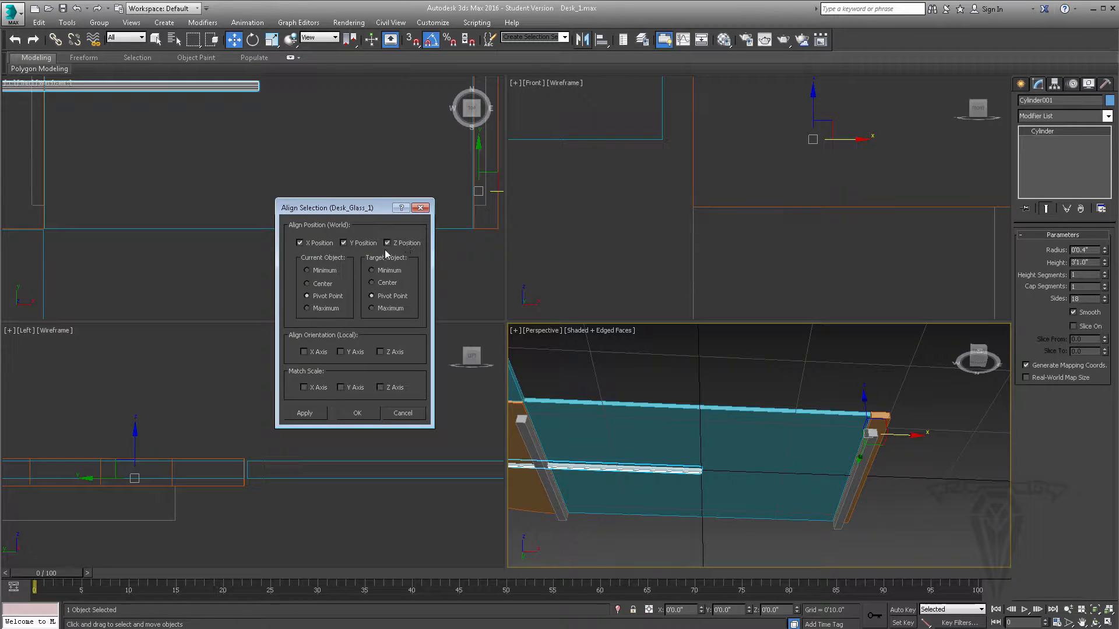
left_click(400, 243)
left_click(353, 242)
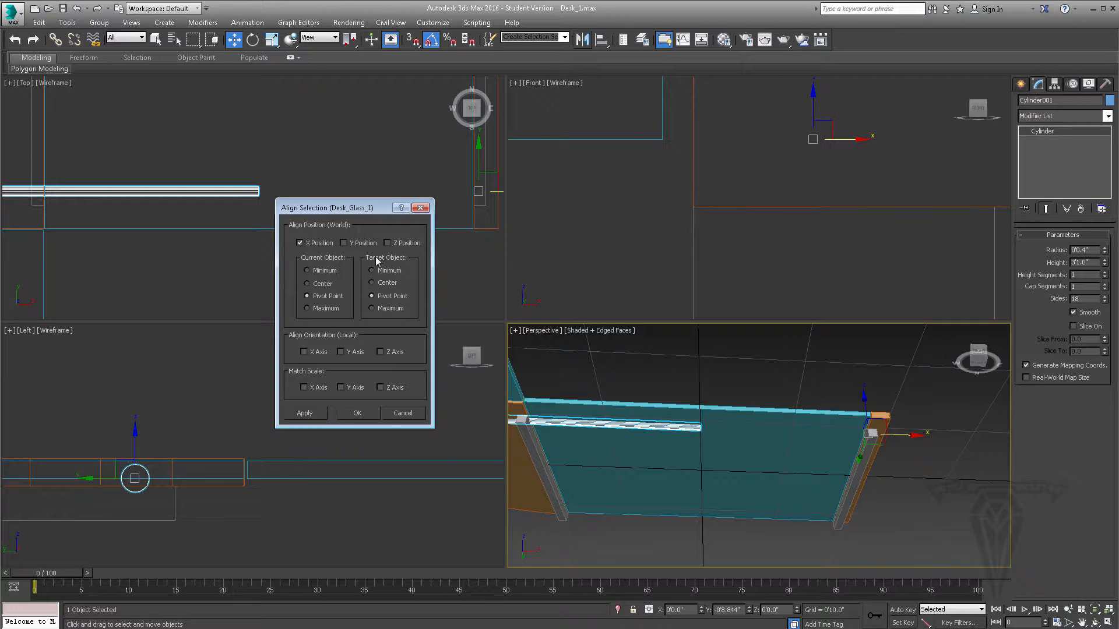
left_click(321, 285)
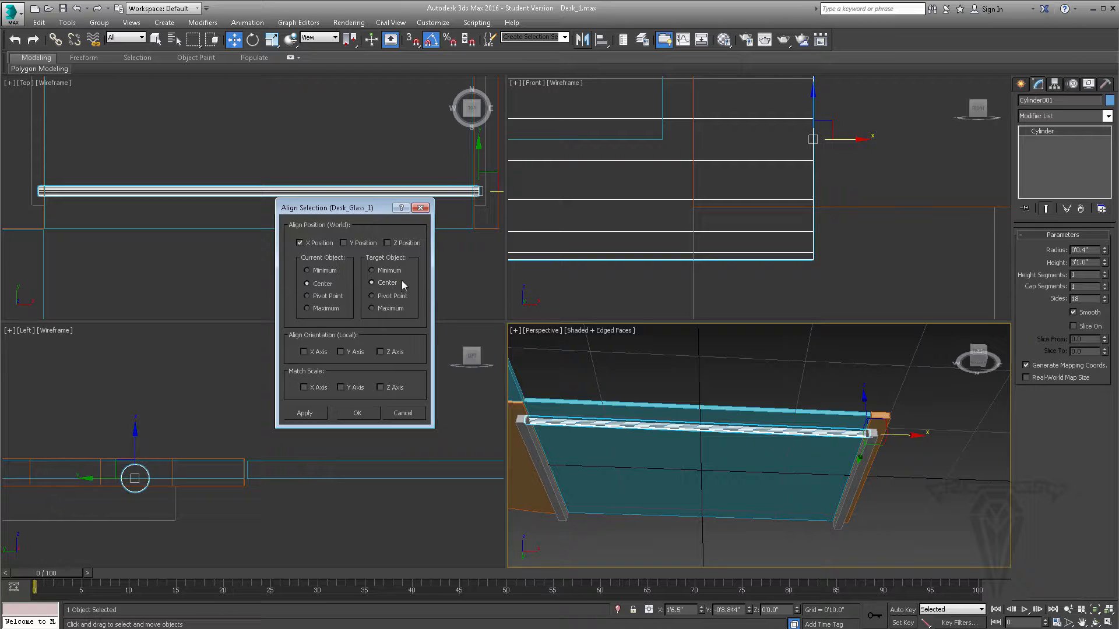
left_click(358, 414)
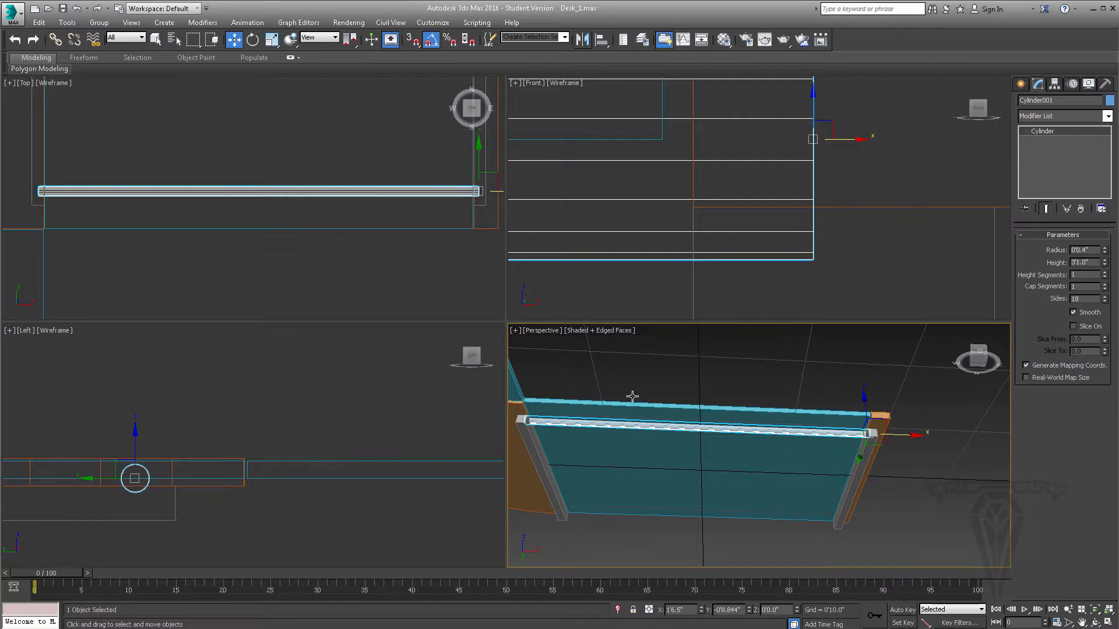
- Move the cylinder along Y in the Top view to about -0'7.269", slightly in from the ends of the square bars
middle_click_drag(776, 478, 833, 449, "alt")
middle_click_drag(398, 180, 381, 215)
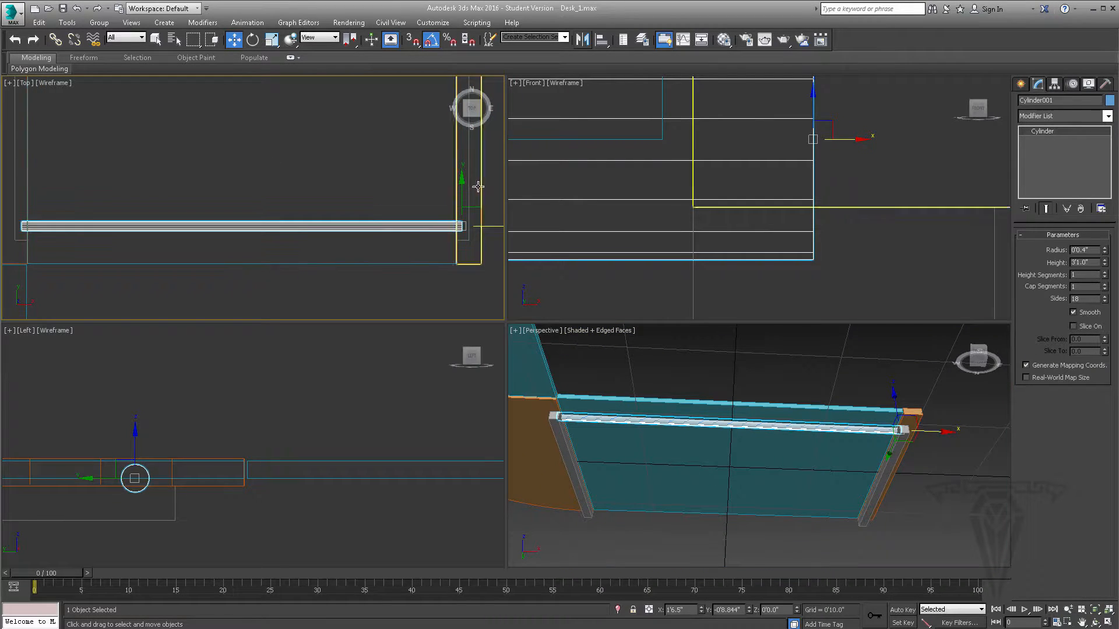
left_click_drag(461, 187, 461, 169)
scroll(329, 156, "down", 3)
middle_click_drag(340, 170, 350, 225)
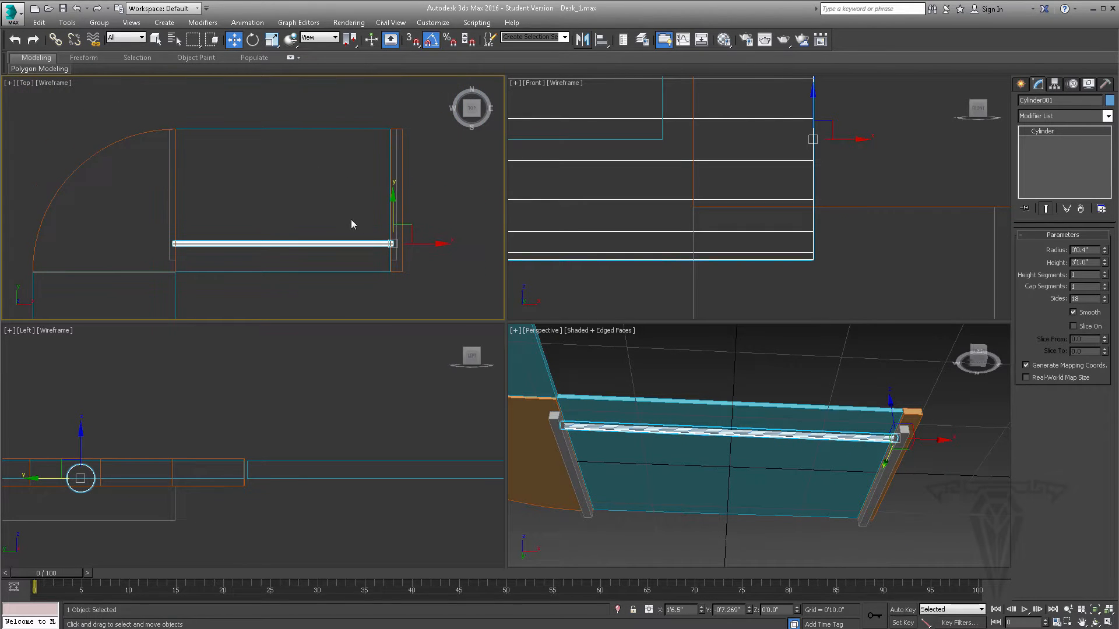
- Change the cylinder's object color to the custom light gray
left_click(1110, 100)
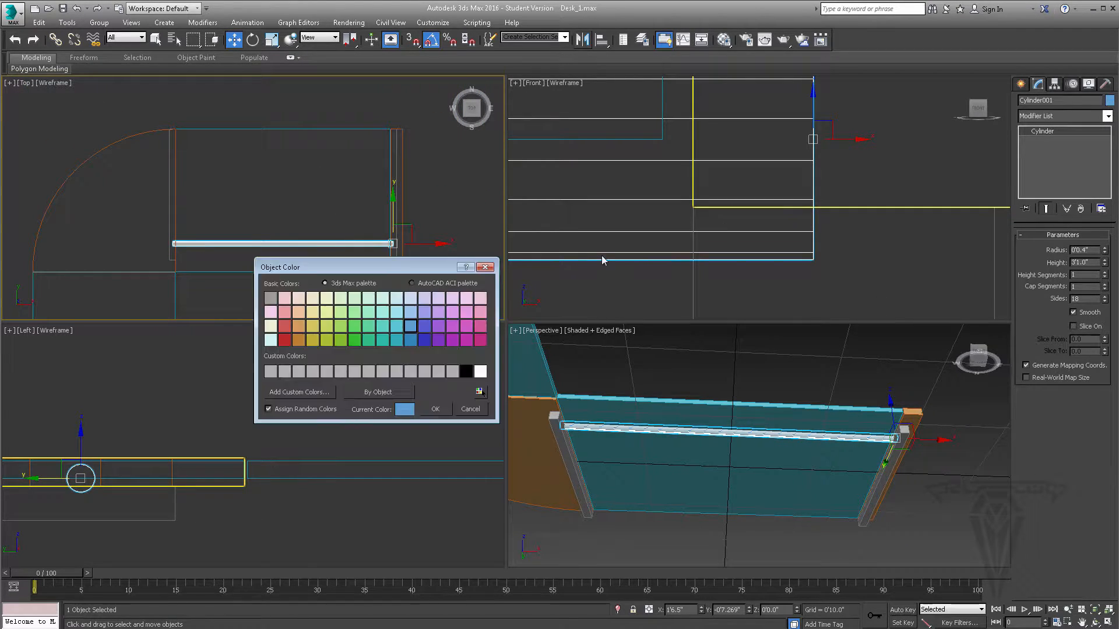
left_click(411, 371)
left_click(436, 409)
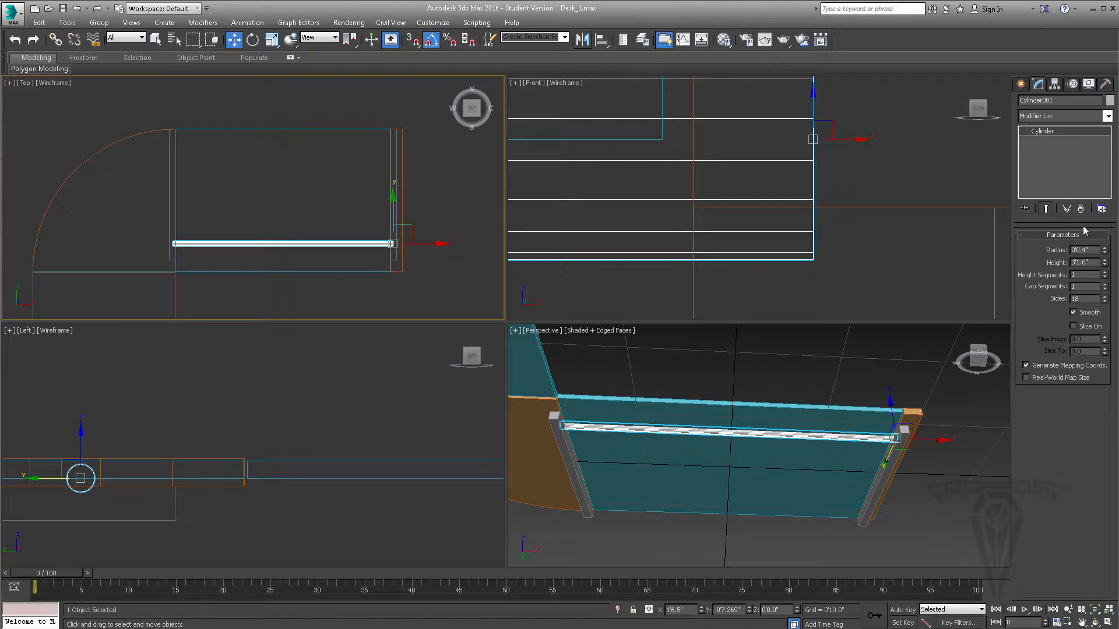
- Clone the cylinder along Y to about 0'8.929", near the glass panel's back edge, as an instance named Metal_Bar_2
middle_click_drag(414, 145, 415, 159)
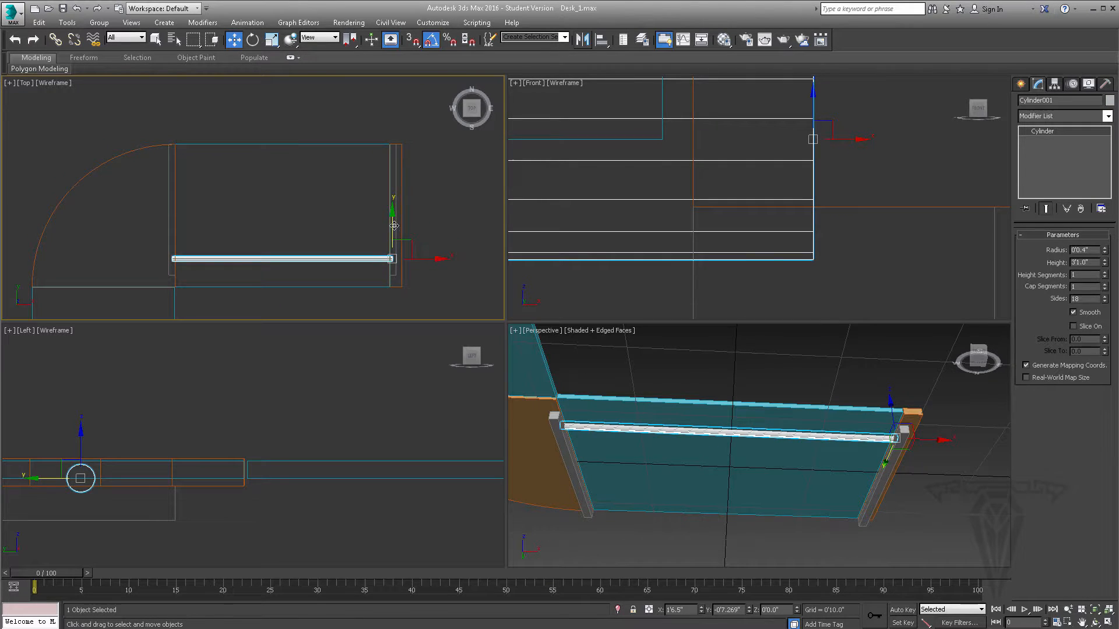
left_click_drag(393, 204, 392, 108, "shift")
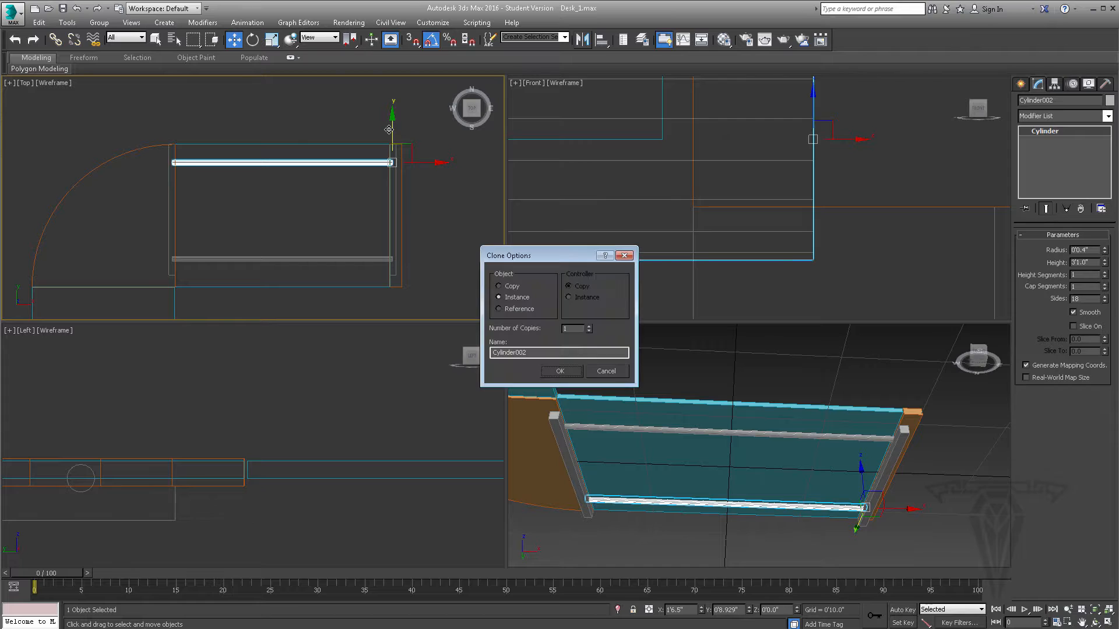
double_click(533, 349)
type("Metal_Bar_2")
left_click_drag(520, 352, 454, 354)
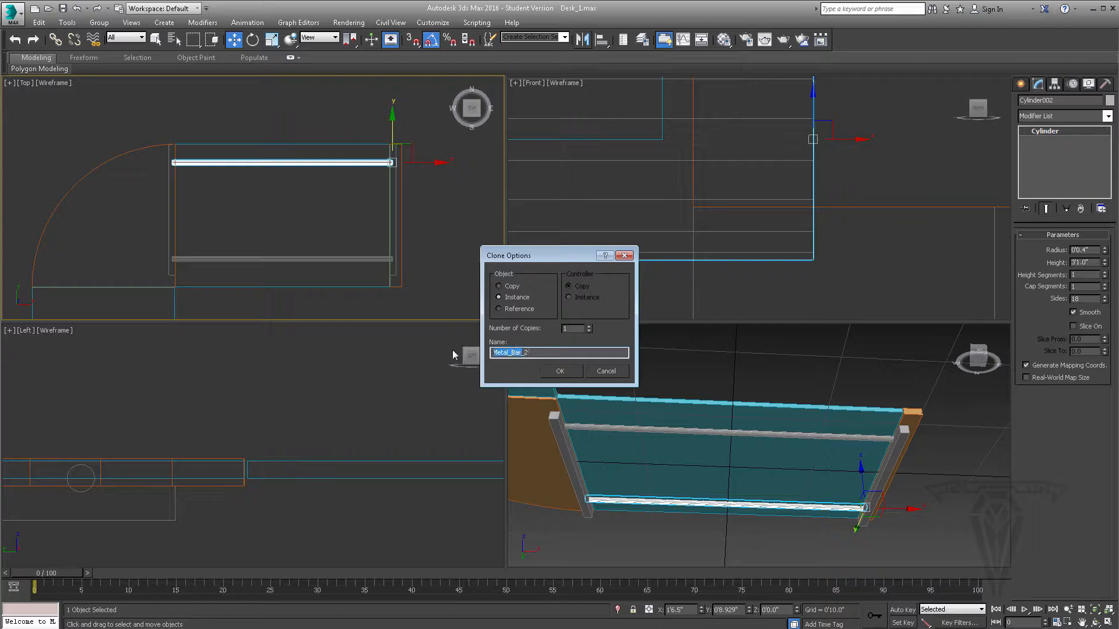
left_click(561, 372)
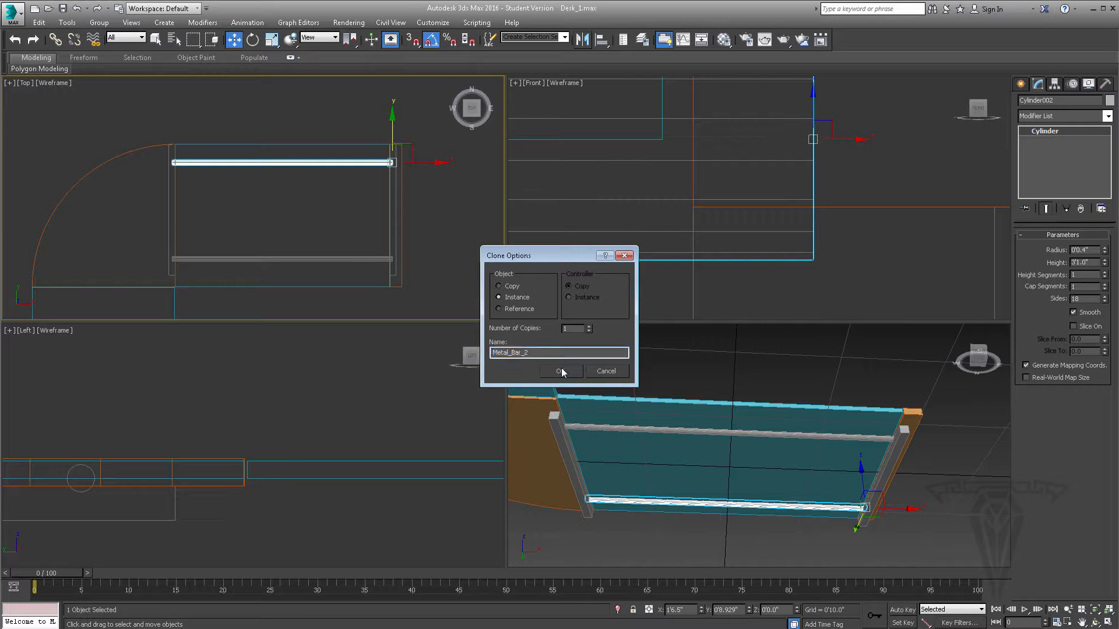
- Select the original cylinder near the front edge and rename it Metal_Bar_1
left_click(358, 260)
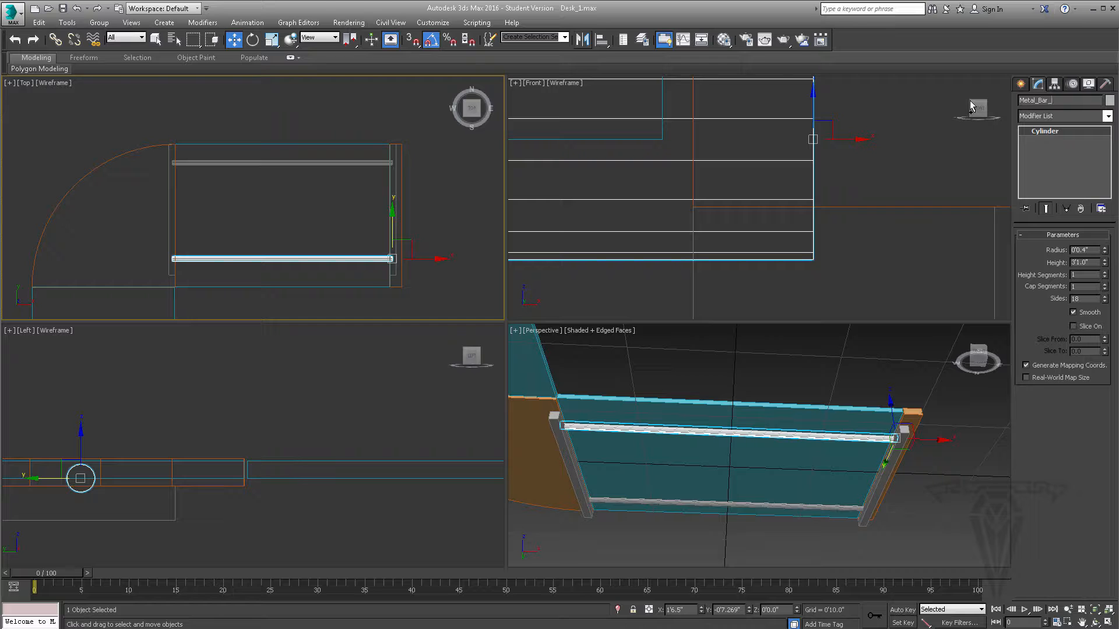
middle_click_drag(794, 465, 771, 469, "alt")
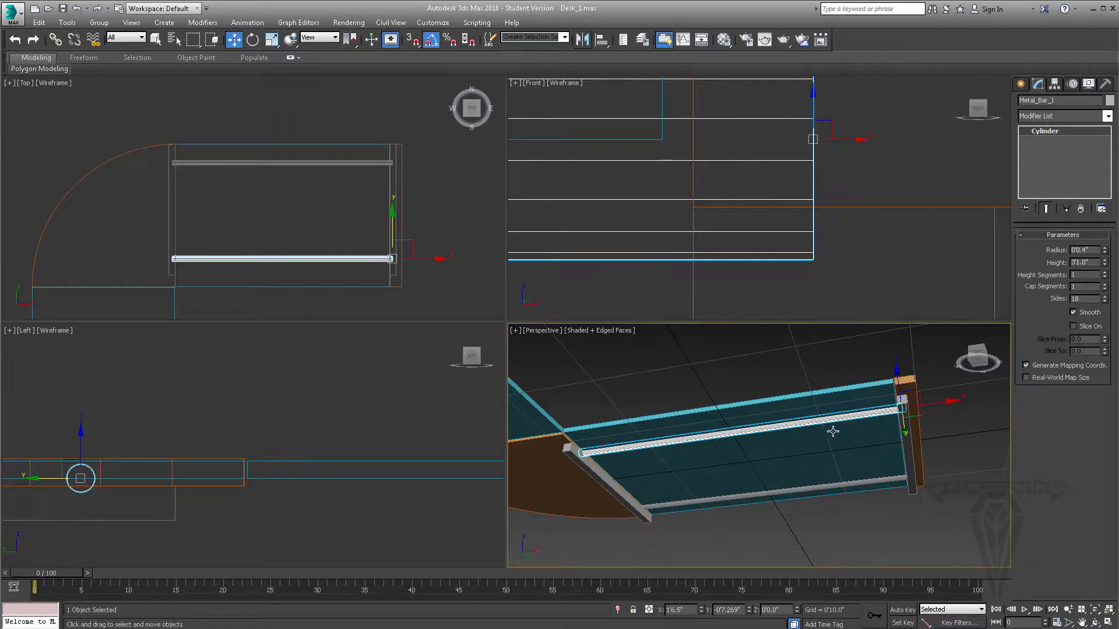
- Select Metal_Bar_S_1 beneath the wooden edge strip and examine the support bars from the side and from below
left_click(910, 445)
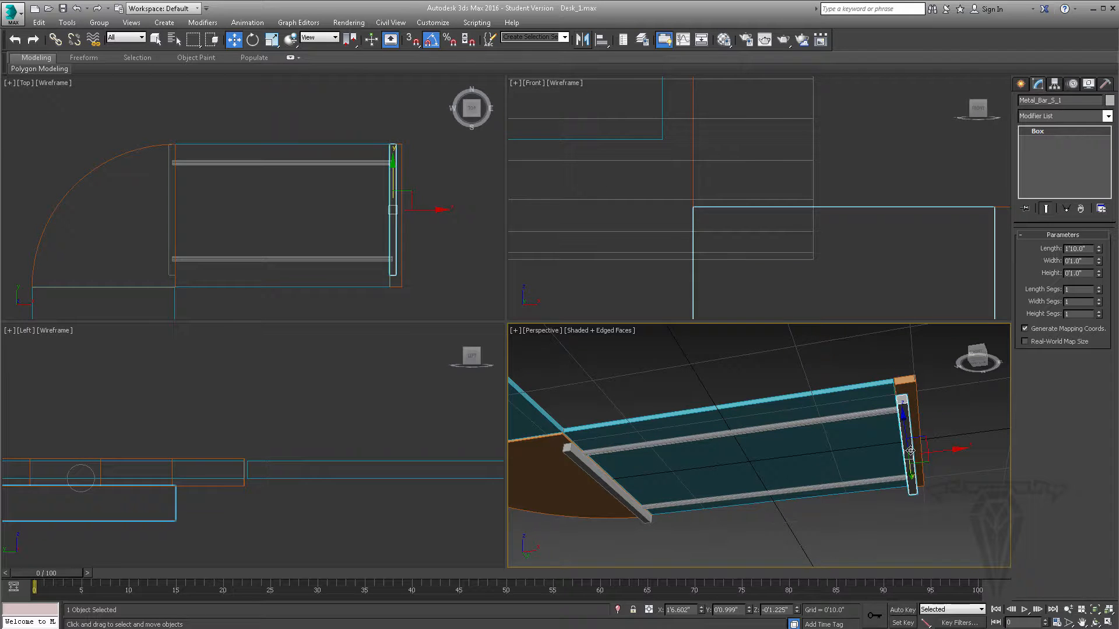
middle_click_drag(356, 227, 339, 219)
middle_click_drag(267, 451, 320, 406)
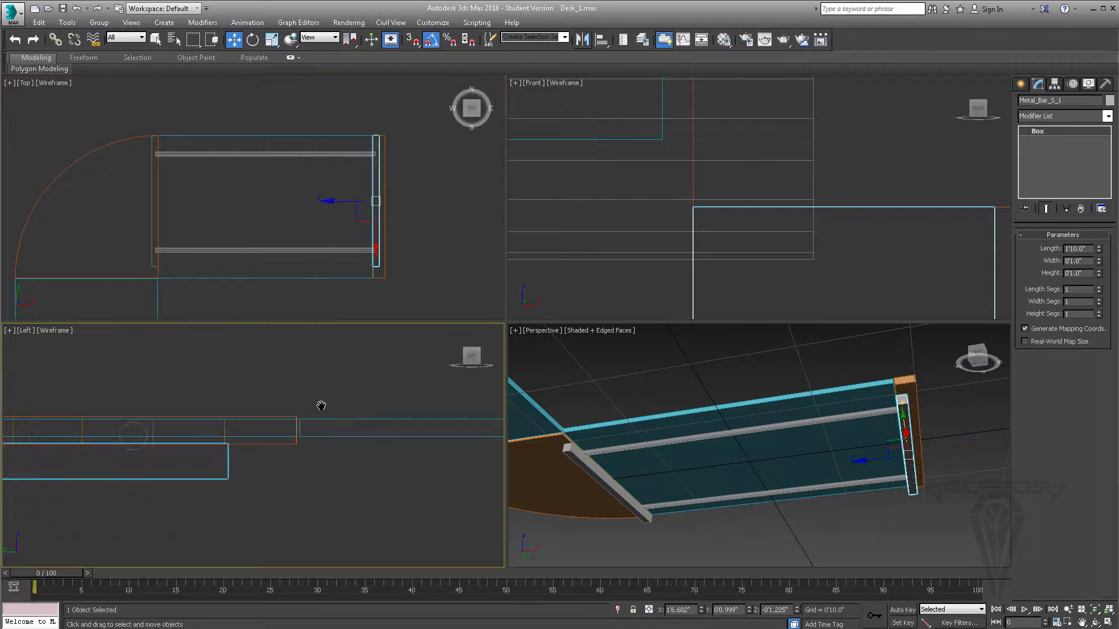
scroll(320, 405, "down", 5)
middle_click_drag(910, 431, 868, 410, "alt")
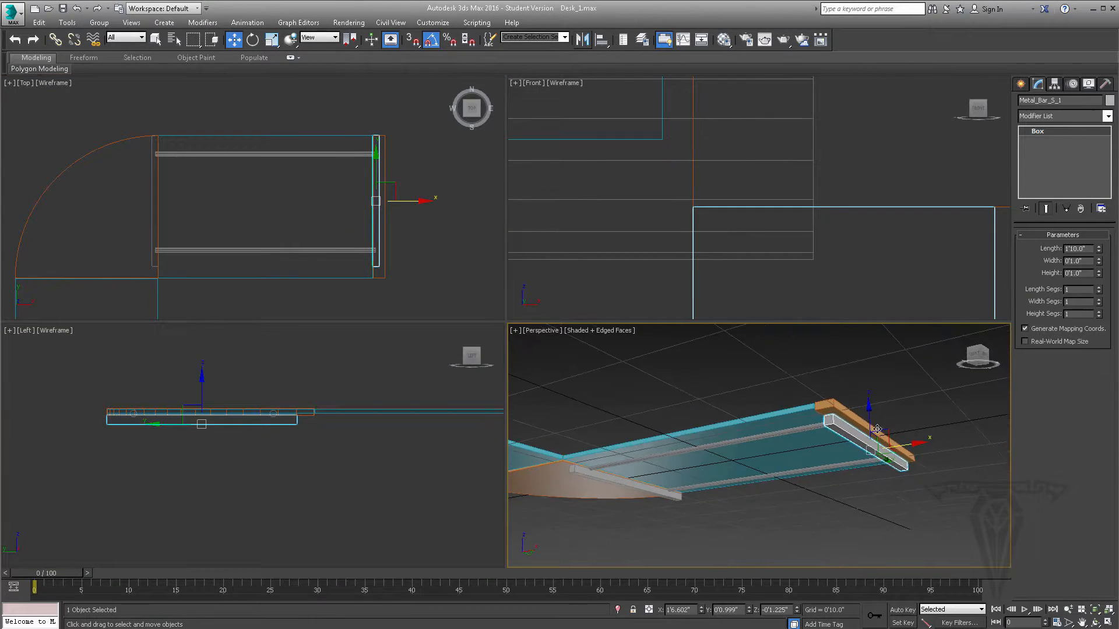
- Clone Metal_Bar_S_1 downward along Z to about -0'2.762" as an independent copy named Metal_Leg_1
left_click_drag(868, 412, 869, 425, "shift")
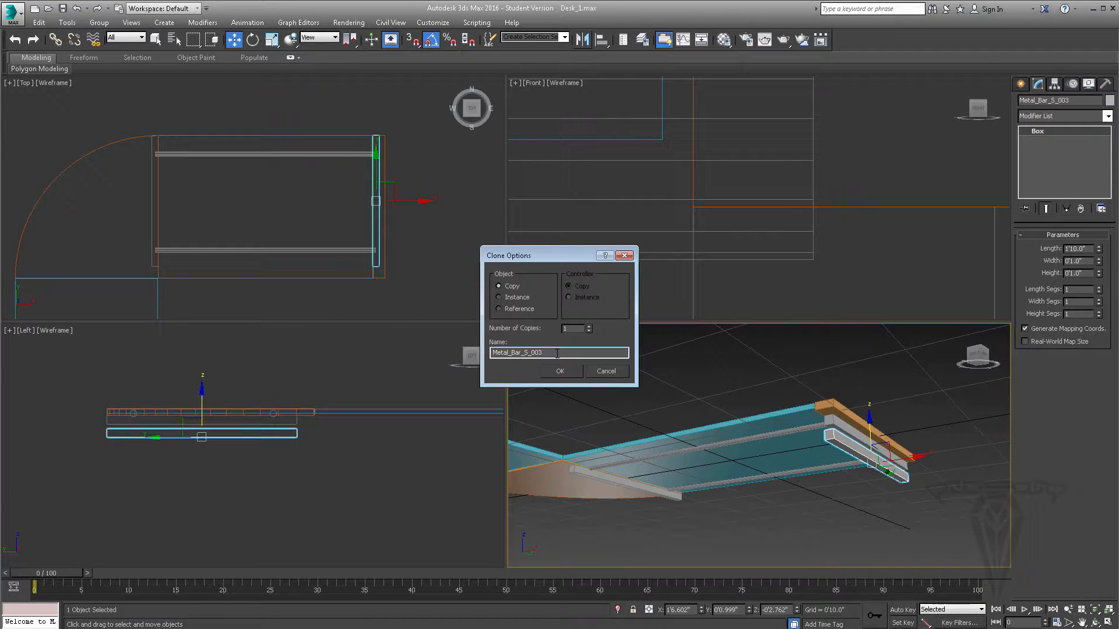
left_click_drag(557, 354, 519, 354)
key("BackSpace")
key("Return")
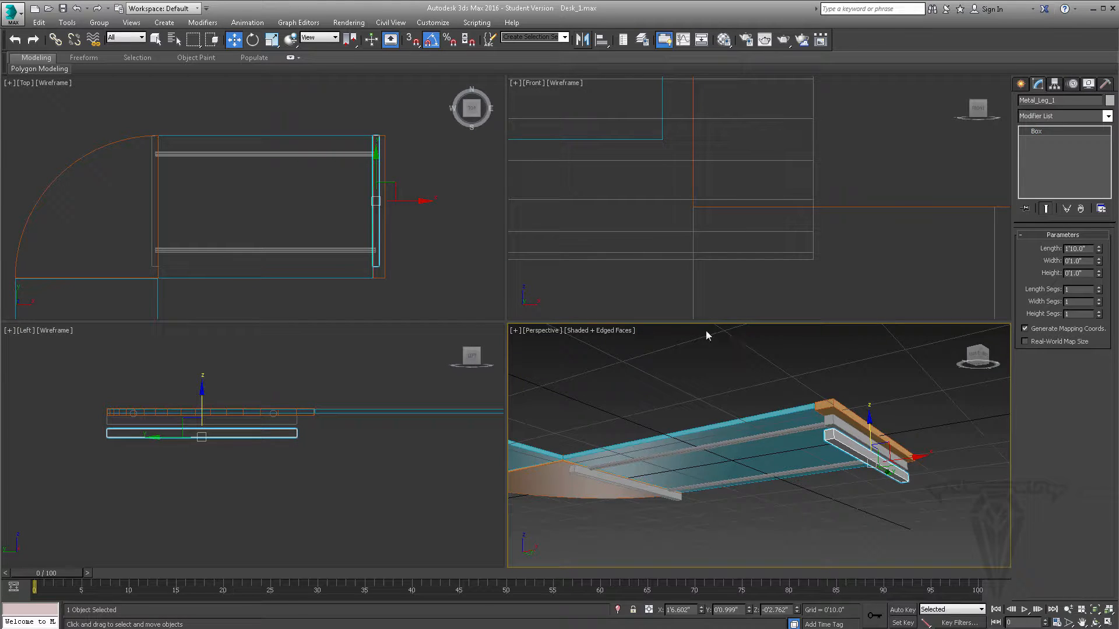
- Rotate Metal_Leg_1 by 90 degrees about the X axis so it stands vertically
left_click(252, 39)
middle_click_drag(881, 421, 845, 435, "alt")
left_click_drag(846, 435, 866, 510)
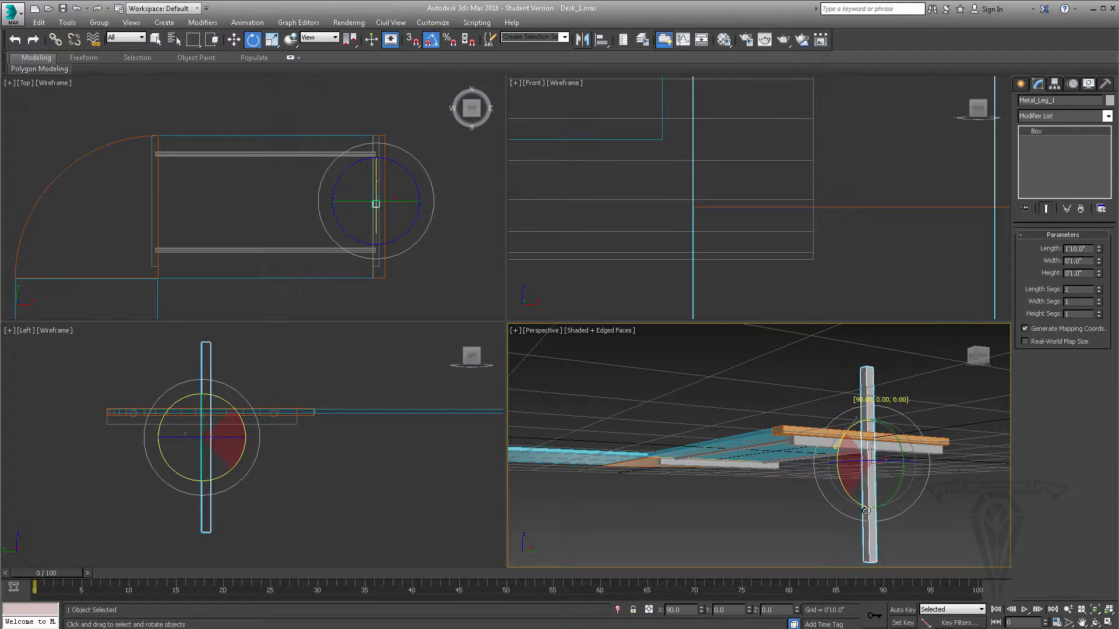
- Move Metal_Leg_1 along Y to about 0'11.384" at the support bar's back end and lower it to about Z -1'0.214"
left_click(233, 40)
scroll(395, 160, "up", 4)
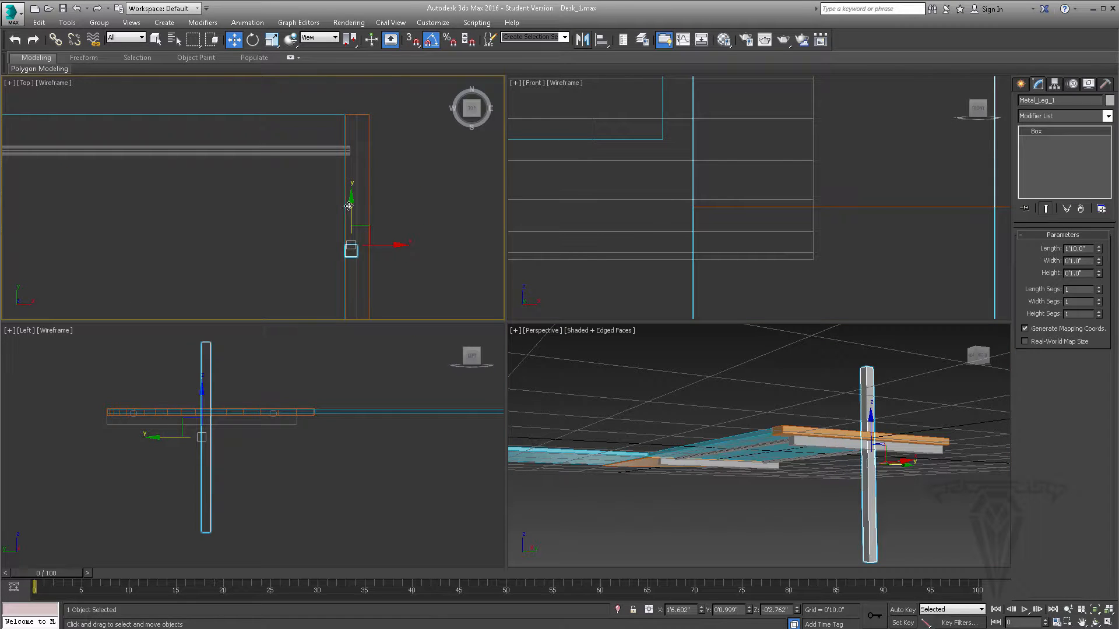
left_click_drag(349, 206, 353, 89)
middle_click_drag(138, 425, 227, 413)
scroll(204, 399, "up", 2)
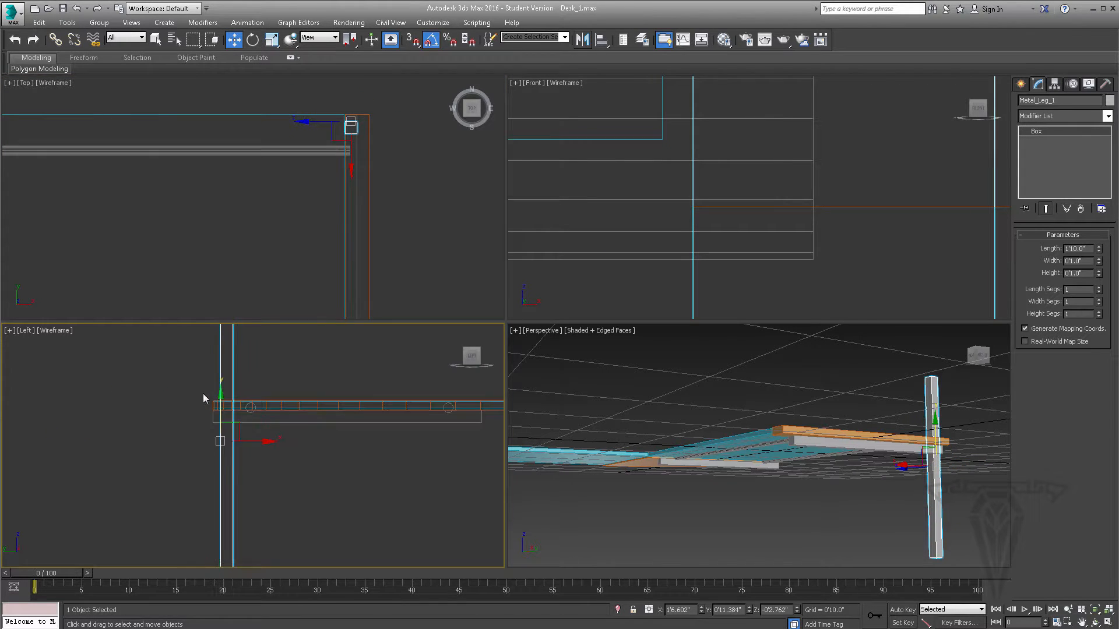
left_click_drag(221, 395, 229, 512)
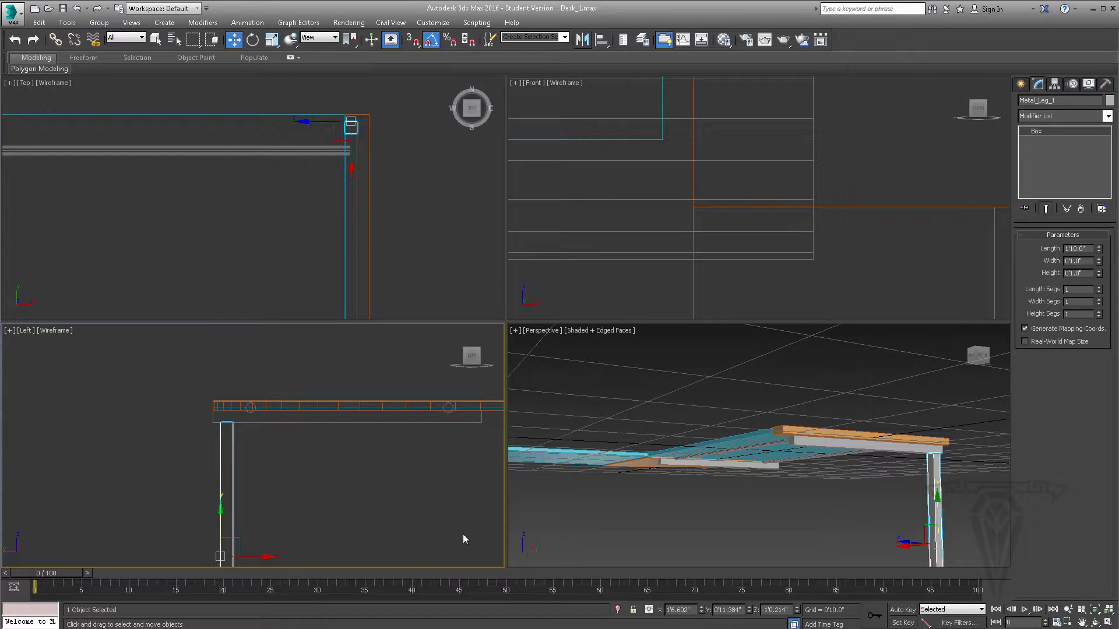
- Nudge Metal_Leg_1 down to Z -1'0.226" so its top meets the underside of the support bar
scroll(247, 453, "up", 4)
middle_click_drag(226, 414, 297, 477)
scroll(296, 476, "up", 4)
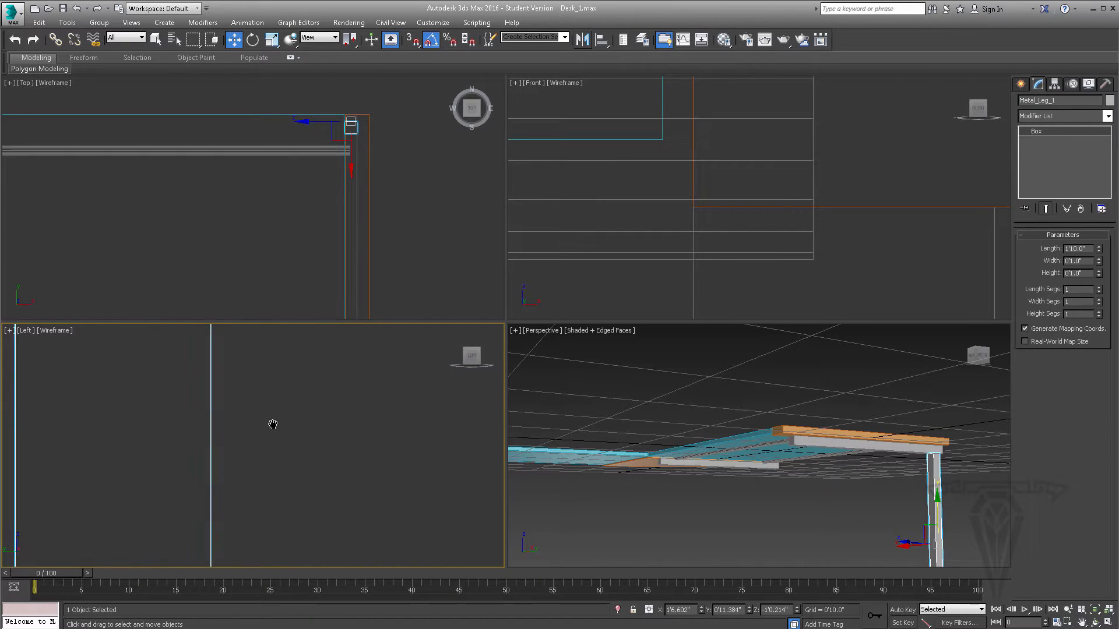
middle_click_drag(235, 360, 356, 531)
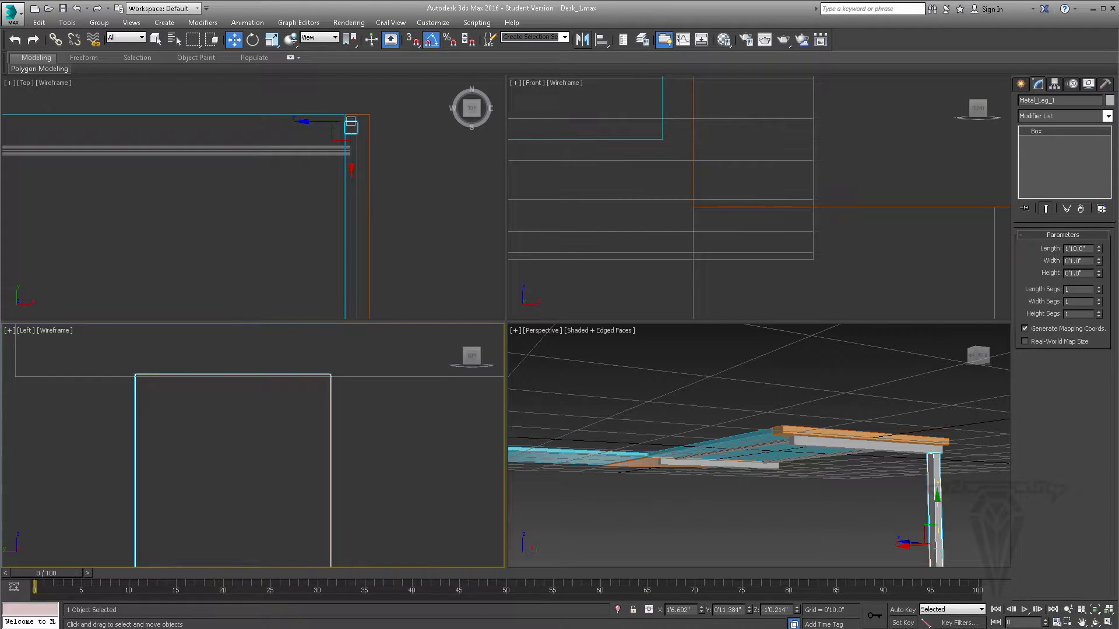
left_click(796, 612)
left_click(797, 612)
left_click(796, 612)
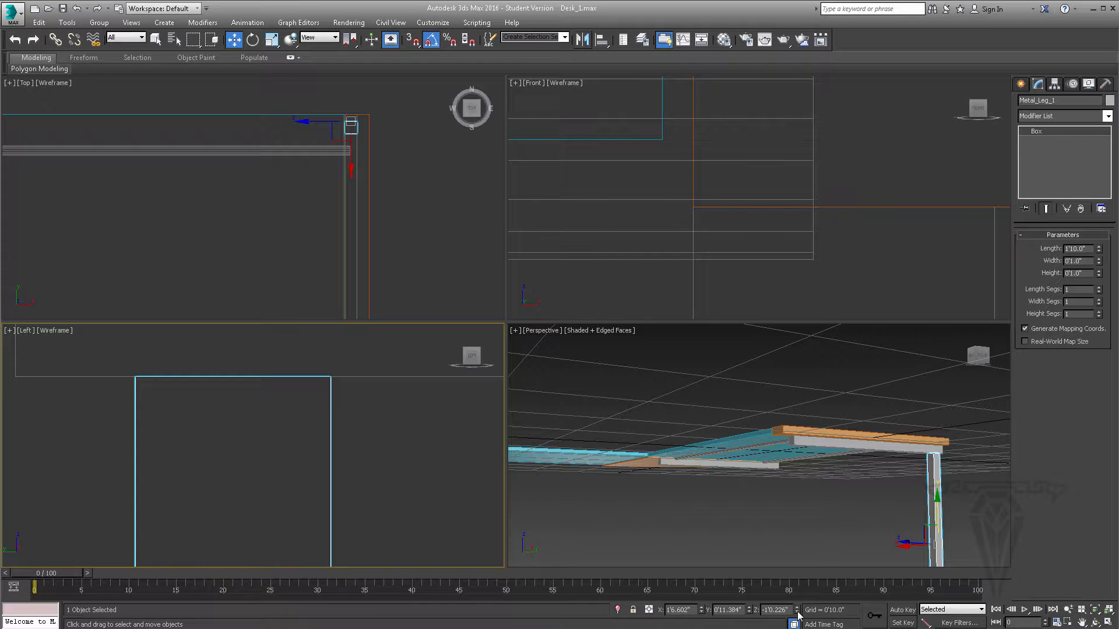
scroll(302, 411, "down", 10)
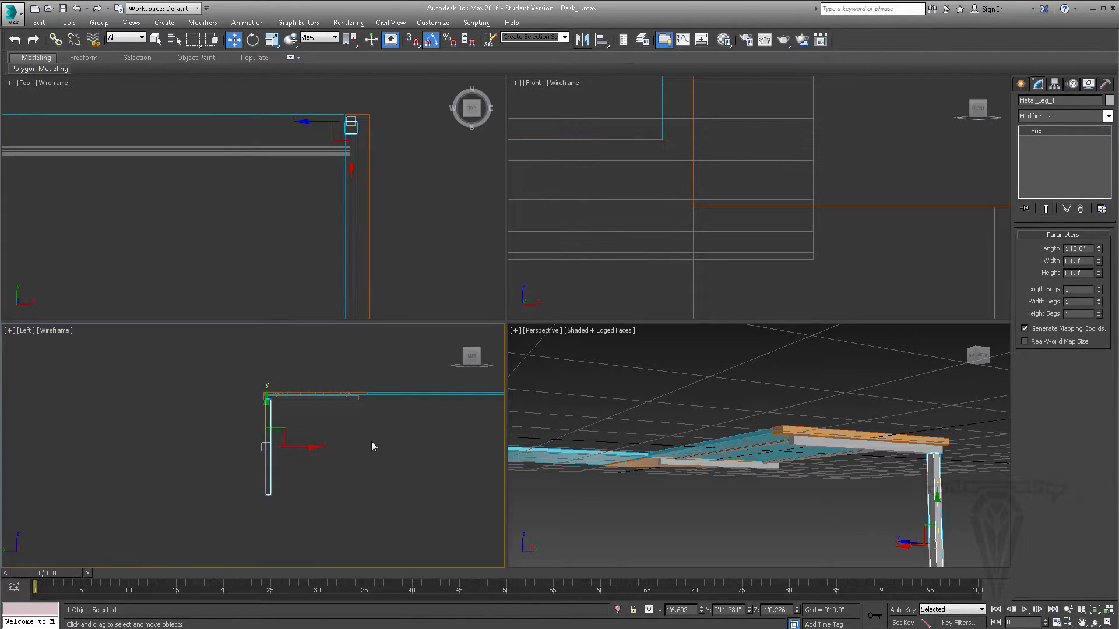
- Set the length of Metal_Leg_1 to 3'0.0"
middle_click_drag(653, 425, 774, 474, "alt")
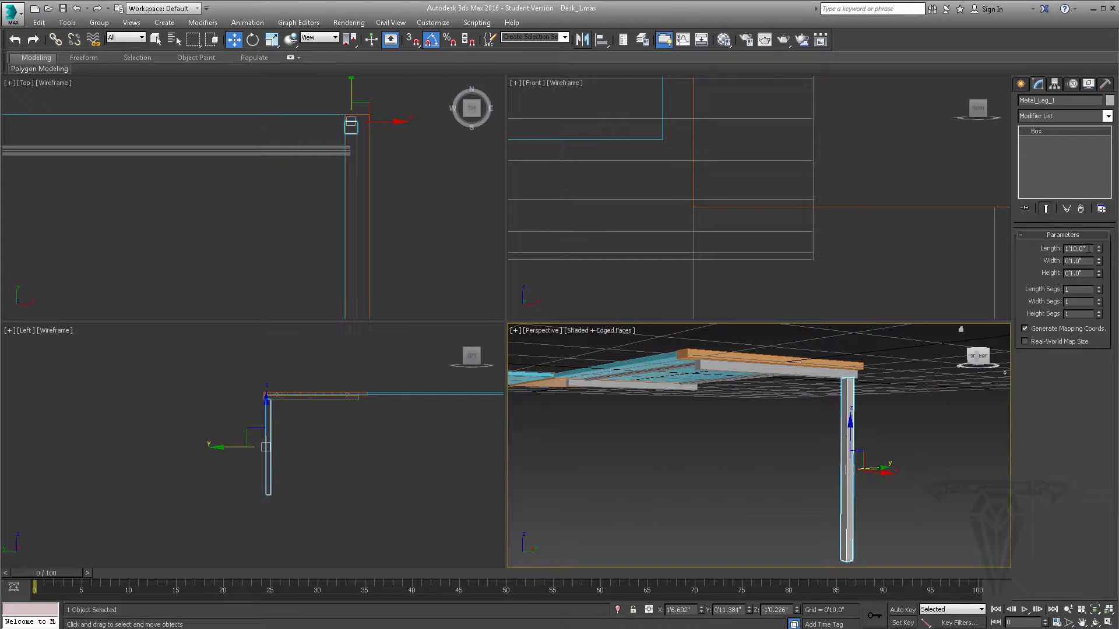
left_click_drag(1087, 248, 1068, 252)
type("3'")
key("Return")
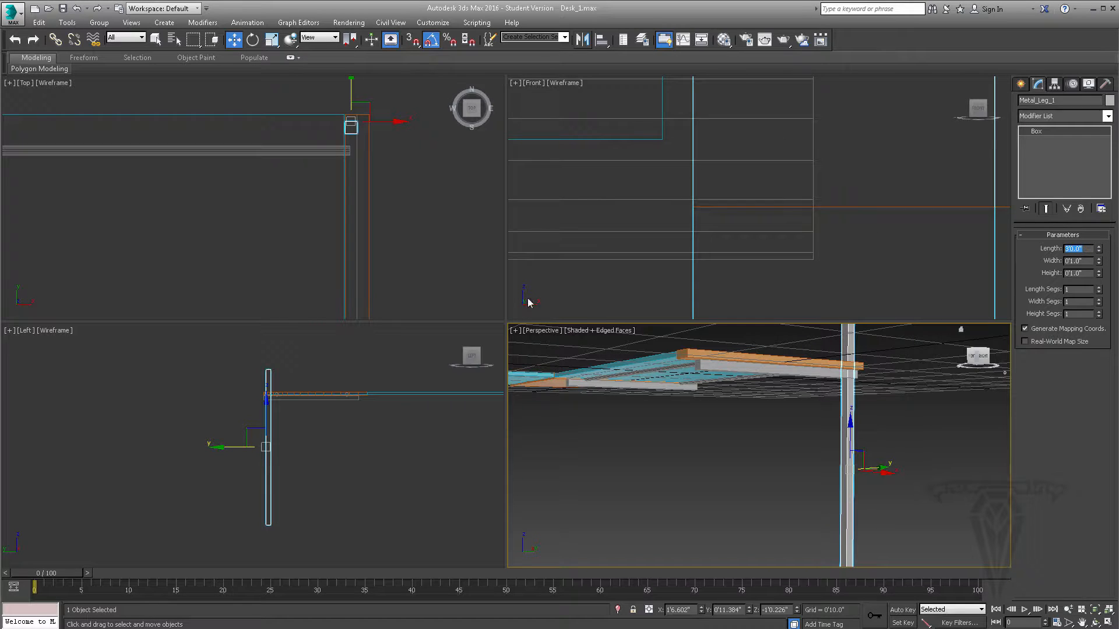
- Lower the lengthened Metal_Leg_1 to Z -1'7.232" so its top sits against the underside of the support bar
scroll(260, 418, "up", 5)
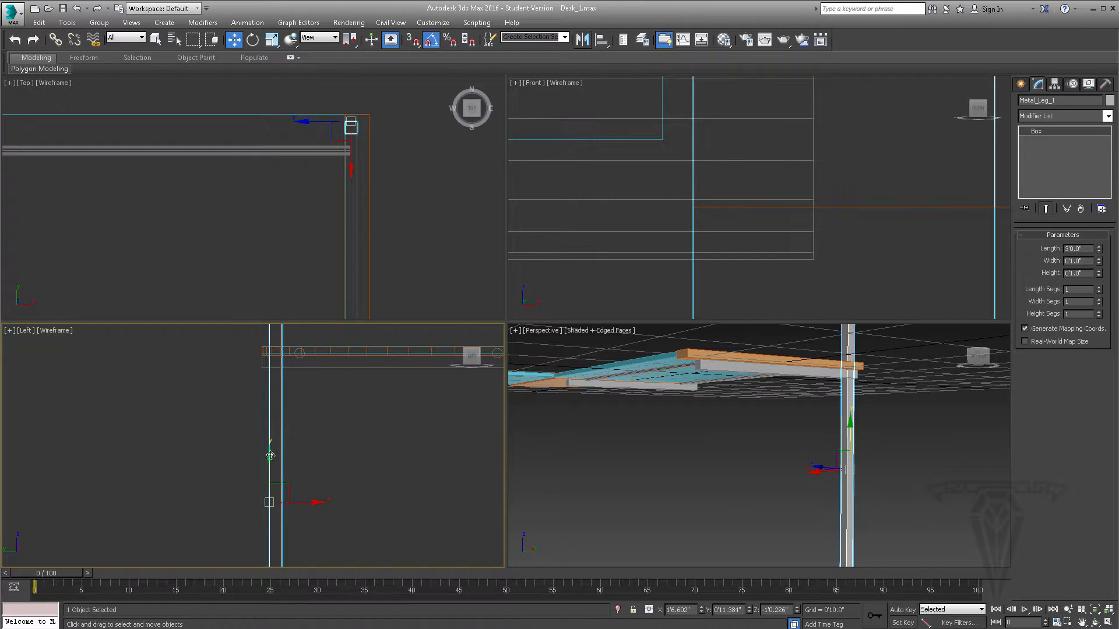
left_click_drag(271, 484, 271, 558)
scroll(270, 437, "up", 3)
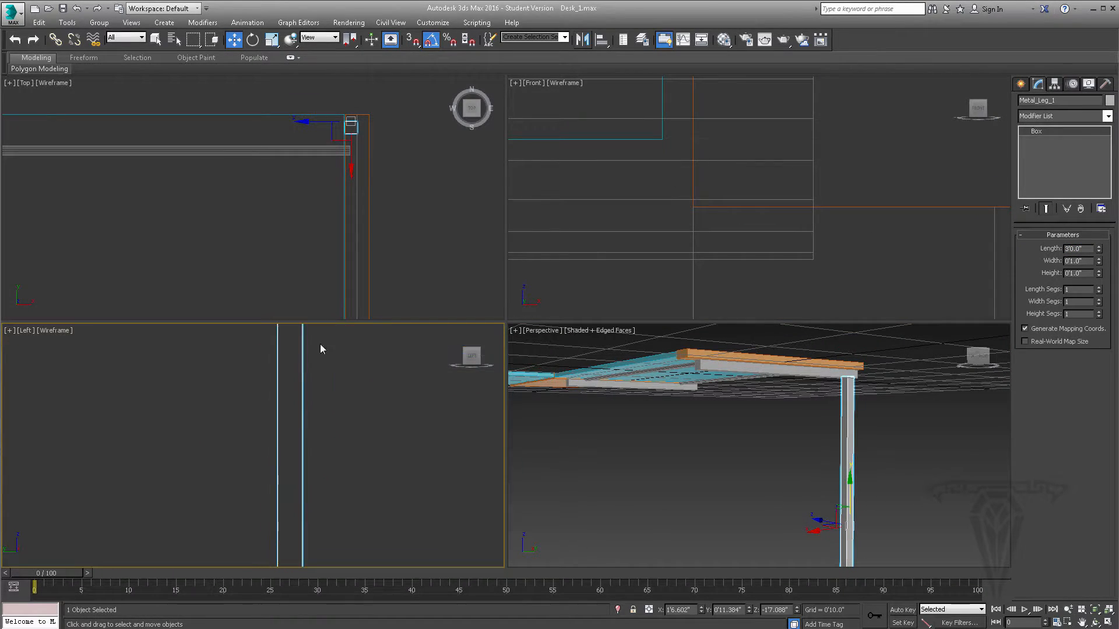
middle_click_drag(320, 348, 324, 449)
scroll(323, 450, "up", 3)
left_click_drag(798, 611, 784, 605)
scroll(810, 444, "down", 4)
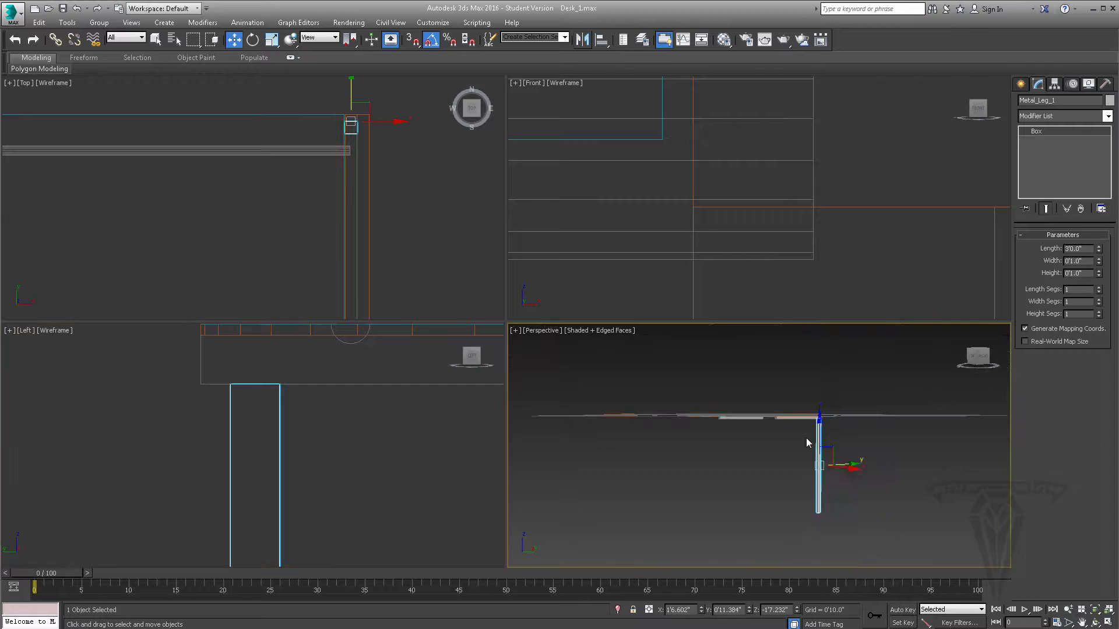
- Clone Metal_Leg_1 along X to about -1'0.695", near the other support bar, as an instance named Metal_Leg_2
scroll(351, 163, "down", 6)
middle_click_drag(298, 158, 361, 177)
scroll(361, 177, "up", 2)
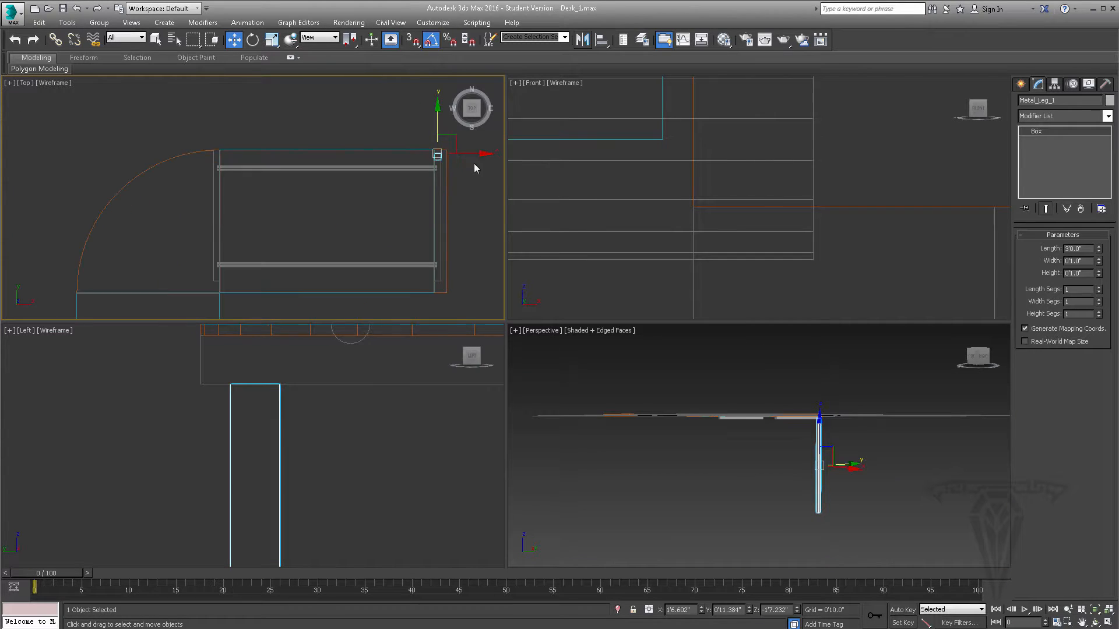
left_click_drag(476, 152, 289, 152, "shift")
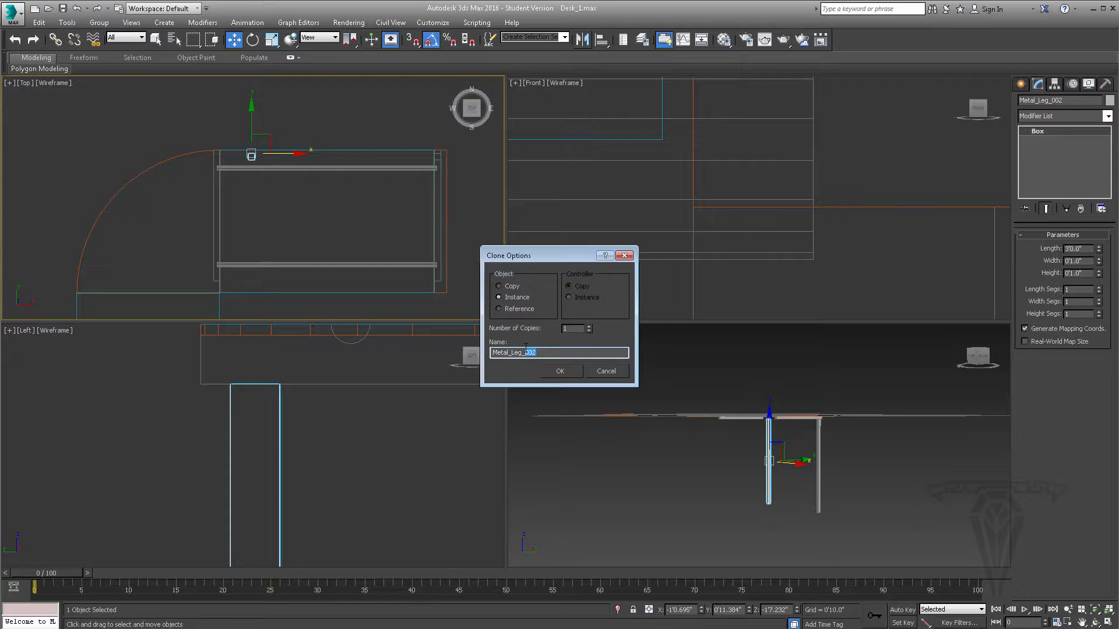
key("Return")
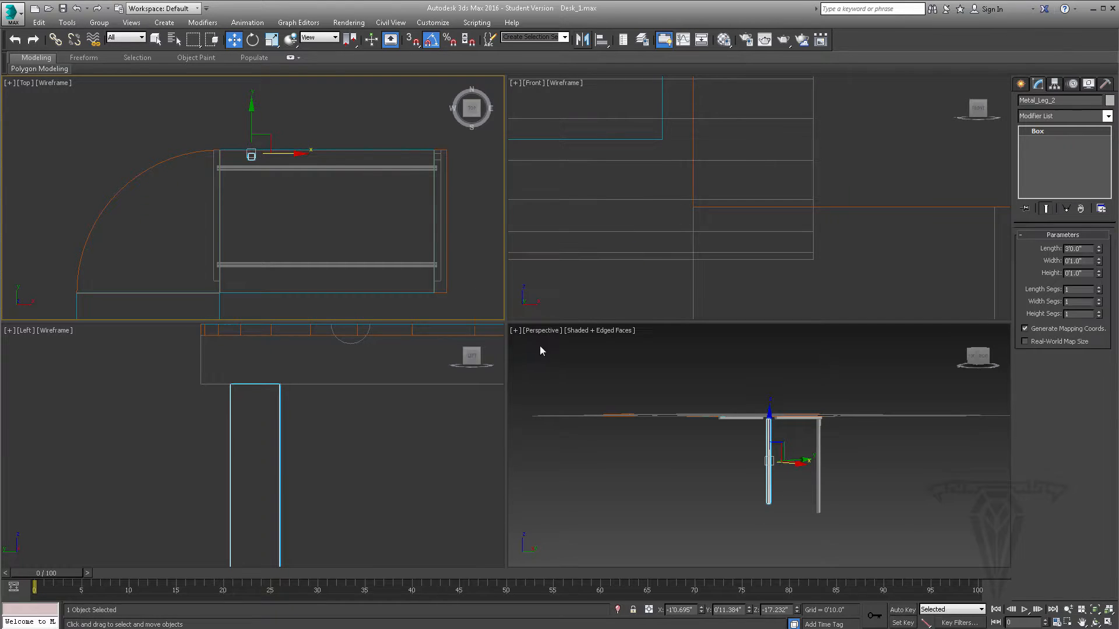
- Align Metal_Leg_2 to Metal_Bar_S_2 on the X position only
mouse_move(789, 428)
middle_mouse_down("alt")
mouse_move(822, 417)
mouse_move(779, 425)
middle_mouse_up("alt")
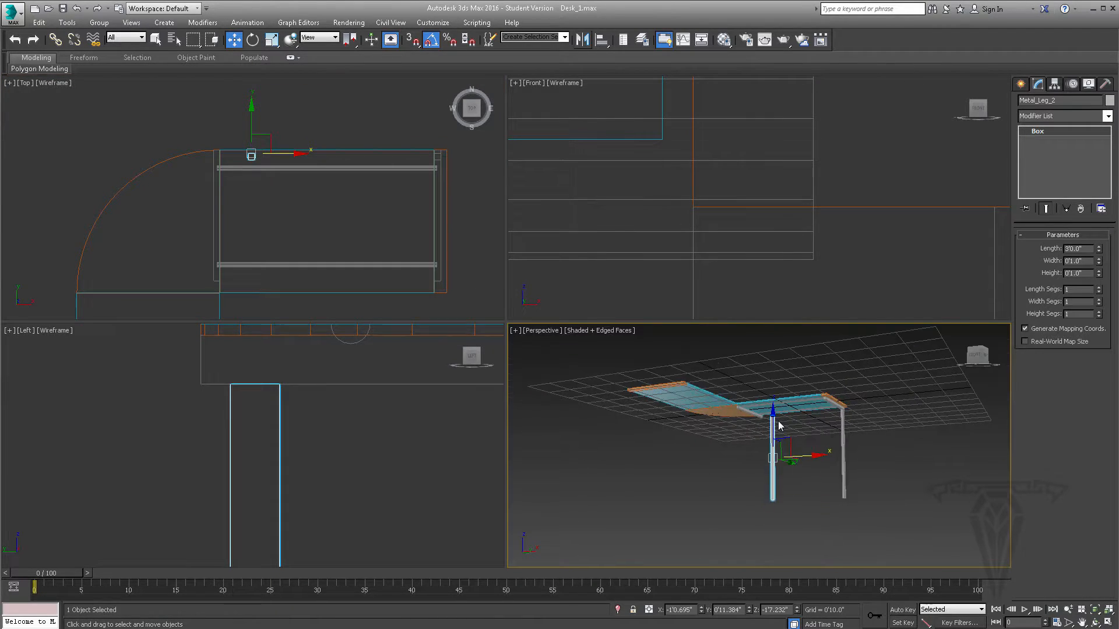
scroll(774, 425, "up", 3)
left_click(601, 39)
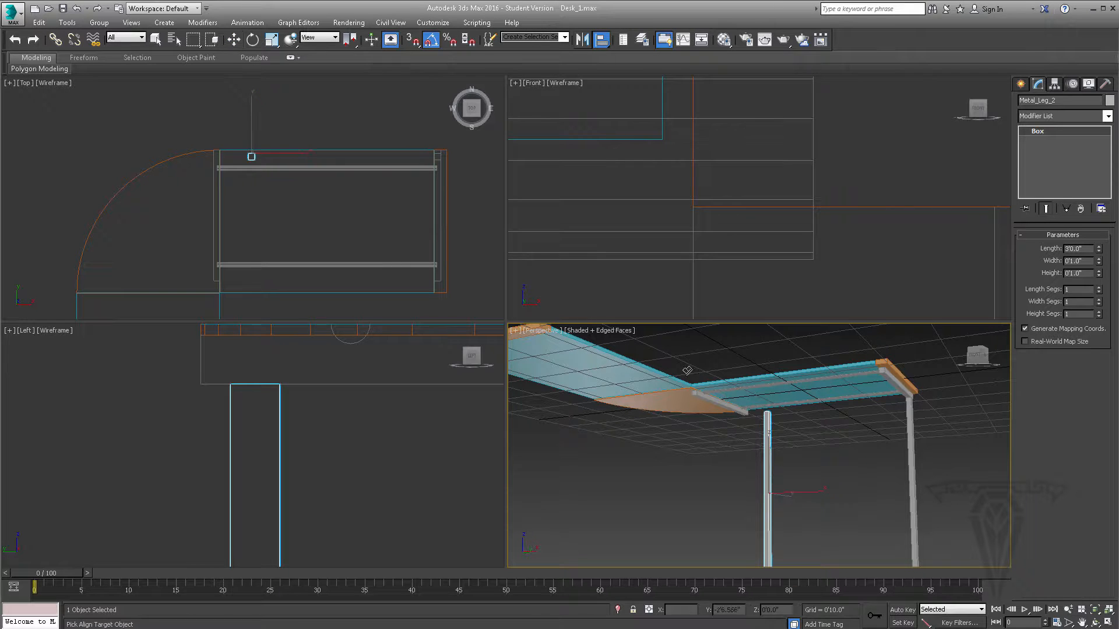
left_click(717, 408)
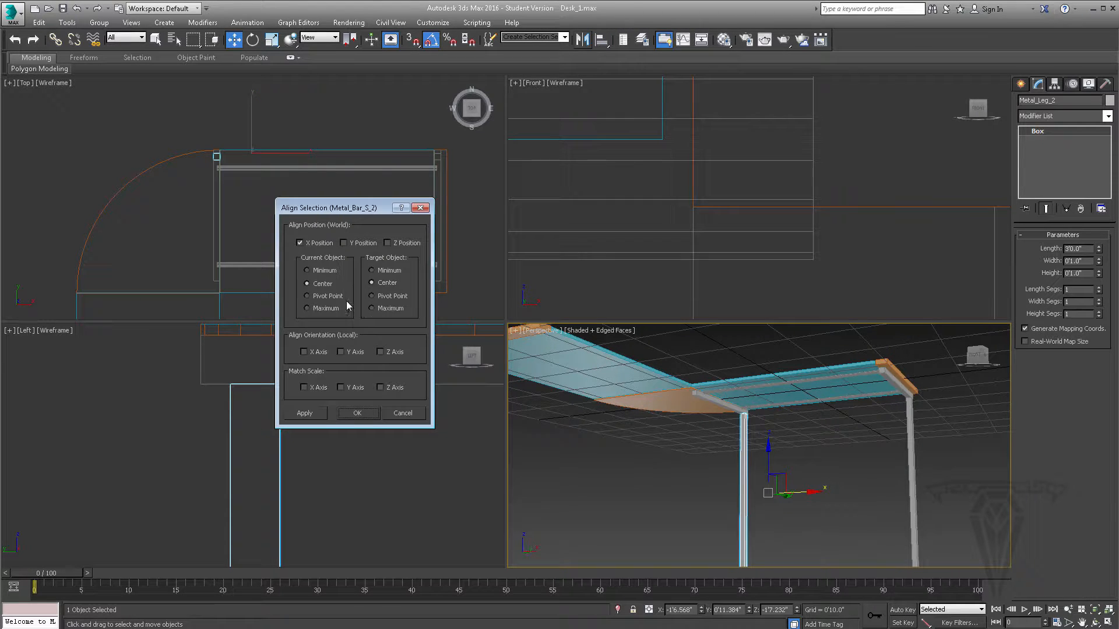
left_click(324, 296)
left_click(356, 414)
- Clone Metal_Leg_1 along Y to about -0'2.004" as an independent copy named Metal_Leg_Bent_1
middle_click_drag(726, 446, 713, 335, "alt")
middle_click_drag(857, 420, 627, 369, "alt")
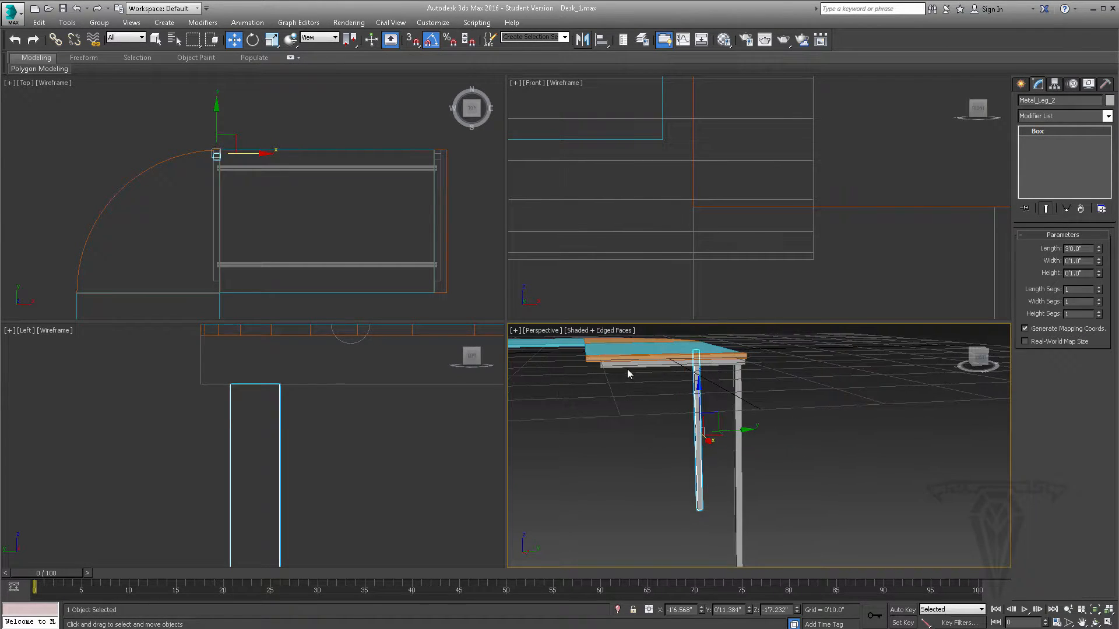
left_click(737, 487)
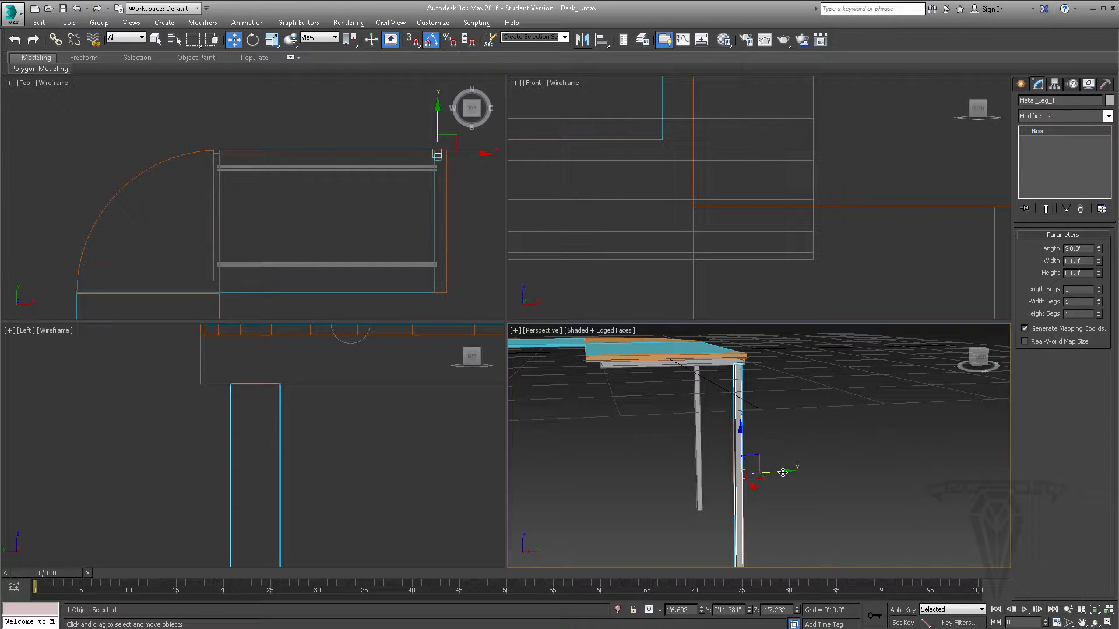
mouse_move(782, 471)
left_mouse_down("shift")
mouse_move(699, 470)
mouse_move(675, 449)
left_mouse_up("shift")
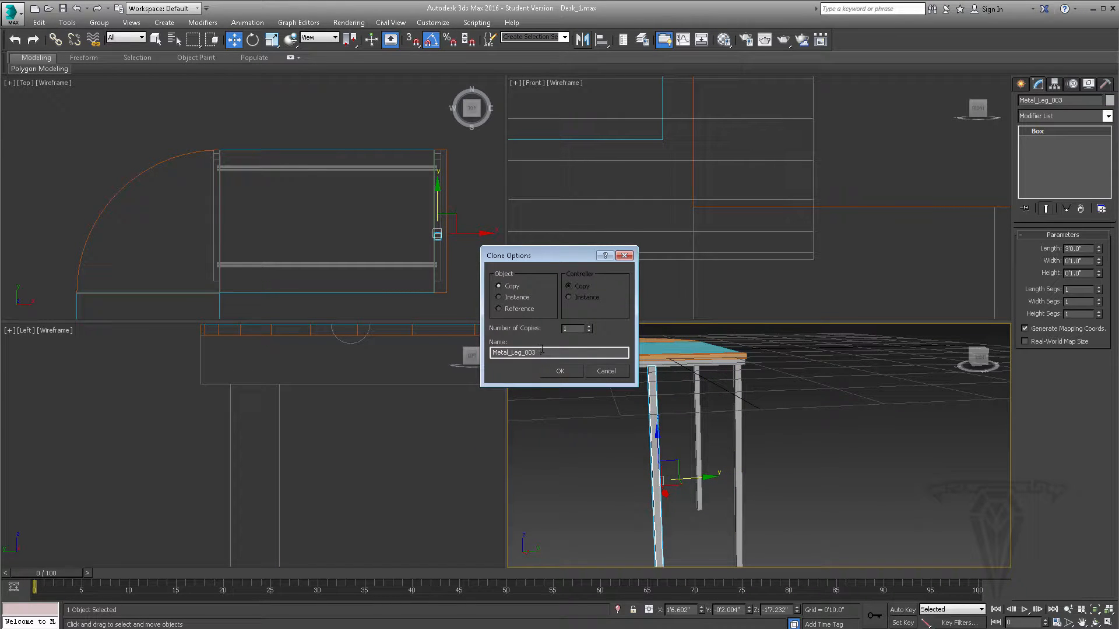
left_click_drag(536, 352, 526, 351)
left_click(560, 371)
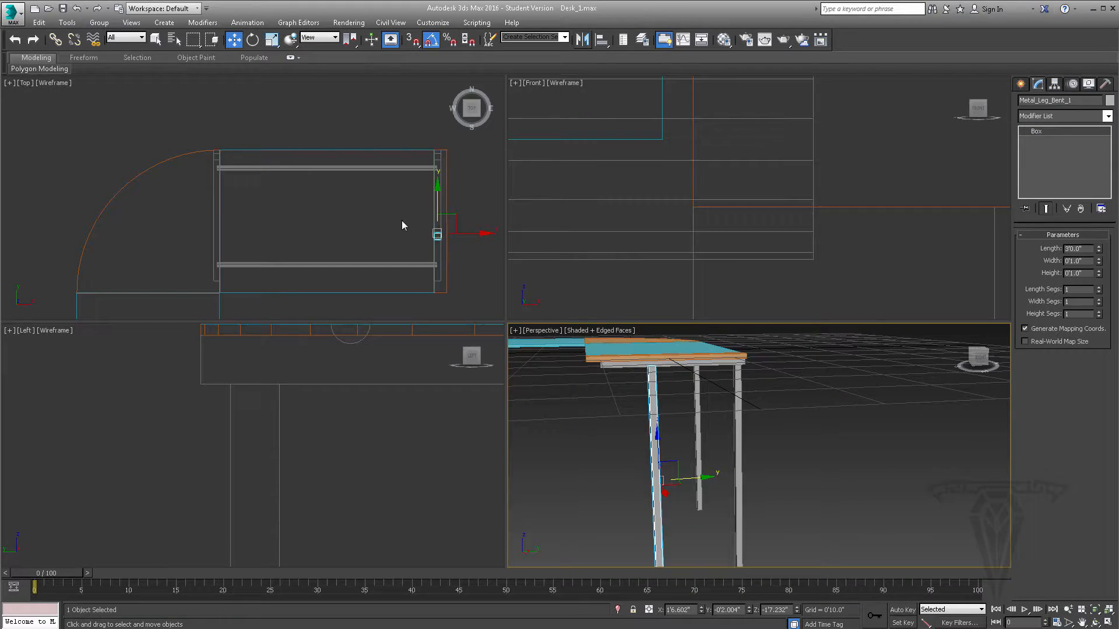
- Shift Metal_Leg_Bent_1 slightly along Y toward the back leg, to about -0'1.46"
scroll(402, 225, "up", 5)
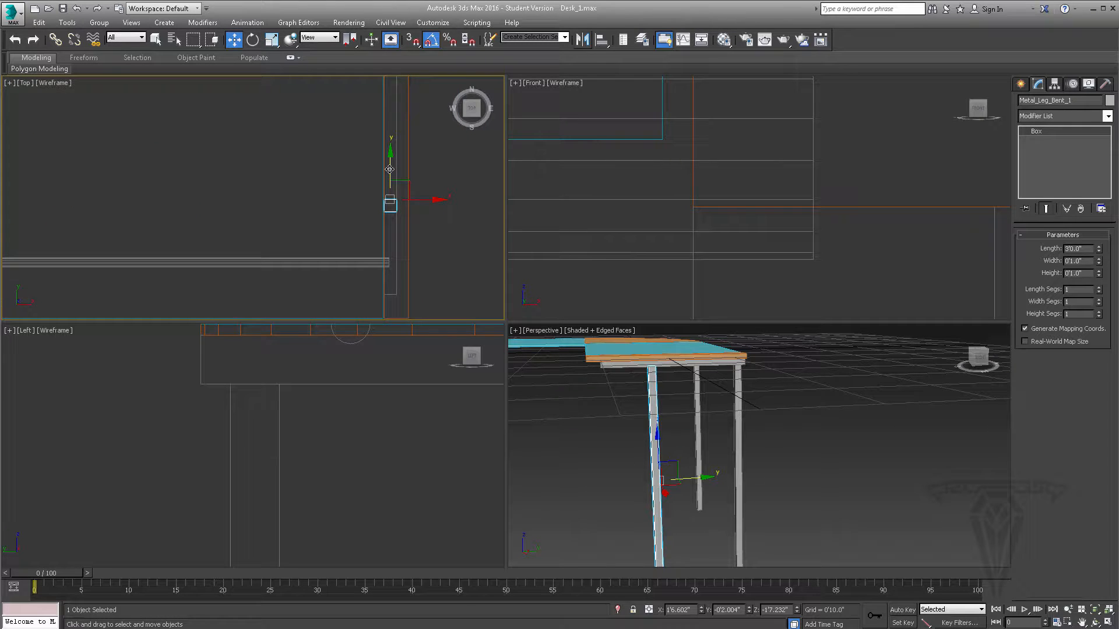
left_click_drag(390, 170, 390, 166)
middle_click_drag(619, 408, 621, 401, "alt")
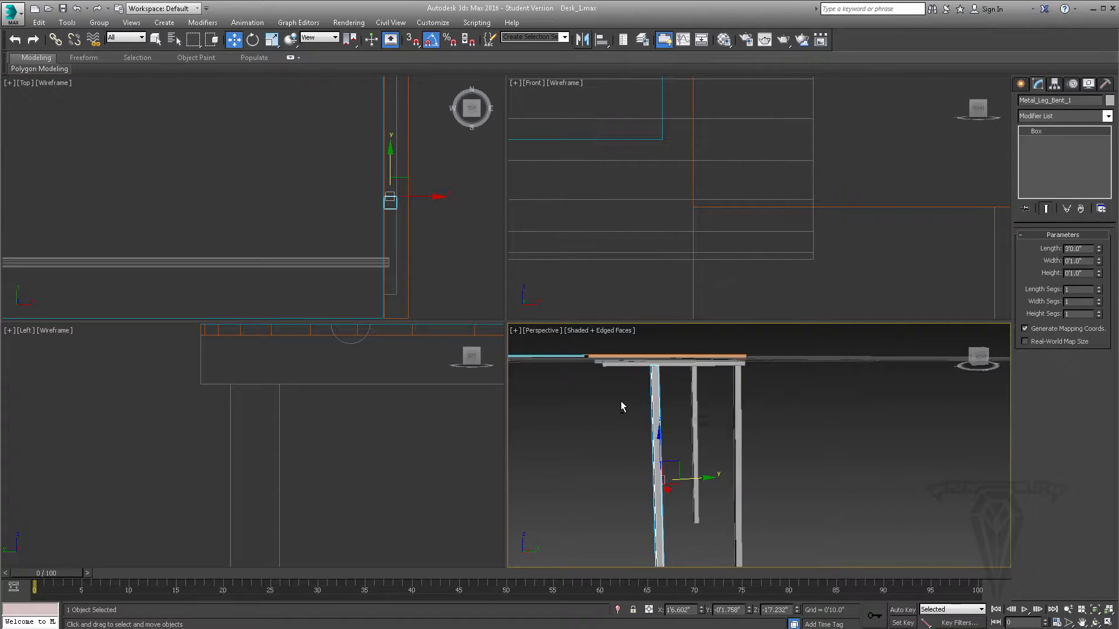
left_click_drag(698, 478, 700, 479)
middle_click_drag(667, 452, 659, 437, "alt")
scroll(659, 437, "down", 3)
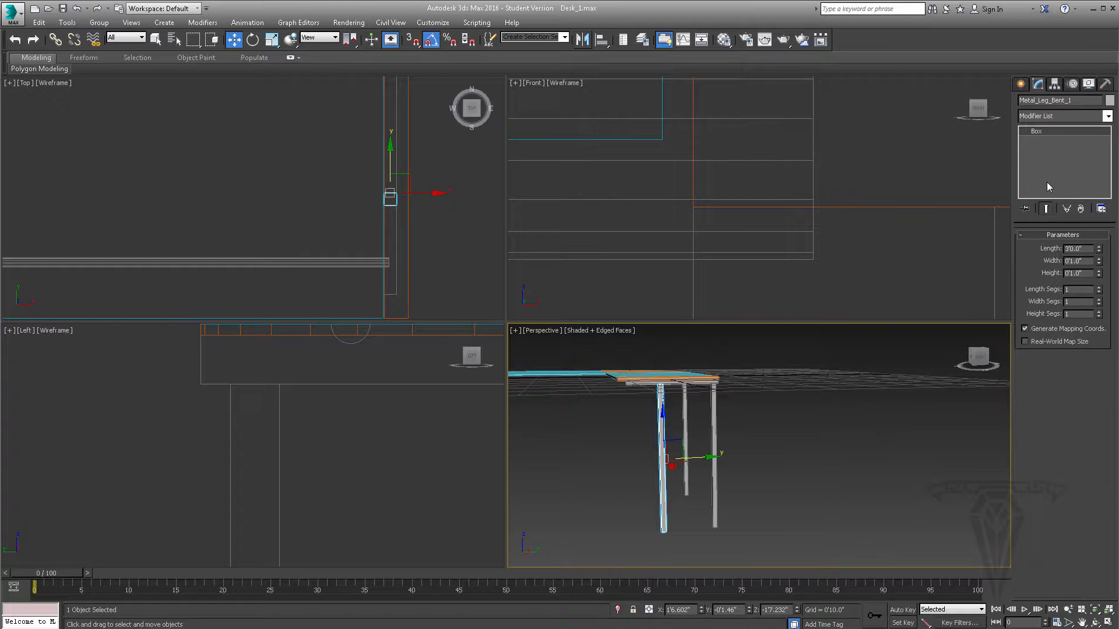
left_click(1106, 116)
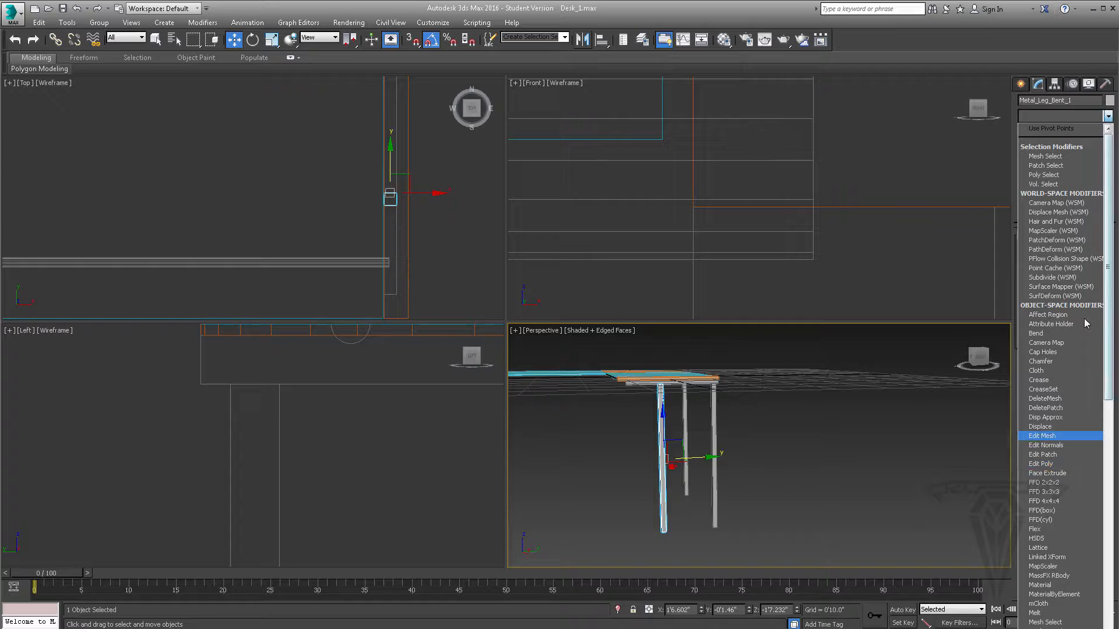
left_click(1117, 303)
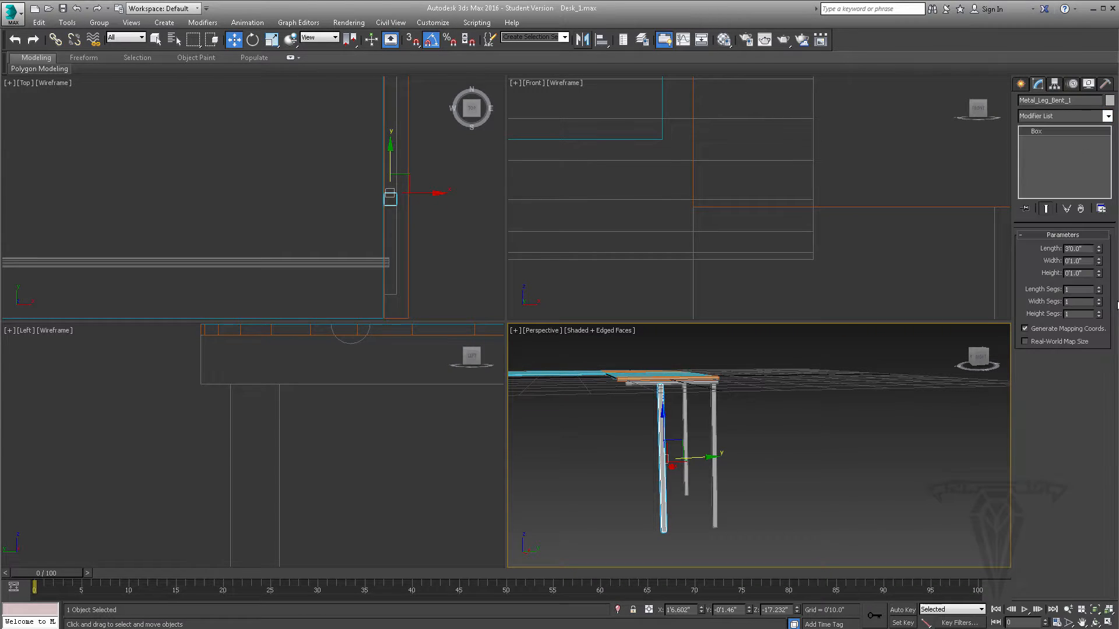
right_click(1049, 153)
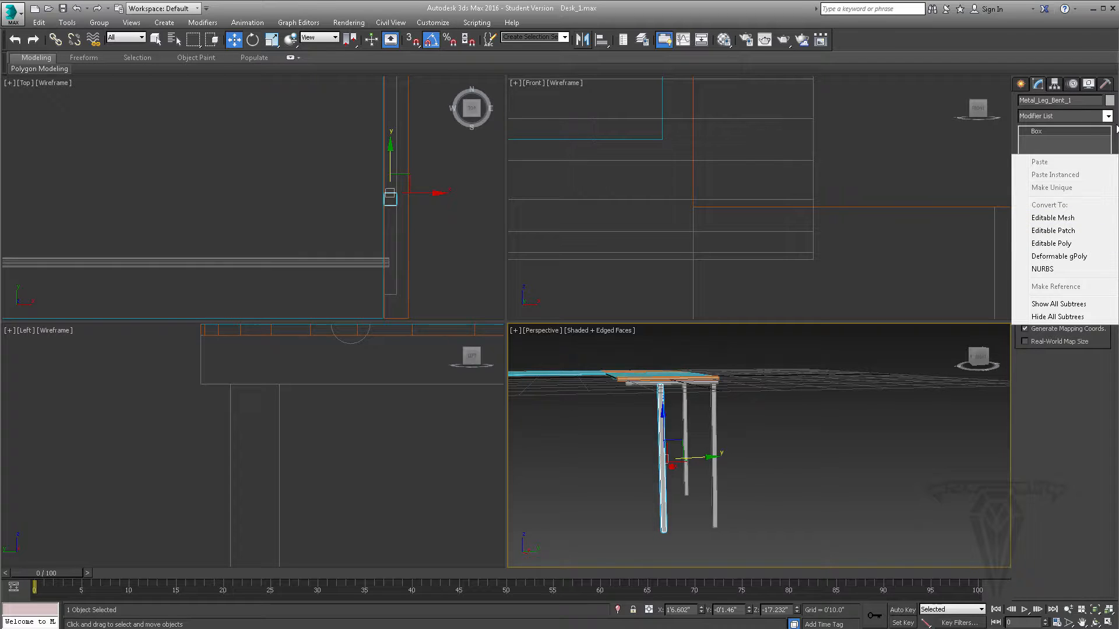
left_click(1117, 133)
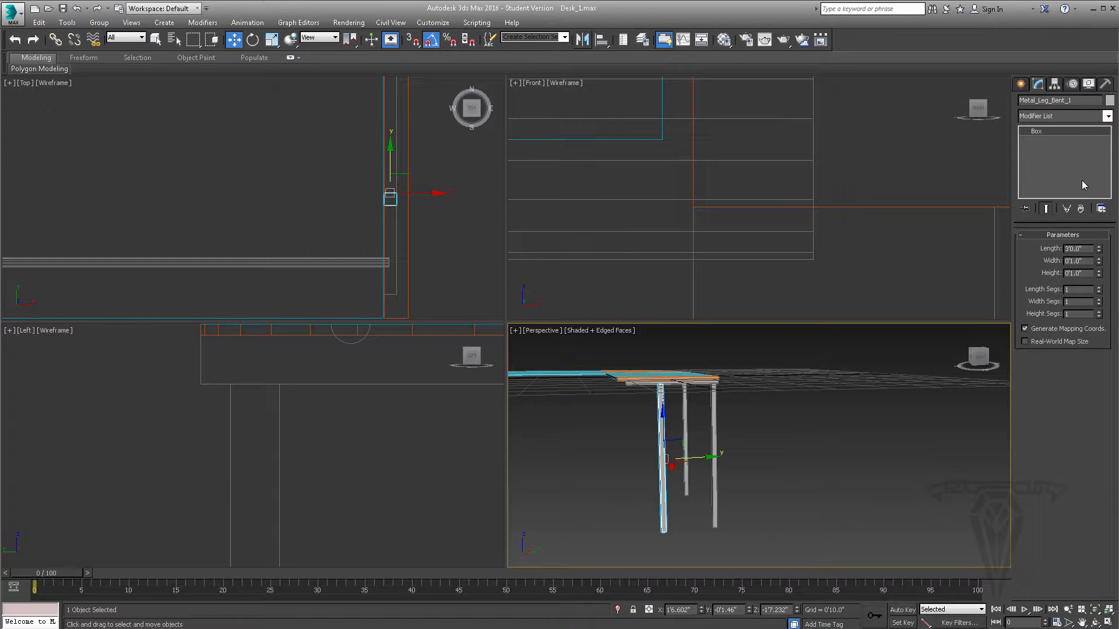
- Add an Edit Poly modifier to Metal_Leg_Bent_1 and return to its base Box parameters
left_click(1107, 116)
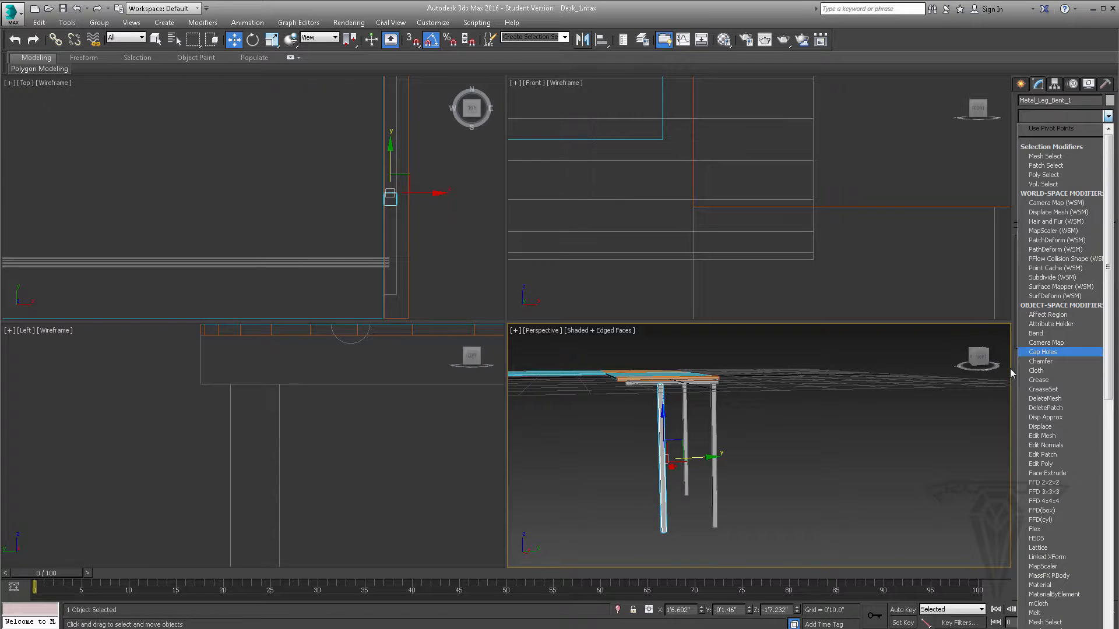
left_click(1043, 464)
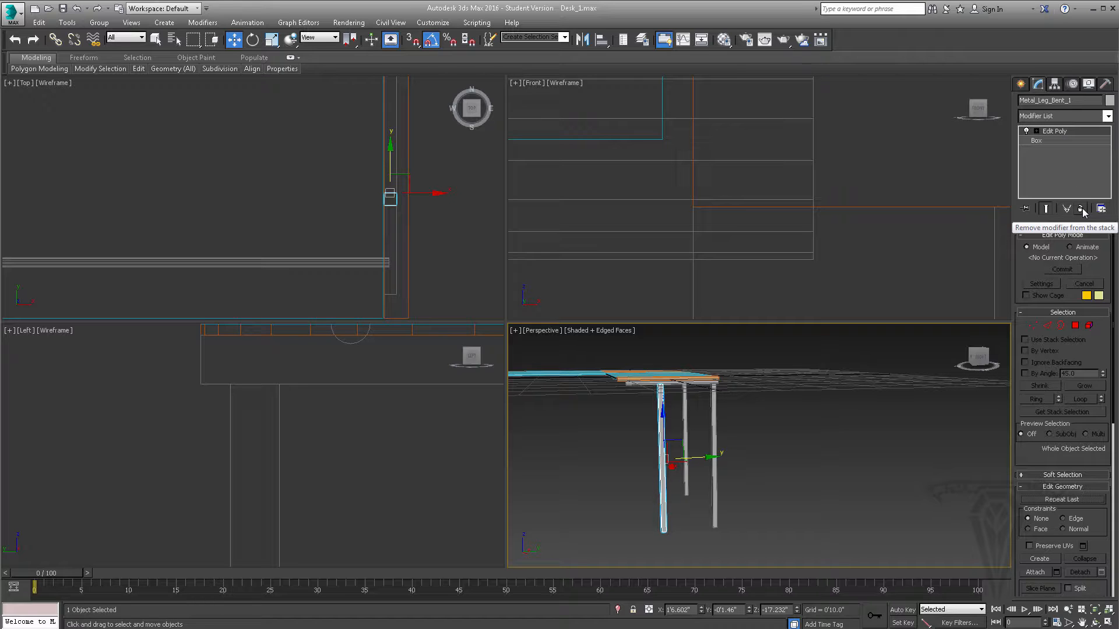
left_click(1049, 140)
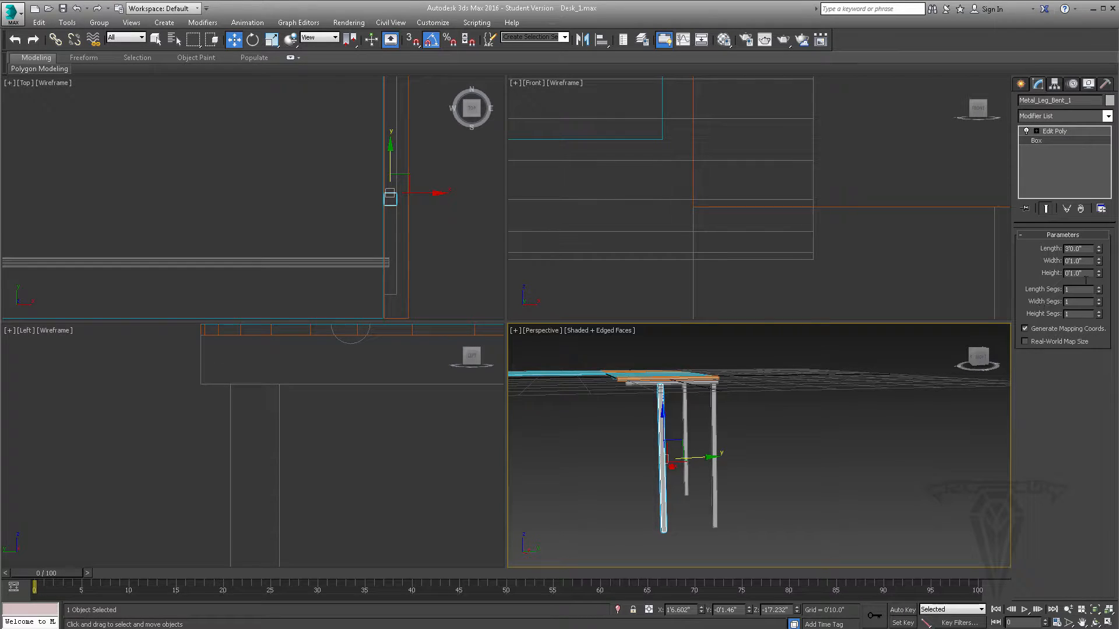
- Return to the Edit Poly level of Metal_Leg_Bent_1 and select the four vertices at the leg's bottom end
left_click(1055, 131)
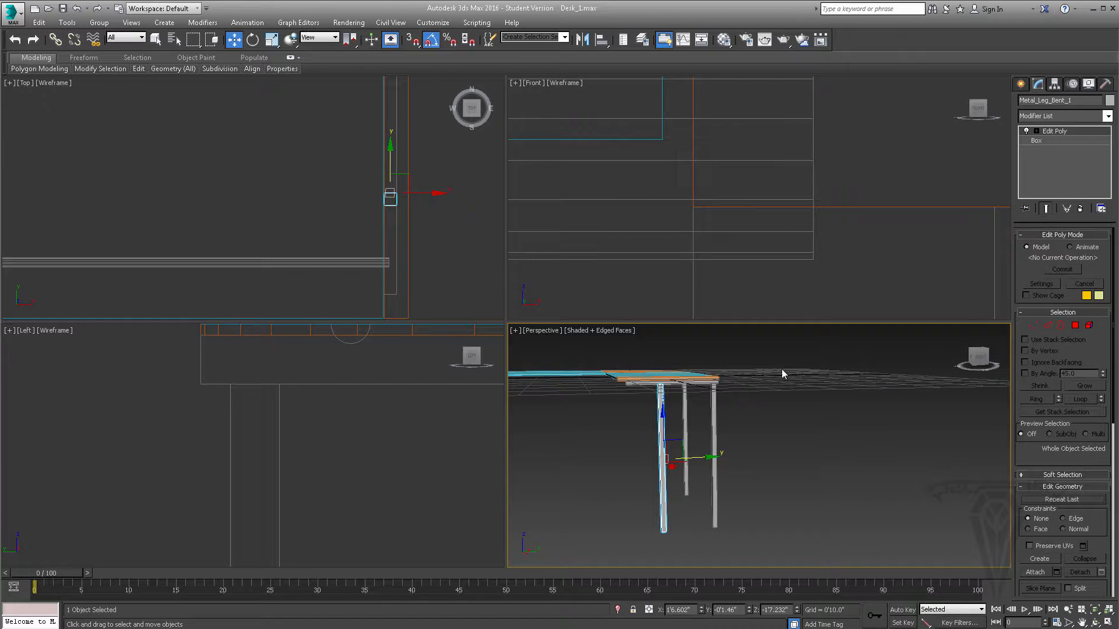
middle_click_drag(657, 494, 707, 417, "alt")
scroll(687, 453, "up", 2)
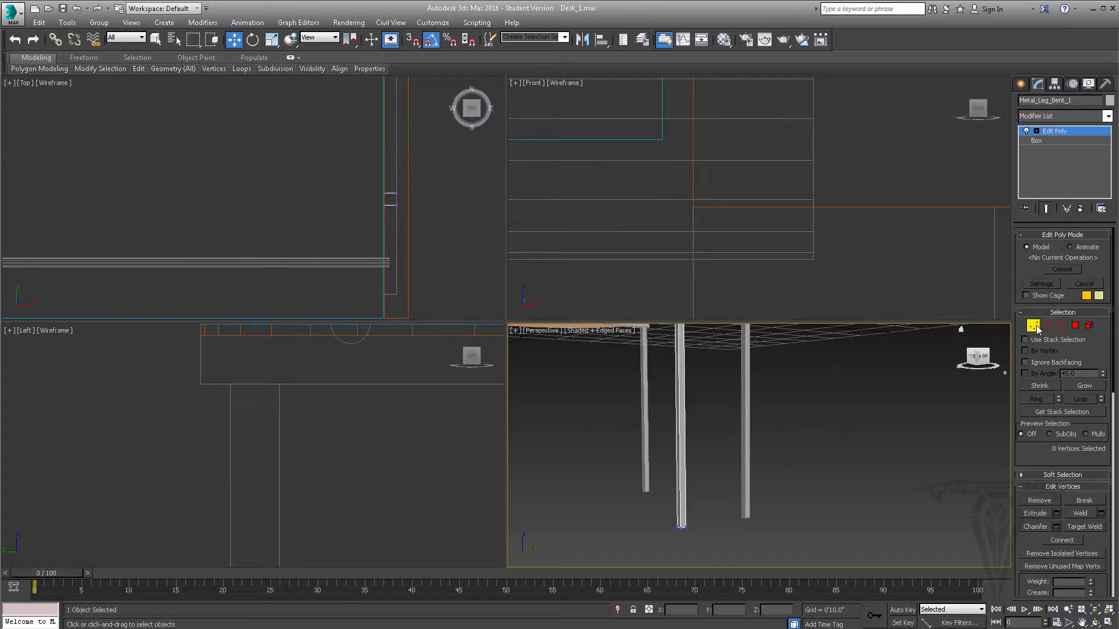
left_click(1075, 326)
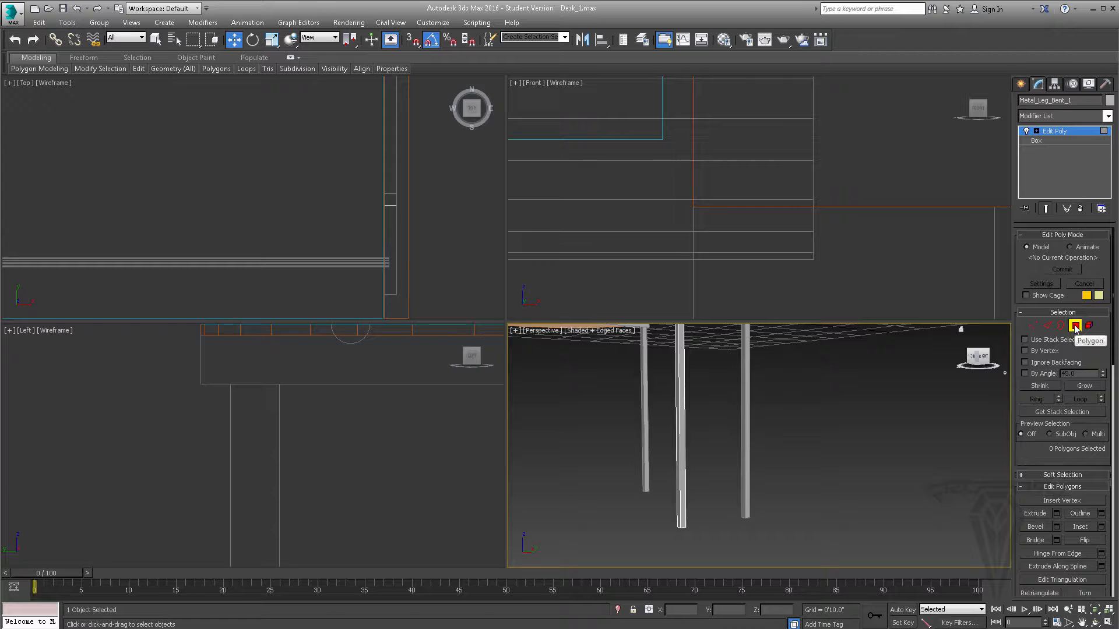
left_click(1032, 325)
scroll(681, 501, "up", 5)
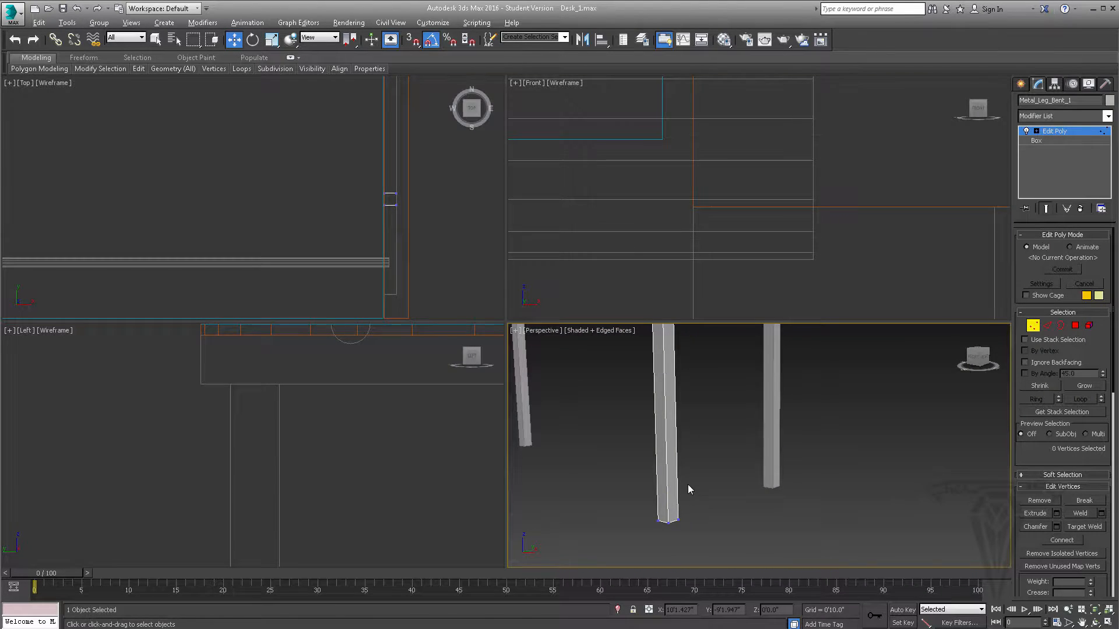
key("alt+w")
middle_click_drag(513, 407, 661, 412)
left_click_drag(379, 403, 554, 507)
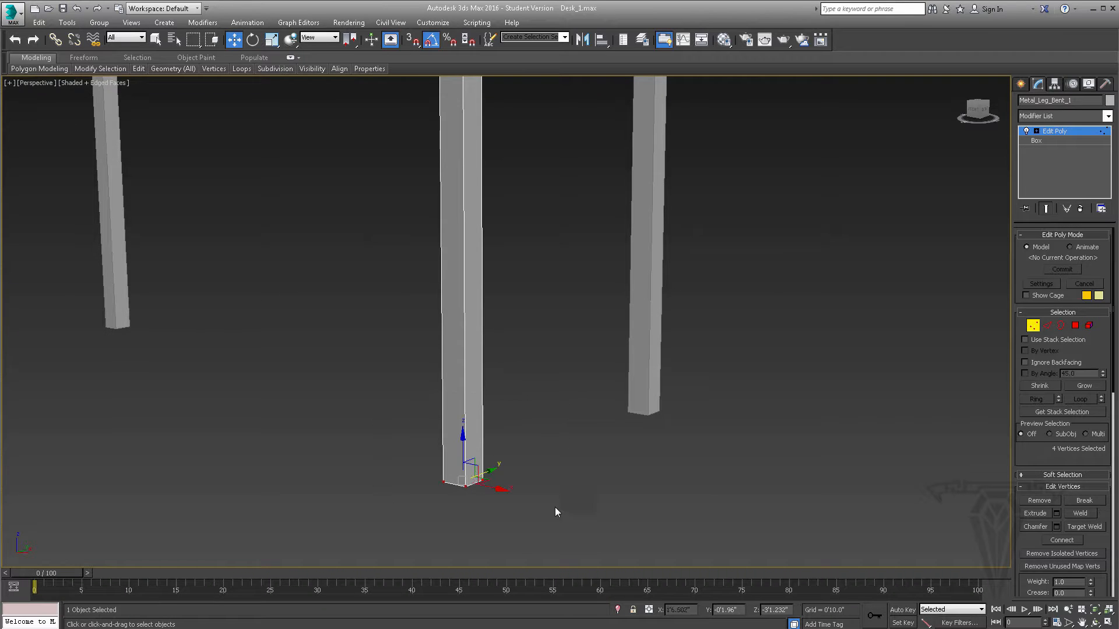
middle_click_drag(555, 507, 547, 435, "alt")
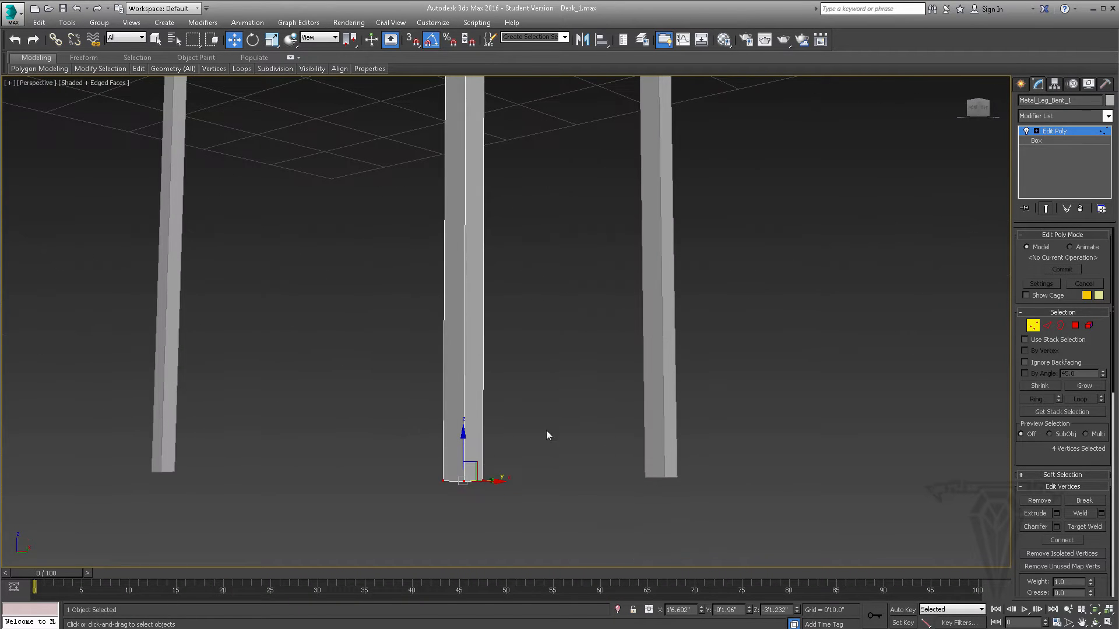
- Try edge and polygon selection on Metal_Leg_Bent_1 by picking one long edge, then one long side face
left_click(1047, 326)
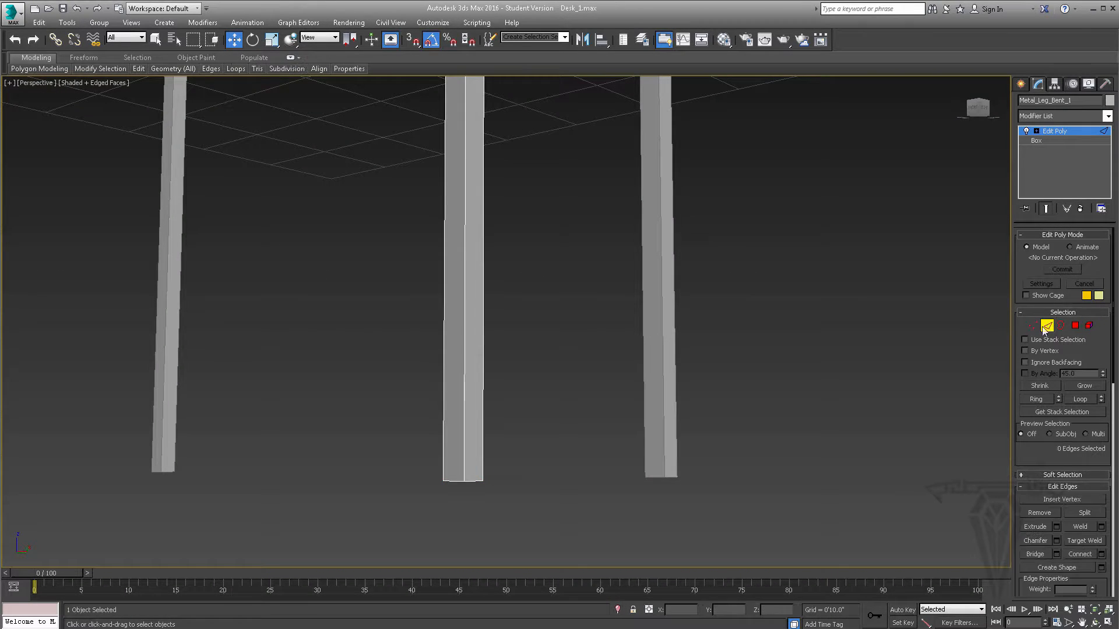
left_click(464, 404)
mouse_move(491, 381)
middle_mouse_down("alt")
mouse_move(531, 401)
mouse_move(483, 400)
middle_mouse_up("alt")
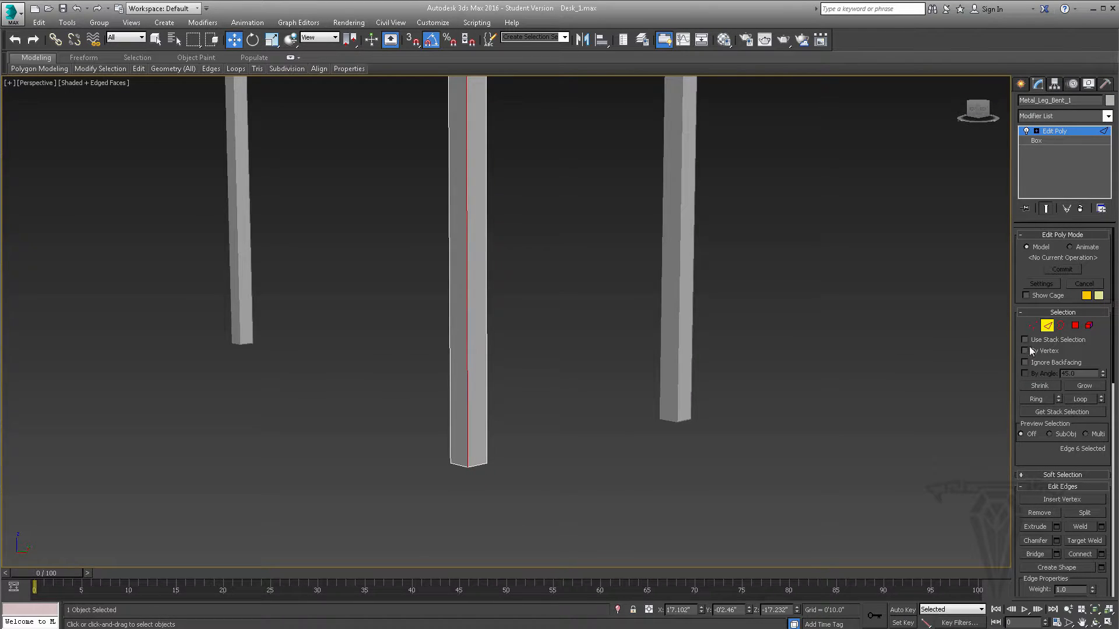
left_click(1075, 325)
left_click(458, 344)
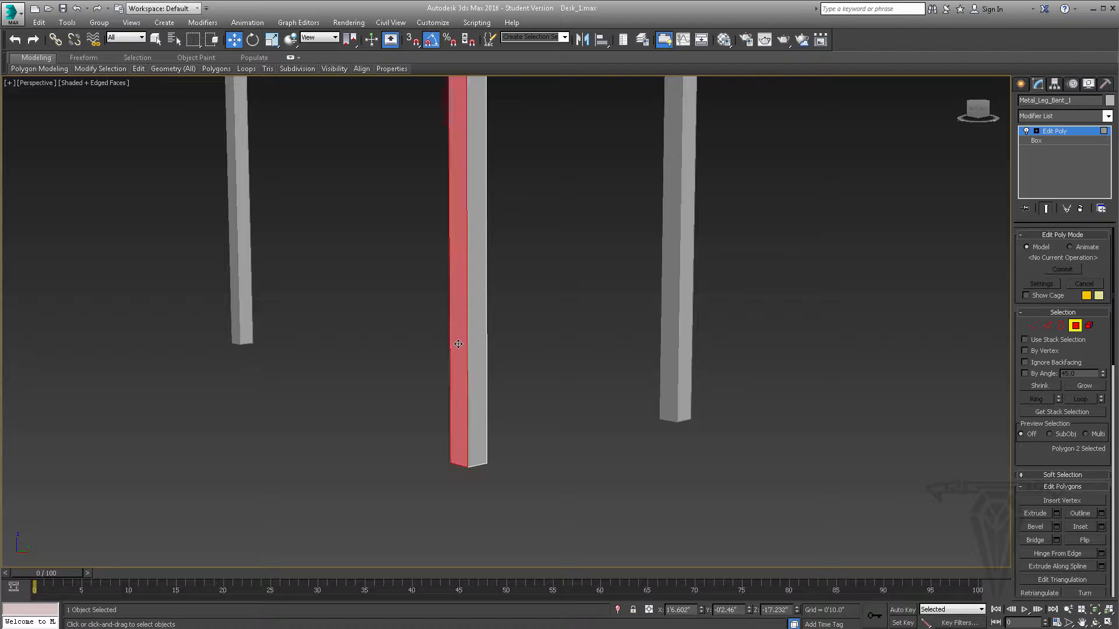
mouse_move(479, 343)
middle_mouse_down("alt")
mouse_move(514, 337)
mouse_move(498, 350)
middle_mouse_up("alt")
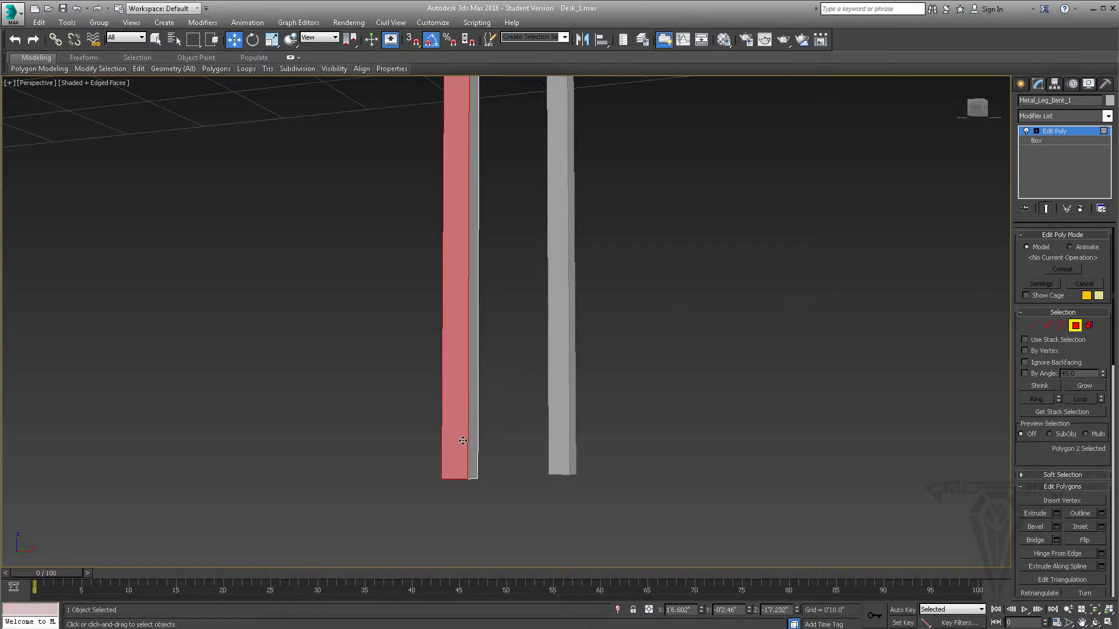
middle_click_drag(469, 427, 479, 461, "alt")
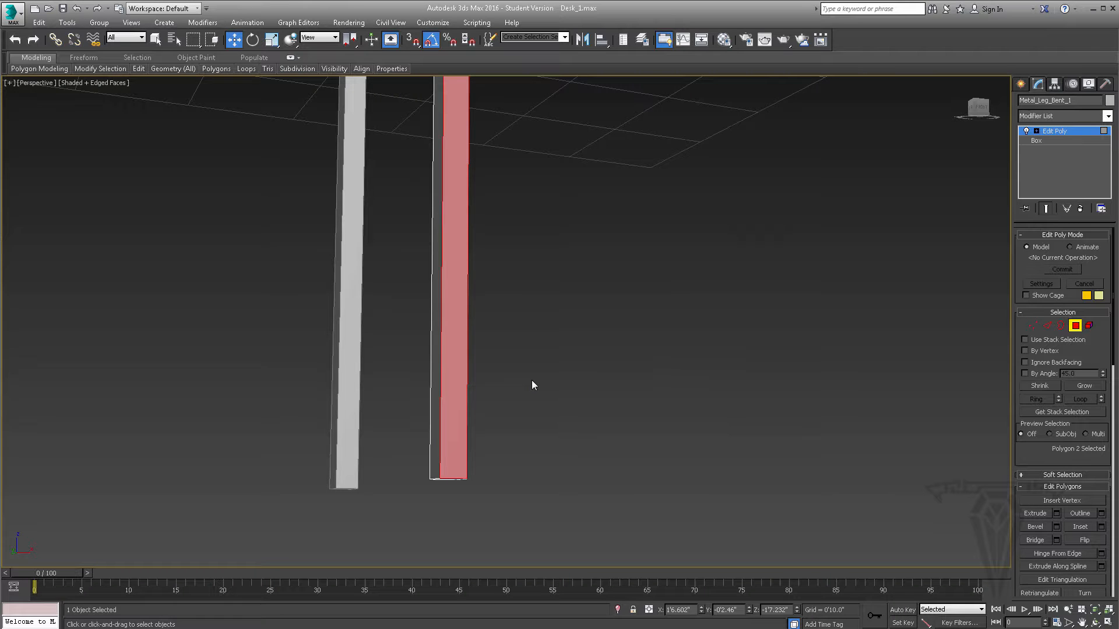
middle_click_drag(532, 385, 432, 380, "alt")
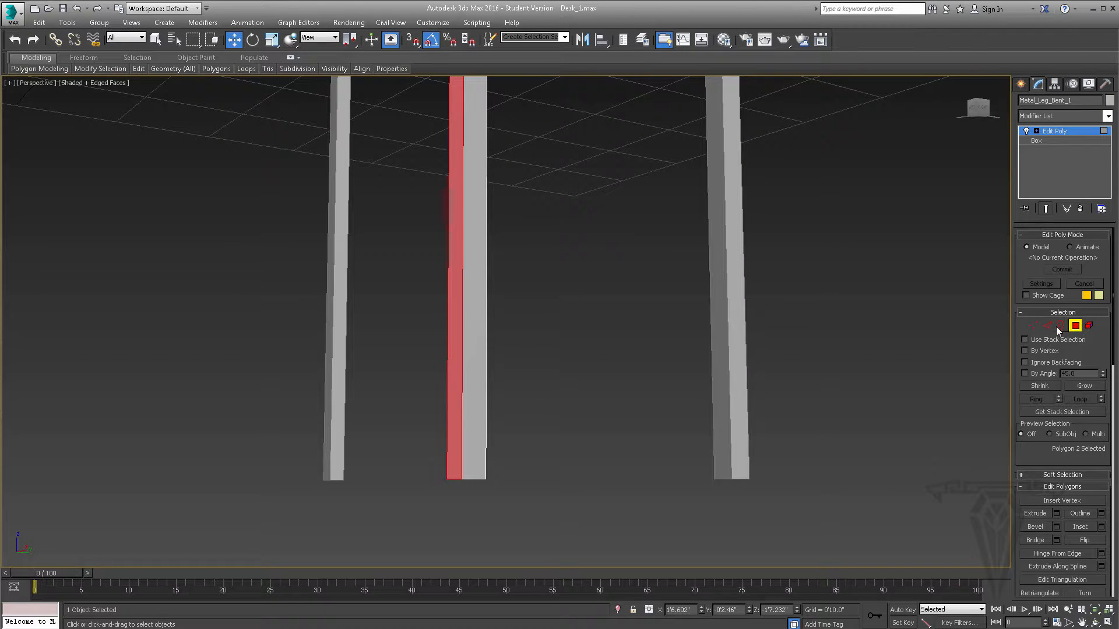
- Move the leg's four bottom vertices along Y in the Top view to about -0'11.502", slanting the leg toward the desk's front edge
left_click(1032, 325)
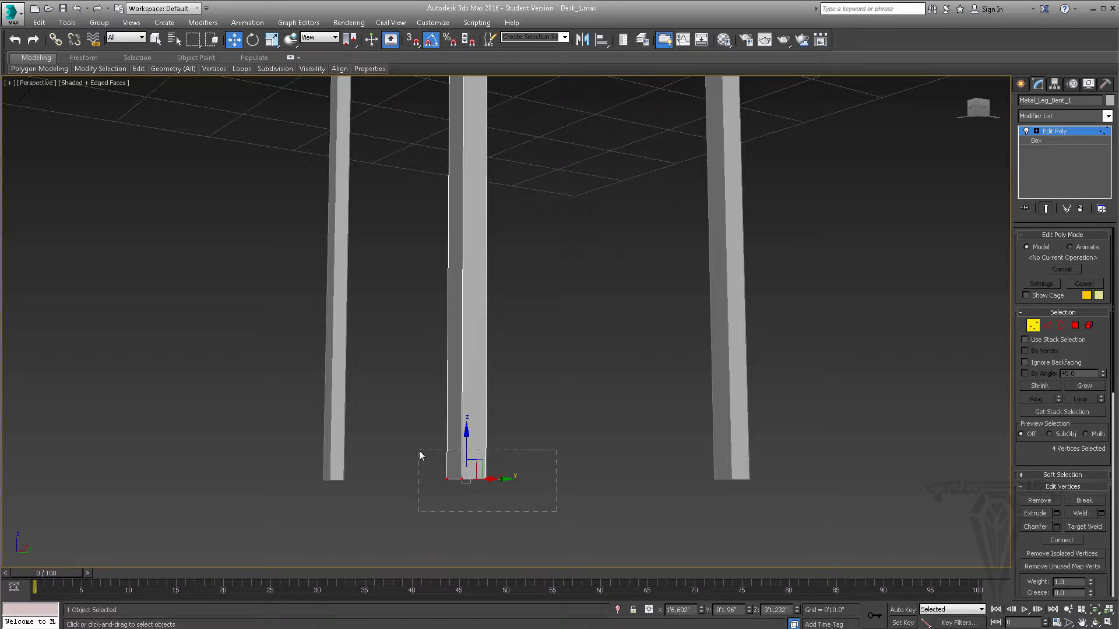
scroll(430, 462, "down", 8)
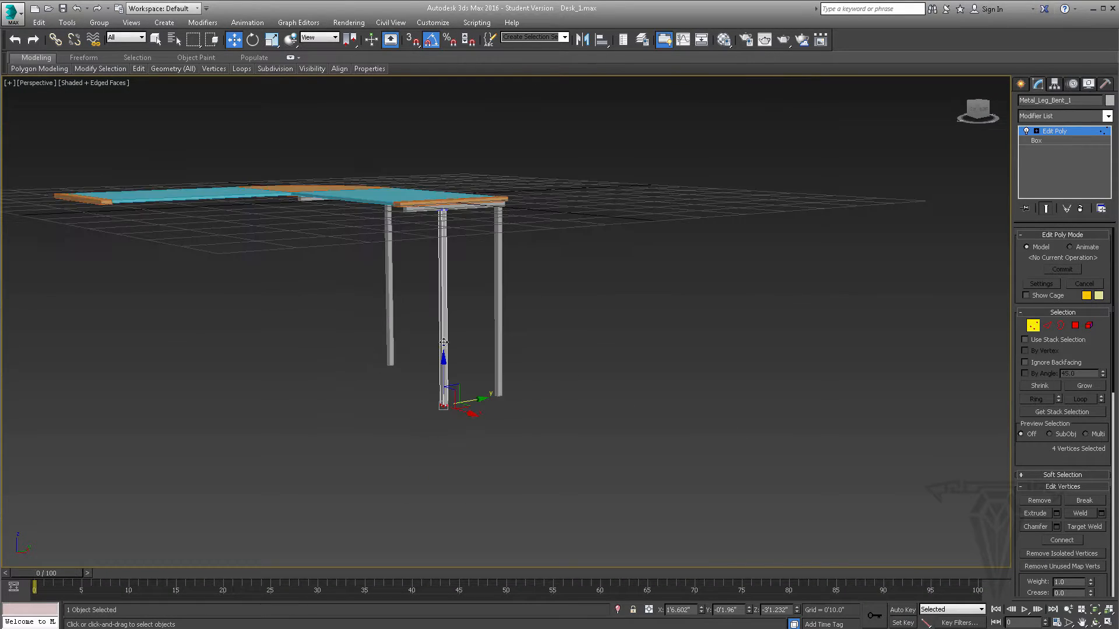
scroll(464, 226, "up", 6)
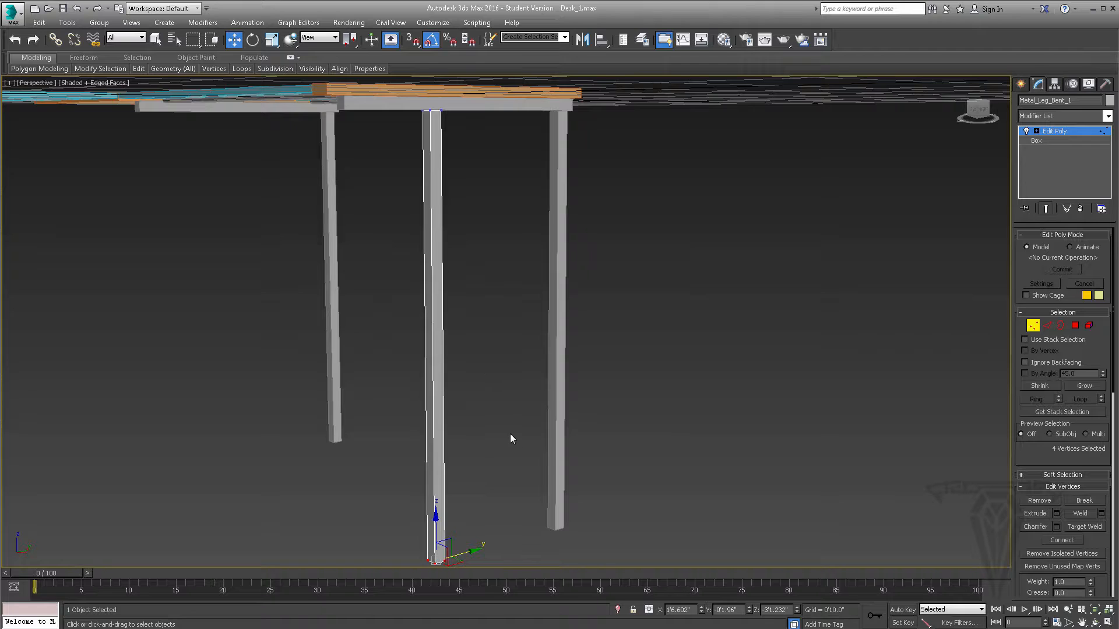
key("alt+w")
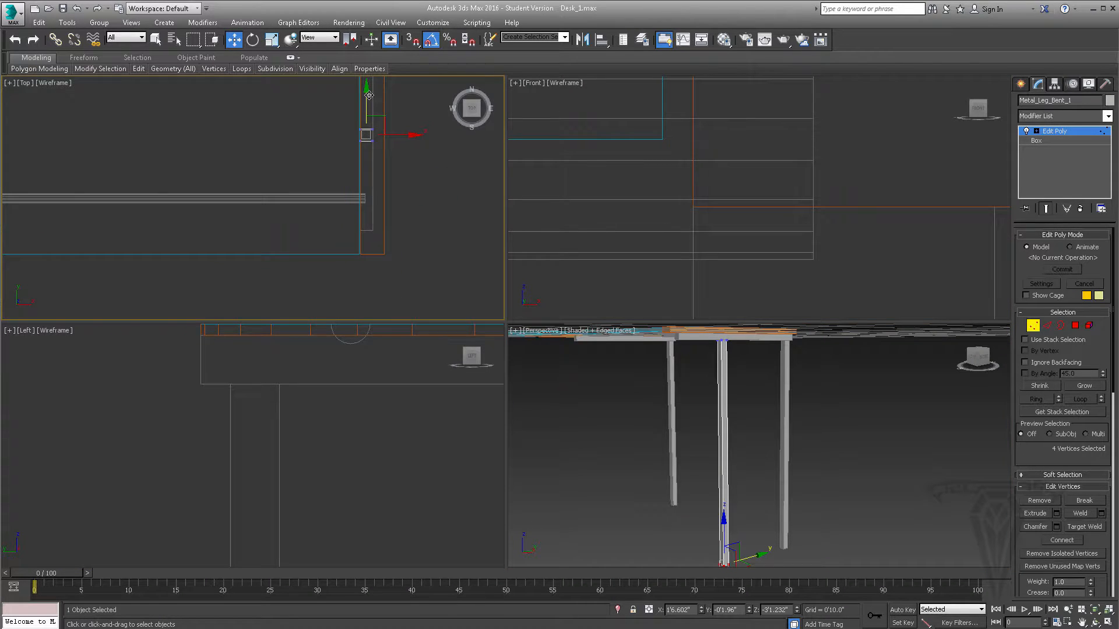
left_click_drag(365, 94, 373, 208)
scroll(334, 259, "up", 5)
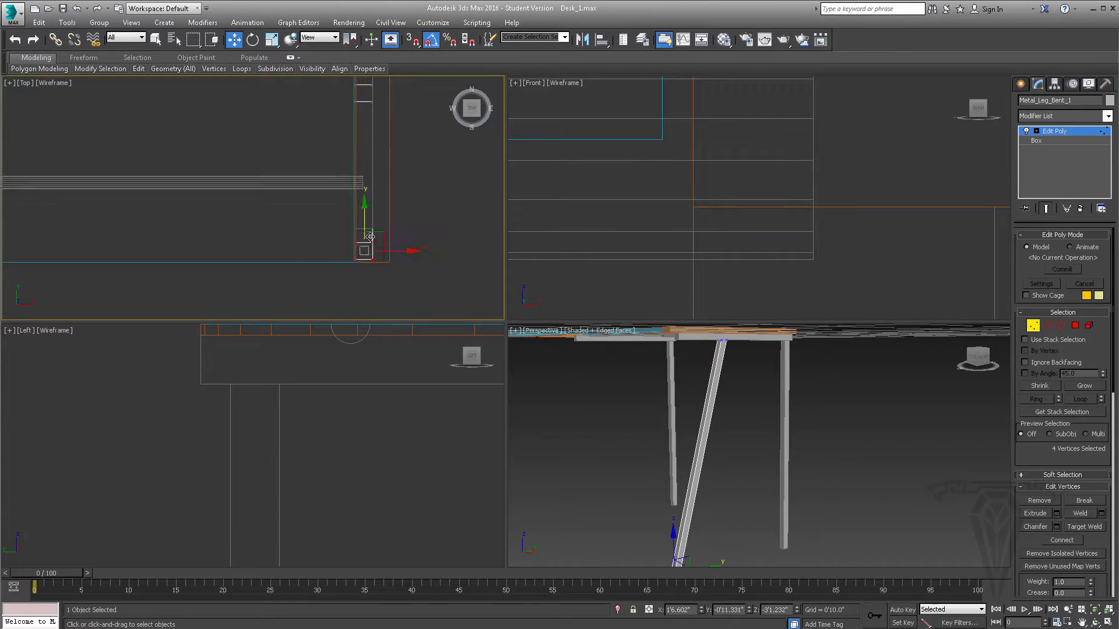
middle_click_drag(334, 257, 340, 176)
scroll(339, 176, "up", 2)
left_click_drag(381, 175, 381, 206)
- Select the four lengthwise edges of the slanted leg and connect them with one edge loop across its middle
middle_click_drag(703, 447, 687, 463, "alt")
scroll(678, 470, "down", 4)
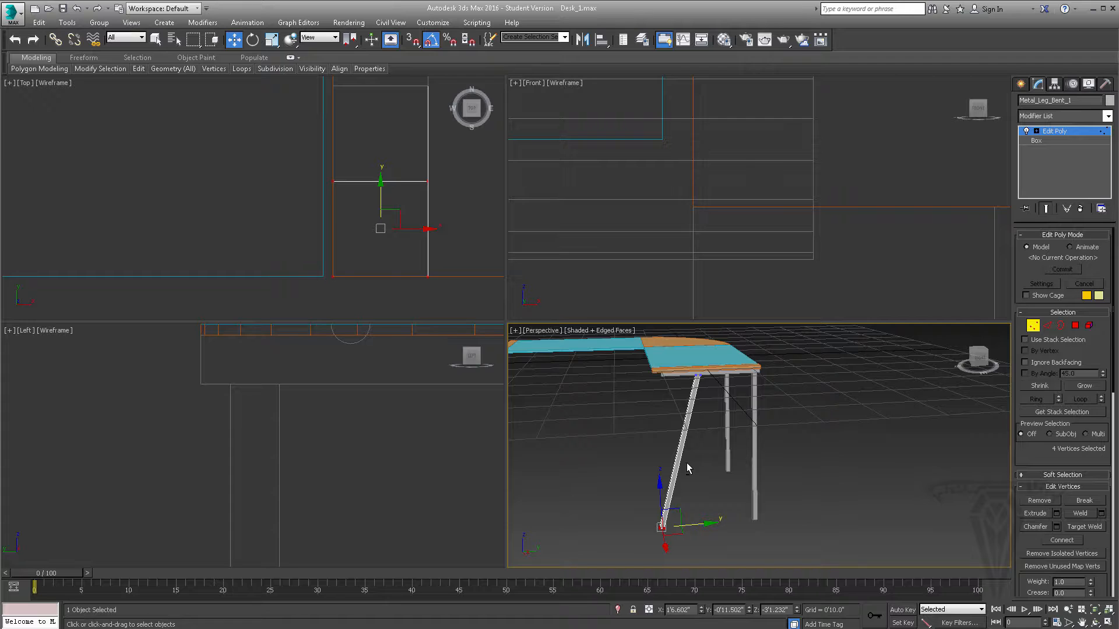
left_click(1047, 325)
left_click_drag(717, 445, 717, 444)
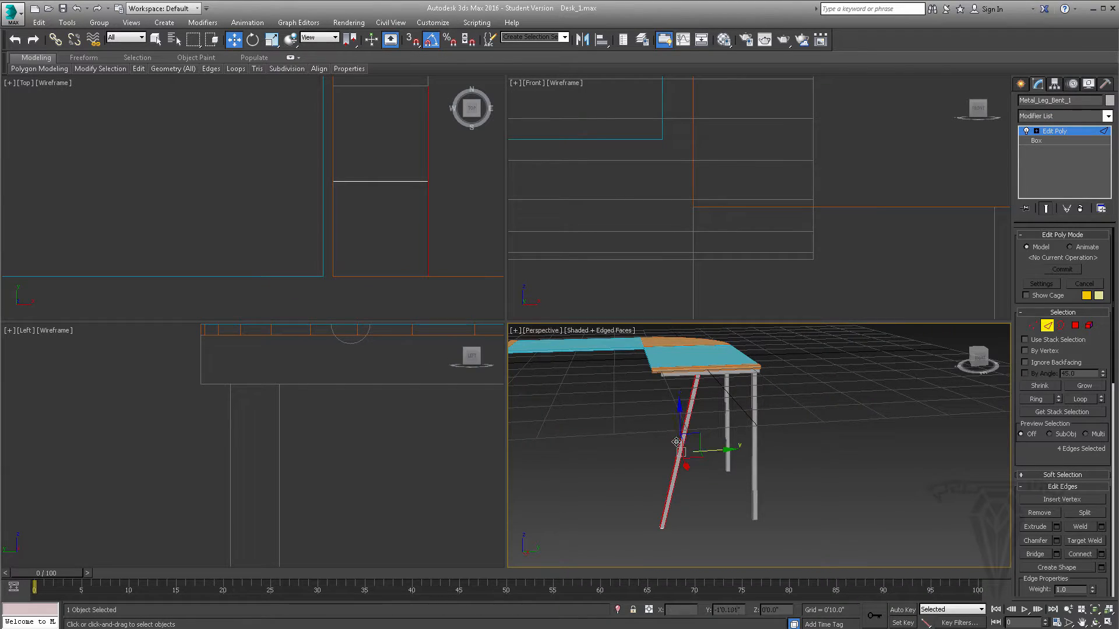
scroll(711, 438, "up", 5)
middle_click_drag(709, 437, 724, 444, "alt")
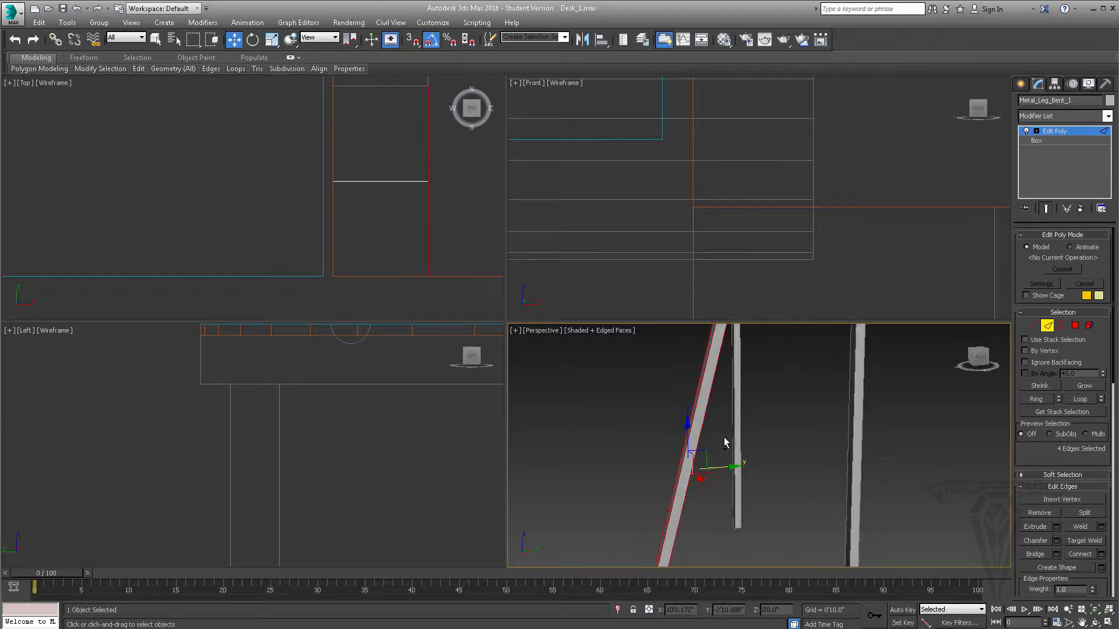
left_click(1078, 556)
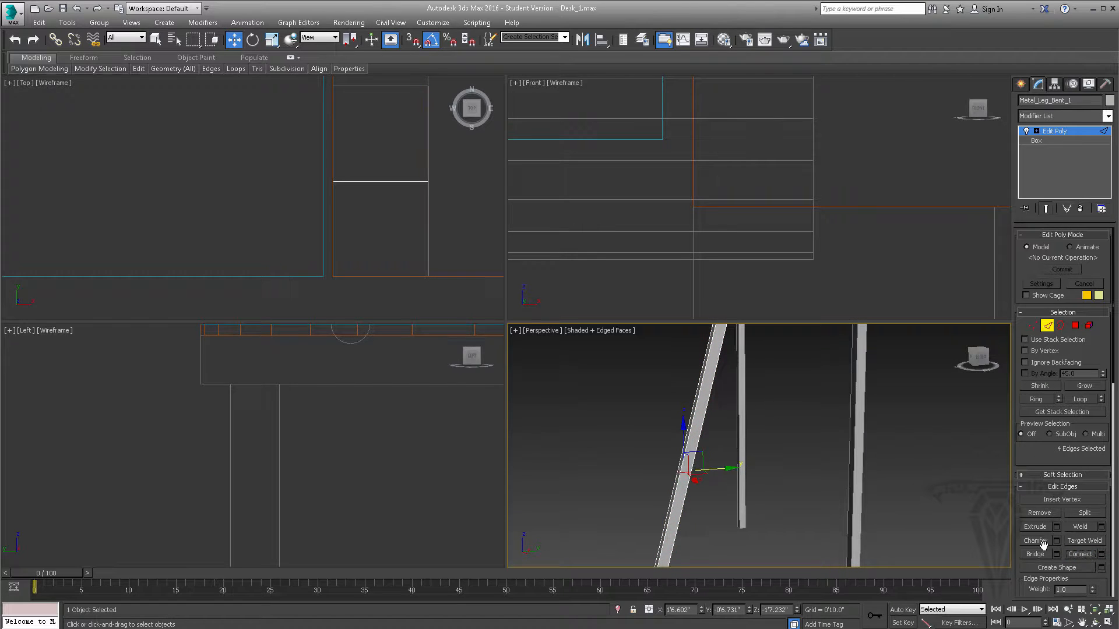
- Move the middle edge loop outward in the Left view to about Y -0'10.811", bending the leg
middle_click_drag(691, 491, 686, 478, "alt")
scroll(741, 437, "up", 8)
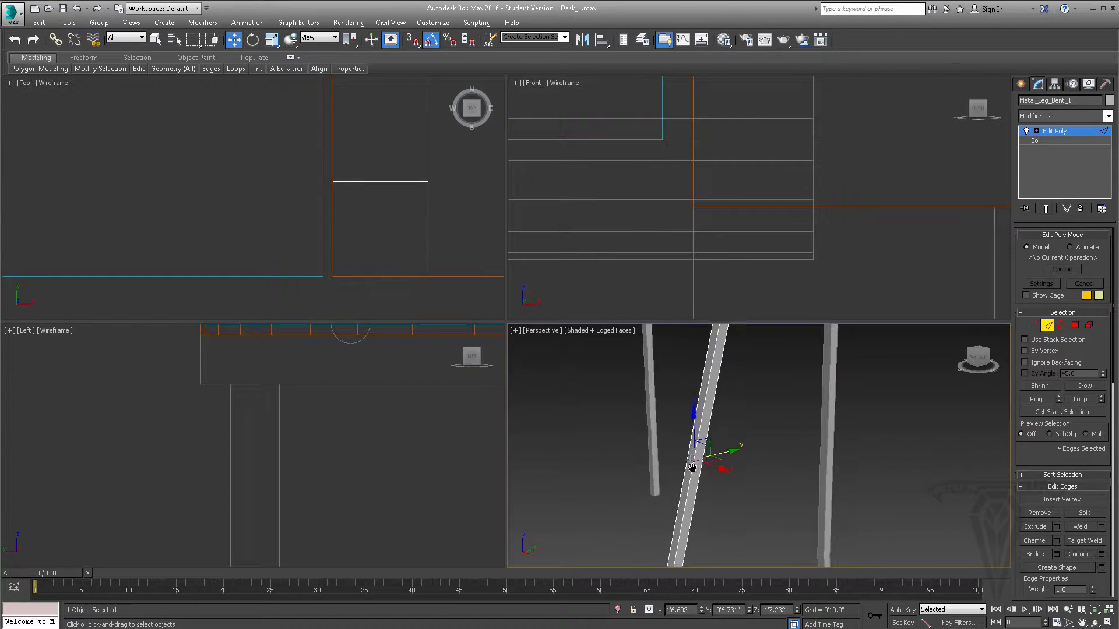
scroll(740, 436, "down", 5)
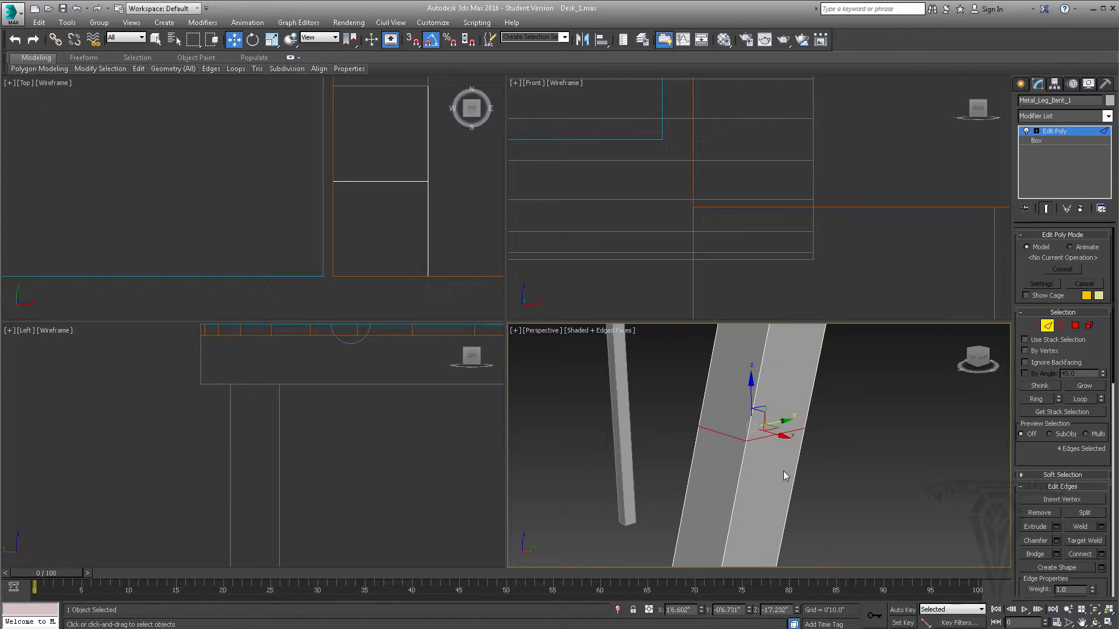
scroll(783, 471, "down", 6)
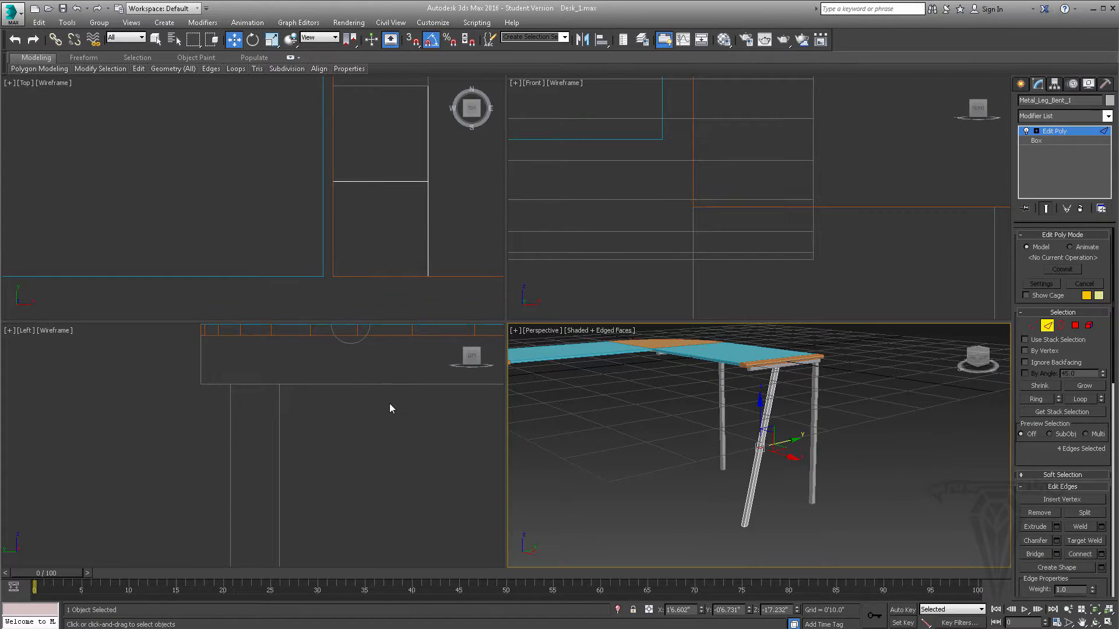
scroll(345, 387, "up", 8)
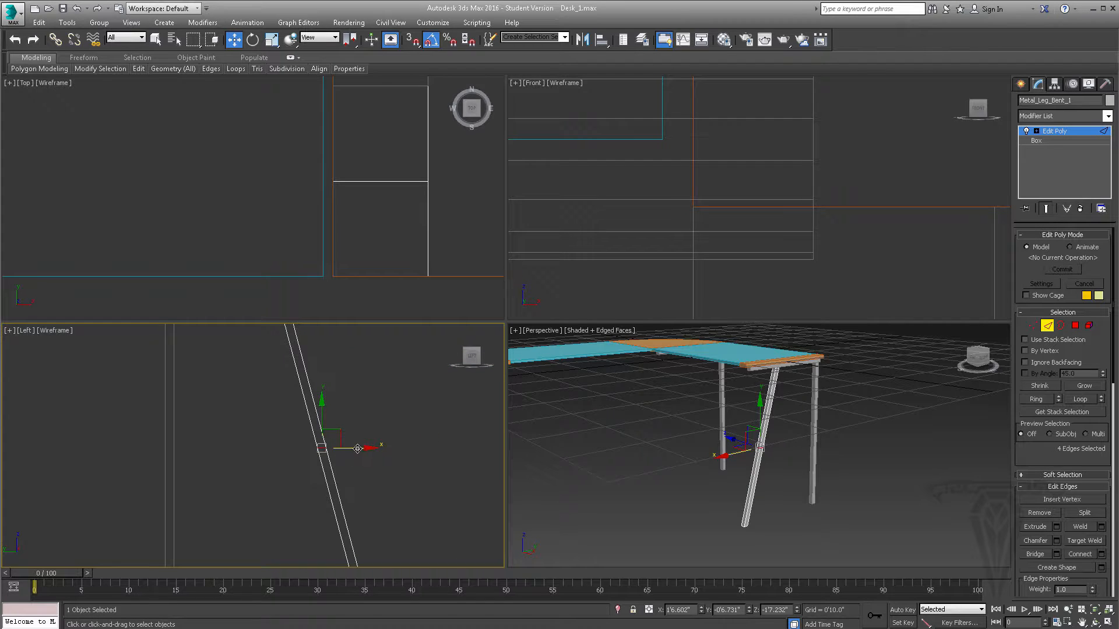
left_click_drag(357, 448, 392, 453)
scroll(374, 455, "down", 2)
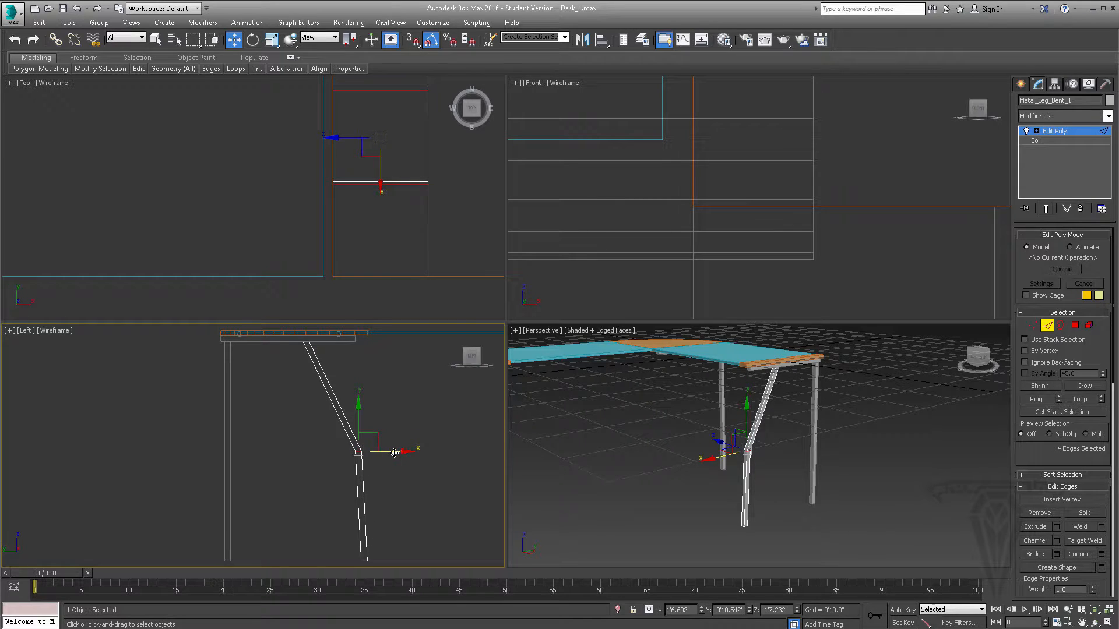
left_click_drag(395, 453, 397, 453)
middle_click_drag(767, 483, 822, 479, "alt")
scroll(711, 454, "up", 3)
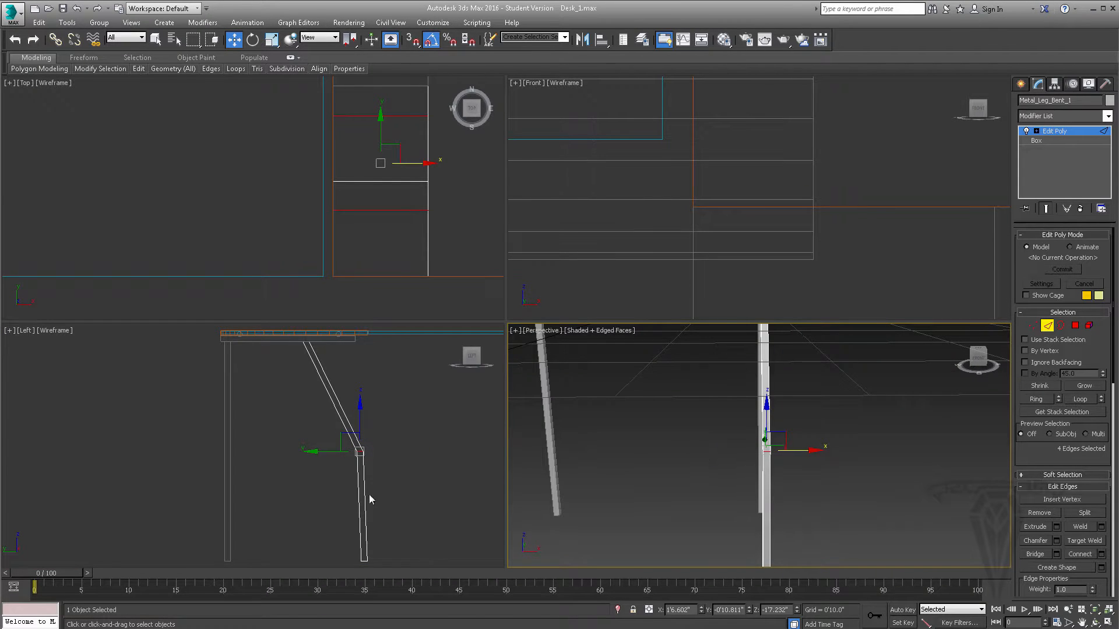
middle_click_drag(370, 499, 366, 462)
middle_click_drag(766, 501, 699, 444, "alt")
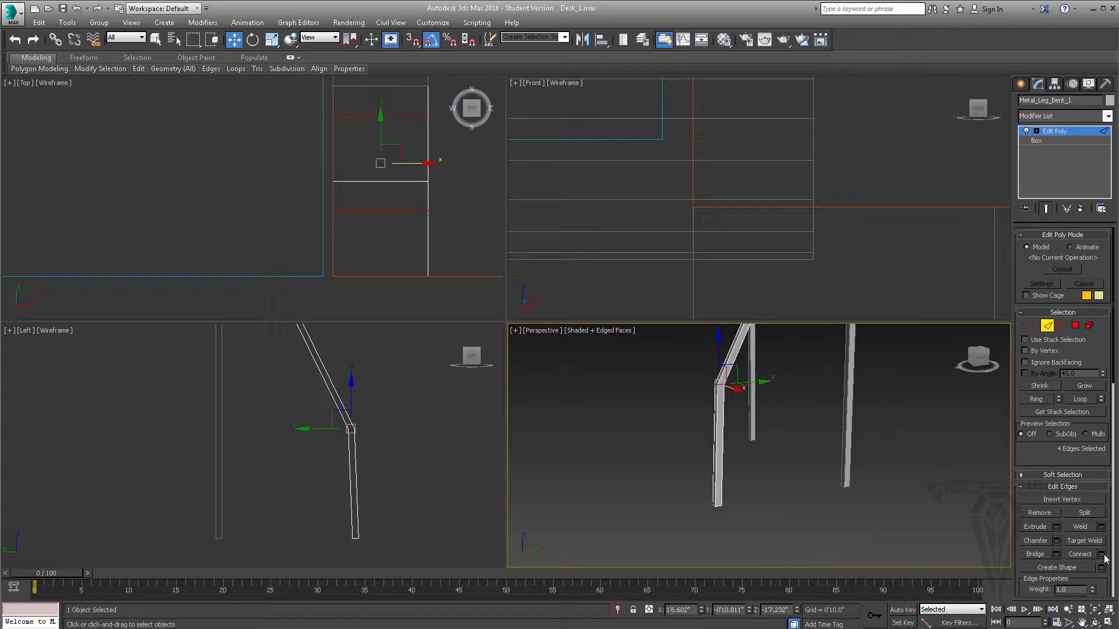
right_click(760, 456)
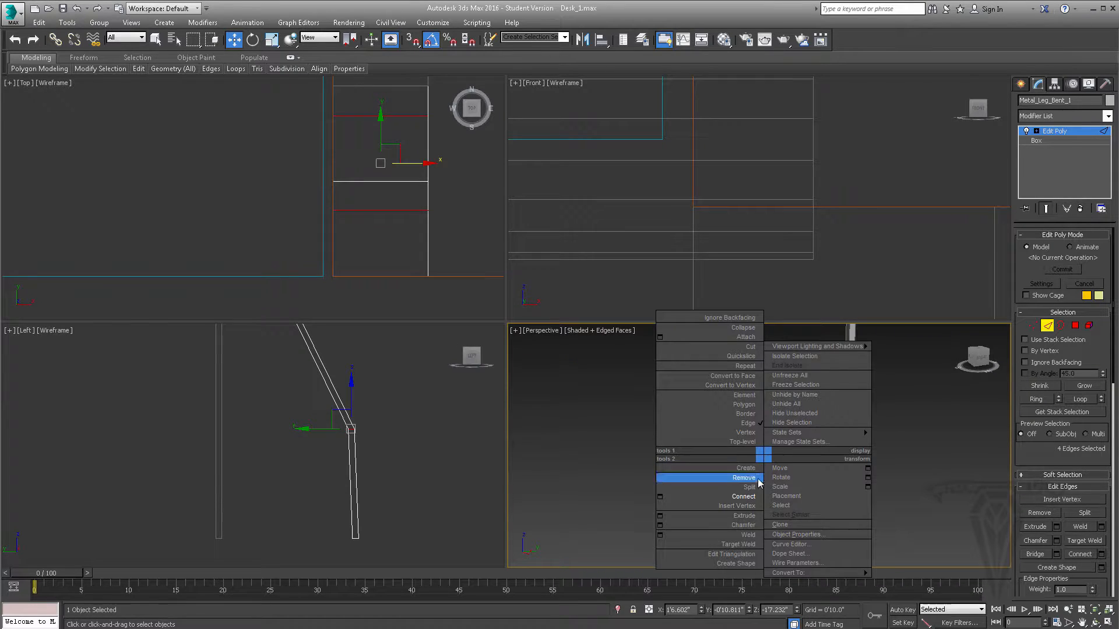
left_click(948, 463)
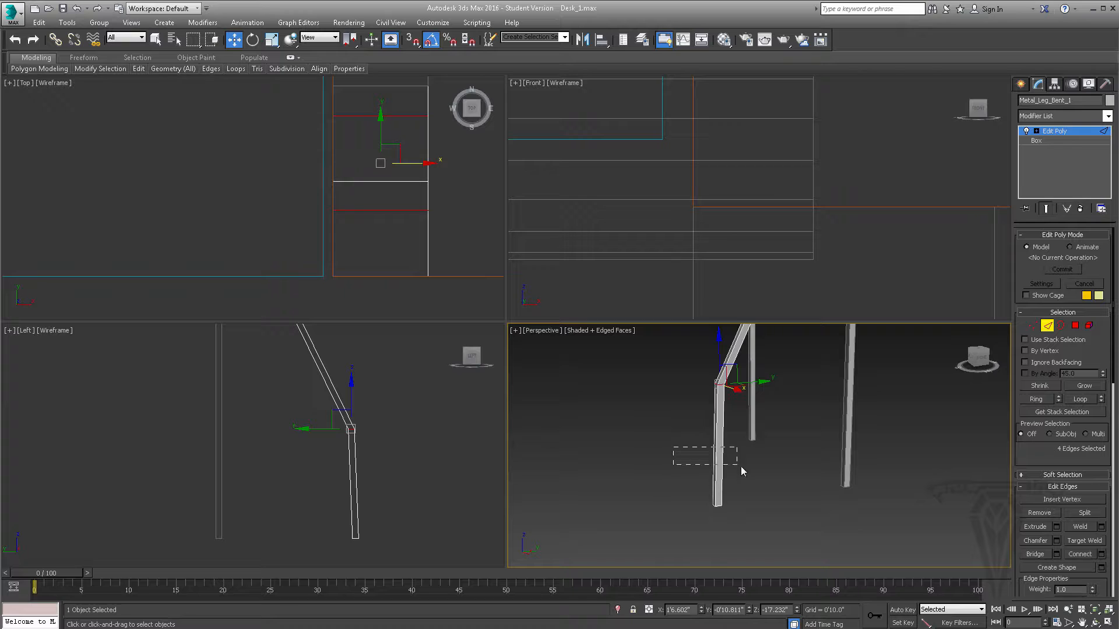
- Select the four lengthwise edges of the bent leg's lower section and start connecting them with one segment
left_click_drag(740, 466, 734, 470)
scroll(726, 467, "up", 4)
middle_click_drag(725, 466, 740, 468, "alt")
middle_click_drag(740, 469, 744, 447)
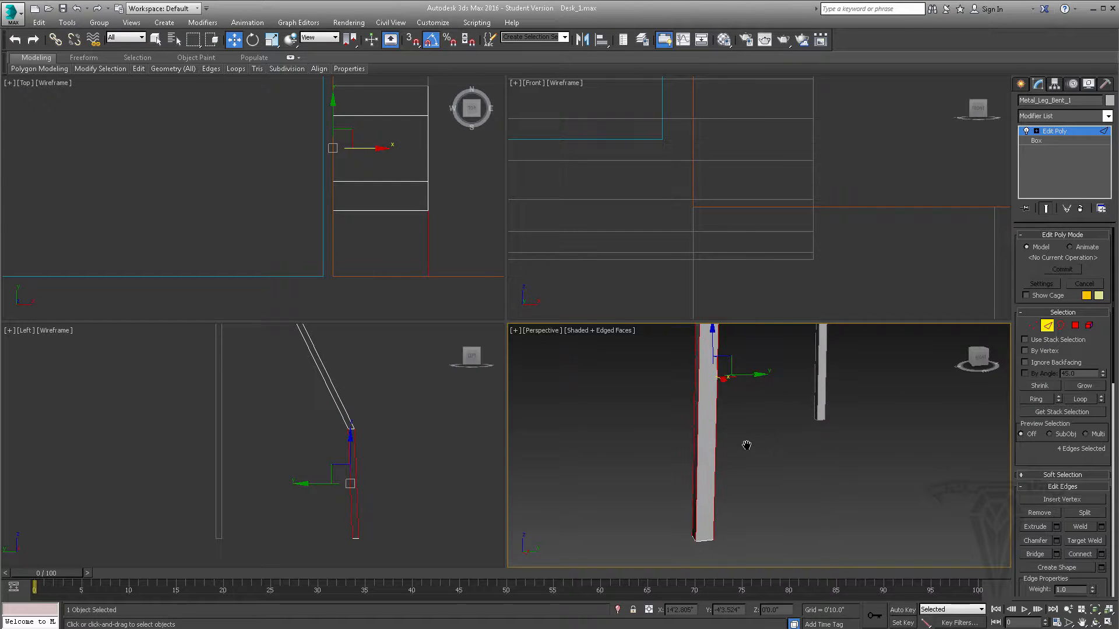
left_click(1101, 554)
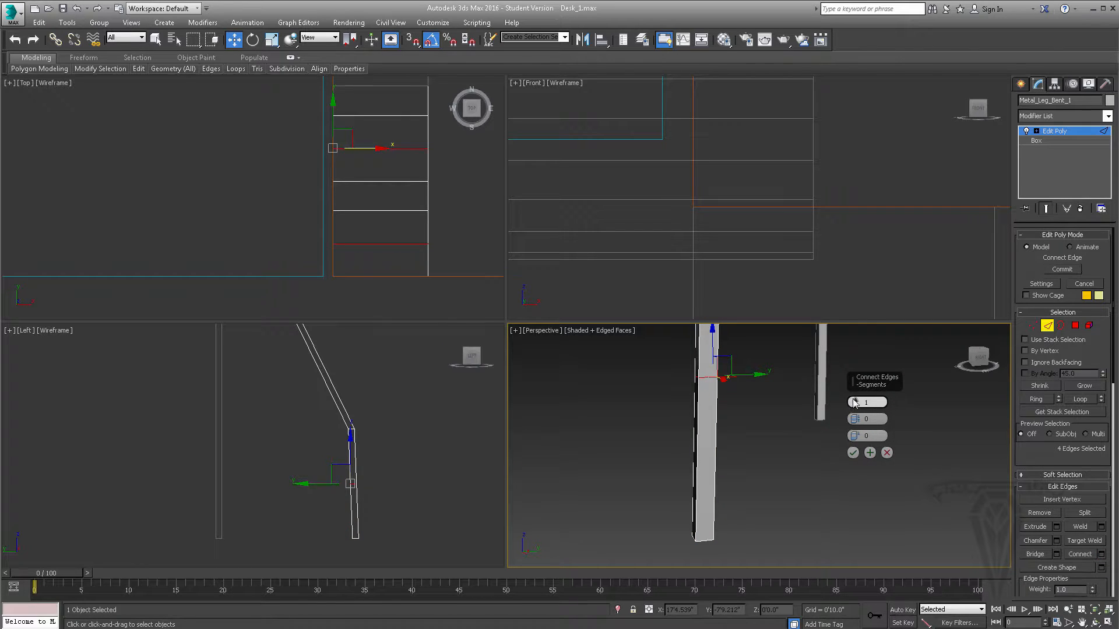
middle_click_drag(763, 405, 750, 429)
scroll(750, 428, "down", 3)
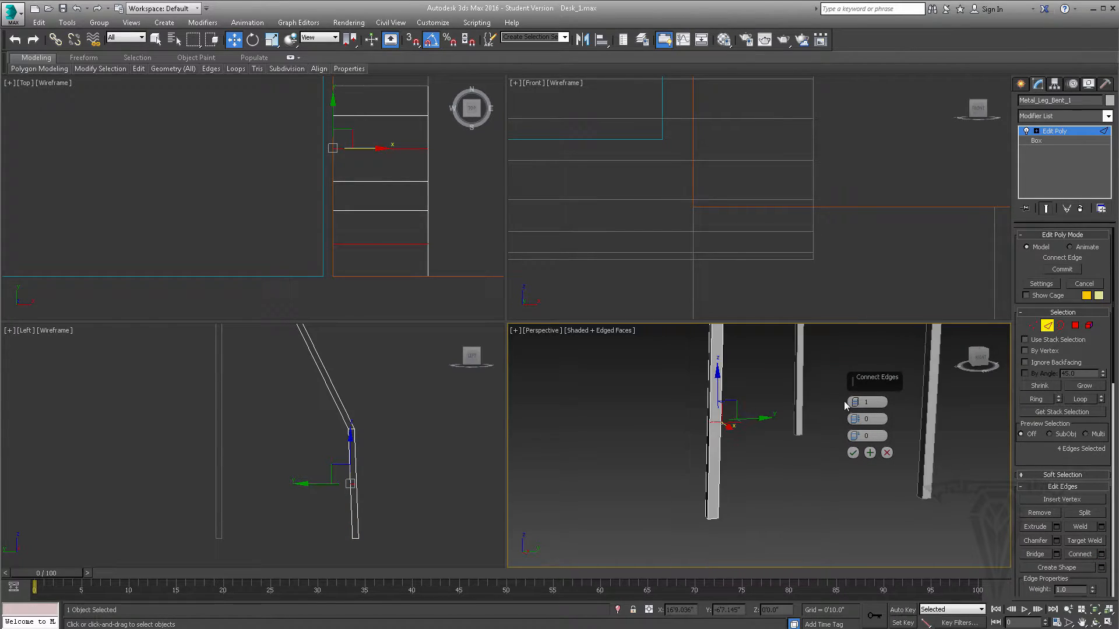
- Try connecting with two segments and a slide of 30, then reset to one segment with zero pinch and slide
left_click(855, 400)
key("alt+w")
middle_click_drag(448, 290, 503, 337)
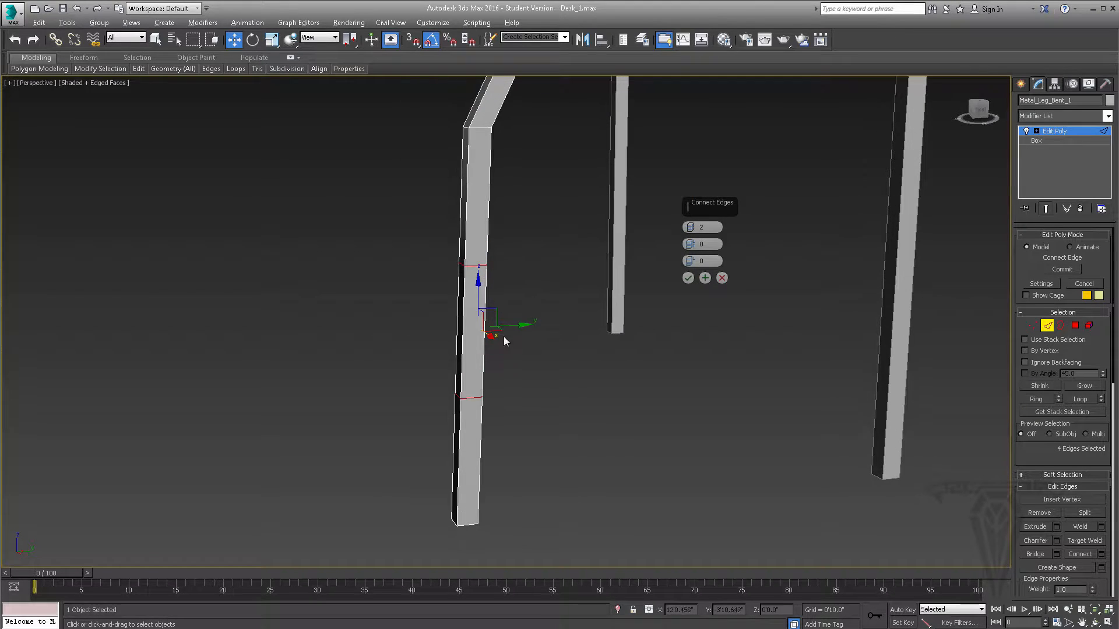
mouse_move(690, 244)
left_mouse_down()
mouse_move(702, 384)
mouse_move(691, 246)
mouse_move(697, 314)
mouse_move(706, 252)
left_mouse_up()
right_click(691, 246)
right_click(706, 255)
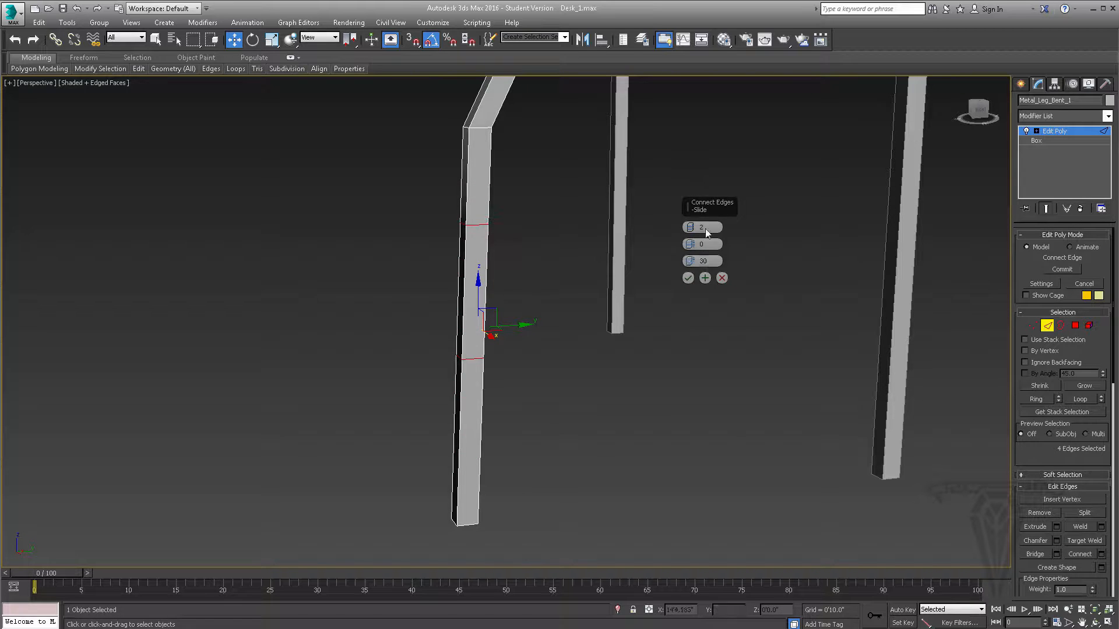
right_click(690, 227)
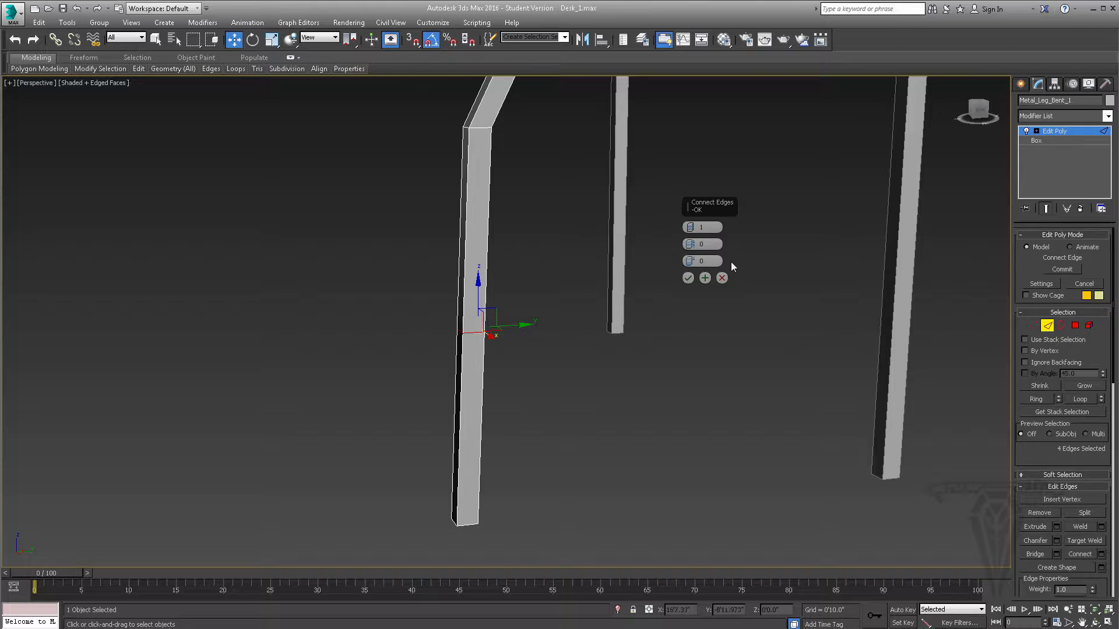
- Apply the one-segment connection on the lower section and connect the upper slanted section's four lengthwise edges with one loop too
left_click(704, 279)
middle_click_drag(496, 310, 501, 332)
middle_click_drag(521, 283, 489, 409)
left_click_drag(539, 205, 540, 205)
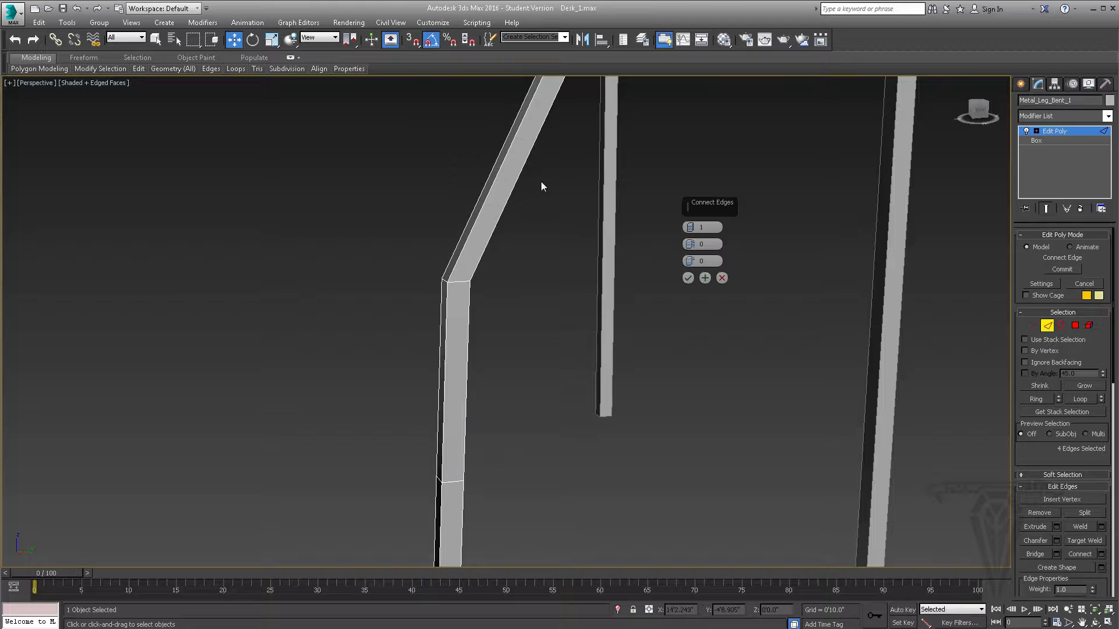
middle_click_drag(552, 166, 469, 286)
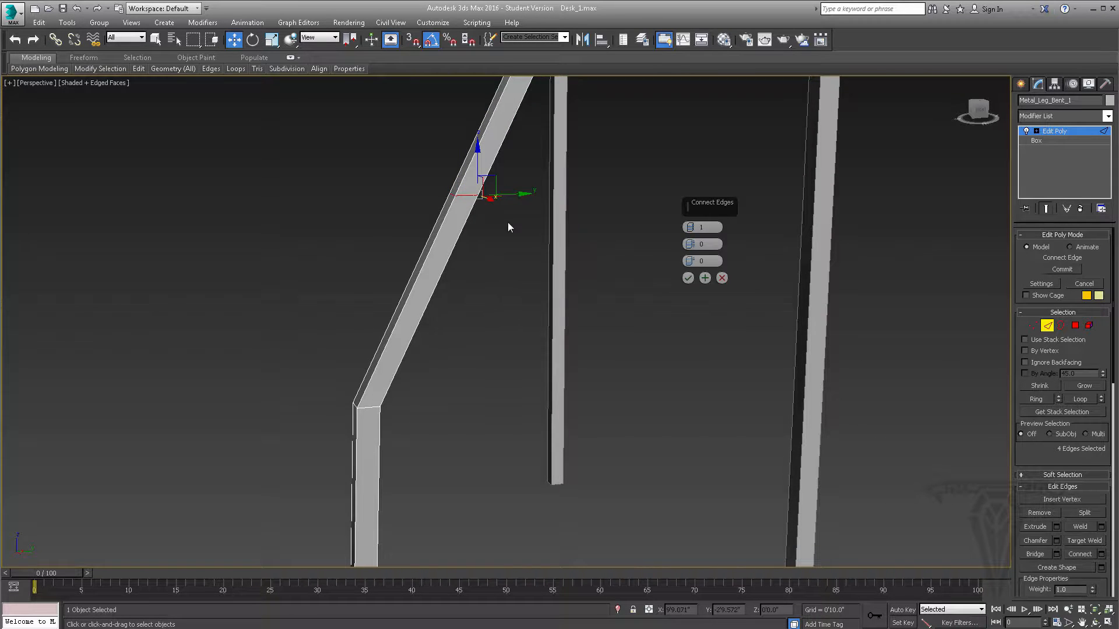
left_click(689, 278)
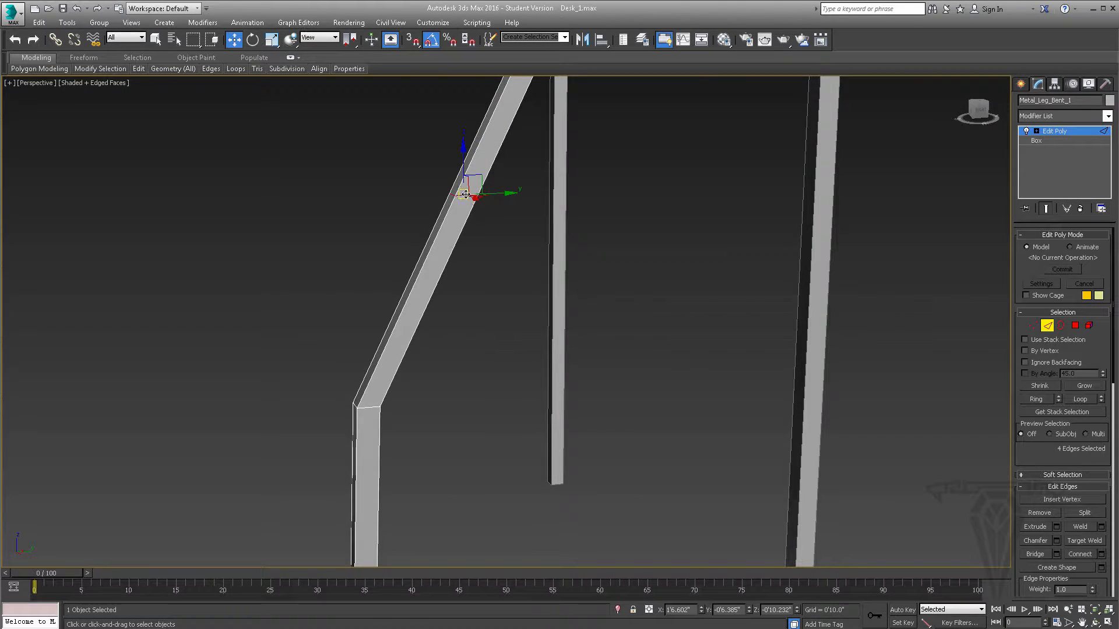
- Select the edge loop midway down the leg's lower section and move it outward to about Y -0'11.408"
scroll(519, 225, "down", 4)
middle_click_drag(478, 236, 464, 301, "alt")
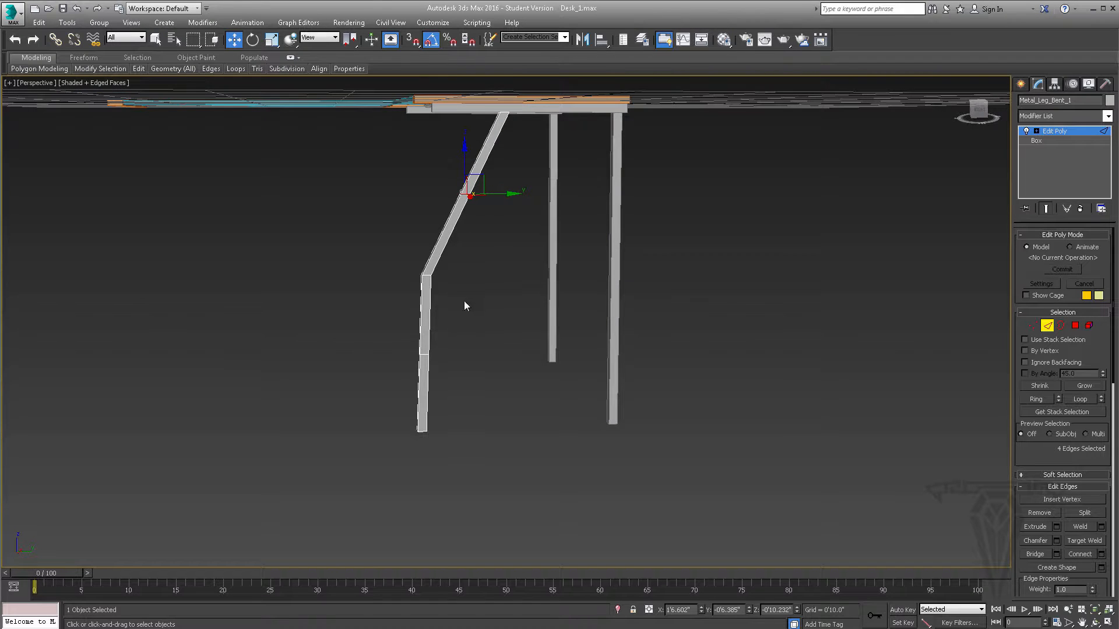
scroll(477, 218, "up", 3)
middle_click_drag(483, 263, 530, 200)
middle_click_drag(462, 344, 489, 320, "alt")
scroll(489, 319, "up", 3)
left_click(441, 371)
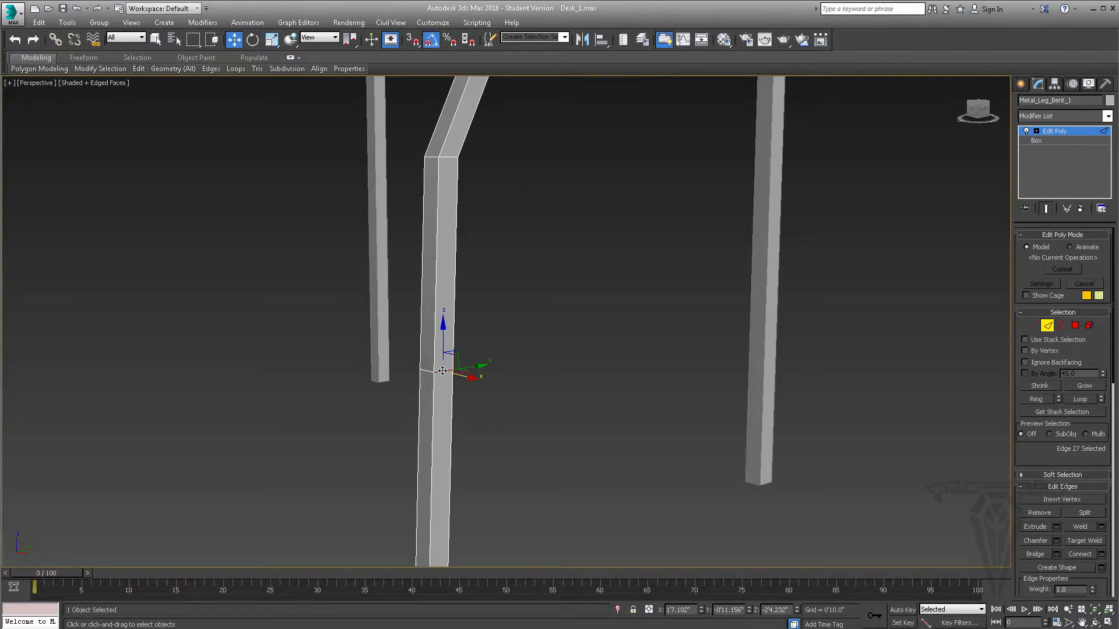
left_click(1080, 399)
middle_click_drag(428, 383, 742, 367, "alt")
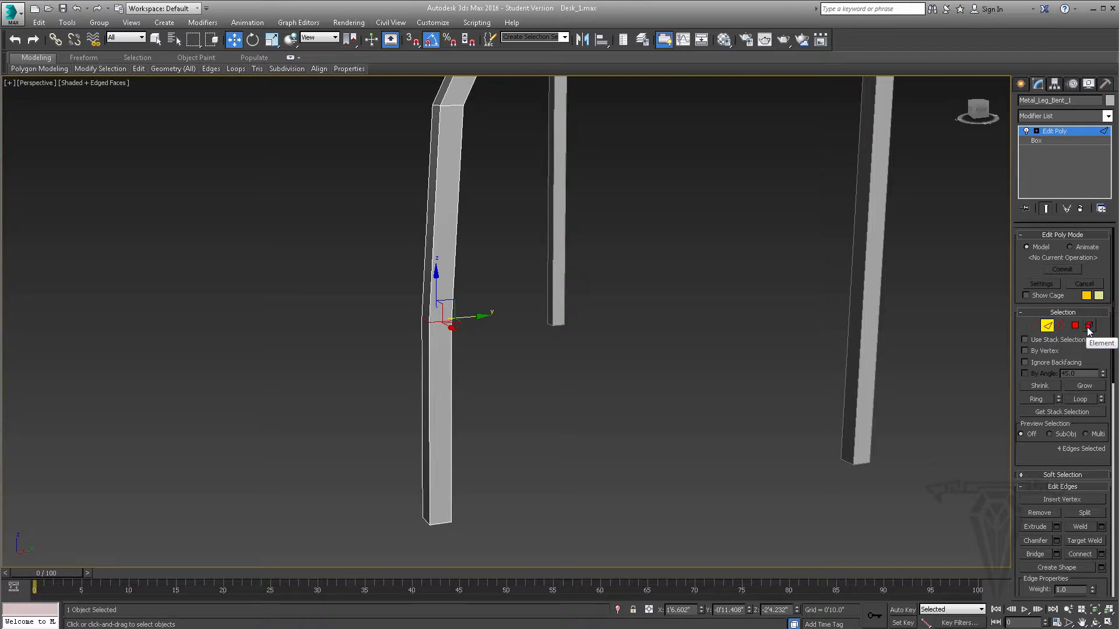
- Select the edge loop across the upper slanted section and move it outward to about Y -0'8.418"
mouse_move(540, 263)
middle_mouse_down("alt")
mouse_move(542, 302)
mouse_move(550, 262)
mouse_move(529, 223)
mouse_move(490, 237)
mouse_move(546, 262)
middle_mouse_up("alt")
left_click(547, 214)
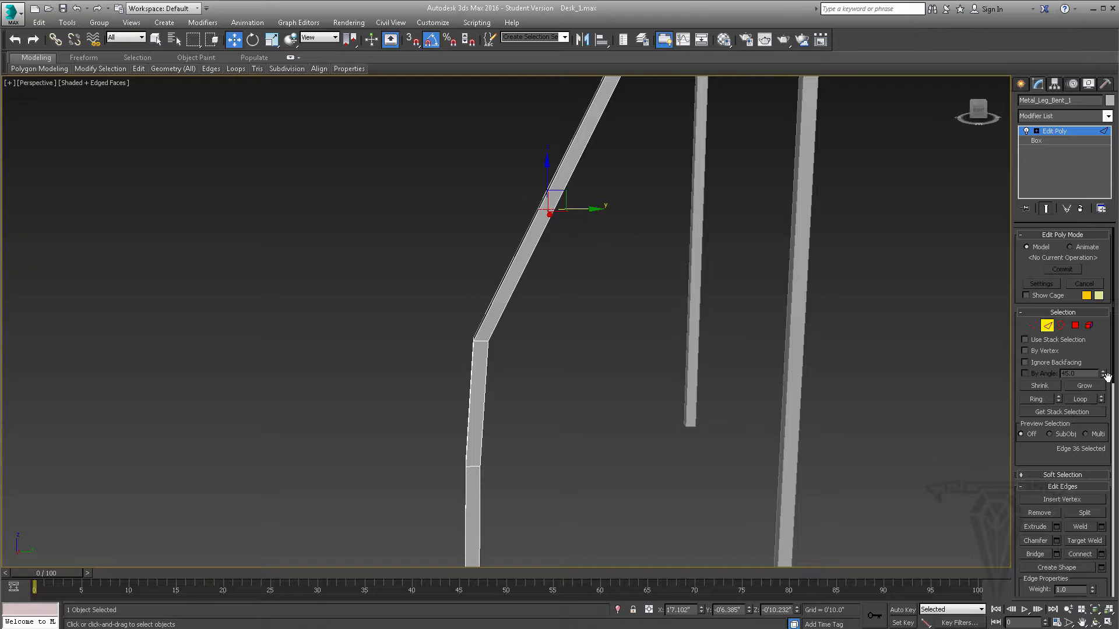
left_click(1080, 399)
mouse_move(594, 232)
middle_mouse_down("alt")
mouse_move(624, 242)
mouse_move(578, 223)
middle_mouse_up("alt")
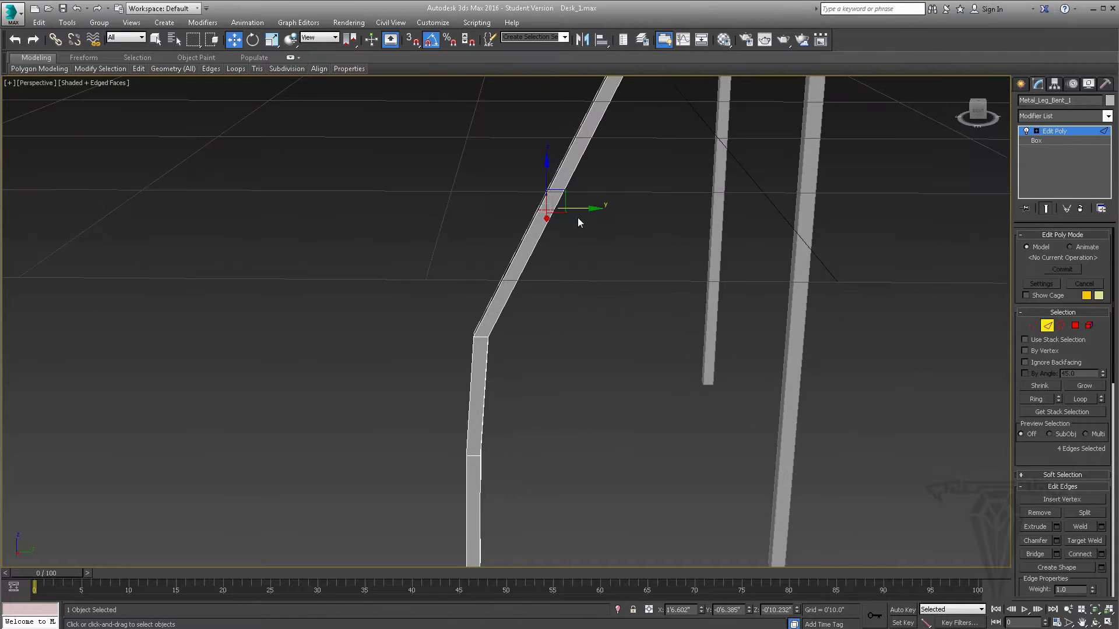
left_click_drag(584, 208, 558, 207)
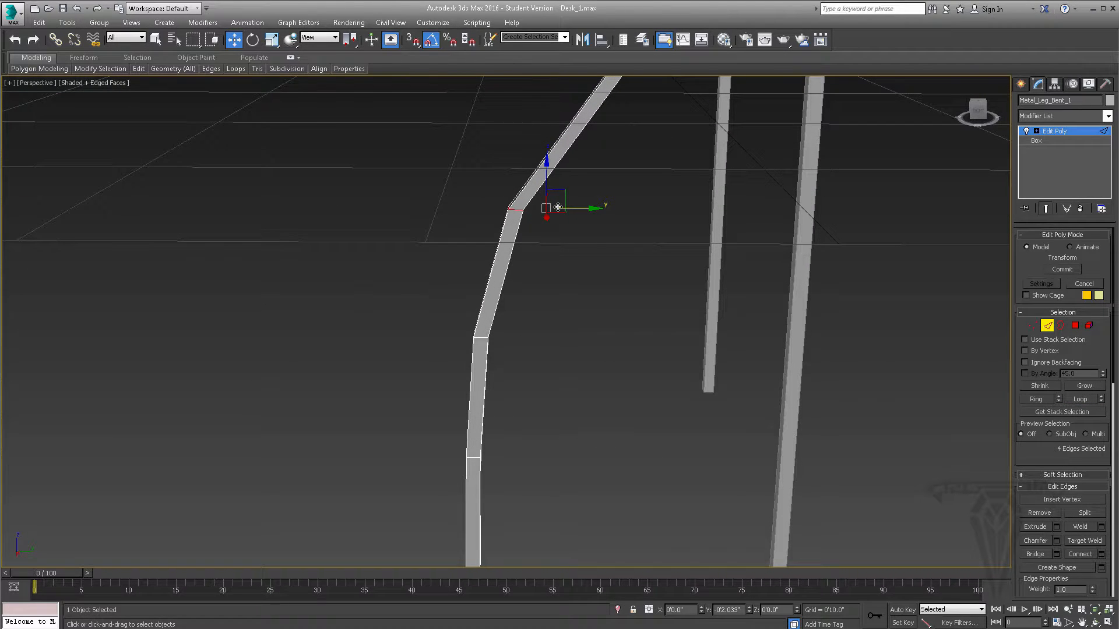
scroll(574, 288, "down", 5)
middle_click_drag(574, 288, 582, 253, "alt")
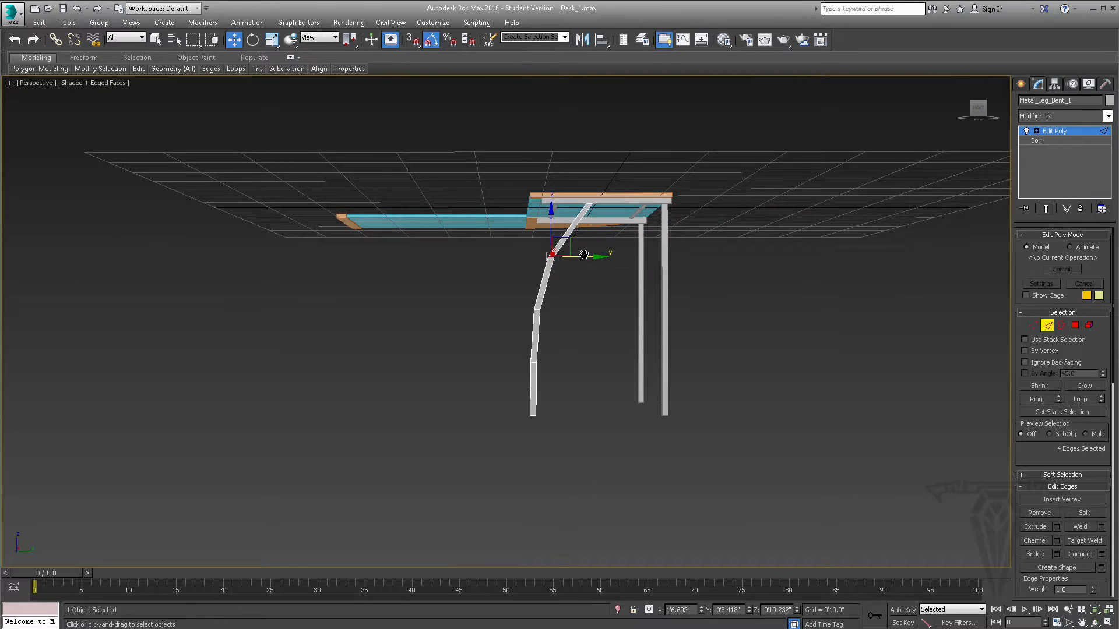
- Select the four lengthwise edges of the leg's topmost section and connect them with one edge loop
scroll(576, 290, "up", 3)
left_click(547, 273)
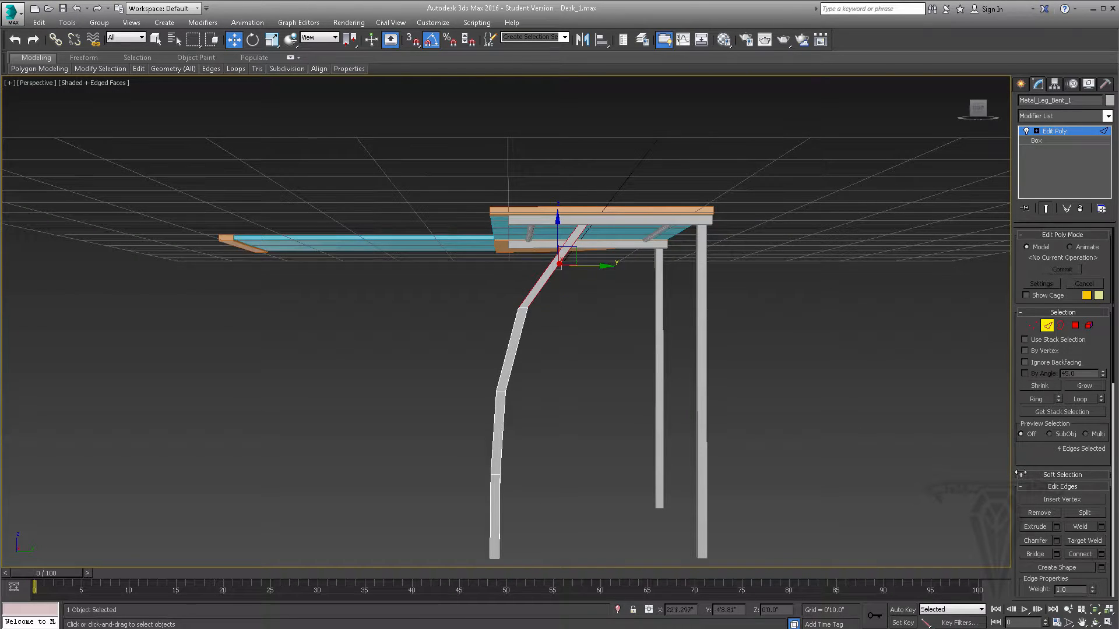
left_click(1100, 554)
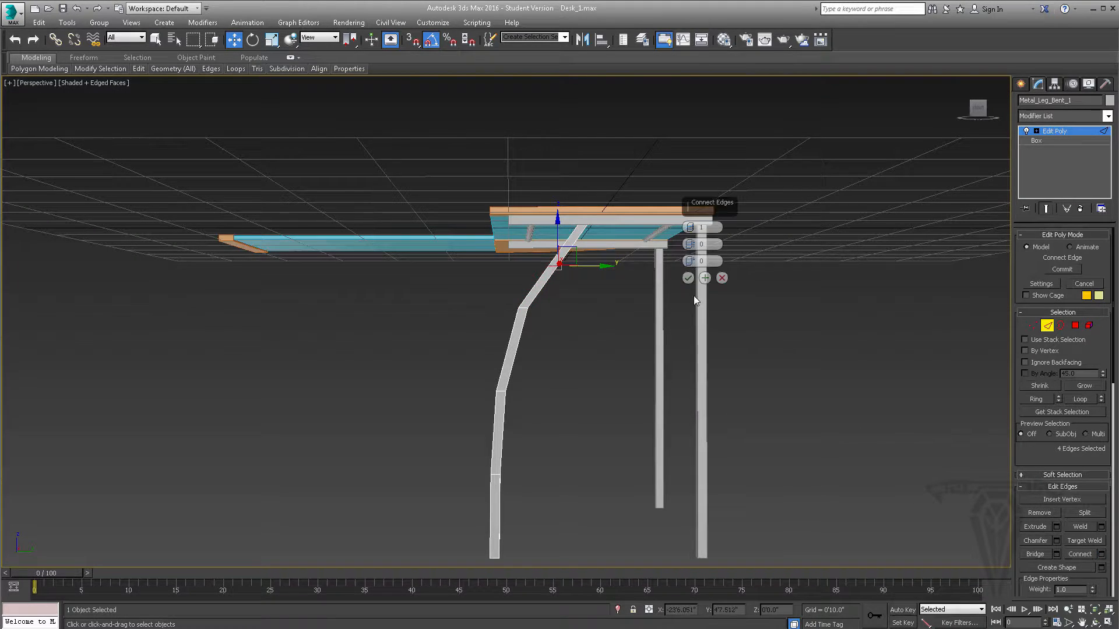
left_click(688, 278)
- Move the topmost section's middle edge loop outward to about Y -0'6.011" and leave edge editing
left_click_drag(596, 266, 589, 266)
mouse_move(589, 266)
middle_mouse_down("alt")
mouse_move(592, 338)
mouse_move(619, 347)
mouse_move(575, 336)
mouse_move(579, 256)
middle_mouse_up("alt")
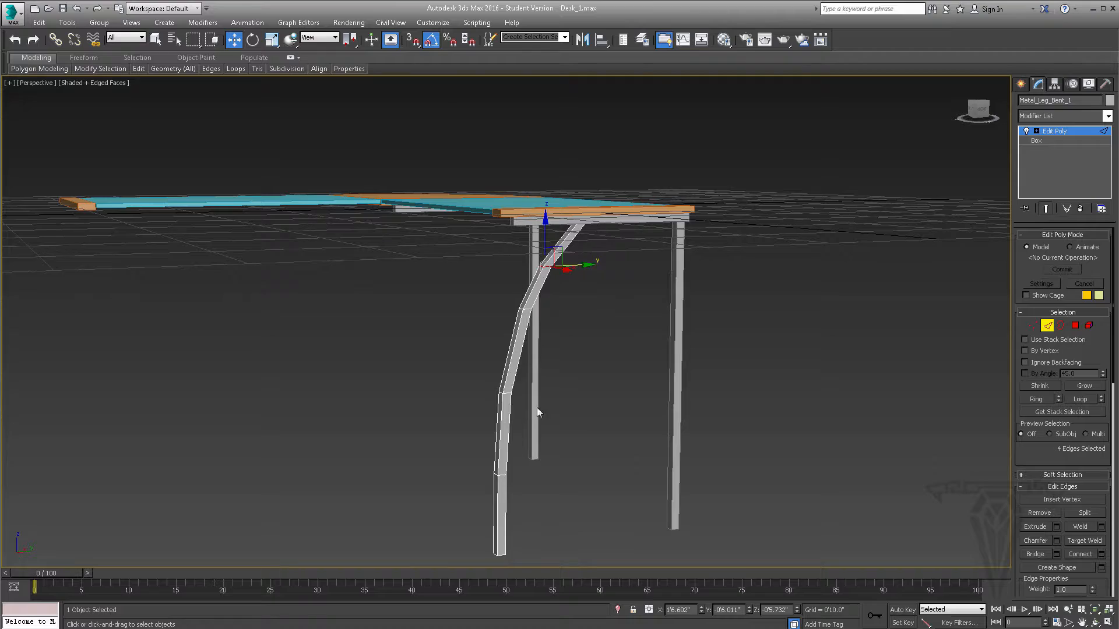
middle_click_drag(538, 412, 557, 342, "alt")
left_click(1048, 327)
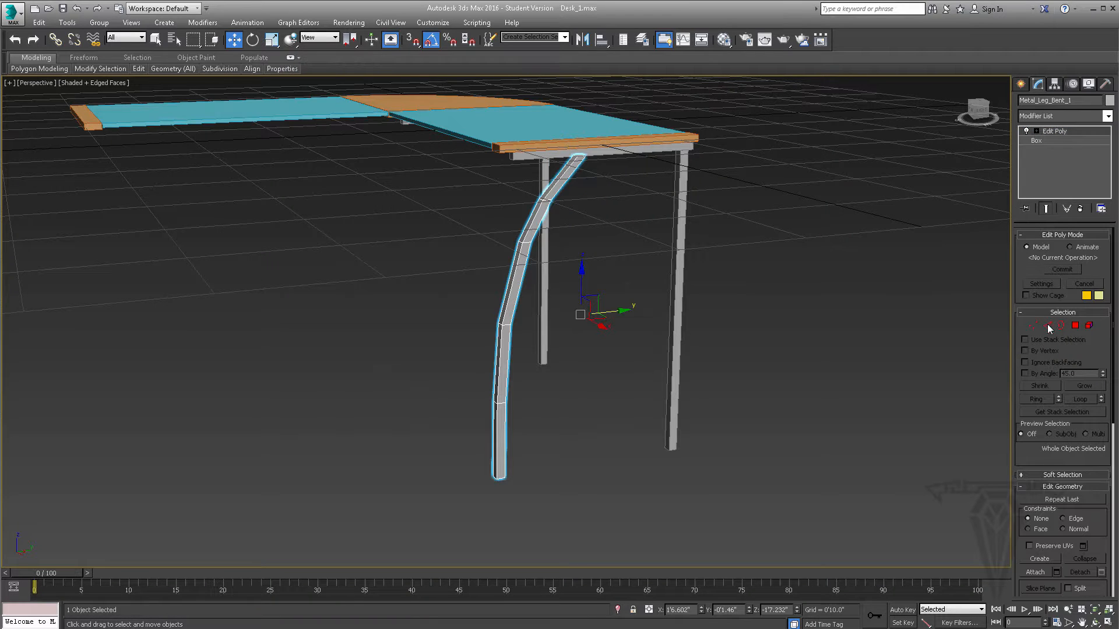
- Apply a TurboSmooth modifier to the whole bent leg, above Edit Poly, with no sub-object level active
left_click(1037, 131)
left_click(1048, 327)
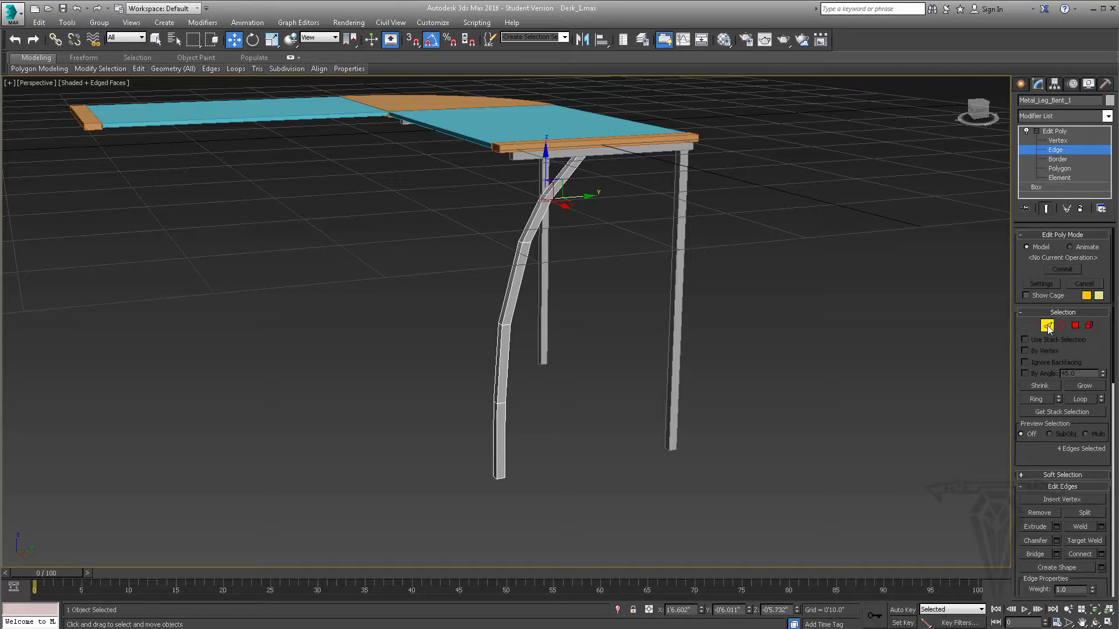
left_click(1048, 327)
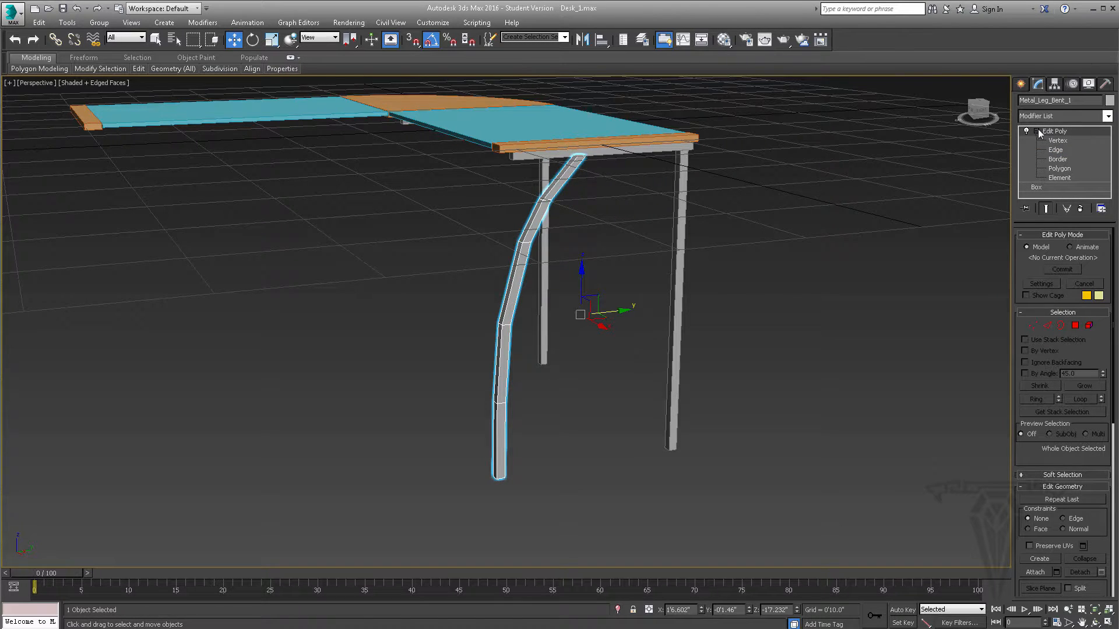
left_click(1107, 116)
left_click_drag(1110, 148, 1108, 386)
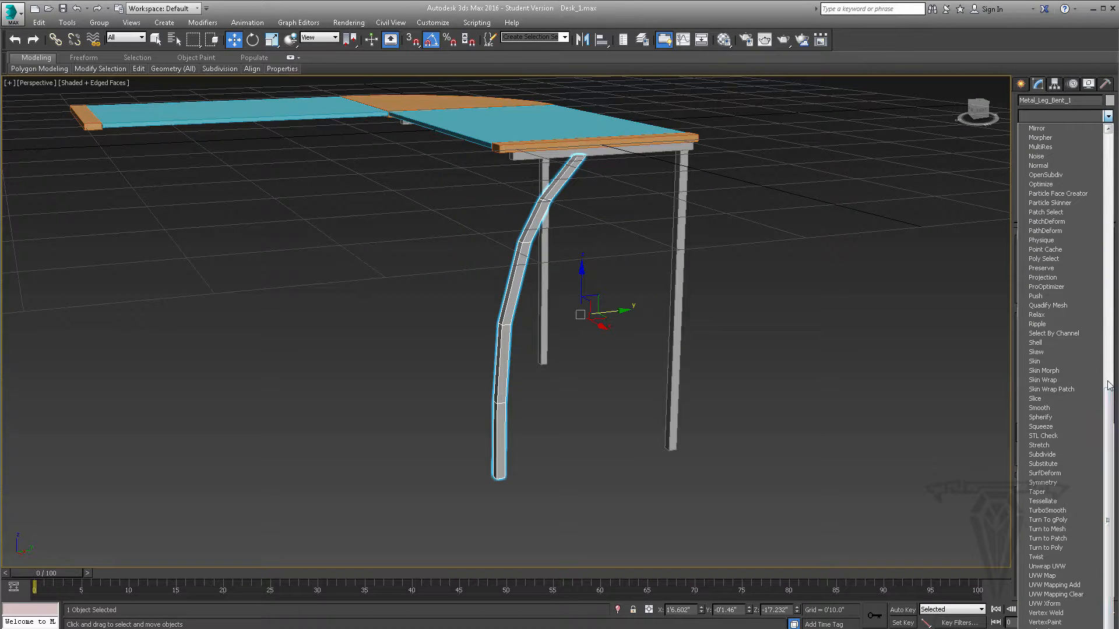
left_click(1047, 510)
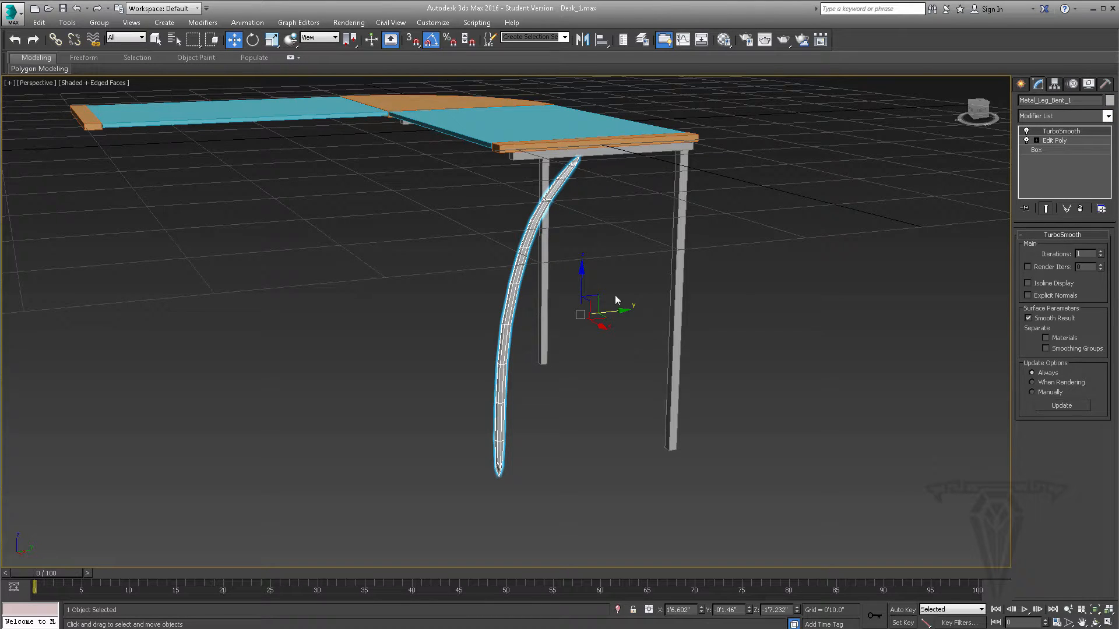
middle_click_drag(531, 294, 518, 281, "alt")
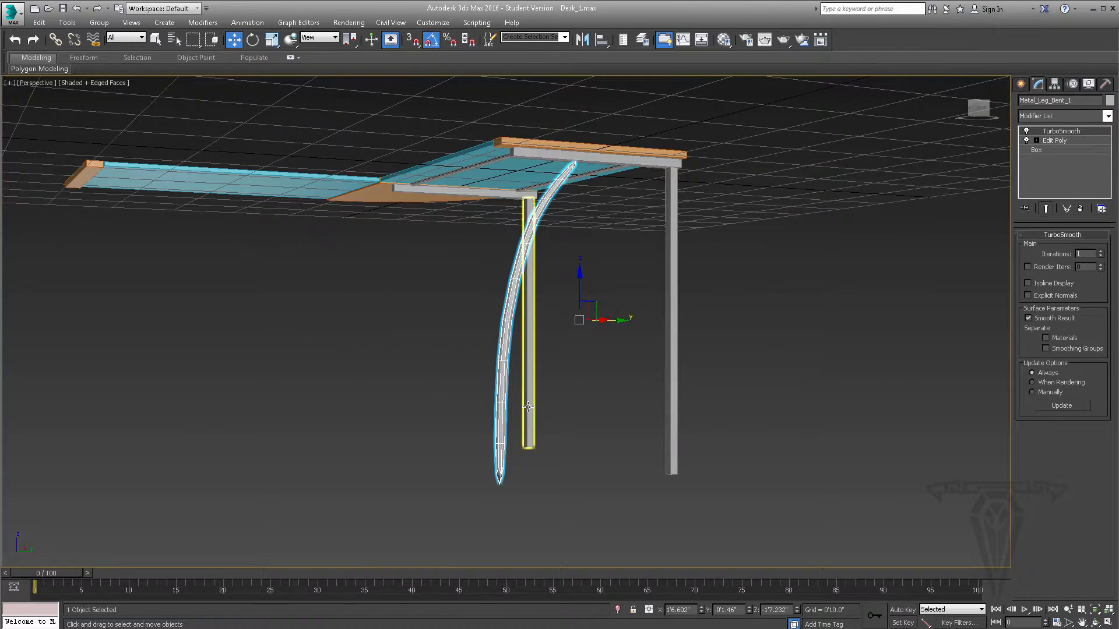
middle_click_drag(577, 256, 515, 331, "alt")
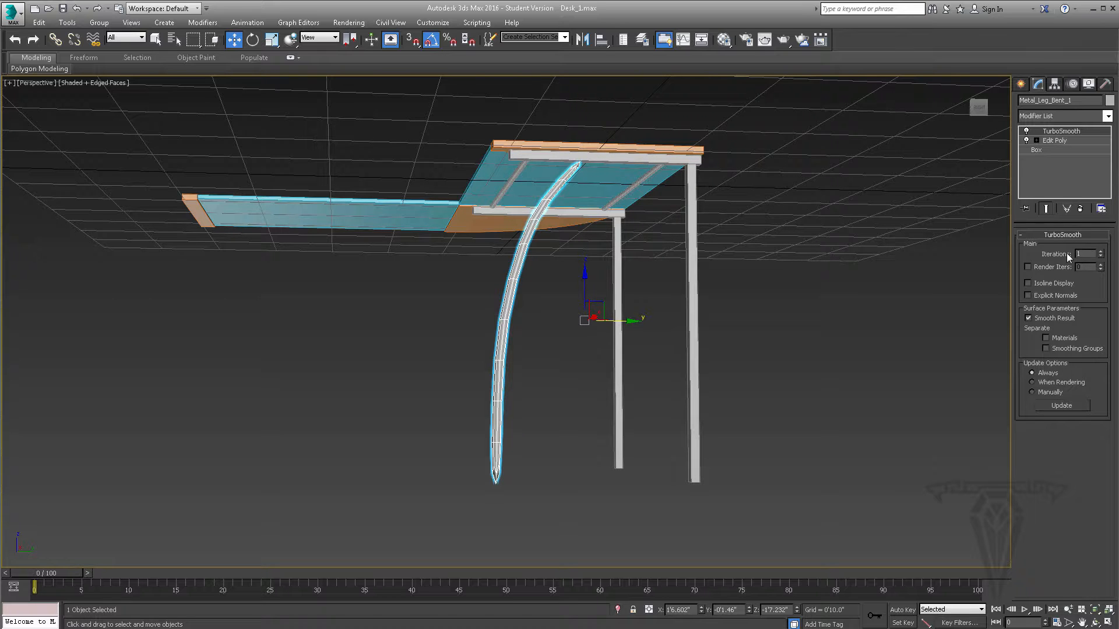
- Set TurboSmooth to 2 iterations and separate the smoothing by smoothing groups
left_click(1100, 252)
middle_click_drag(567, 243, 594, 266, "alt")
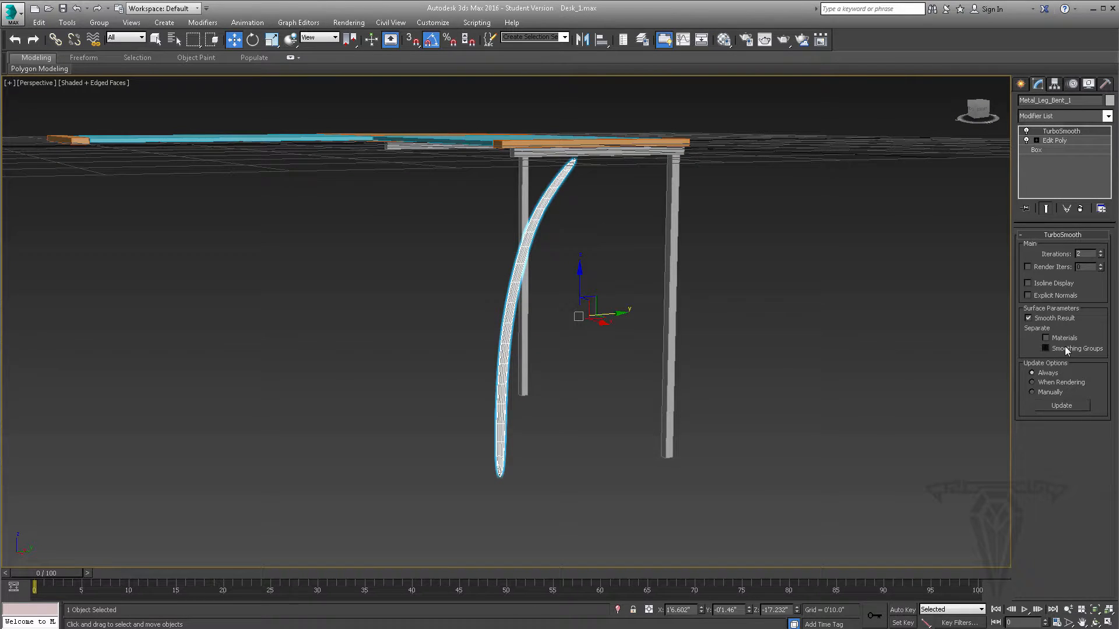
left_click(1046, 349)
mouse_move(493, 293)
middle_mouse_down("alt")
mouse_move(602, 297)
mouse_move(544, 282)
mouse_move(510, 291)
middle_mouse_up("alt")
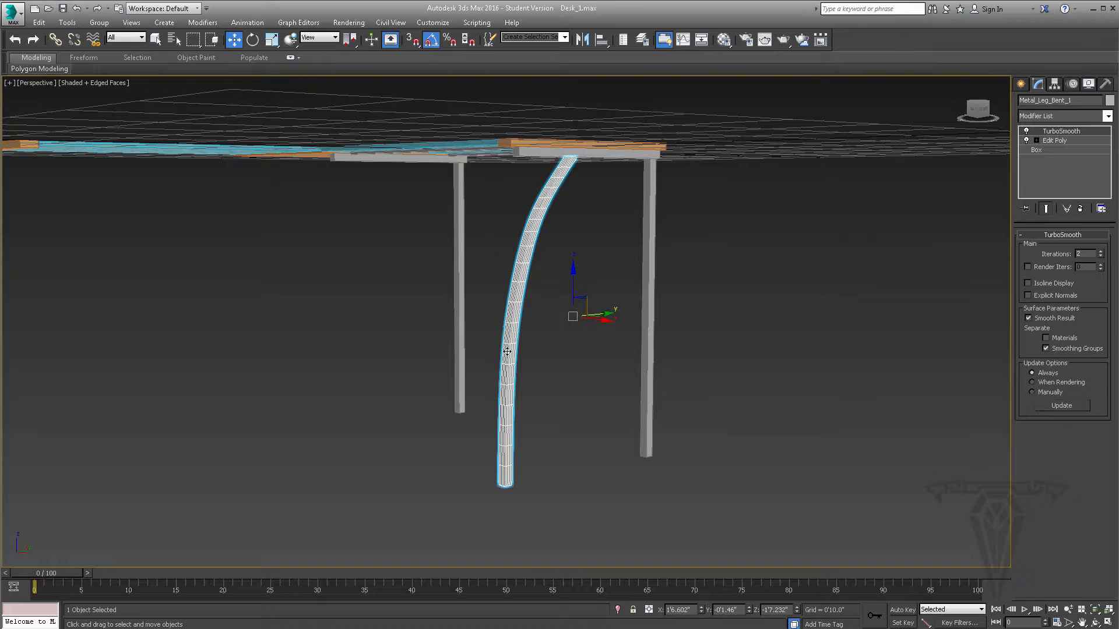
middle_click_drag(516, 298, 523, 301, "alt")
- Examine the smoothing group of the leg's selected side polygons in Edit Poly, with the TurboSmooth end result hidden
left_click(1061, 140)
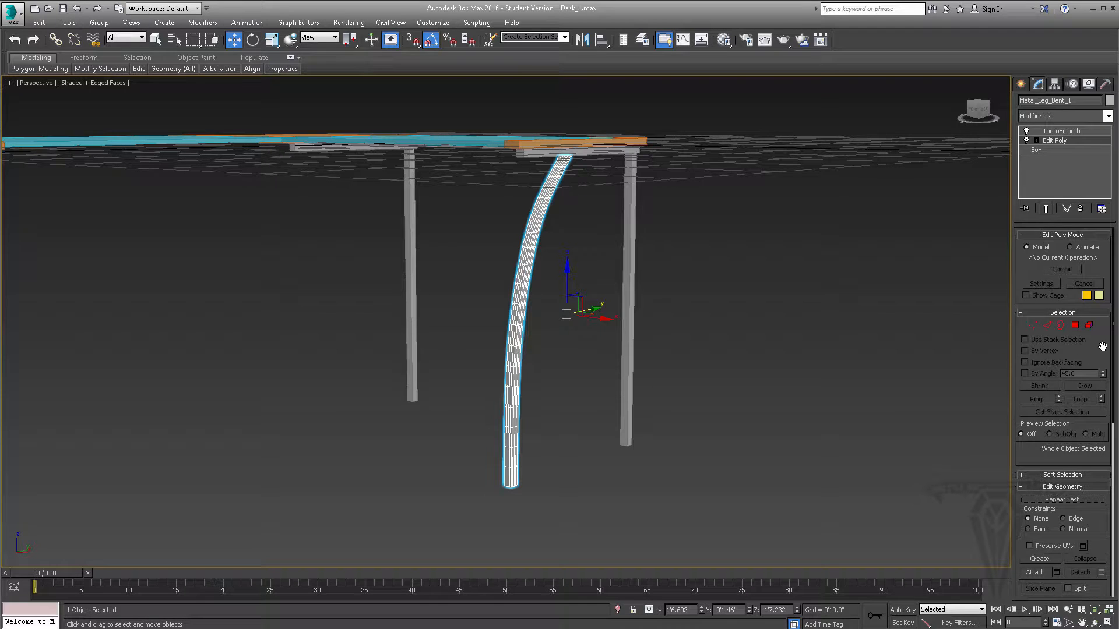
left_click_drag(1095, 353, 1090, 243)
scroll(1057, 358, "up", 2)
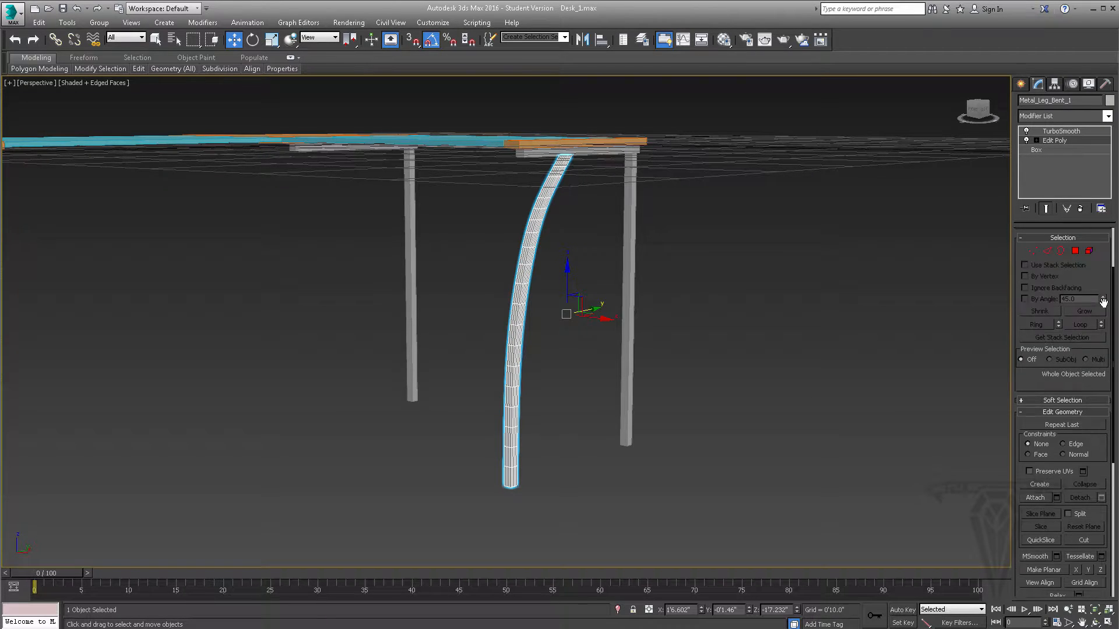
left_click(1074, 252)
scroll(1081, 361, "down", 5)
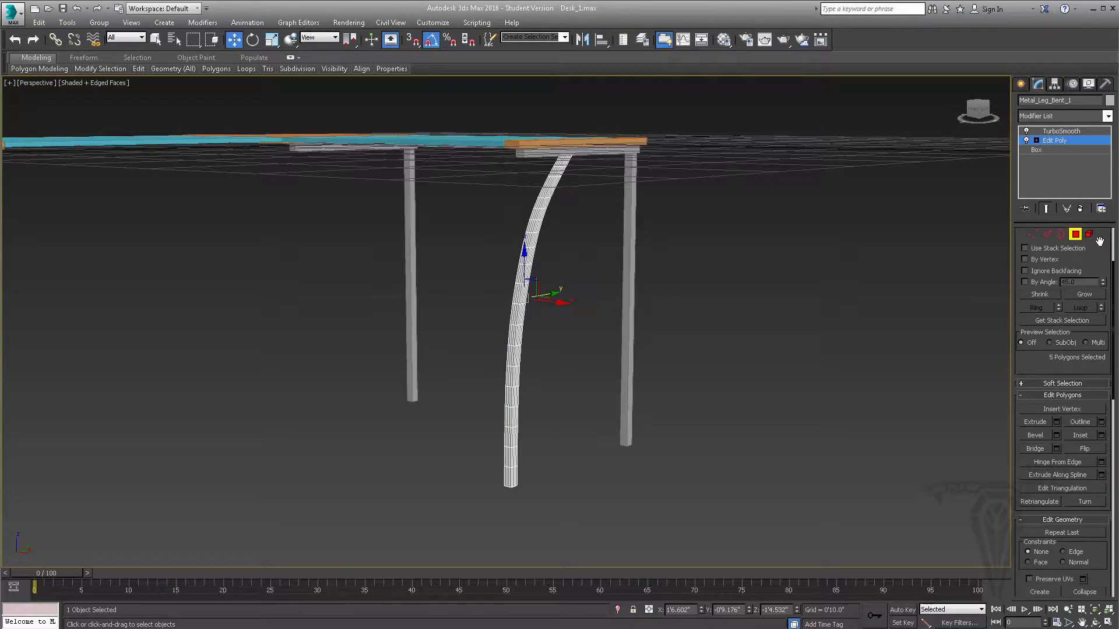
scroll(1072, 377, "down", 5)
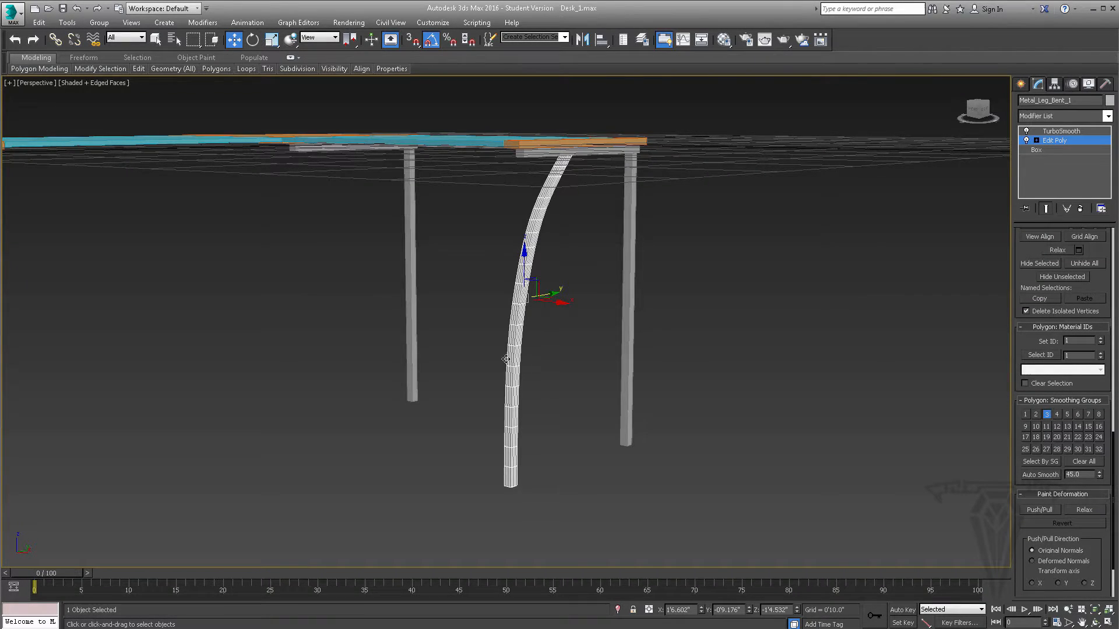
scroll(533, 388, "up", 5)
middle_click_drag(540, 391, 524, 369)
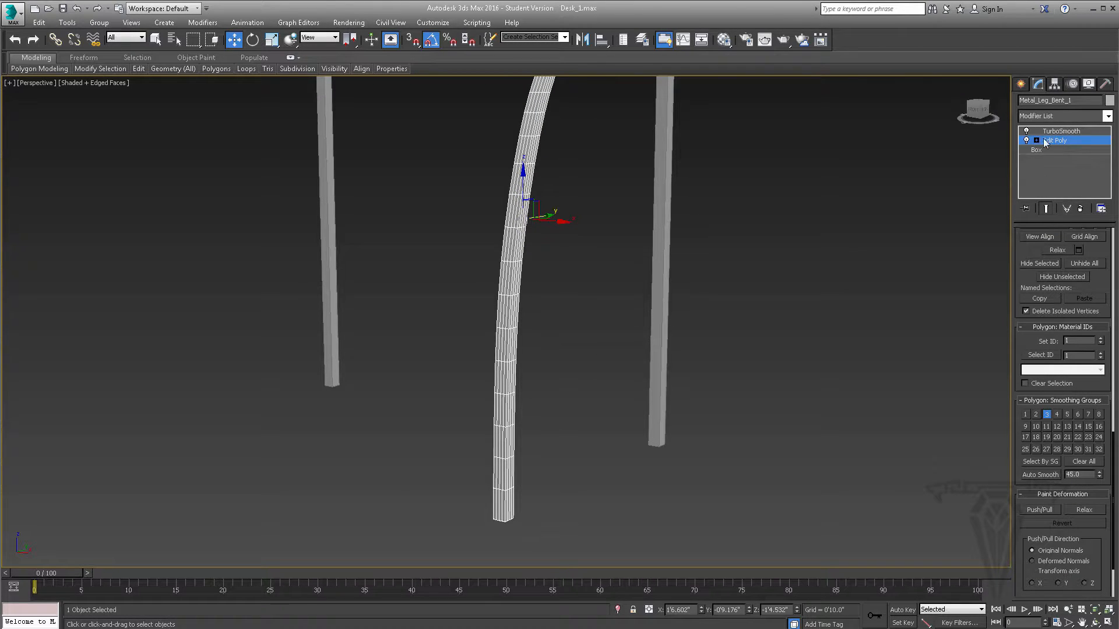
left_click(1046, 208)
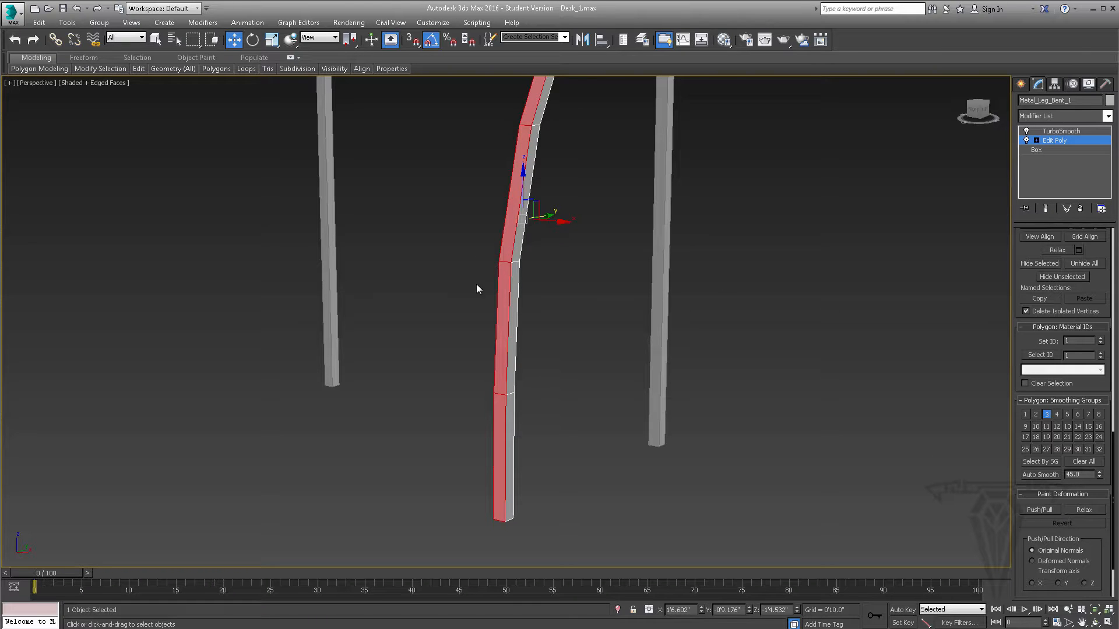
middle_click_drag(537, 326, 542, 362, "alt")
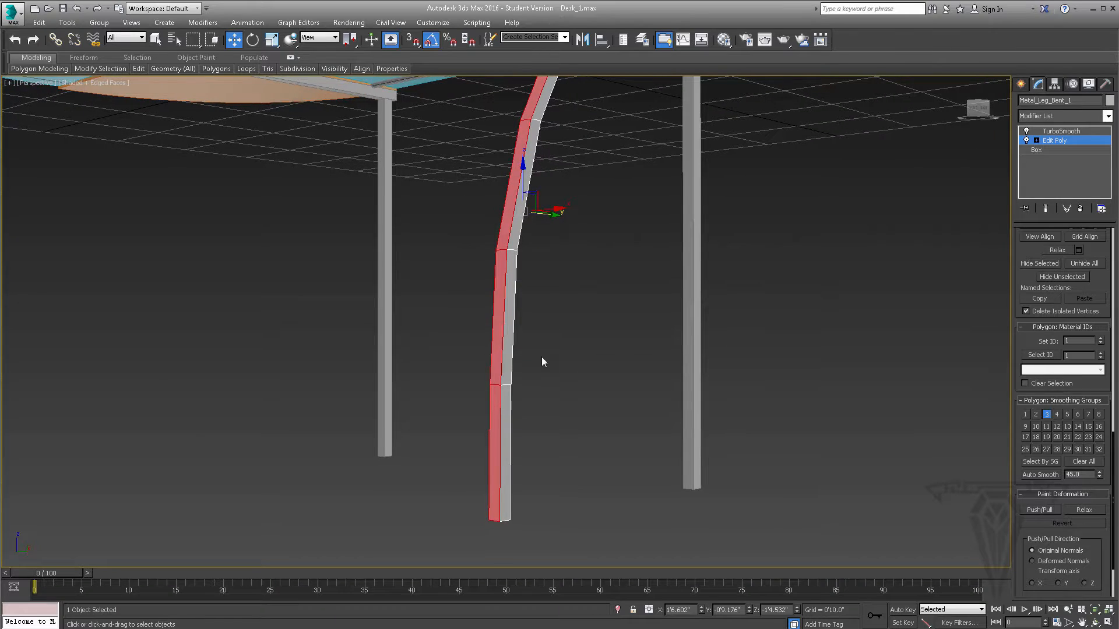
- Examine the smoothing groups of individual polygons up one side of the bent leg, from the bottom section to the third section
left_click(492, 395)
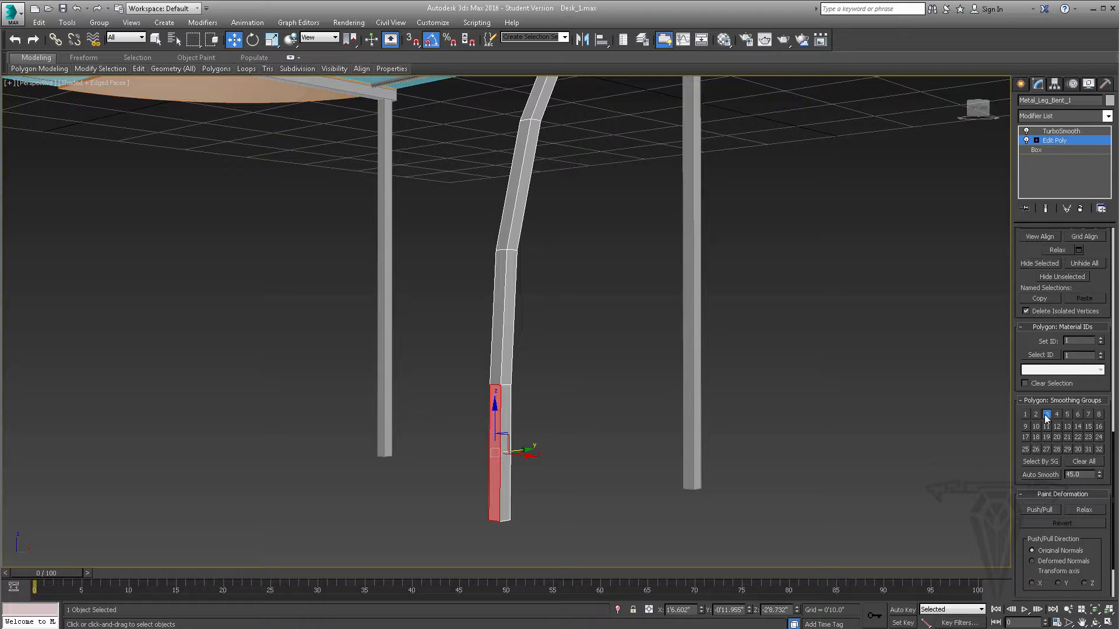
left_click(495, 349, "ctrl")
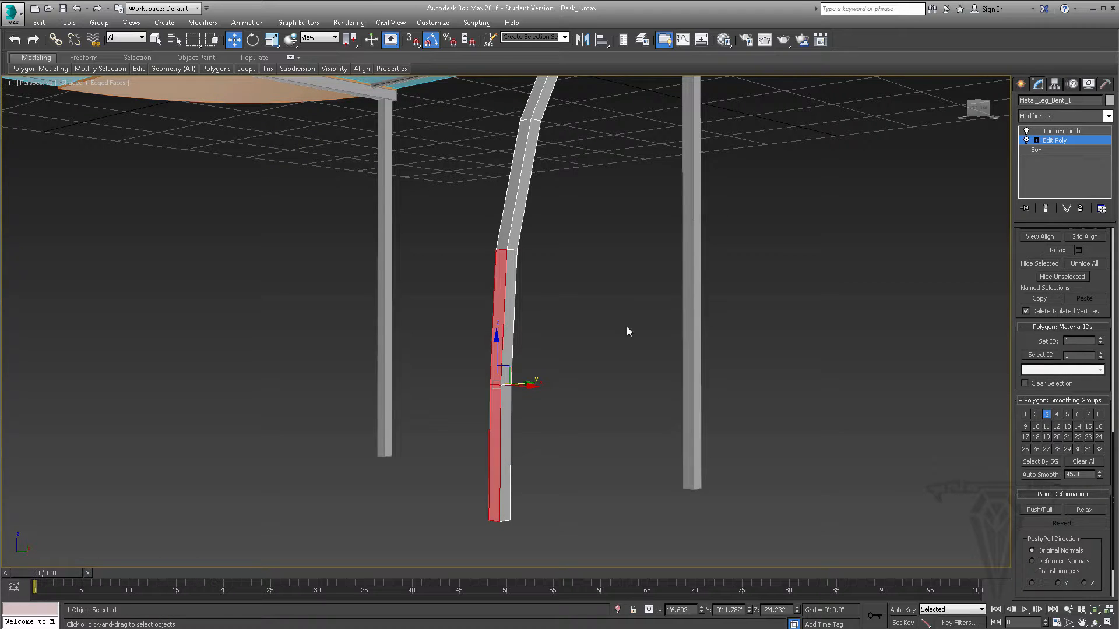
left_click(497, 301)
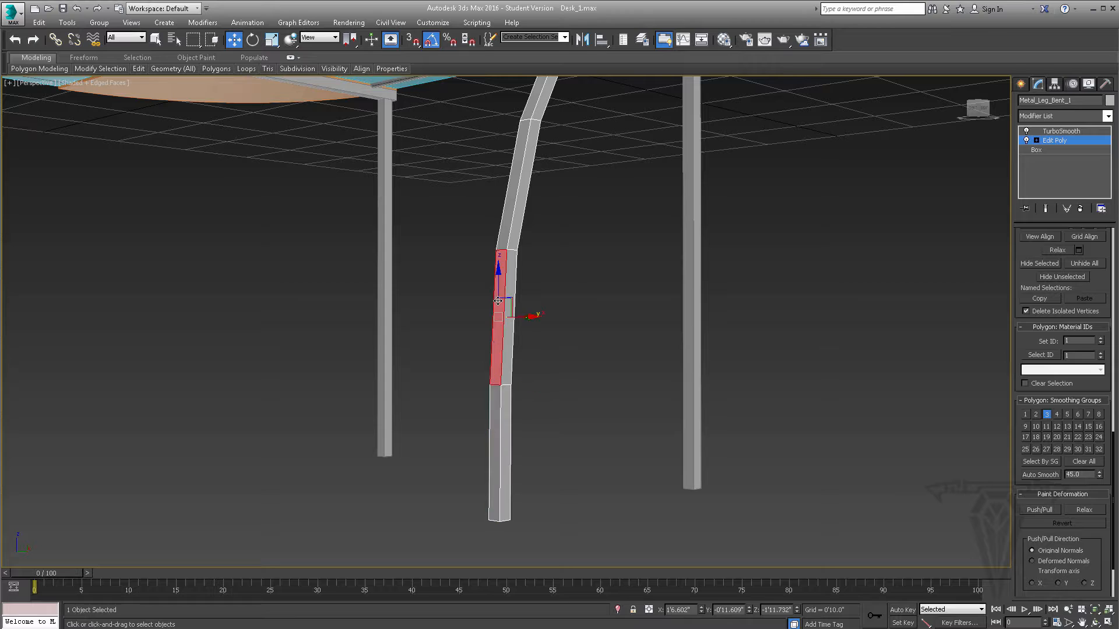
left_click(502, 228)
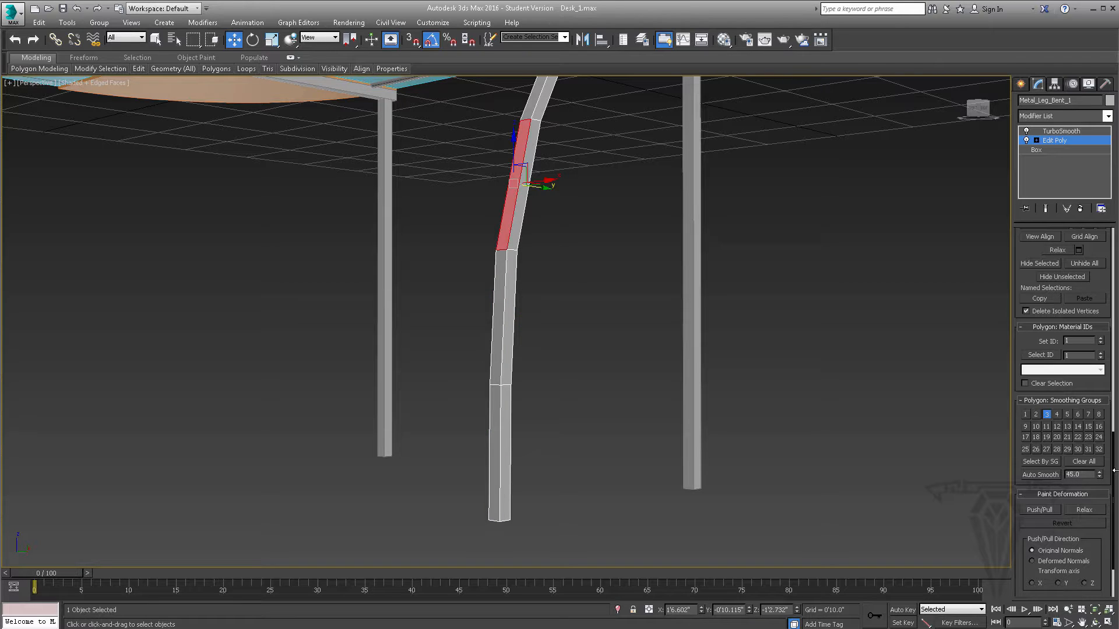
- Examine the smoothing groups of the bottom section's other side polygons and of the polygon closing the leg's lower end
left_click(504, 394)
middle_click_drag(652, 358, 542, 387, "alt")
left_click(501, 391)
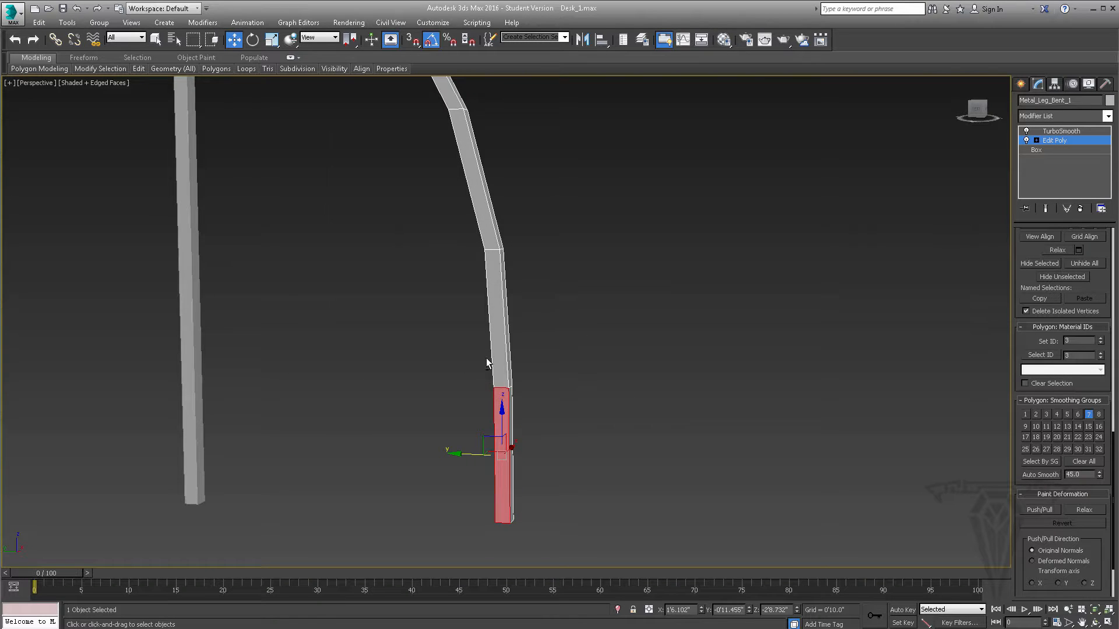
middle_click_drag(487, 365, 482, 403, "alt")
left_click(489, 402)
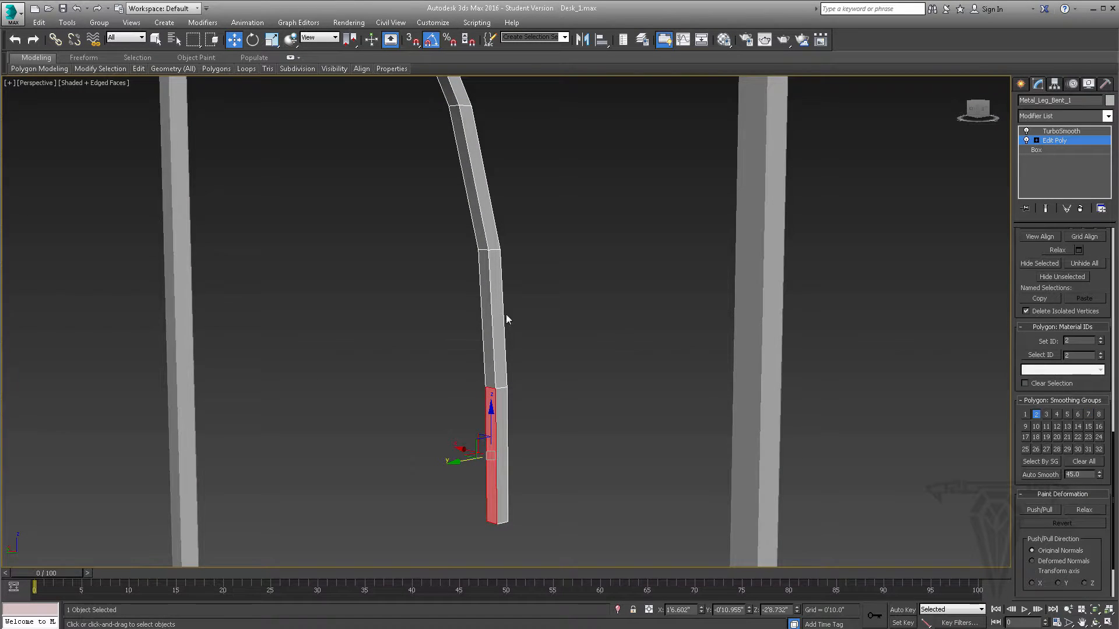
middle_click_drag(507, 317, 490, 524, "alt")
left_click(498, 515)
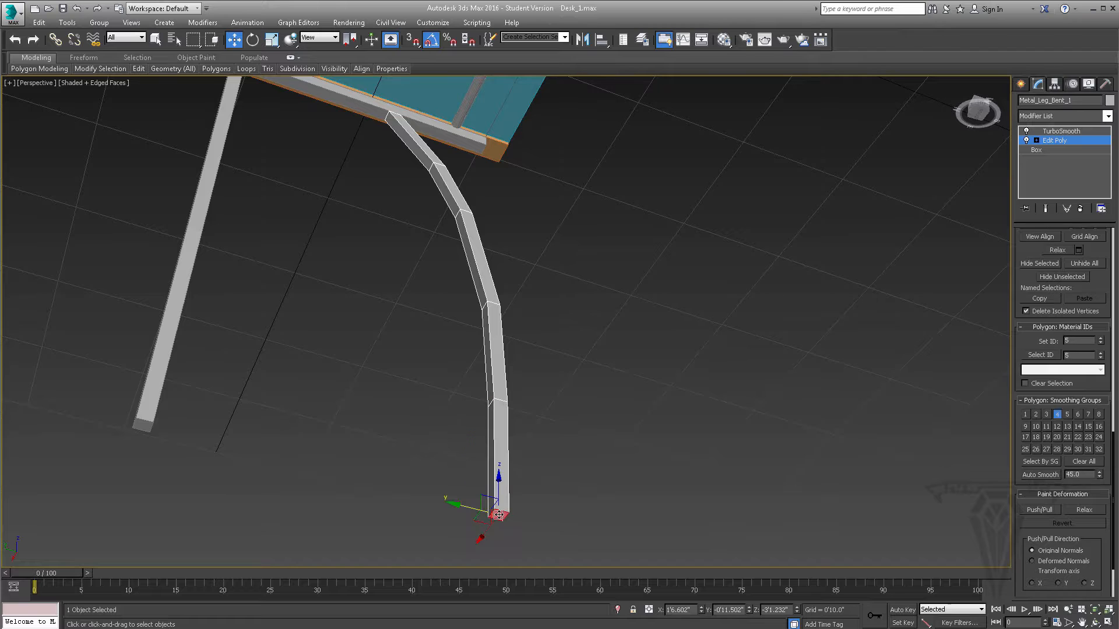
middle_click_drag(628, 395, 449, 250, "alt")
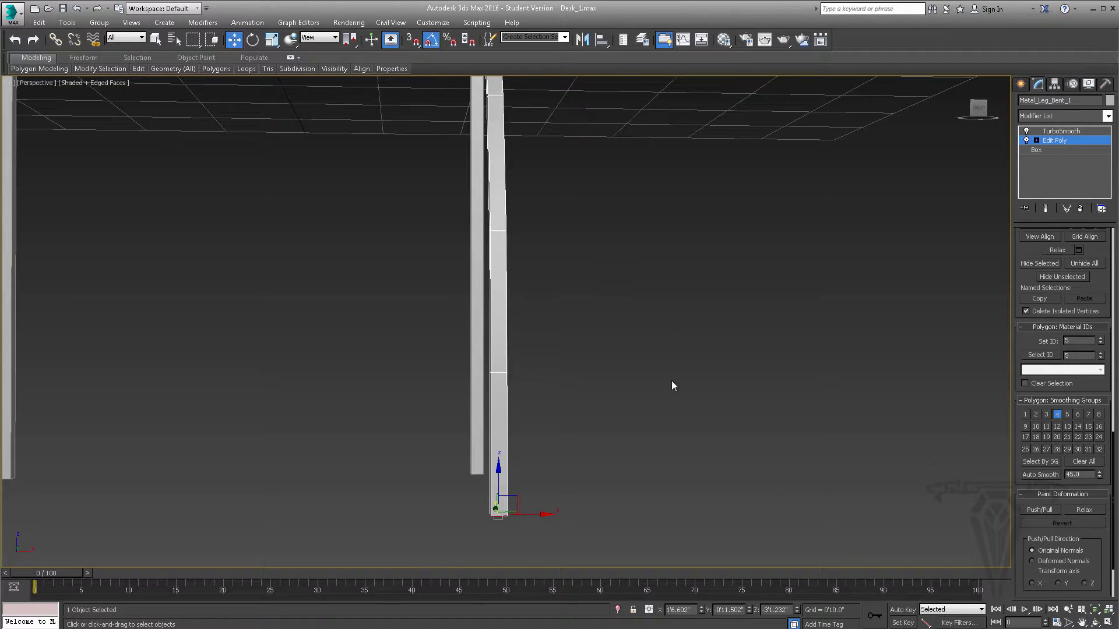
left_click(1057, 414)
middle_click_drag(509, 384, 460, 390, "alt")
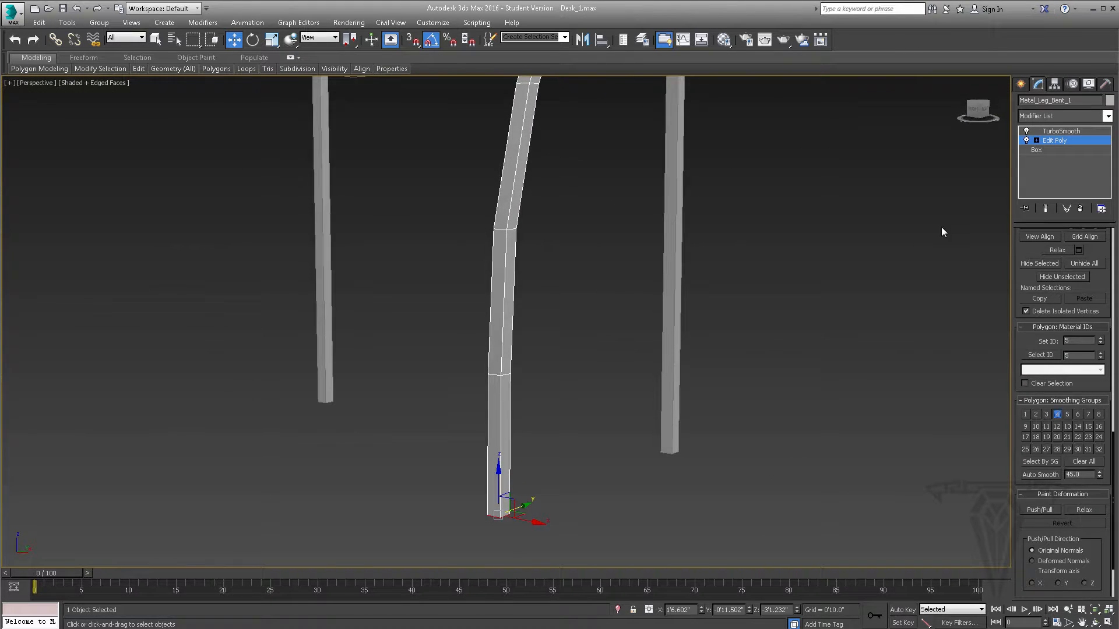
- Preview the TurboSmooth end result on the bent leg, and hide it again to see the Edit Poly mesh
left_click(1045, 208)
middle_click_drag(556, 402, 543, 372)
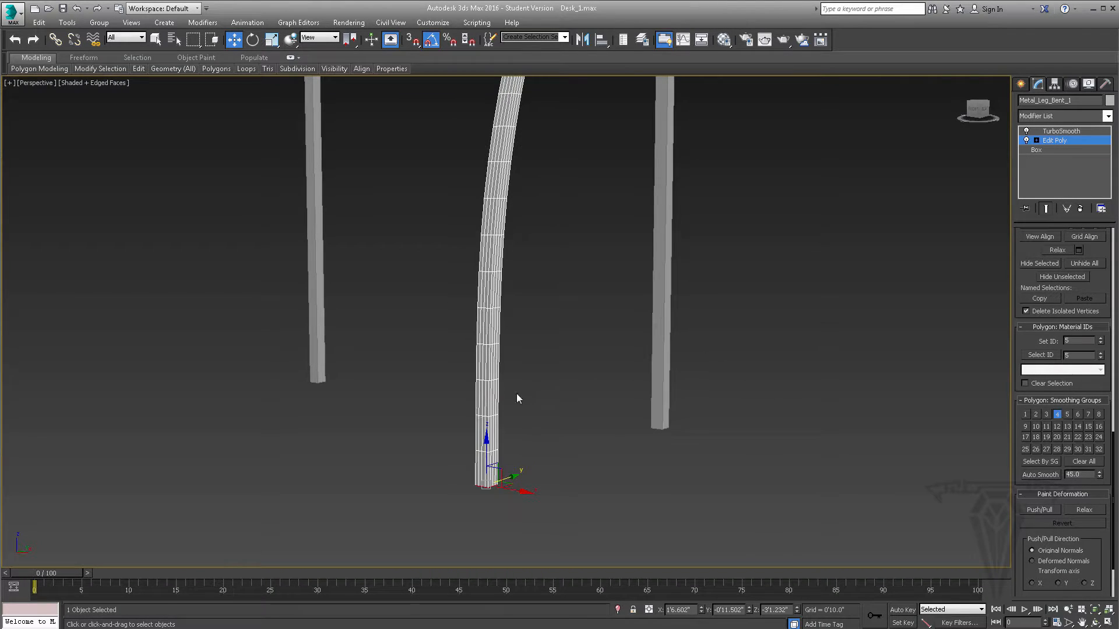
left_click(1047, 209)
- Assign smoothing groups 3 and 5 to both selected adjacent side polygons of the bottom section, with the end result shown
left_click(482, 375)
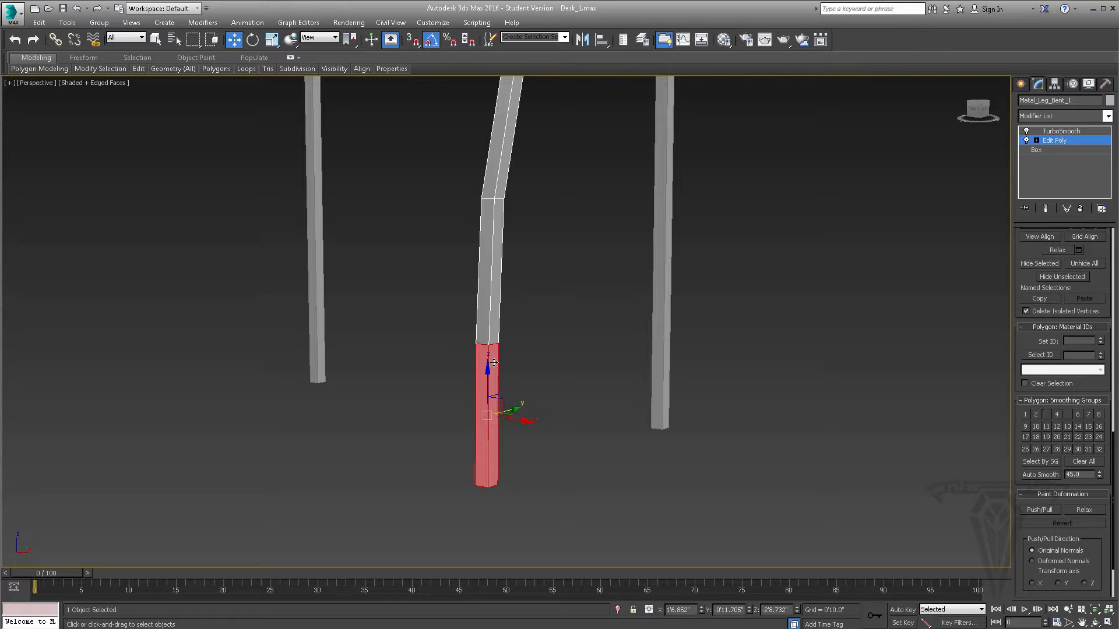
middle_click_drag(526, 365, 654, 360, "alt")
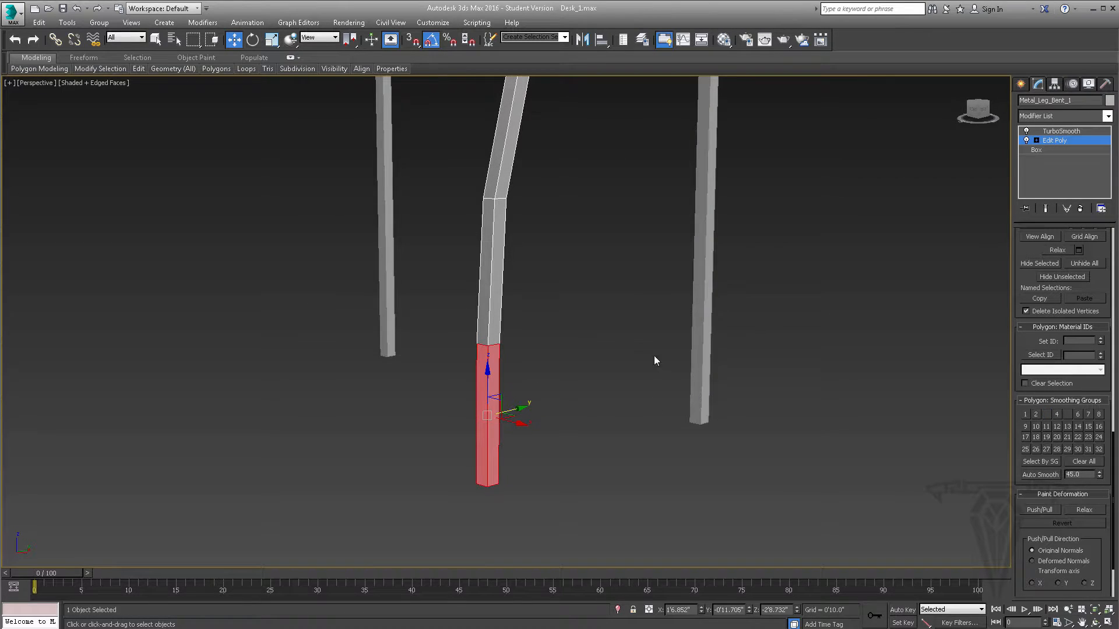
left_click(1047, 208)
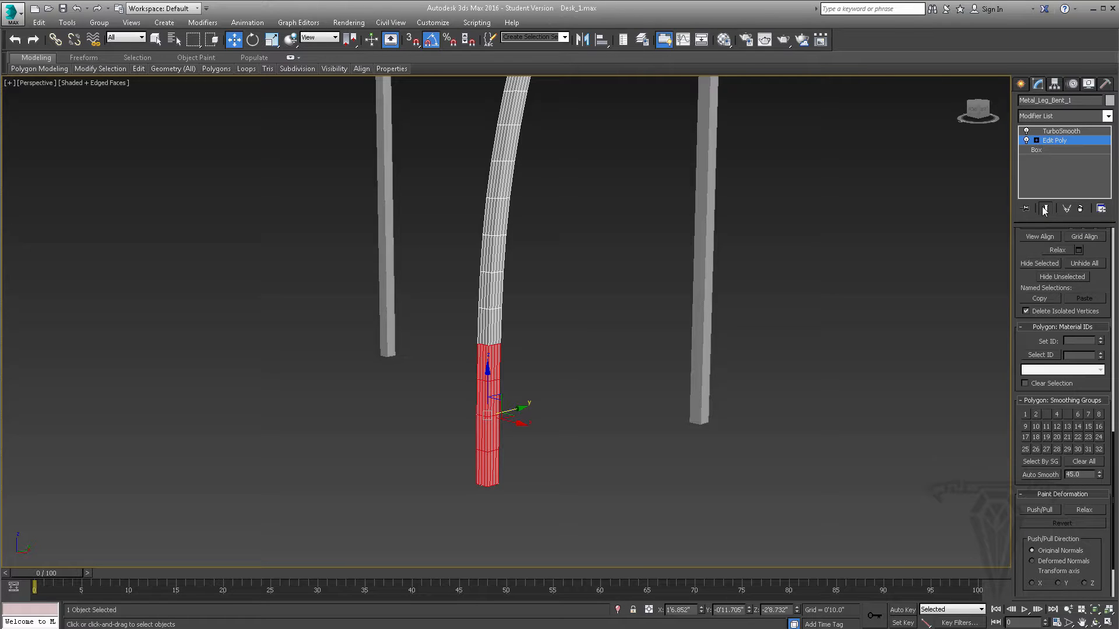
left_click(1046, 415)
left_click(1067, 414)
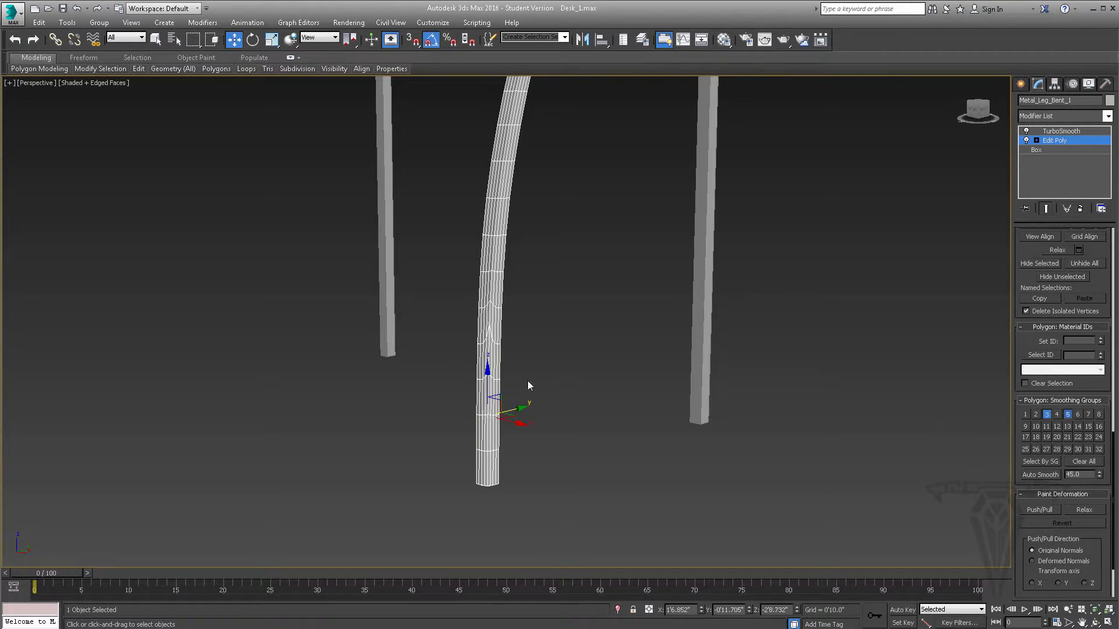
- View the leg shaded without edged faces, leave polygon editing, restore edged faces and deselect the leg
middle_click_drag(527, 380, 524, 370, "alt")
key("F4")
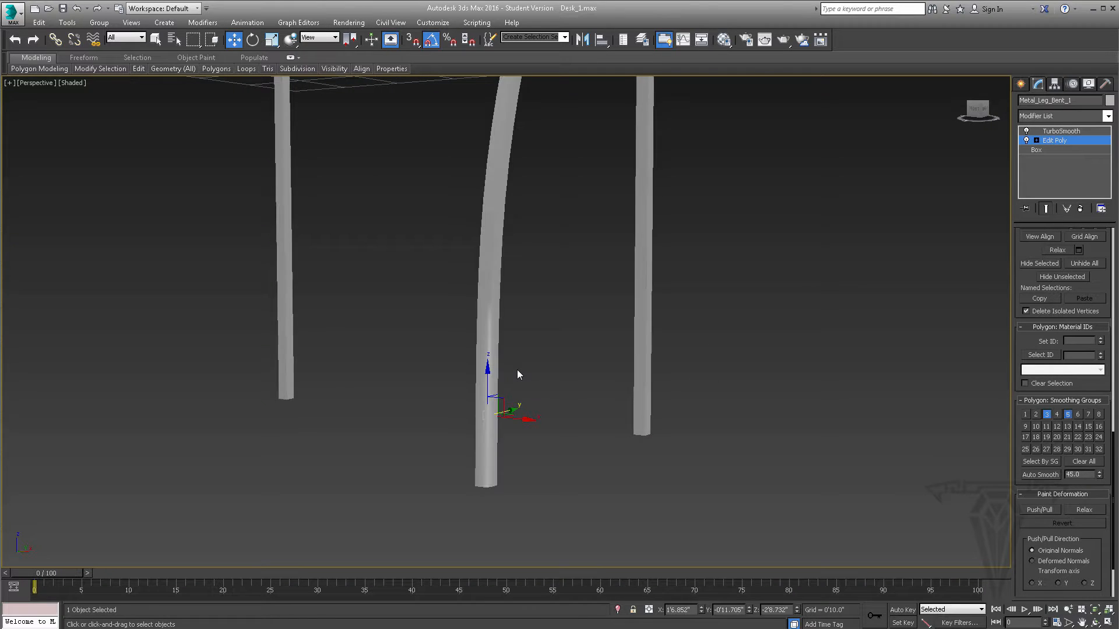
left_click(69, 84)
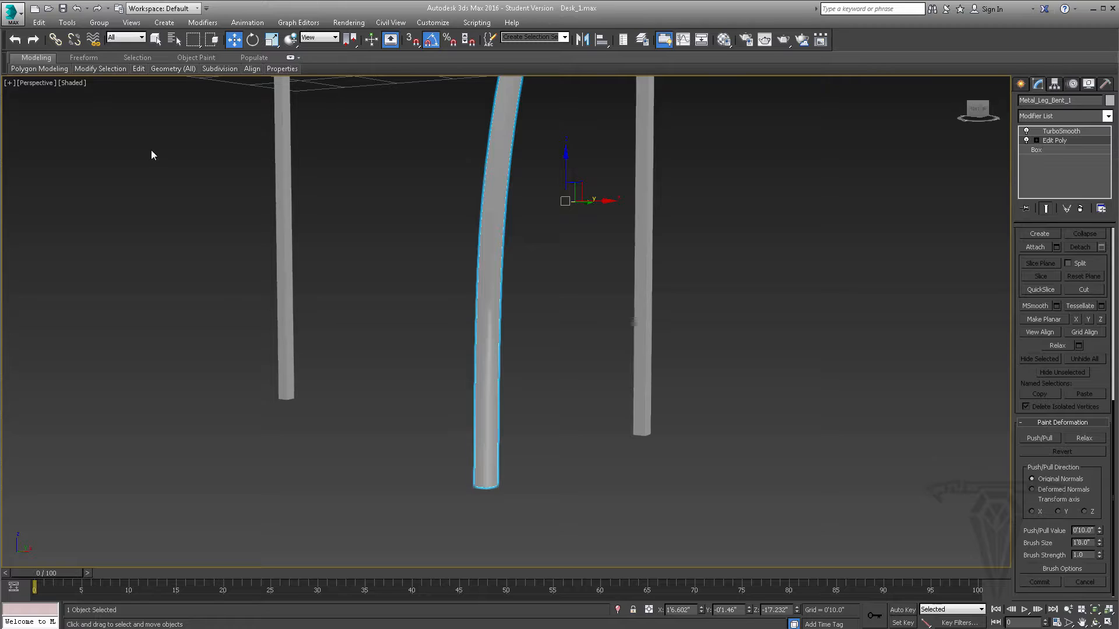
left_click(71, 83)
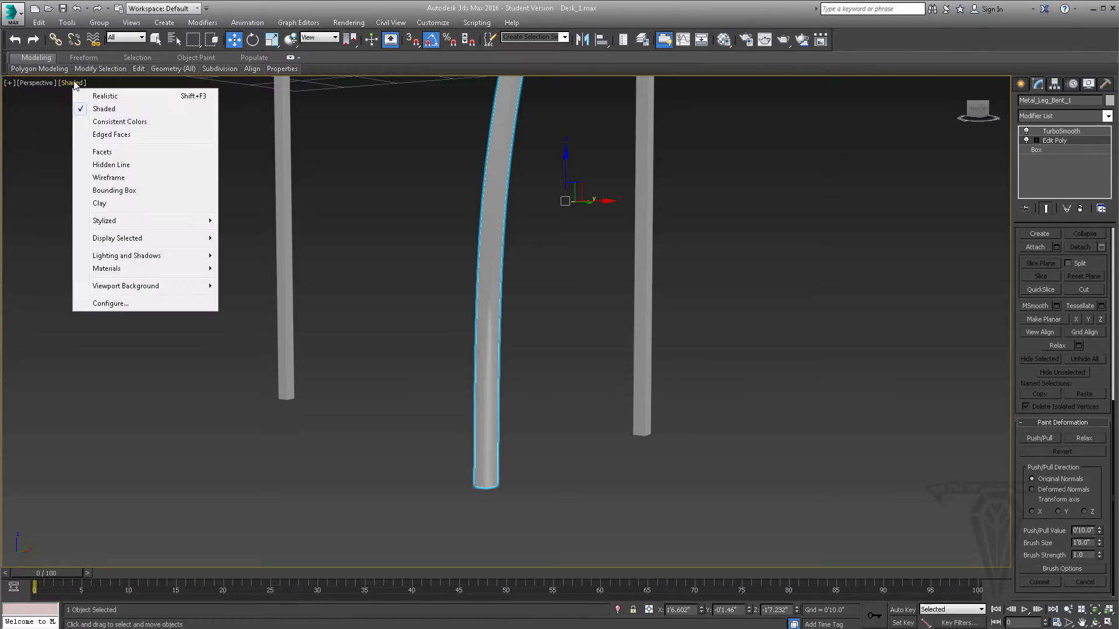
left_click(120, 134)
left_click(96, 104)
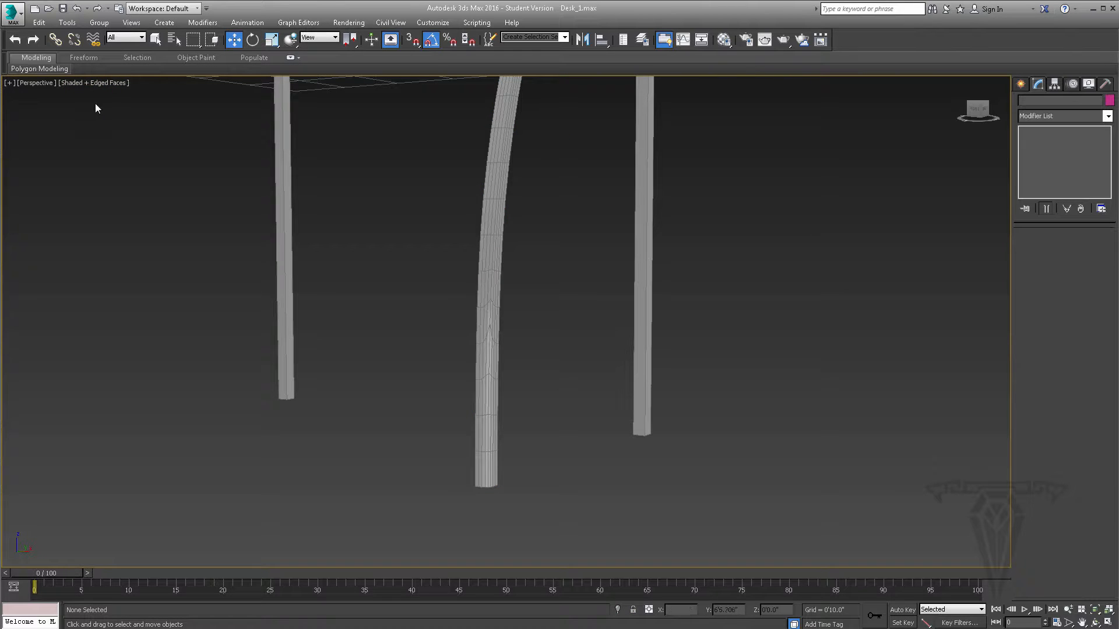
- Inspect the deselected leg's lower end up close with edged faces hidden, and show edged faces again
left_click(95, 83)
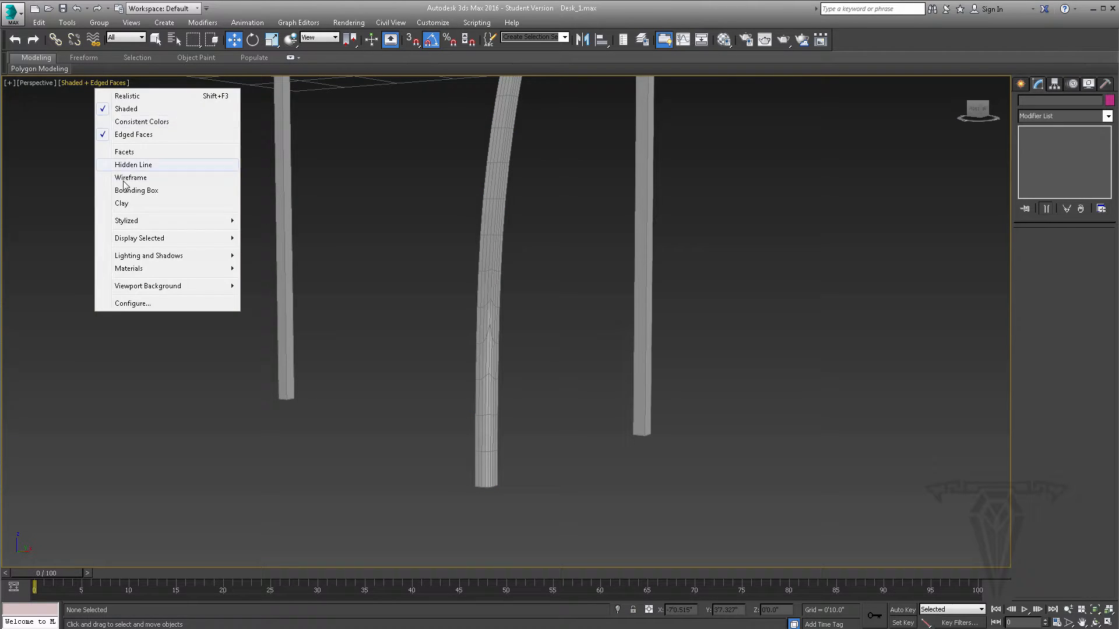
left_click(132, 135)
mouse_move(474, 349)
middle_mouse_down("alt")
mouse_move(509, 352)
mouse_move(491, 359)
mouse_move(524, 376)
mouse_move(467, 368)
middle_mouse_up("alt")
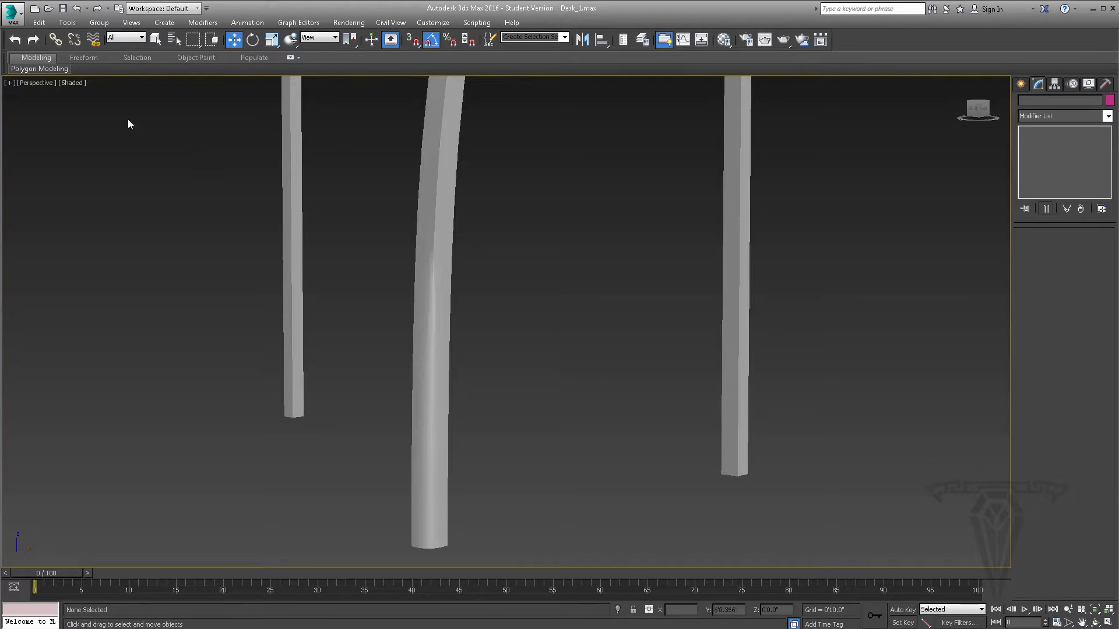
left_click(72, 83)
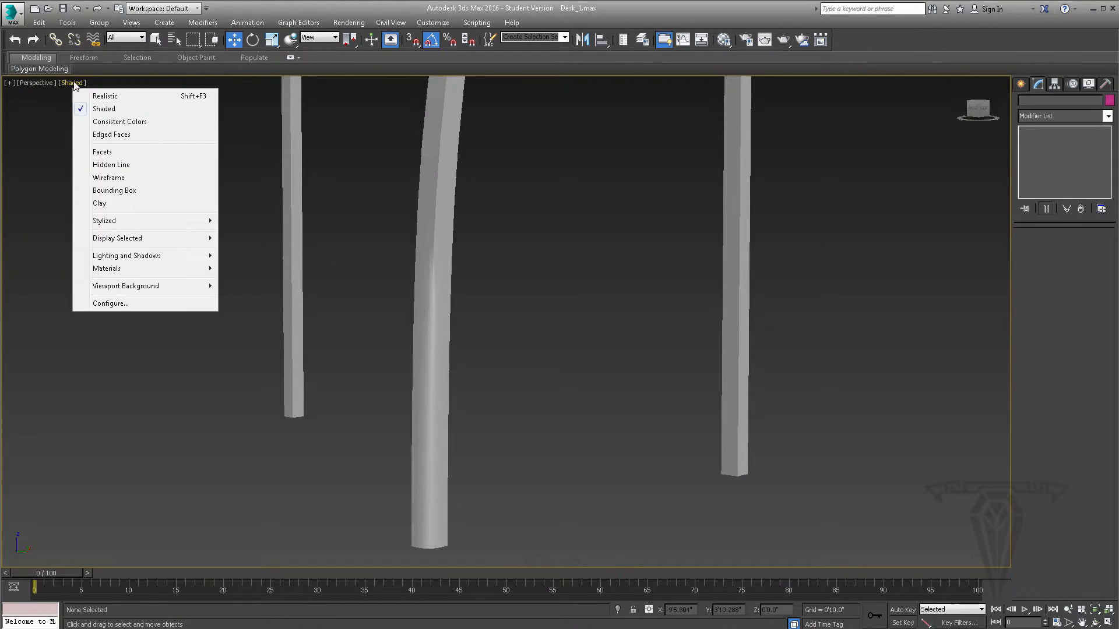
left_click(111, 135)
scroll(404, 289, "down", 2)
middle_click_drag(503, 263, 529, 270, "alt")
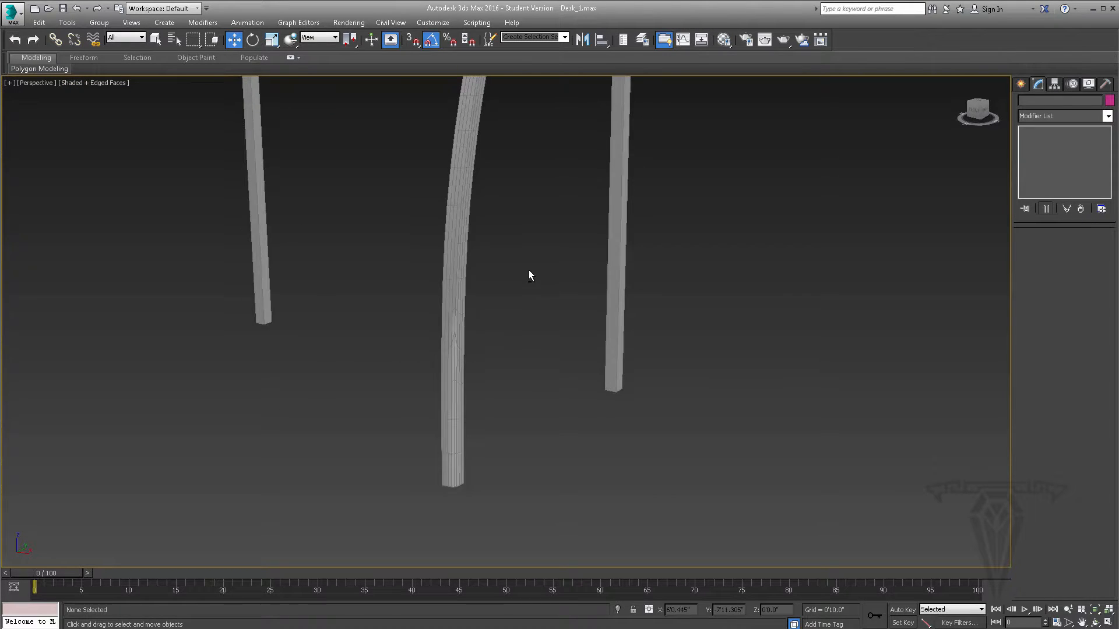
- Compare the bent leg with TurboSmooth's separation by smoothing groups switched off and back on
left_click(461, 265)
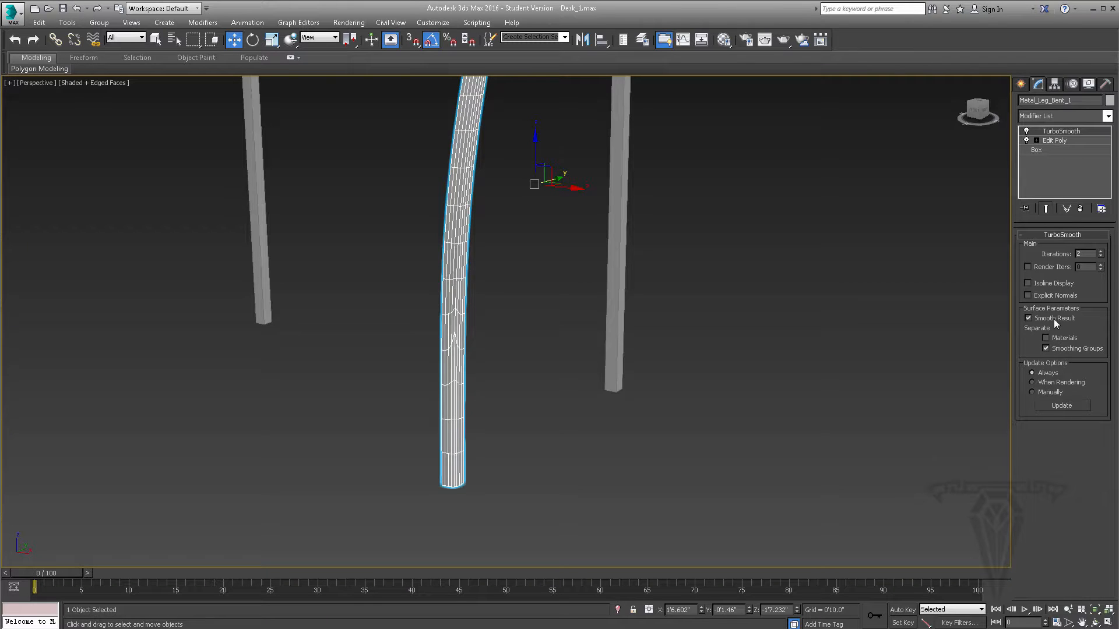
left_click(1064, 349)
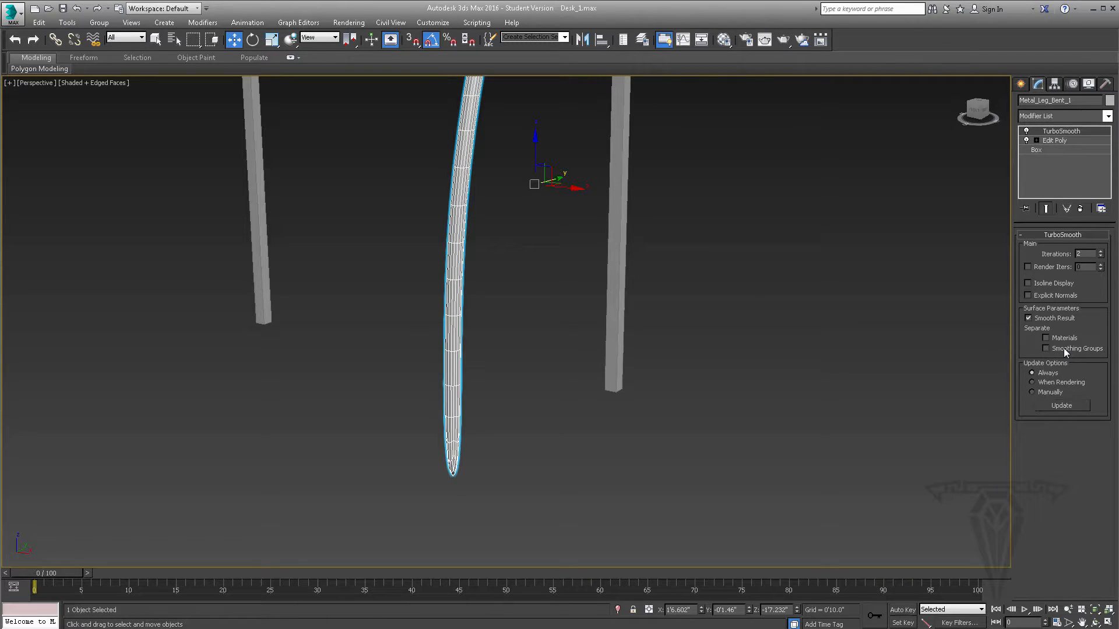
left_click(1063, 348)
- Return to Edit Poly's Polygon level and remove the shared smoothing groups from the bottom section's two selected polygons
left_click(1061, 140)
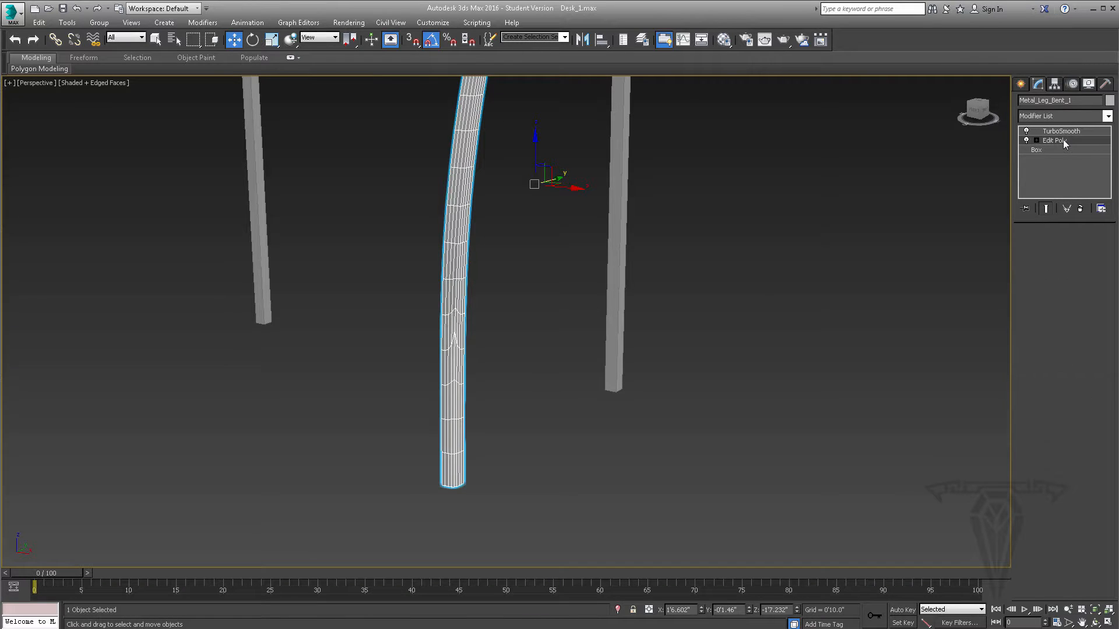
left_click(1036, 140)
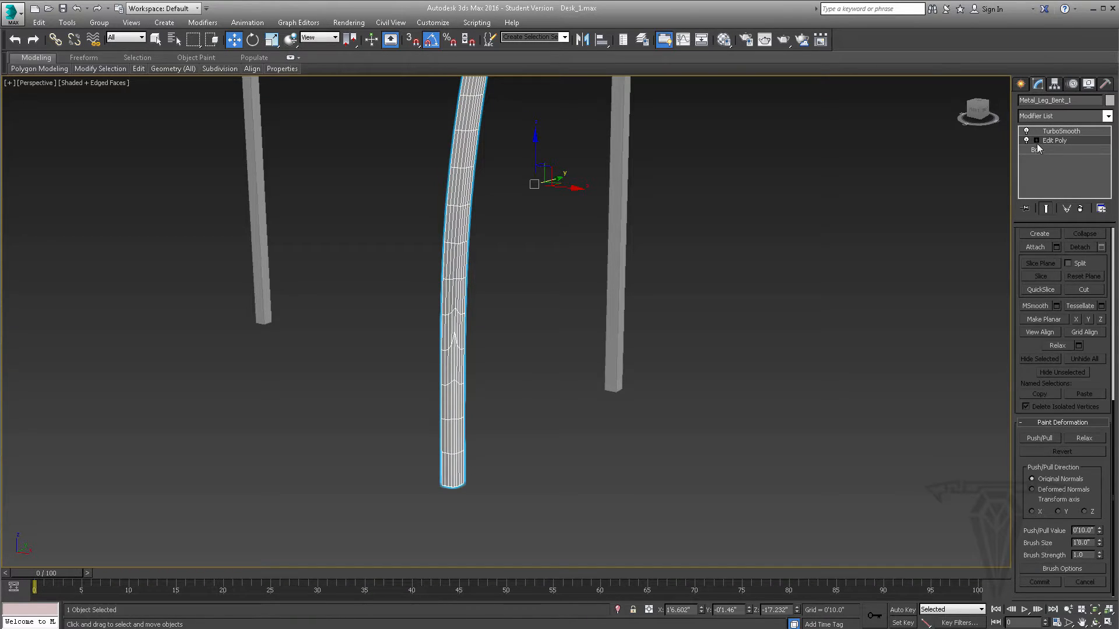
left_click(1057, 150)
left_click(1062, 178)
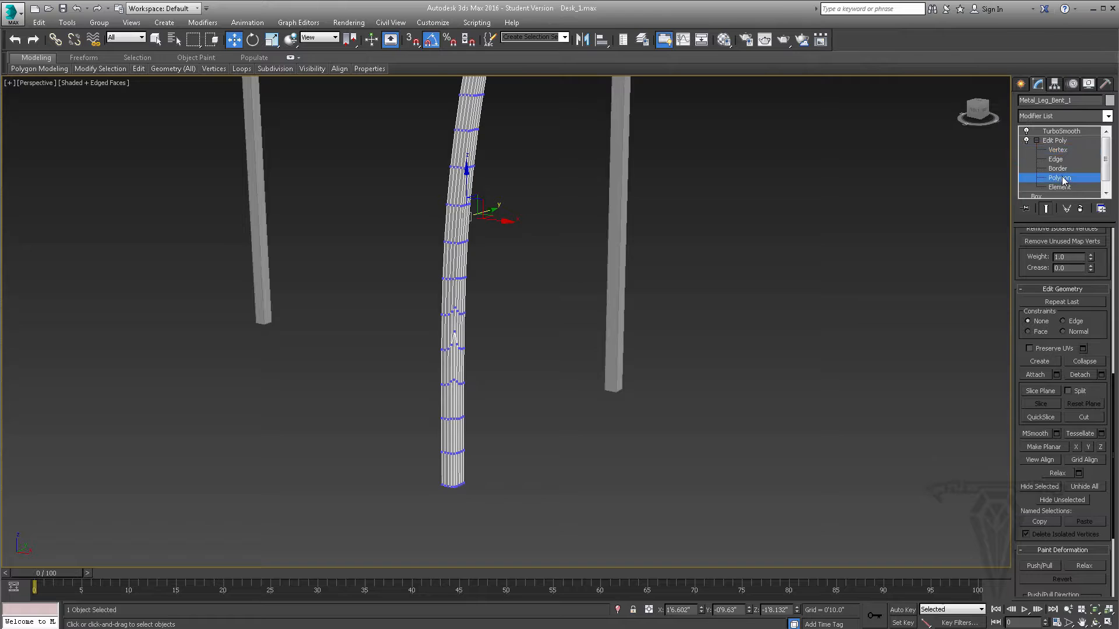
scroll(1108, 387, "down", 3)
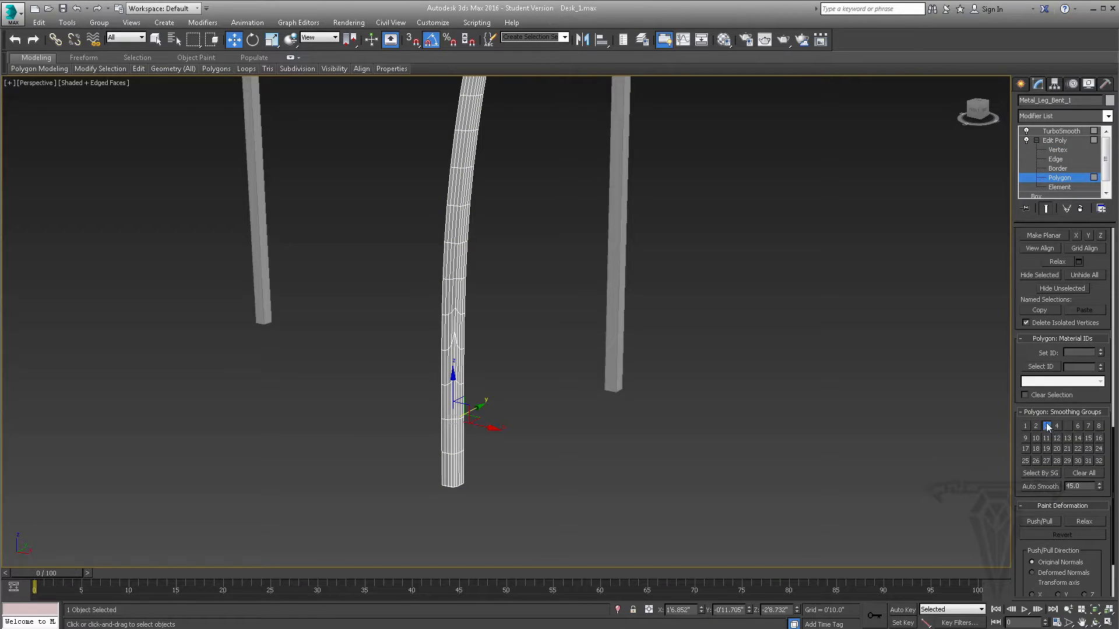
left_click(1047, 425)
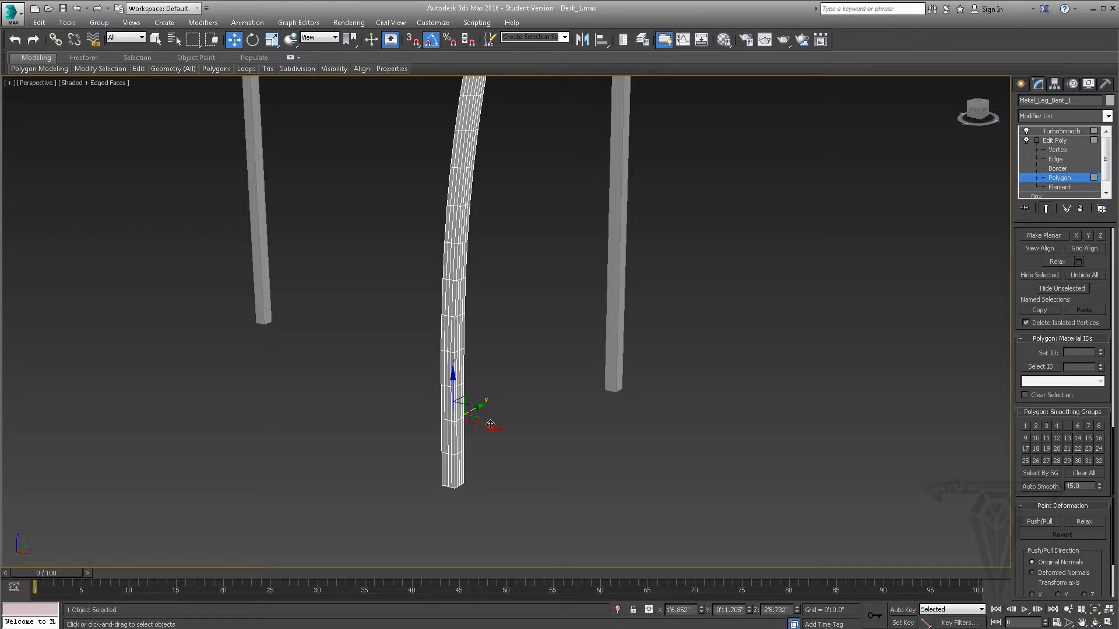
- Recheck the smoothing groups of the two lowest sections' adjacent side polygons one by one, with the end result hidden
left_click(1047, 208)
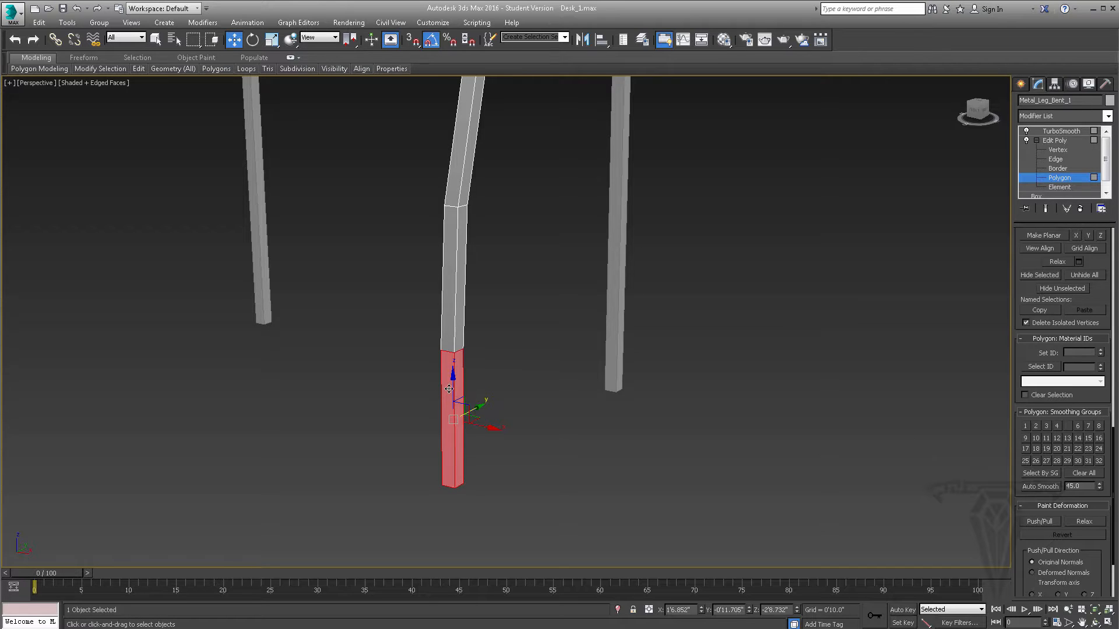
left_click(451, 390)
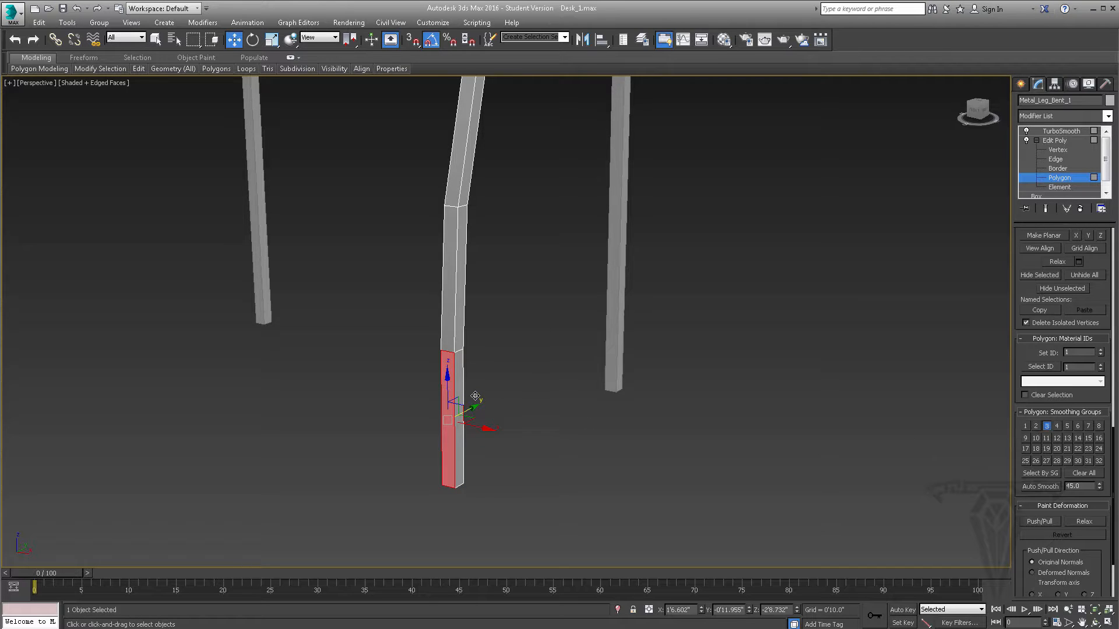
left_click(460, 380)
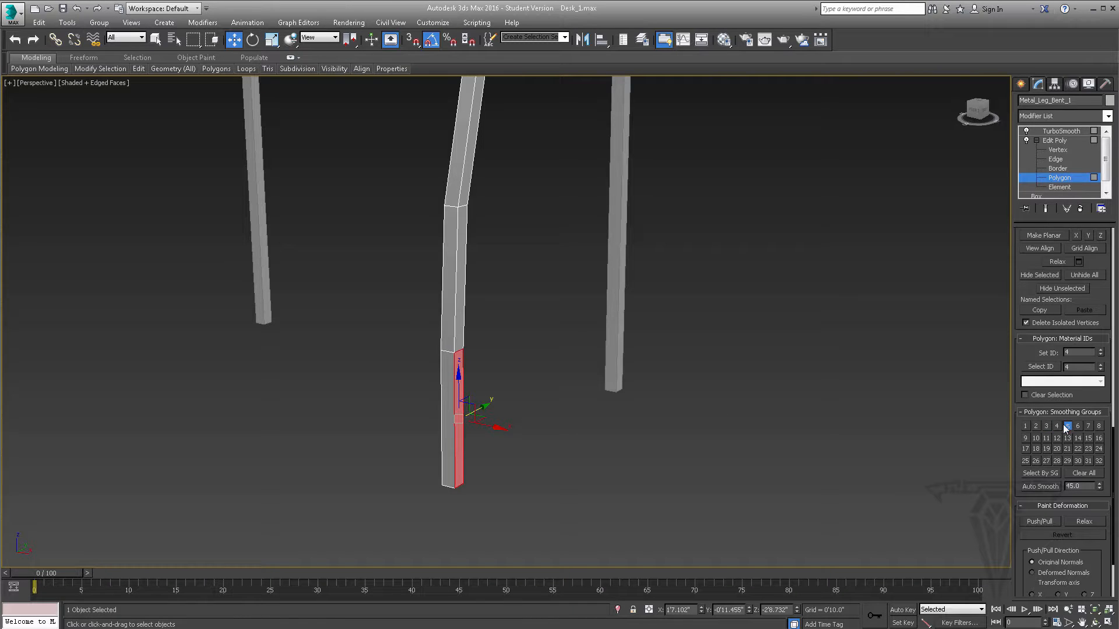
left_click(462, 307)
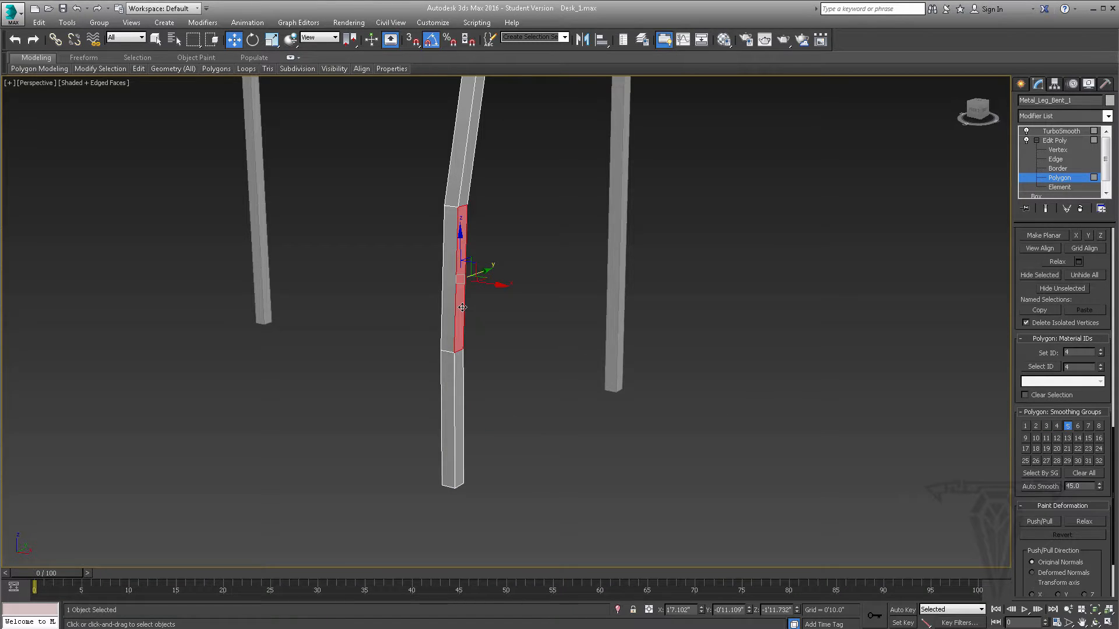
left_click(458, 377)
left_click(447, 378)
left_click(447, 322)
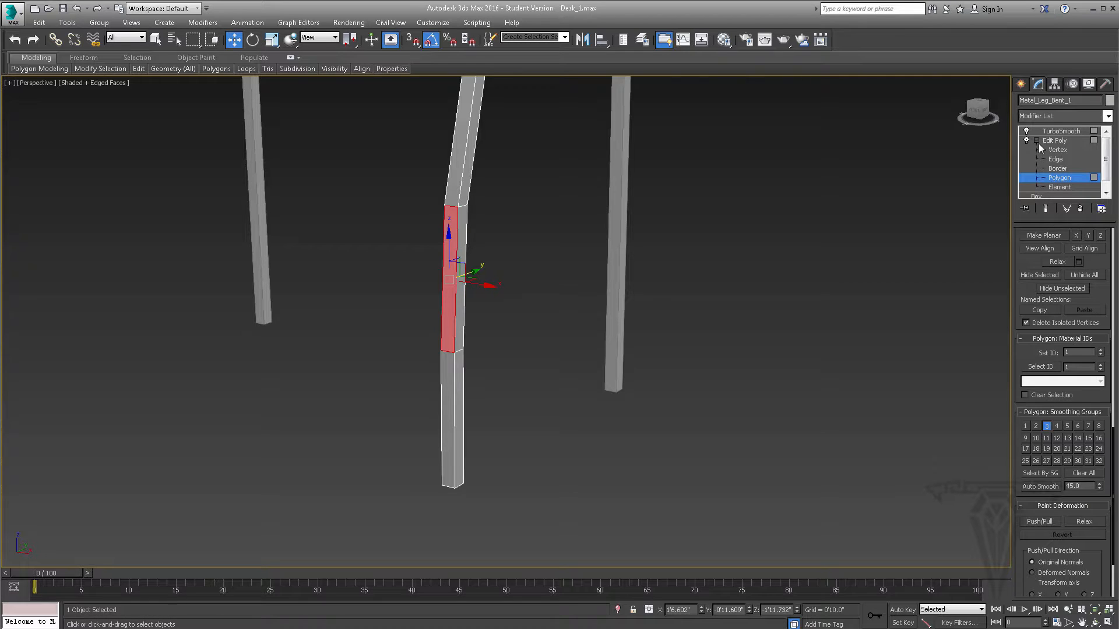
scroll(1107, 285, "up", 8)
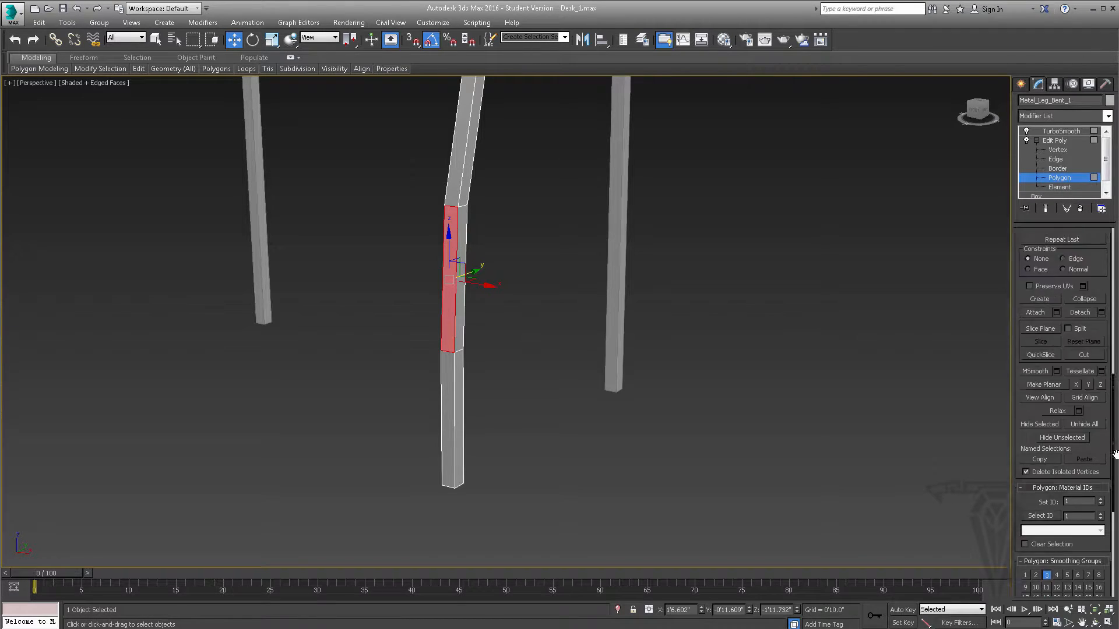
- Leave Edit Poly's Polygon level, collapse its sub-object list, return to the TurboSmooth modifier and deselect the bent leg
scroll(1068, 255, "up", 5)
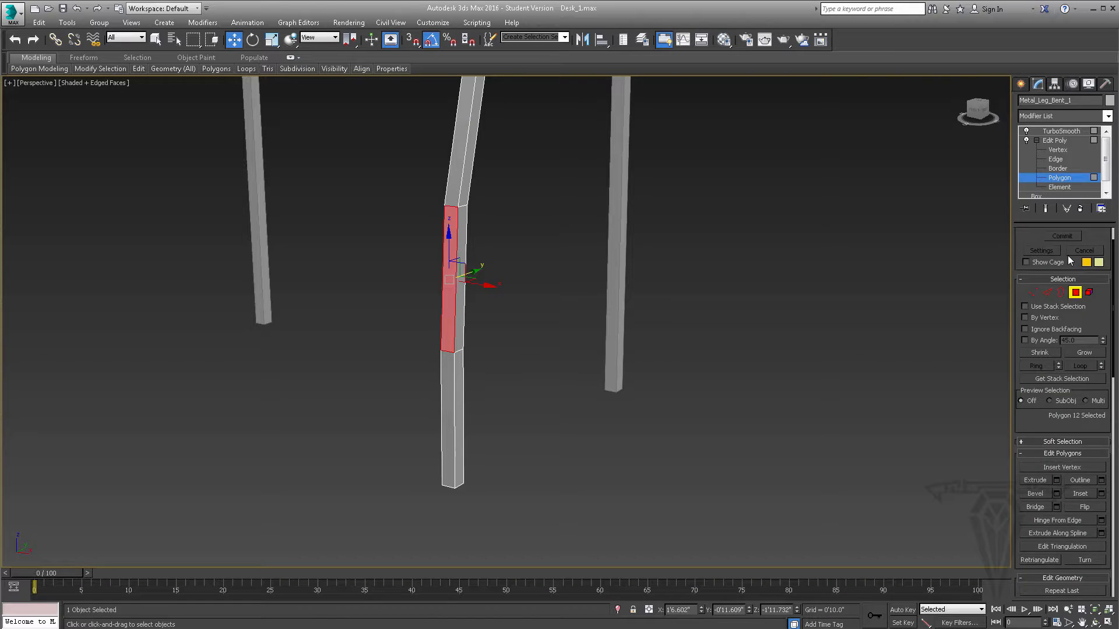
left_click(1055, 141)
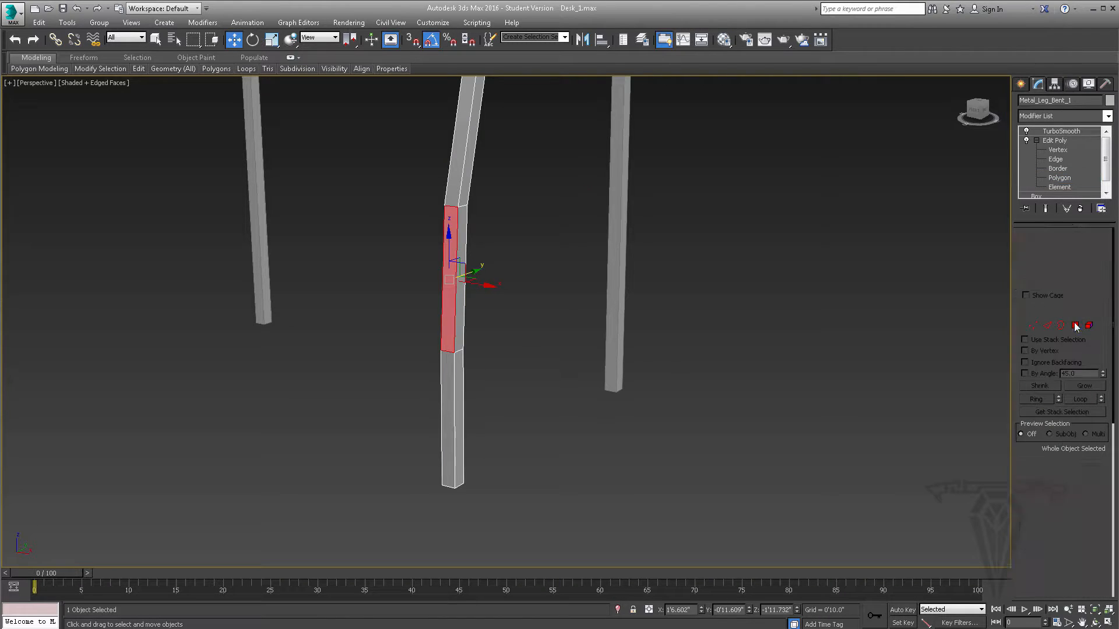
left_click(1036, 140)
middle_click_drag(503, 272, 543, 302, "alt")
left_click(1067, 130)
scroll(566, 323, "down", 5)
scroll(543, 303, "up", 3)
left_click(532, 317)
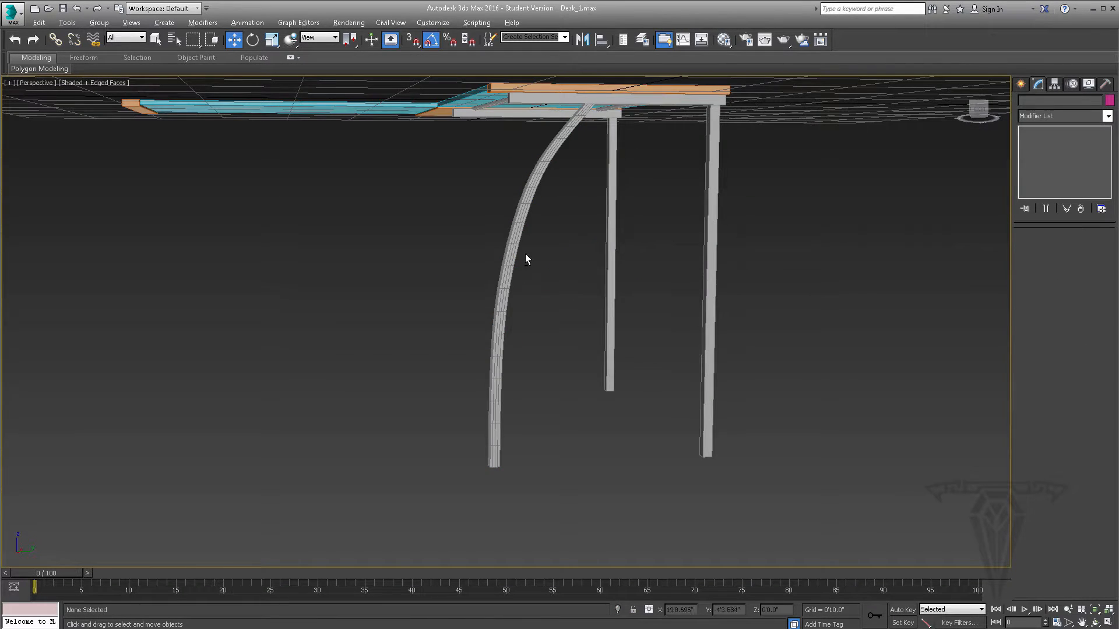
- Select the bent leg and compare its mesh density at higher and lower TurboSmooth iterations, trying 3 and ending at 2
middle_click_drag(525, 253, 599, 157, "alt")
middle_click_drag(637, 103, 517, 220, "alt")
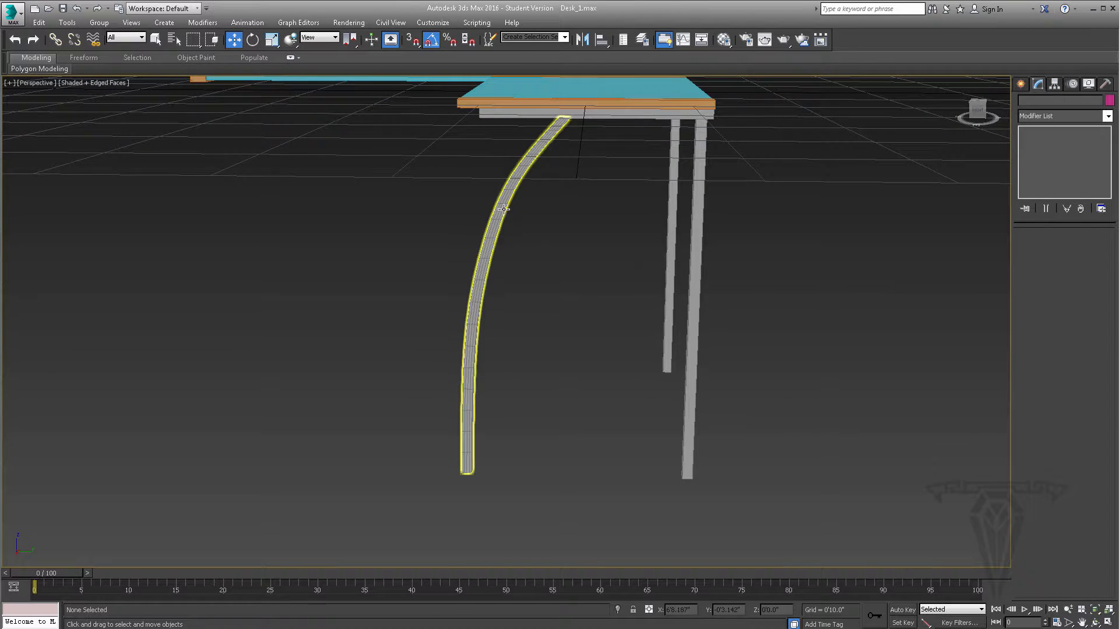
left_click(504, 209)
left_click(1100, 251)
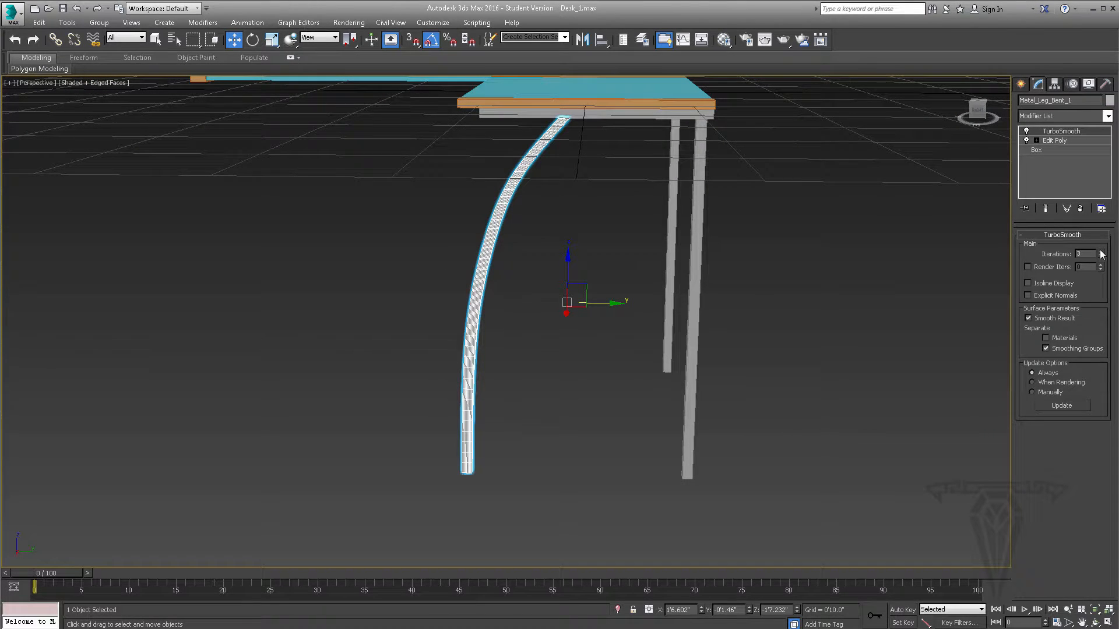
left_click(1101, 257)
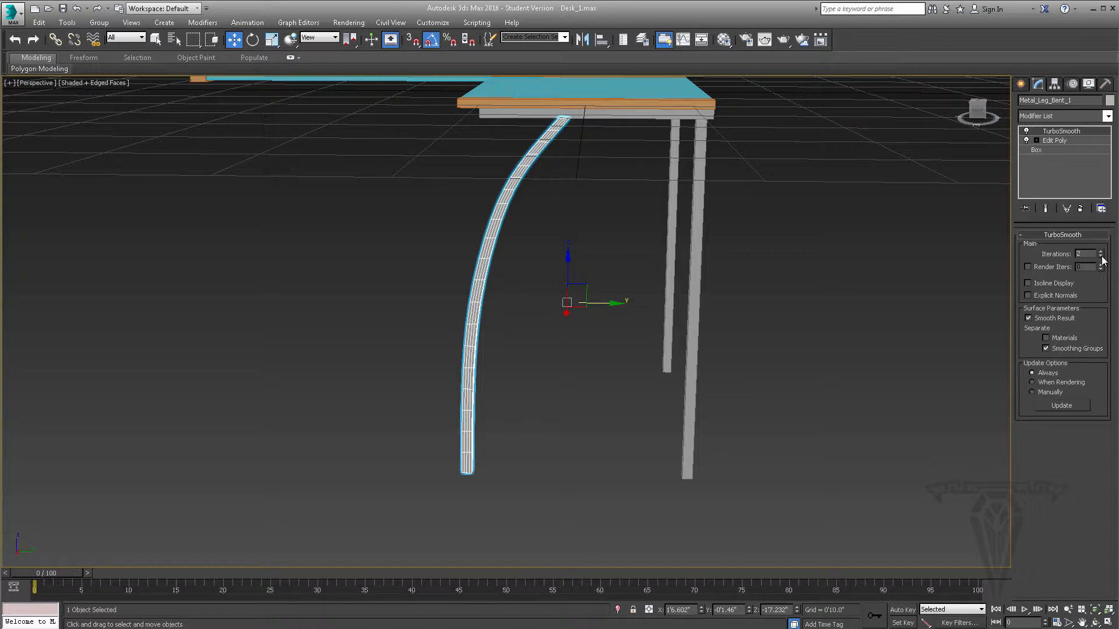
left_click(1100, 257)
left_click(1101, 253)
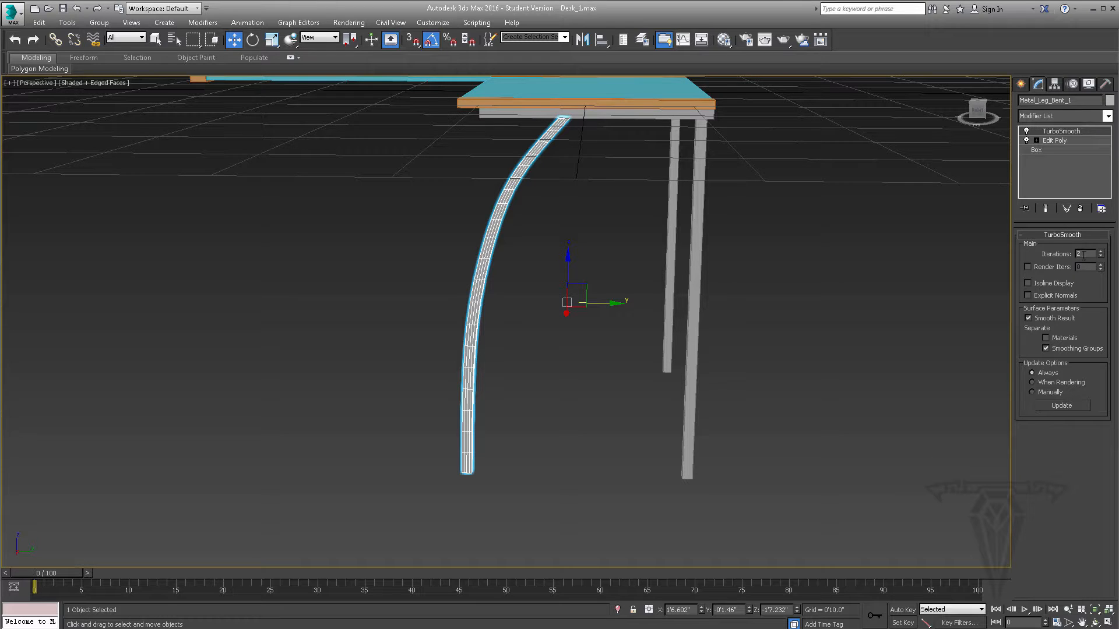
- Compare the bent leg's mesh at 1 and 3 TurboSmooth iterations, restore 2, and view the modifier stack's collapse options
left_click(1100, 257)
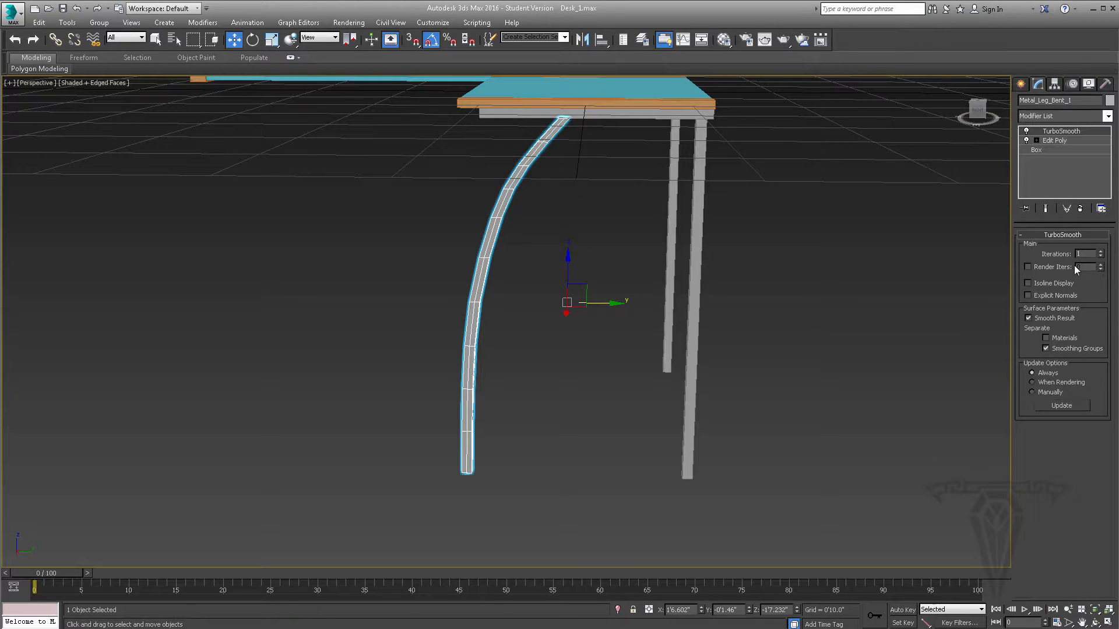
left_click(1101, 253)
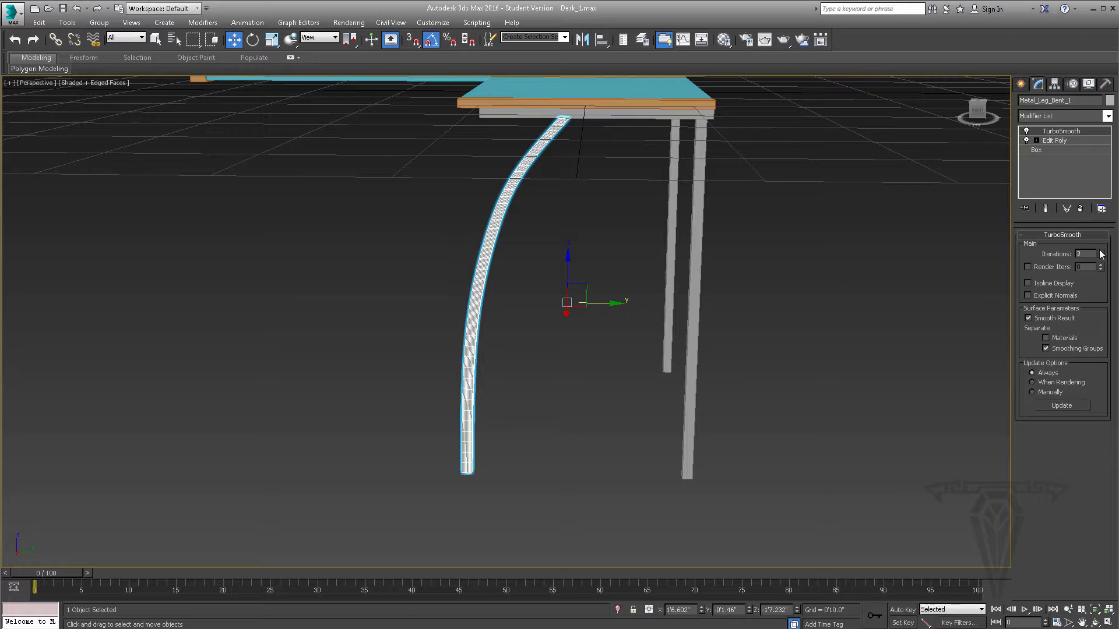
mouse_move(568, 253)
middle_mouse_down("alt")
mouse_move(664, 247)
mouse_move(556, 249)
middle_mouse_up("alt")
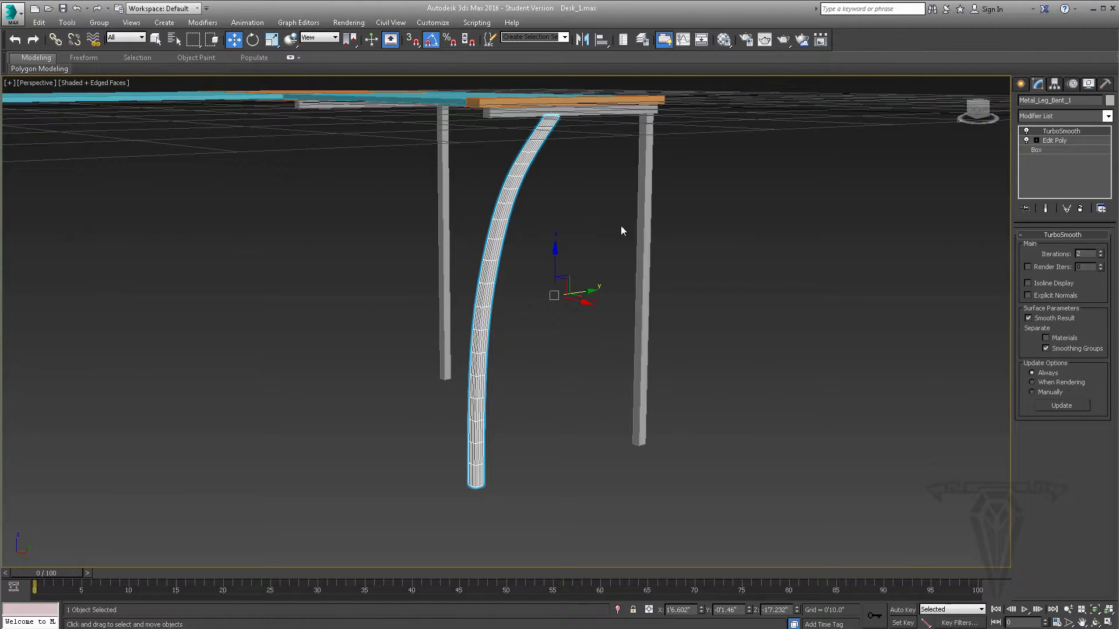
right_click(1051, 157)
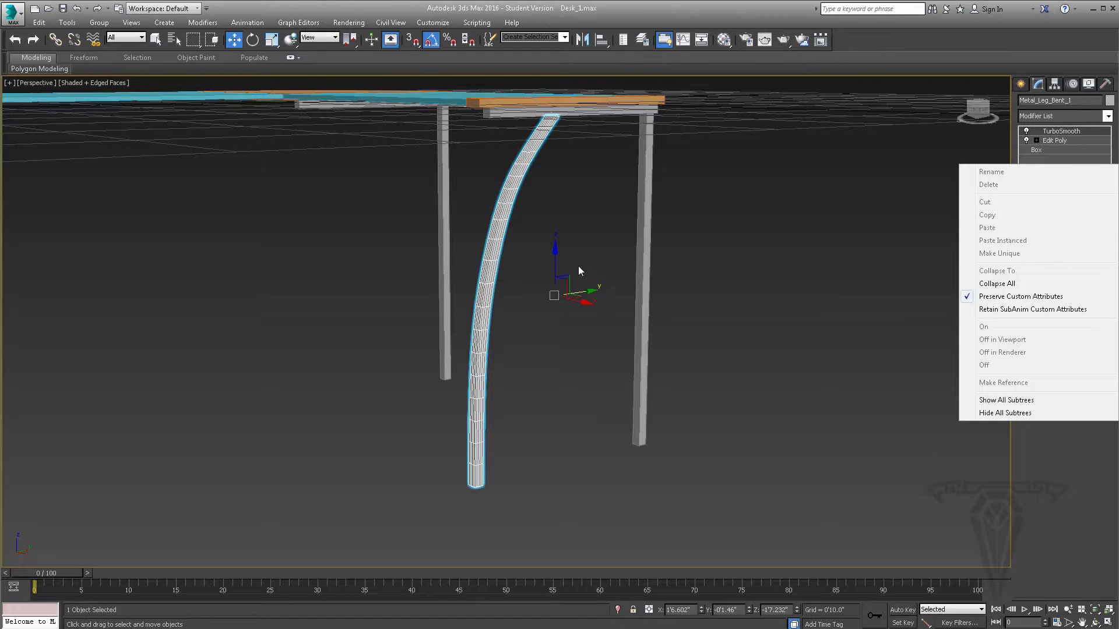
left_click(540, 260)
- Select both metal bars under the glass top and move them down about 0.7" in the Left view
mouse_move(571, 250)
middle_mouse_down("alt")
mouse_move(530, 254)
mouse_move(572, 247)
mouse_move(560, 245)
middle_mouse_up("alt")
middle_click_drag(612, 249, 470, 174, "alt")
middle_click_drag(392, 202, 525, 169, "alt")
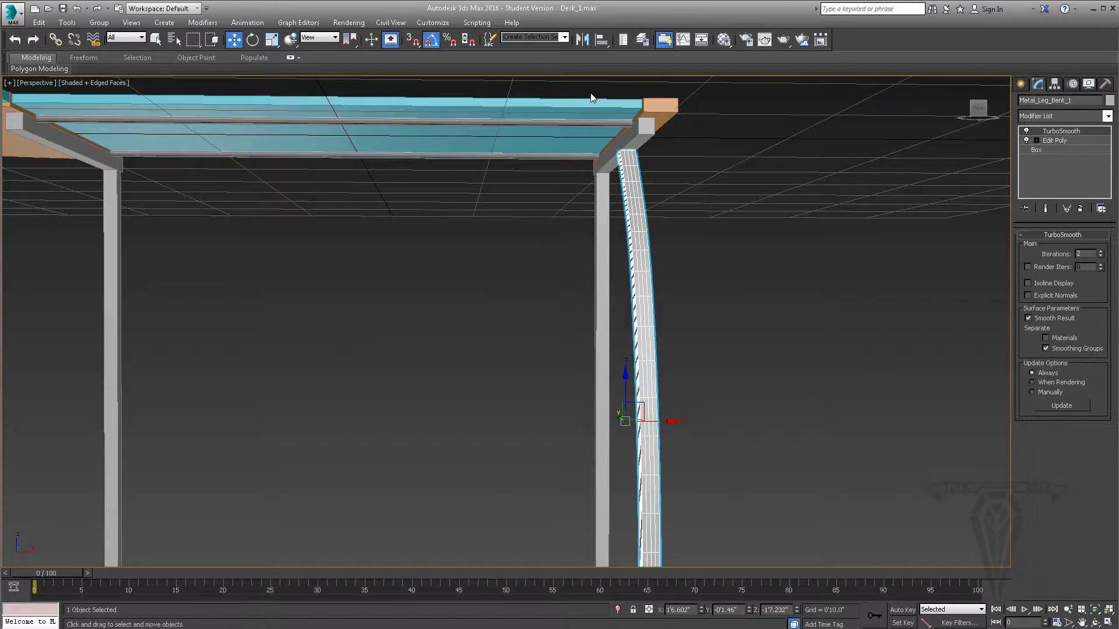
left_click(598, 124)
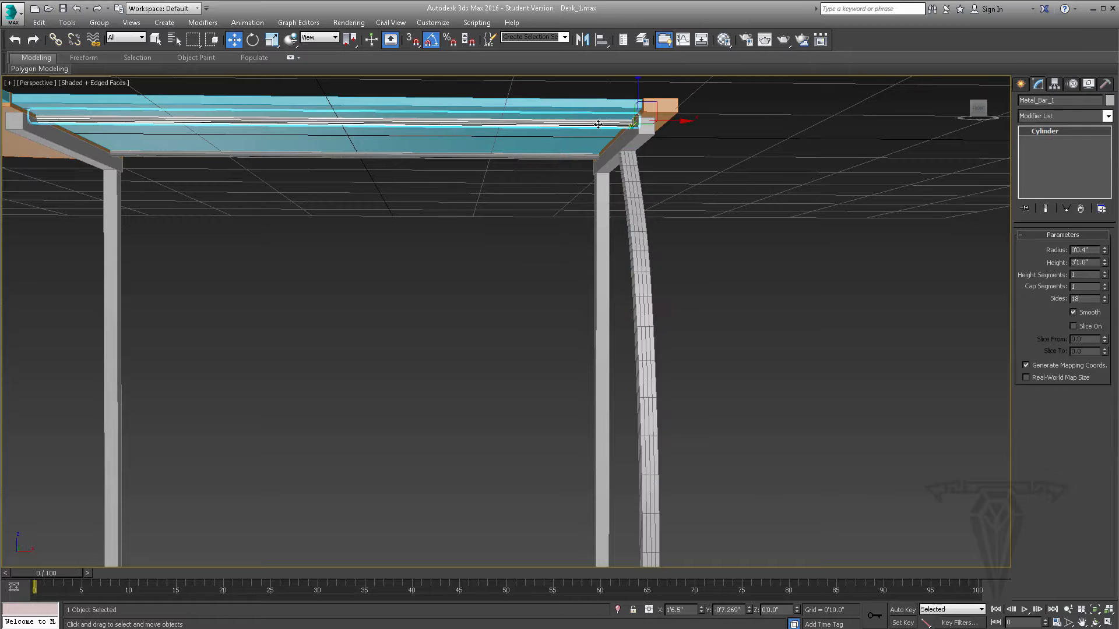
left_click(576, 156, "ctrl")
middle_click_drag(515, 178, 558, 163, "alt")
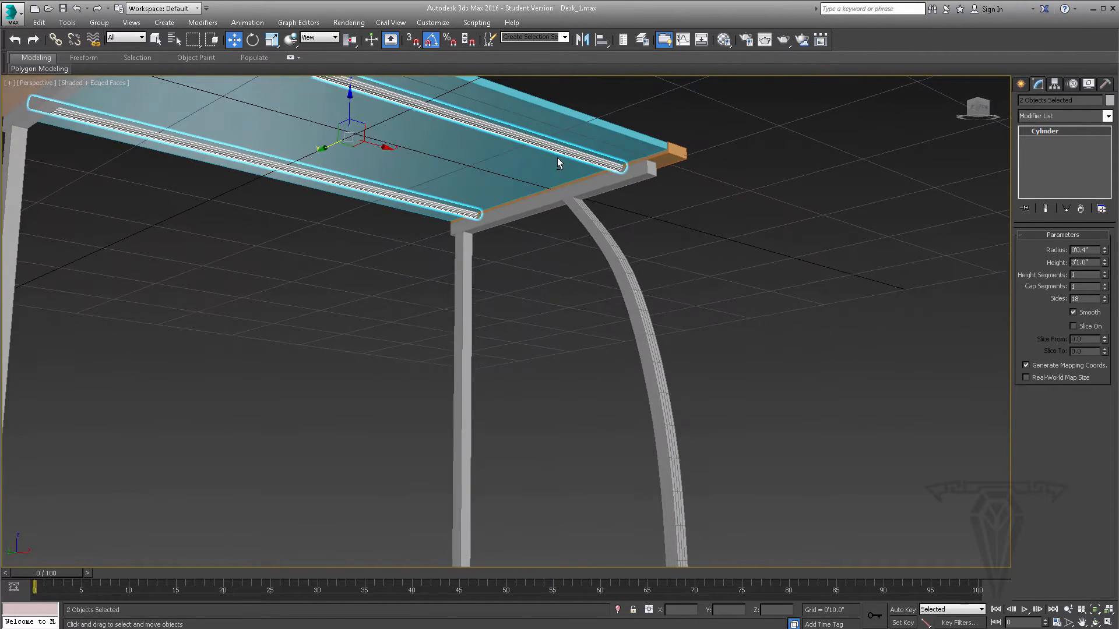
key("alt+w")
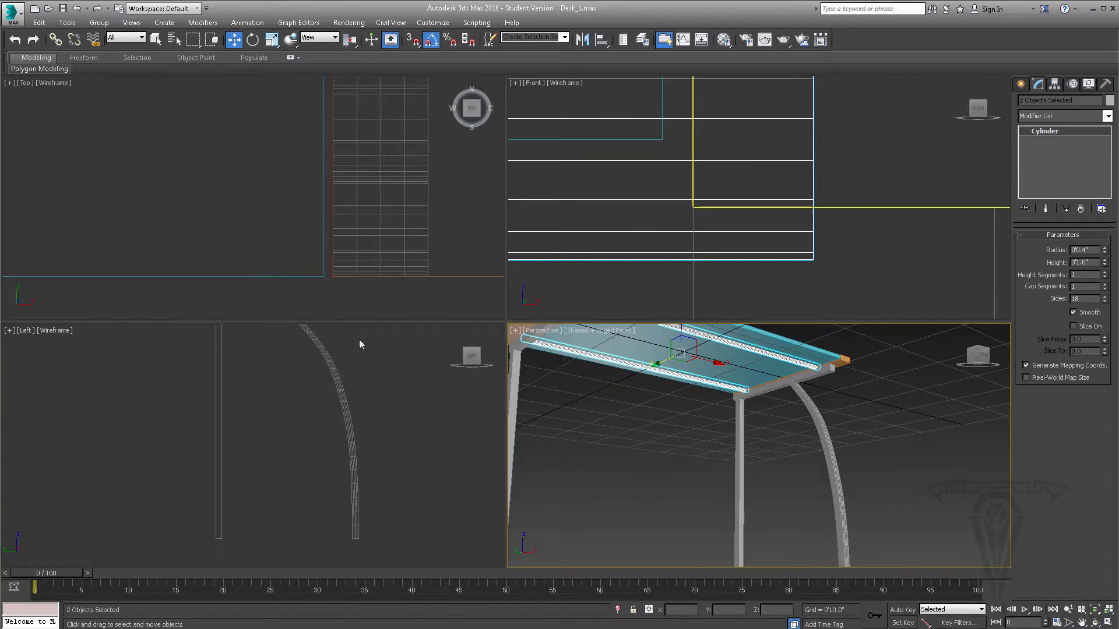
right_click(296, 419)
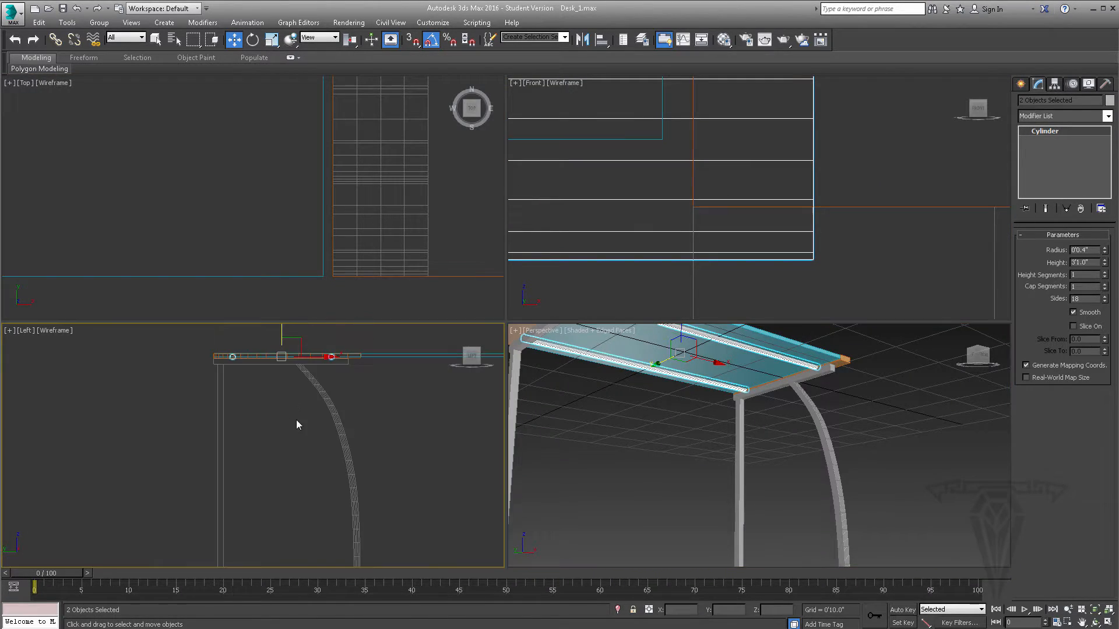
scroll(284, 354, "up", 5)
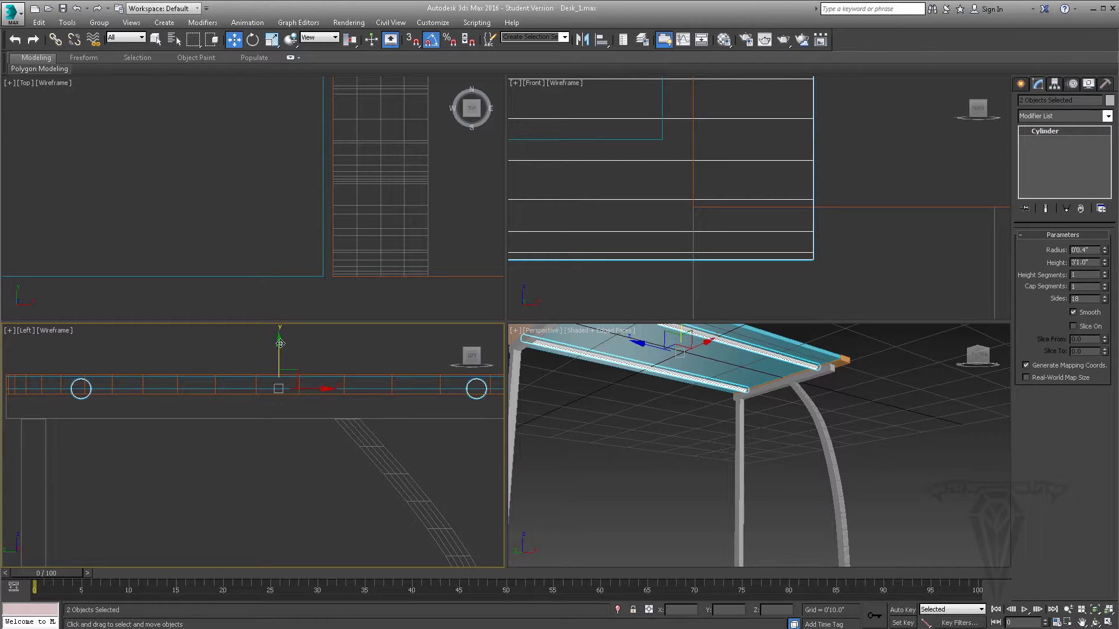
left_click_drag(279, 344, 282, 362)
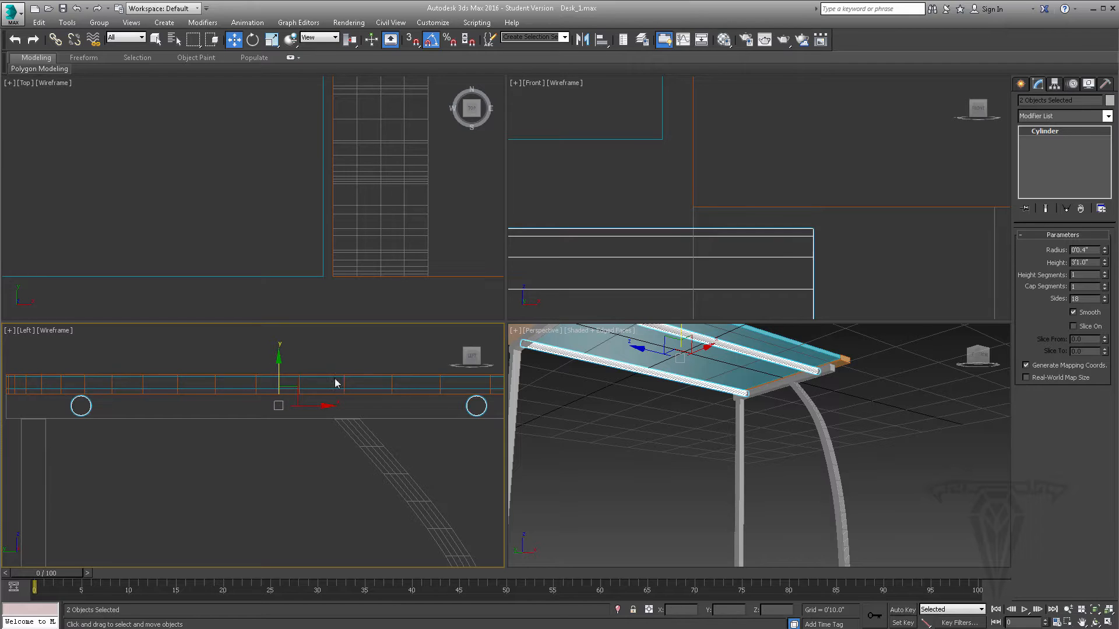
scroll(338, 412, "up", 2)
scroll(338, 413, "down", 1)
middle_click_drag(352, 411, 247, 410)
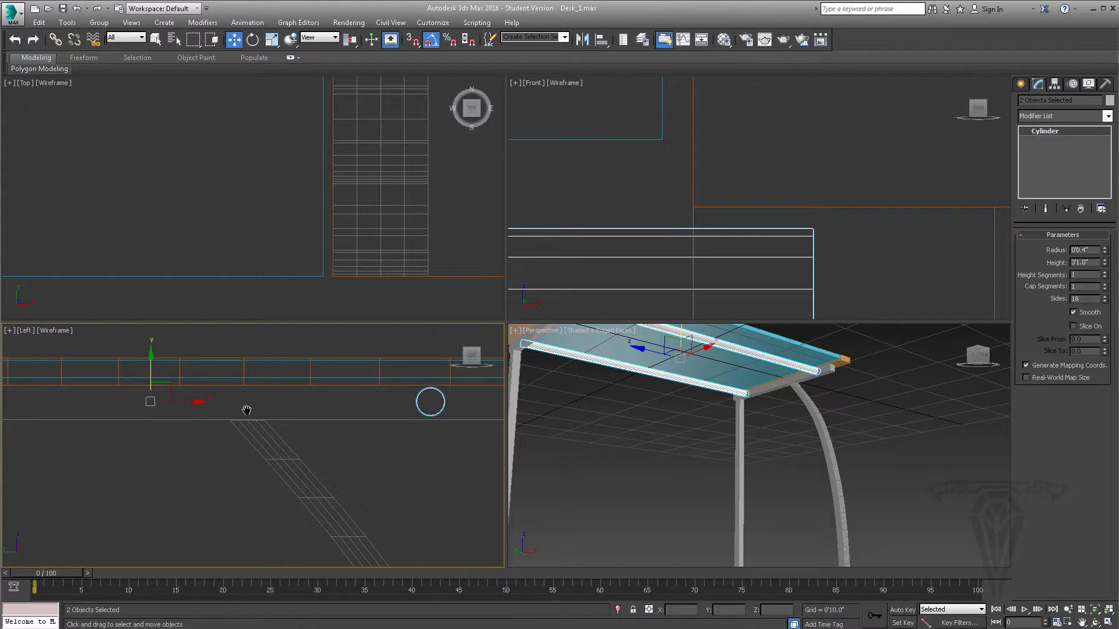
scroll(247, 411, "down", 1)
- Select only Metal_Bar_1 and add an Edit Poly modifier to it
middle_click_drag(707, 424, 685, 430, "alt")
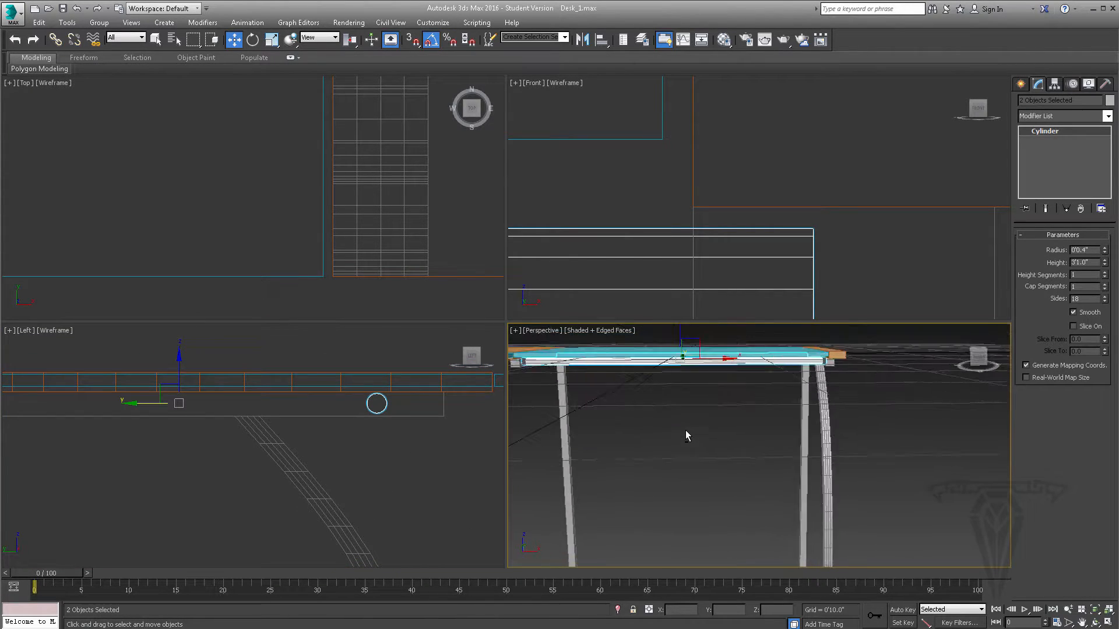
scroll(753, 381, "up", 3)
middle_click_drag(792, 361, 773, 385)
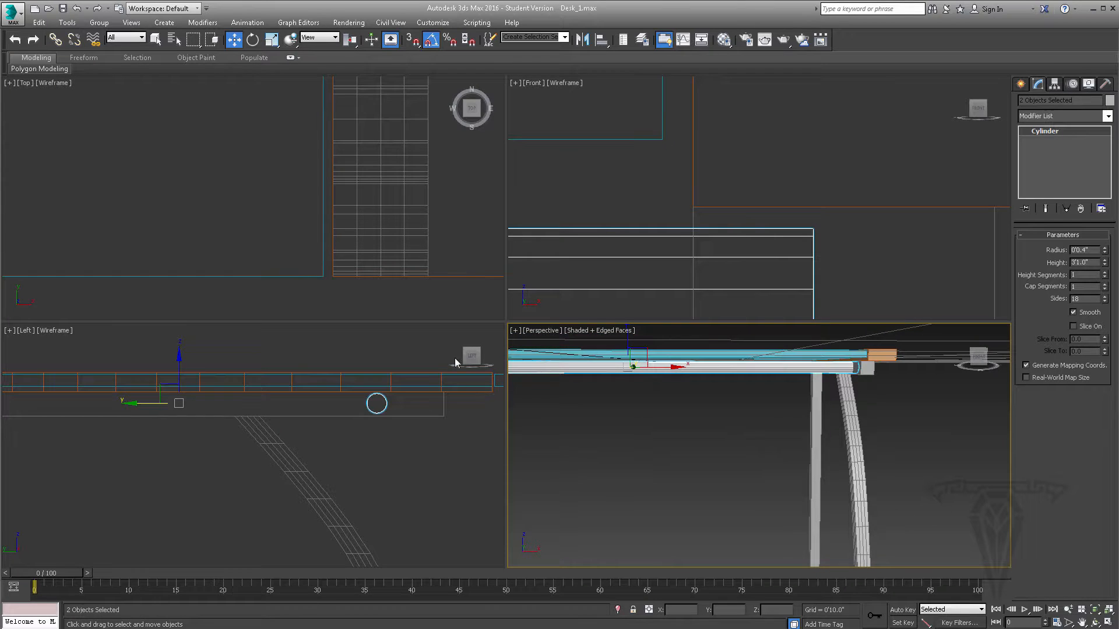
left_click(676, 464)
left_click(708, 371)
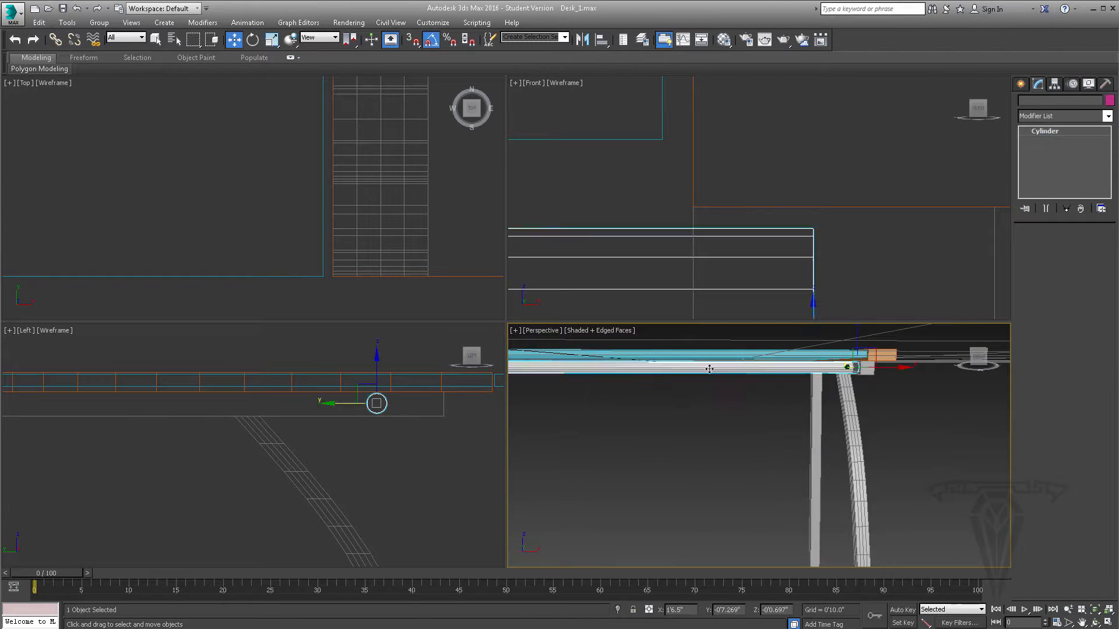
middle_click_drag(259, 427, 292, 427)
scroll(361, 427, "down", 3)
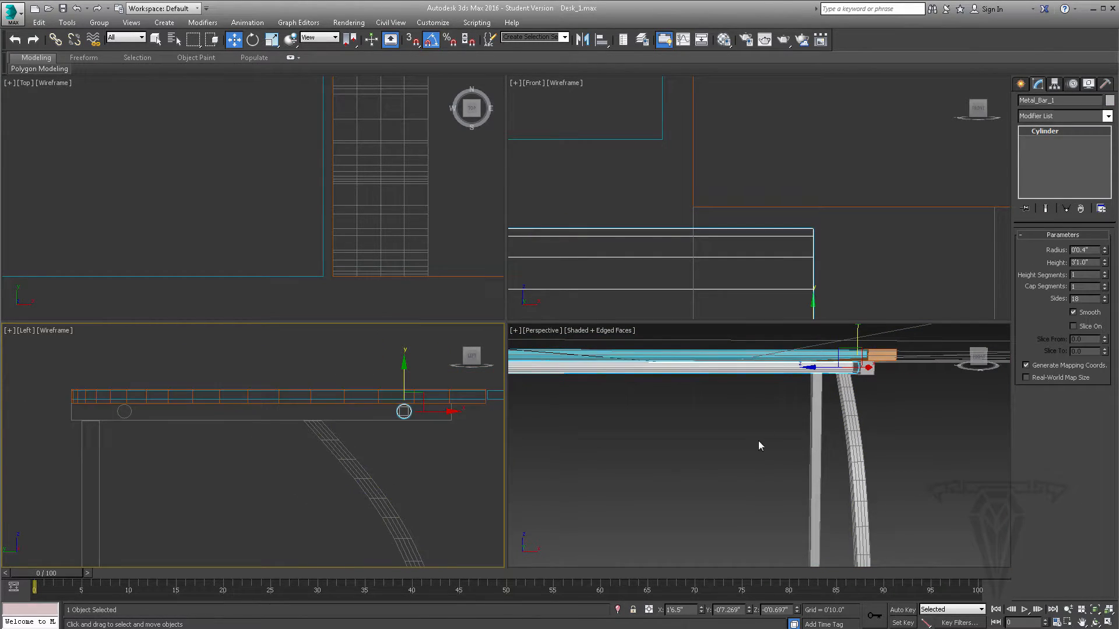
left_click(1107, 115)
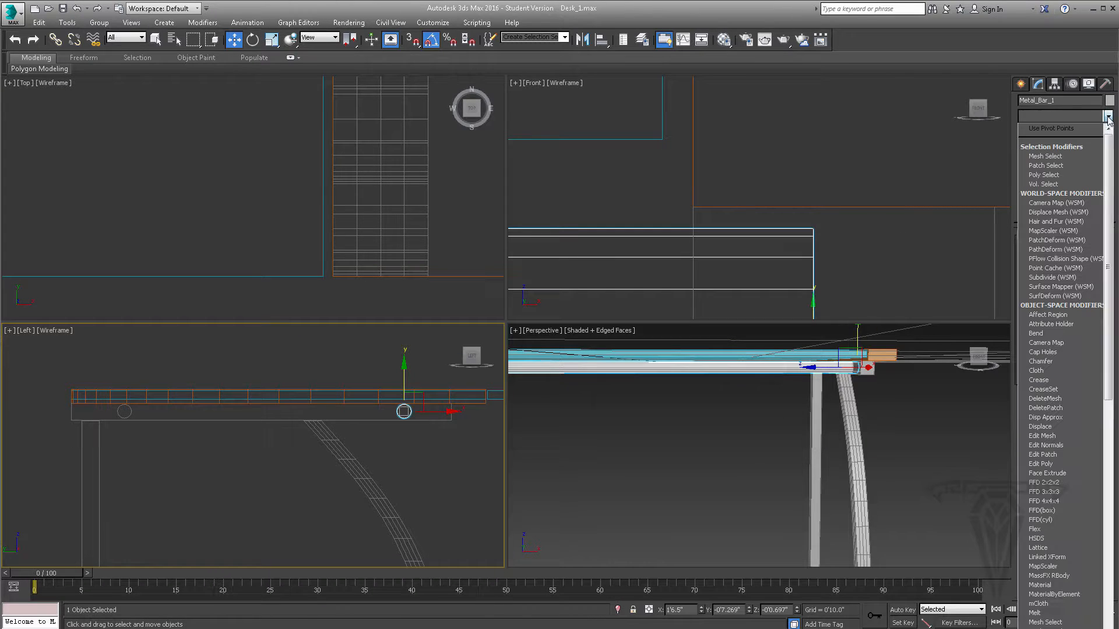
left_click(1040, 464)
- Select all of the bar's lengthwise edges and connect them with 2 segments, pinch -85 and slide 0
scroll(762, 199, "down", 5)
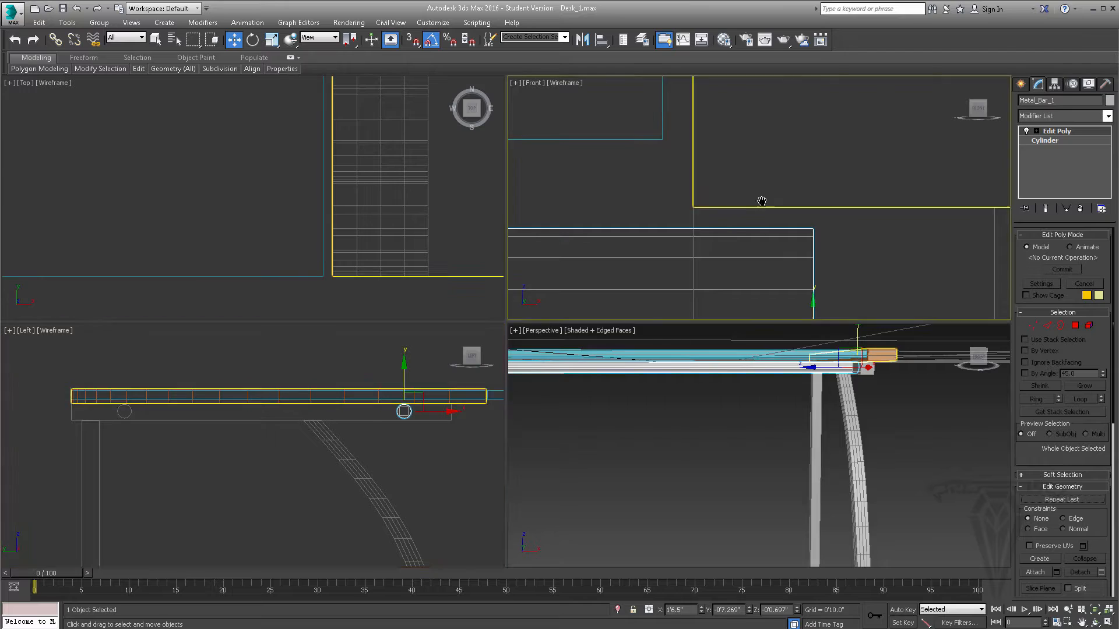
middle_click_drag(705, 375, 777, 393, "alt")
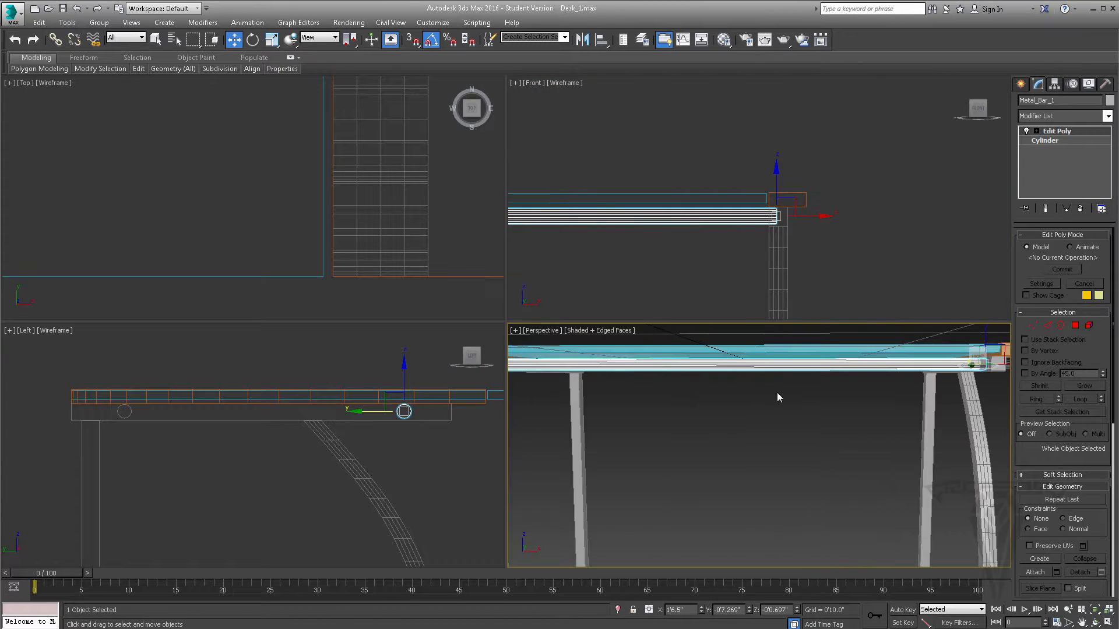
scroll(777, 393, "down", 3)
left_click(1048, 326)
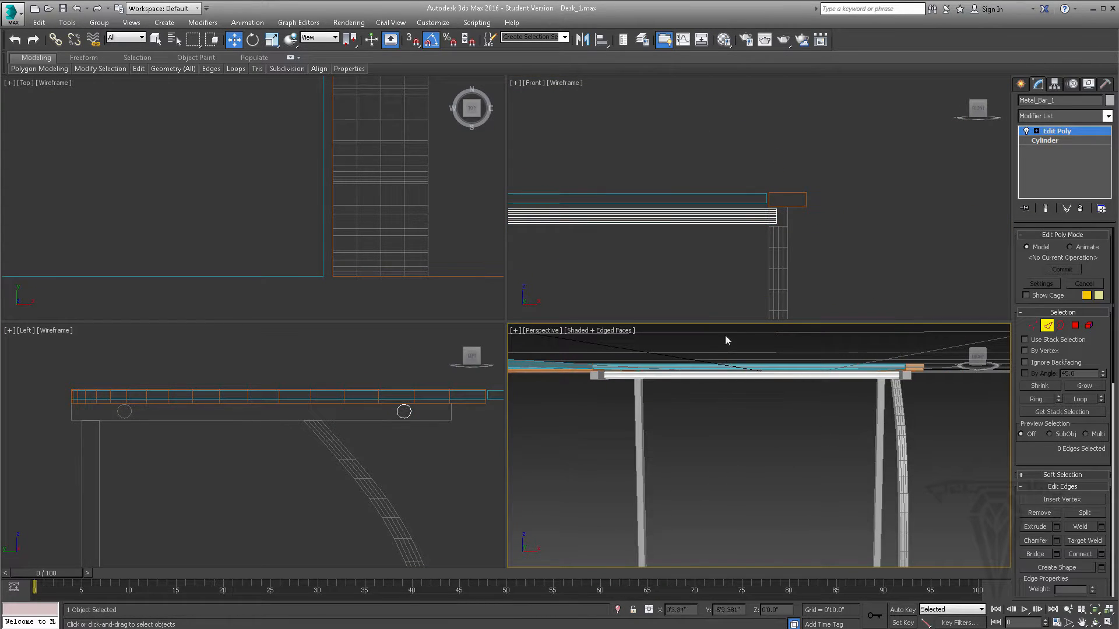
left_click_drag(792, 422, 790, 415)
scroll(787, 403, "up", 3)
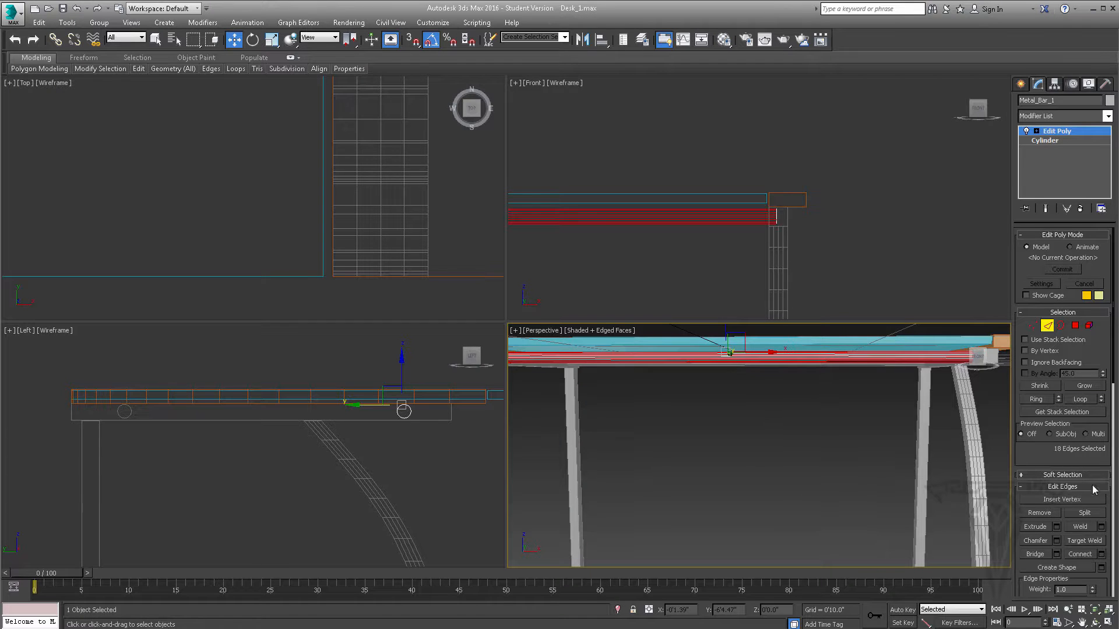
left_click(1100, 554)
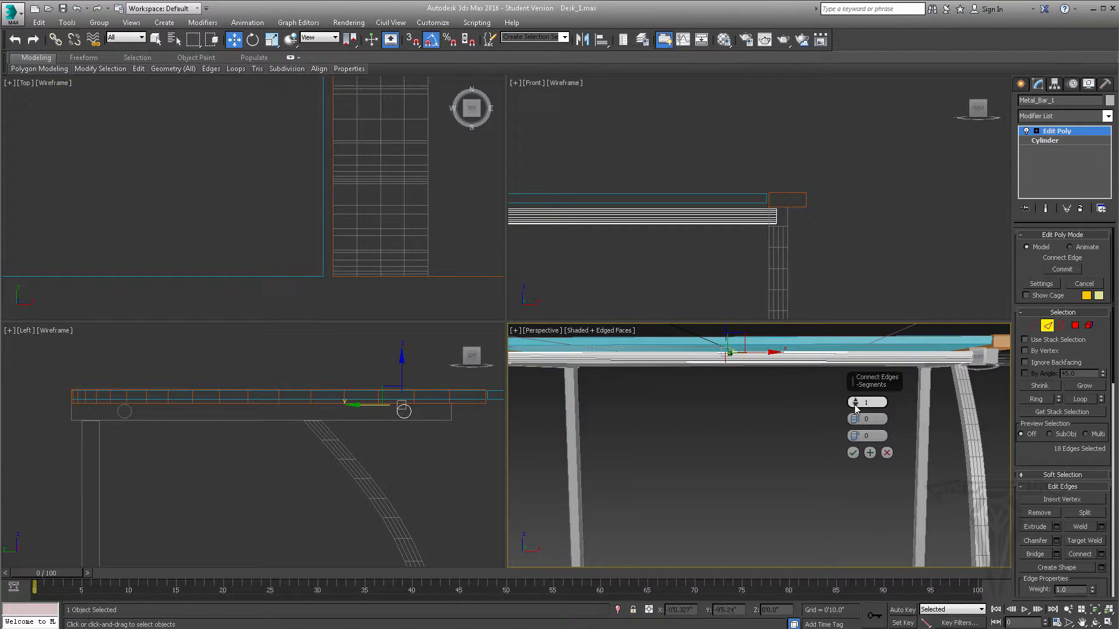
left_click_drag(855, 402, 847, 367)
left_click_drag(854, 421, 867, 520)
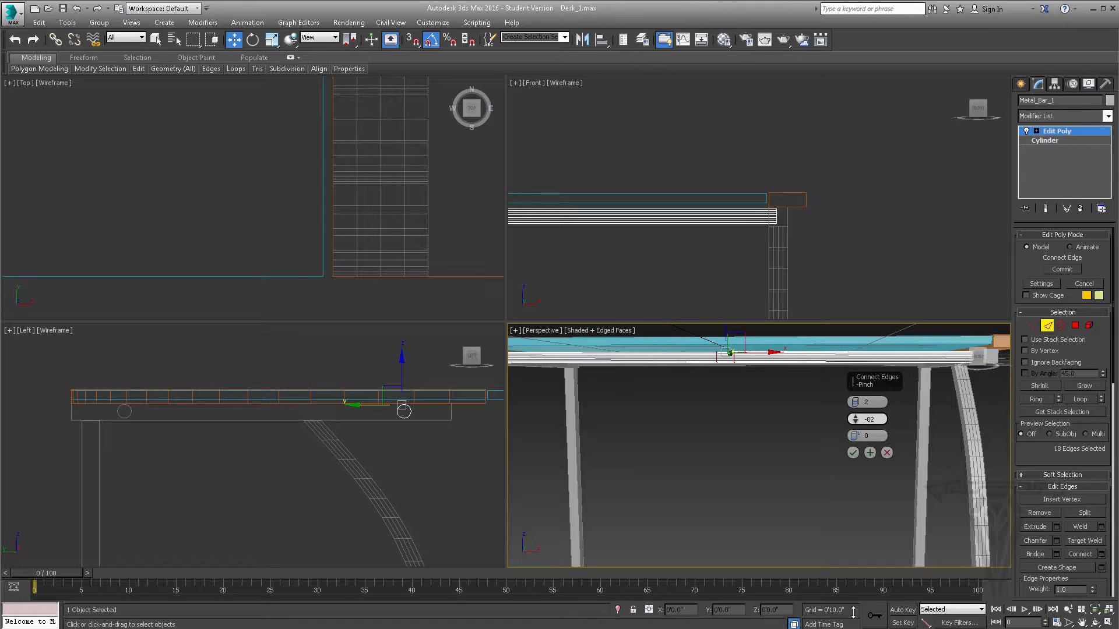
left_click_drag(846, 569, 846, 568)
scroll(760, 419, "up", 4)
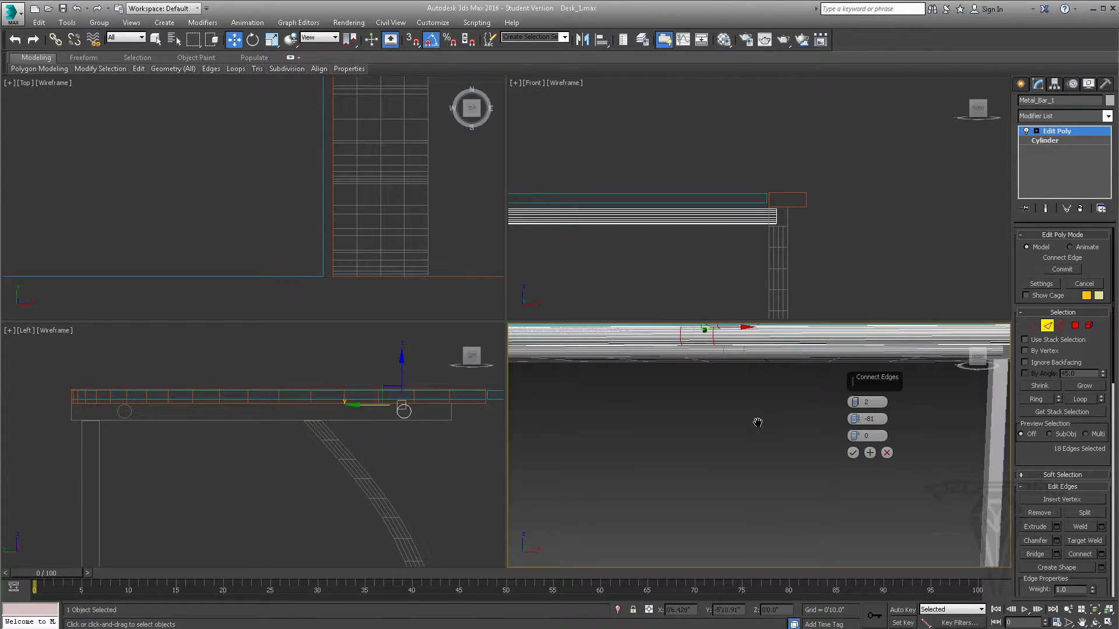
left_click_drag(855, 420, 856, 432)
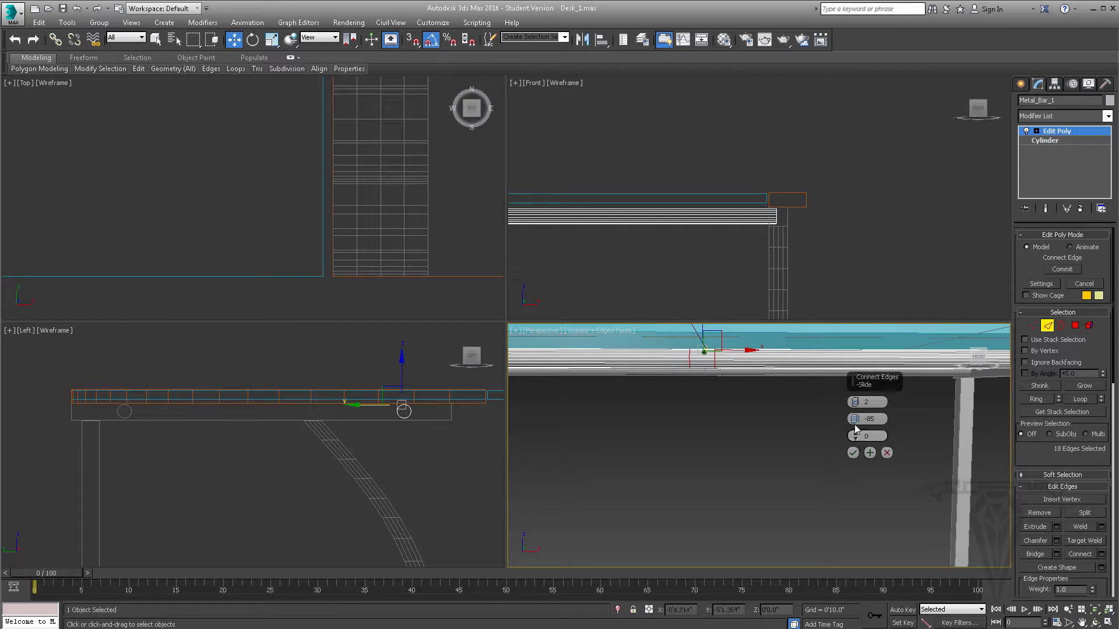
left_click(853, 453)
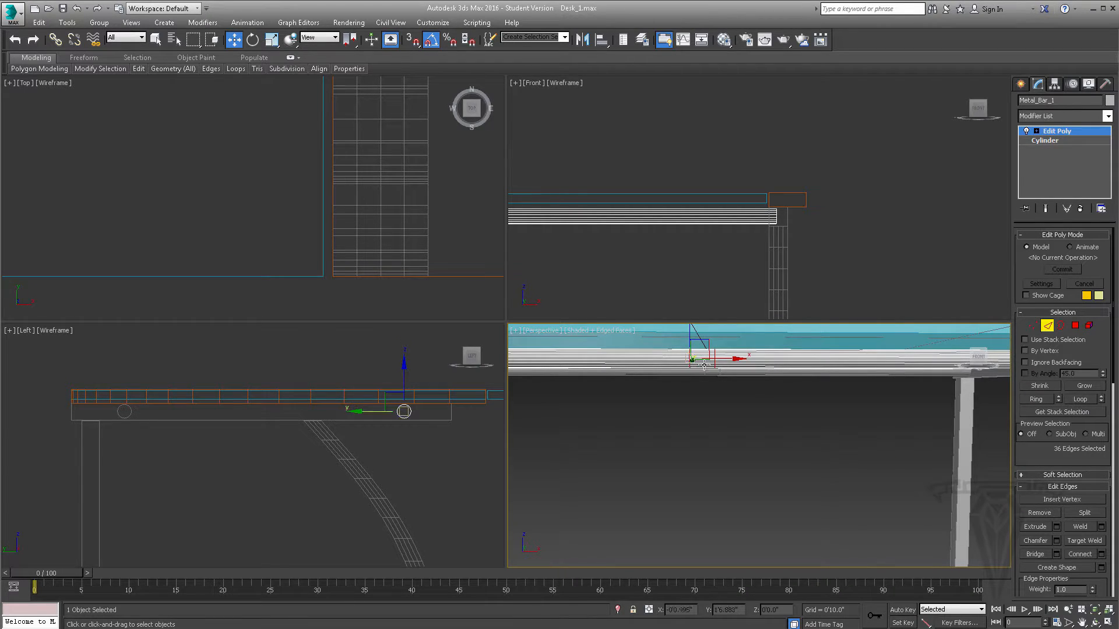
- Select the short lengthwise edges between the bar's two central loops and inspect the selection from below
scroll(704, 368, "up", 2)
middle_click_drag(704, 372, 710, 404)
scroll(711, 374, "down", 1)
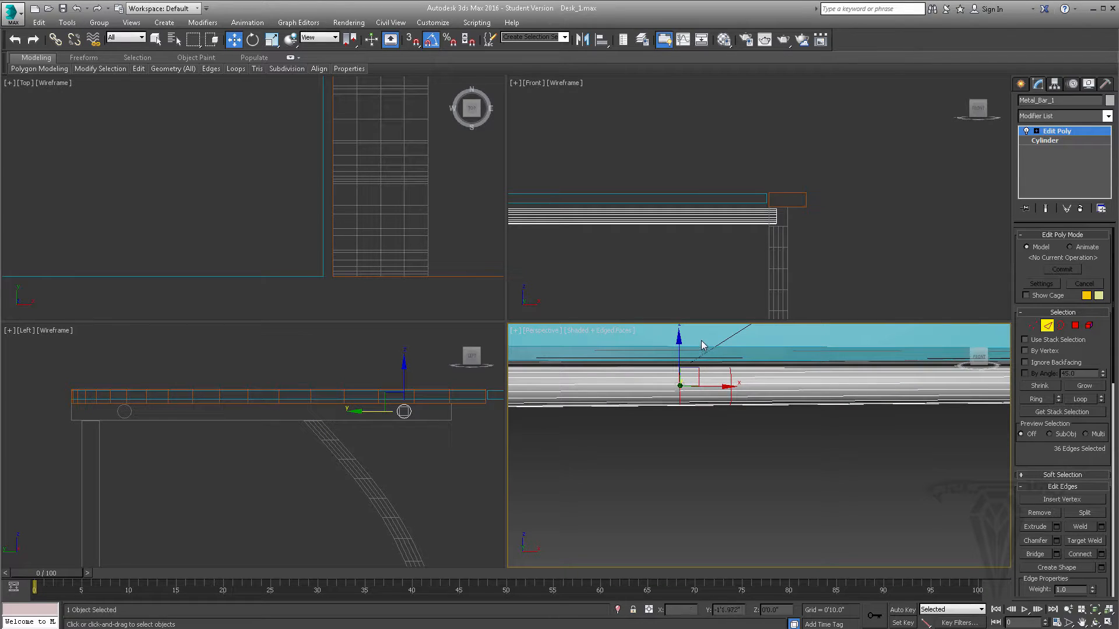
left_click_drag(708, 432, 708, 432)
middle_click_drag(689, 431, 752, 402, "alt")
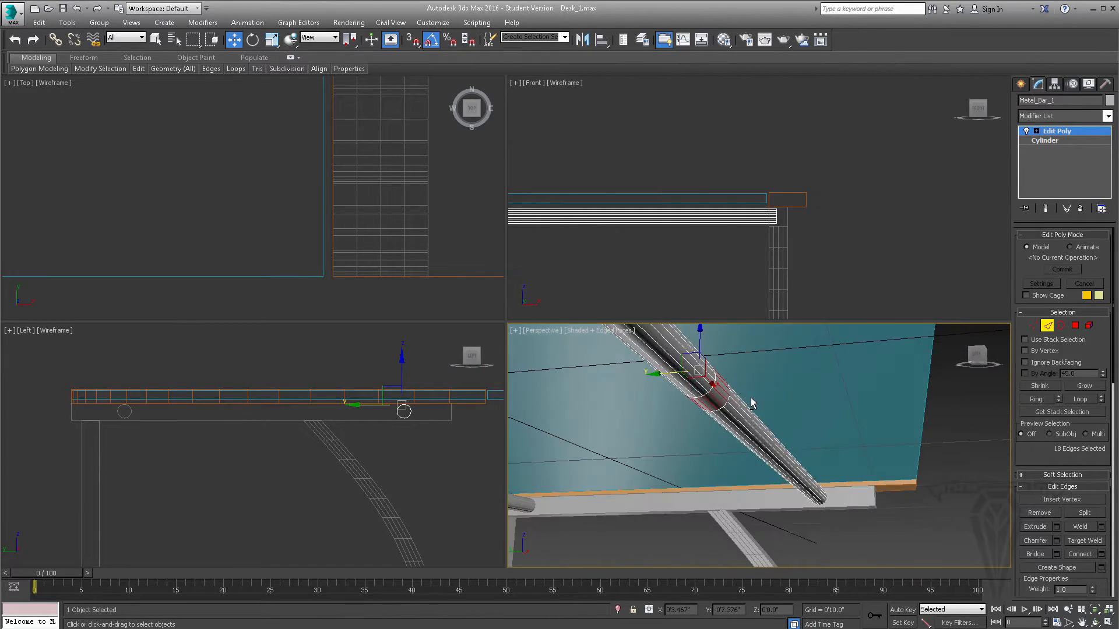
- Try selecting the short central edges with Ignore Backfacing enabled, inspect the bar's far side, and disable the option
middle_click_drag(839, 374, 714, 421, "alt")
left_click(717, 436)
left_click_drag(715, 430, 709, 340)
middle_click_drag(648, 399, 808, 380, "alt")
scroll(696, 387, "up", 3)
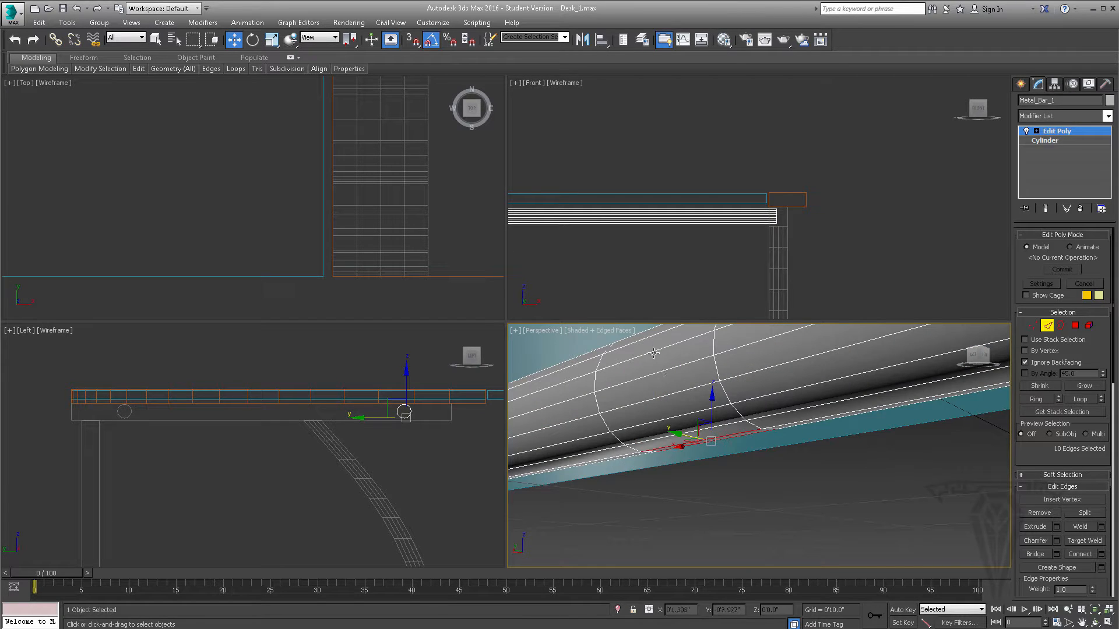
scroll(653, 350, "down", 3)
middle_click_drag(694, 390, 926, 350, "alt")
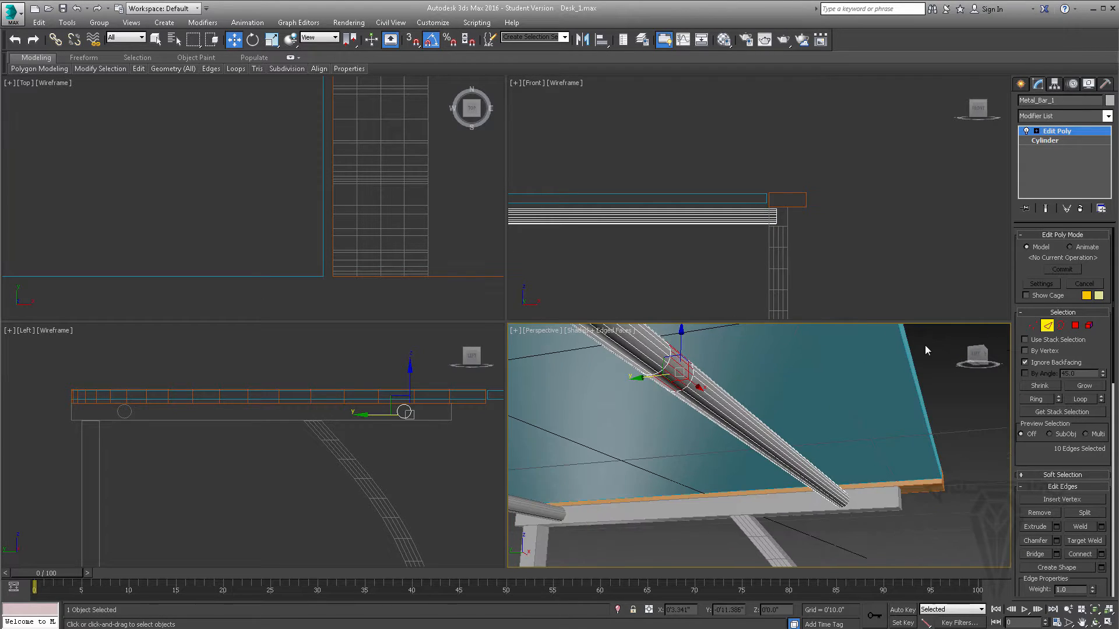
left_click(1030, 361)
- Select all short edges between the bar's two central loops and connect them with 2 segments and pinch 0
middle_click_drag(656, 383, 592, 404, "alt")
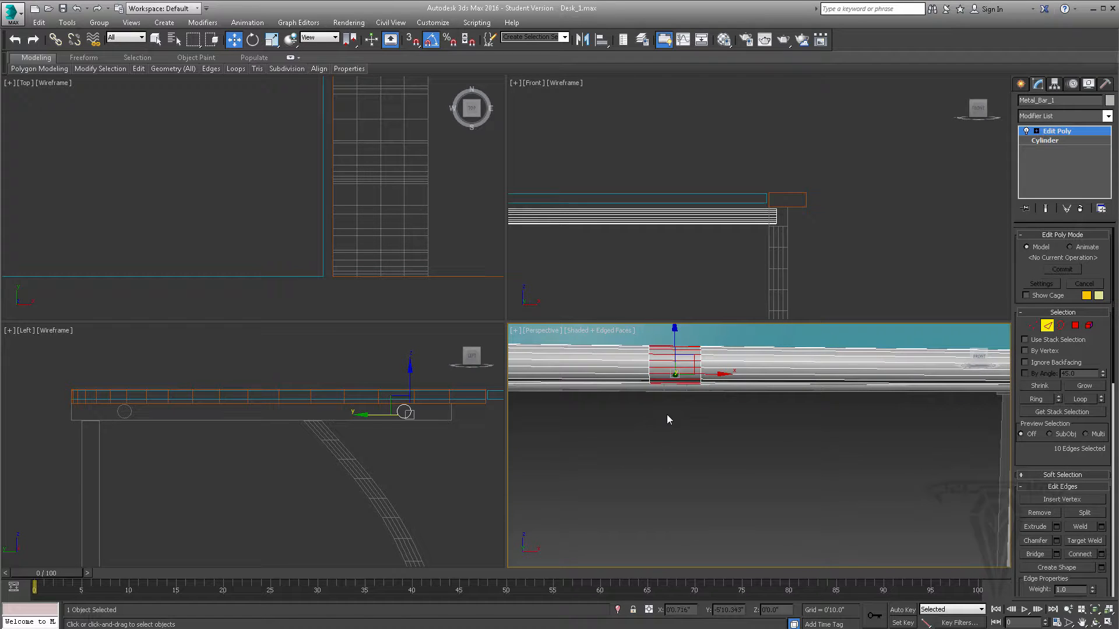
left_click_drag(667, 319, 668, 319)
mouse_move(668, 380)
middle_mouse_down("alt")
mouse_move(786, 373)
mouse_move(682, 371)
middle_mouse_up("alt")
left_click(1101, 555)
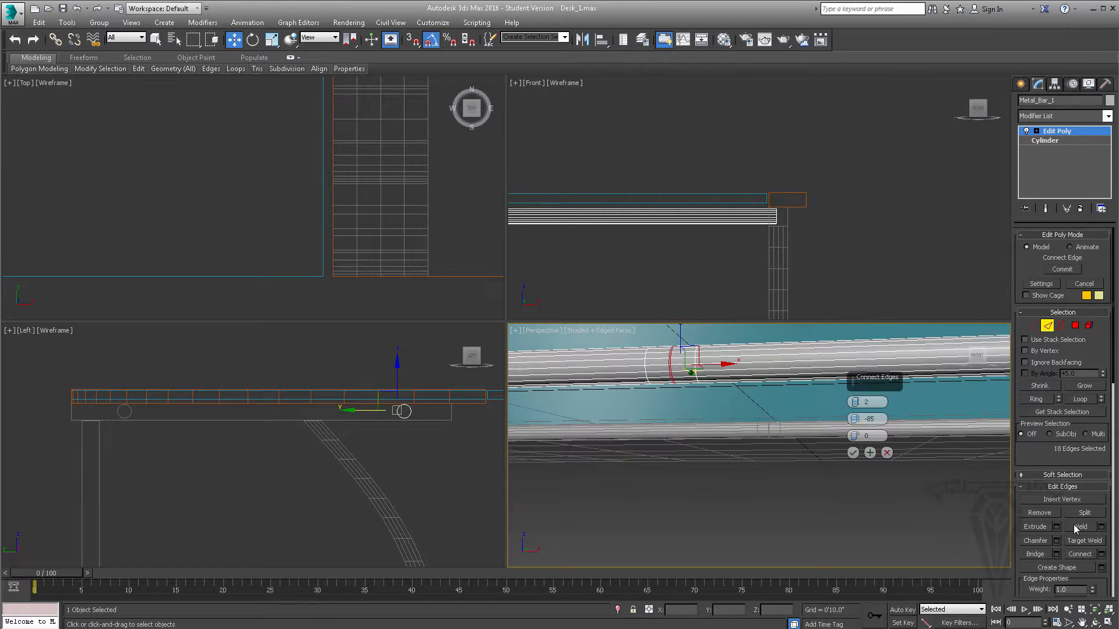
right_click(855, 421)
left_click(853, 452)
- Switch the metal bar's Edit Poly modifier from edge to vertex editing for the central segments
middle_click_drag(716, 381, 740, 403, "alt")
middle_click_drag(685, 374, 670, 327, "alt")
scroll(886, 224, "up", 6)
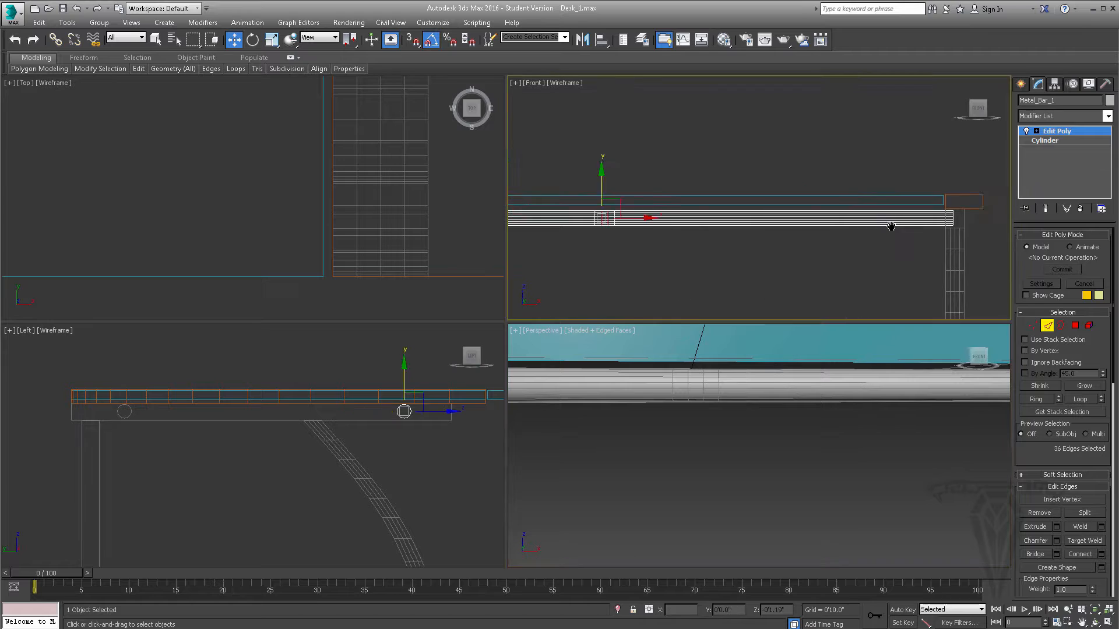
middle_click_drag(814, 230, 717, 223)
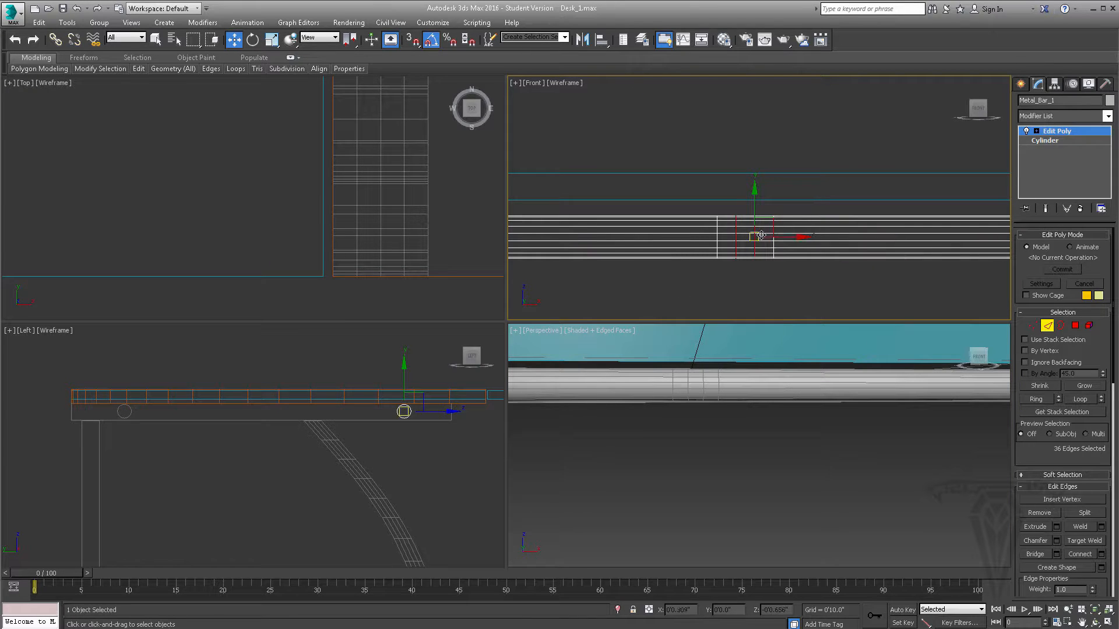
scroll(769, 215, "up", 4)
key("1")
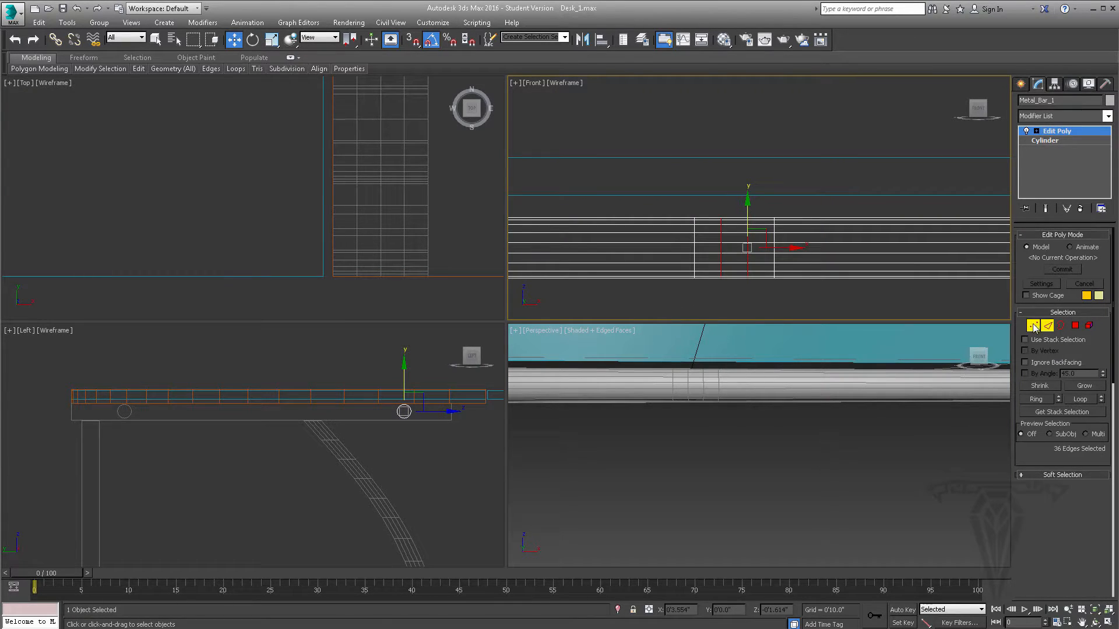
scroll(765, 207, "up", 2)
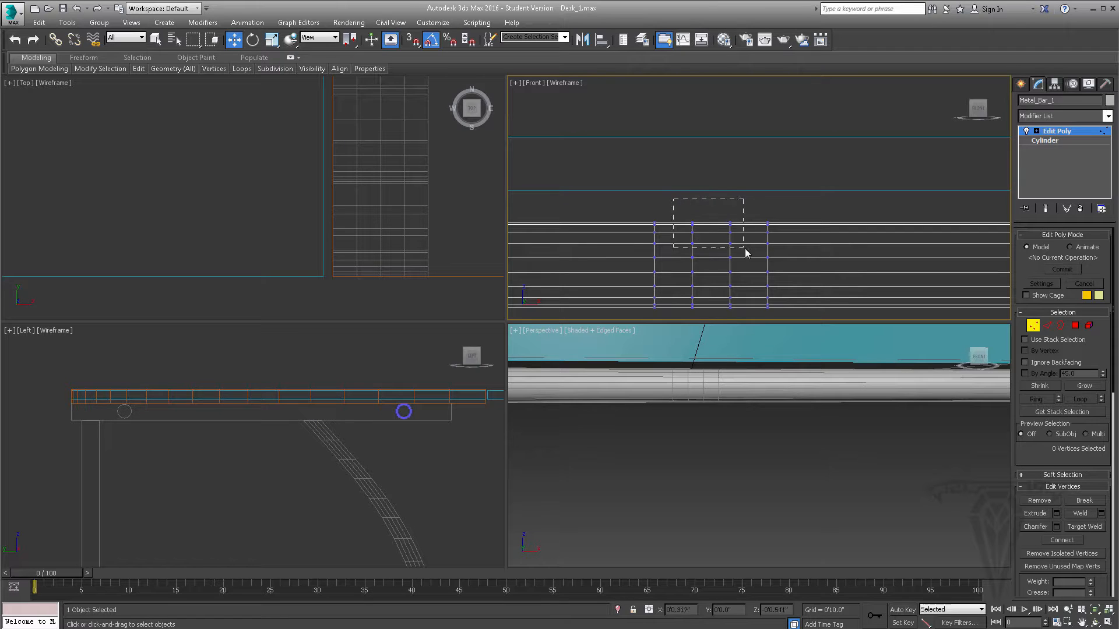
- Try forming a dip by lowering the upper vertices of the bar's two inner central loops in two stages, and undo it
left_click_drag(746, 252, 748, 255)
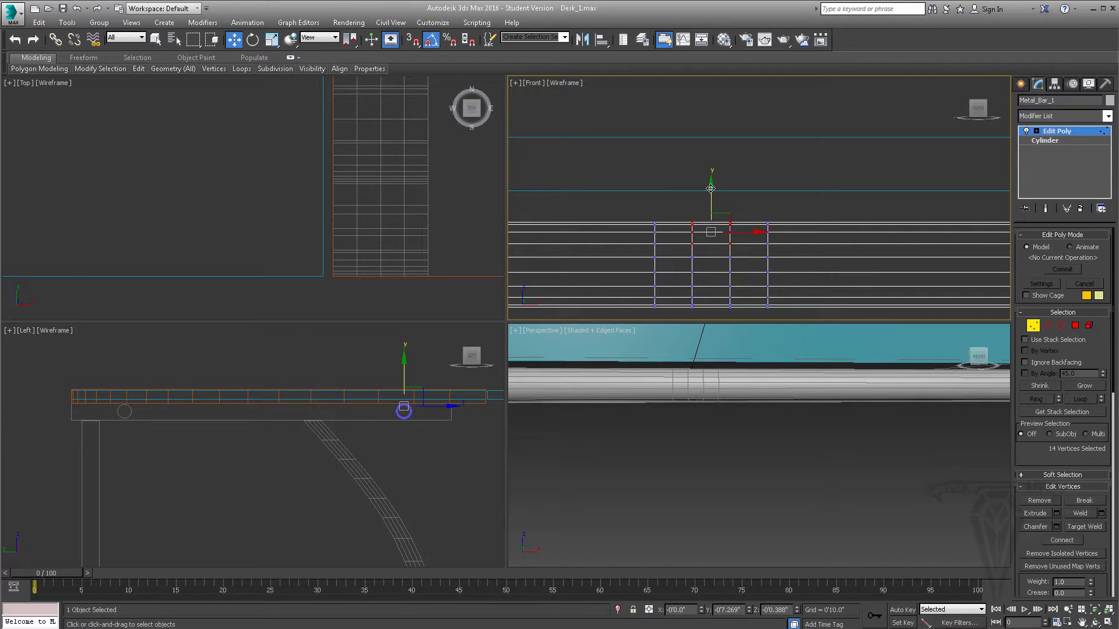
left_click_drag(711, 188, 711, 192)
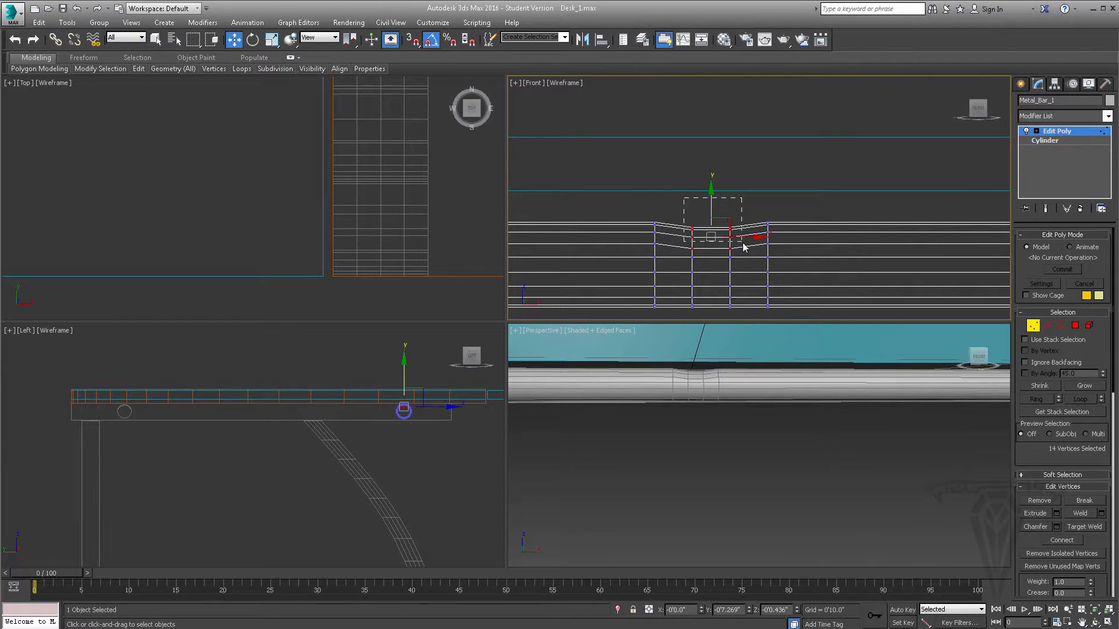
left_click_drag(744, 247, 743, 246)
left_click_drag(712, 189, 712, 193)
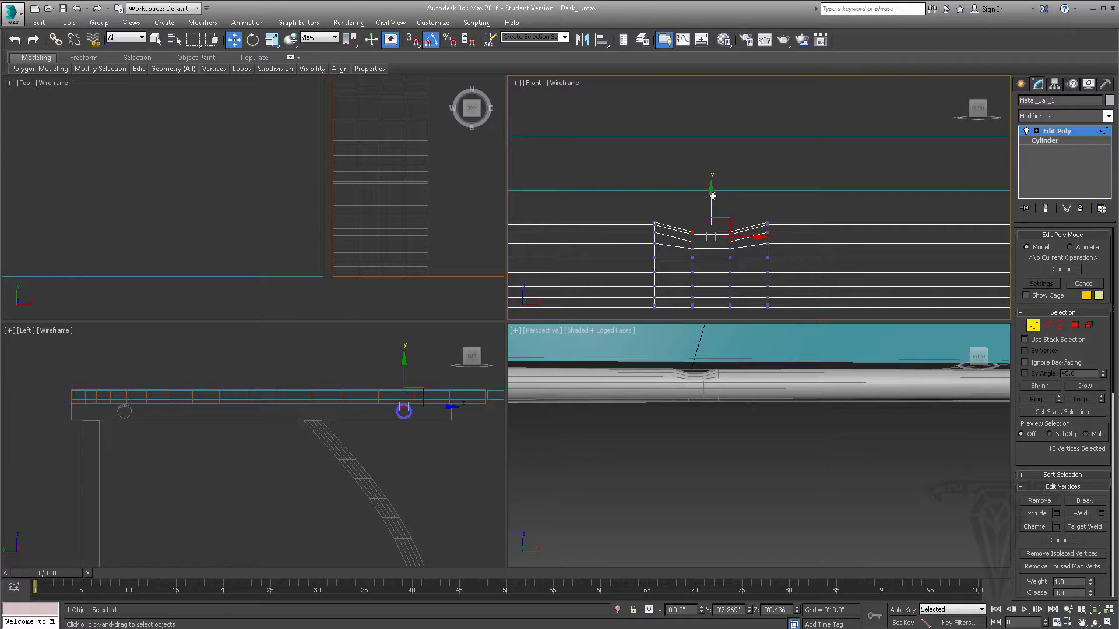
left_click(718, 230)
key("ctrl+z")
key("ctrl+z")
key("ctrl+z")
key("ctrl+z")
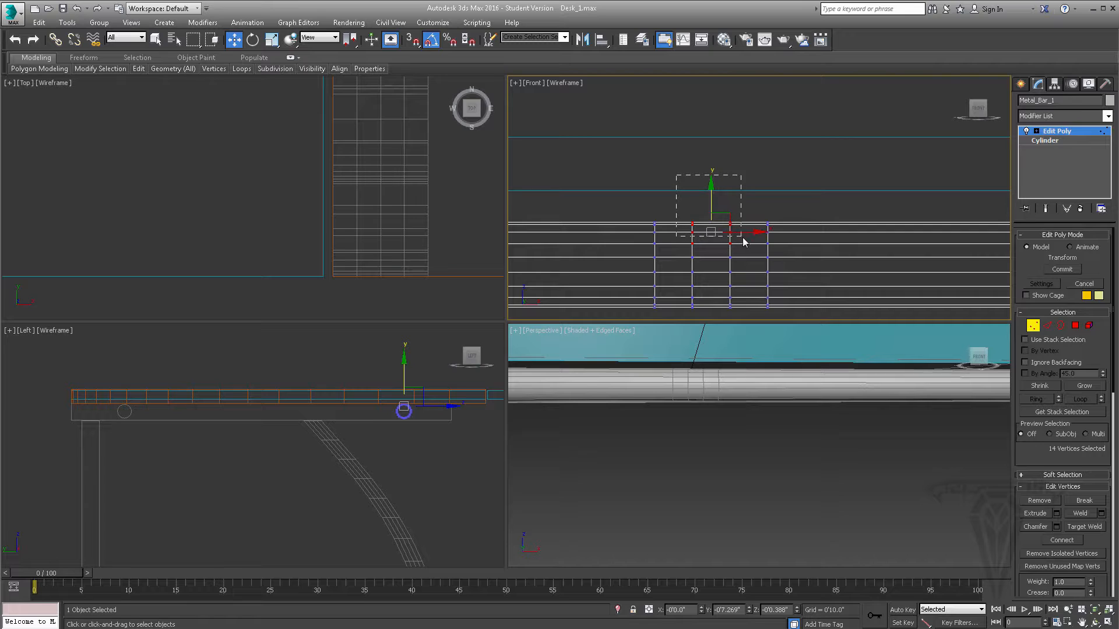
- Form a shallow dip at the bar's top centre by lowering the two inner loops' upper vertices in progressively smaller groups, and leave vertex editing
left_click_drag(743, 240, 743, 239)
left_click_drag(711, 190, 712, 194)
left_click_drag(740, 233, 740, 231)
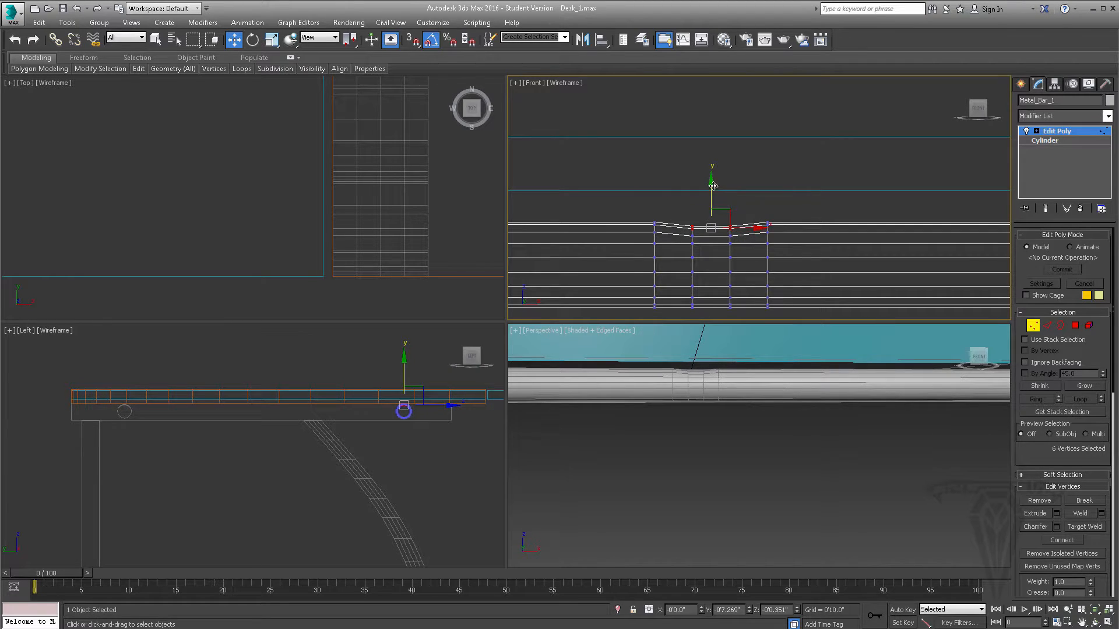
left_click_drag(712, 187, 712, 190)
scroll(710, 211, "up", 3)
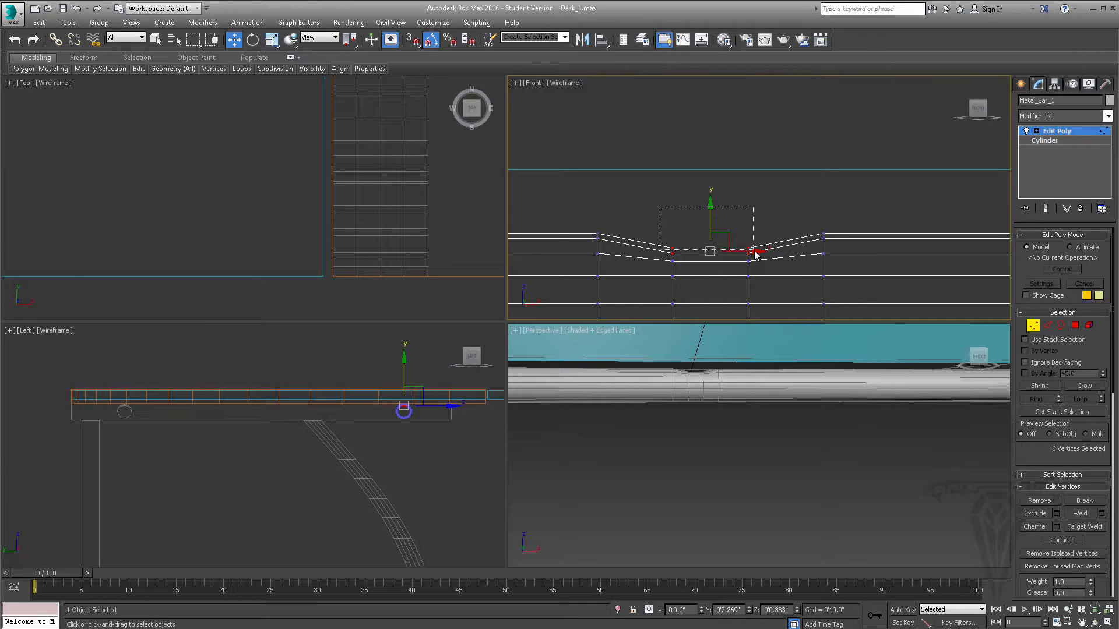
left_click_drag(755, 254, 755, 254)
left_click_drag(710, 205, 711, 212)
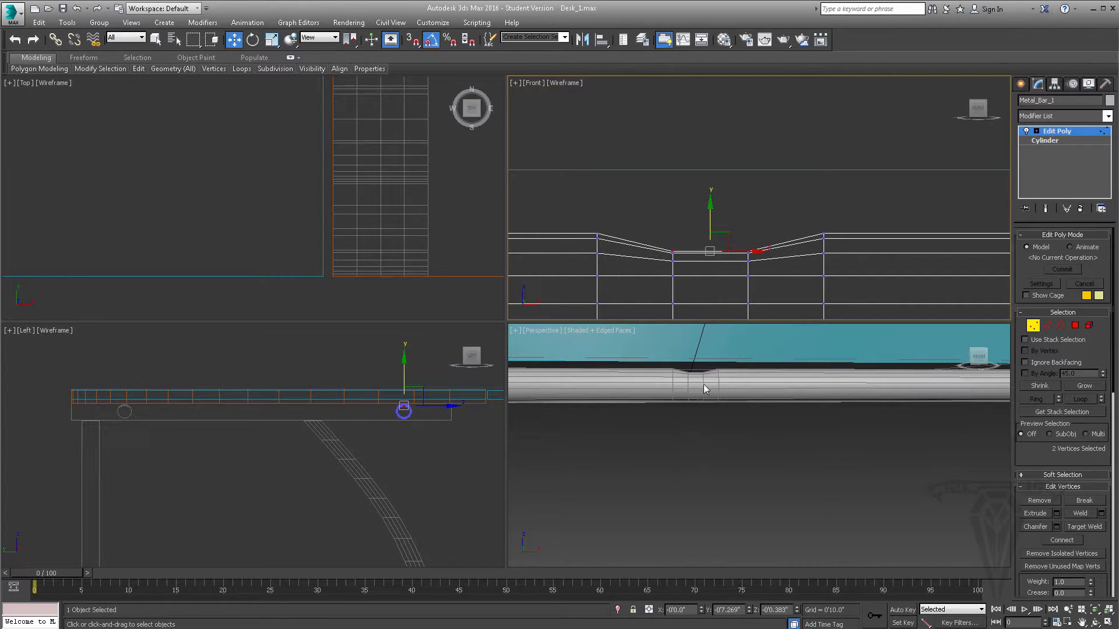
middle_click_drag(698, 398, 708, 402, "alt")
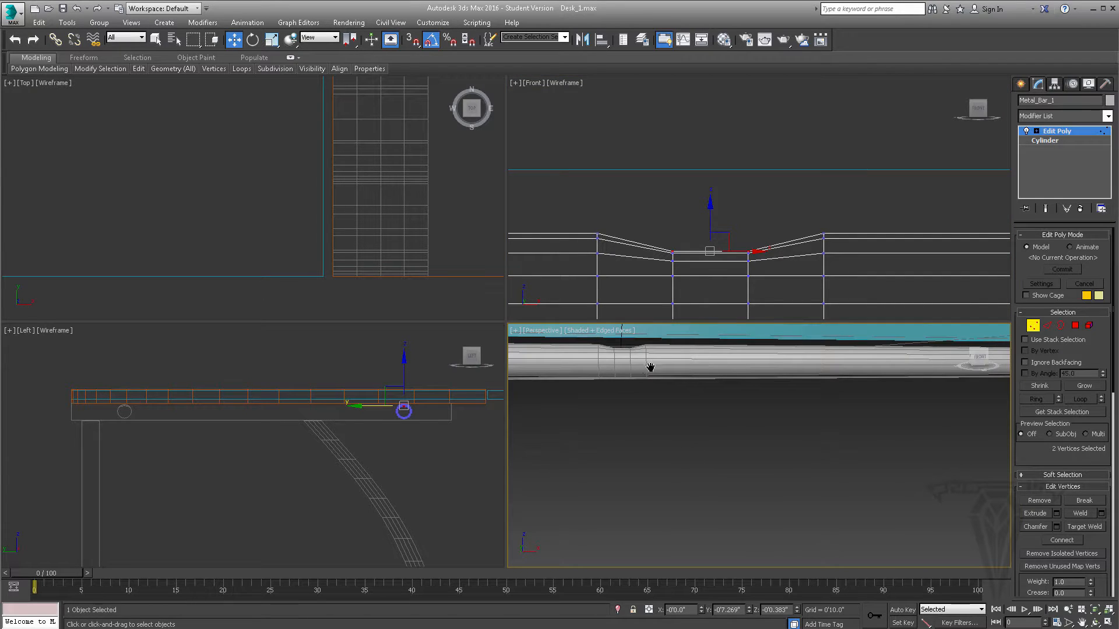
middle_click_drag(650, 368, 712, 364)
scroll(706, 443, "up", 2)
scroll(700, 411, "down", 2)
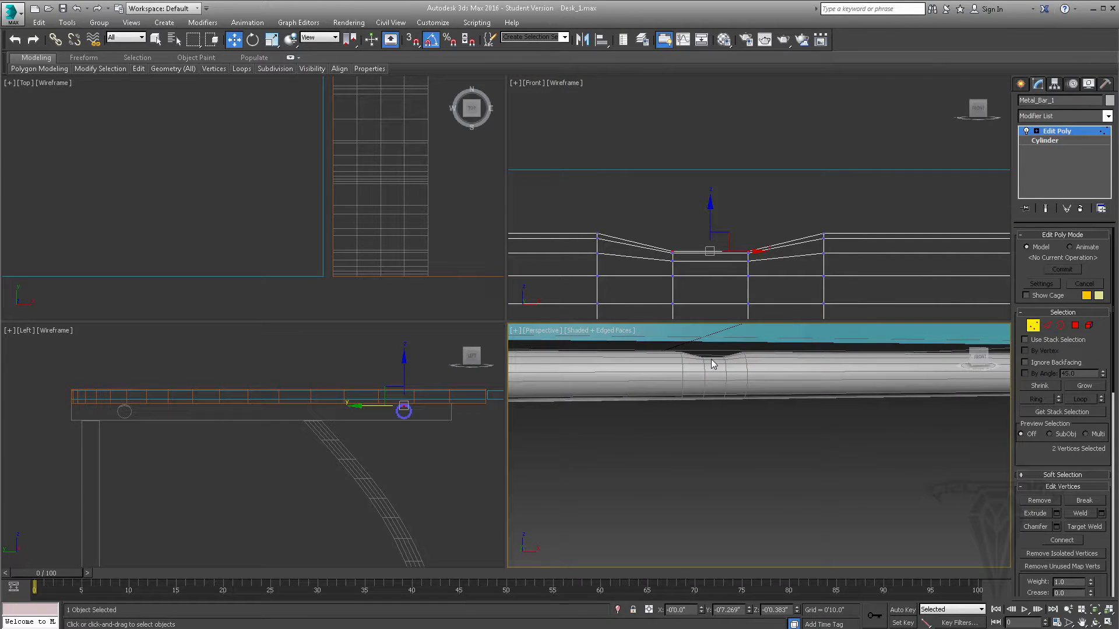
left_click(1032, 326)
- Connect the long edges of the bar's right half with 2 segments and pinch -75, sliding the loops toward the right end
scroll(711, 280, "down", 6)
scroll(862, 288, "down", 4)
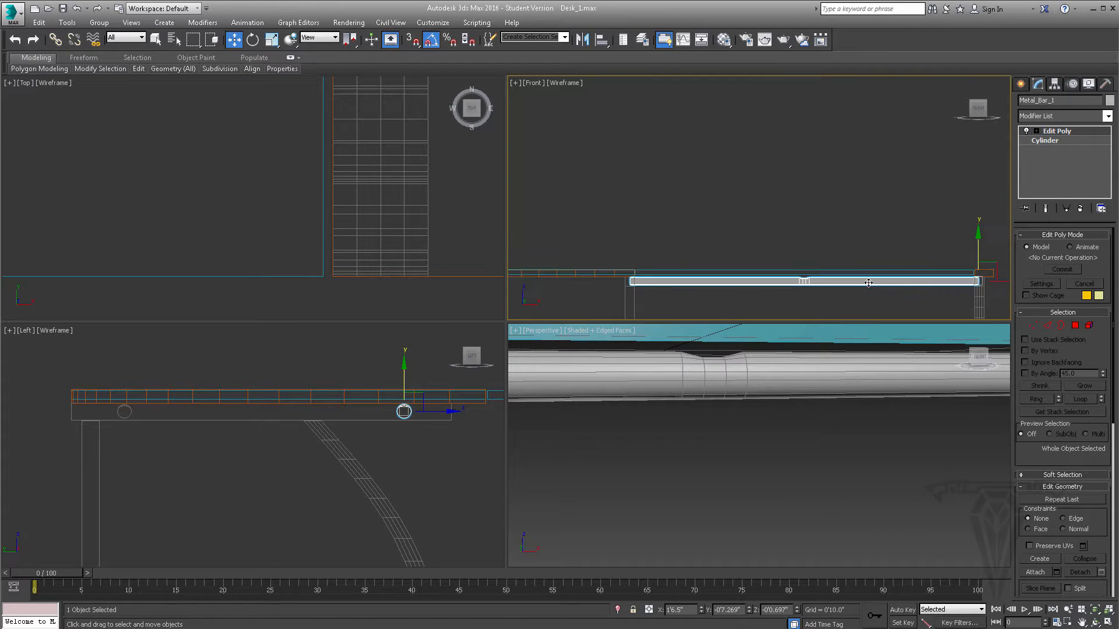
left_click(1046, 326)
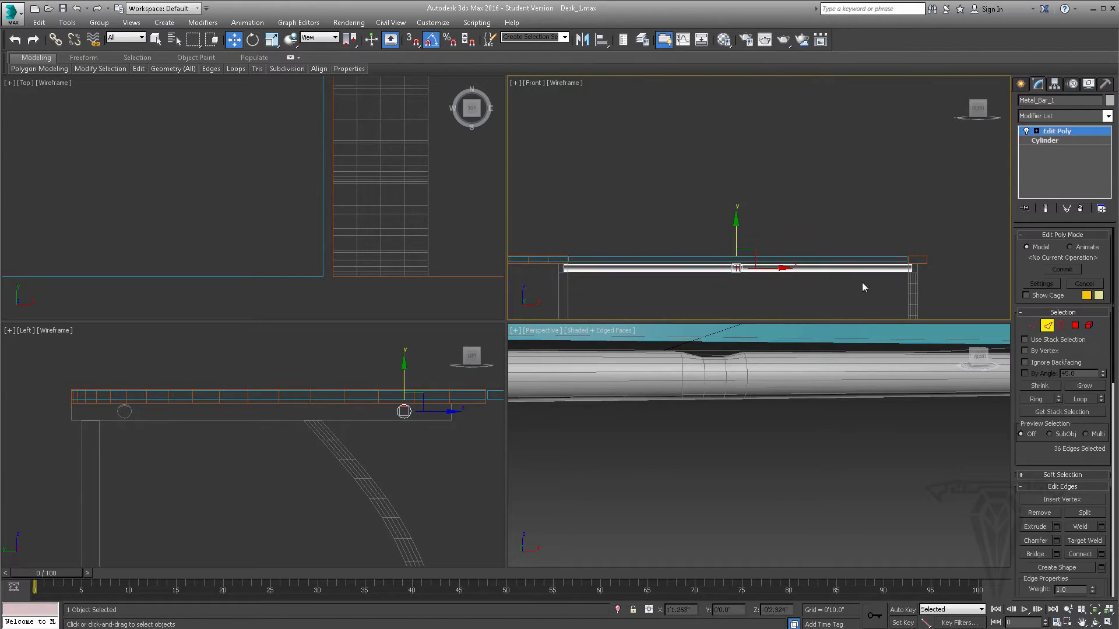
scroll(867, 285, "up", 3)
middle_click_drag(825, 268, 798, 269)
left_click_drag(765, 287, 822, 224)
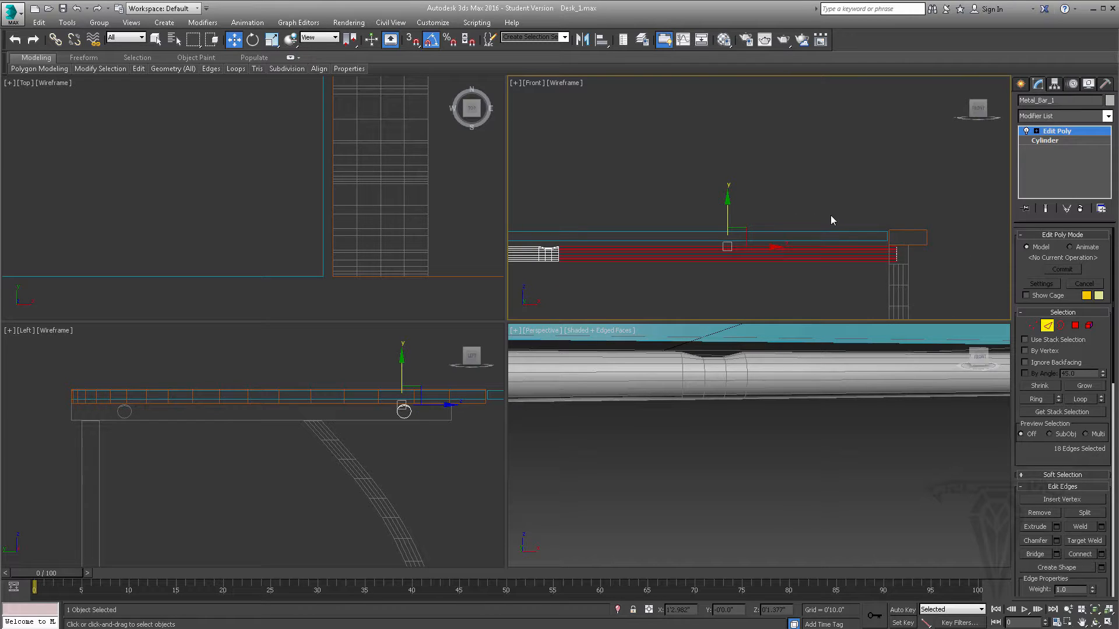
left_click(1101, 555)
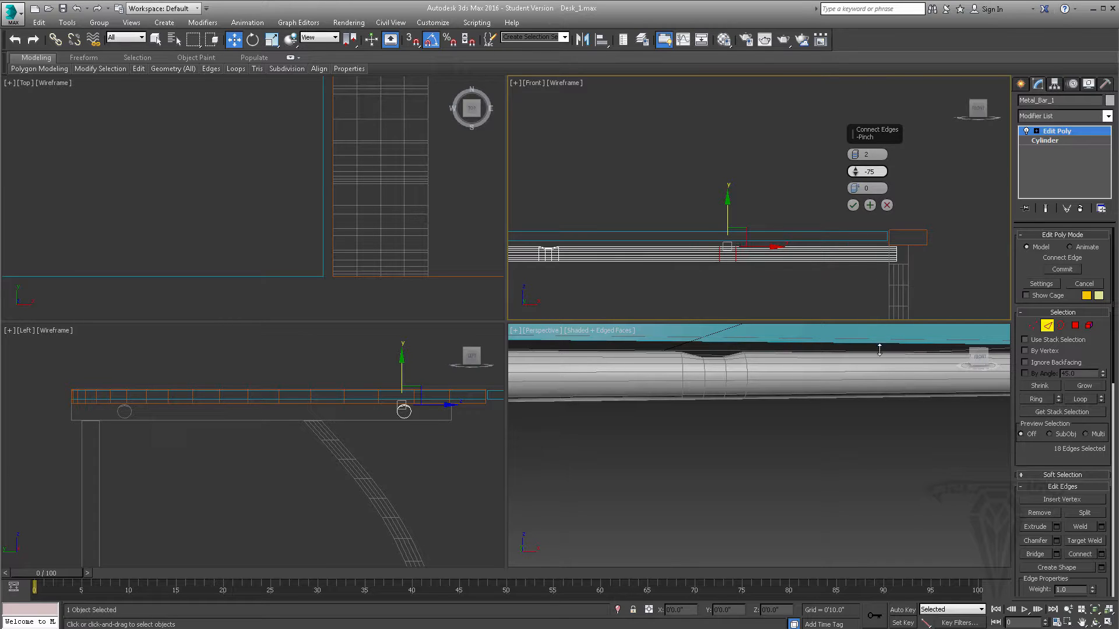
left_click_drag(879, 349, 879, 351)
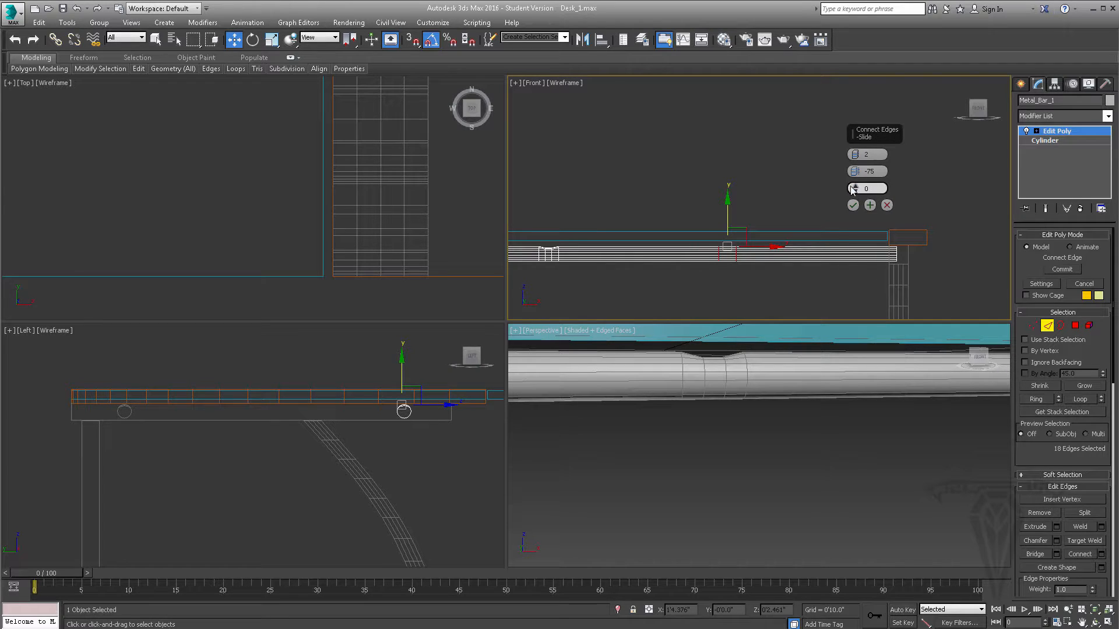
left_click_drag(893, 78, 850, 591)
left_click_drag(912, 570, 877, 498)
left_click_drag(844, 313, 847, 312)
left_click(853, 206)
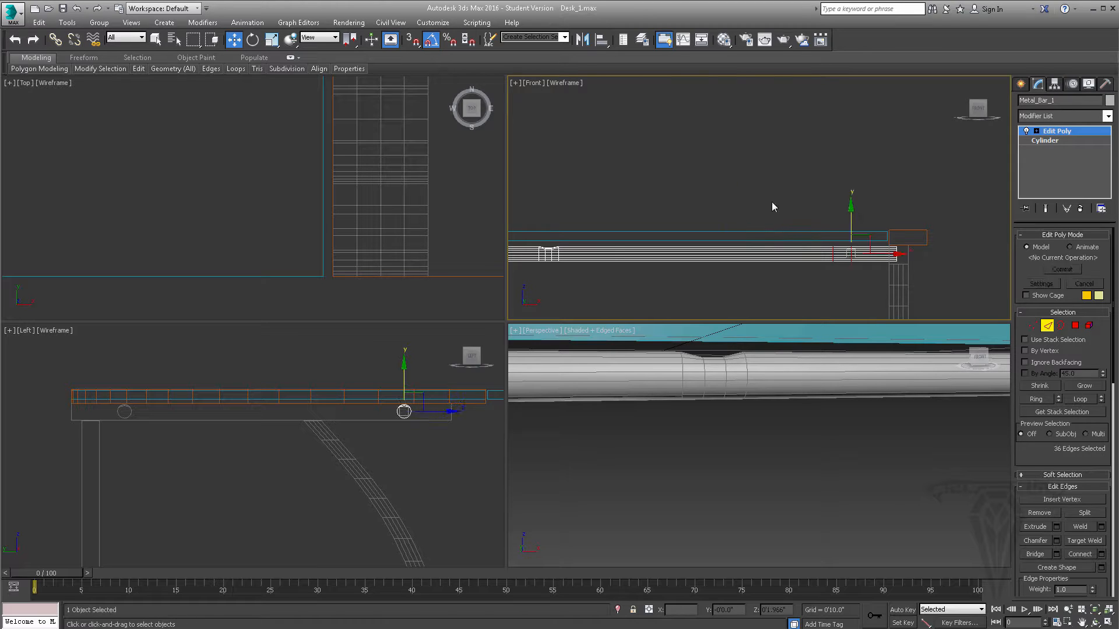
- Connect the long edges of the bar's left half with 2 segments, pinch -75 and slide -650
middle_click_drag(769, 207, 839, 195)
middle_click_drag(706, 193, 779, 192)
left_click_drag(744, 173, 718, 255)
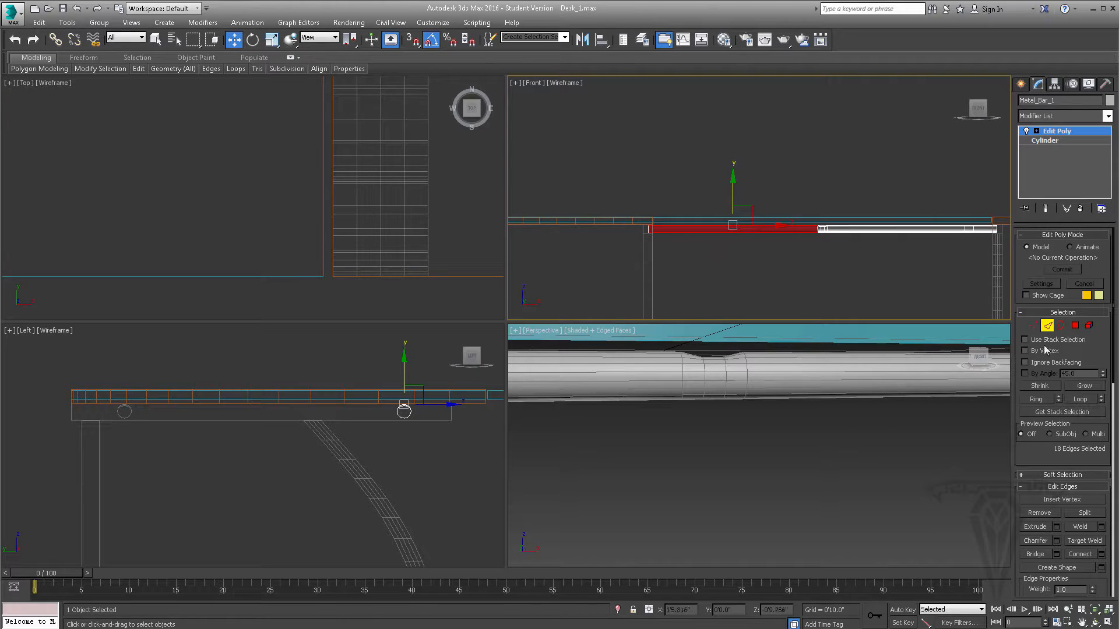
left_click(1101, 555)
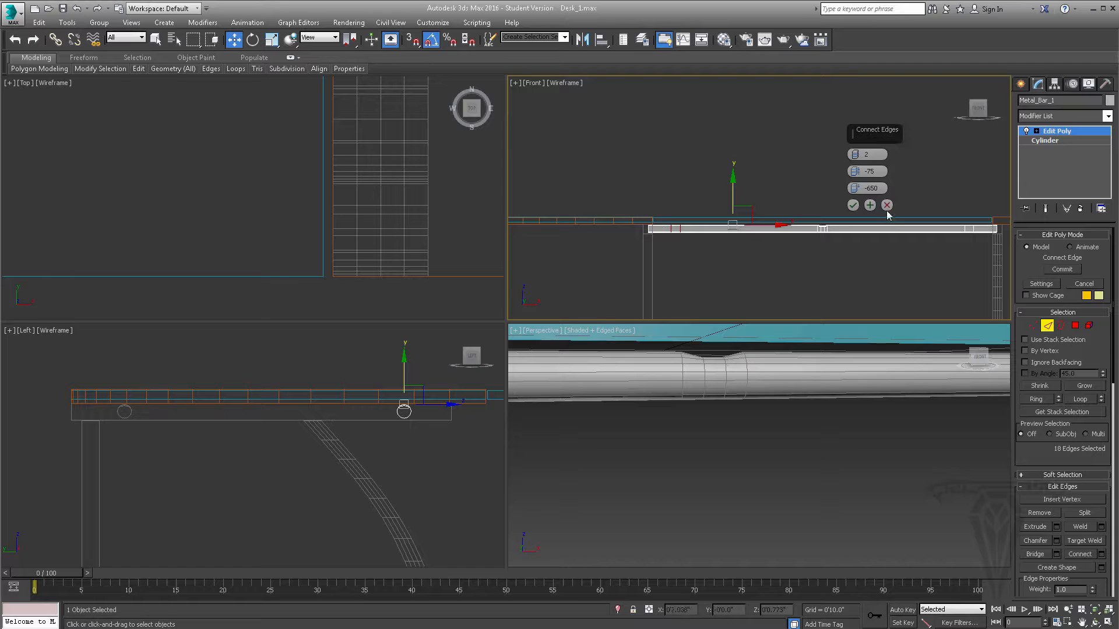
left_click(852, 205)
- Select the short edges between the loop pairs near both bar ends and connect them with 2 segments, pinch 0 and slide 0
middle_click_drag(711, 223, 684, 220)
scroll(659, 217, "up", 1)
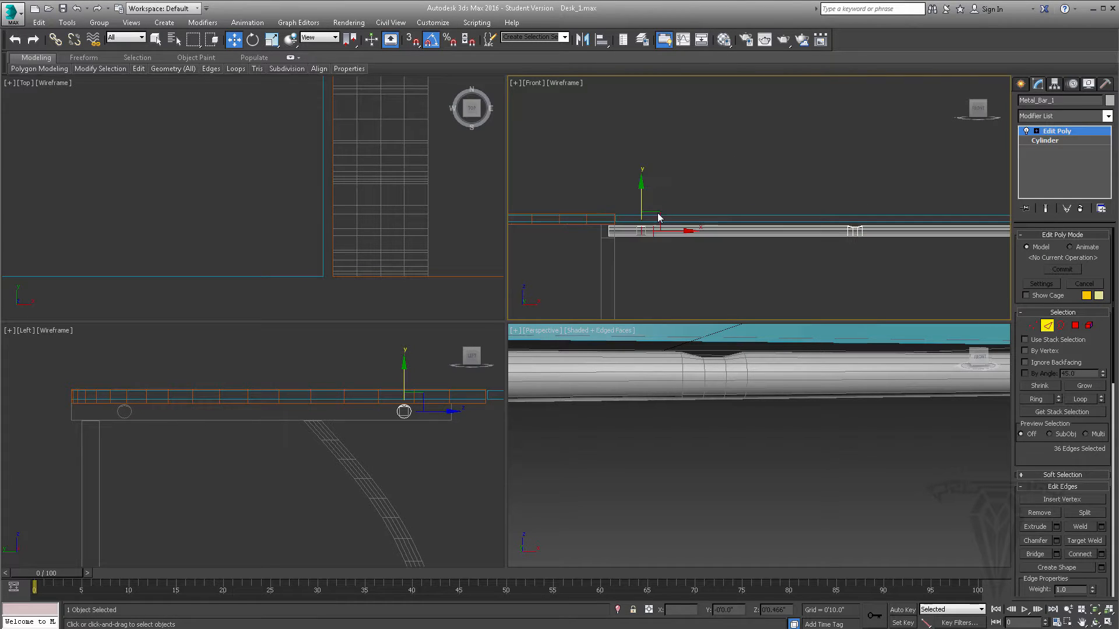
left_click(651, 199)
left_click_drag(653, 249, 651, 250)
middle_click_drag(827, 260, 672, 251)
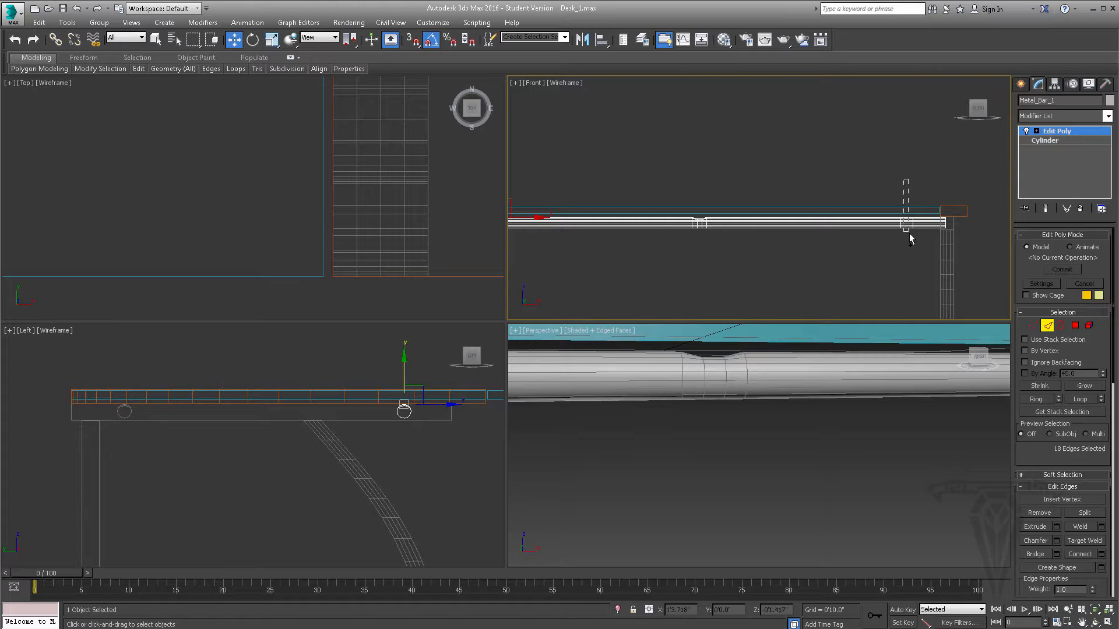
left_click_drag(911, 240, 911, 240)
middle_click_drag(802, 282, 856, 260)
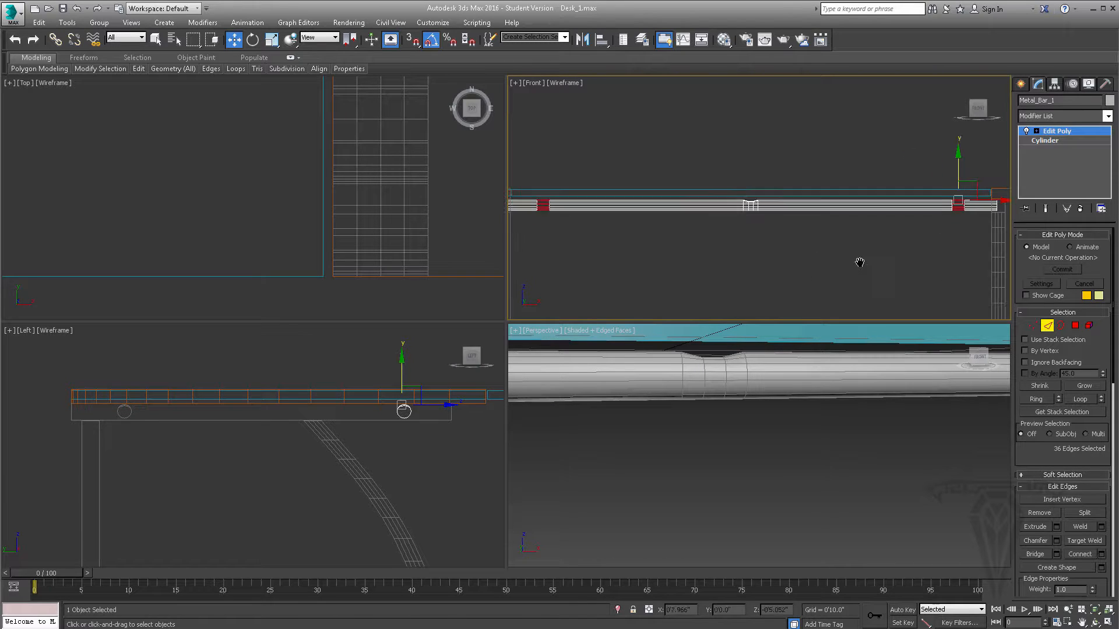
left_click(1101, 554)
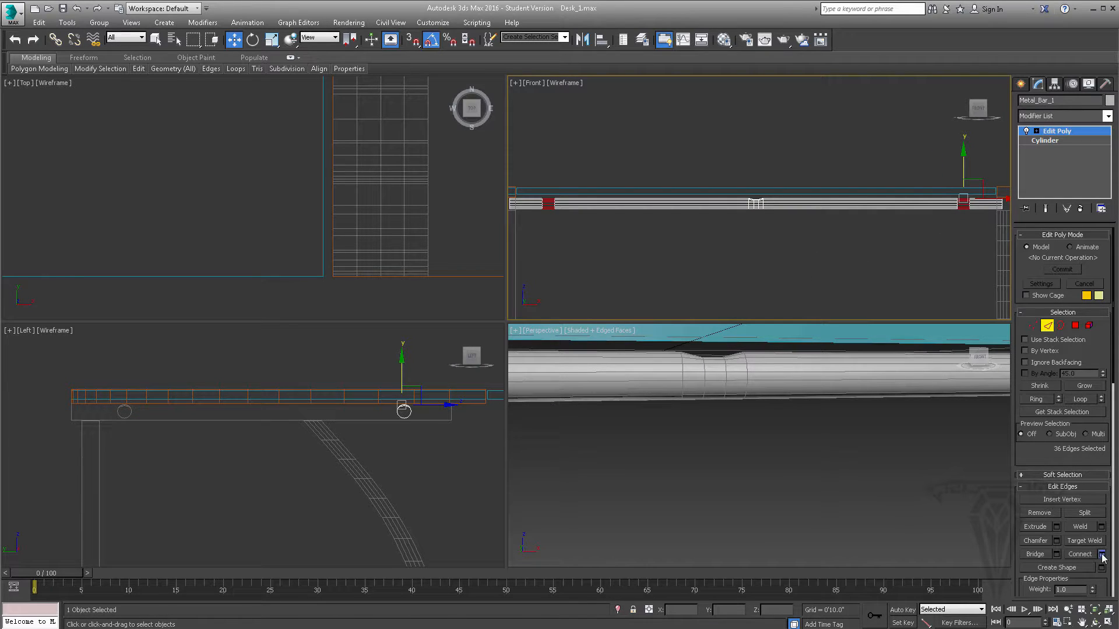
right_click(855, 189)
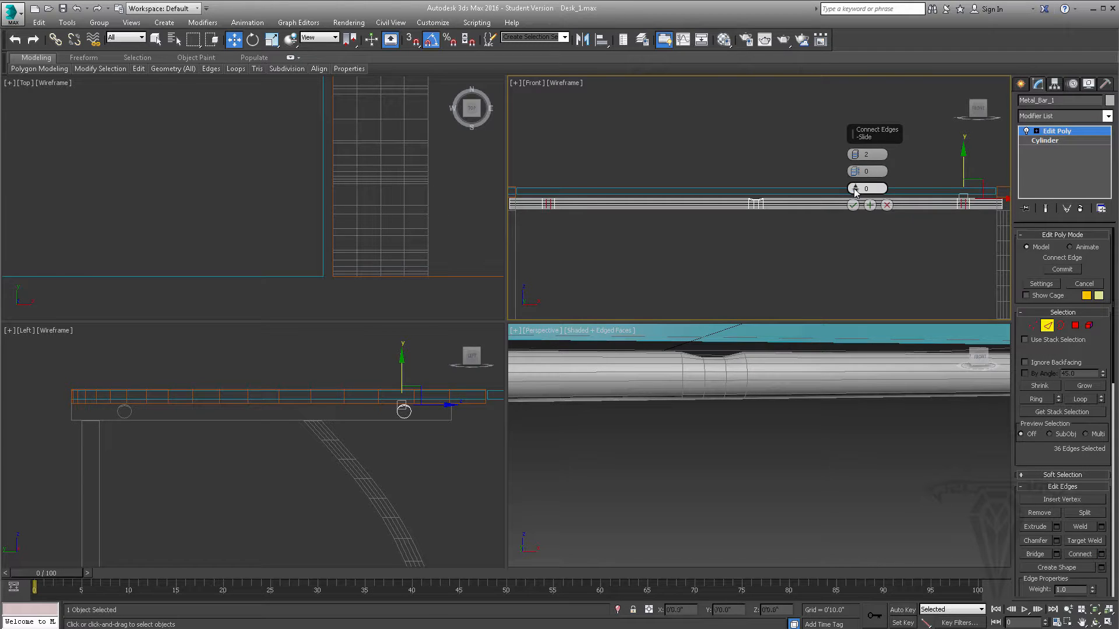
left_click(852, 205)
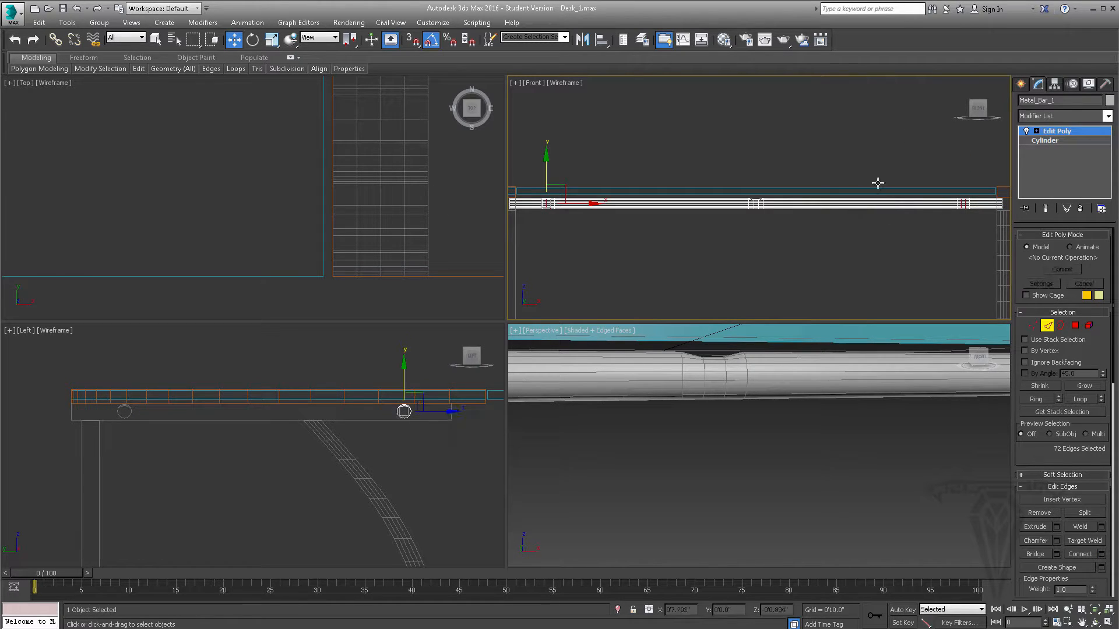
- Leave edge editing and isolate the metal bar from the rest of the desk
middle_click_drag(804, 360, 792, 382, "alt")
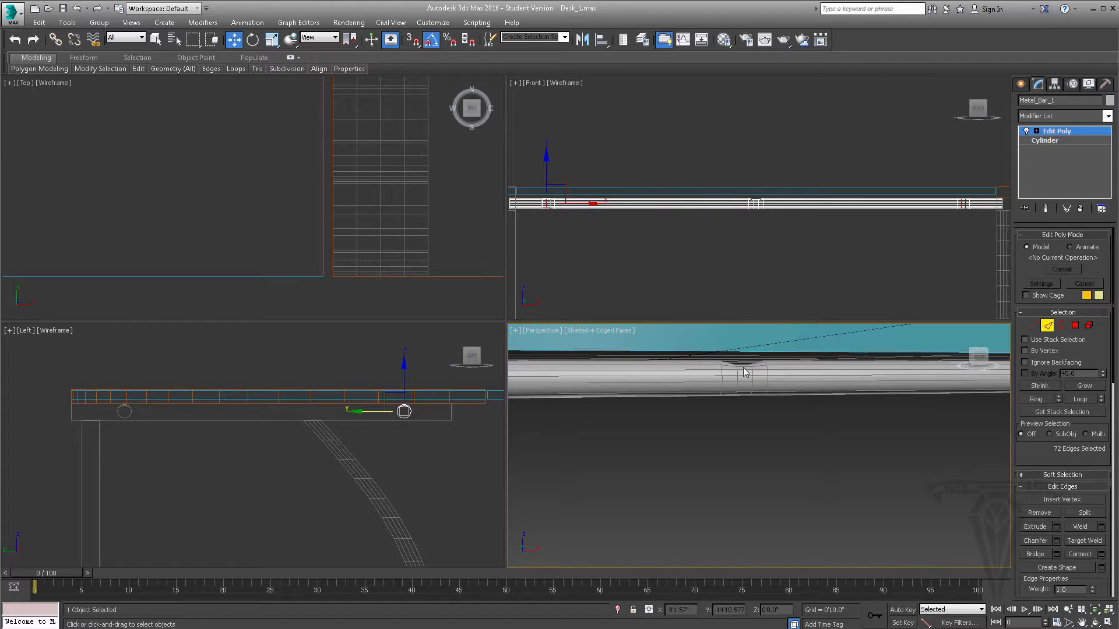
left_click(1047, 325)
right_click(806, 367)
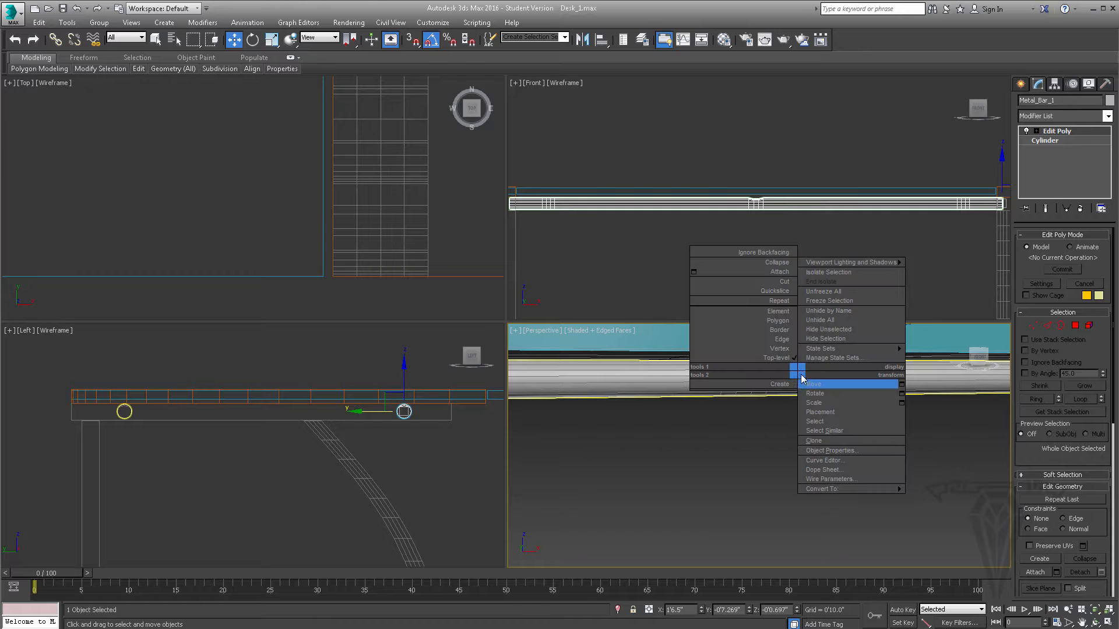
left_click(827, 272)
middle_click_drag(791, 369, 981, 394, "alt")
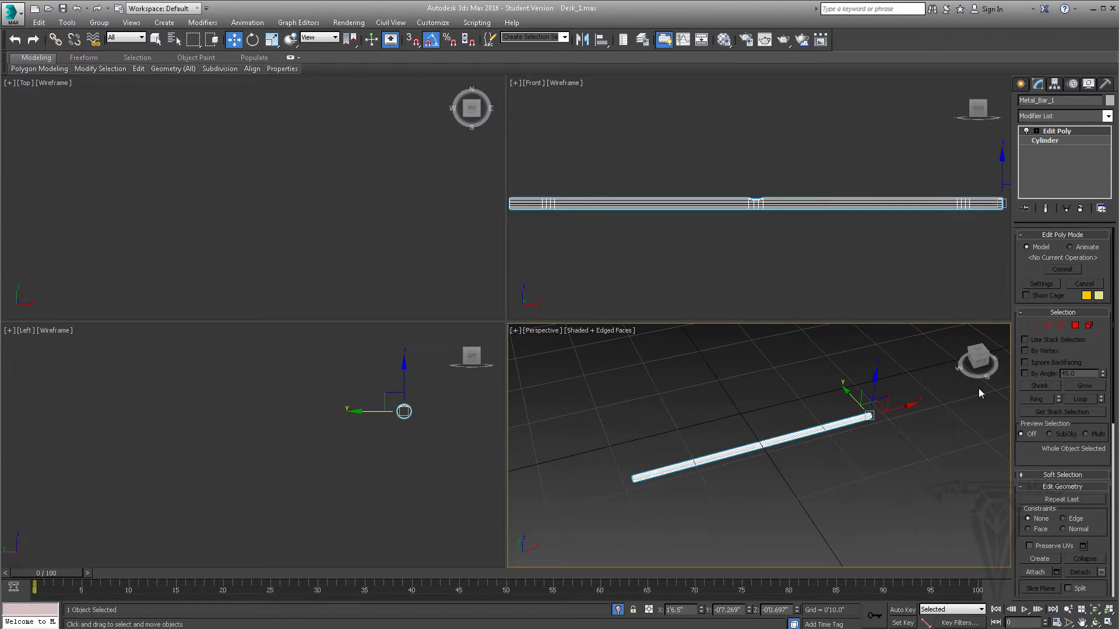
- In polygon editing, select two adjacent top polygons in the middle segment near the bar's left end and check that they are centred
left_click(1074, 325)
scroll(697, 462, "up", 6)
mouse_move(695, 457)
middle_mouse_down("alt")
mouse_move(828, 463)
mouse_move(690, 451)
middle_mouse_up("alt")
left_click(155, 39)
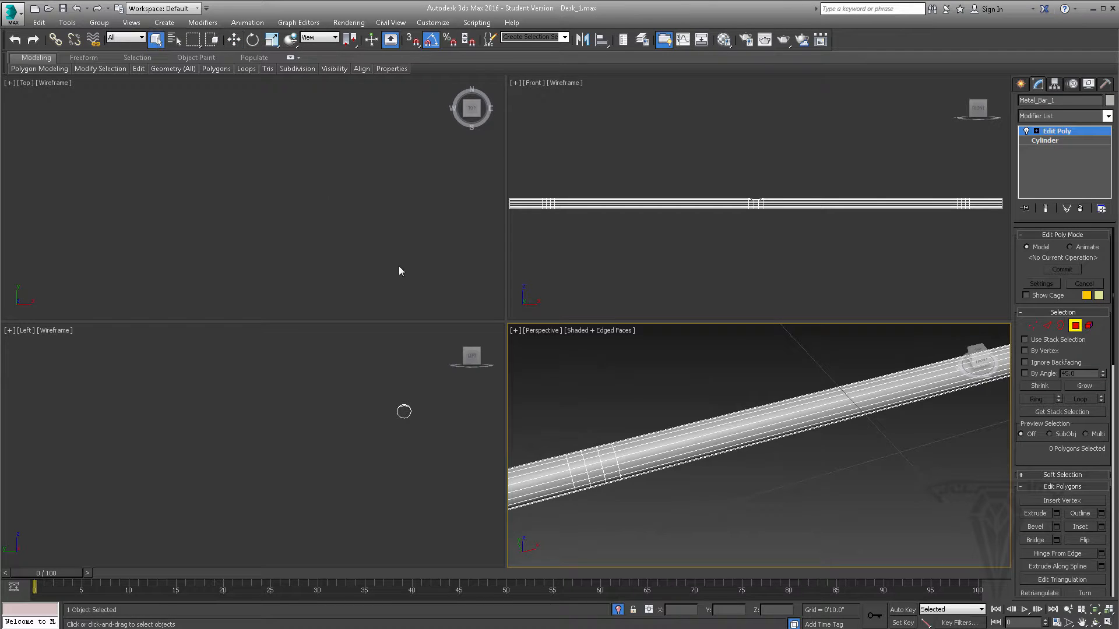
middle_click_drag(597, 446, 672, 456, "alt")
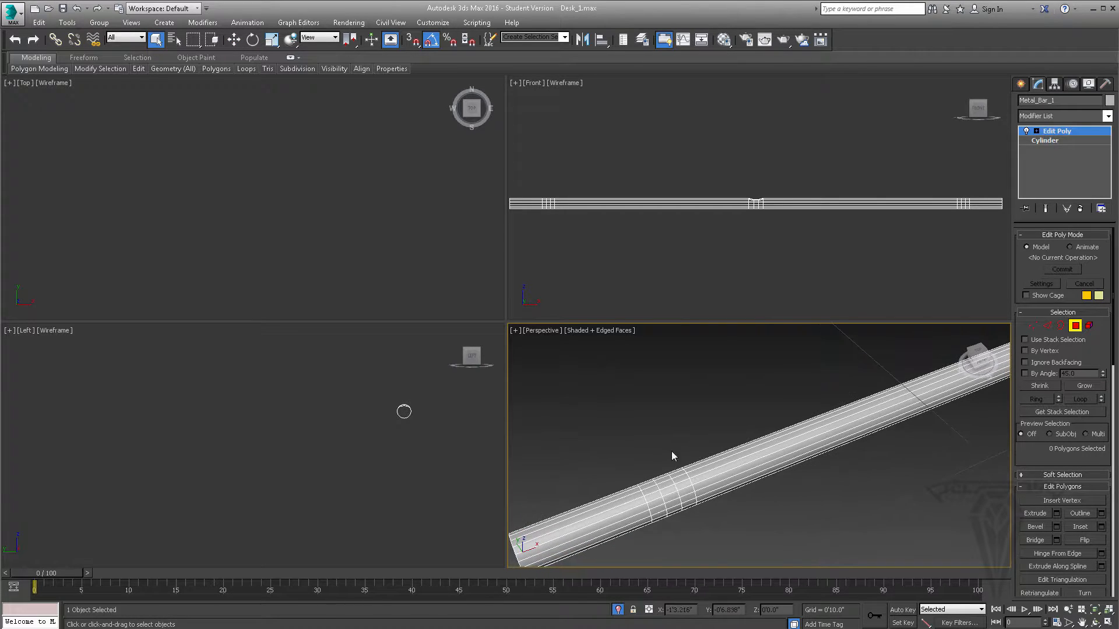
left_click(664, 491)
left_click(664, 487, "ctrl")
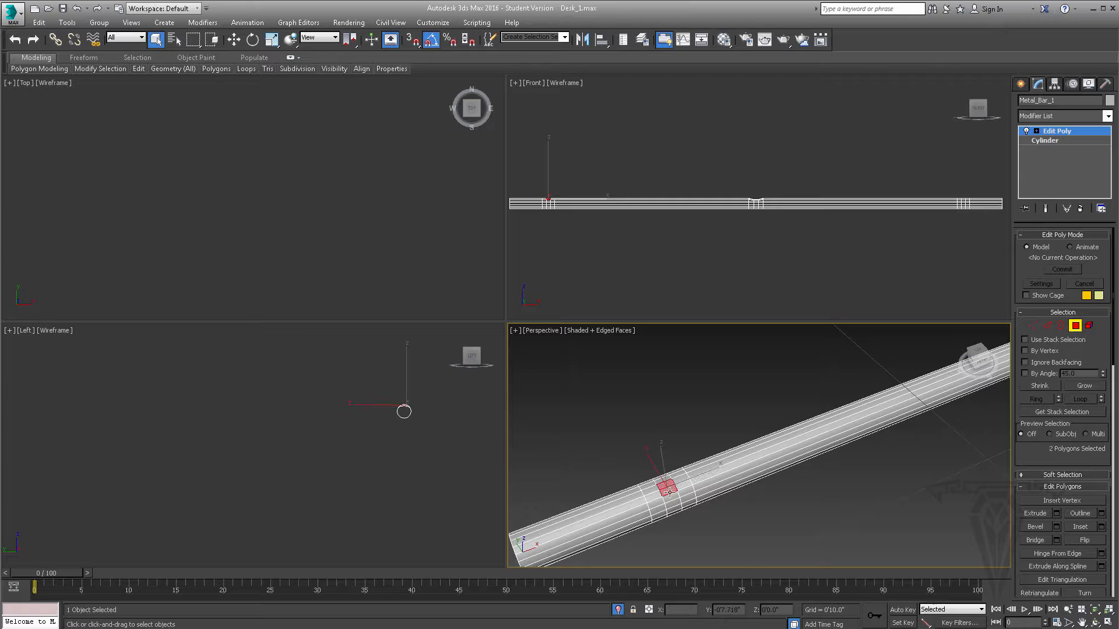
middle_click_drag(664, 487, 750, 471, "alt")
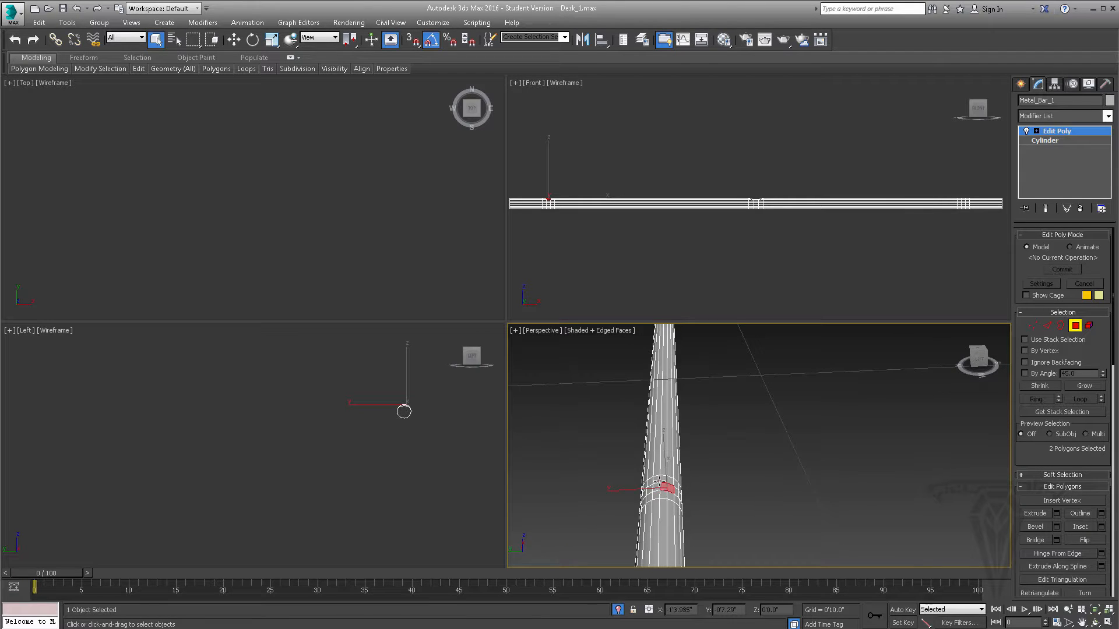
mouse_move(659, 481)
middle_mouse_down("alt")
mouse_move(670, 484)
mouse_move(677, 454)
mouse_move(657, 479)
middle_mouse_up("alt")
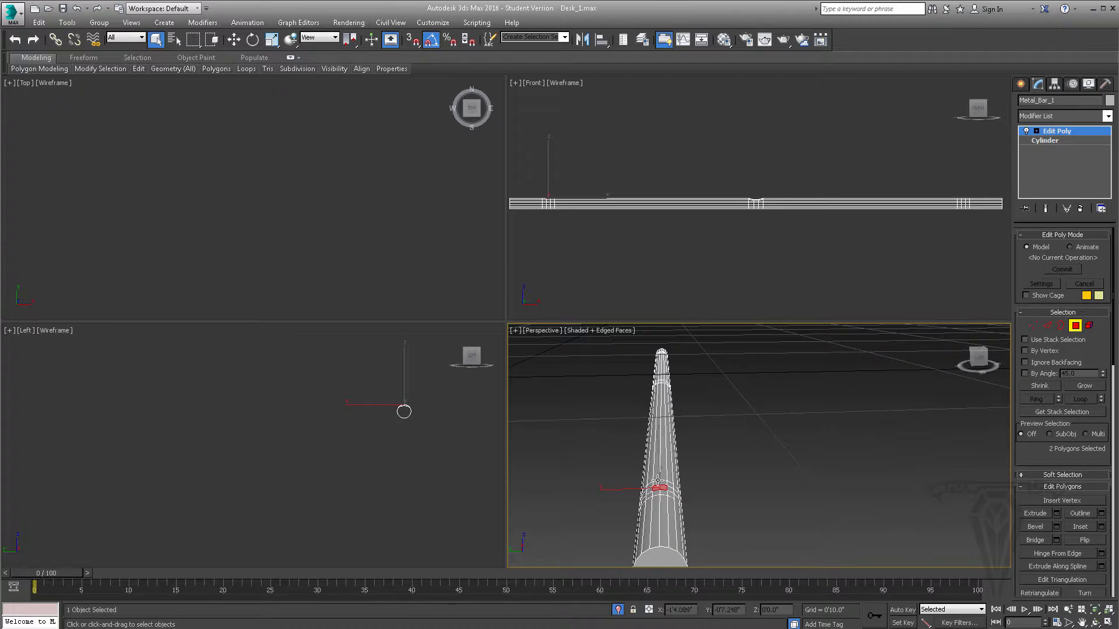
- Add the matching pairs of adjacent top polygons at the bar's middle and right end to the selection
middle_click_drag(701, 447, 775, 444, "alt")
scroll(726, 449, "up", 4)
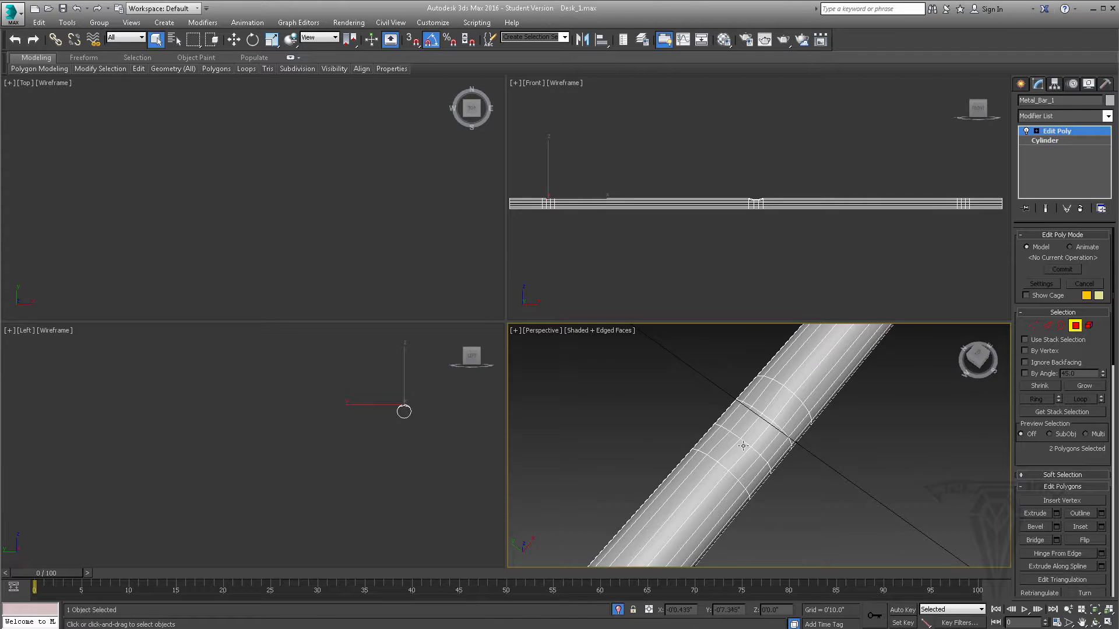
left_click(752, 421, "ctrl")
left_click(758, 429, "ctrl")
mouse_move(758, 429)
middle_mouse_down("alt")
mouse_move(796, 382)
mouse_move(732, 575)
middle_mouse_up("alt")
scroll(797, 380, "down", 3)
middle_click_drag(819, 401, 806, 516)
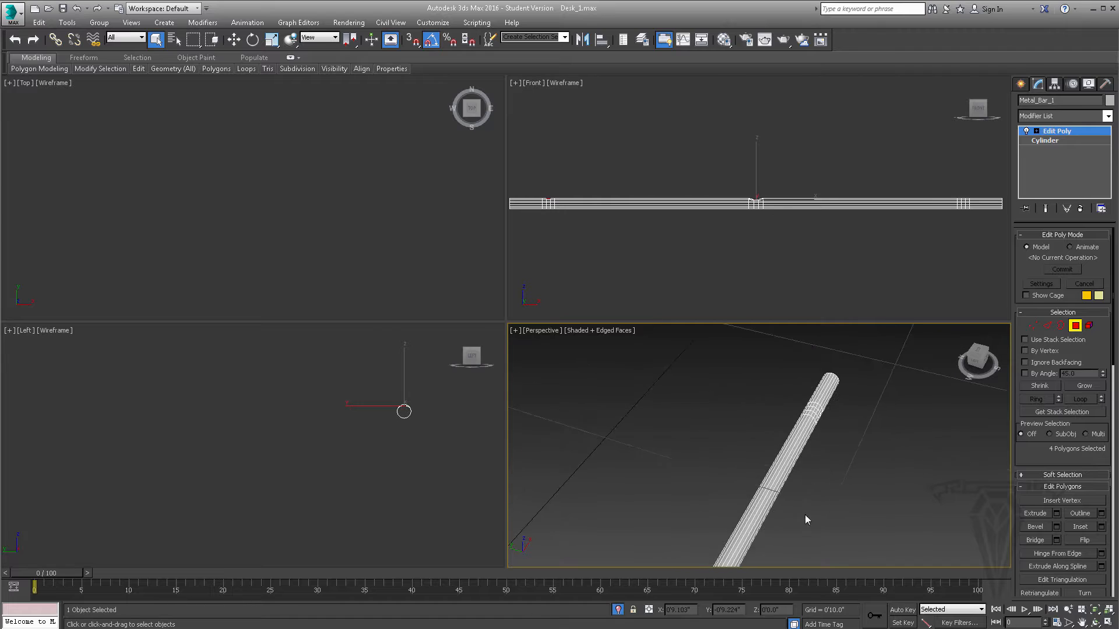
scroll(830, 406, "up", 2)
middle_click_drag(830, 409, 794, 425, "alt")
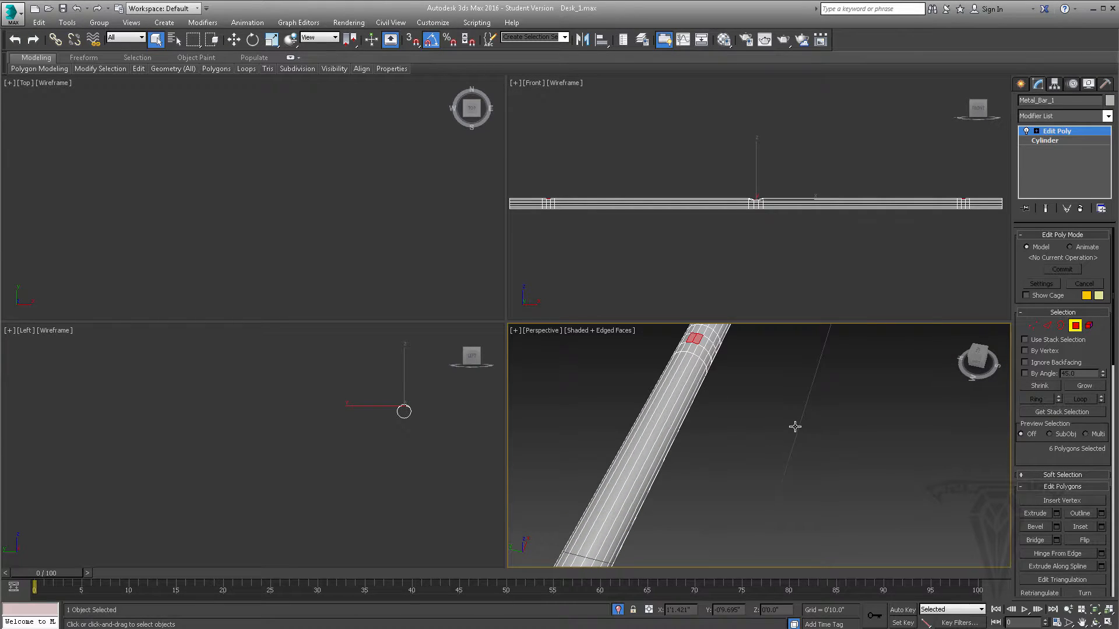
- Inset the selected top polygon pairs by 0'0.04"
scroll(771, 421, "down", 10)
middle_click_drag(722, 488, 692, 436)
scroll(740, 450, "up", 8)
scroll(760, 446, "down", 2)
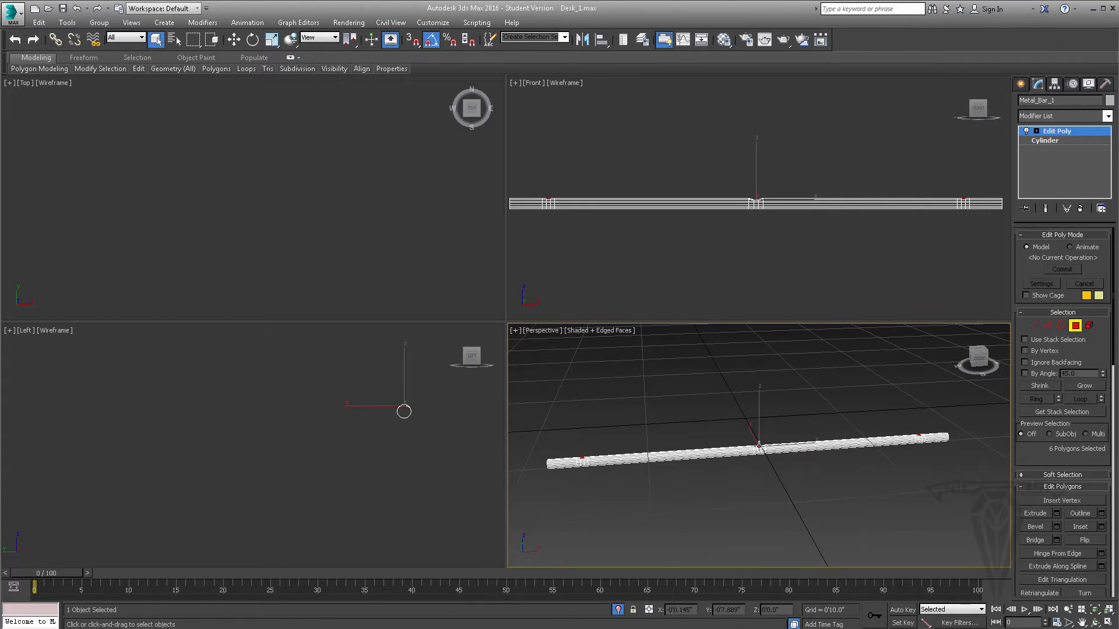
scroll(751, 452, "up", 8)
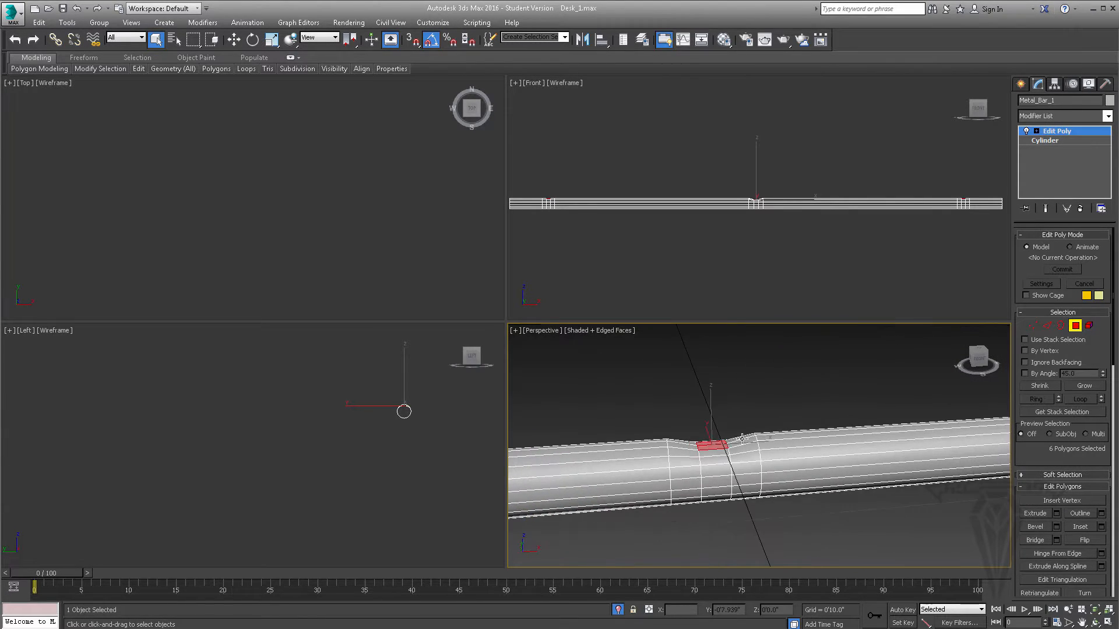
scroll(742, 465, "up", 2)
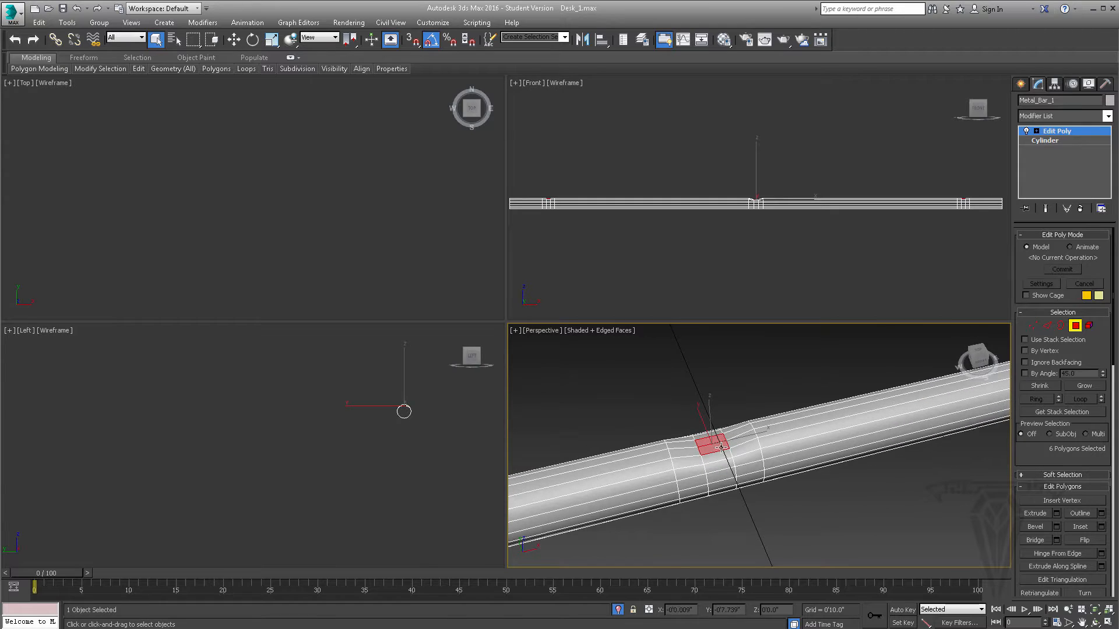
left_click(1102, 527)
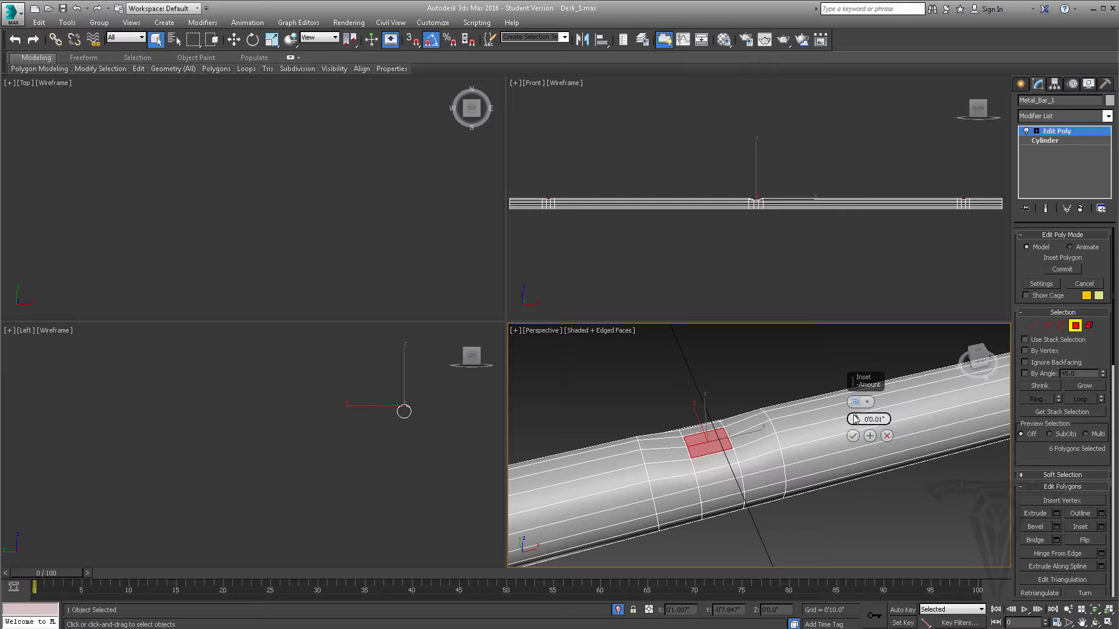
left_click_drag(853, 415, 853, 408)
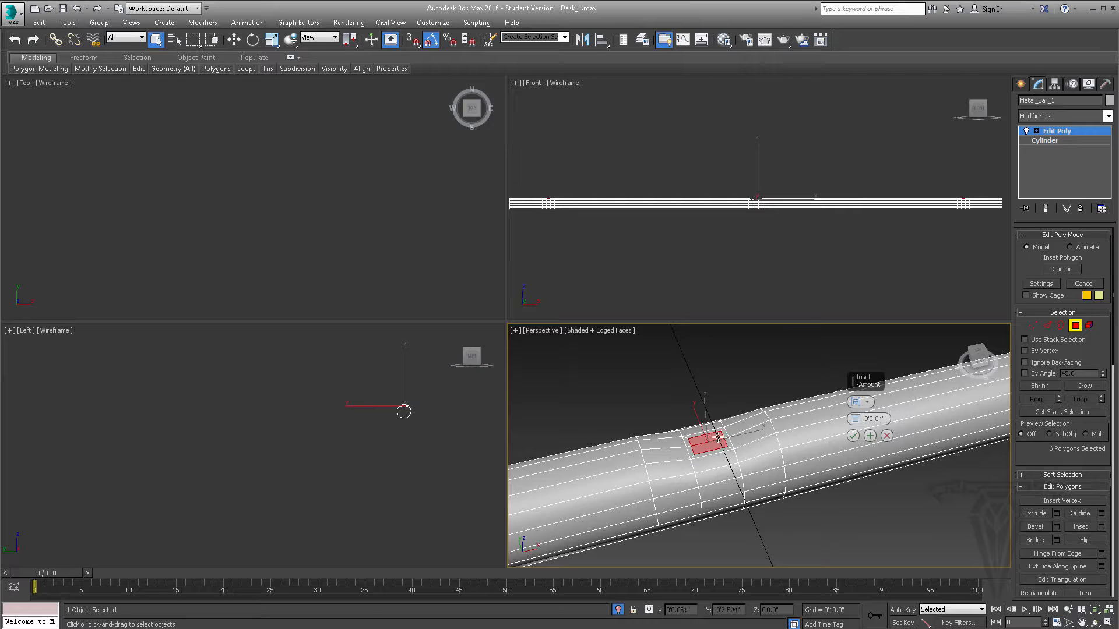
left_click(853, 436)
- Scale the inset polygons down along the bar's length to make each pair roughly square
mouse_move(714, 461)
middle_mouse_down("alt")
mouse_move(719, 428)
mouse_move(720, 440)
middle_mouse_up("alt")
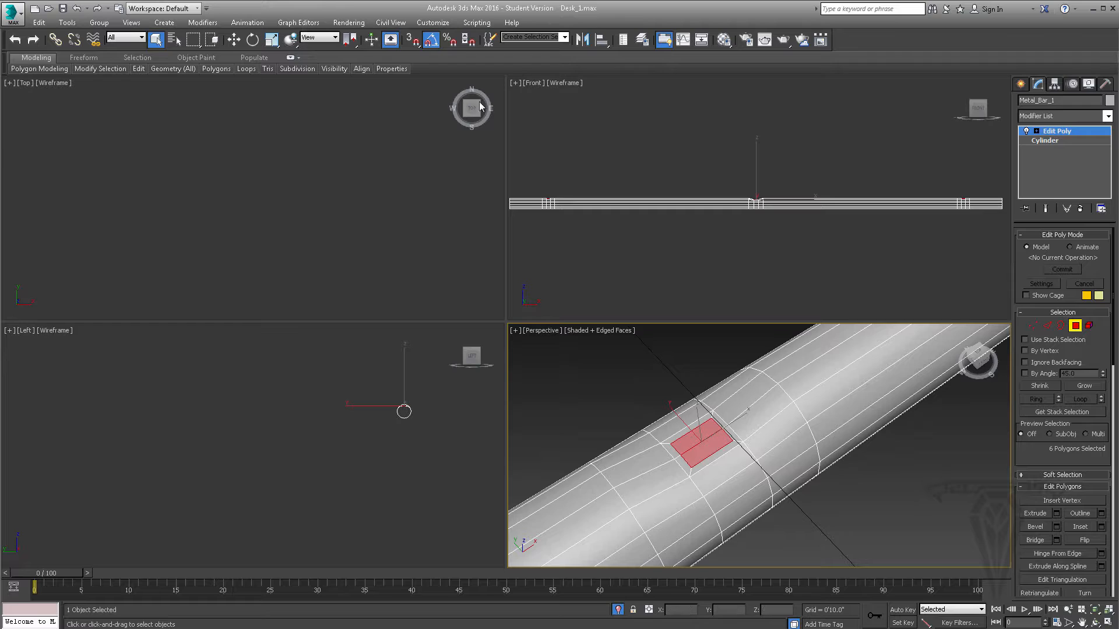
left_click(272, 39)
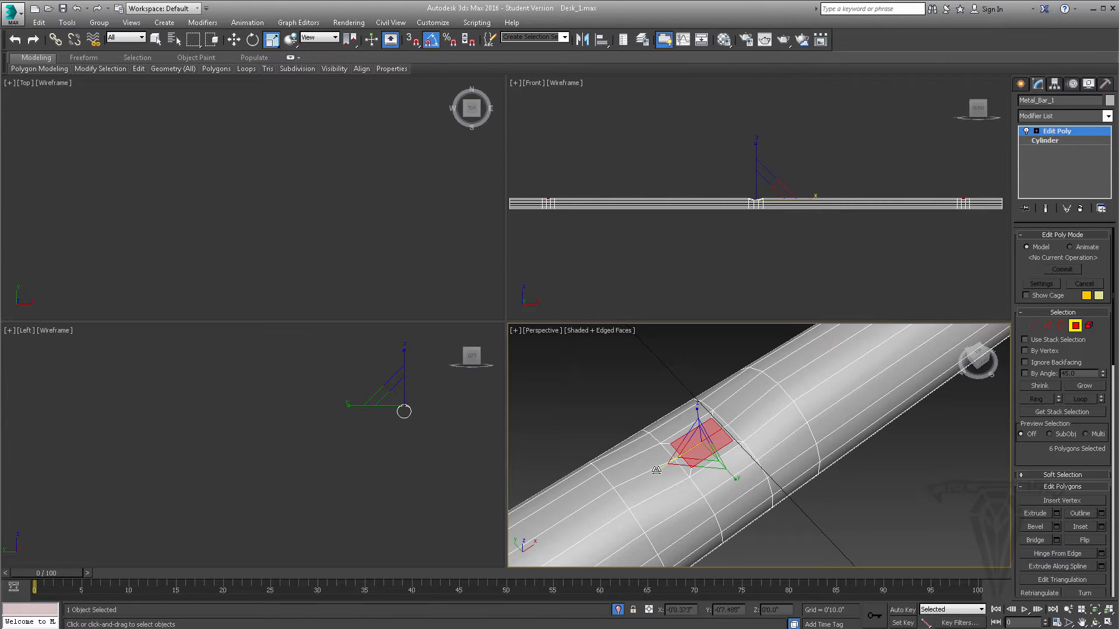
left_click_drag(656, 469, 668, 465)
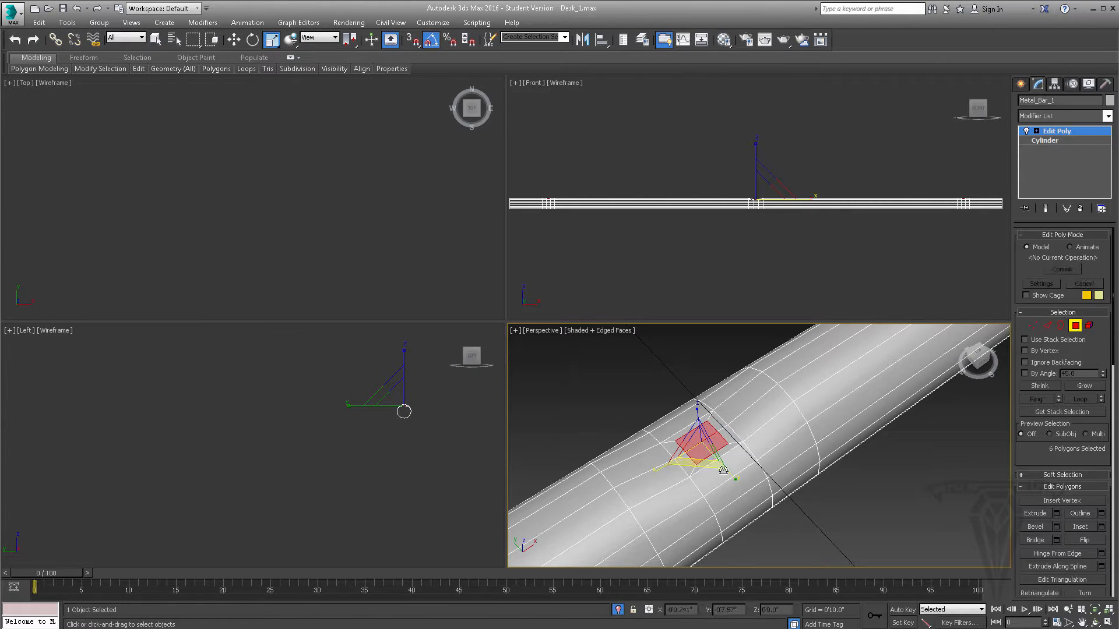
middle_click_drag(722, 466, 694, 434, "alt")
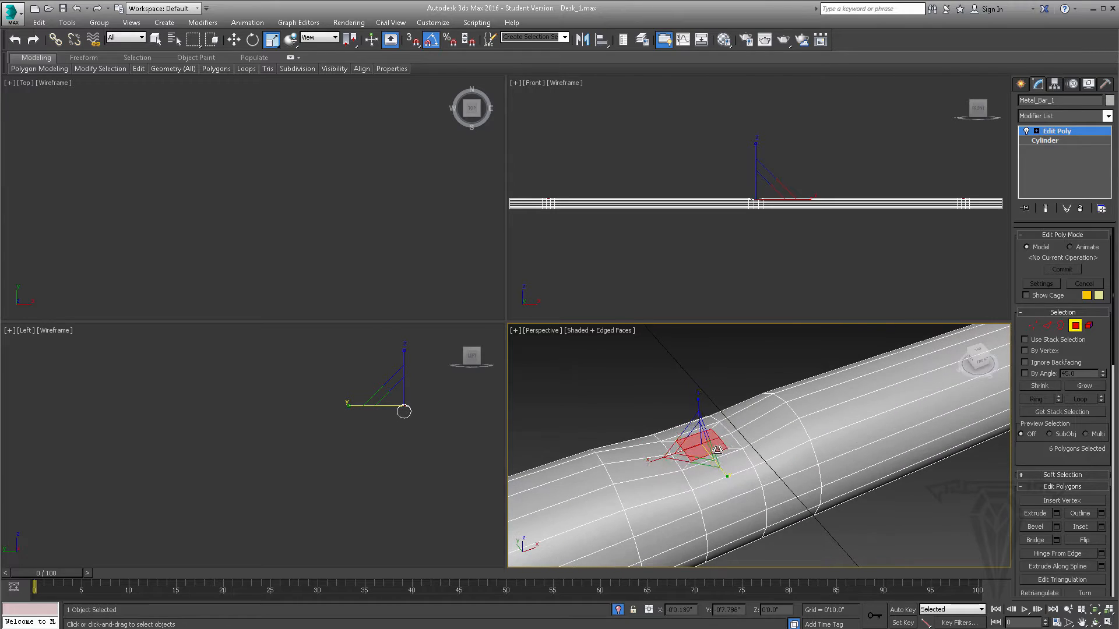
- Extrude the scaled polygons slightly inward with Group Normals to form shallow recesses, and inspect them along the bar
left_click(1056, 514)
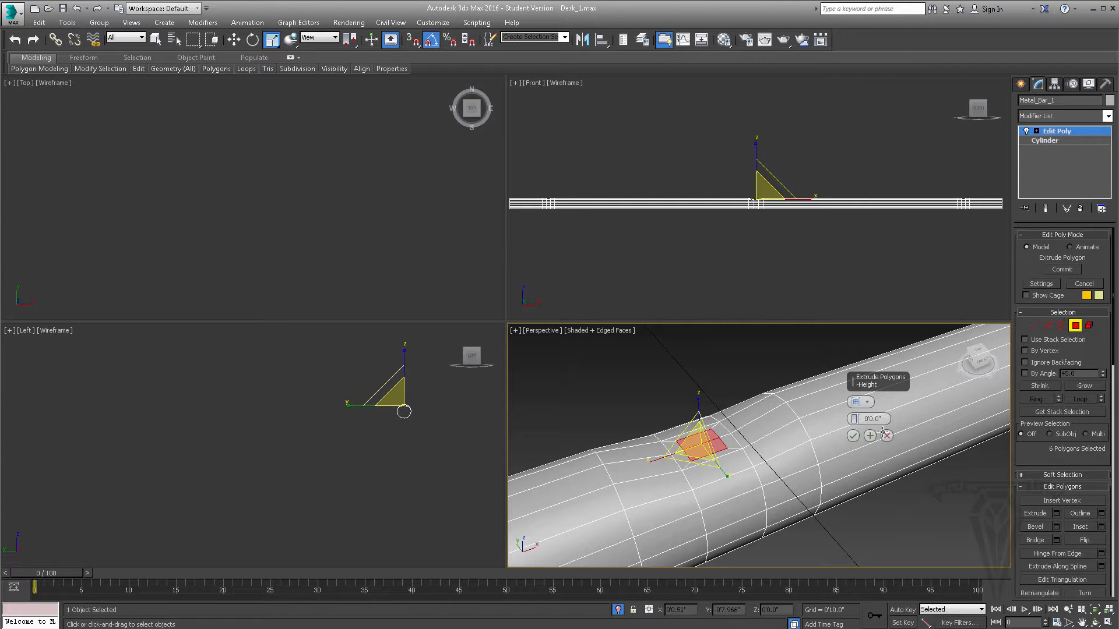
left_click_drag(856, 421, 855, 420)
left_click(853, 436)
scroll(750, 426, "down", 3)
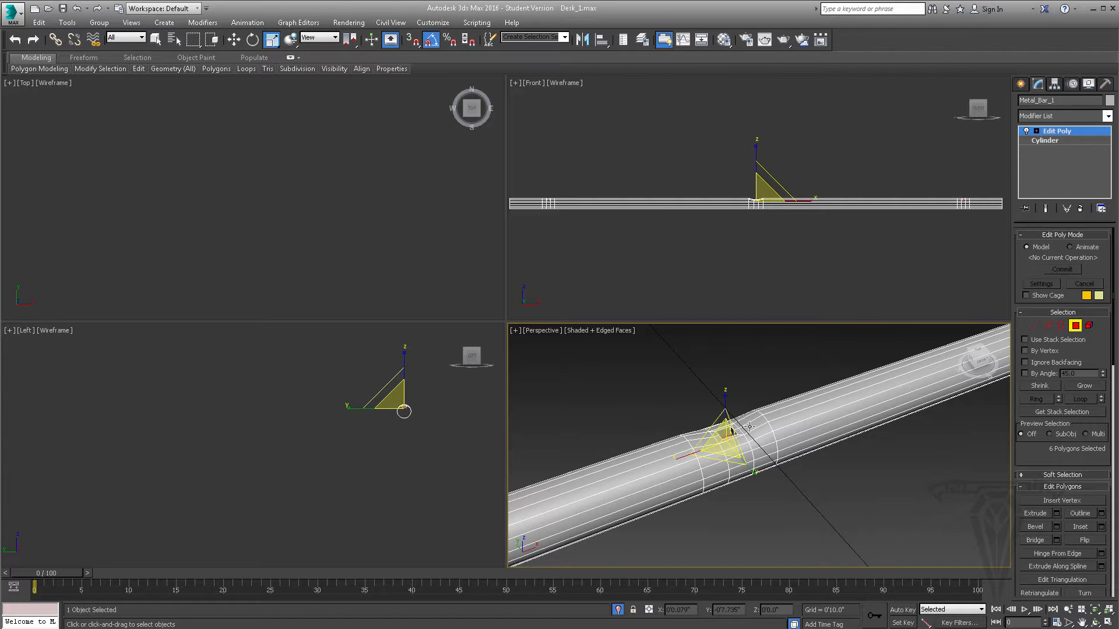
scroll(749, 428, "down", 4)
middle_click_drag(749, 427, 984, 360)
scroll(985, 360, "up", 1)
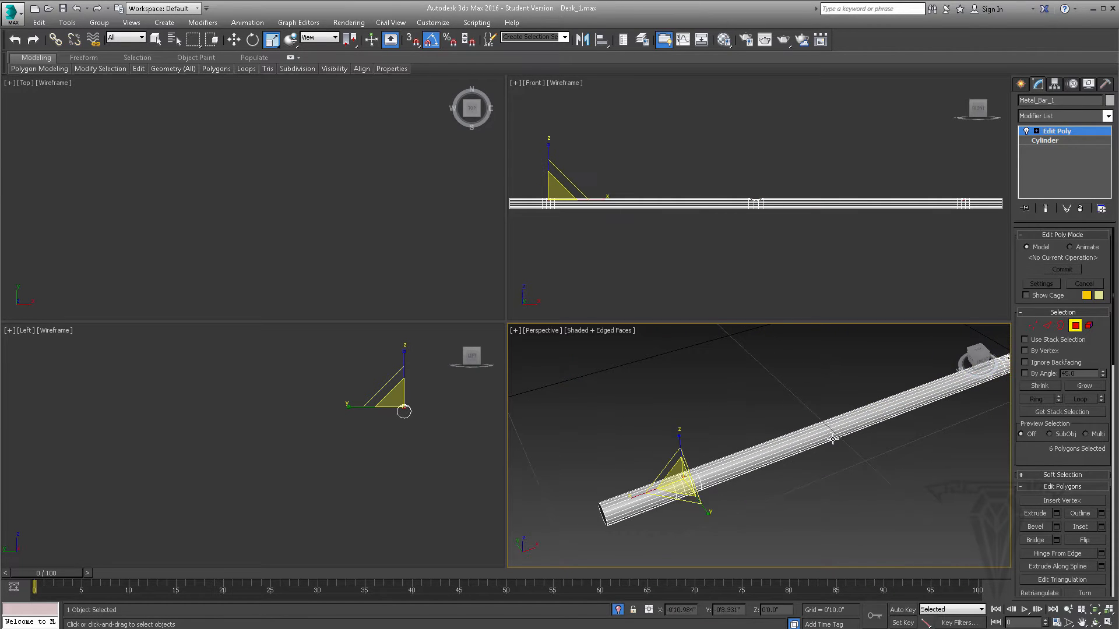
middle_click_drag(833, 439, 642, 457)
middle_click_drag(807, 416, 849, 401)
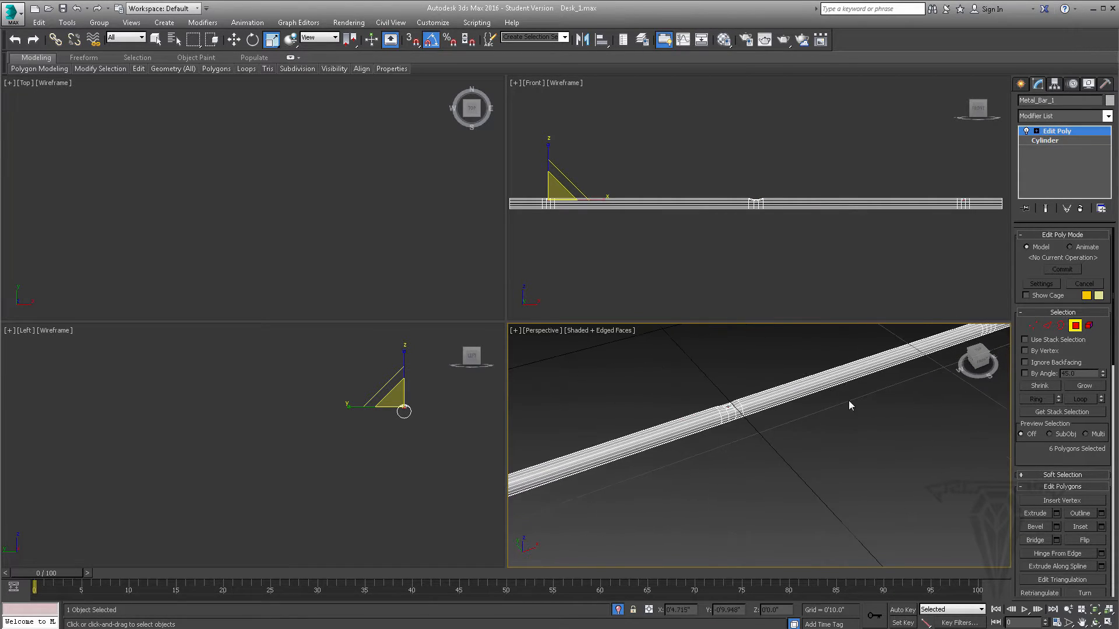
- Leave polygon editing, end the bar's isolation and inspect the bar beneath the desk top
left_click(1076, 327)
middle_click_drag(706, 444, 779, 434)
right_click(780, 434)
left_click(802, 342)
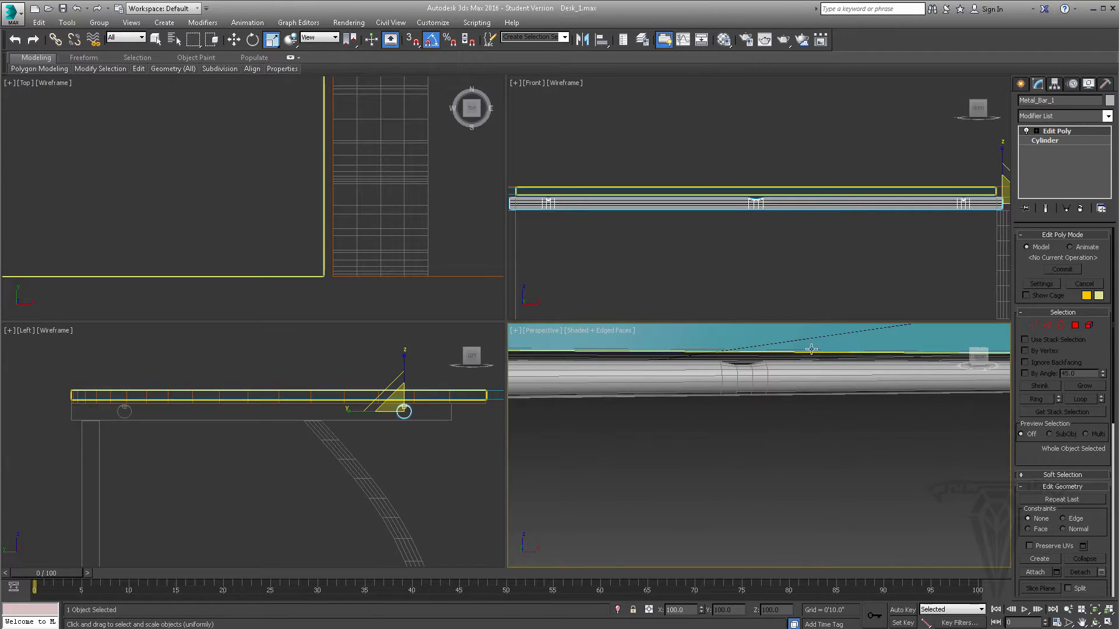
scroll(761, 427, "down", 5)
middle_click_drag(787, 459, 734, 473, "alt")
scroll(733, 473, "up", 5)
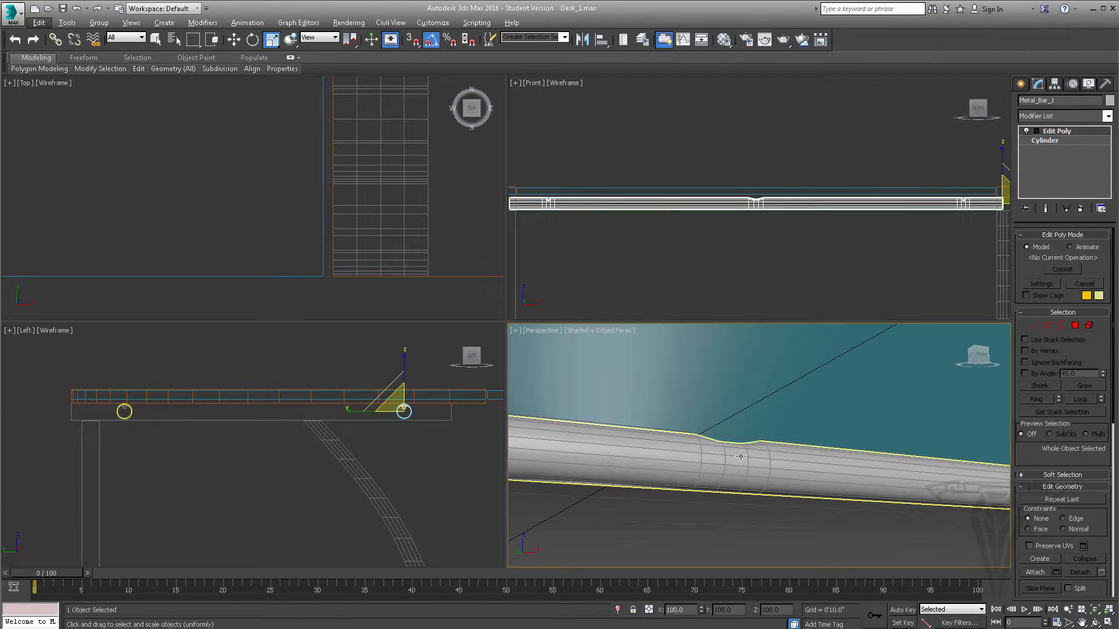
scroll(741, 456, "down", 6)
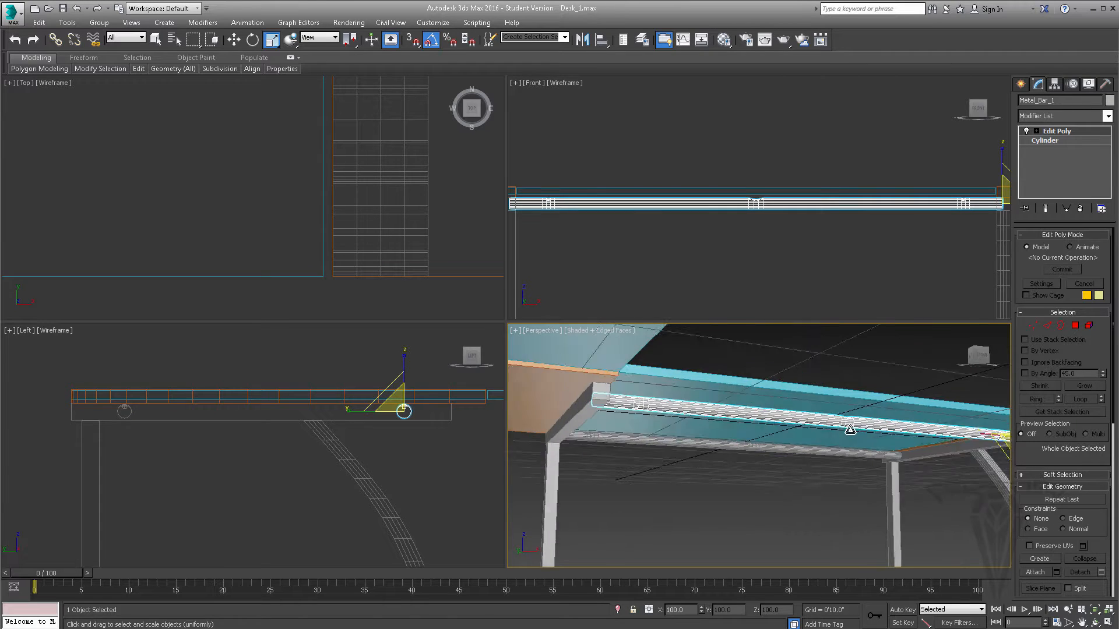
mouse_move(850, 429)
middle_mouse_down("alt")
mouse_move(826, 437)
mouse_move(866, 410)
mouse_move(863, 418)
middle_mouse_up("alt")
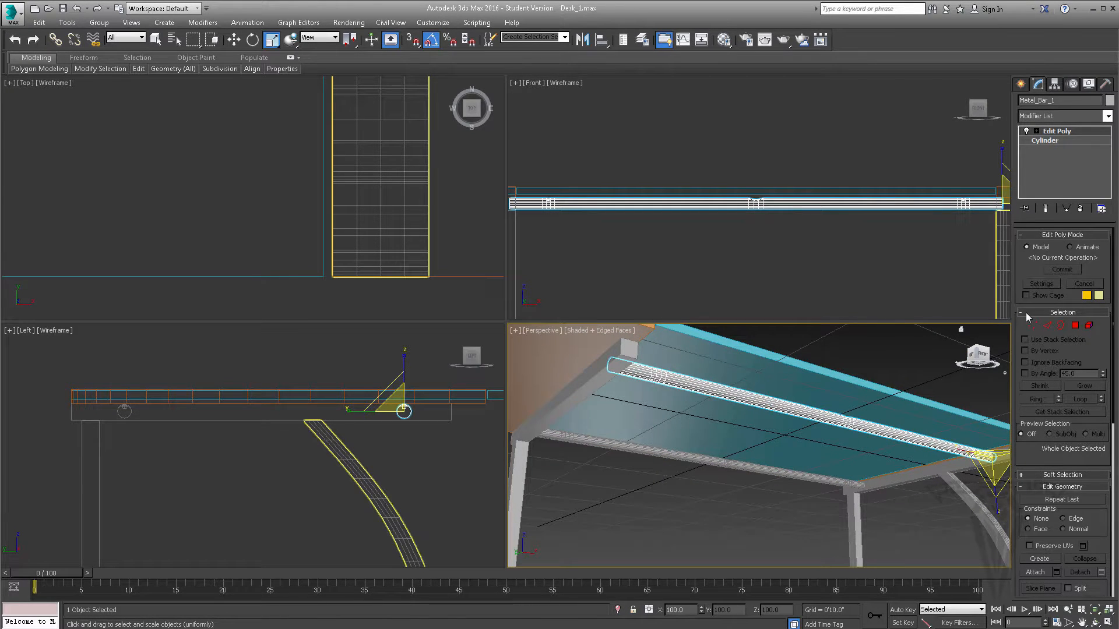
- Create a cylinder centred on the bar's right recess, with radius about 0'0.307" and height about 0'0.466"
left_click(1021, 85)
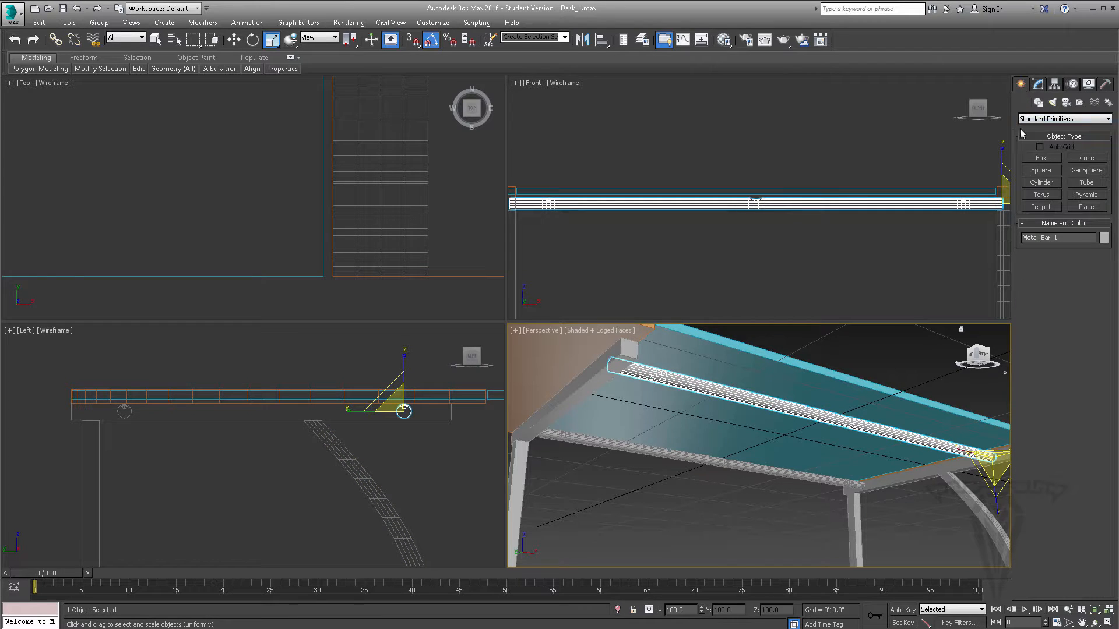
left_click(1052, 184)
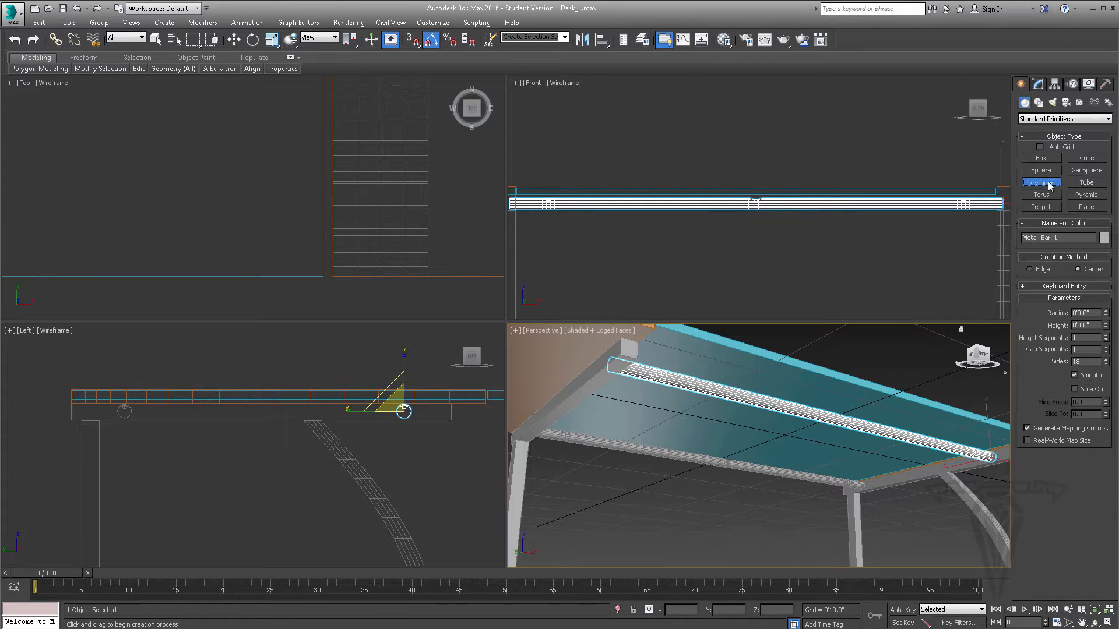
scroll(340, 171, "down", 5)
scroll(341, 176, "up", 7)
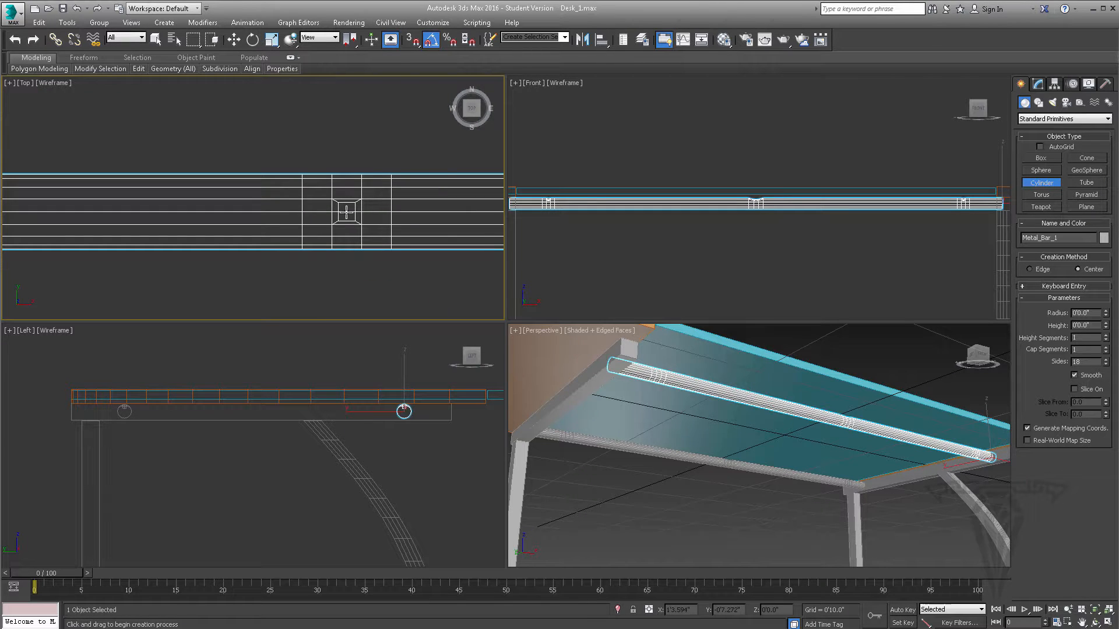
left_click_drag(346, 212, 369, 195)
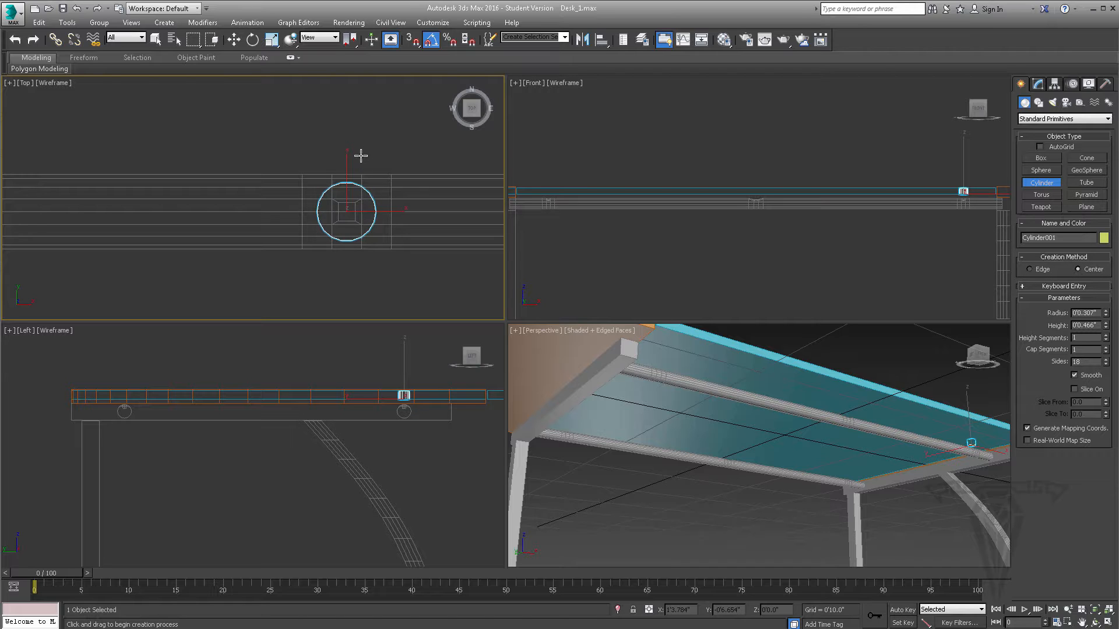
- Move the cylinder straight down to Z -0'0.527" so it sits in the bar's recess below the glass top
left_click(235, 39)
middle_click_drag(857, 453, 825, 469, "alt")
scroll(868, 446, "up", 10)
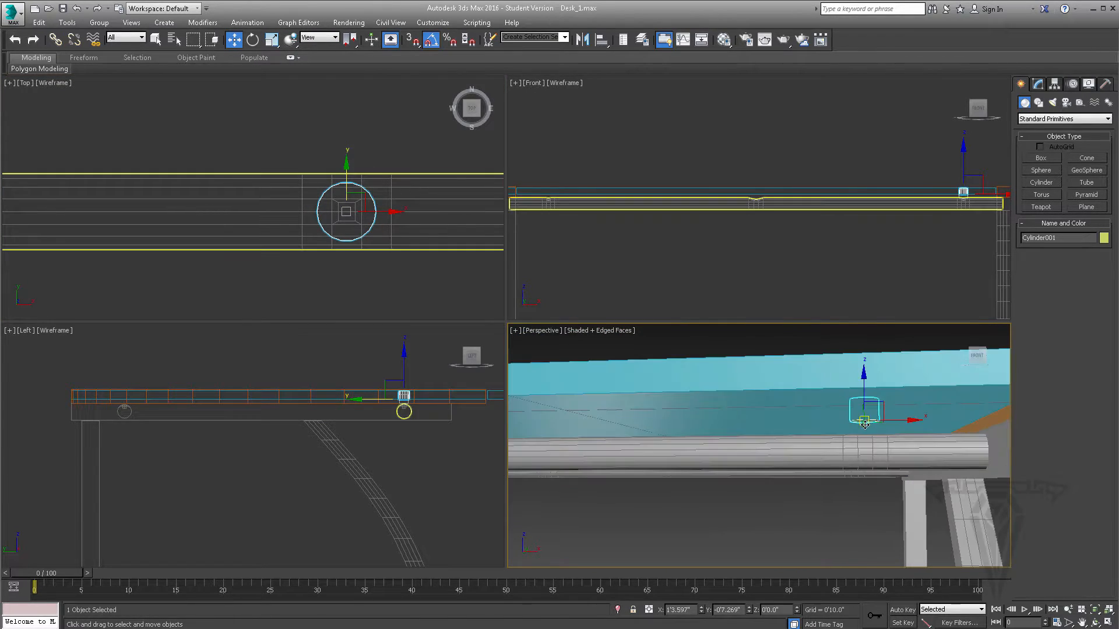
scroll(801, 429, "up", 4)
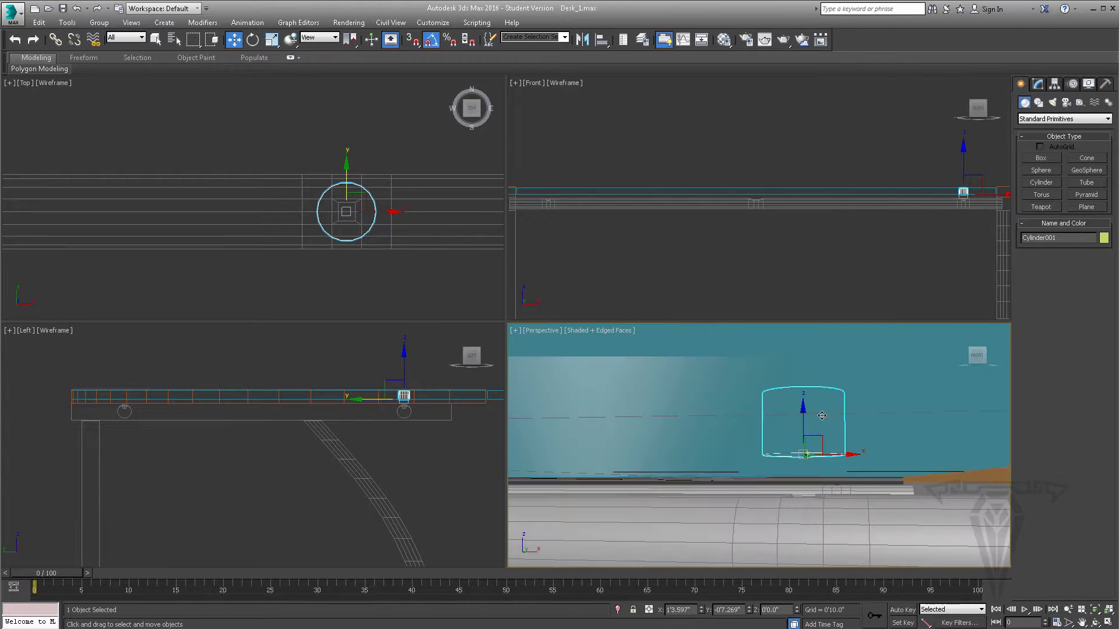
middle_click_drag(802, 430, 799, 412, "alt")
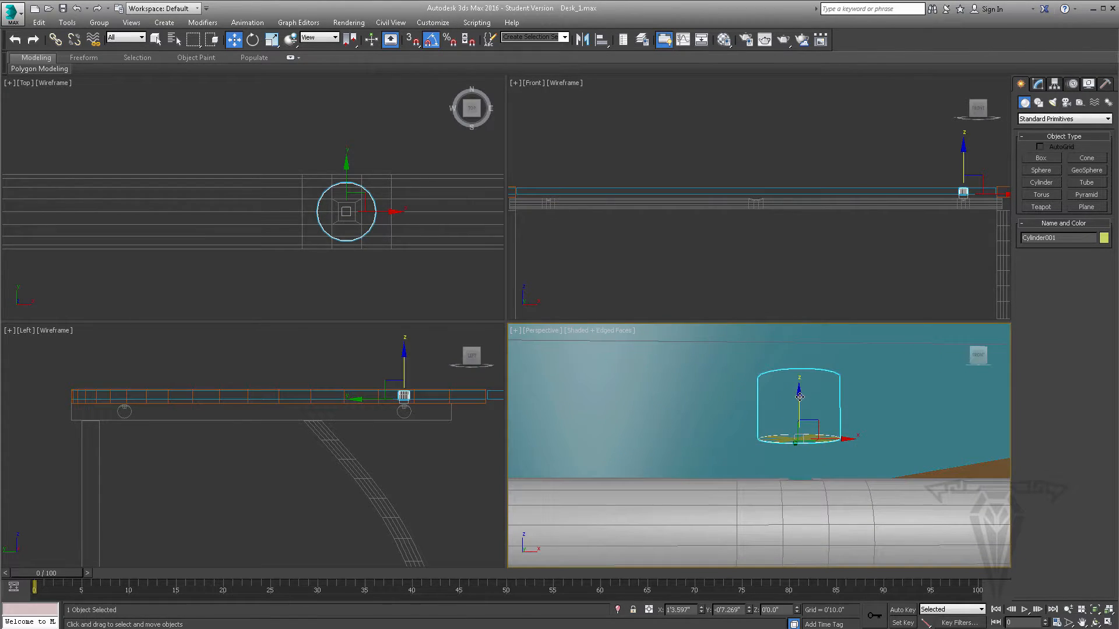
left_click_drag(800, 410, 771, 479)
middle_click_drag(771, 479, 785, 485, "alt")
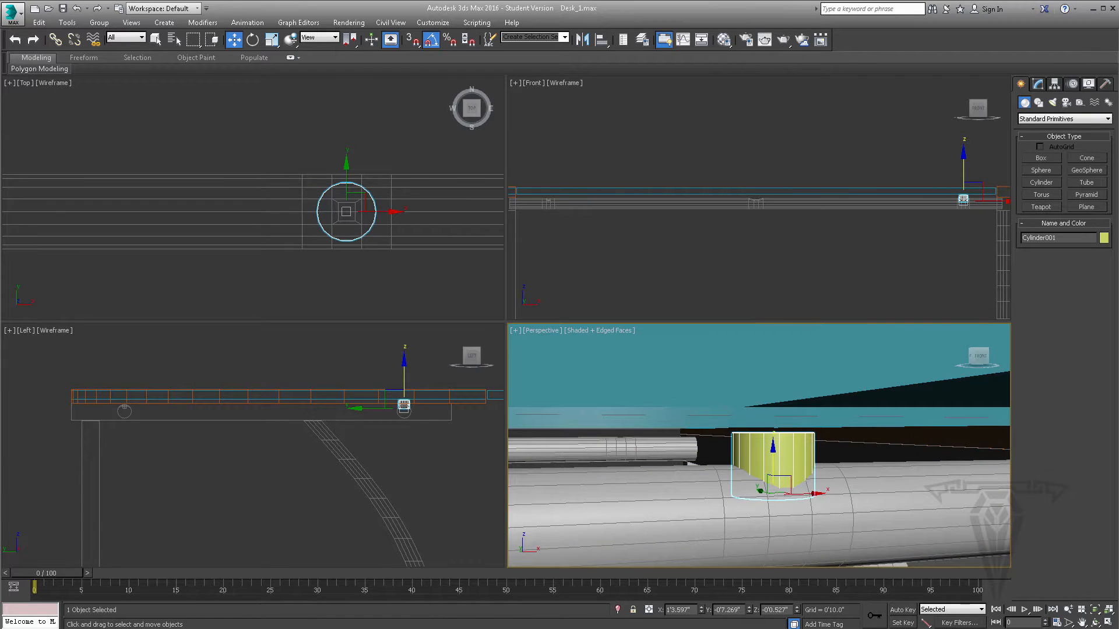
- Check the desk's reference photo, set the cylinder's radius to 0'0.347" and lower it slightly to Z -0'0.539"
left_click(333, 628)
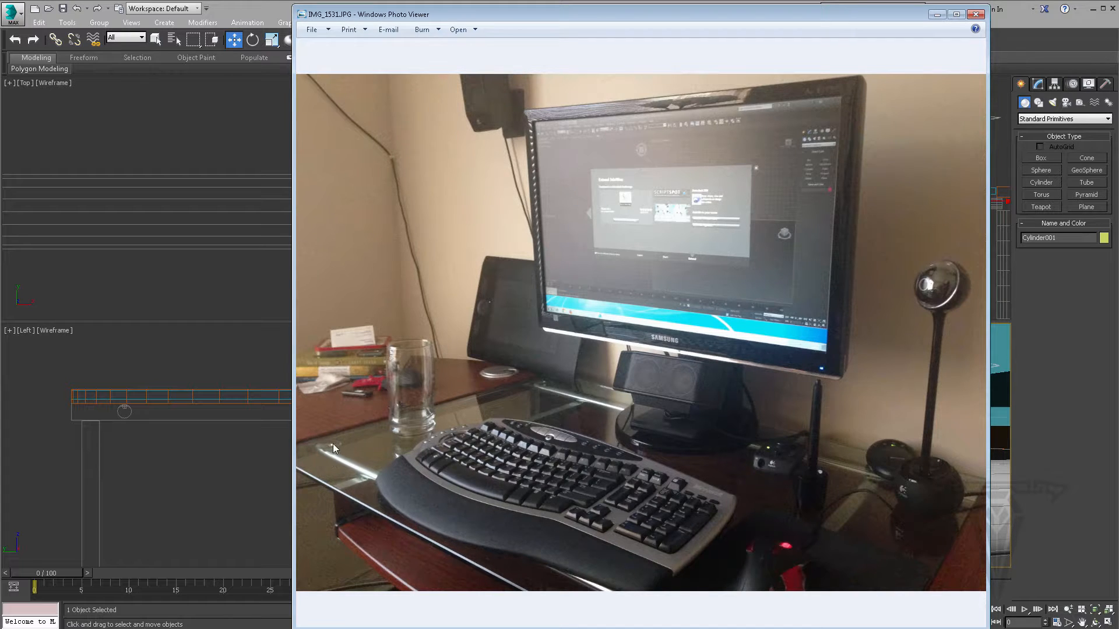
left_click(936, 14)
left_click(1037, 83)
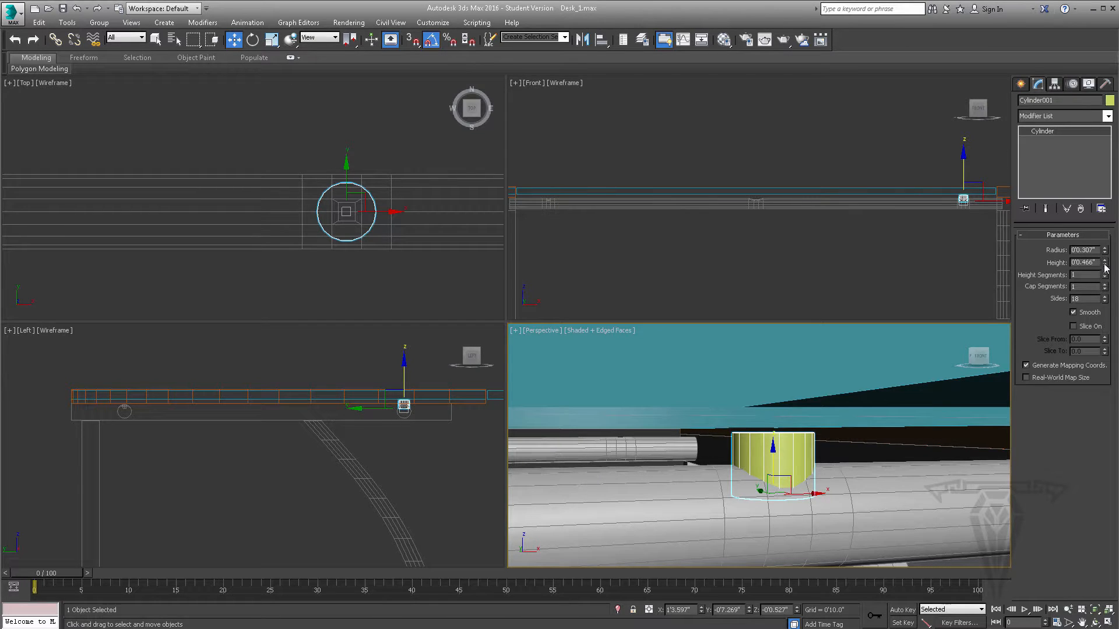
left_click_drag(1106, 251, 1105, 237)
middle_click_drag(810, 428, 756, 461, "alt")
middle_click_drag(990, 214, 781, 265)
scroll(769, 262, "up", 8)
middle_click_drag(659, 196, 733, 225)
scroll(733, 226, "up", 2)
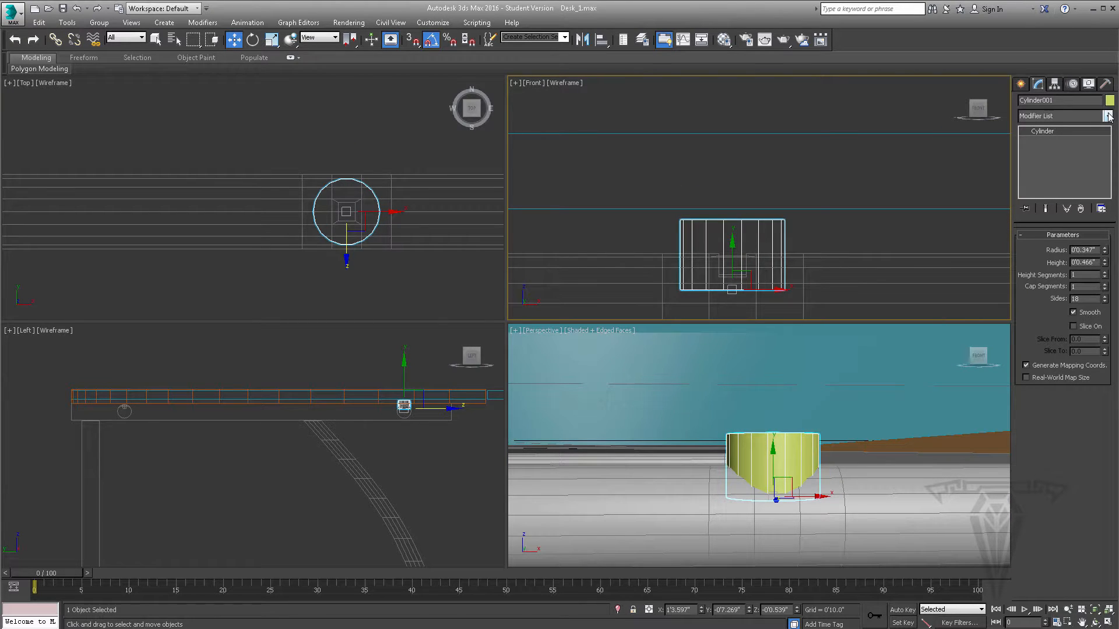
- Set the cylinder's height to 0'0.446" and its sides to 60
left_click(1105, 262)
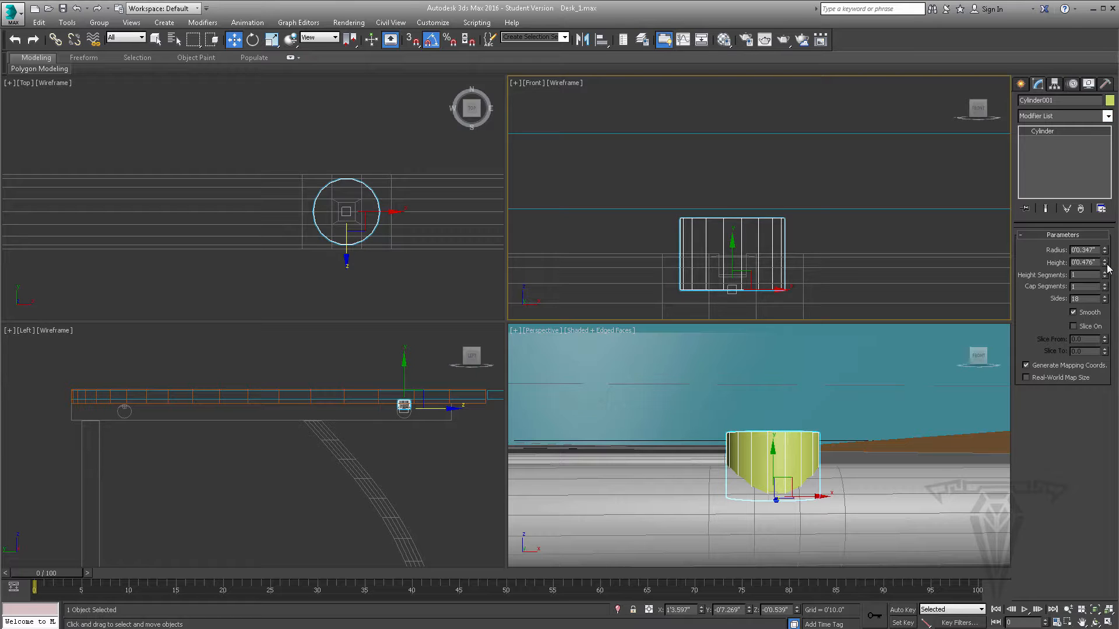
left_click_drag(1105, 266, 1105, 266)
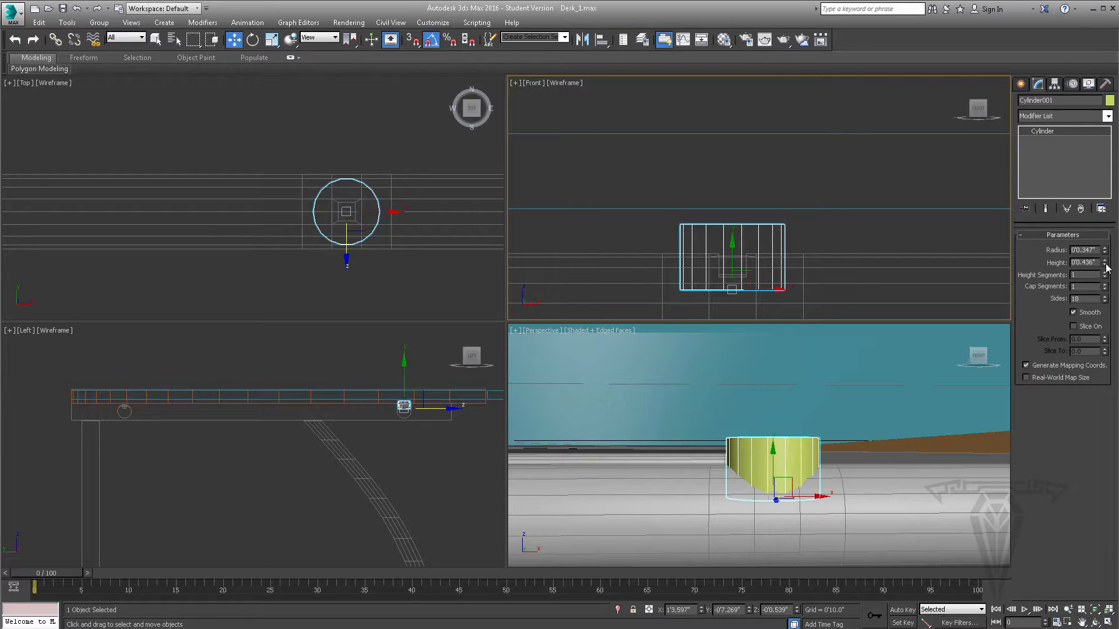
left_click(1105, 262)
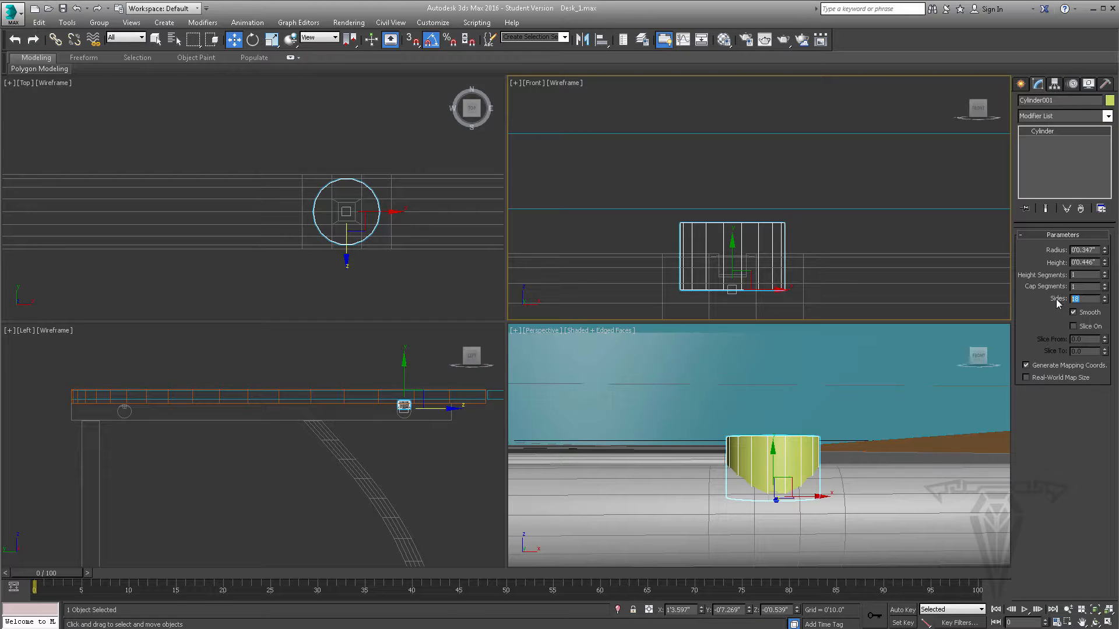
type("60")
key("Return")
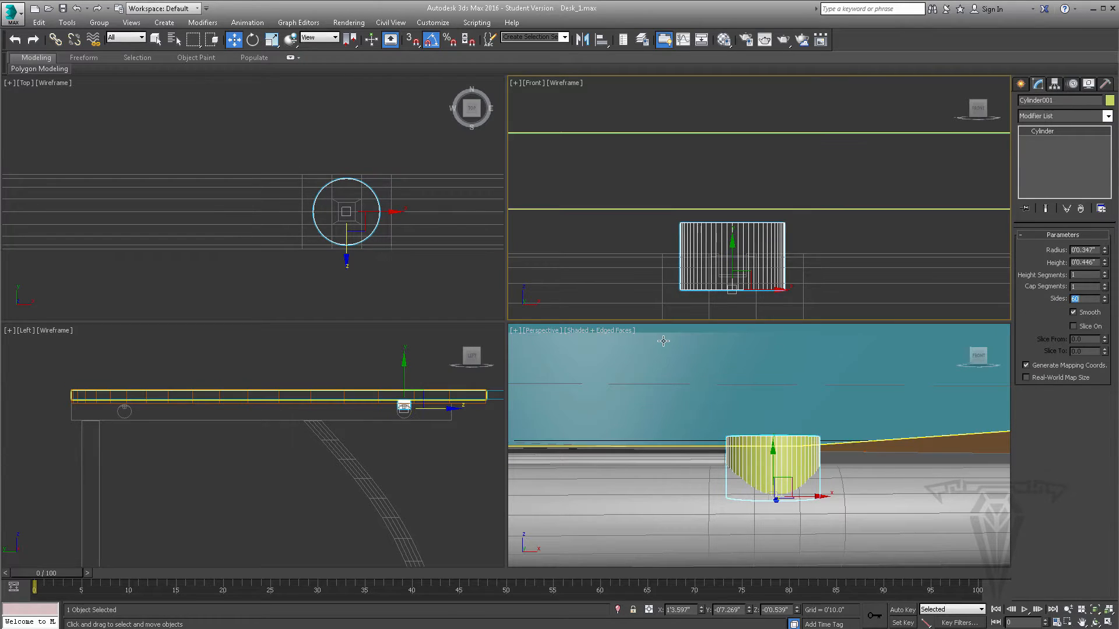
- Add an Edit Poly modifier to the cylinder
left_click(1108, 116)
scroll(1110, 257, "down", 10)
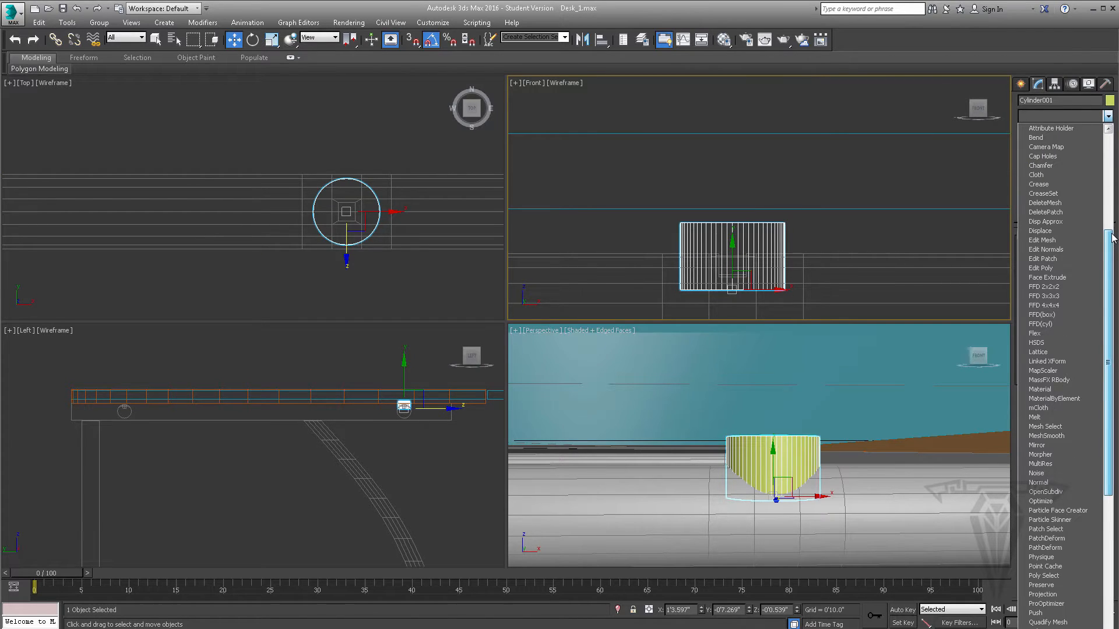
scroll(1078, 360, "up", 6)
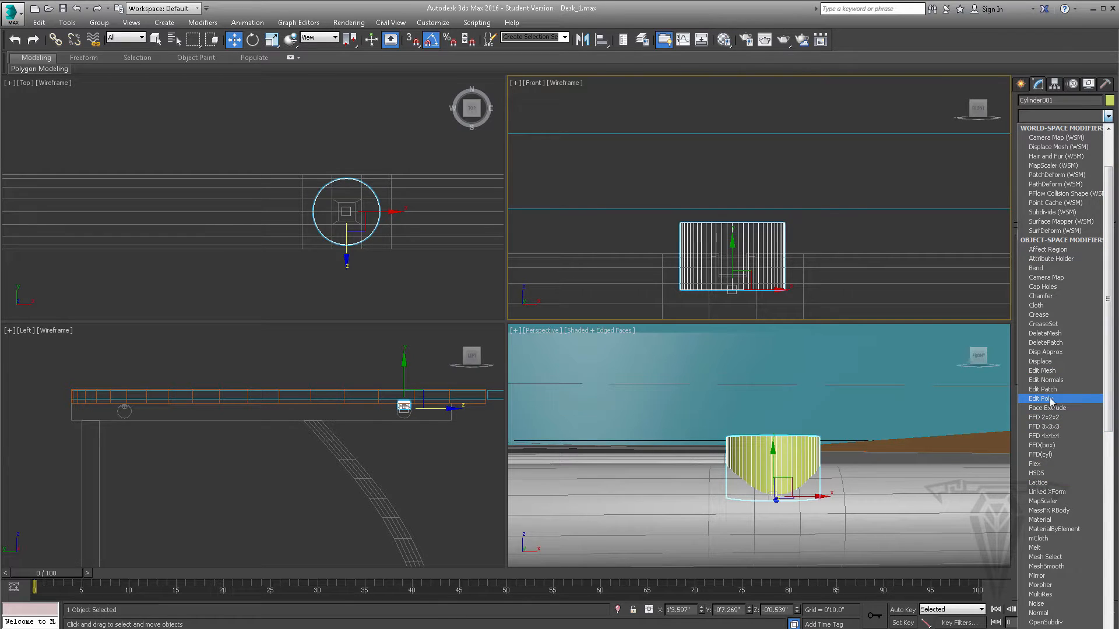
left_click(1049, 398)
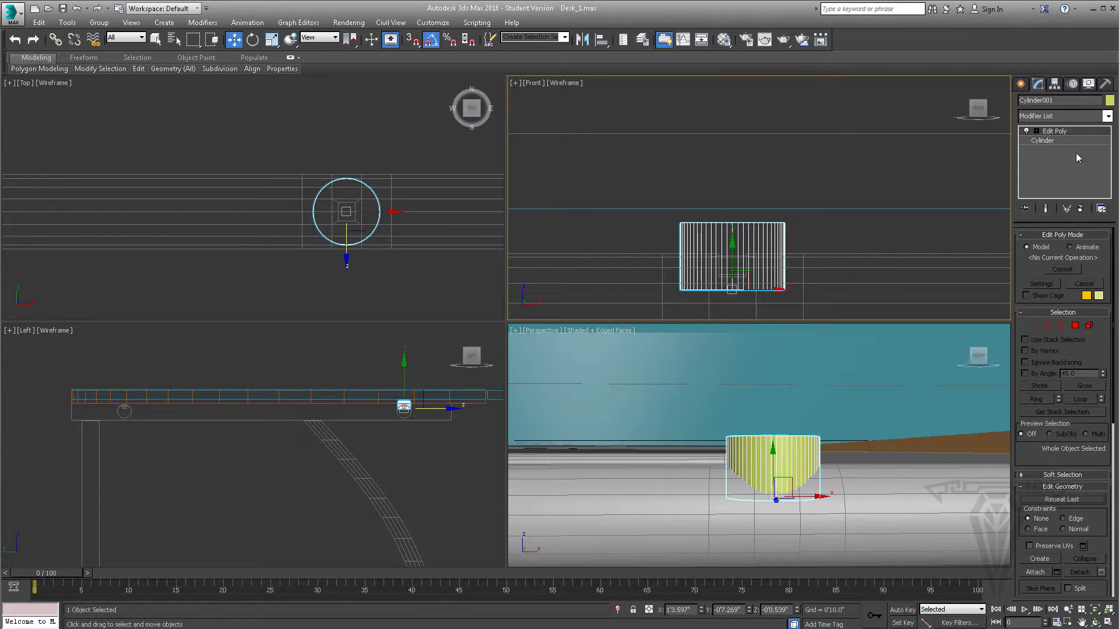
- Select only the cylinder's top cap polygon and extrude it upward by 0'0.093"
left_click(1076, 327)
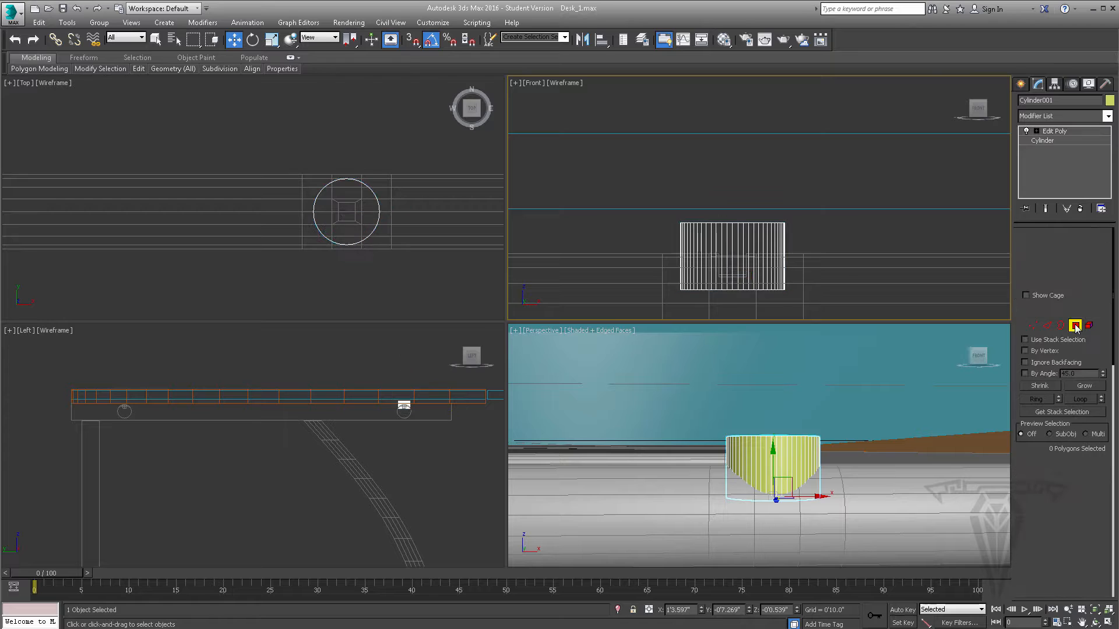
left_click_drag(647, 191, 827, 244)
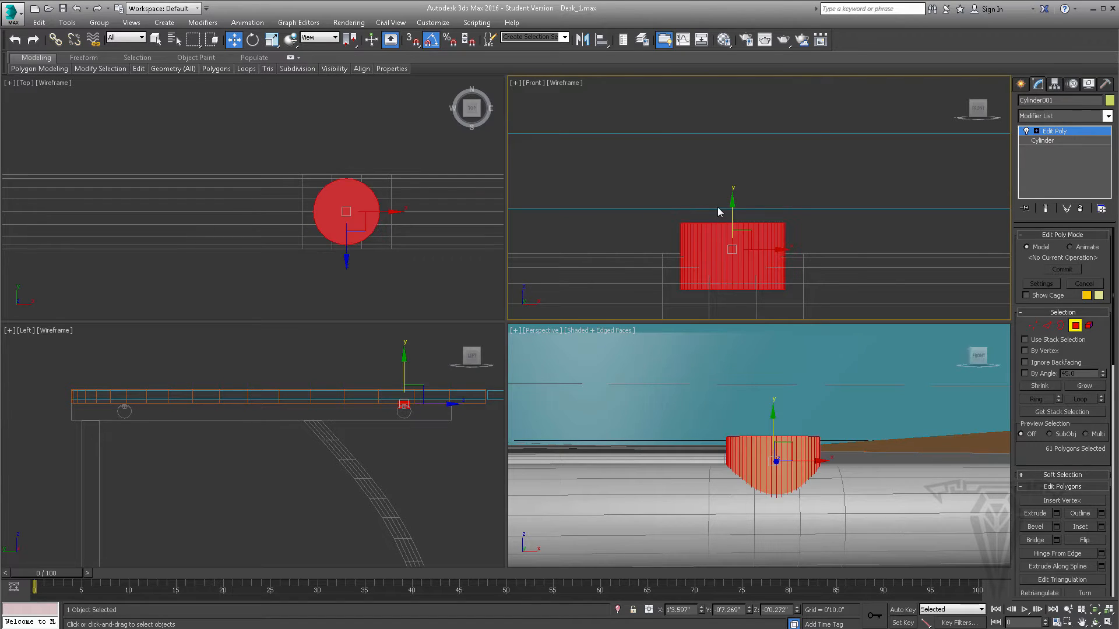
left_click_drag(639, 178, 853, 248)
left_click_drag(859, 321, 801, 288)
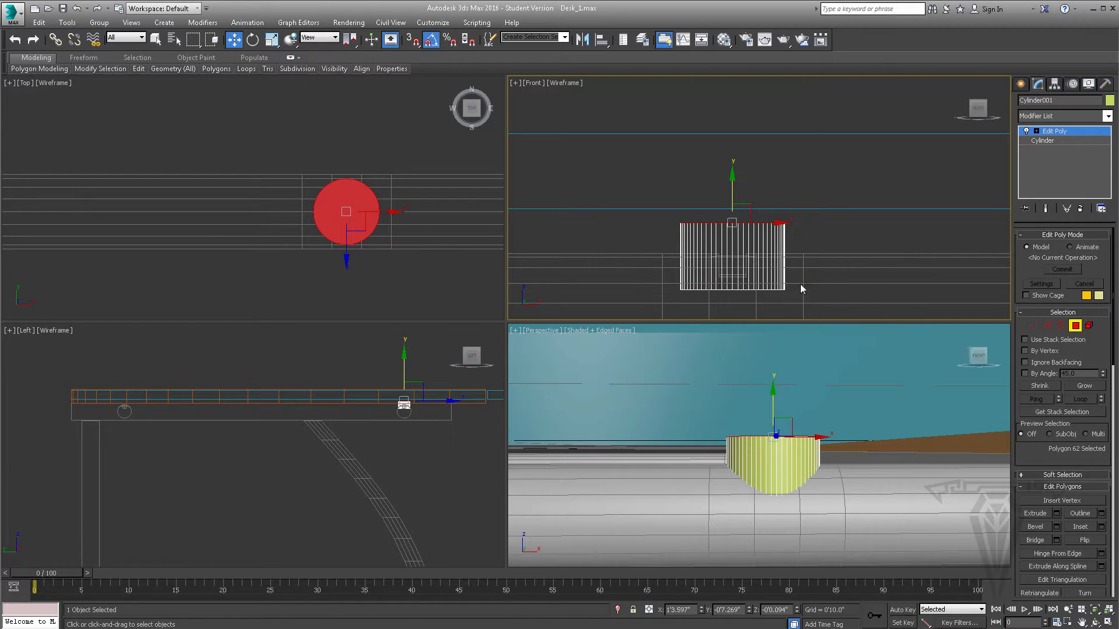
scroll(735, 264, "up", 2)
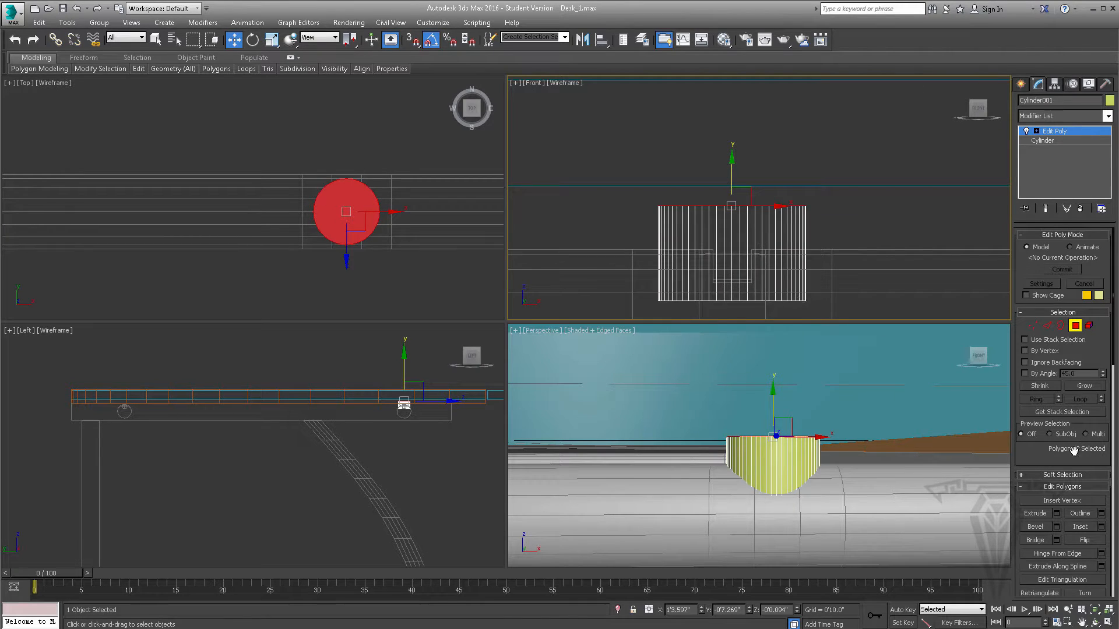
left_click(1055, 513)
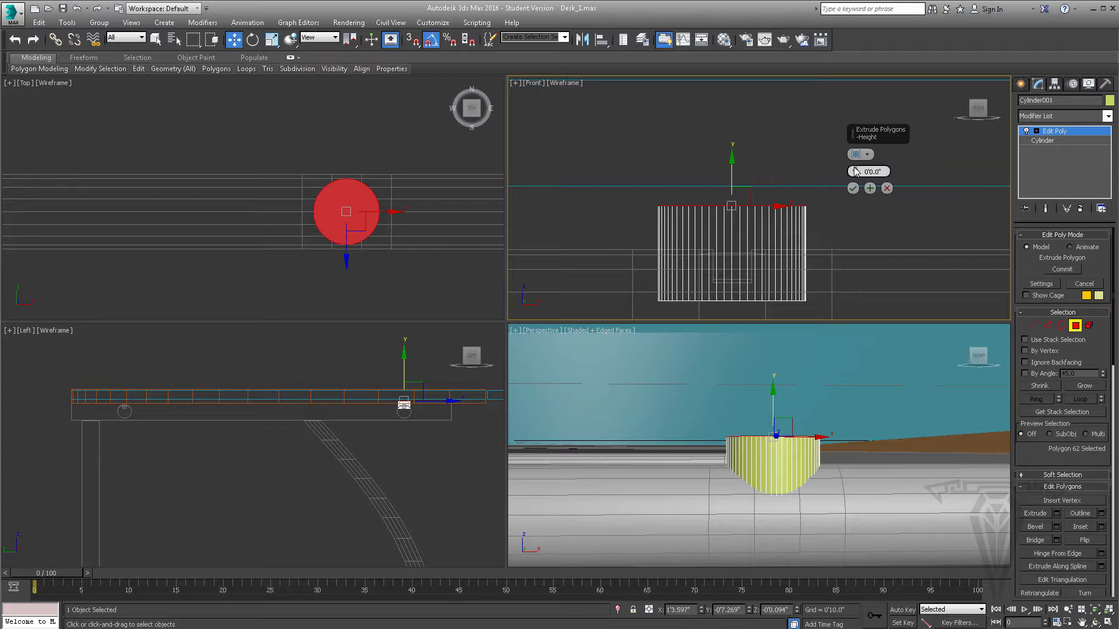
left_click_drag(856, 171, 853, 152)
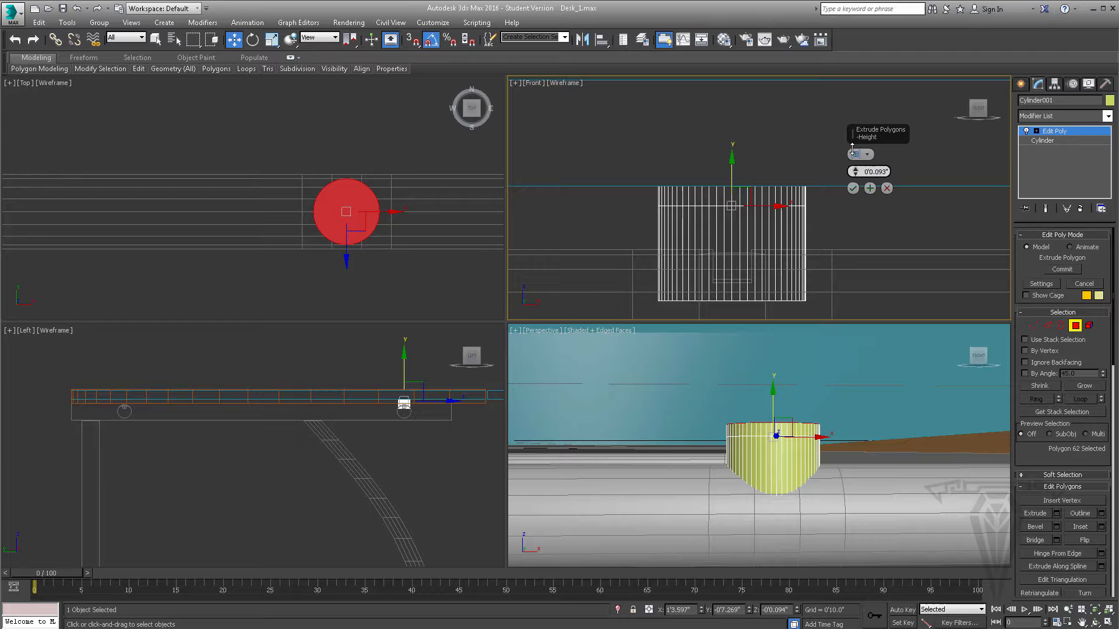
left_click(853, 189)
- Raise the extruded top polygon slightly to Z 0'0.0" so it lines up with the underside of the glass
scroll(716, 167, "up", 6)
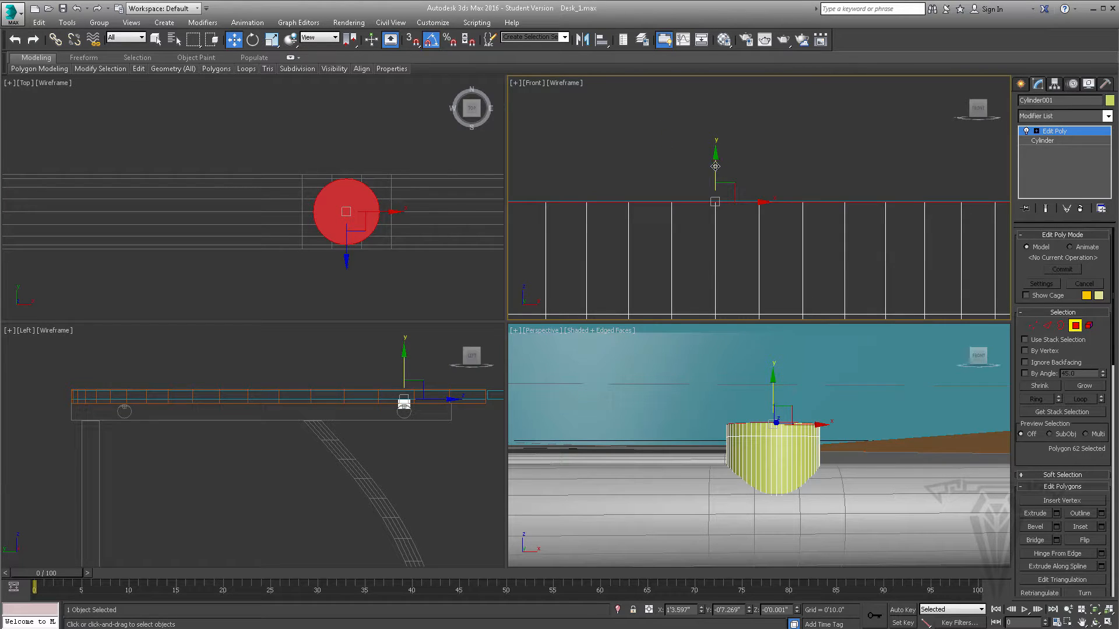
left_click_drag(715, 166, 715, 164)
scroll(715, 174, "down", 8)
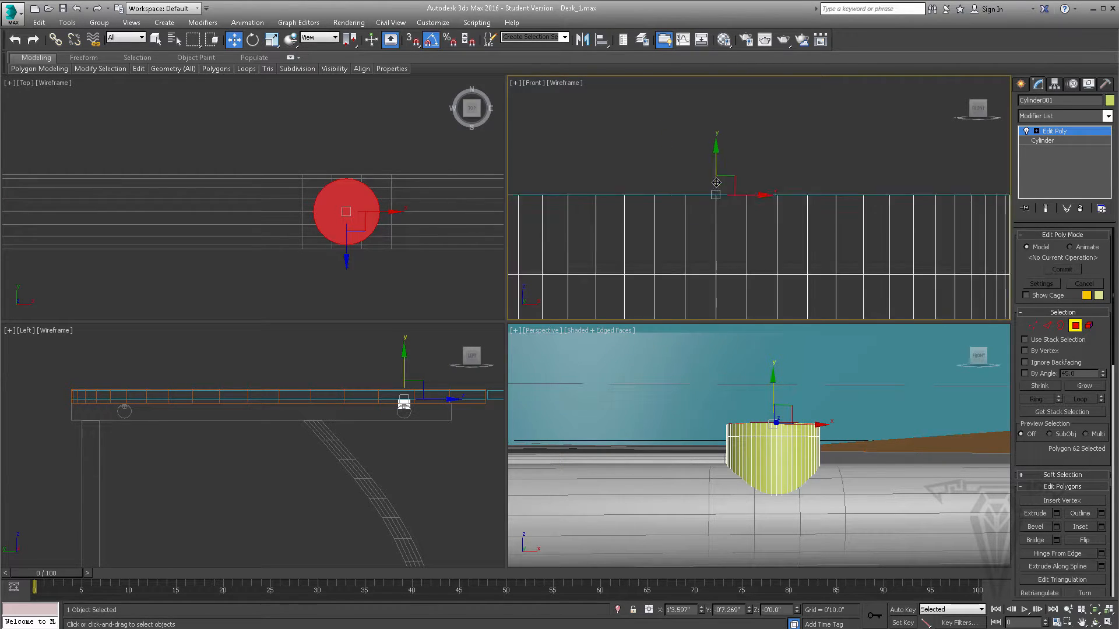
scroll(716, 175, "up", 2)
- Scale the top polygon up uniformly in the horizontal plane to more than twice the cylinder's width, forming a flared disc
left_click(271, 39)
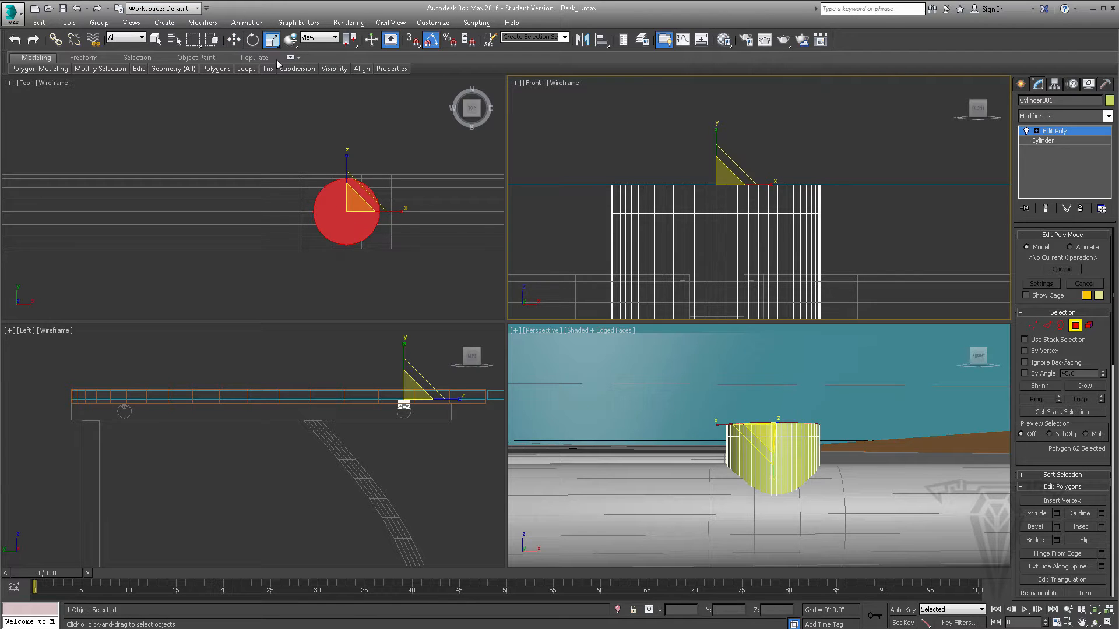
middle_click_drag(340, 204, 338, 205)
scroll(350, 209, "up", 3)
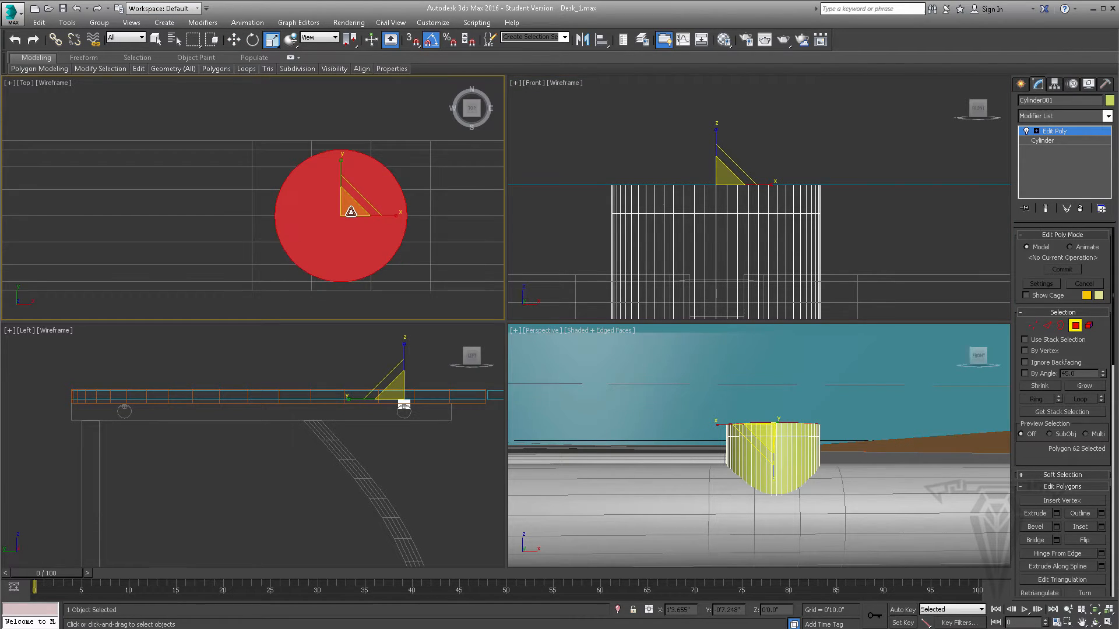
left_click_drag(342, 206, 358, 117)
scroll(766, 404, "down", 5)
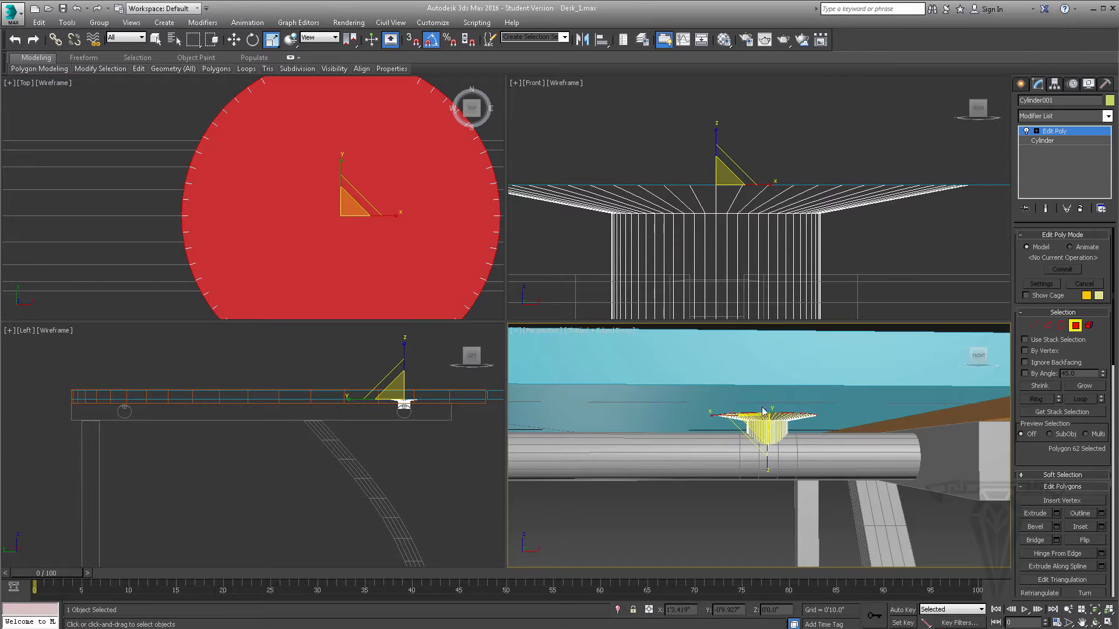
middle_click_drag(766, 404, 768, 376, "alt")
scroll(327, 229, "down", 2)
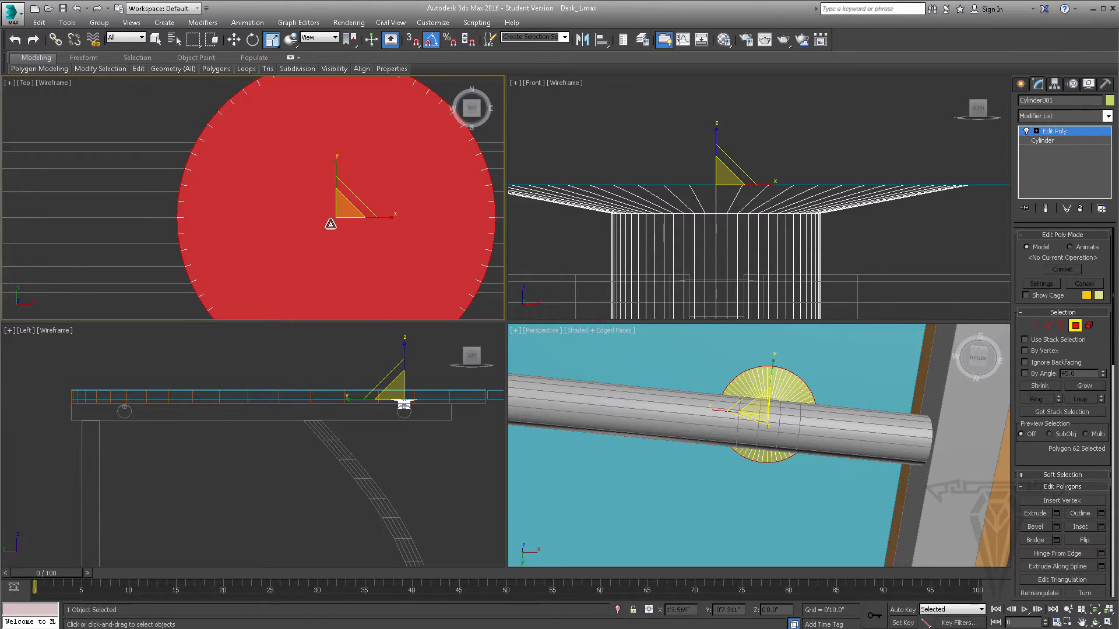
left_click_drag(336, 207, 337, 202)
- Isolate the flared support from the rest of the desk and compare its shape with the desk's reference photo
middle_click_drag(770, 406, 779, 449, "alt")
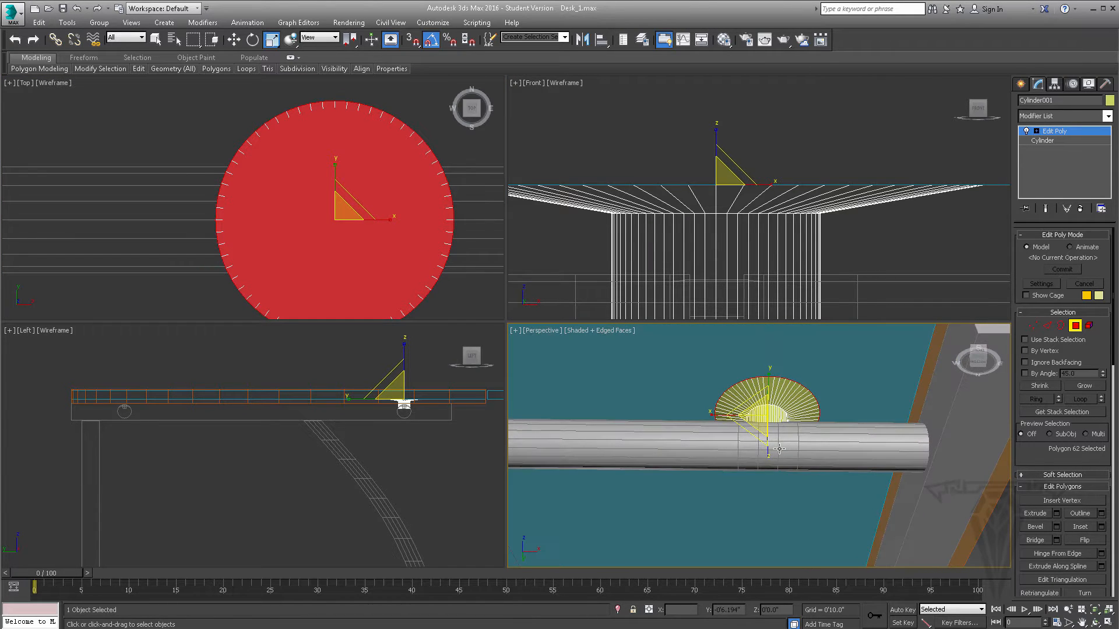
scroll(787, 395, "up", 2)
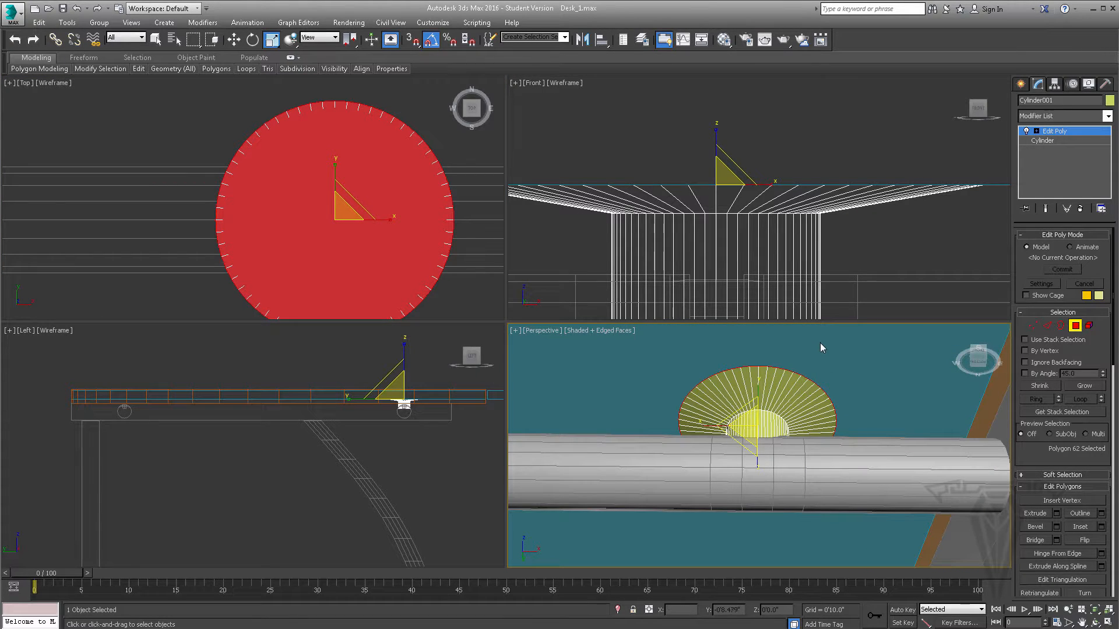
middle_click_drag(769, 407, 791, 428, "alt")
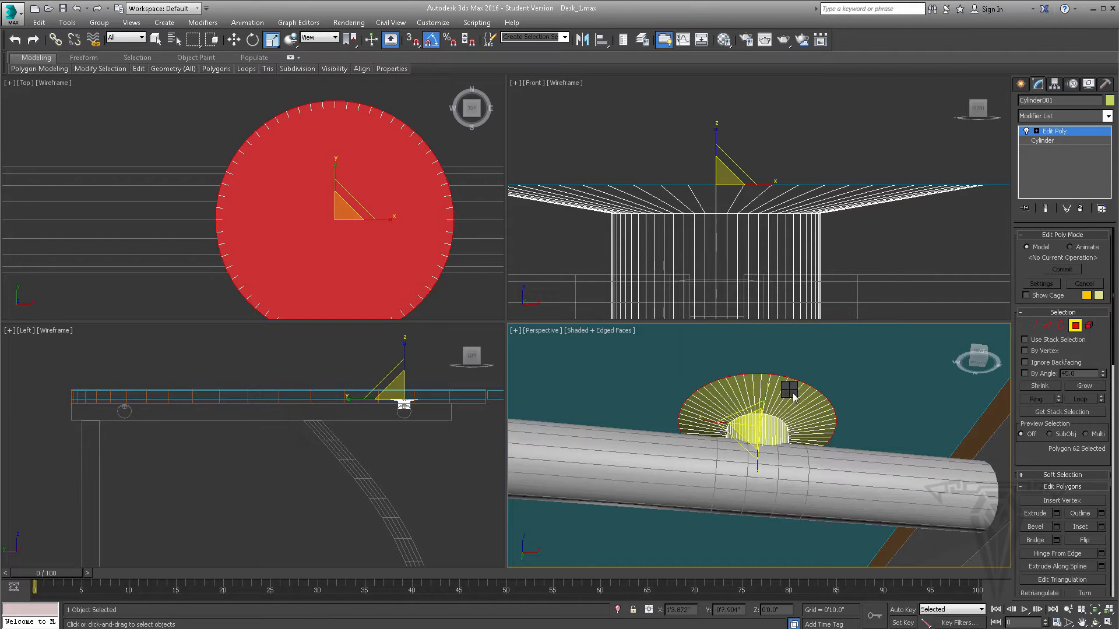
right_click(794, 396)
left_click(815, 294)
scroll(796, 423, "down", 2)
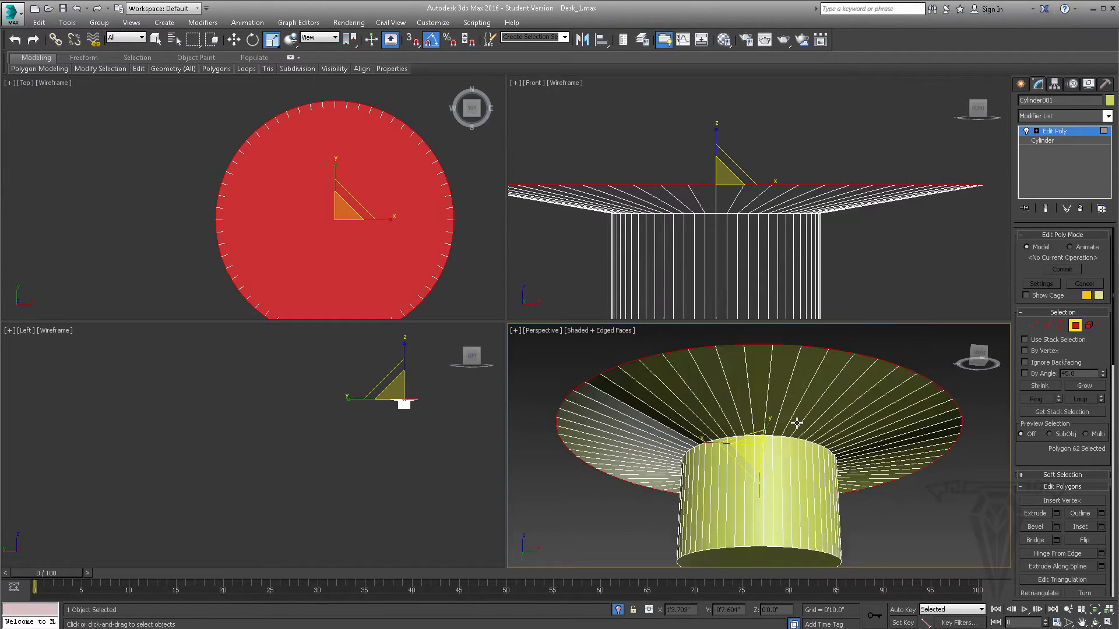
middle_click_drag(797, 424, 798, 482, "alt")
key("alt+Tab")
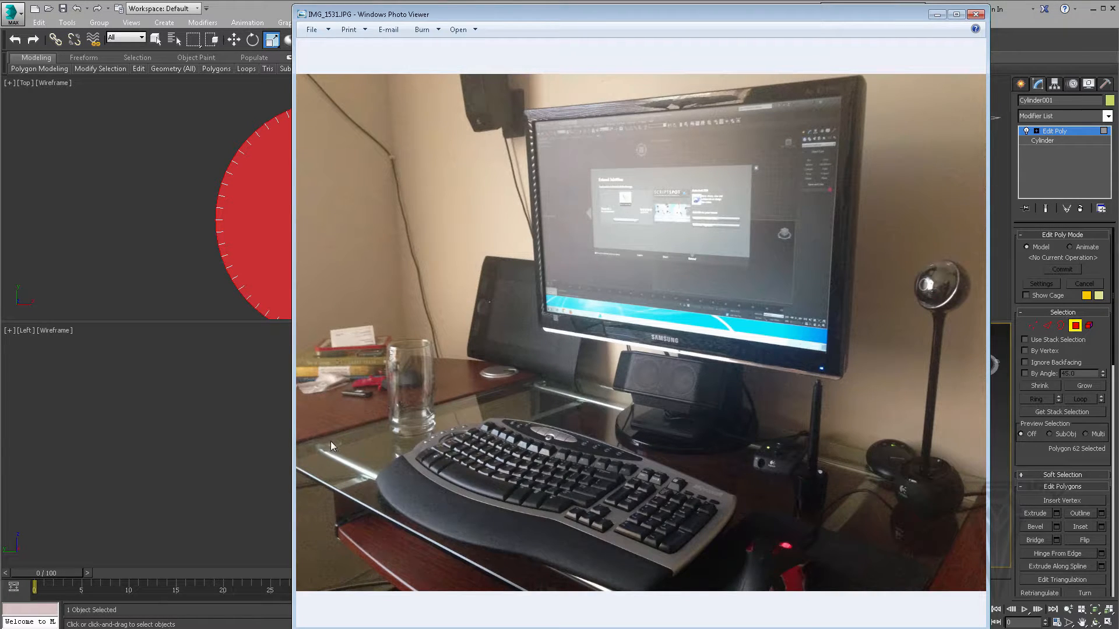
left_click(937, 15)
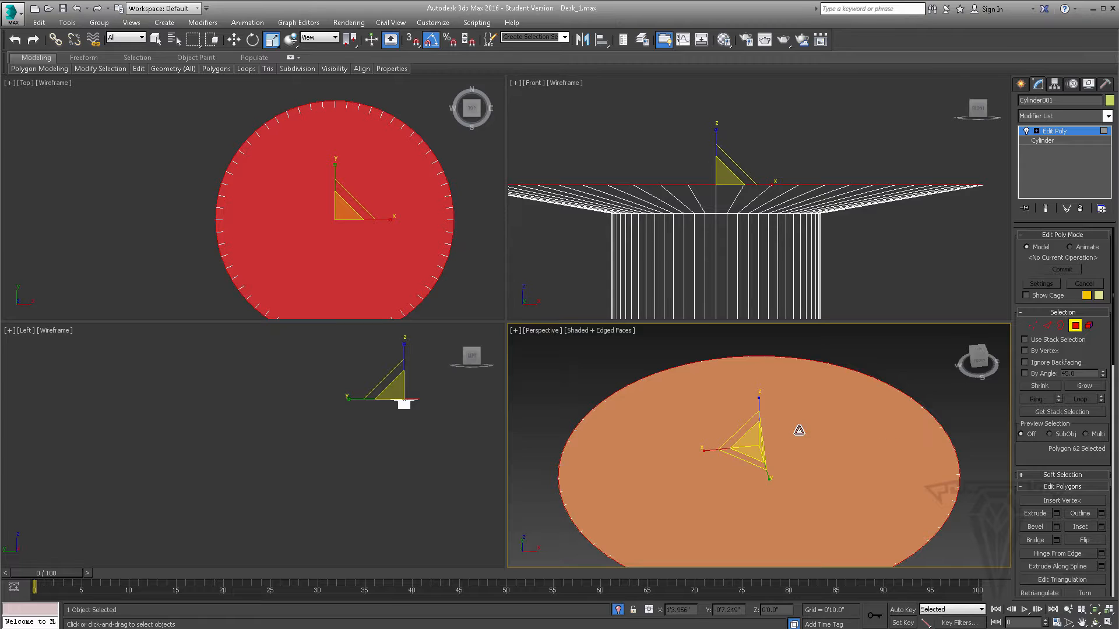
- Inset the disc's top polygon several times, starting with 0'0.02" and finishing with 0'0.25", down to a small central circle
middle_click_drag(798, 430, 830, 441, "alt")
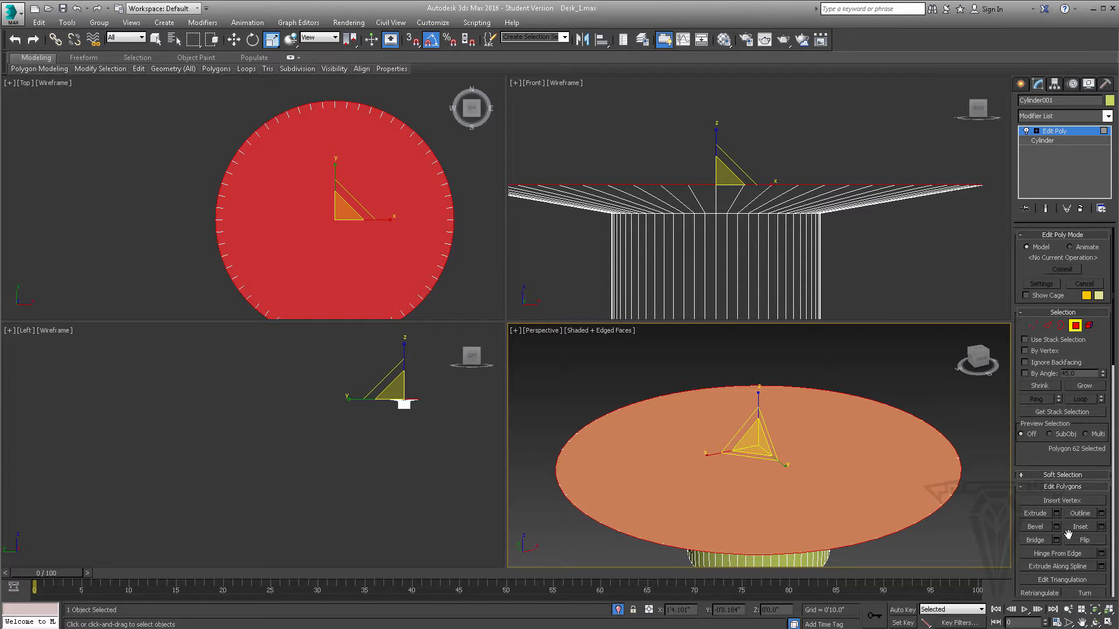
left_click(1100, 527)
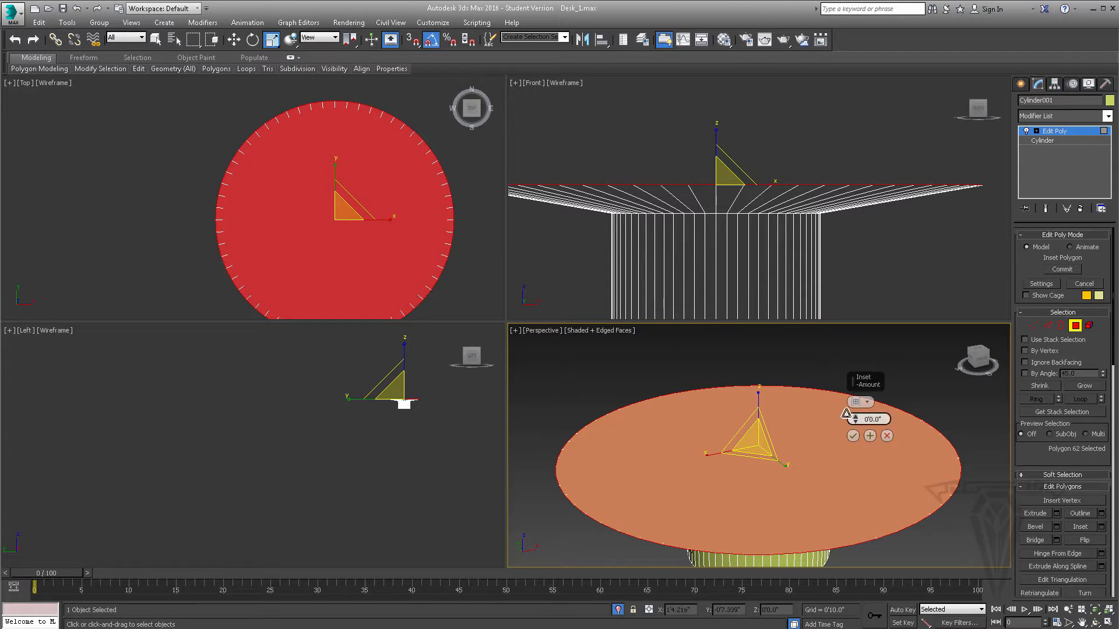
left_click_drag(856, 416, 856, 415)
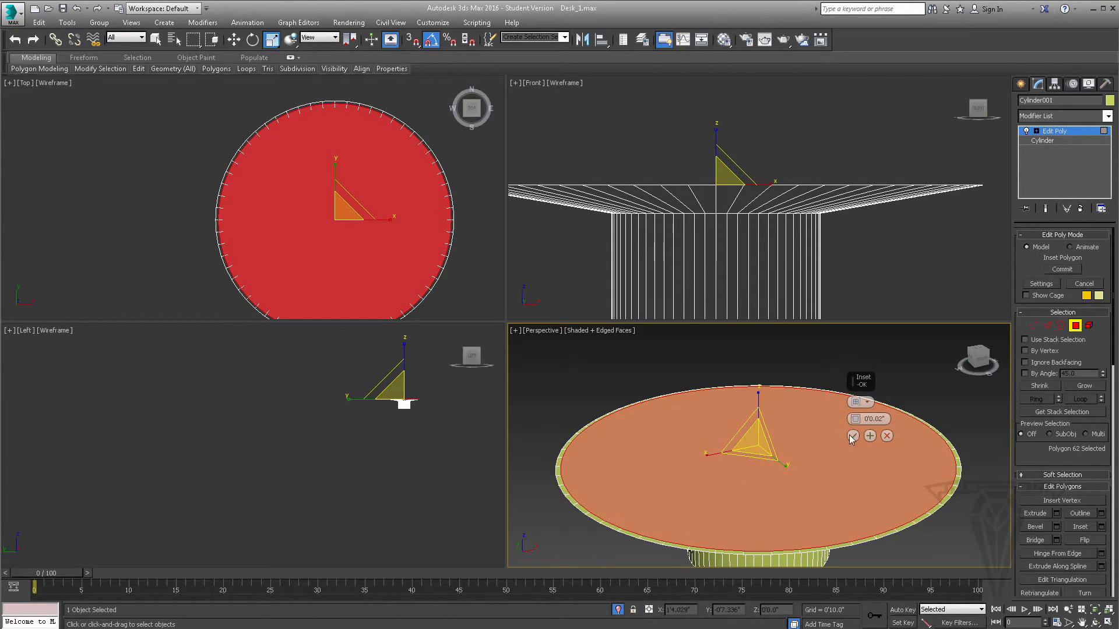
left_click(869, 436)
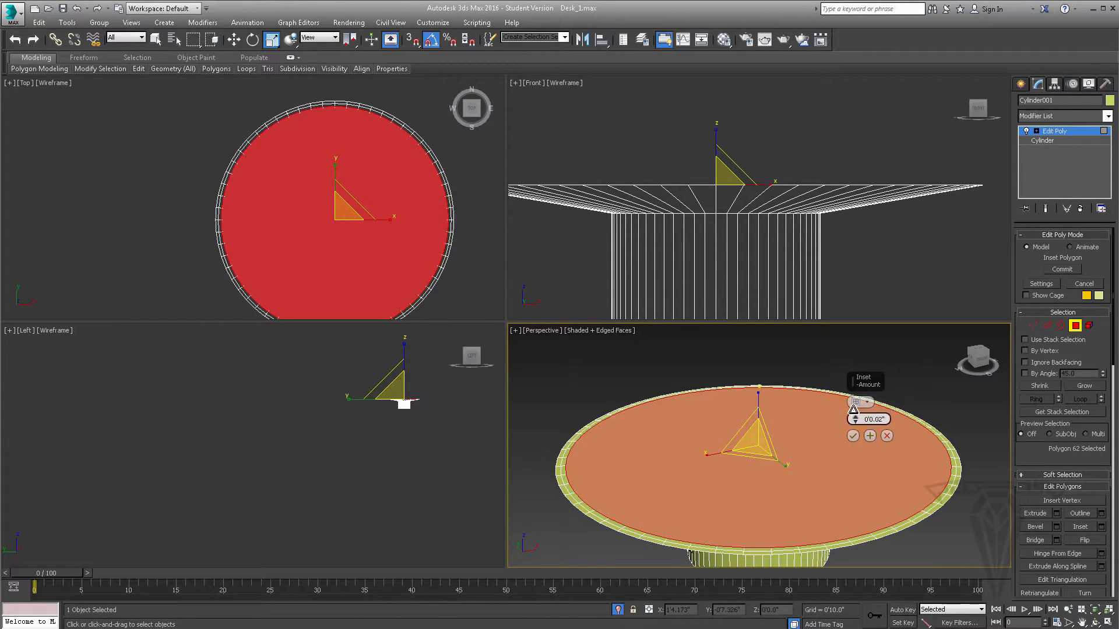
left_click_drag(860, 419, 855, 418)
left_click(869, 436)
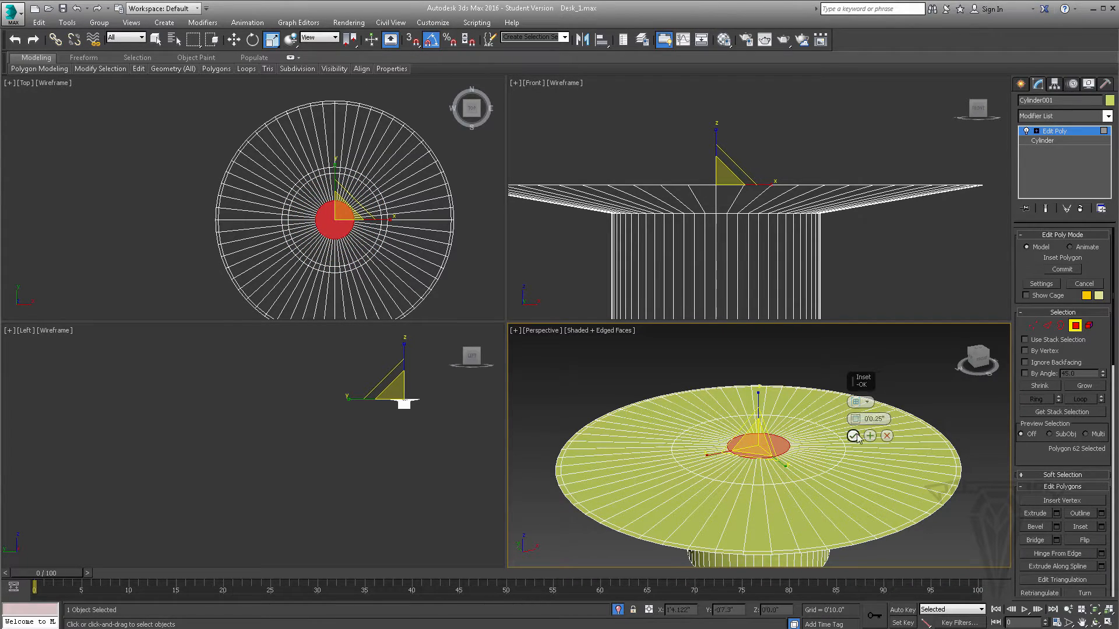
left_click(852, 436)
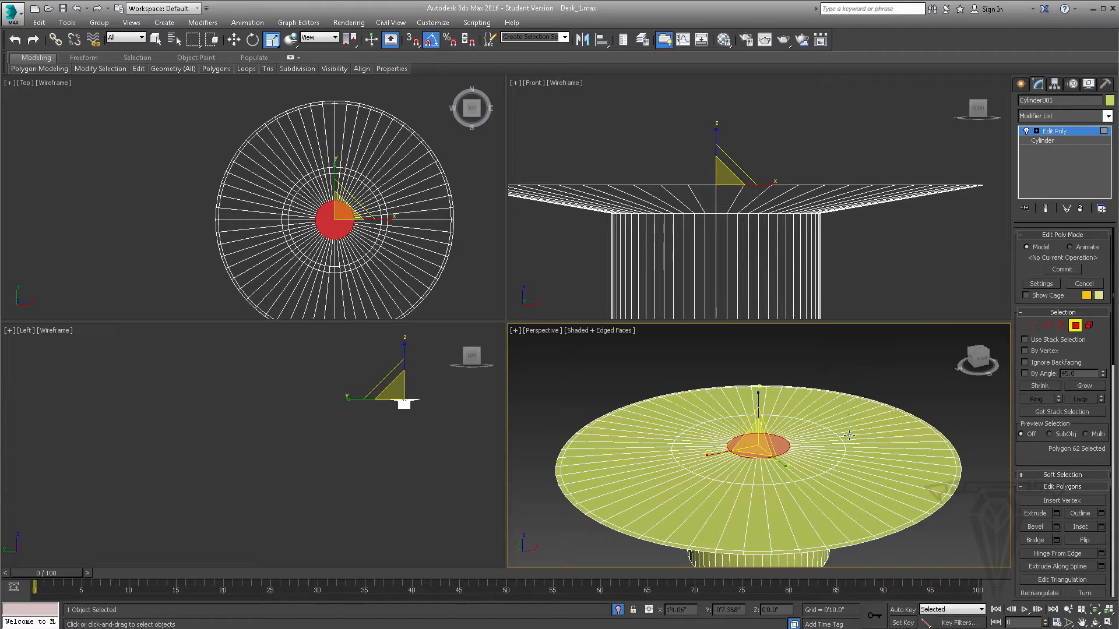
- Move the small central polygon down by about 0'0.058" to sink the middle of the disc
left_click(236, 43)
middle_click_drag(767, 459, 766, 443, "alt")
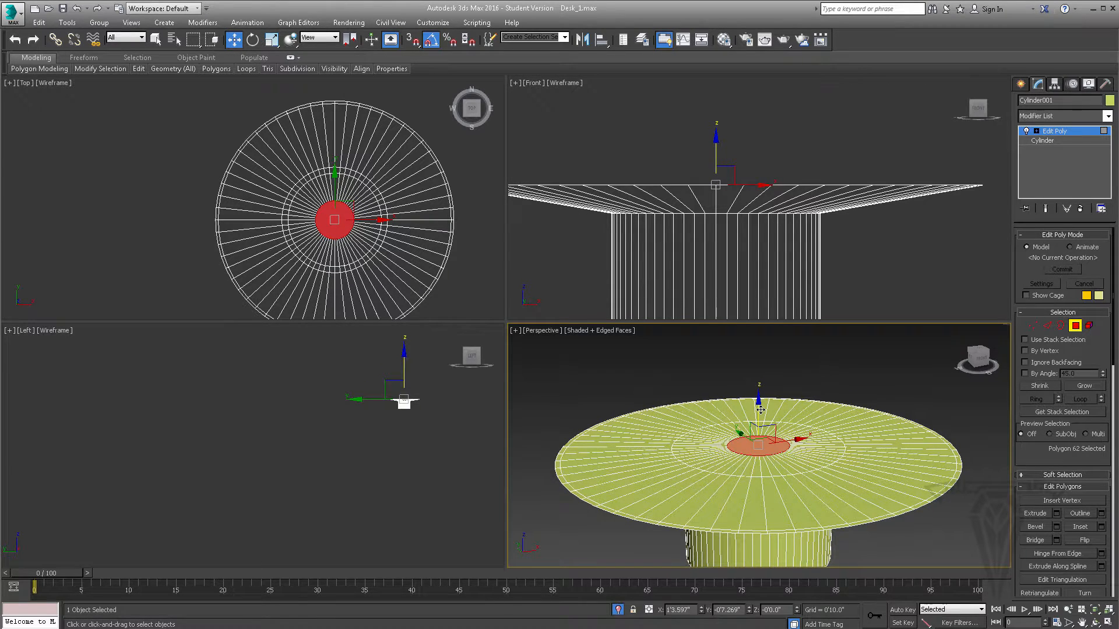
left_click_drag(760, 410, 761, 418)
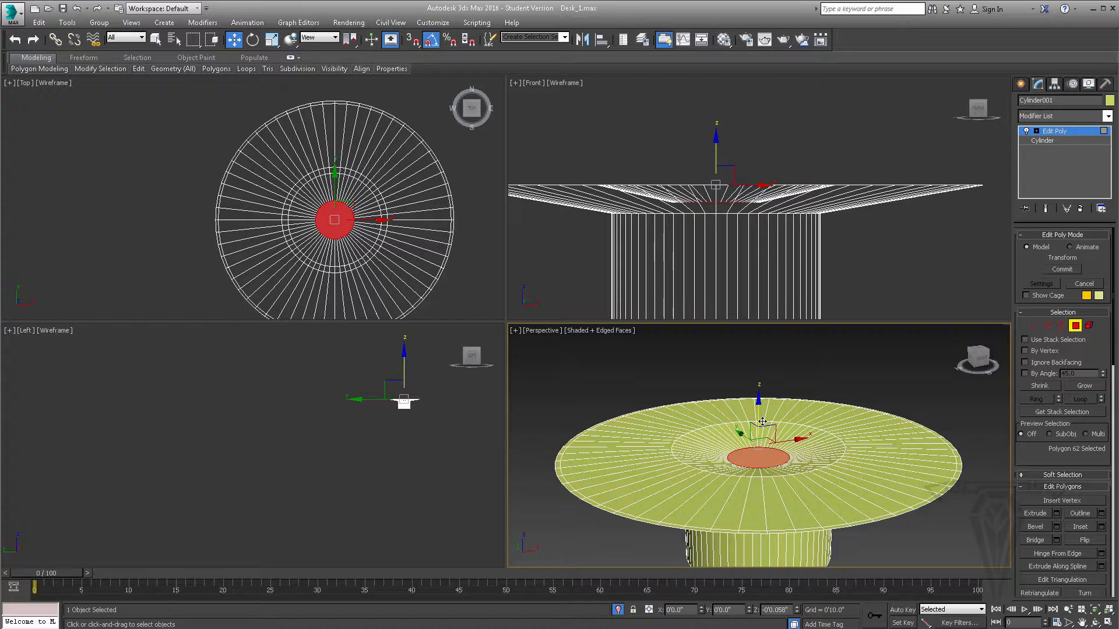
- Select the full edge loop around the sunken area's outer rim and lower it to Z -0'0.014"
key("2")
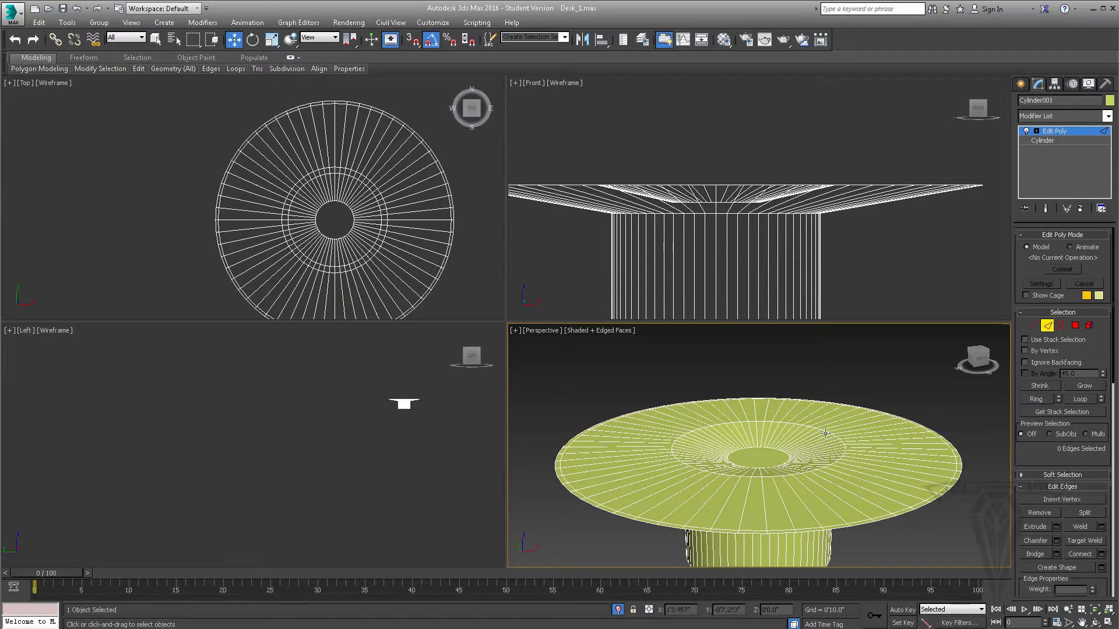
scroll(825, 434, "up", 4)
left_click(831, 436)
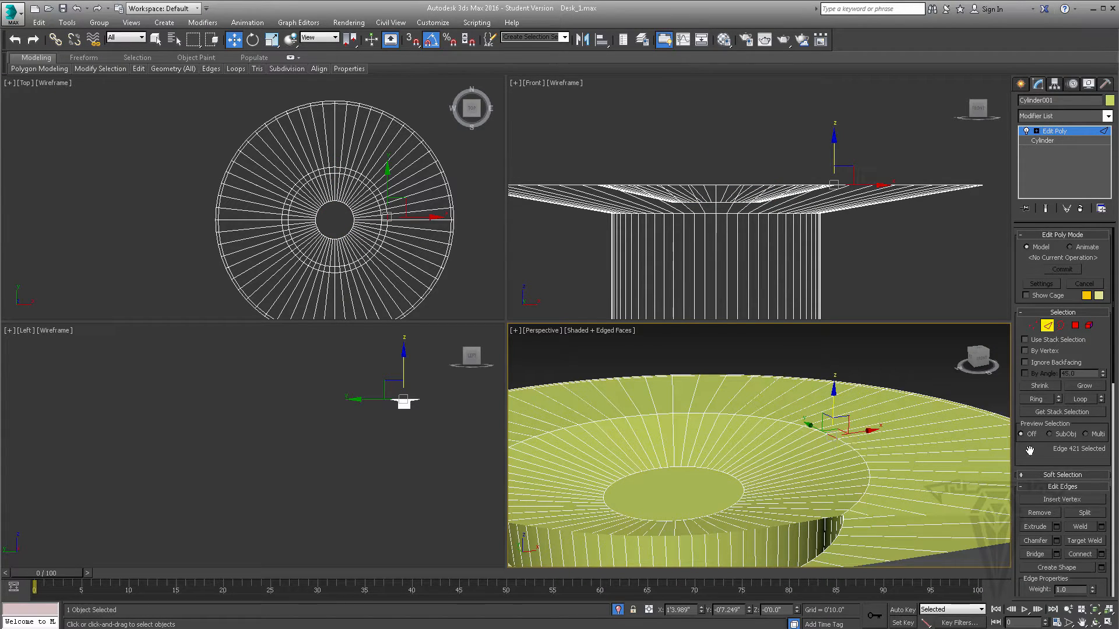
left_click(1081, 399)
middle_click_drag(741, 448, 785, 398)
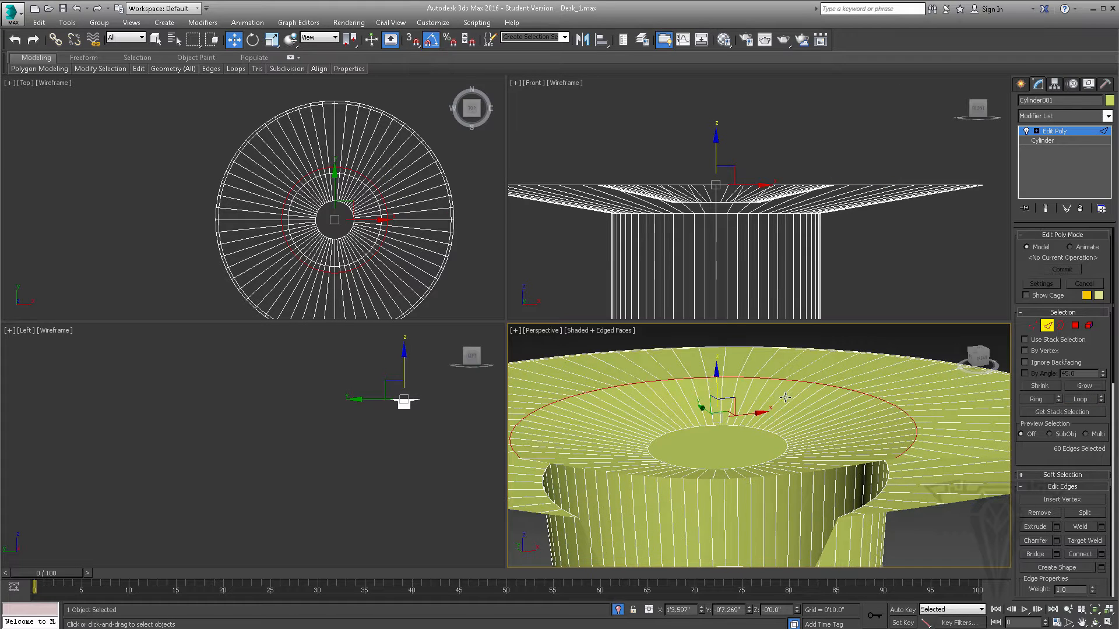
left_click_drag(716, 378, 718, 385)
- Leave edge editing and render the isolated support from below in the perspective view
scroll(800, 477, "down", 3)
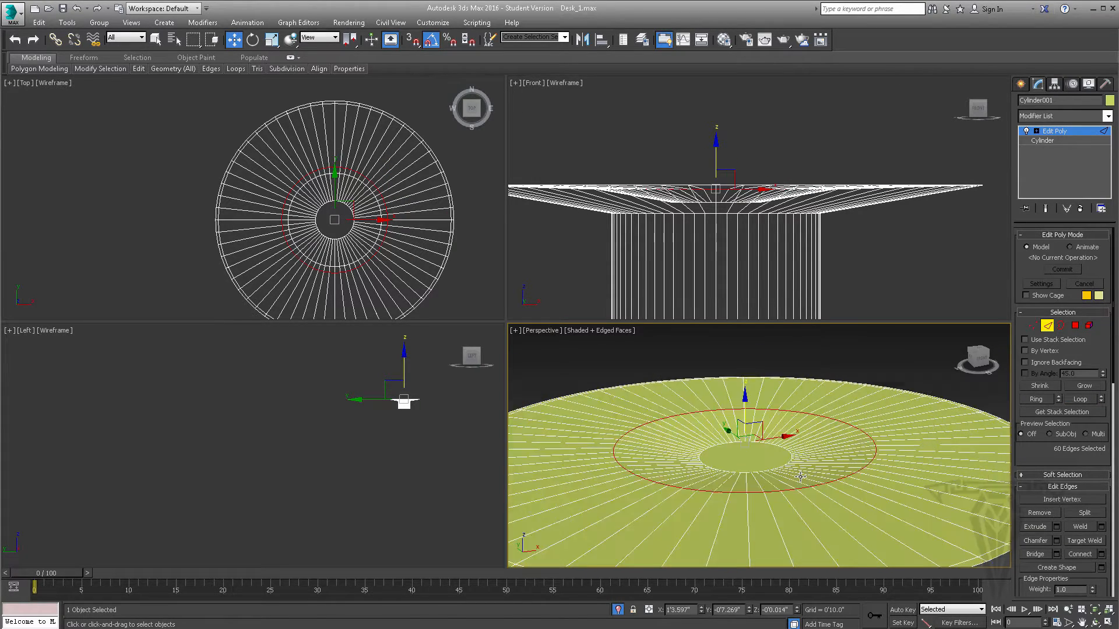
scroll(800, 477, "down", 2)
middle_click_drag(816, 489, 797, 344, "alt")
left_click(1047, 326)
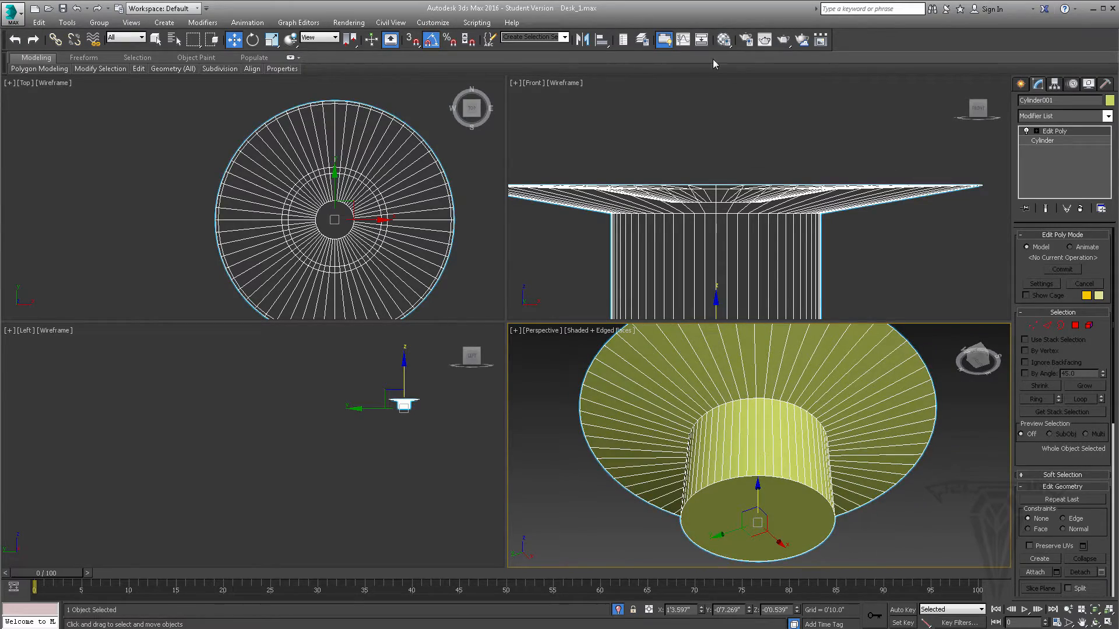
left_click(785, 42)
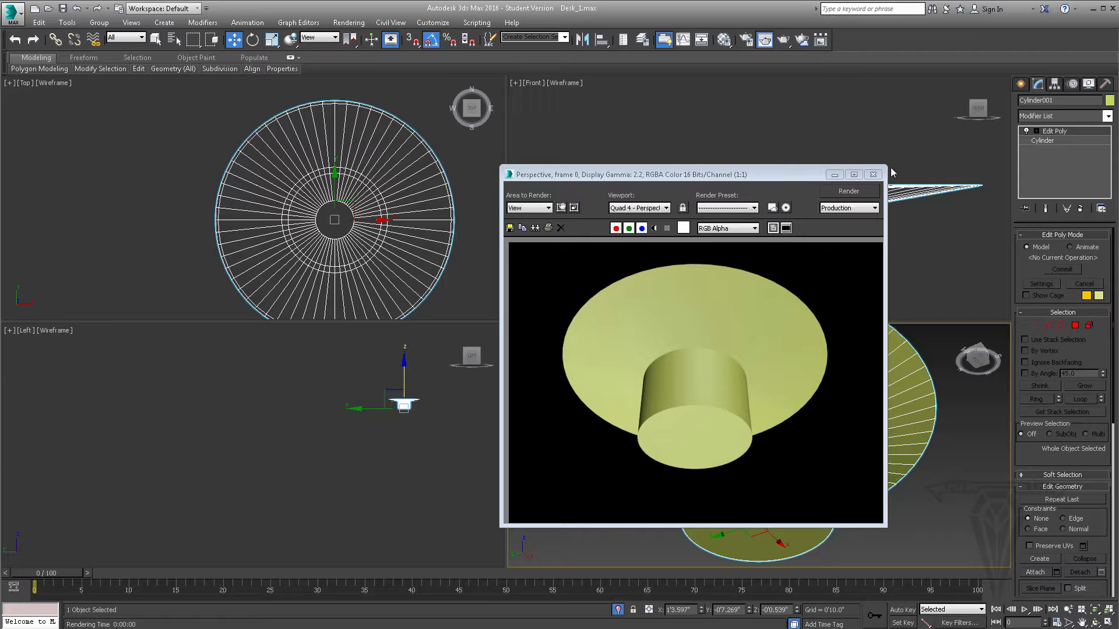
- Dismiss the rendered image and change the support's object color to teal
left_click(873, 174)
left_click(1109, 100)
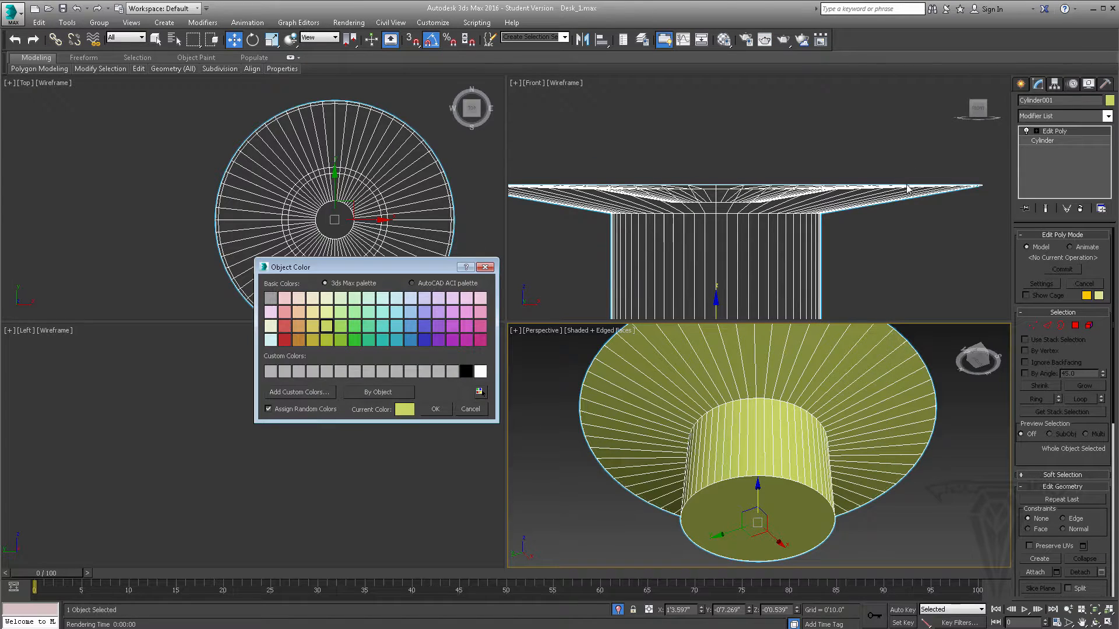
left_click(382, 339)
left_click(437, 408)
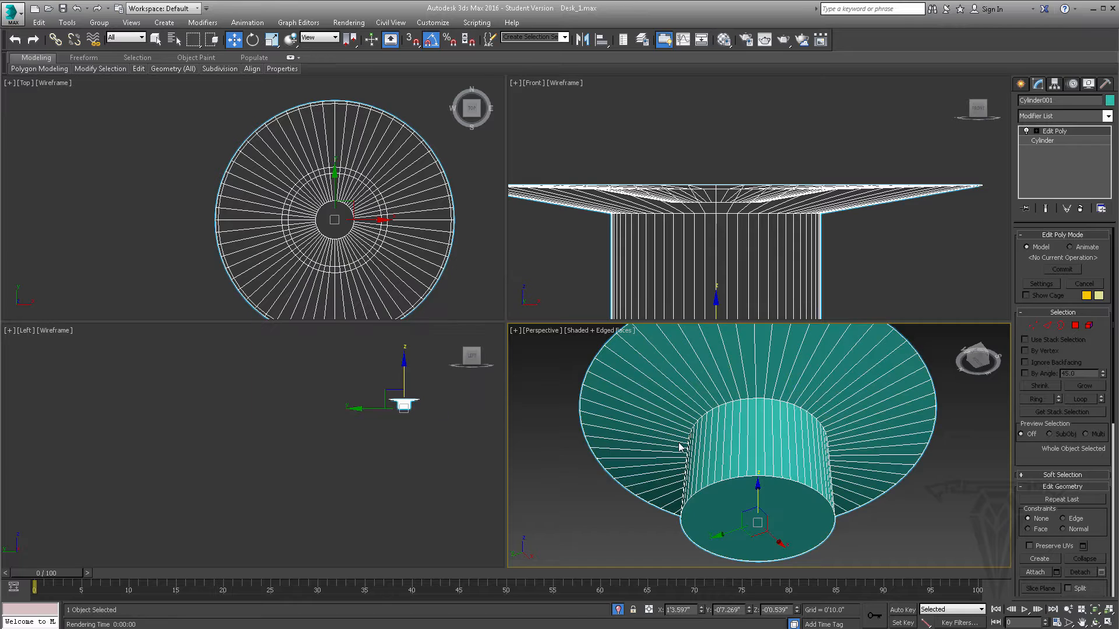
- Render the teal support from below, once in full and once close up on its flared underside
middle_click_drag(792, 441, 790, 408, "alt")
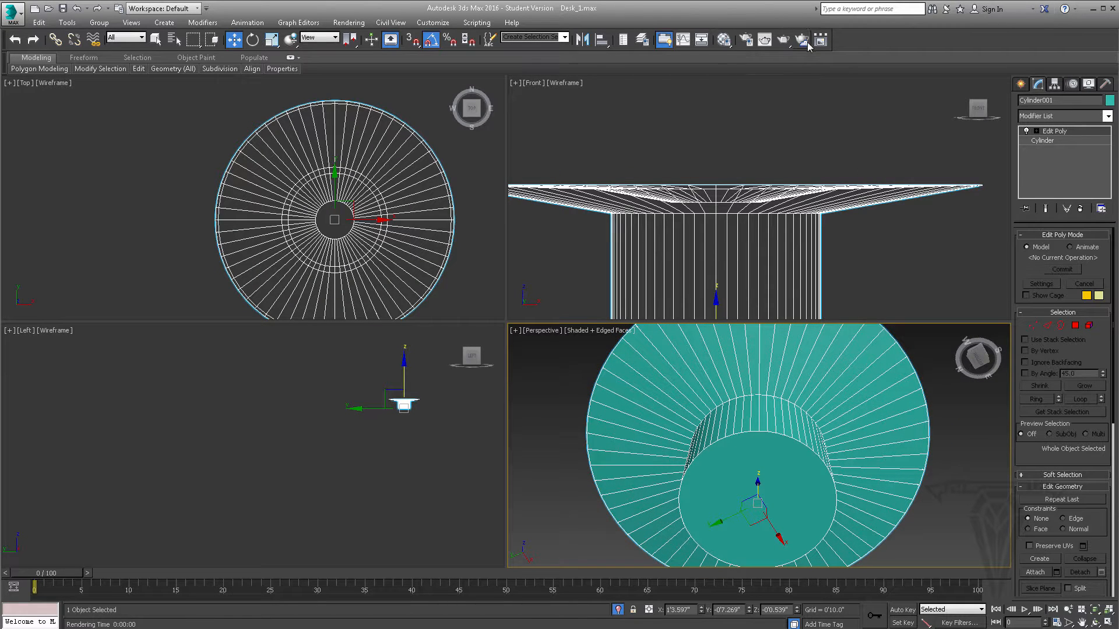
left_click(783, 39)
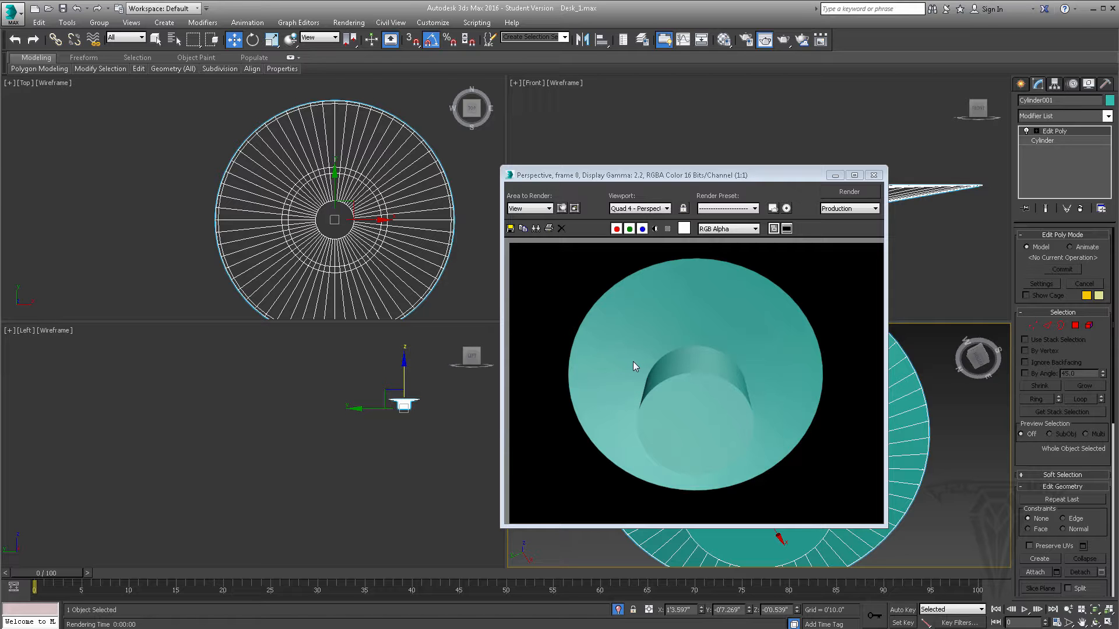
left_click(873, 175)
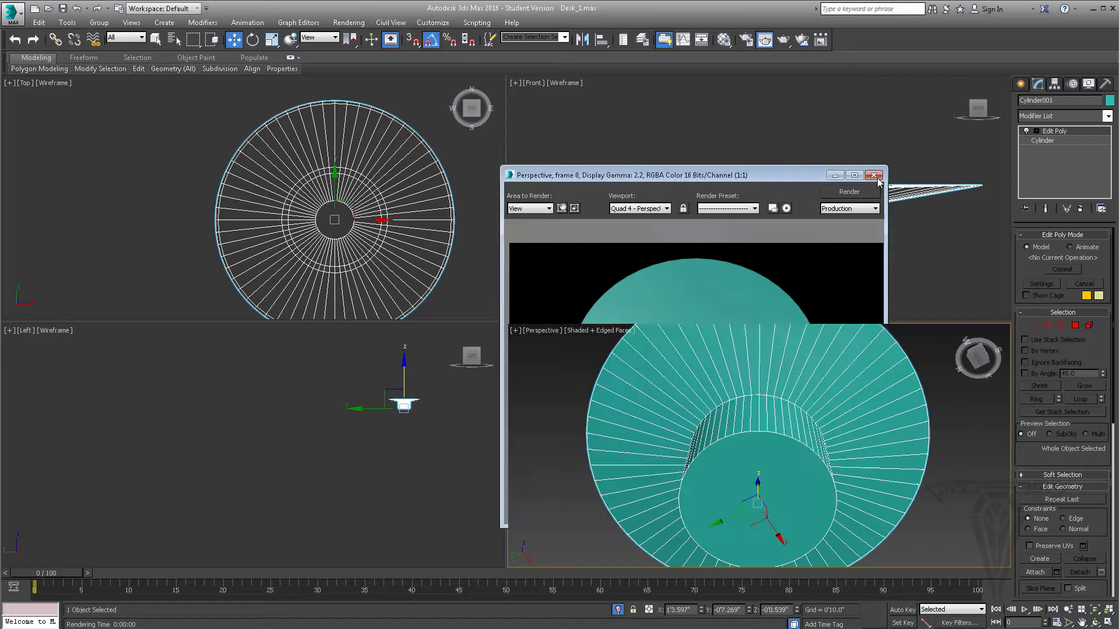
scroll(742, 416, "up", 5)
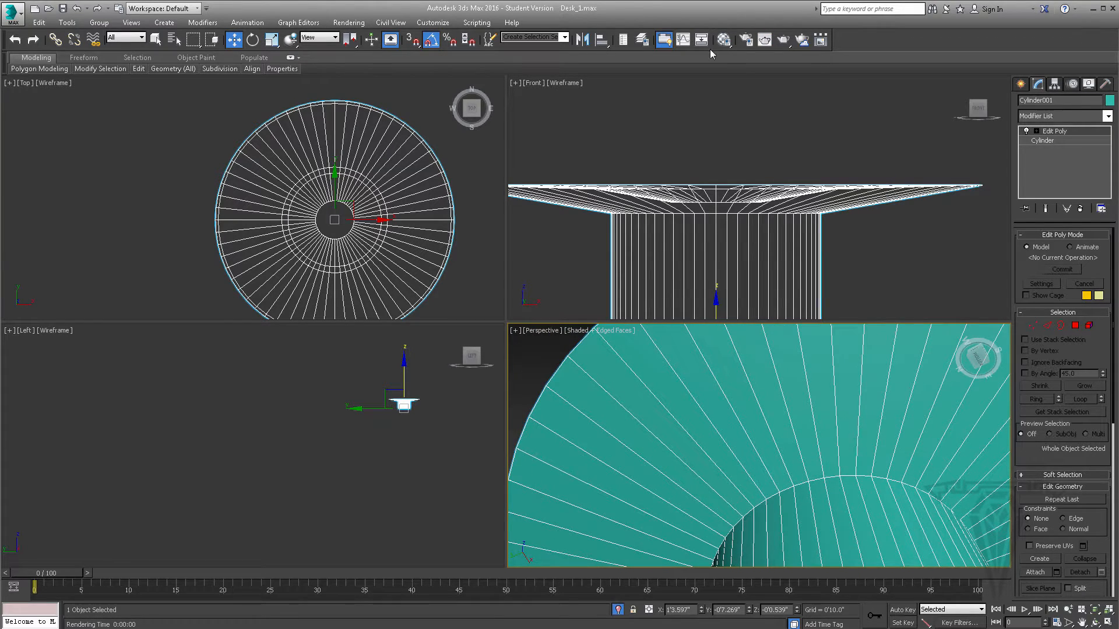
left_click(797, 41)
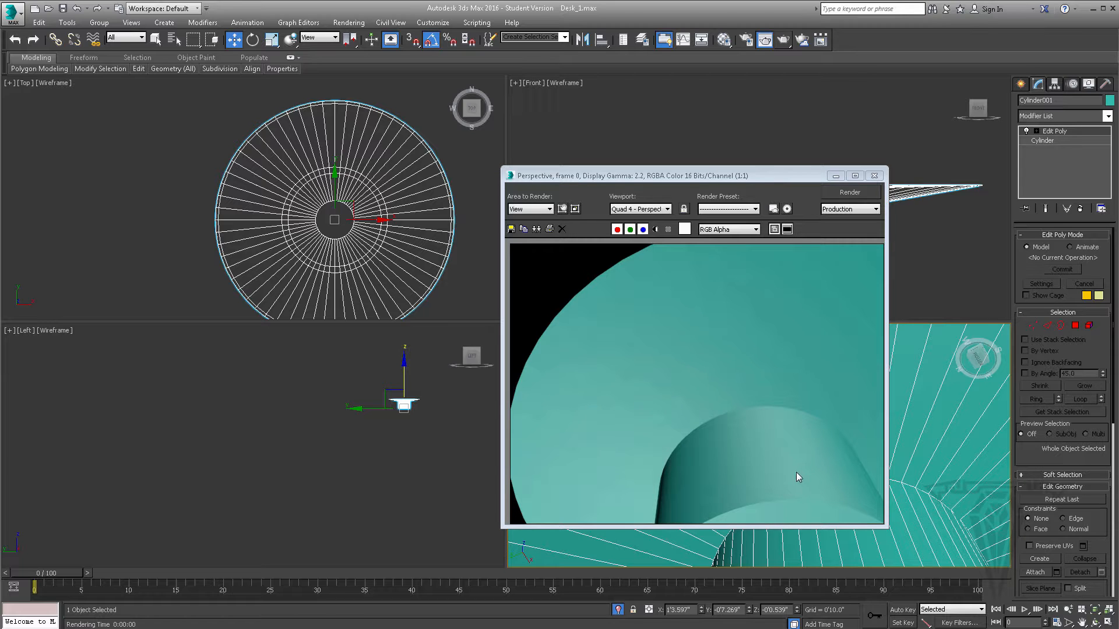
left_click(874, 175)
scroll(832, 386, "down", 4)
scroll(828, 383, "down", 2)
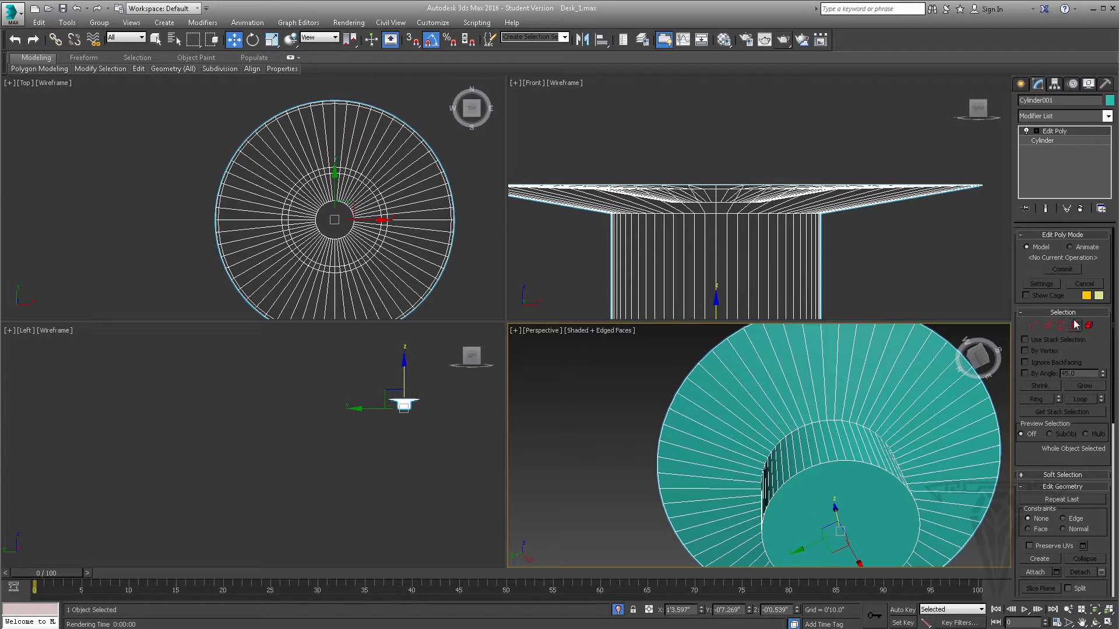
- Select the full ring of polygons on the flare's underside and assign them to smoothing group 1
left_click(1075, 327)
left_click(875, 368)
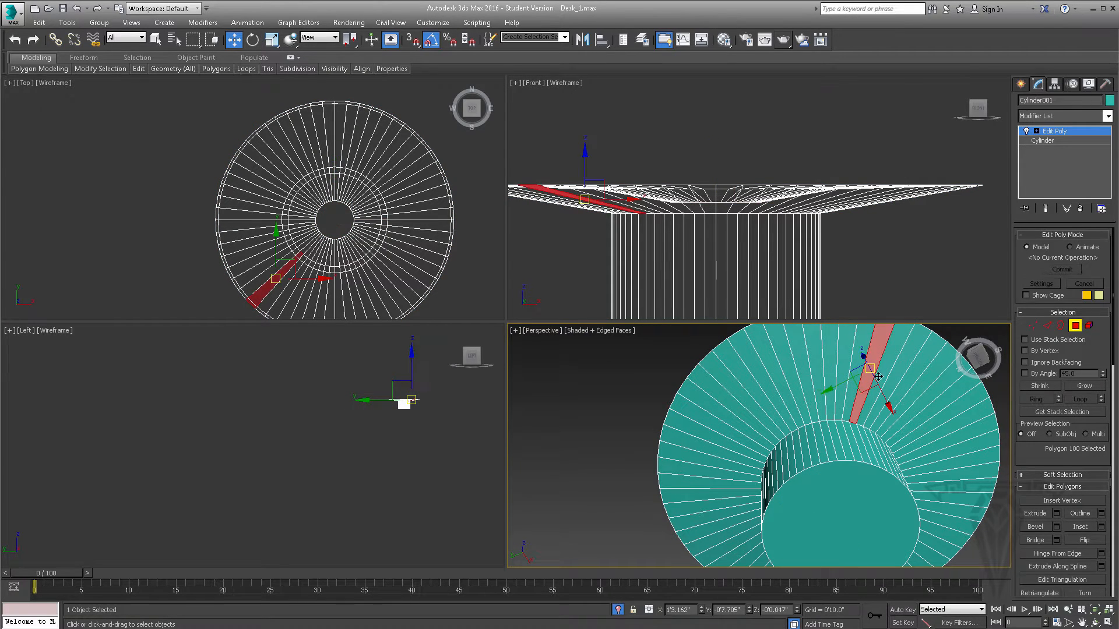
left_click(883, 370, "shift")
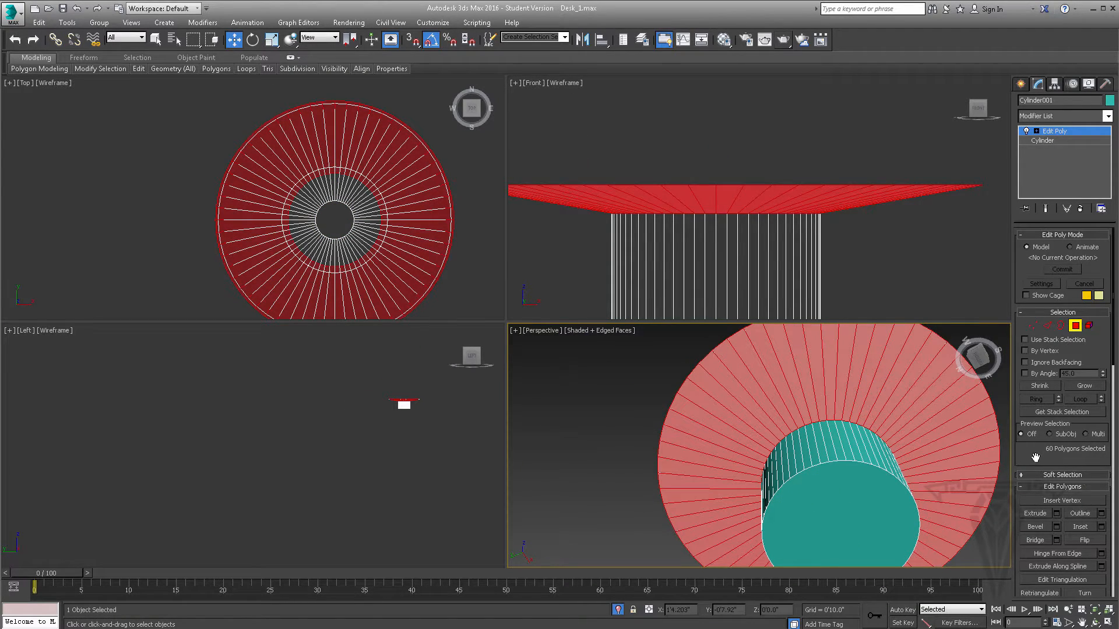
scroll(1035, 457, "down", 10)
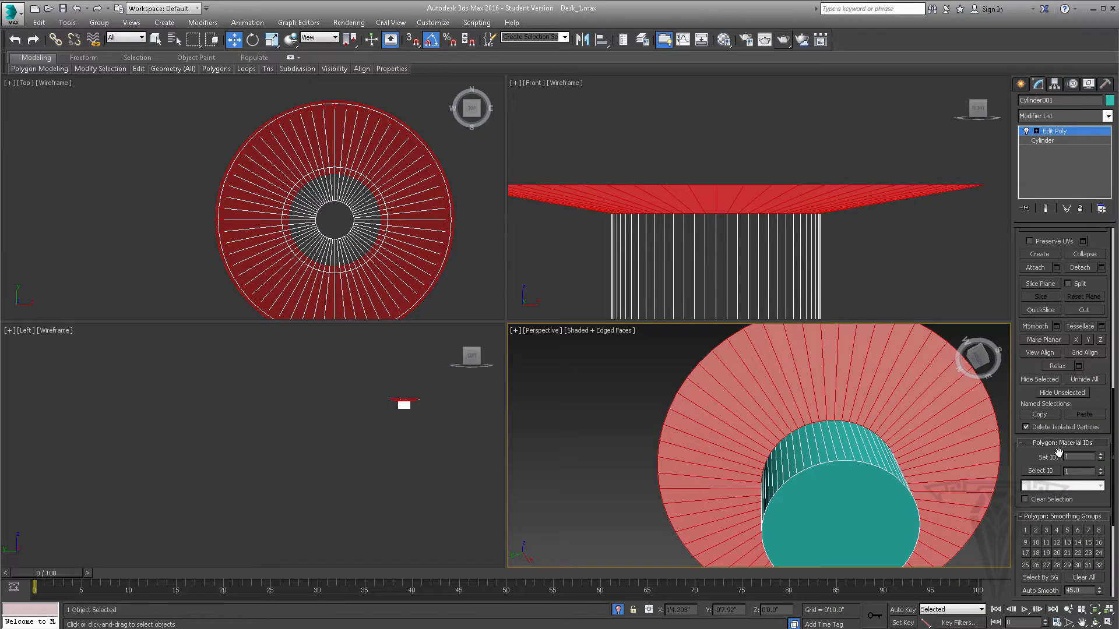
scroll(1059, 454, "down", 2)
left_click(1026, 477)
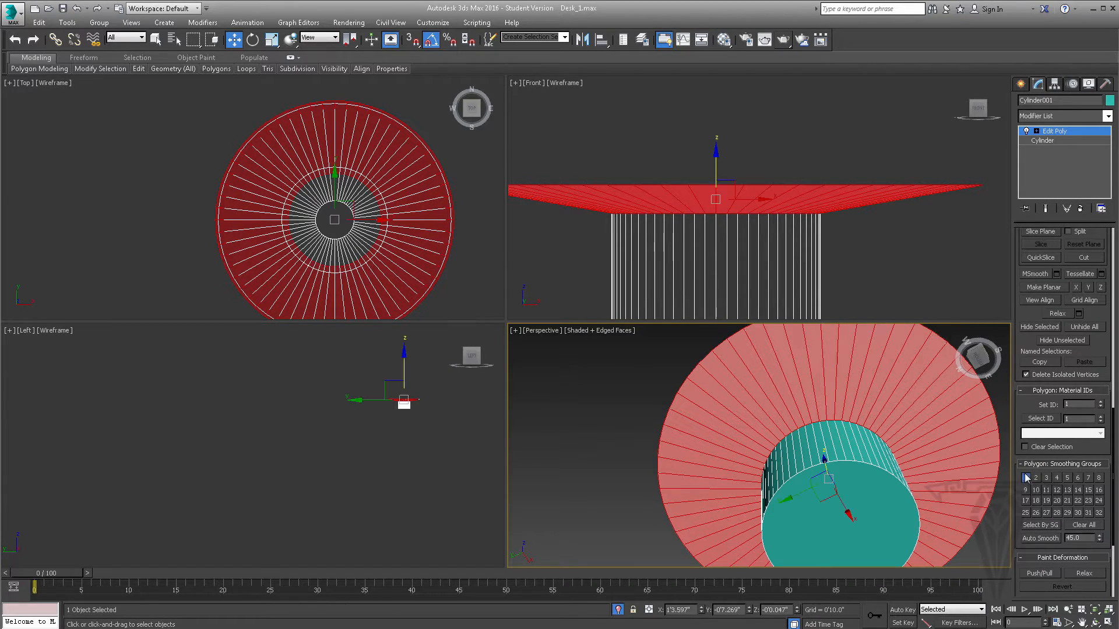
left_click(628, 377)
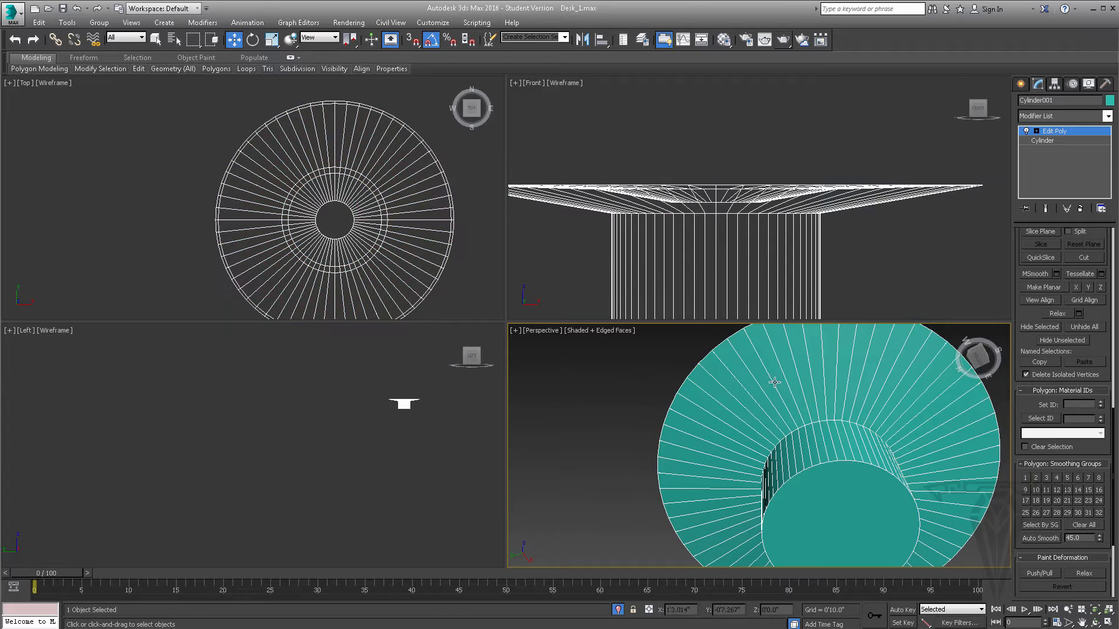
- Render the flare's underside close up and examine the support's shape from the side, below and above
scroll(763, 387, "up", 3)
left_click(790, 44)
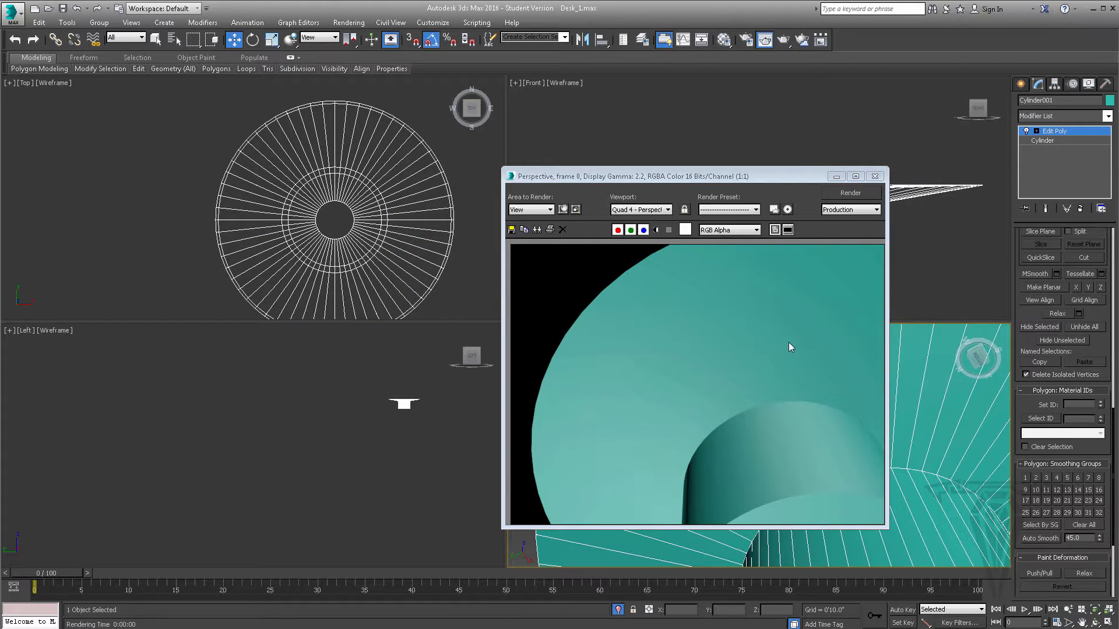
left_click(874, 176)
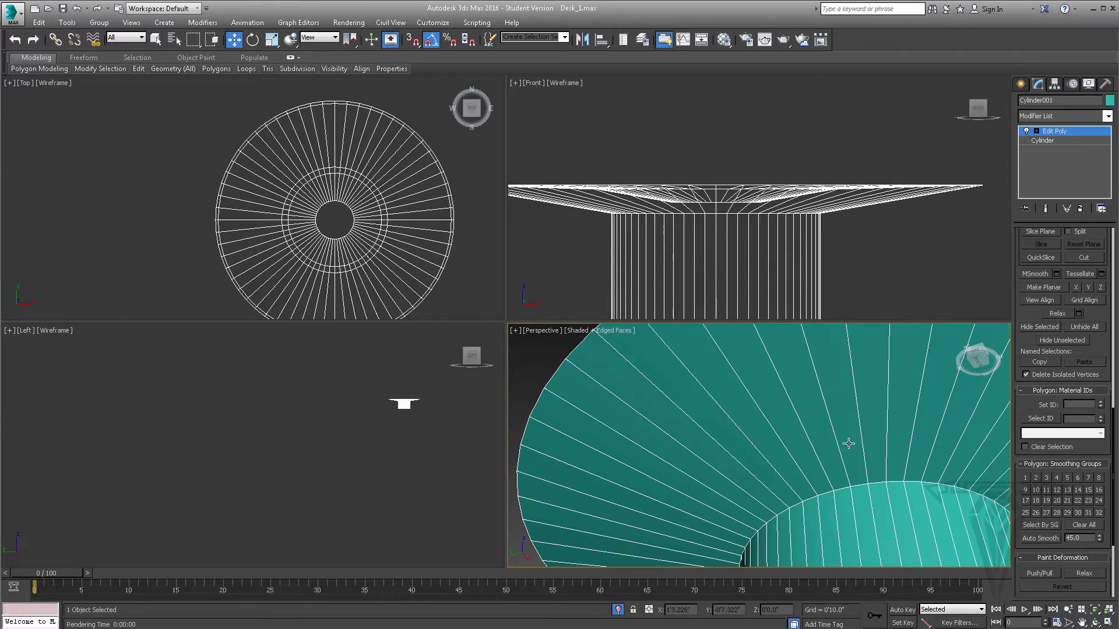
scroll(809, 420, "down", 6)
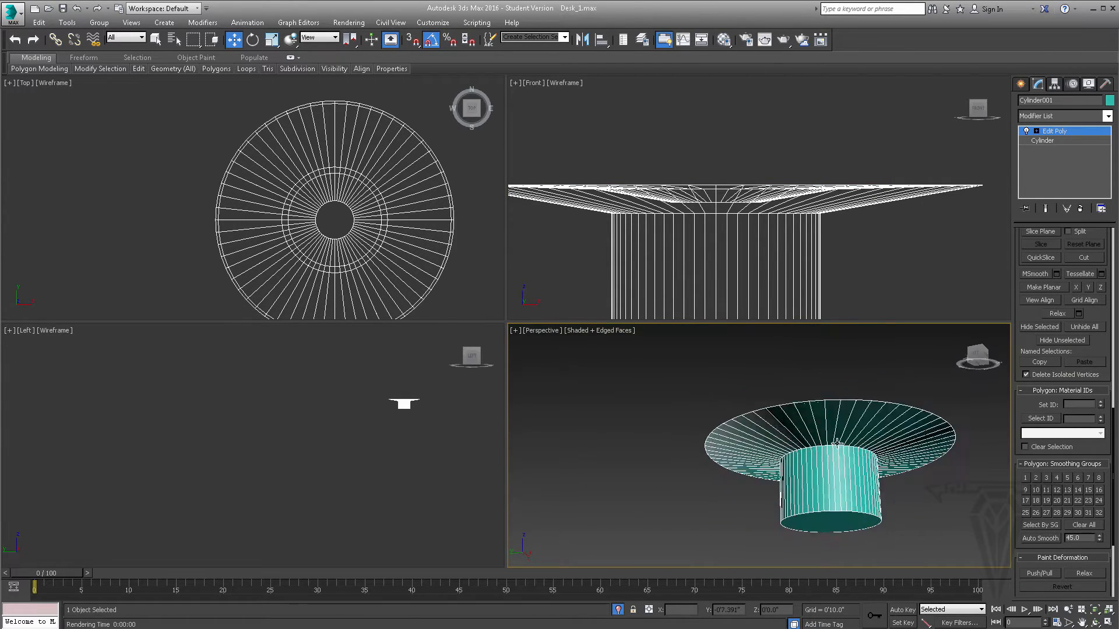
middle_click_drag(845, 488, 851, 410, "alt")
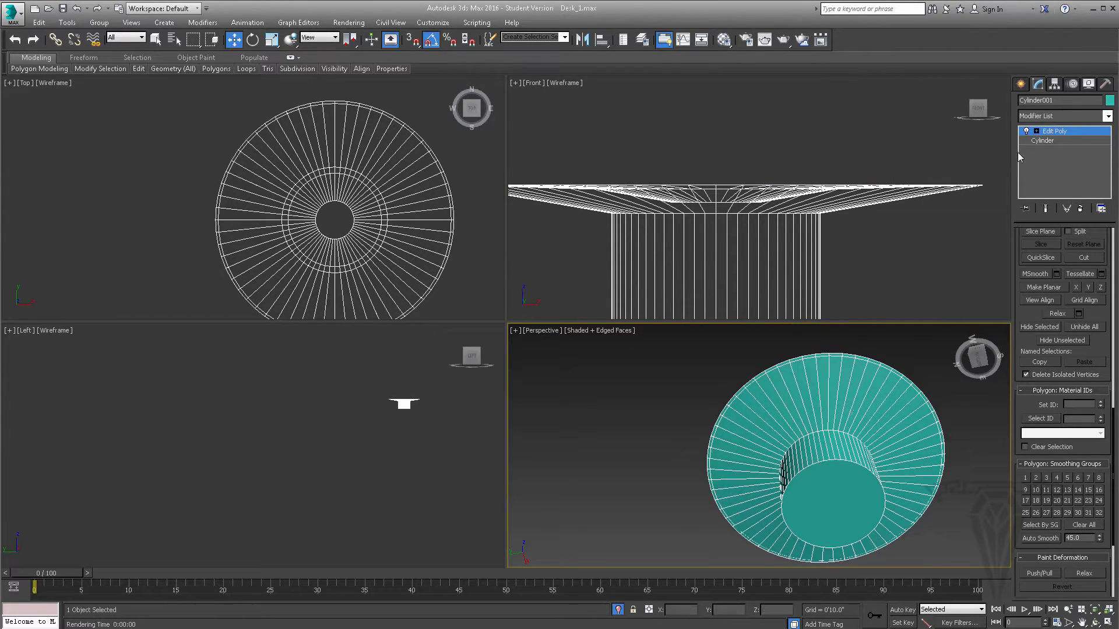
scroll(847, 424, "up", 3)
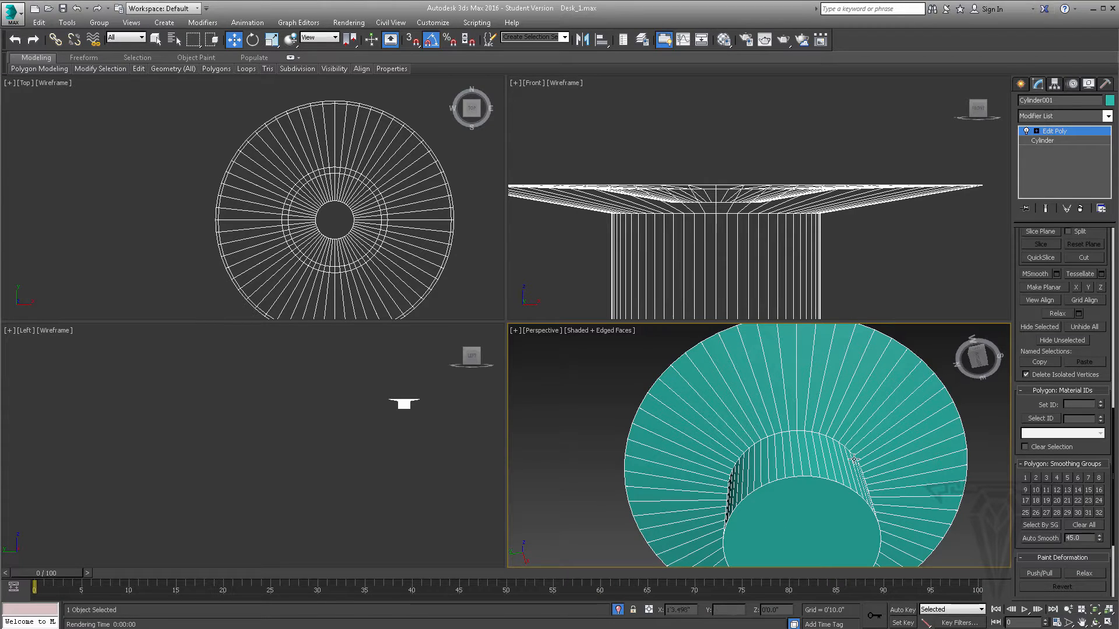
middle_click_drag(811, 440, 825, 516, "alt")
scroll(825, 516, "up", 1)
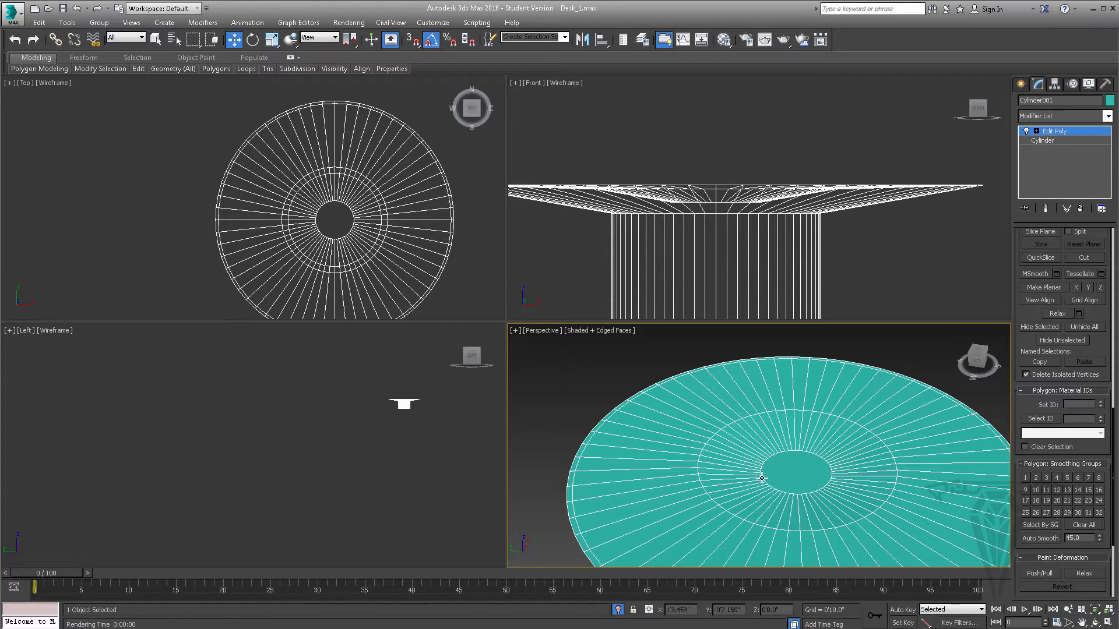
middle_click_drag(762, 478, 857, 502, "alt")
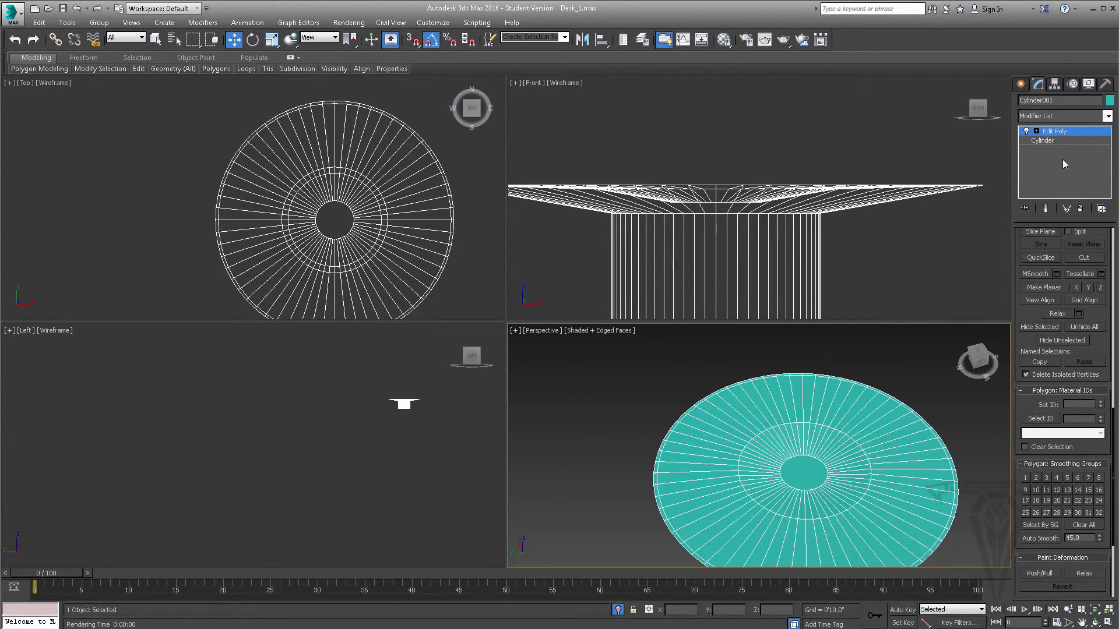
- Rename the support as S_Cup_1 and end its isolation to bring back the rest of the desk
left_click(1058, 100)
type("S_Cup_1")
scroll(757, 362, "down", 2)
right_click(781, 349)
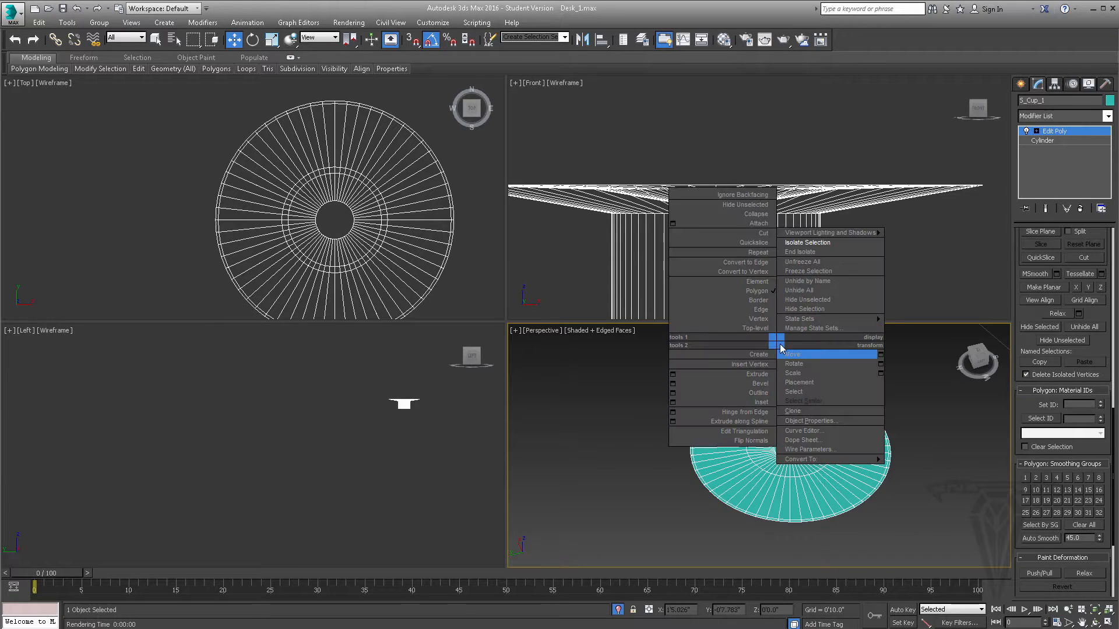
left_click(824, 247)
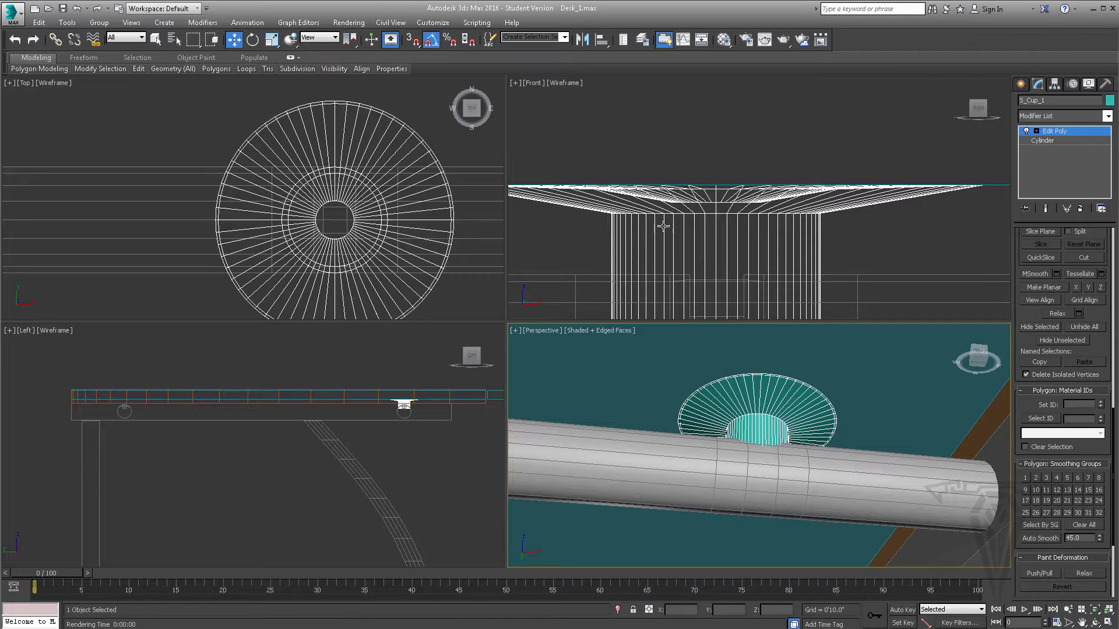
- Leave polygon editing on S_Cup_1 so the whole cup is selected for moving along the rod
middle_click_drag(730, 225, 729, 190)
scroll(729, 190, "down", 3)
middle_click_drag(751, 408, 805, 411)
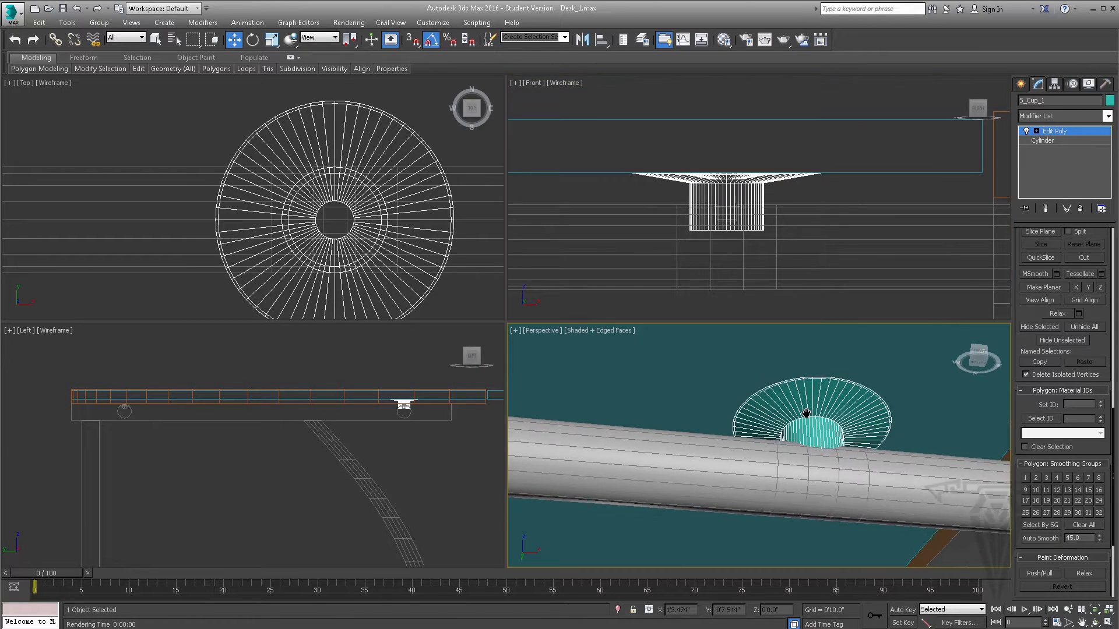
scroll(805, 411, "down", 3)
middle_click_drag(688, 211, 796, 191)
scroll(796, 192, "down", 2)
scroll(792, 194, "down", 3)
middle_click_drag(271, 200, 350, 190)
scroll(350, 190, "down", 8)
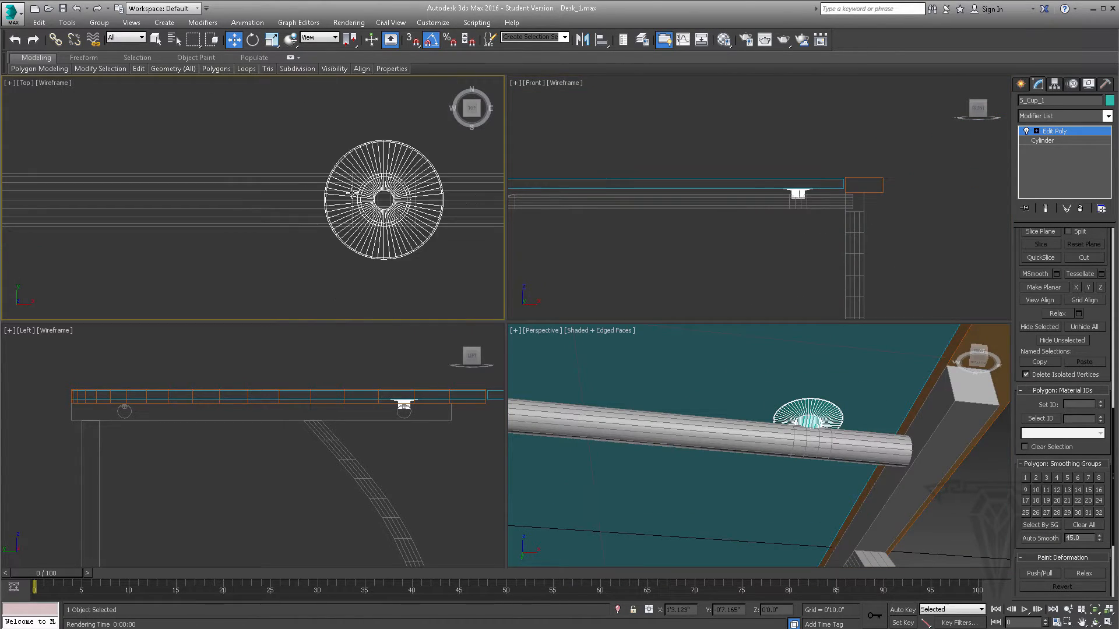
middle_click_drag(272, 201, 344, 203)
scroll(344, 201, "up", 4)
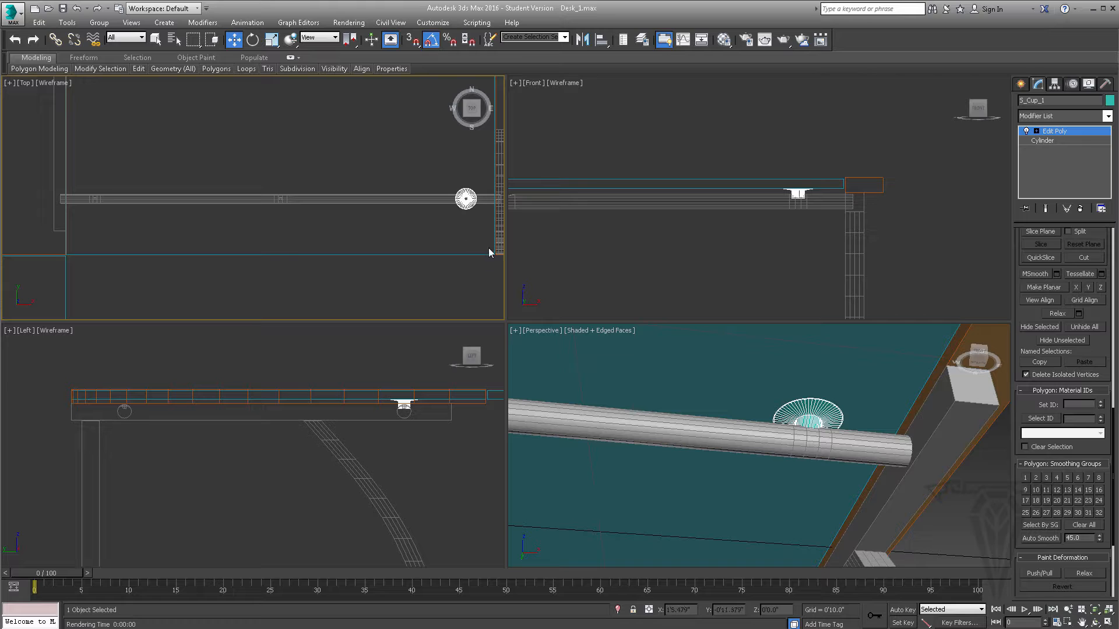
left_click(465, 204)
middle_click_drag(443, 211, 432, 210)
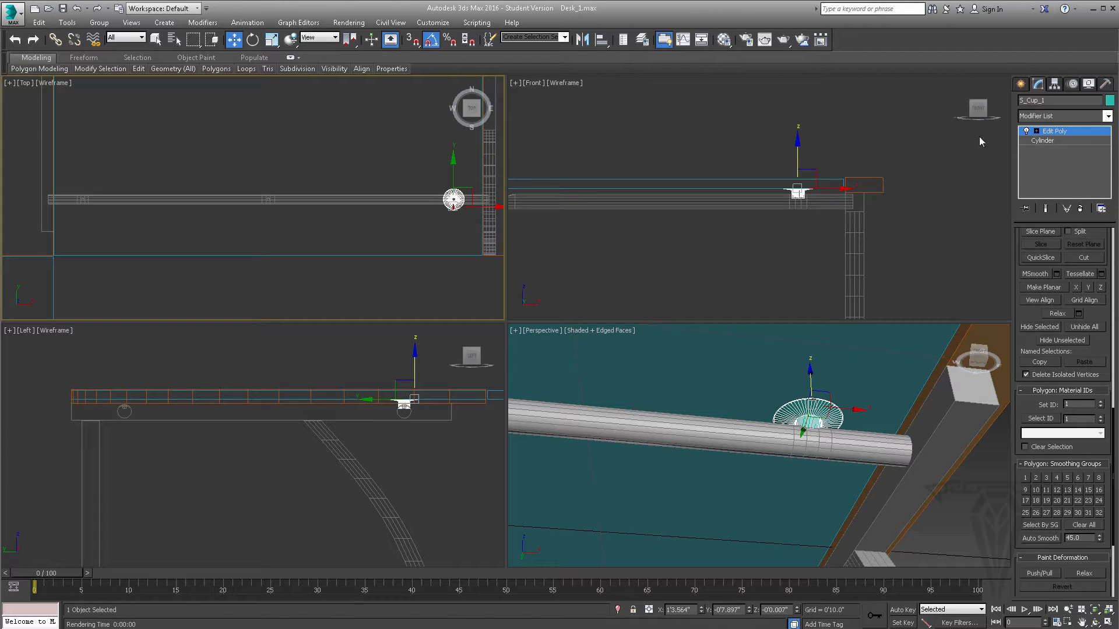
left_click(1057, 131)
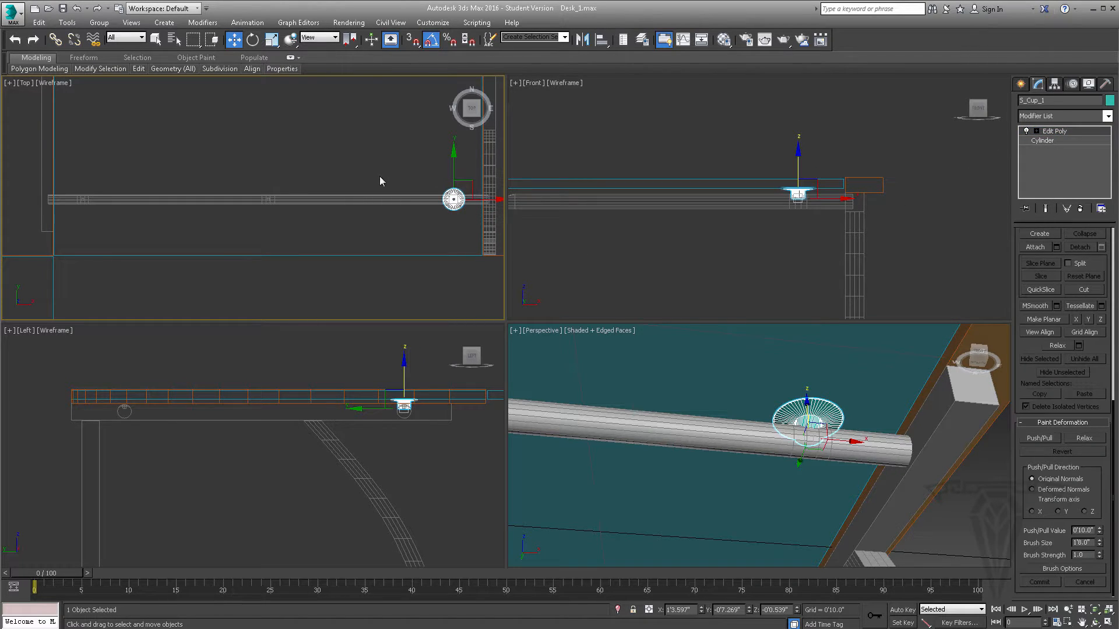
- Clone the cup as two instances spaced about 1'3.68" apart along the rod in negative X, using the name S_Cup_2
scroll(392, 185, "up", 2)
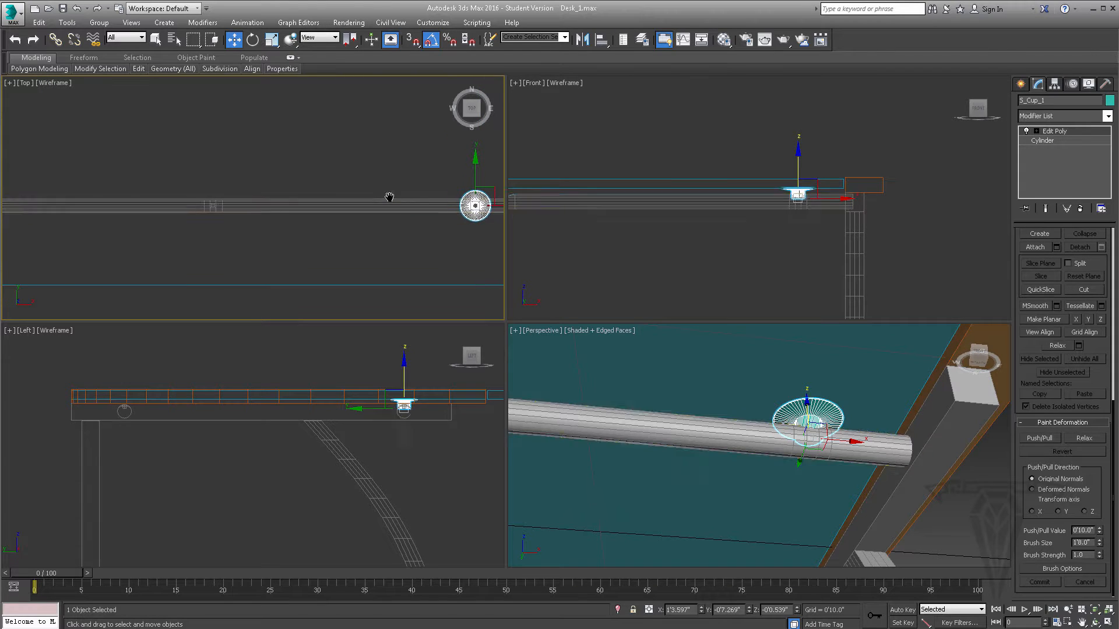
middle_click_drag(389, 197, 380, 197)
left_click_drag(493, 197, 231, 197, "shift")
left_click(510, 299)
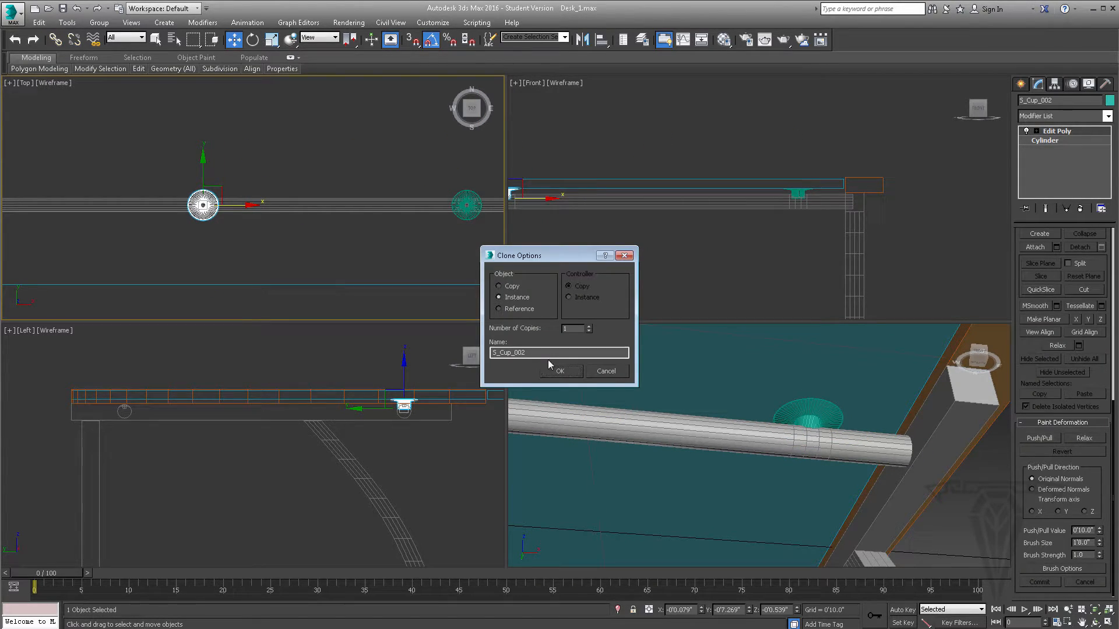
left_click_drag(525, 355, 515, 353)
left_click(589, 326)
left_click(569, 370)
- Move the middle cup 0'0.079" along X in the front view to center it over its socket on the rod
middle_click_drag(603, 395, 908, 418)
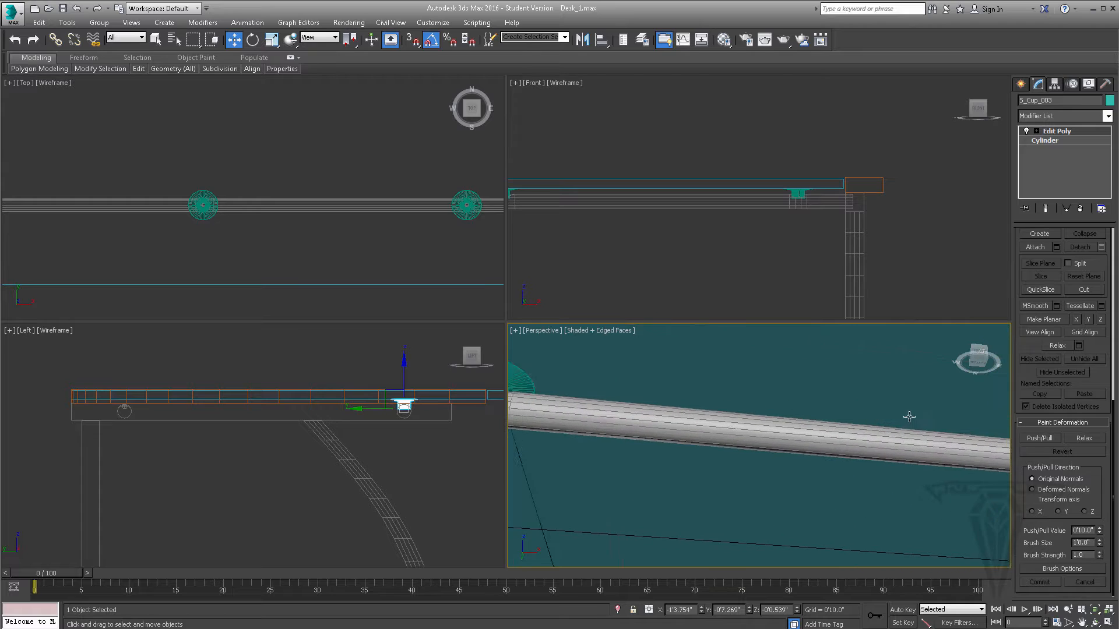
middle_click_drag(732, 224, 935, 182)
middle_click_drag(716, 158, 702, 186)
scroll(702, 183, "up", 7)
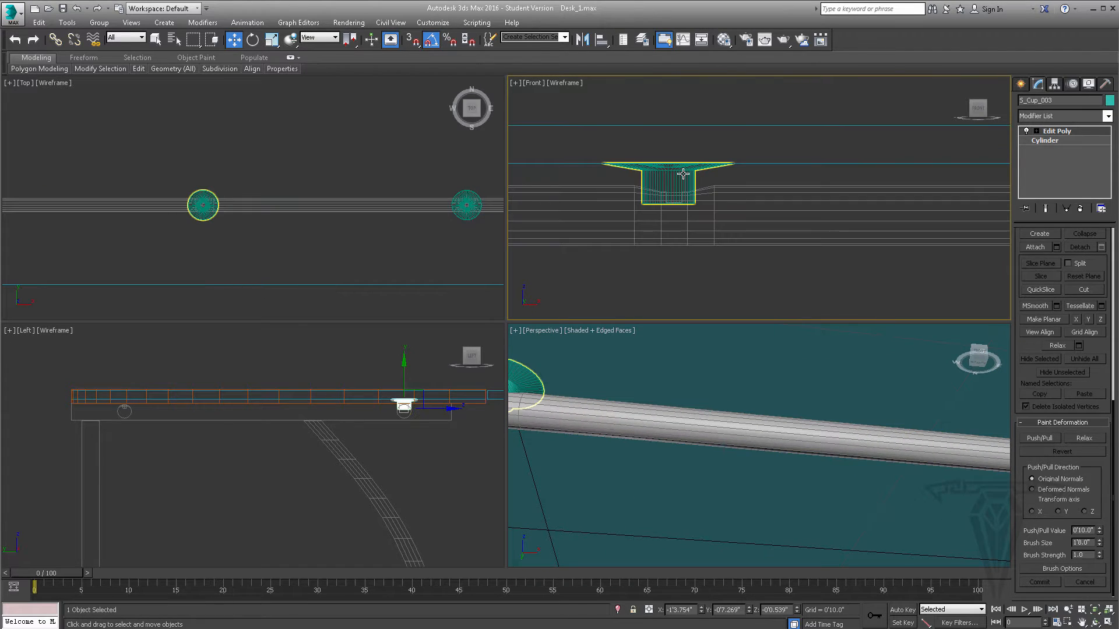
left_click(681, 175)
left_click_drag(675, 206, 682, 205)
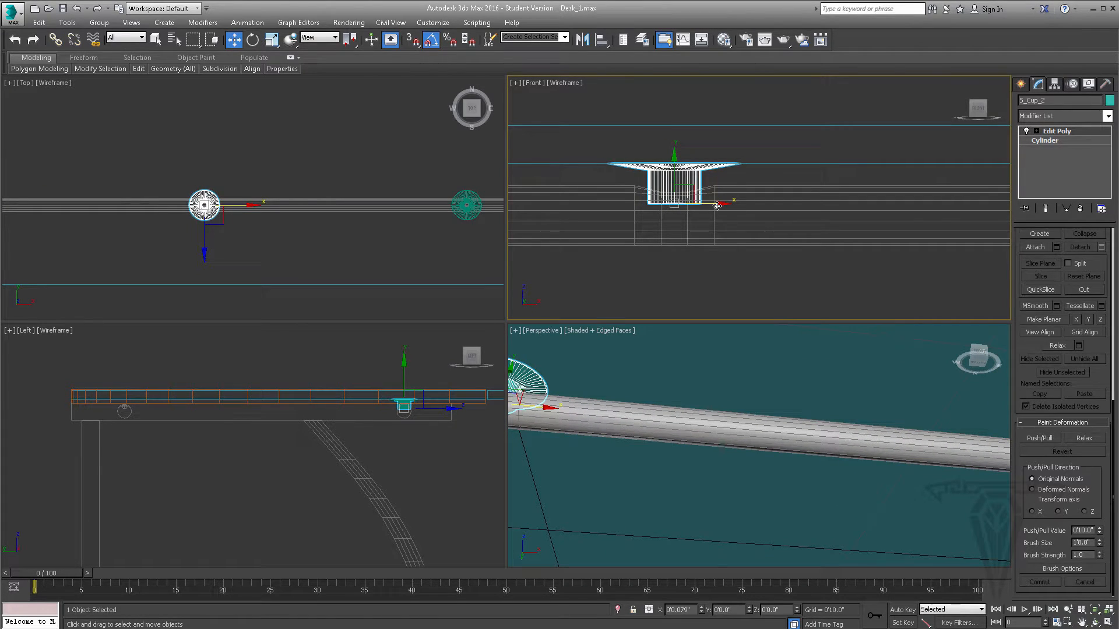
- Move the third cup, near the rod's far end, about 0'0.155" along X to center it over its socket
middle_click_drag(557, 184, 844, 195)
scroll(814, 197, "down", 7)
middle_click_drag(746, 196, 883, 195)
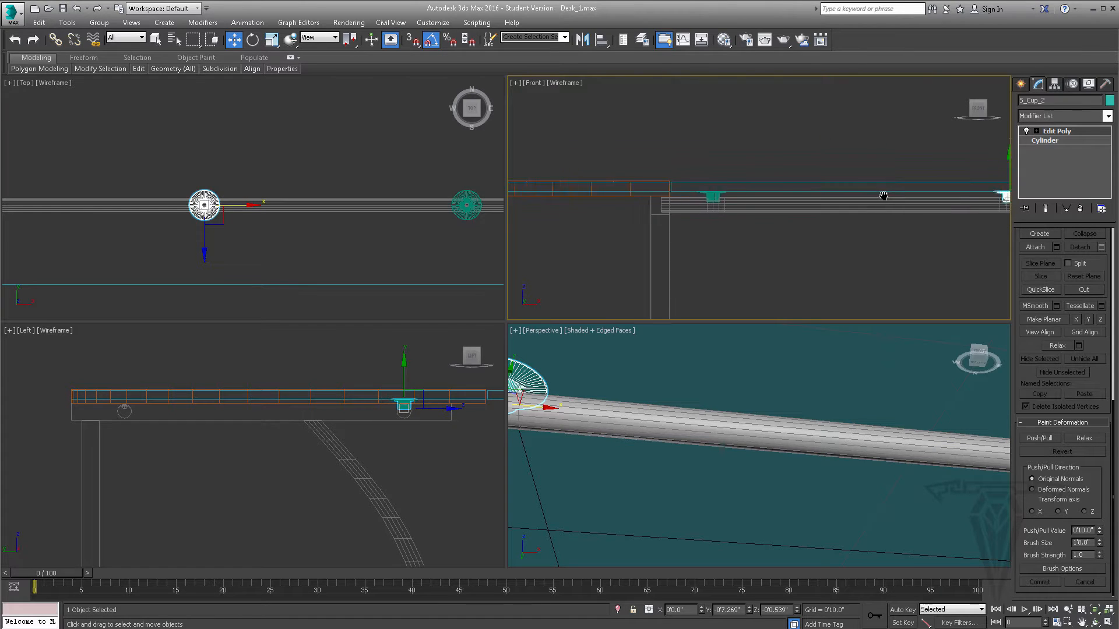
scroll(737, 195, "up", 5)
scroll(699, 195, "up", 3)
left_click(634, 227)
scroll(664, 261, "up", 2)
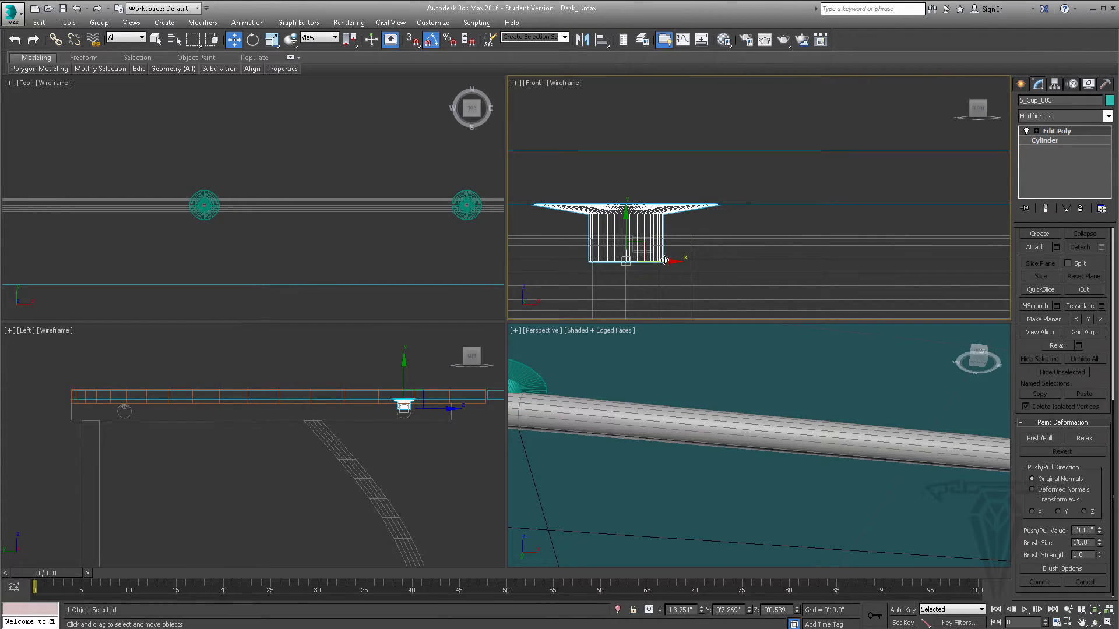
left_click_drag(672, 264, 683, 265)
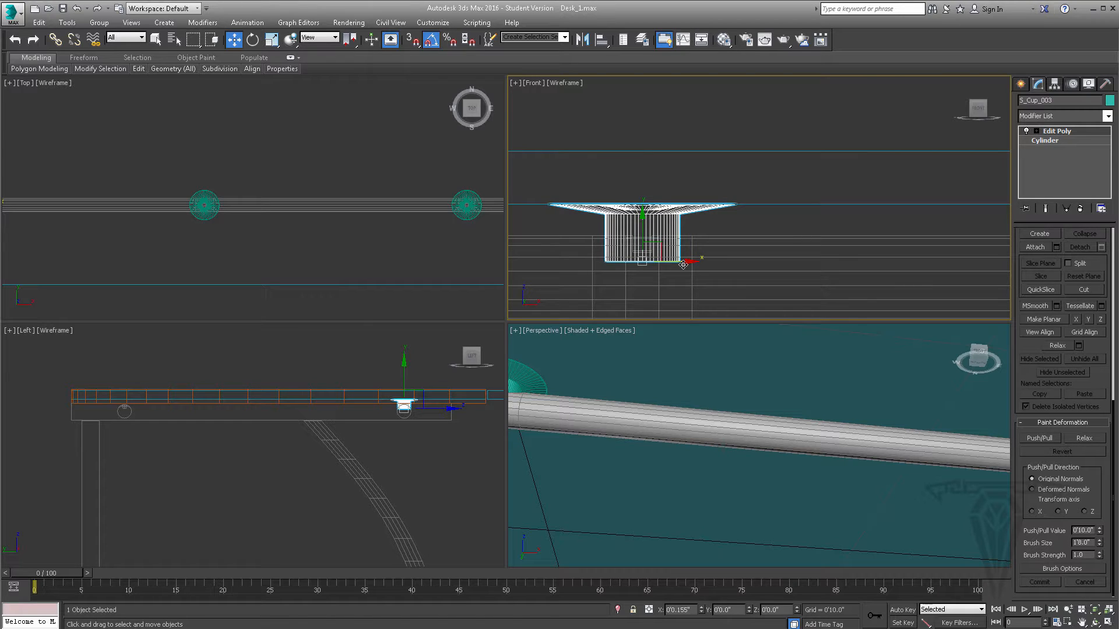
- Clone all three cups on the rod together as one set of instances, moved in positive Y over the parallel rod
scroll(683, 264, "down", 4)
middle_click_drag(891, 247, 799, 239)
scroll(798, 239, "down", 5)
scroll(883, 245, "up", 1)
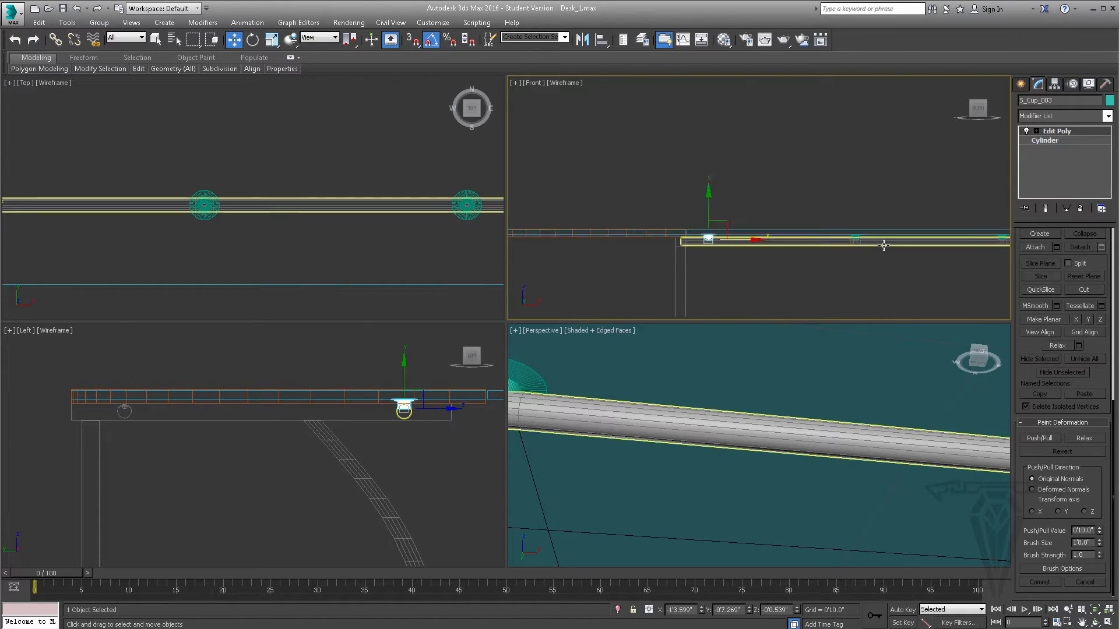
scroll(883, 245, "up", 2)
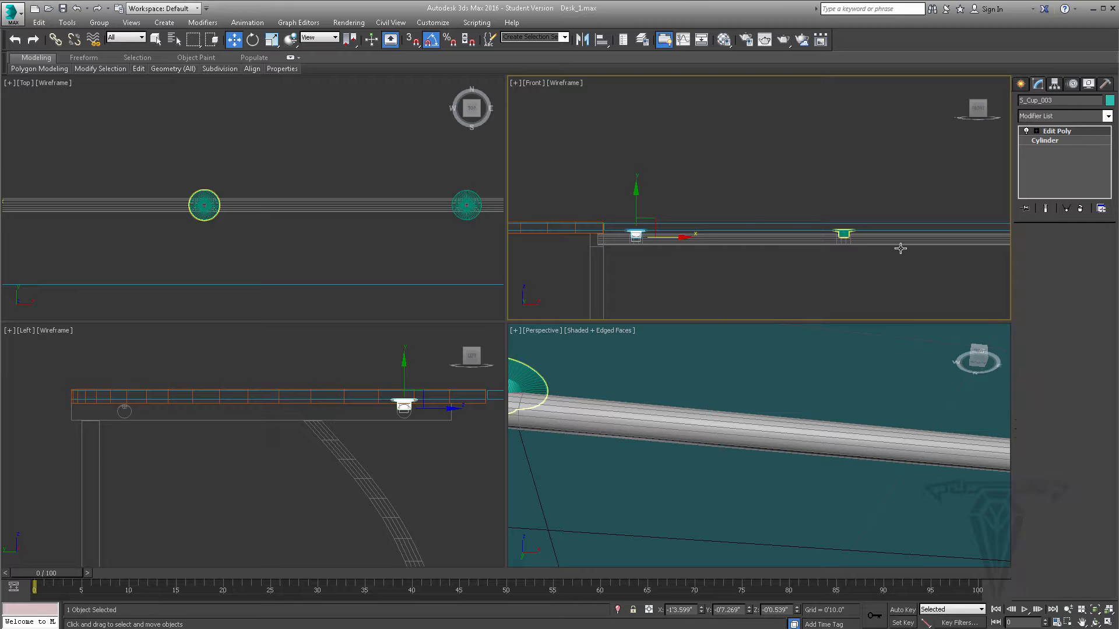
left_click(844, 235, "ctrl")
middle_click_drag(885, 248, 748, 251)
left_click(914, 237, "ctrl")
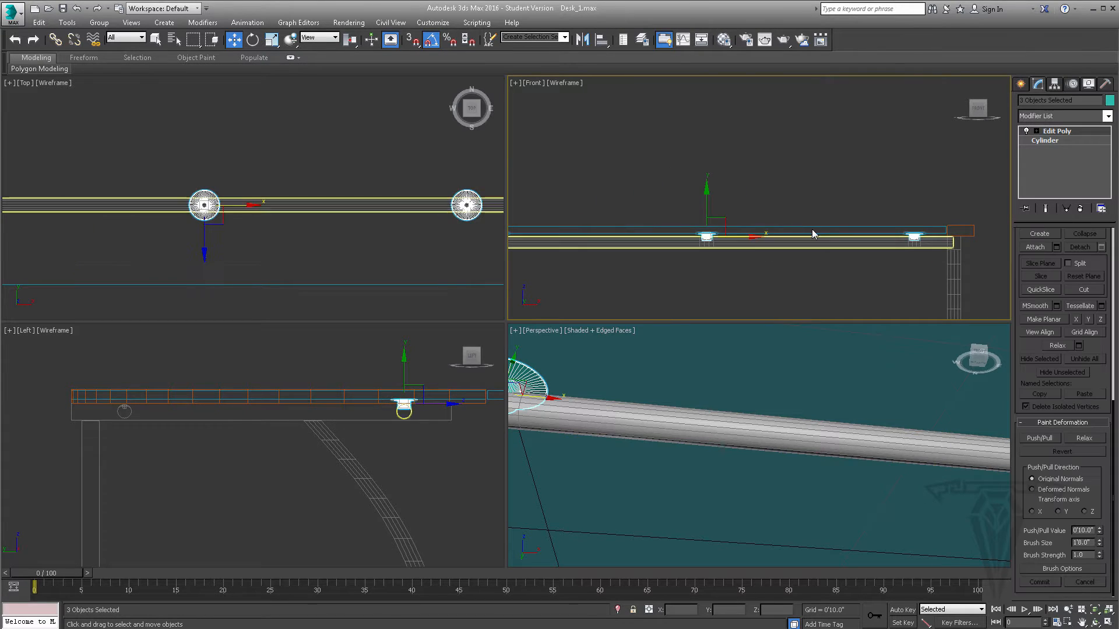
scroll(289, 154, "down", 6)
scroll(266, 194, "up", 2)
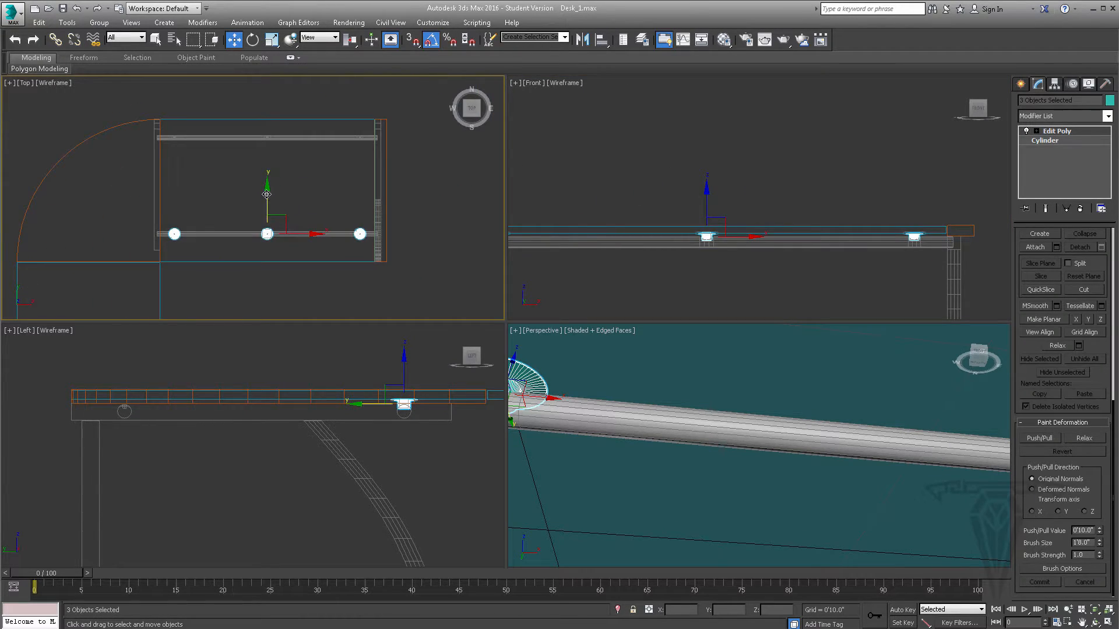
left_click_drag(266, 194, 264, 100, "shift")
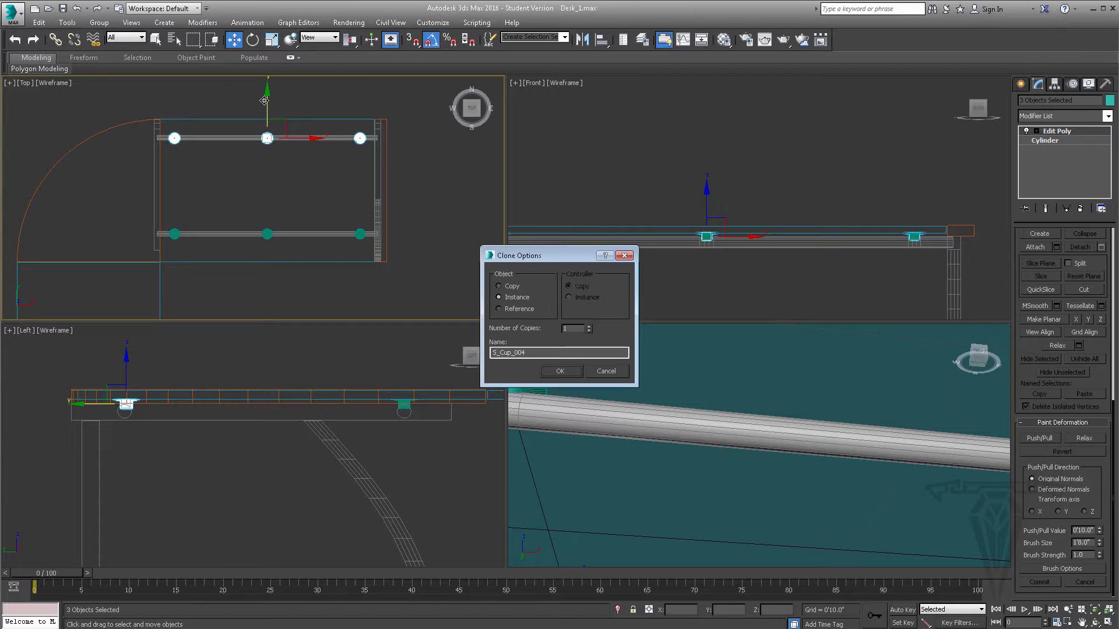
left_click(560, 370)
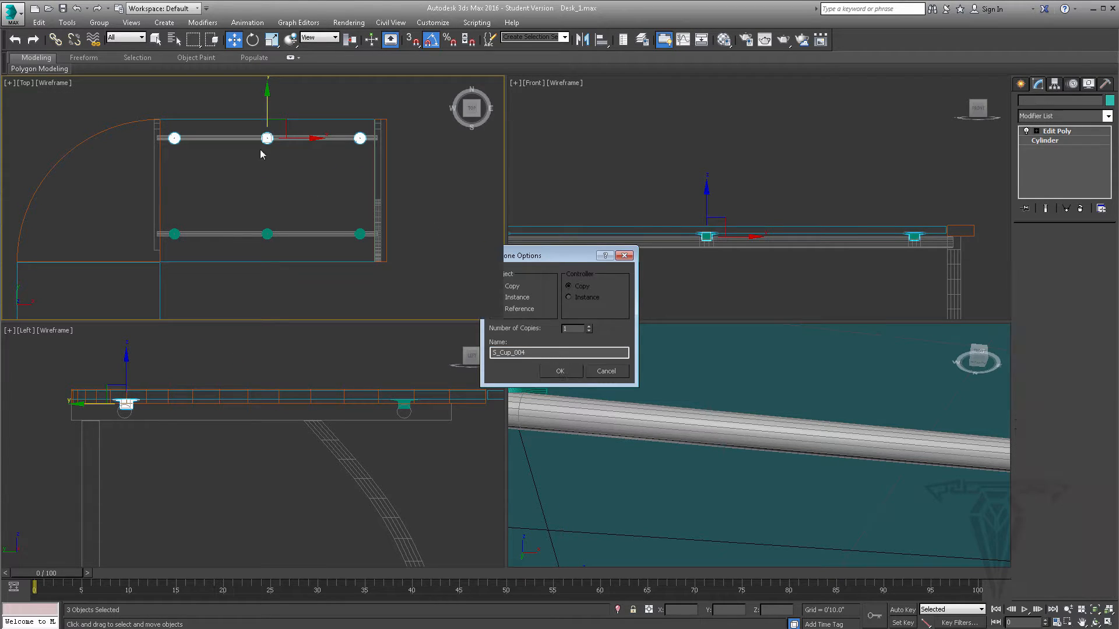
- Move the three new cups about 0'0.027" along Y in the top view to center them on the second rod
middle_click_drag(260, 149, 280, 208)
scroll(277, 175, "up", 6)
scroll(276, 174, "up", 2)
middle_click_drag(291, 153, 286, 214)
scroll(286, 213, "up", 2)
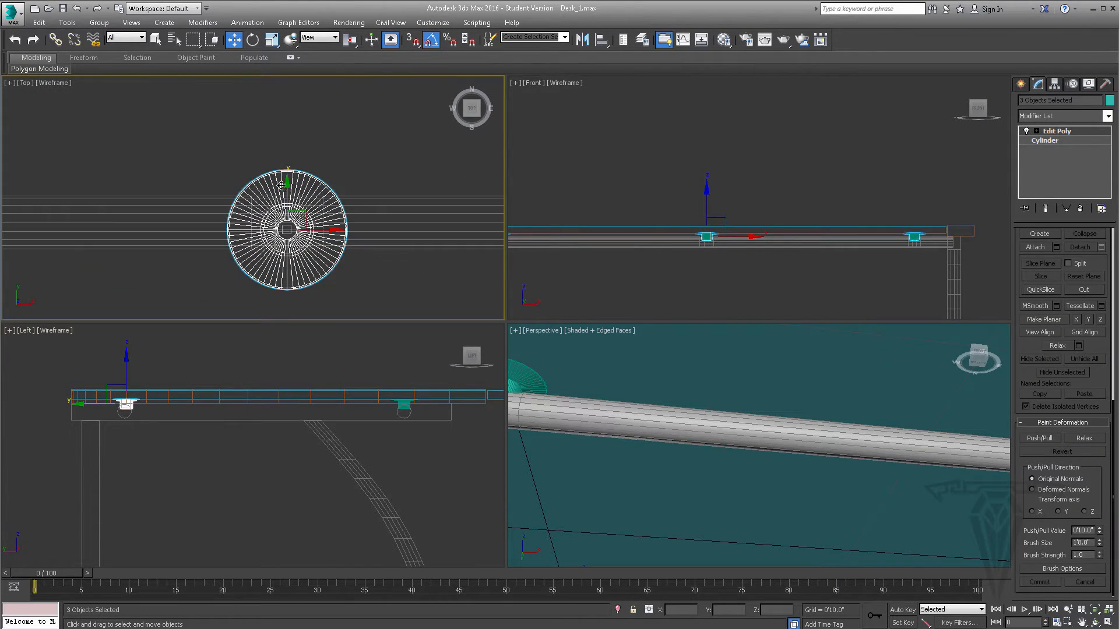
left_click_drag(286, 189, 286, 183)
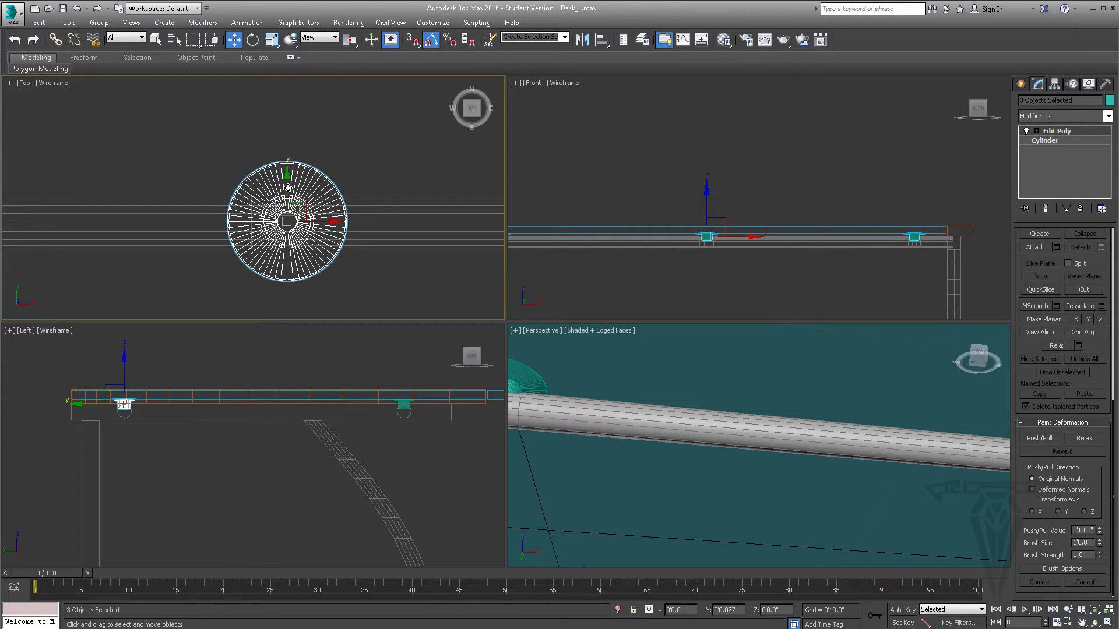
scroll(288, 189, "down", 5)
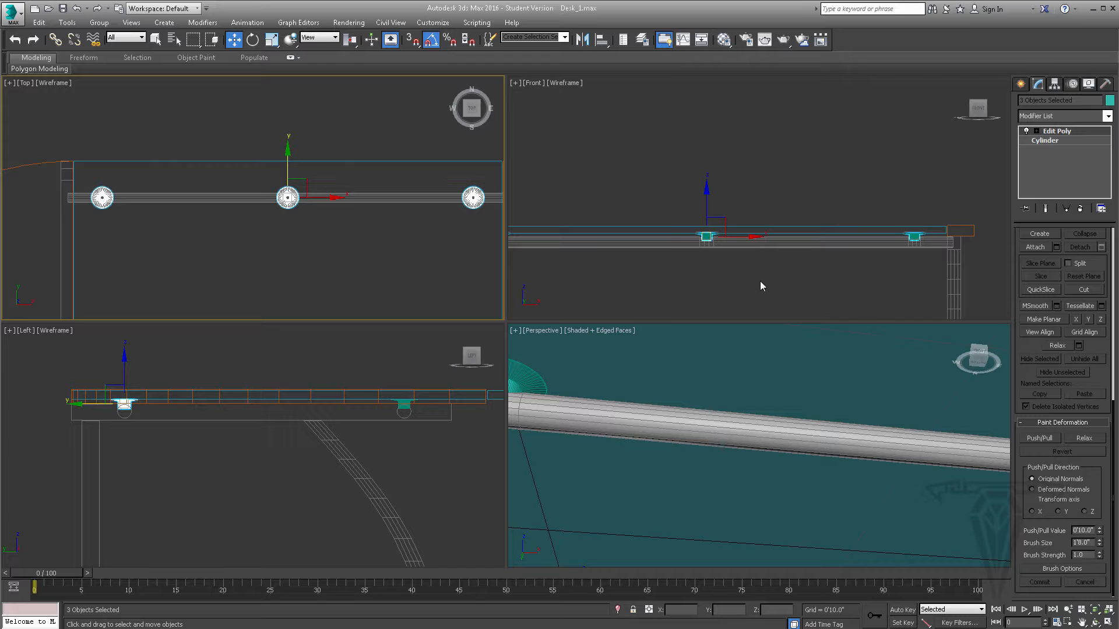
- Check the desk photo, and clone Metal_Bar_2 as a copy about 7.1" lower in Z, named Metal_Bar_3
scroll(771, 248, "down", 5)
scroll(734, 414, "down", 6)
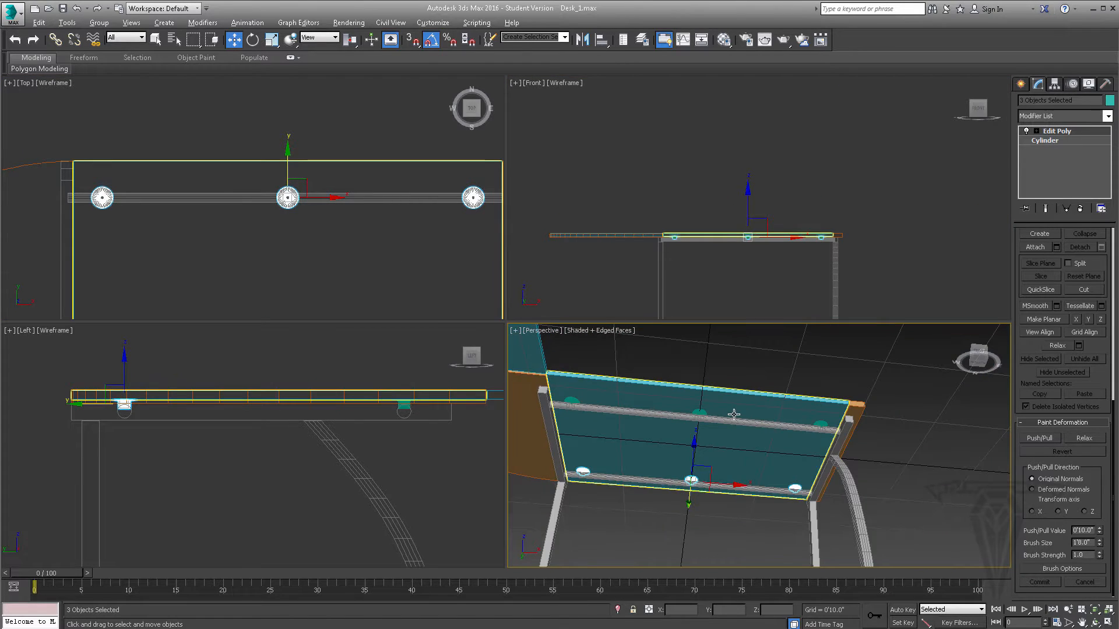
middle_click_drag(734, 414, 765, 420, "alt")
middle_click_drag(824, 445, 804, 460, "alt")
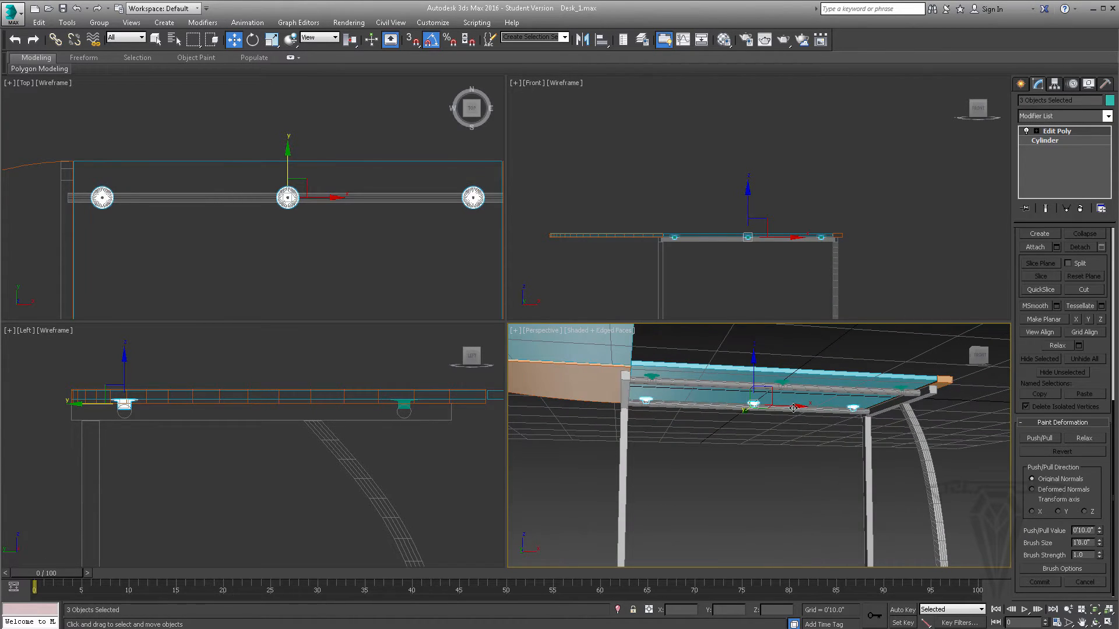
left_click(751, 408)
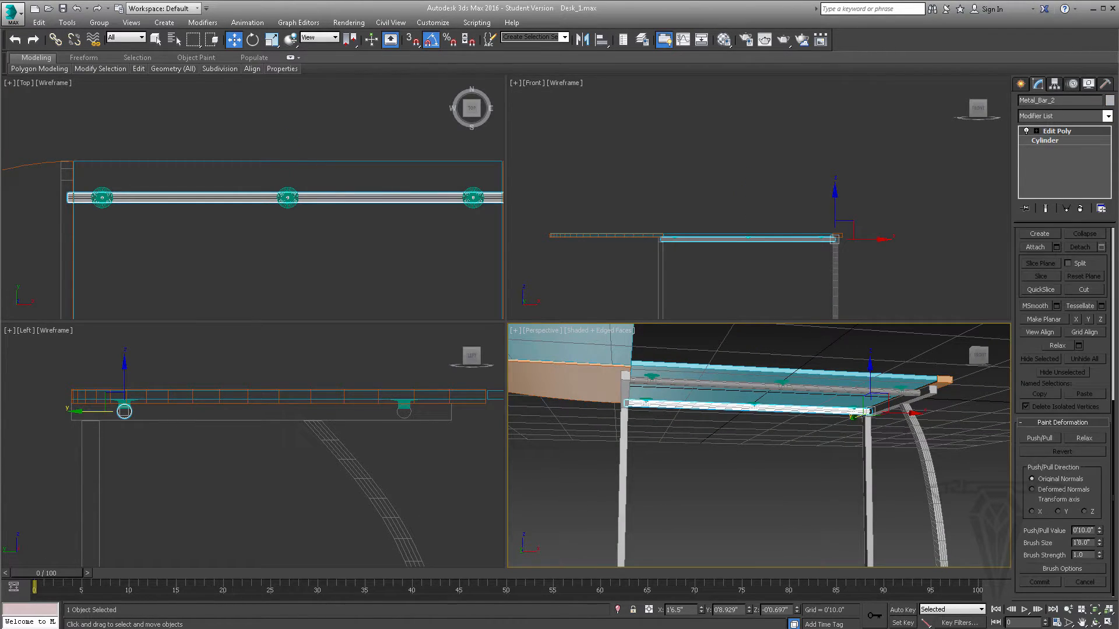
key("alt+Tab")
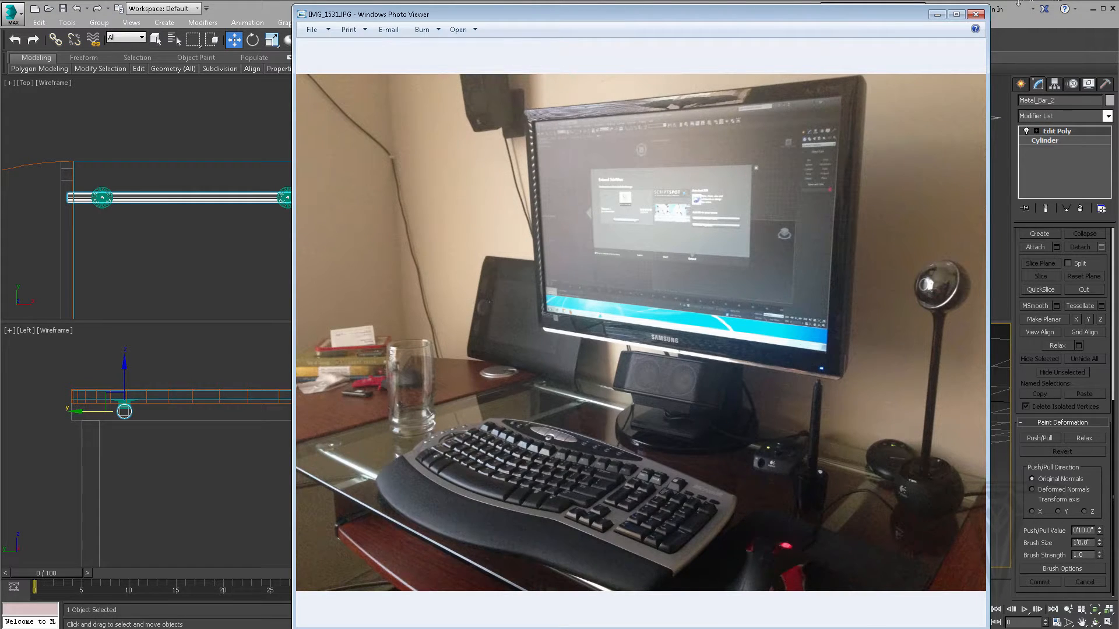
left_click(937, 14)
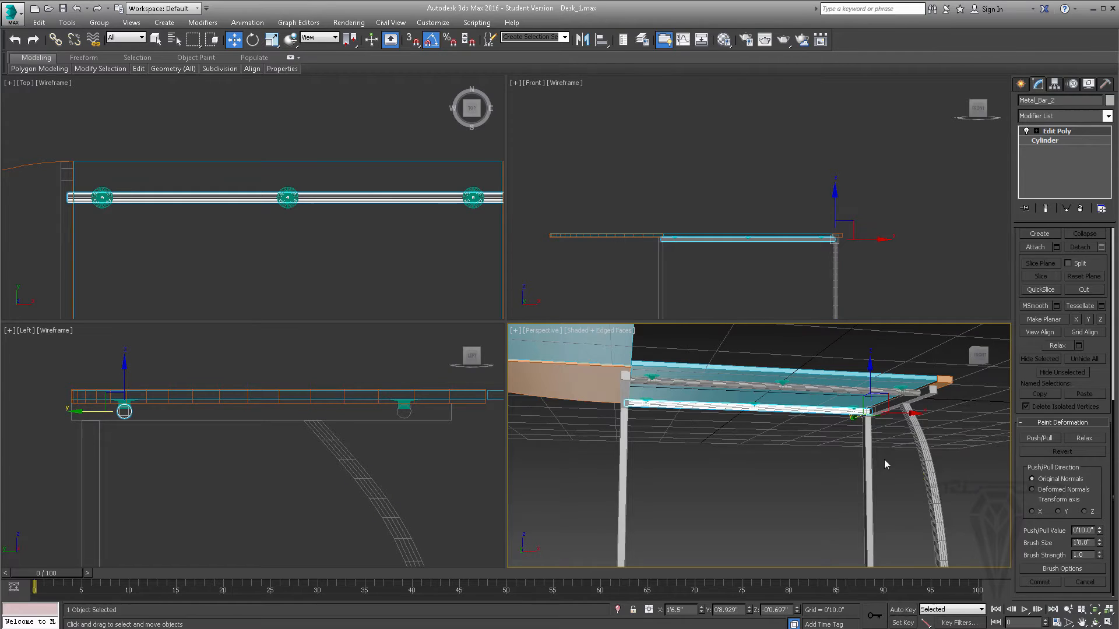
middle_click_drag(745, 378, 882, 367, "alt")
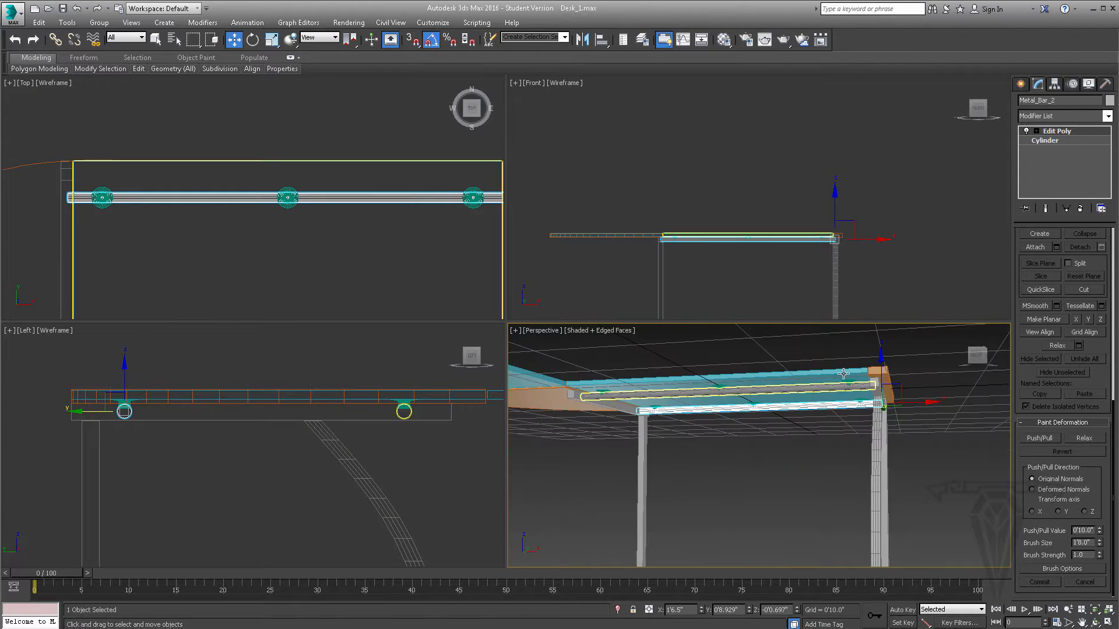
mouse_move(883, 360)
left_mouse_down("shift")
mouse_move(881, 384)
mouse_move(877, 357)
left_mouse_up("shift")
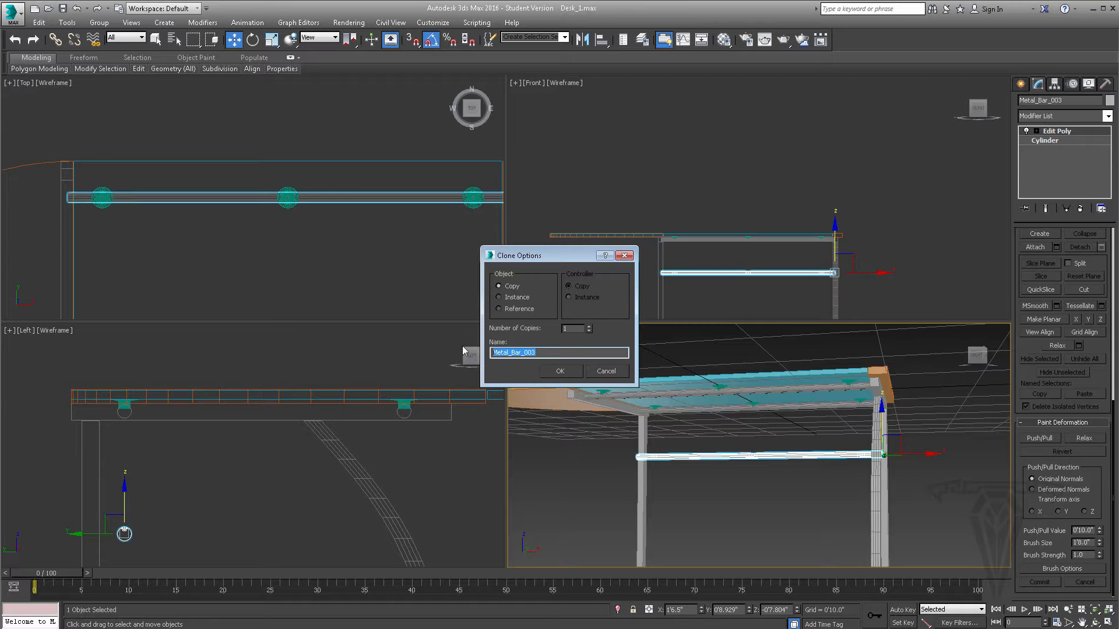
left_click_drag(547, 352, 525, 352)
type("3")
key("Return")
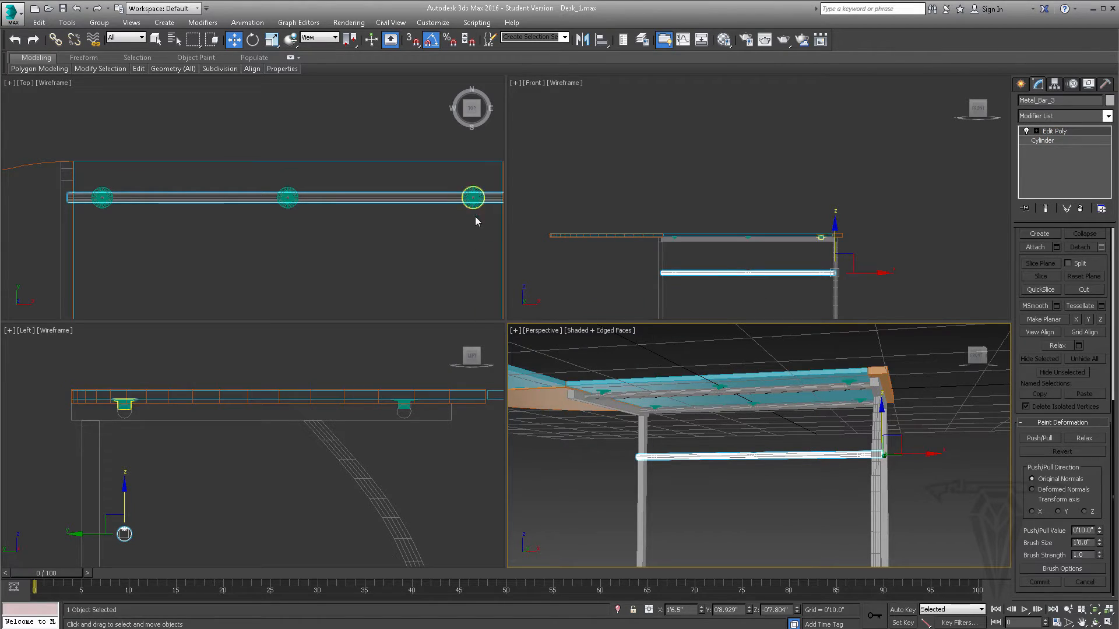
- Align Metal_Bar_3 to Metal_Leg_2 pivot to pivot in X position only, and rotate the bar 90° horizontally to run along Y
middle_click_drag(816, 420, 911, 480, "alt")
middle_click_drag(728, 479, 715, 414, "alt")
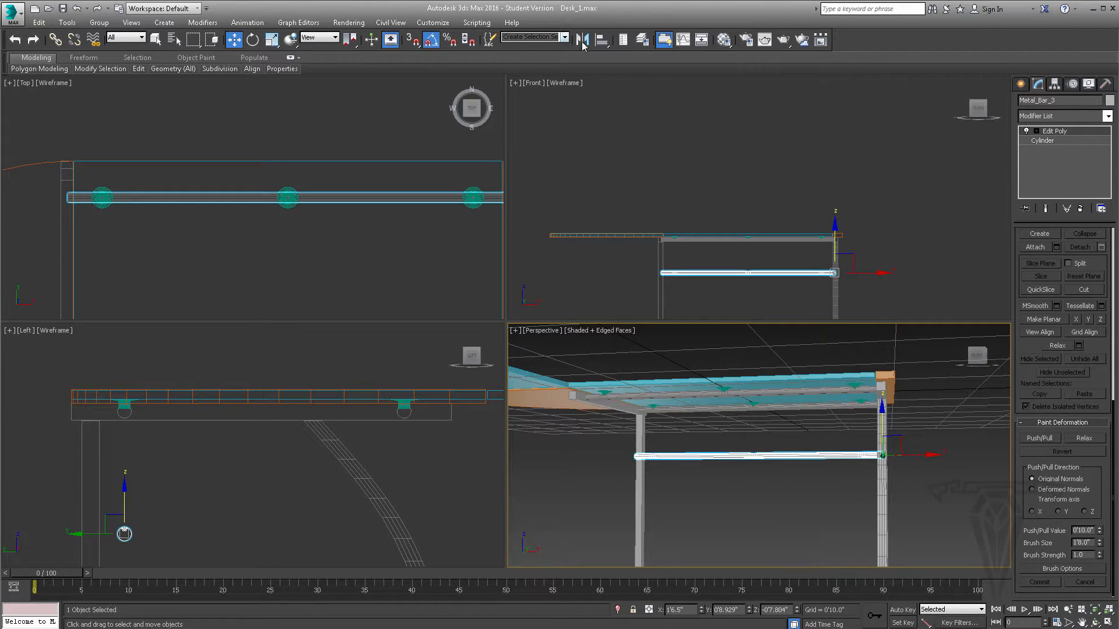
left_click(601, 40)
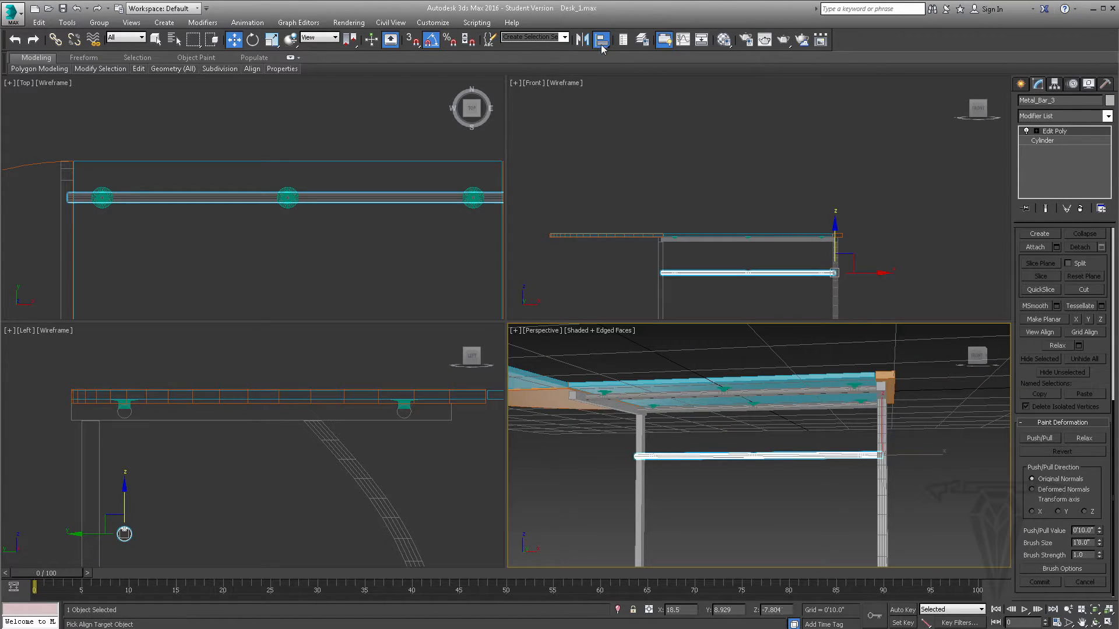
left_click(641, 432)
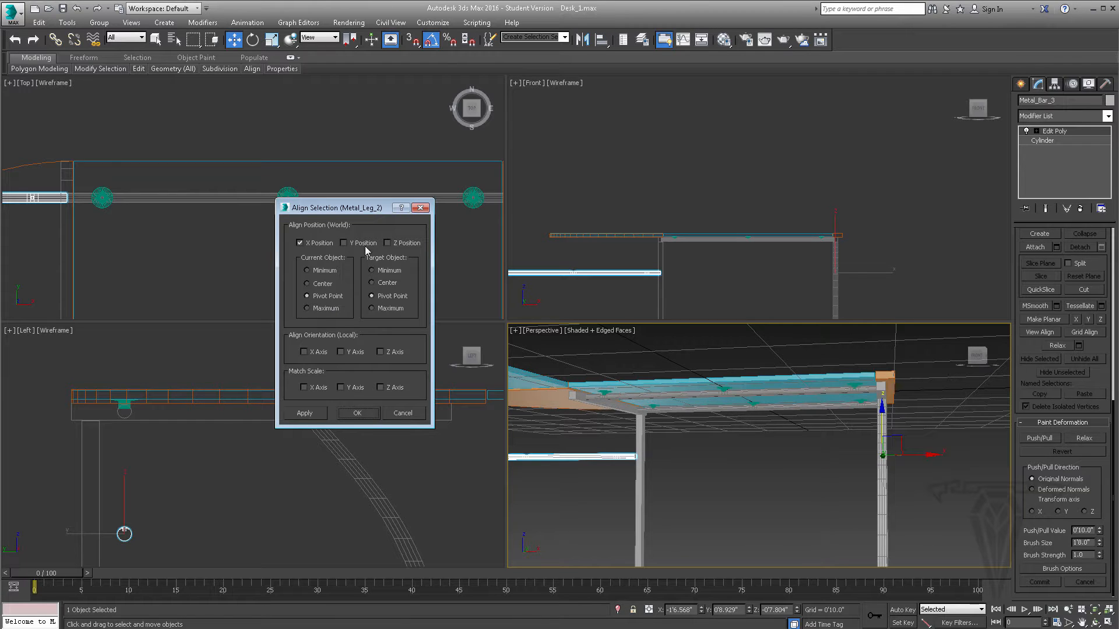
left_click(356, 412)
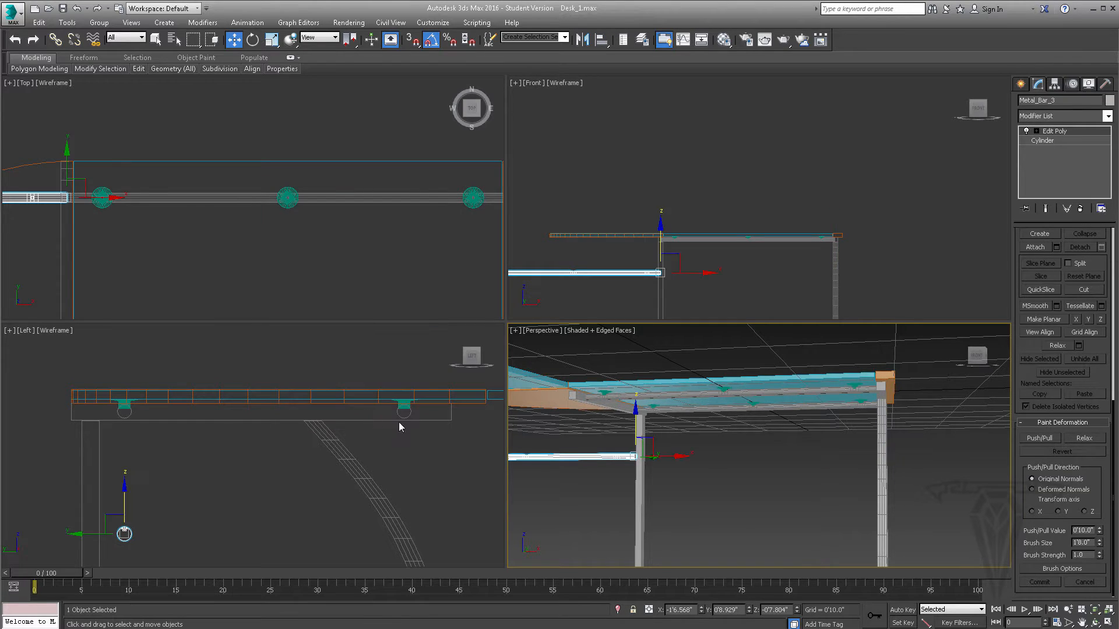
left_click(252, 41)
left_click_drag(727, 452, 750, 456)
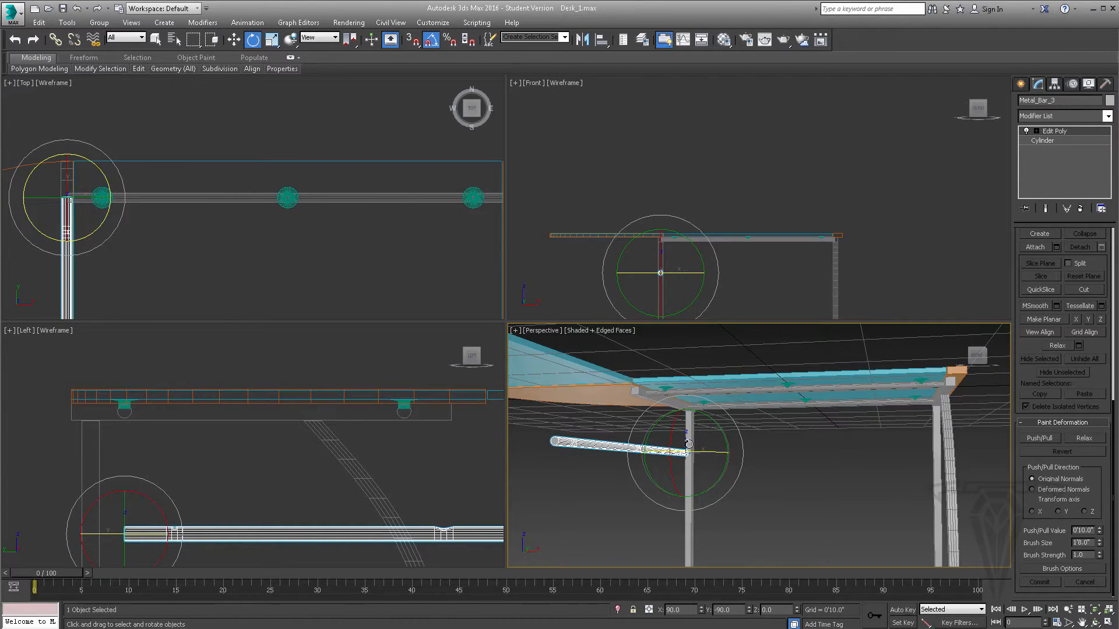
- Move Metal_Bar_3 down about 8.1" and about 1.809" in Y onto Metal_Leg_2, and tilt it 50° up toward the desktop
left_click(233, 39)
scroll(175, 419, "down", 5)
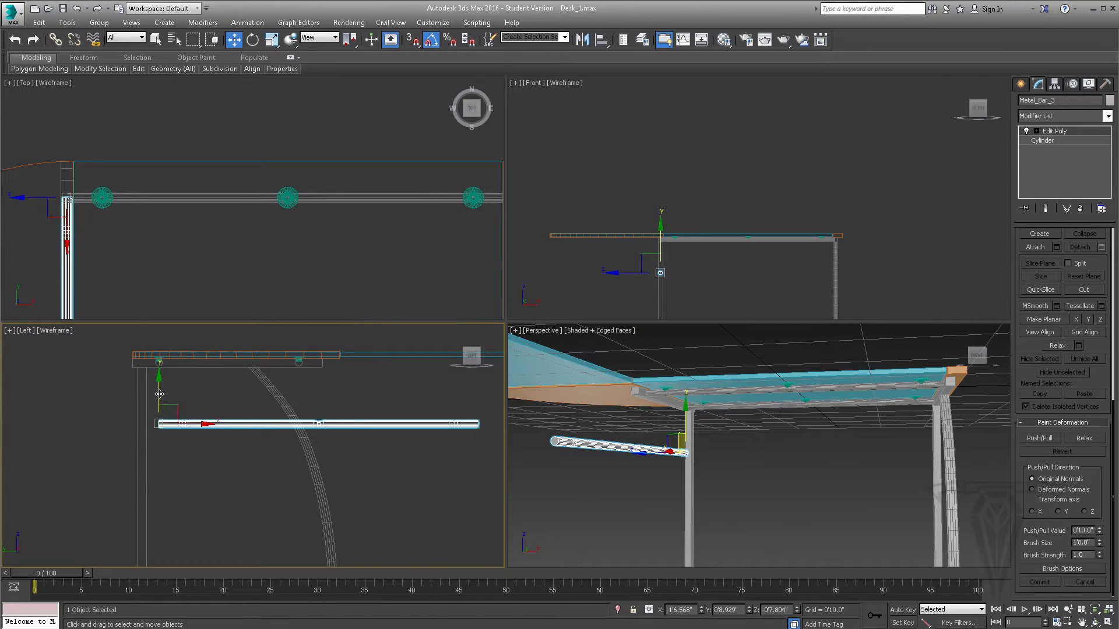
left_click_drag(163, 395, 164, 464)
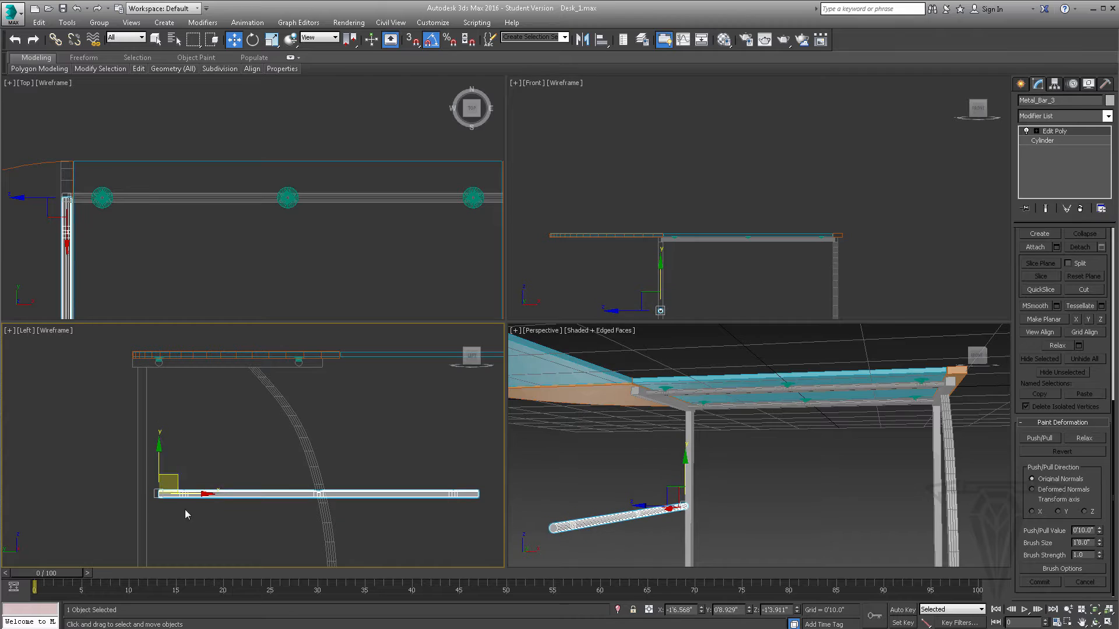
left_click_drag(208, 492, 191, 492)
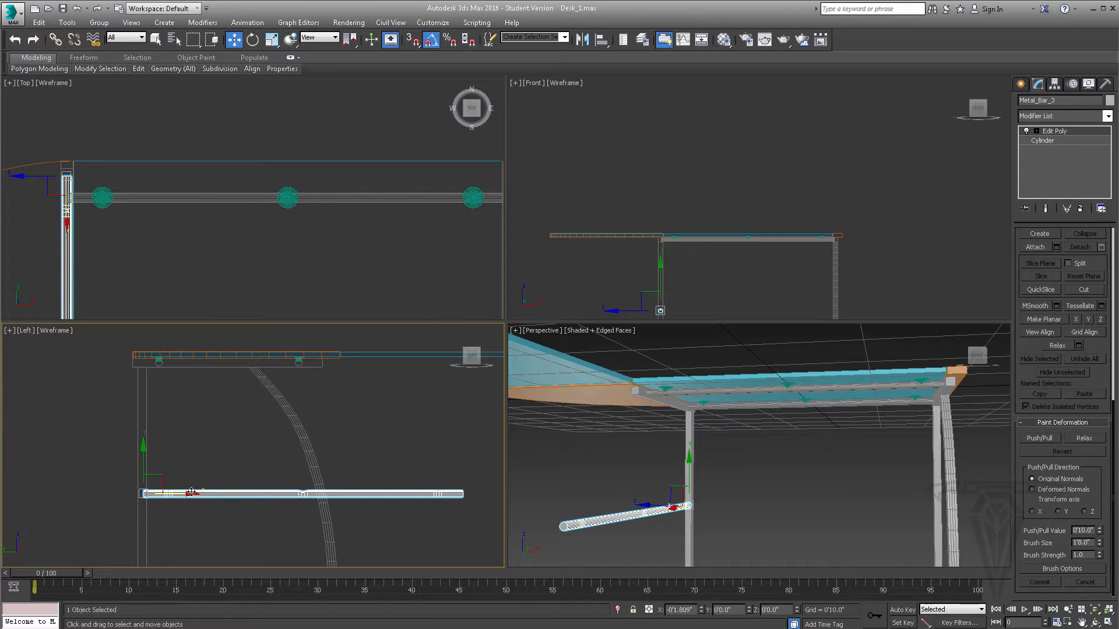
left_click(253, 39)
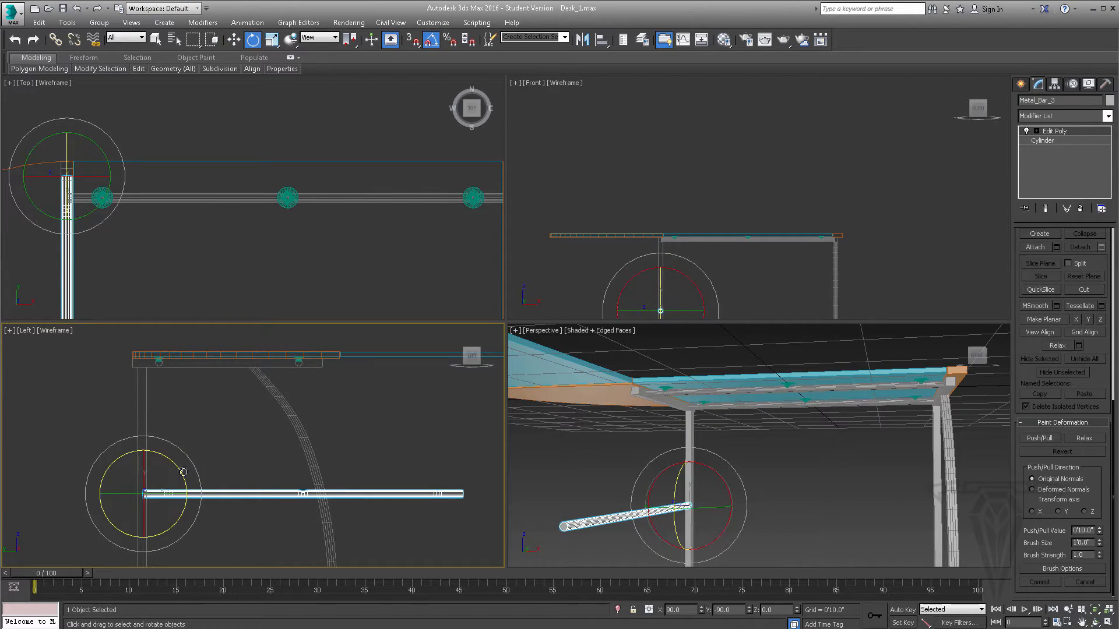
left_click_drag(183, 472, 179, 438)
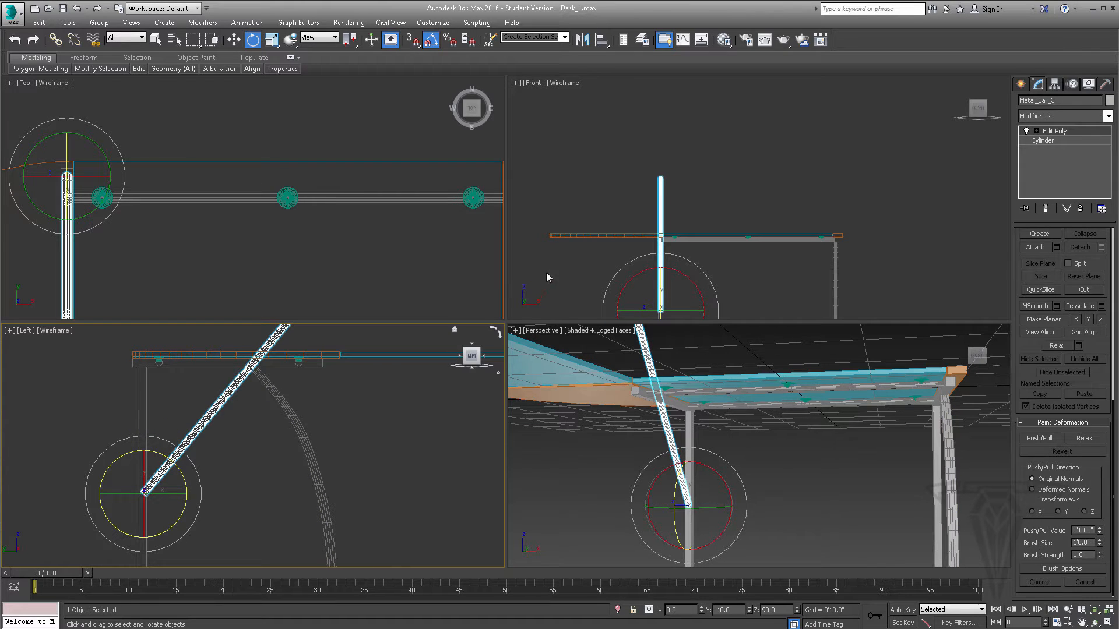
- Remove the Edit Poly modifier from Metal_Bar_3 and set the cylinder's height to 1'7.61" so it ends under the desktop frame
left_click(1053, 140)
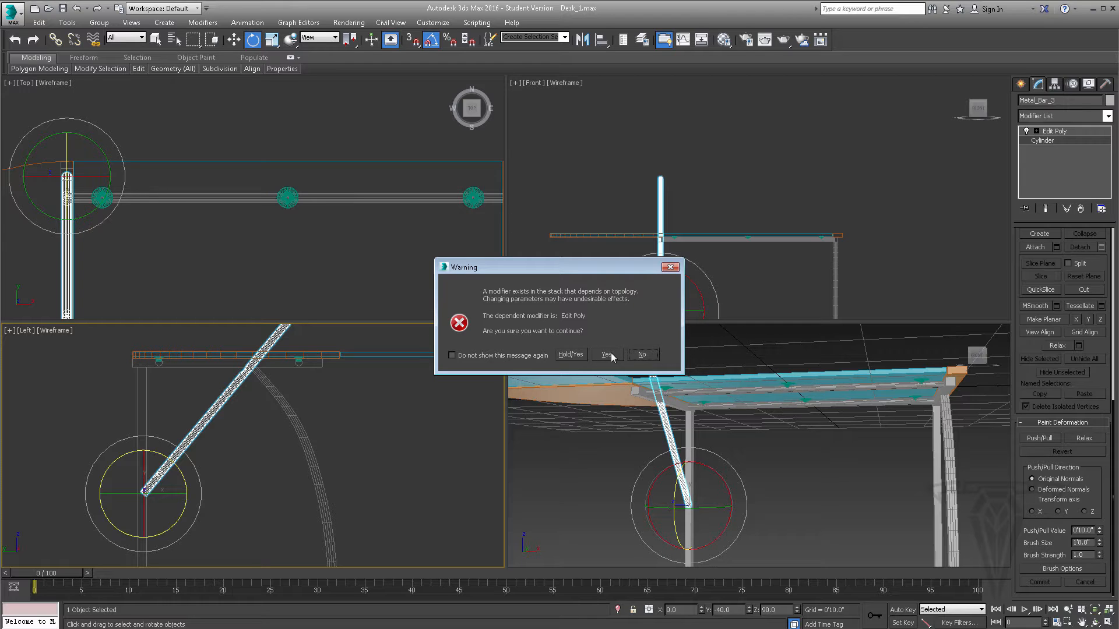
left_click(641, 354)
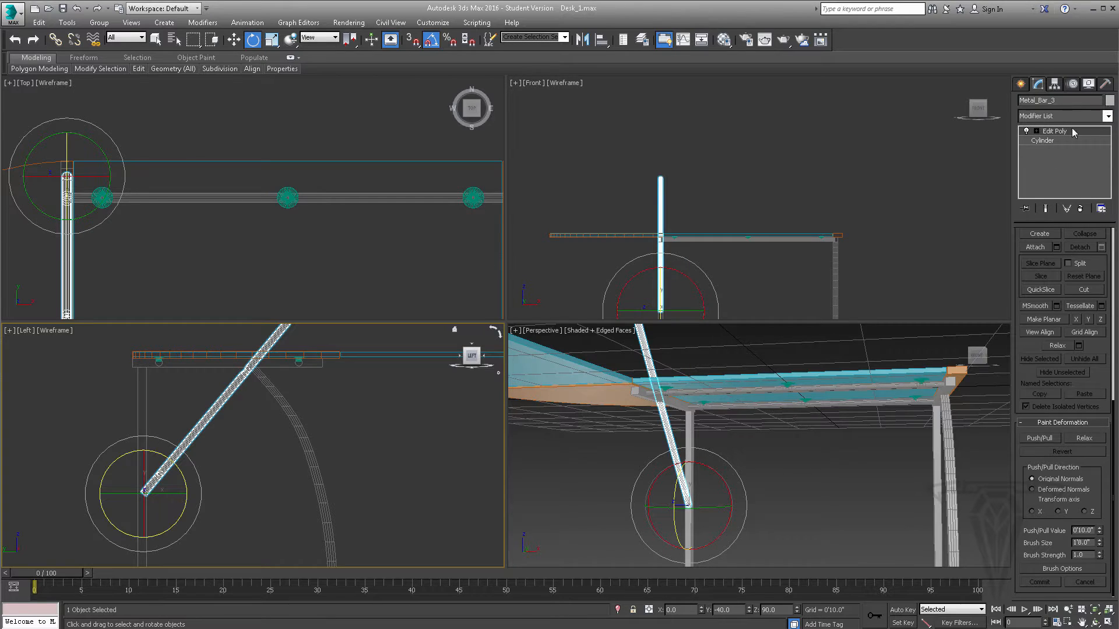
left_click(1080, 209)
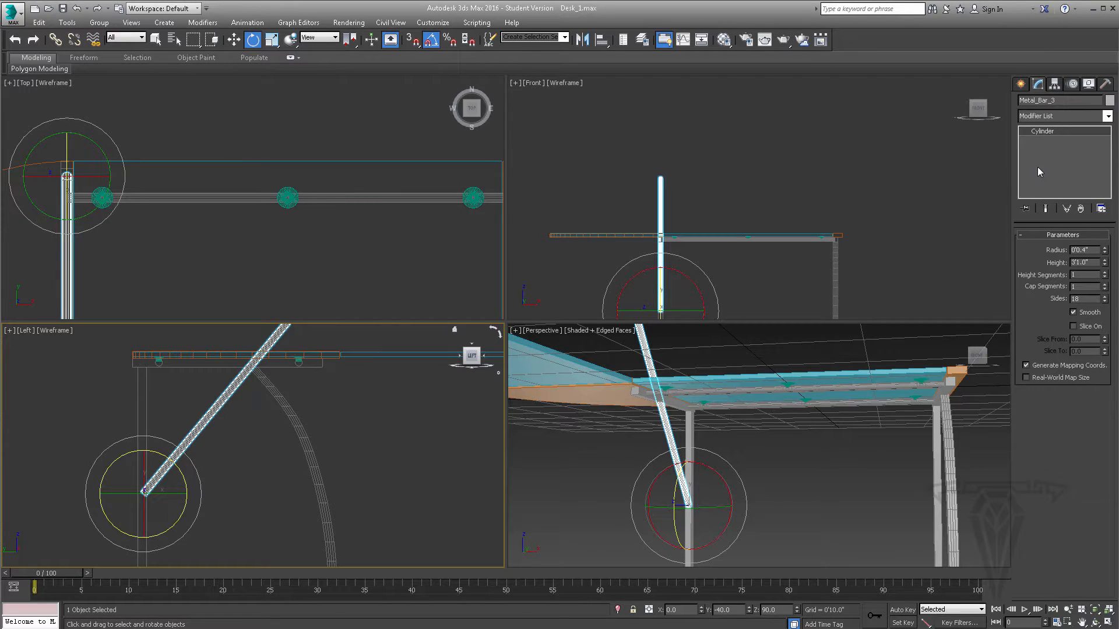
left_click_drag(1104, 263, 1106, 289)
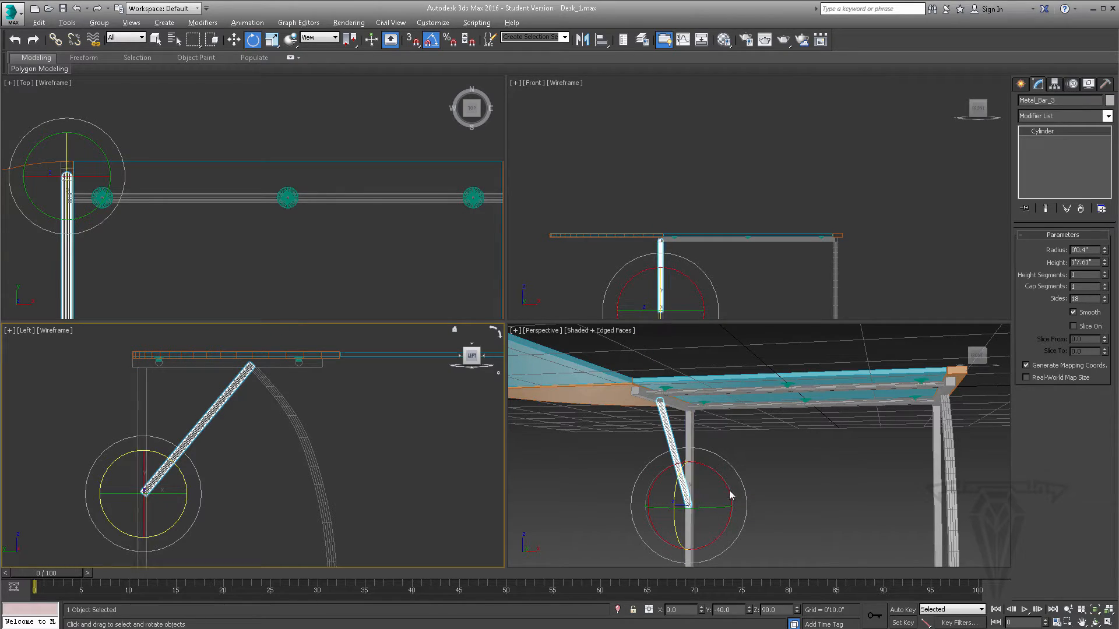
- Clone the diagonal brace as a copy about 3'0.9" along positive X to the opposite leg, keeping the suggested name
middle_click_drag(730, 495, 678, 440, "alt")
key("w")
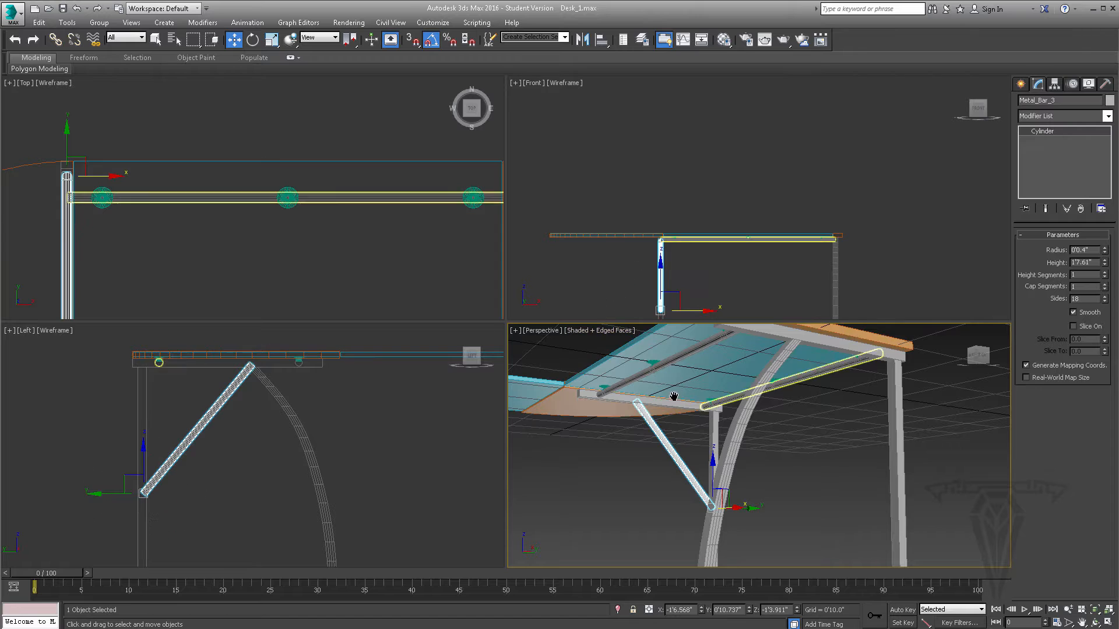
middle_click_drag(674, 397, 651, 383)
scroll(652, 383, "down", 3)
middle_click_drag(691, 445, 732, 451, "alt")
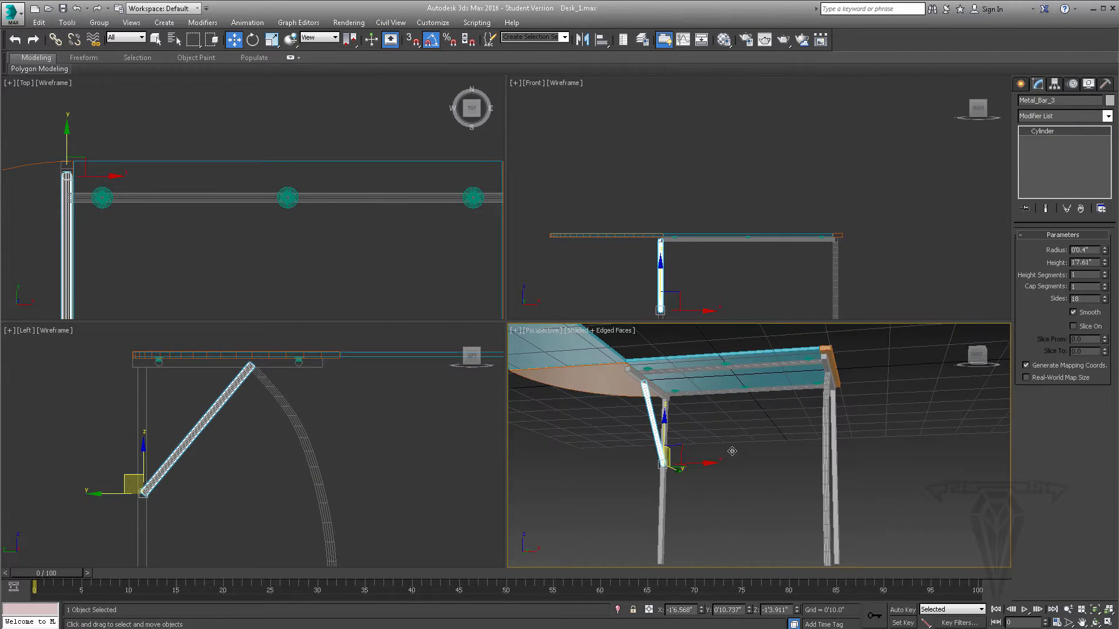
left_click_drag(732, 451, 871, 468, "shift")
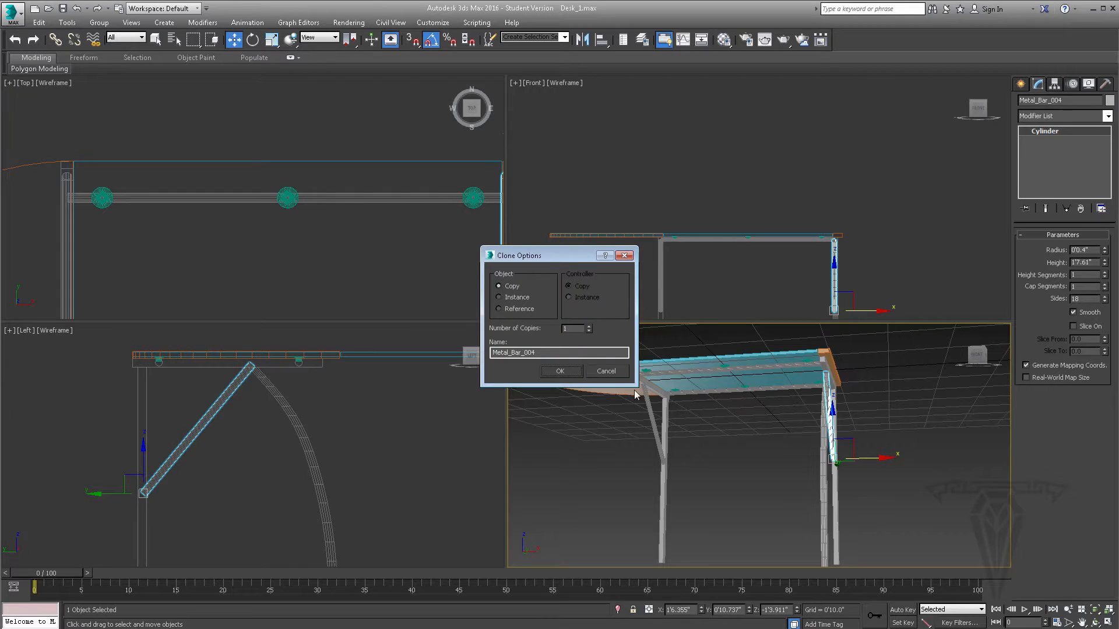
left_click(562, 372)
- Align the copied diagonal brace Metal_Bar_004 to Metal_Leg_1, pivot point to pivot point, in X position only
middle_click_drag(824, 456, 790, 454, "alt")
left_click(604, 43)
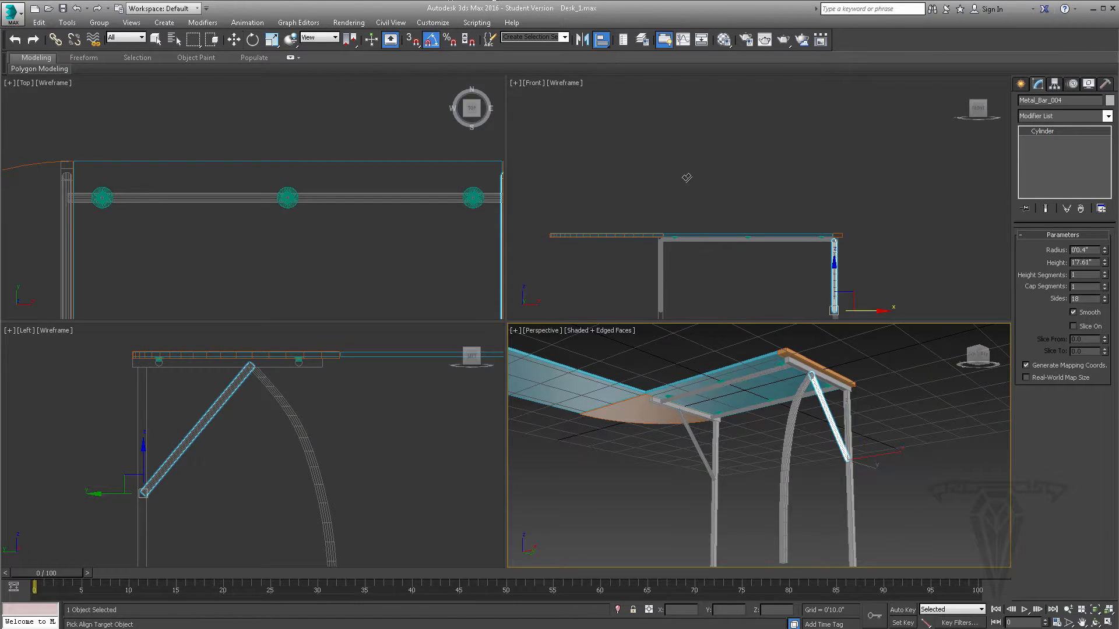
left_click(851, 434)
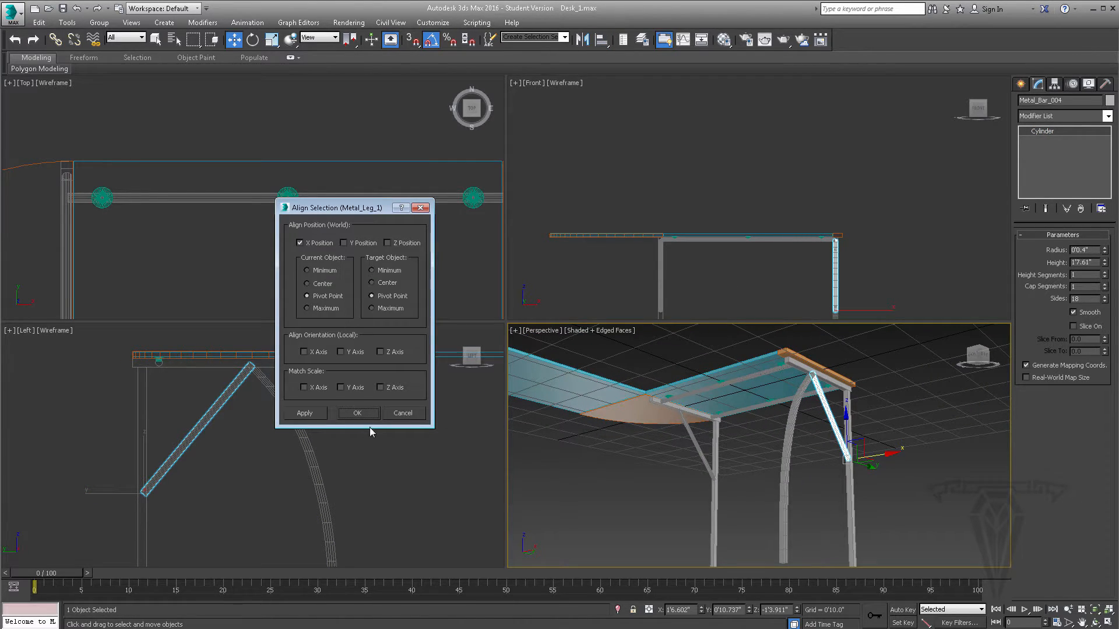
left_click(359, 413)
- Rotate Metal_Bar_004 down to horizontal and set its height to 1'8.406" so it reaches the curved leg
middle_click_drag(165, 457, 175, 431)
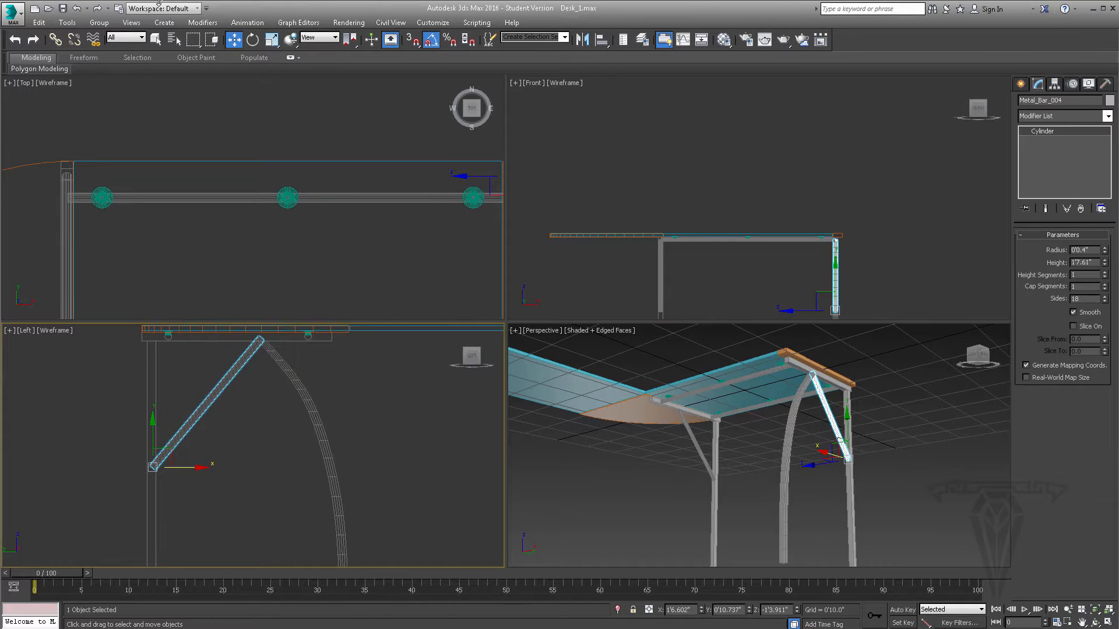
left_click(252, 40)
left_click_drag(184, 436, 200, 470)
left_click(230, 45)
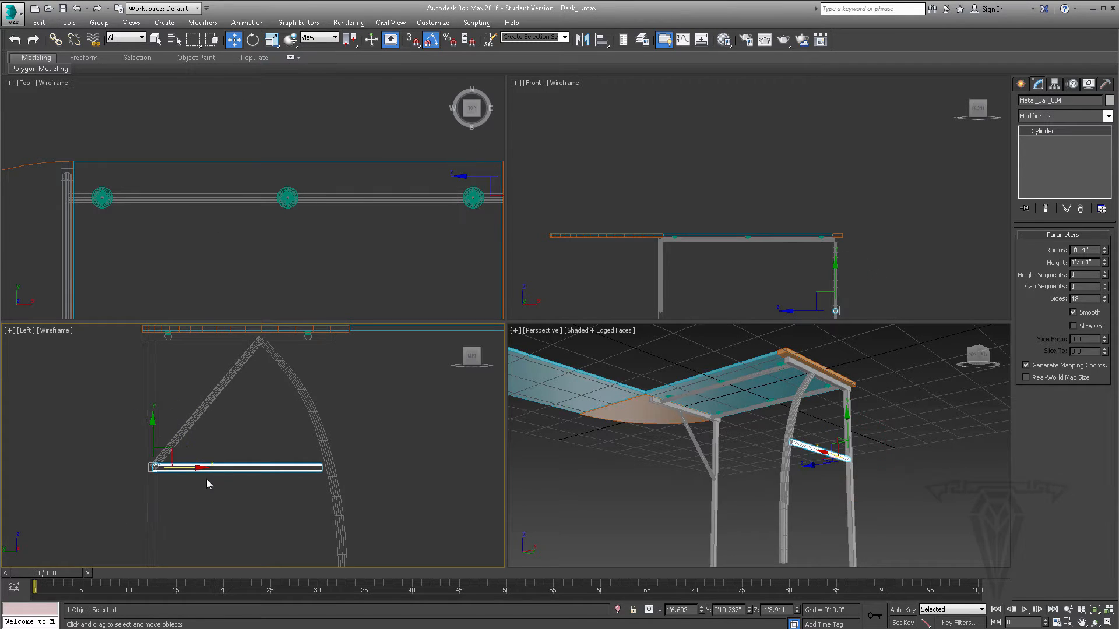
middle_click_drag(837, 475, 895, 467, "alt")
scroll(895, 462, "up", 3)
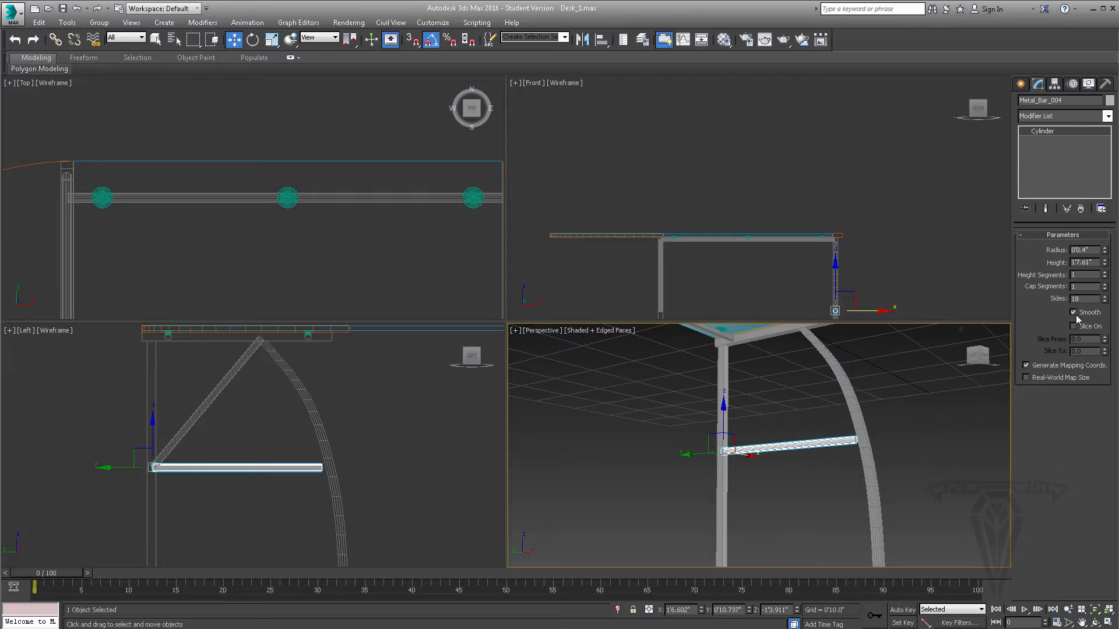
left_click(1104, 261)
- Clone the horizontal bar about 1'0.4" straight down and set the clone's height to 1'9.878" to meet the curved leg
middle_click_drag(235, 423, 255, 355)
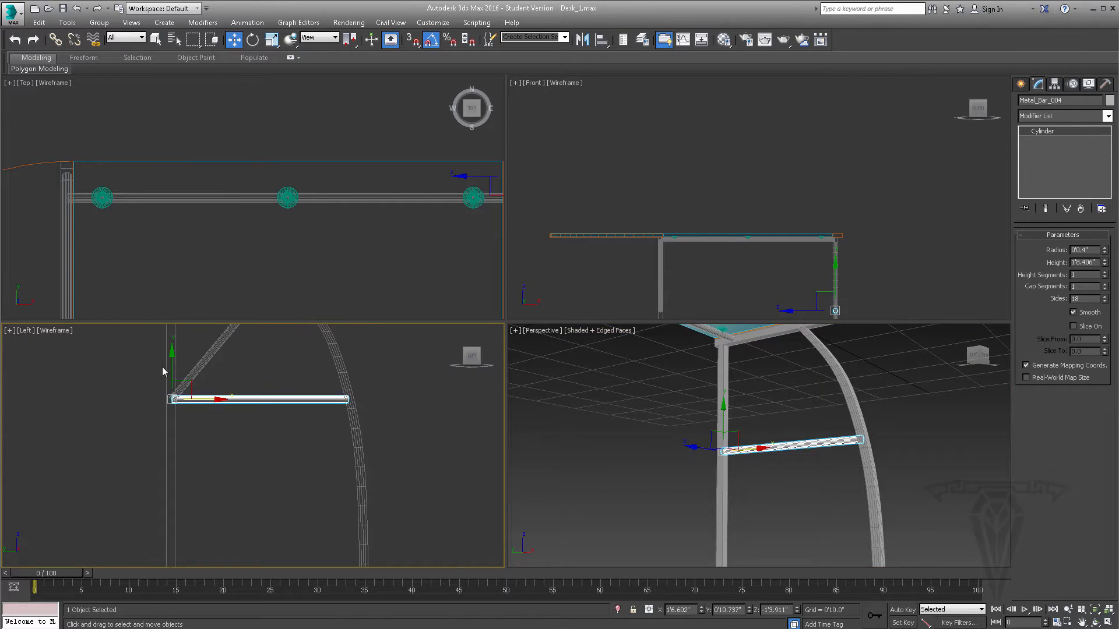
left_click_drag(172, 355, 172, 462, "shift")
left_click(560, 371)
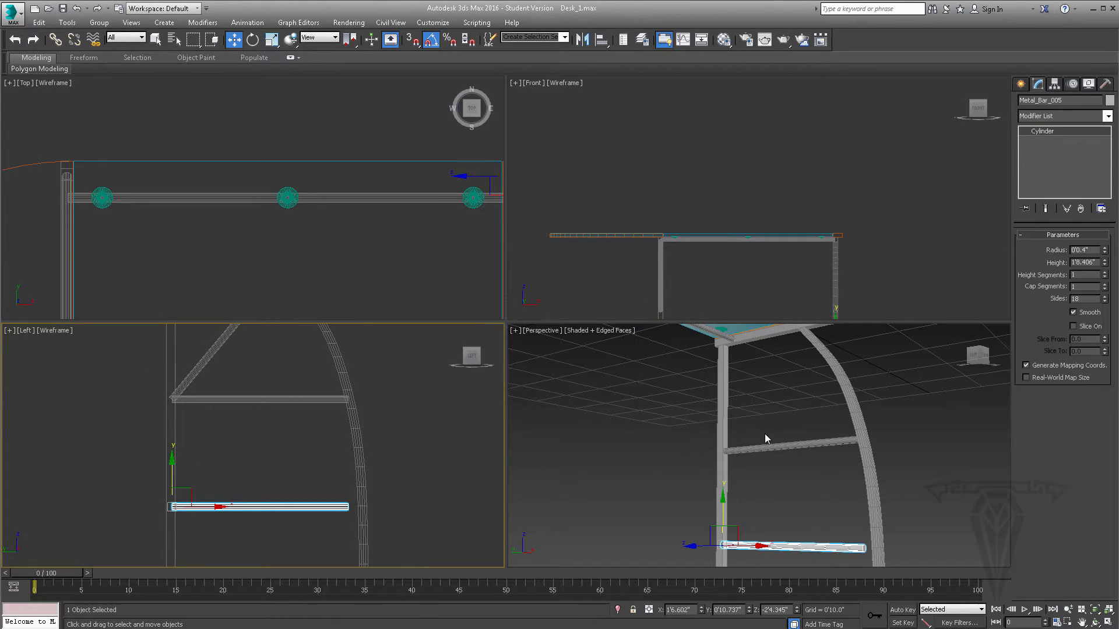
middle_click_drag(763, 440, 747, 400, "alt")
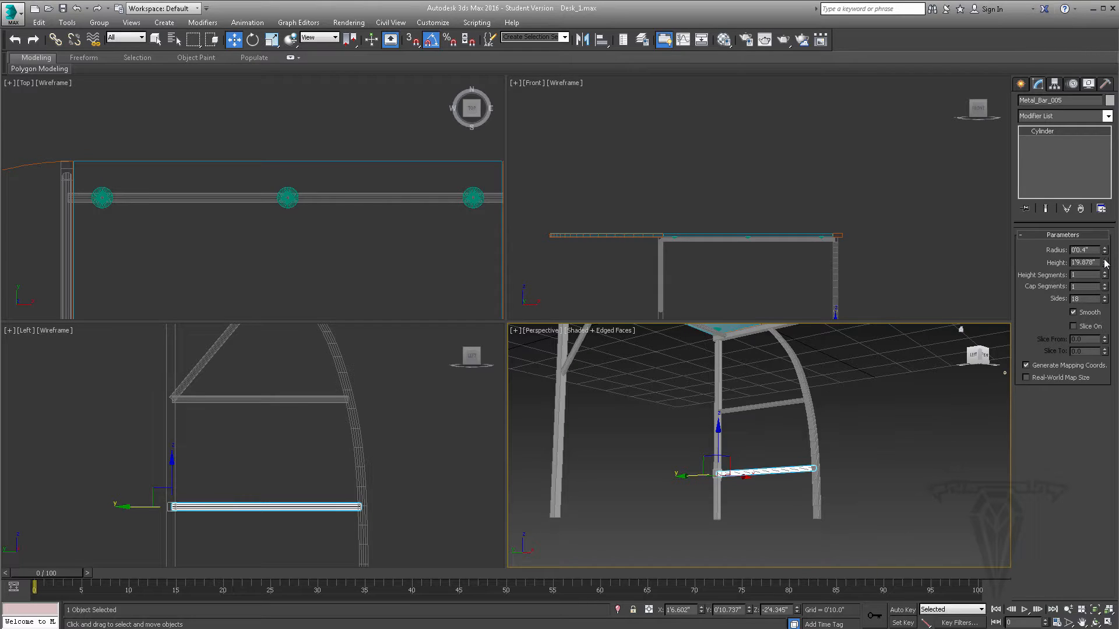
- Review the desk frame from the front and switch to Windows Photo Viewer to check the desk reference photo
middle_click_drag(851, 424, 726, 436, "alt")
middle_click_drag(701, 392, 686, 362, "alt")
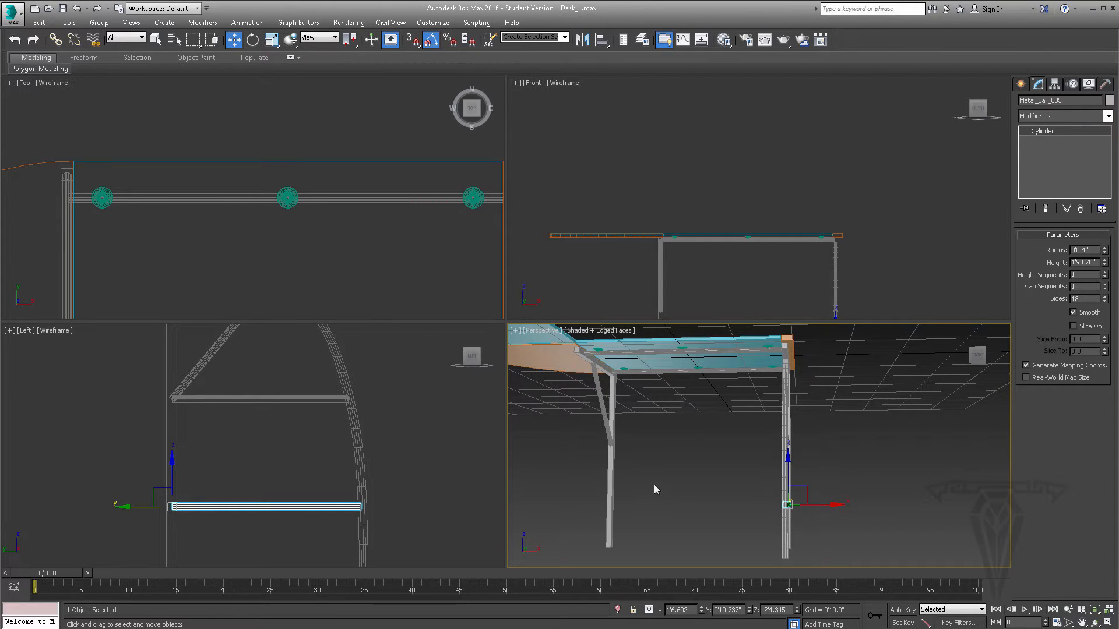
key("alt+Tab")
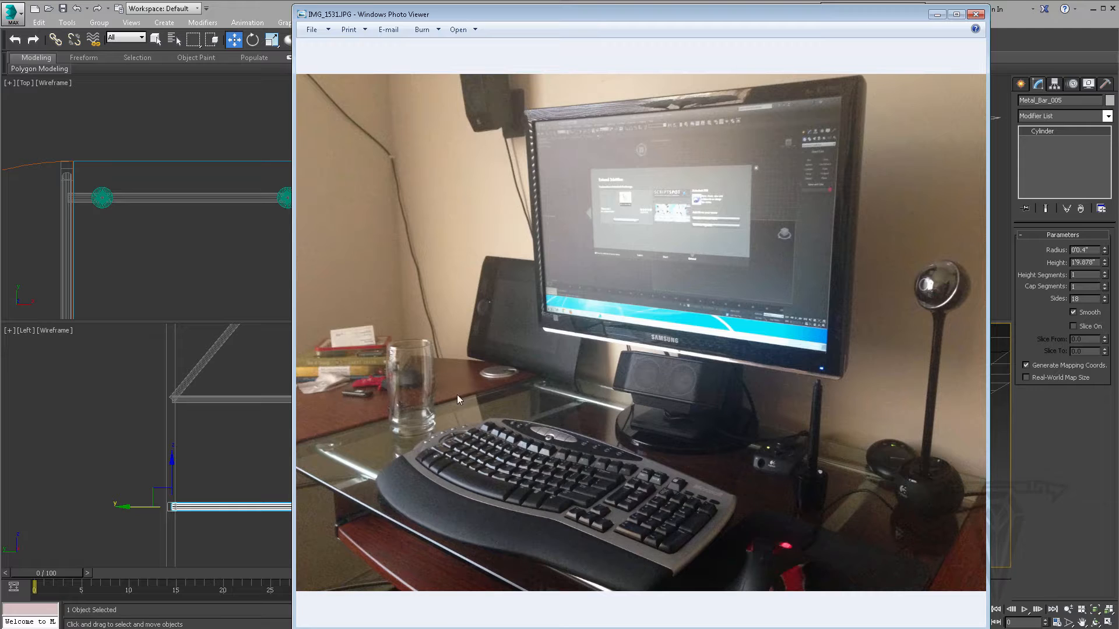
- Compare the desk model's glass top with the reference photo in Windows Photo Viewer and return to 3ds Max
left_click(936, 14)
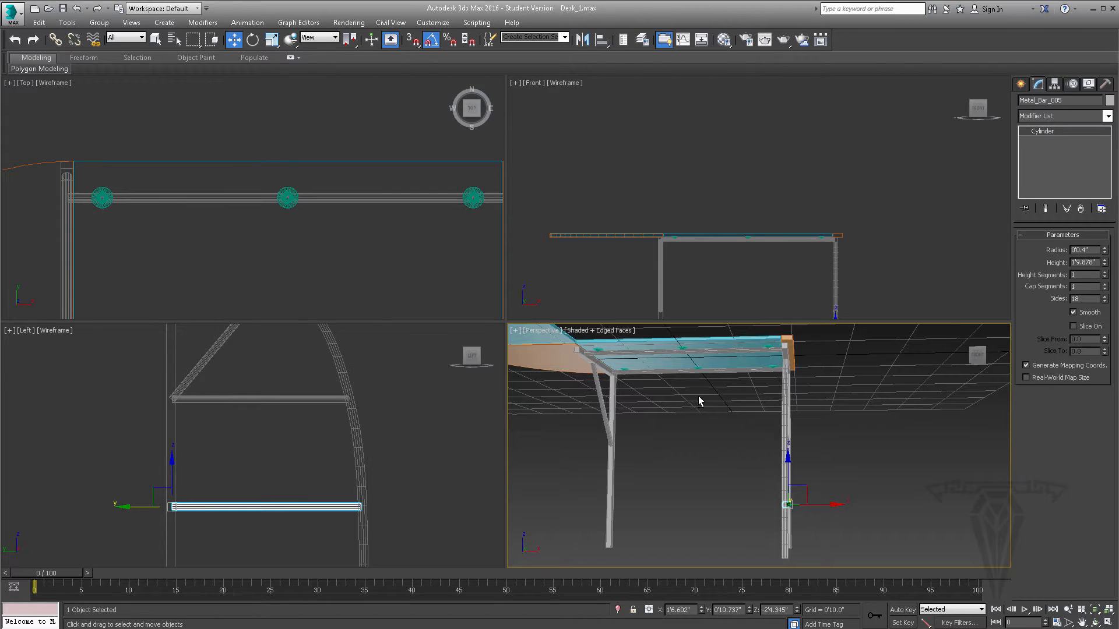
scroll(680, 412, "up", 5)
scroll(681, 412, "up", 3)
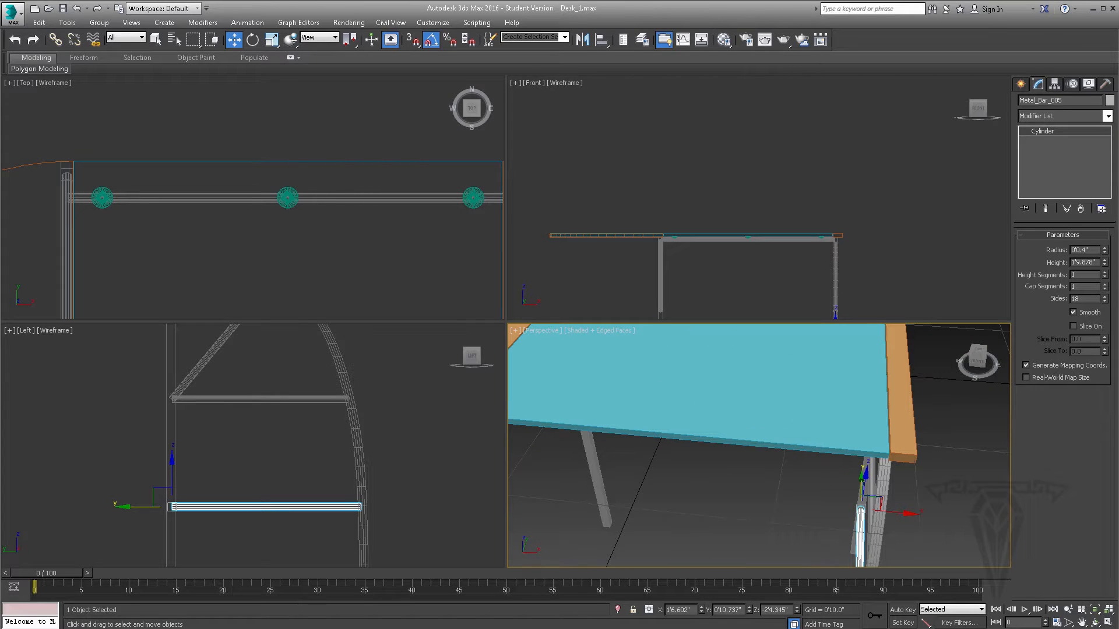
left_click(384, 628)
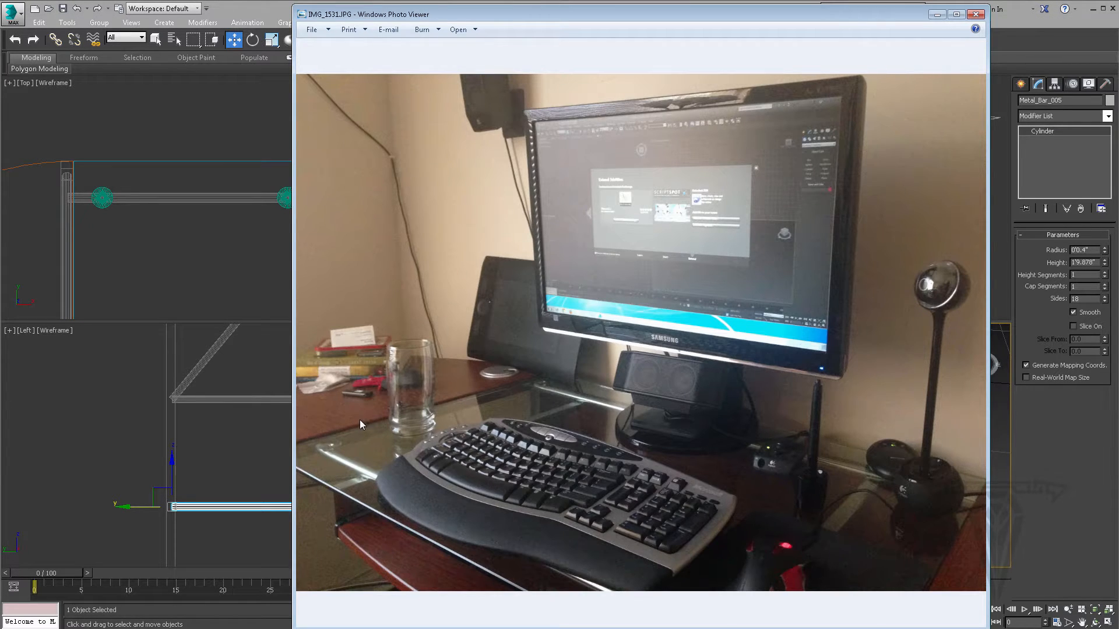
left_click(937, 14)
- Select the glass panel Desk_Glass_1 on the desktop in the perspective view
middle_click_drag(574, 491, 668, 469)
left_click(676, 463)
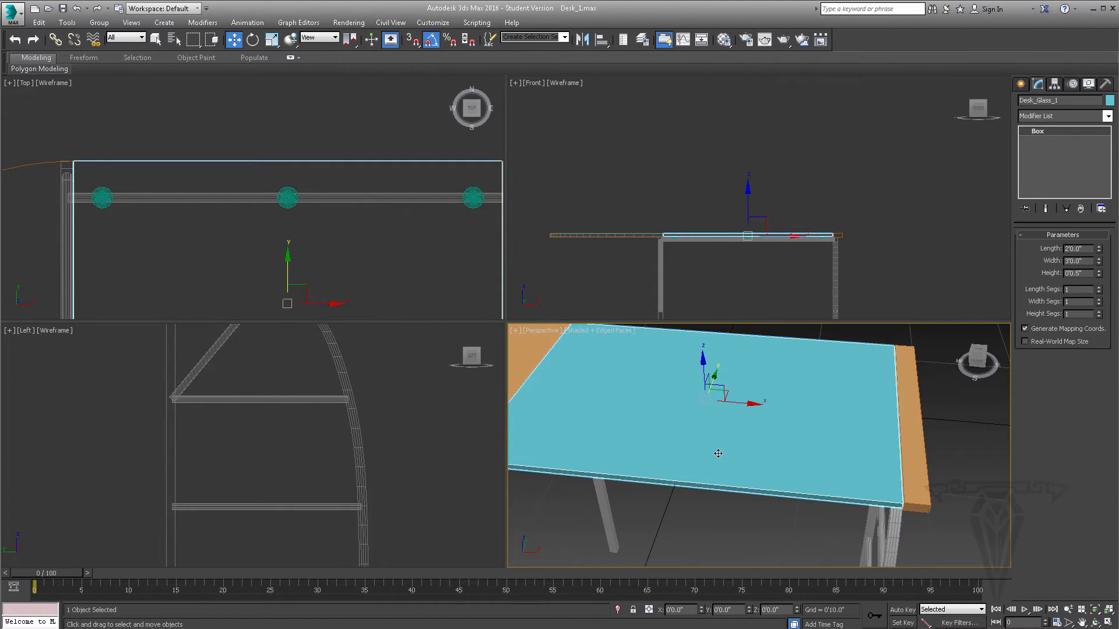
scroll(719, 452, "up", 3)
- Add an Edit Poly modifier to the glass panel Desk_Glass_1
left_click(1107, 116)
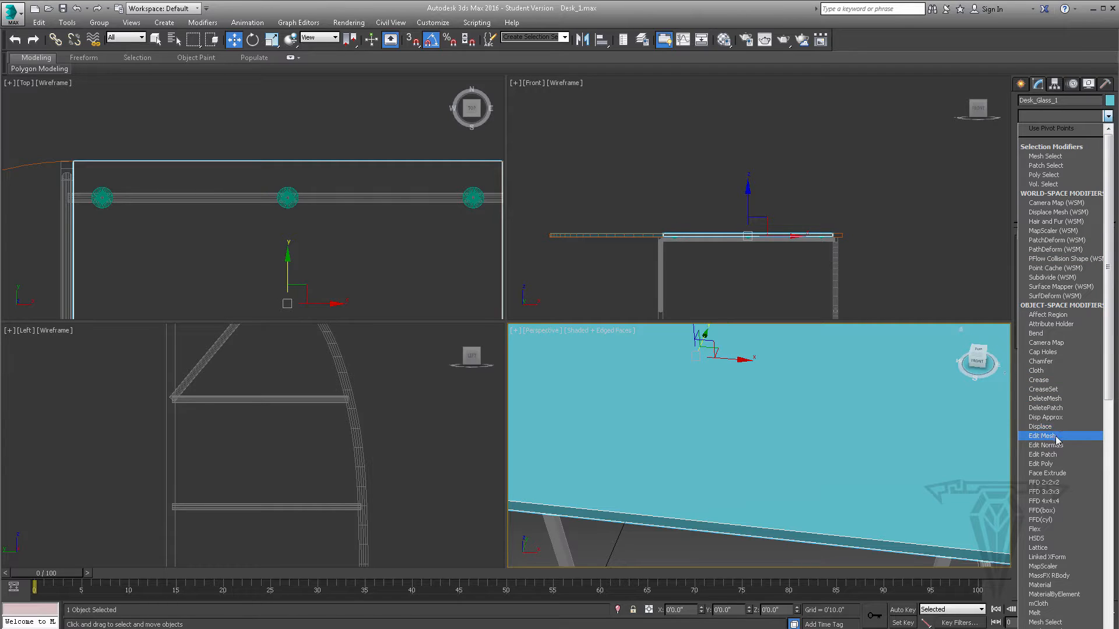
left_click(1052, 465)
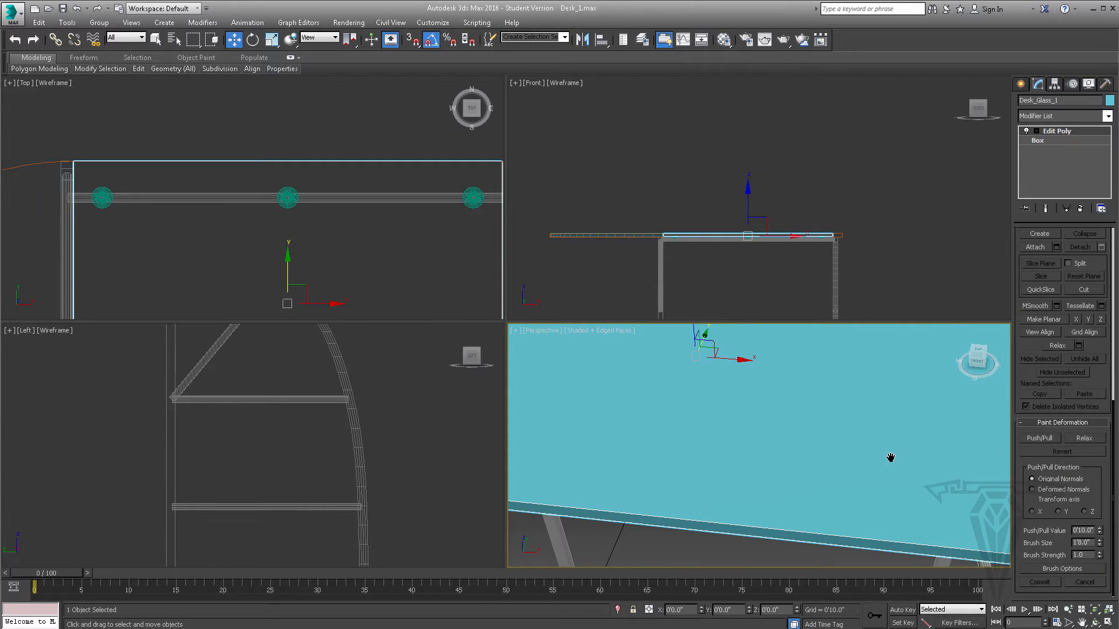
scroll(884, 456, "down", 3)
middle_click_drag(929, 430, 862, 431, "alt")
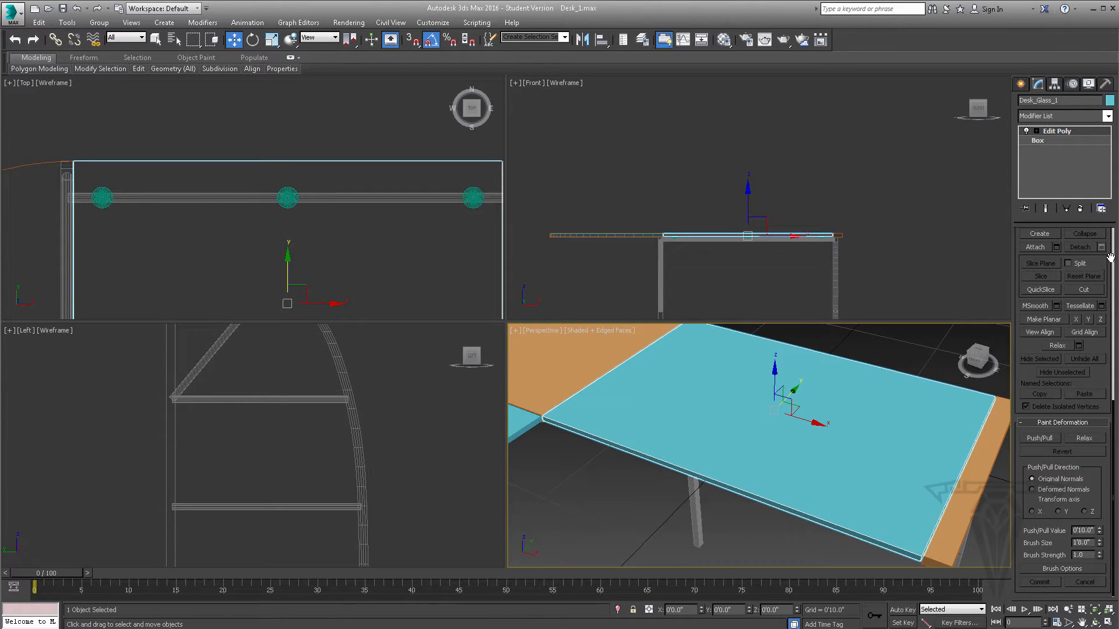
scroll(1113, 269, "up", 3)
scroll(1113, 269, "up", 3)
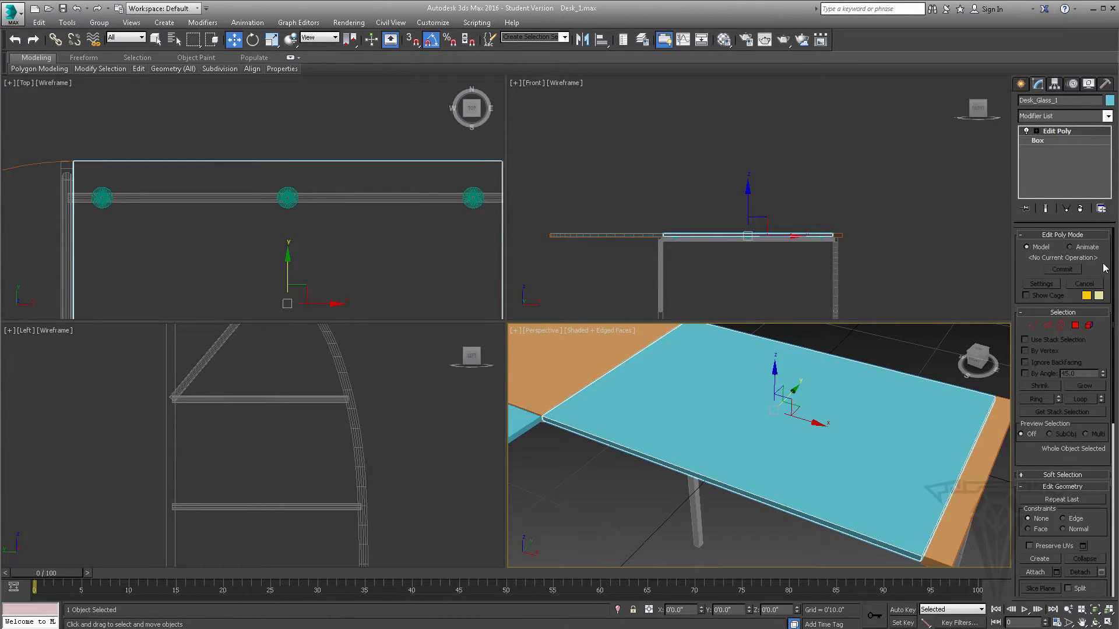
- Enter Edge sub-object level and select all edges of the glass panel
left_click(1049, 324)
scroll(751, 398, "down", 6)
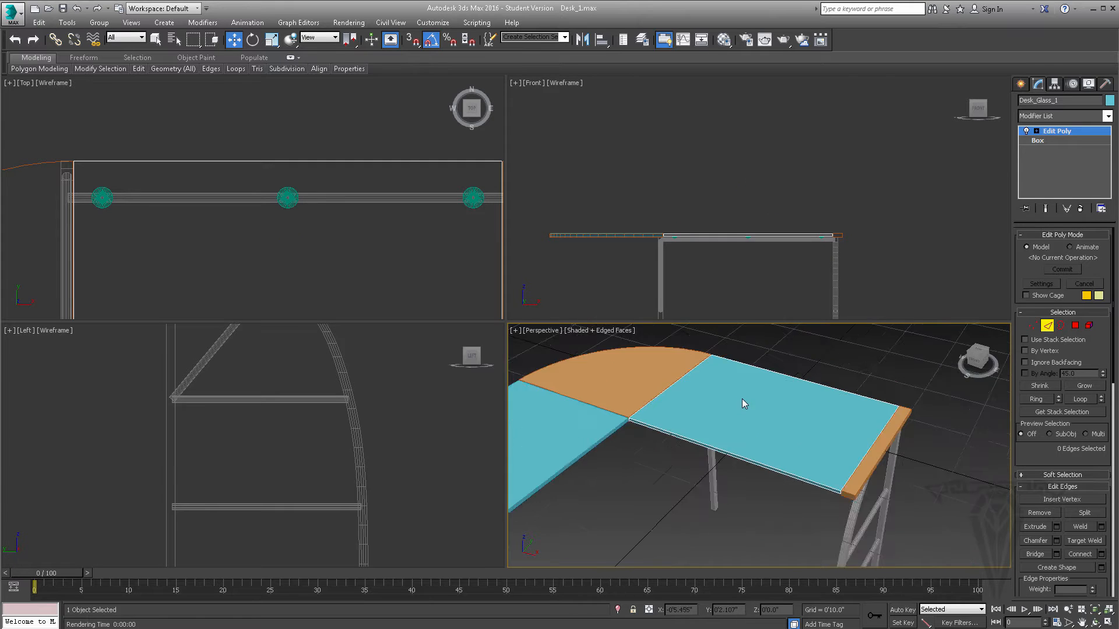
left_click_drag(654, 352, 862, 473)
scroll(728, 431, "up", 2)
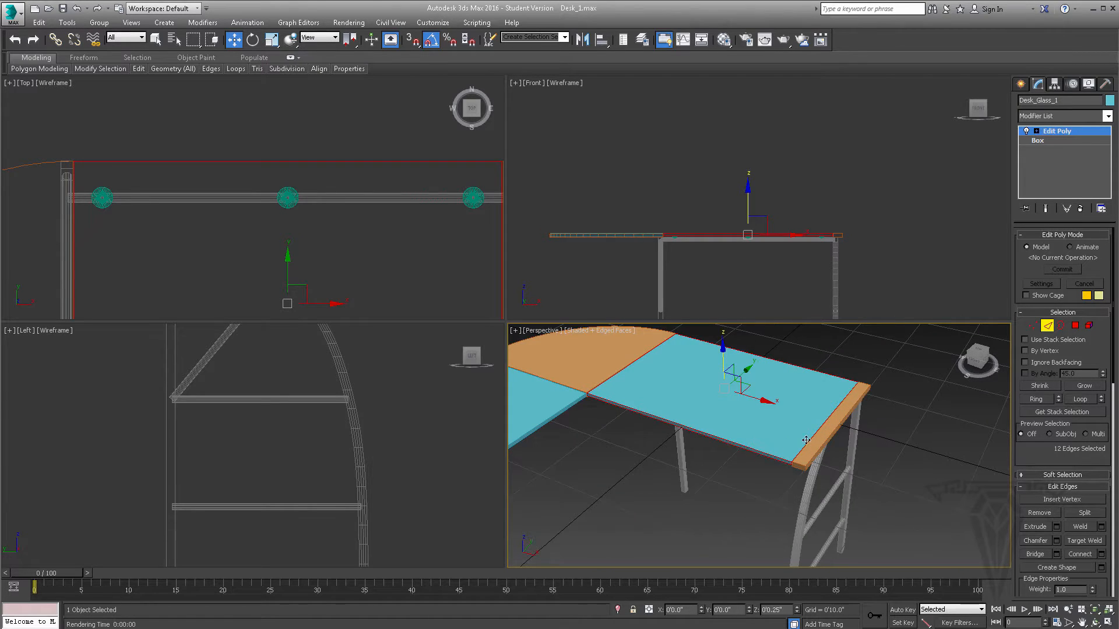
scroll(740, 419, "up", 2)
middle_click_drag(755, 410, 830, 449, "alt")
- Chamfer the selected glass edges by 0'0.05", using the maximized perspective view to judge the amount
scroll(1018, 467, "down", 2)
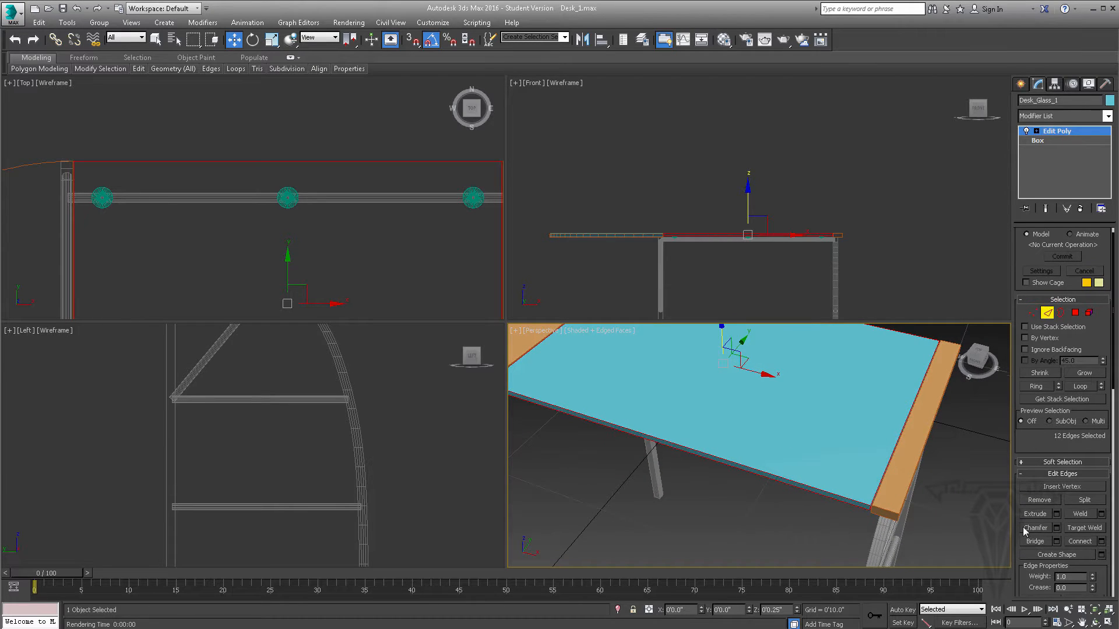
left_click(1056, 528)
middle_click_drag(760, 434, 849, 438, "alt")
right_click(856, 423)
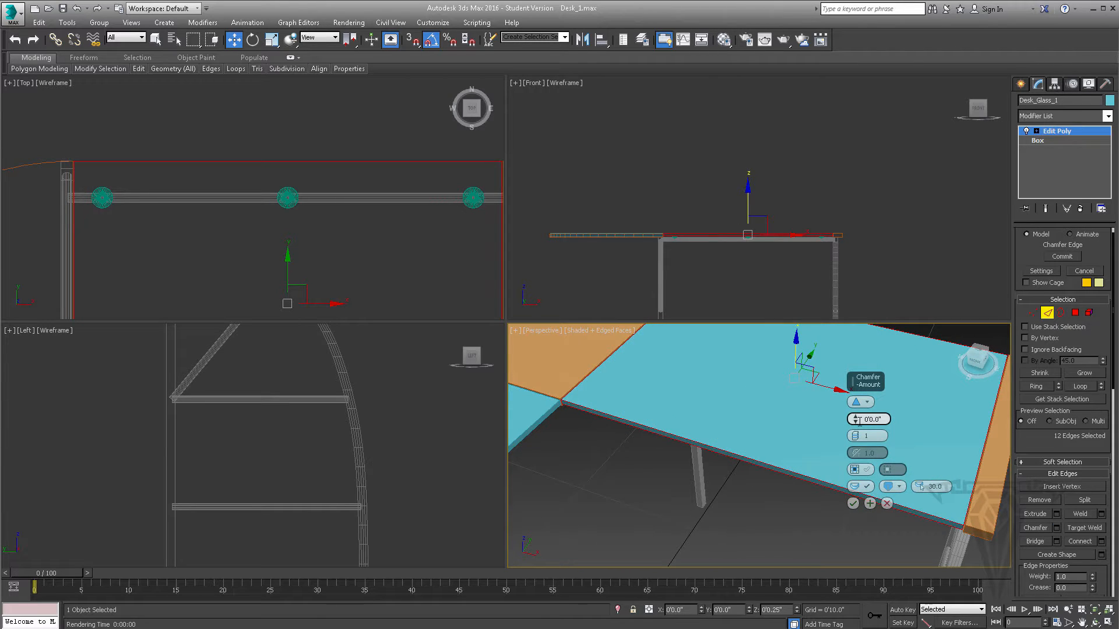
middle_click_drag(743, 424, 726, 427, "alt")
scroll(643, 413, "up", 4)
middle_click_drag(643, 412, 545, 430, "alt")
key("alt+w")
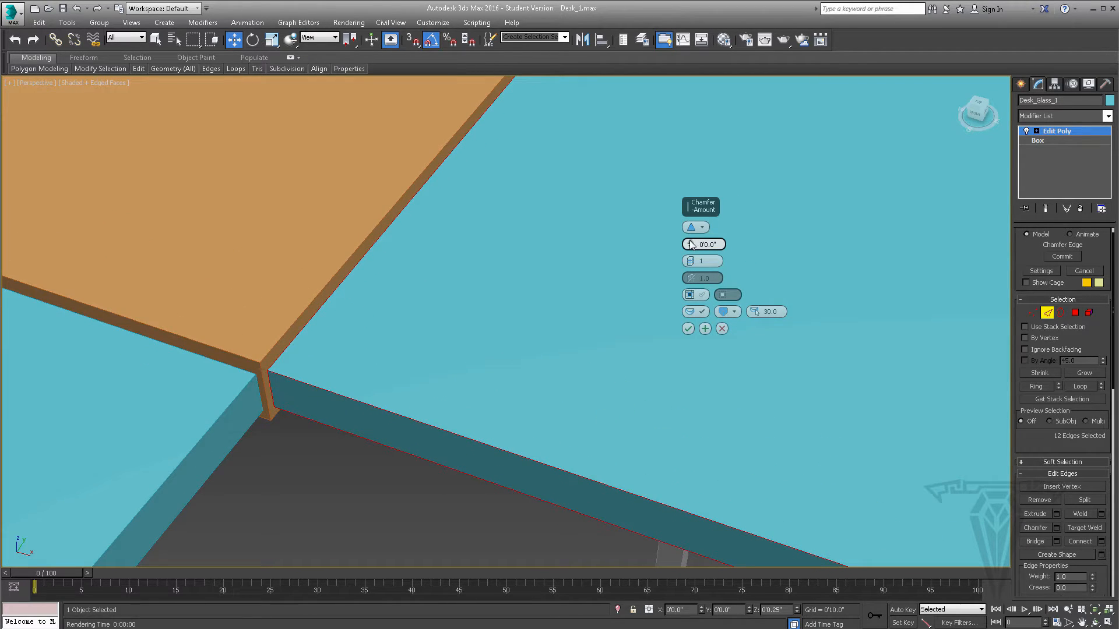
left_click_drag(691, 244, 689, 235)
middle_click_drag(289, 375, 334, 369, "alt")
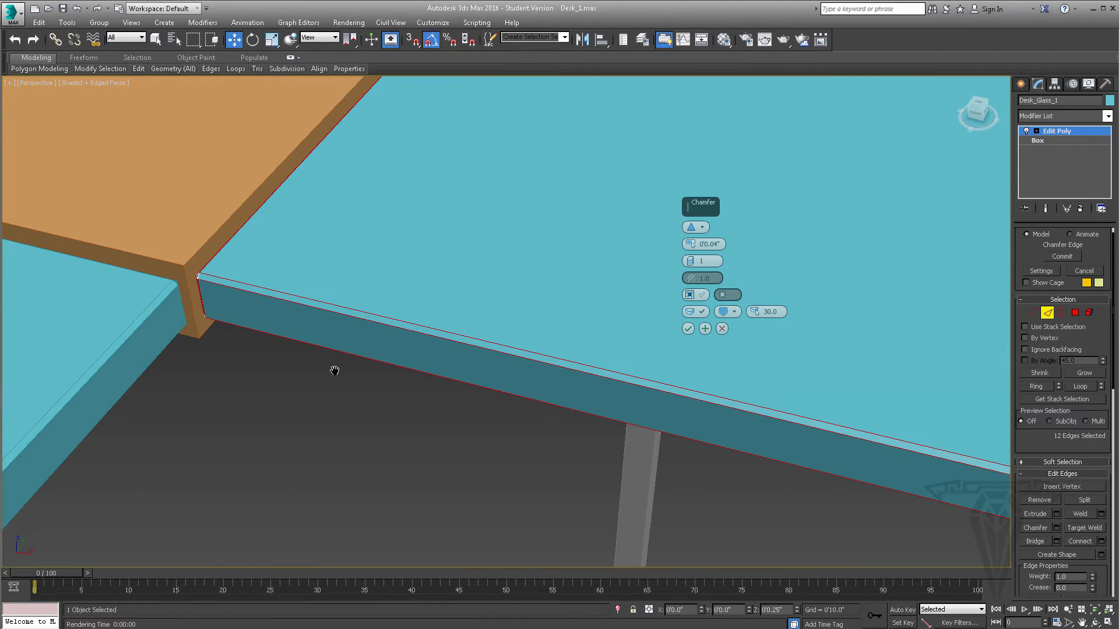
left_click_drag(690, 243, 691, 240)
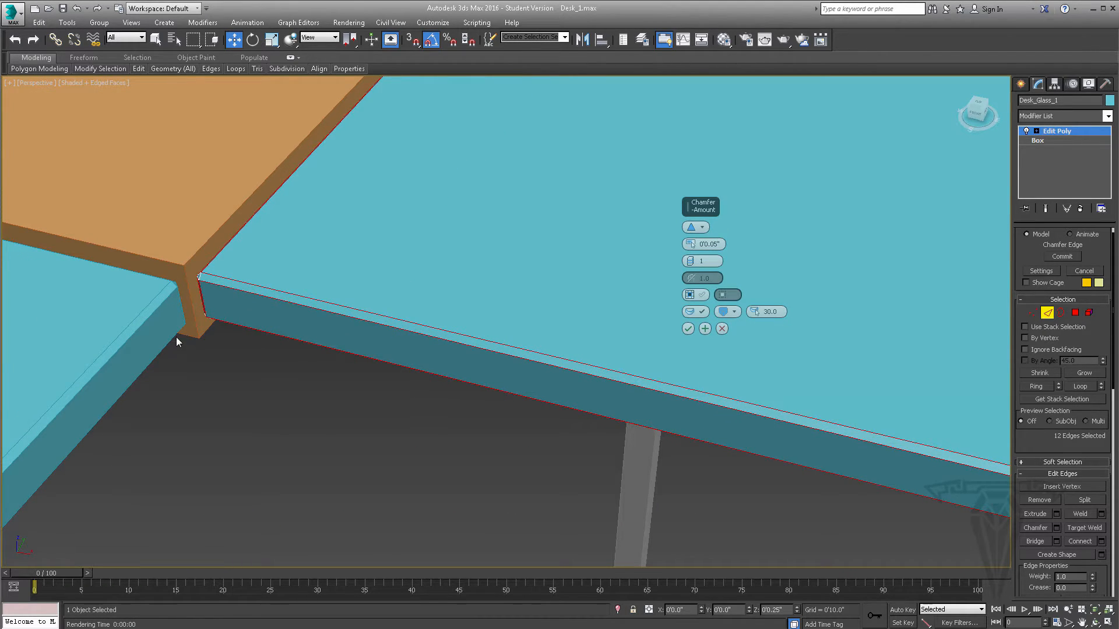
- Check the glass edge in the desk reference photo and return to the chamfer preview
left_click(315, 627)
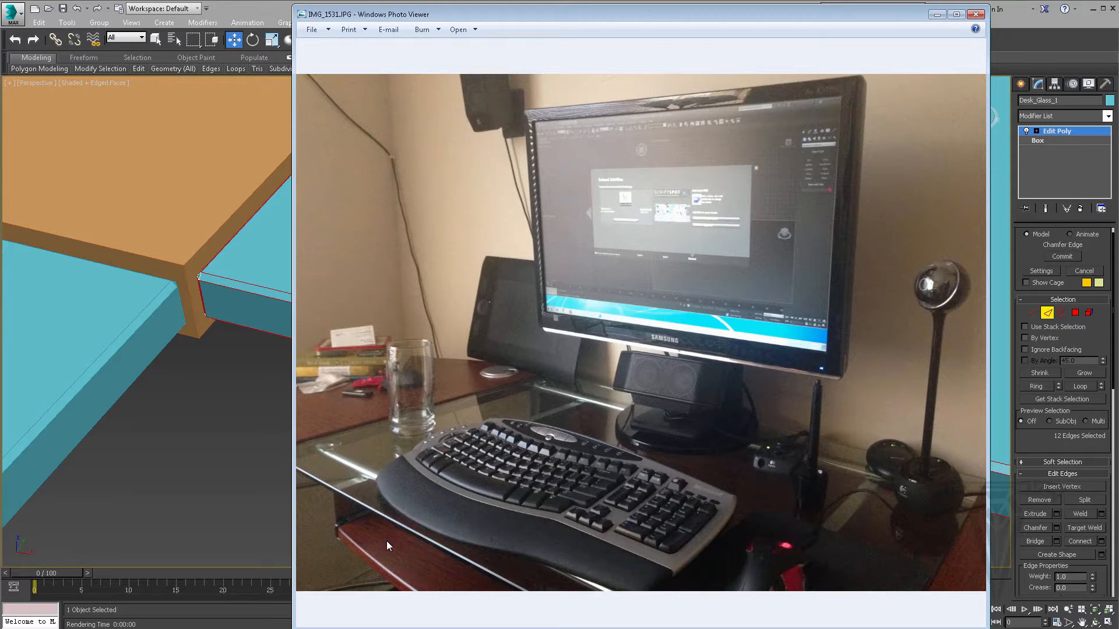
left_click(937, 14)
middle_click_drag(381, 350, 373, 376)
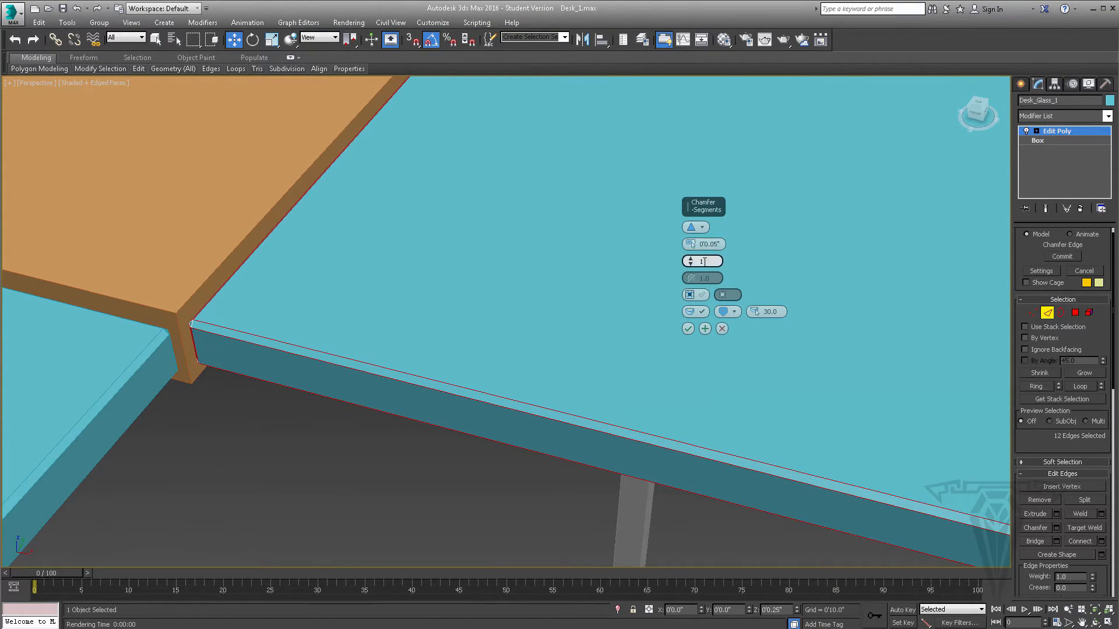
- Try 2 chamfer segments and the Quad Chamfer type, restoring 1 segment and Standard Chamfer
left_click(690, 260)
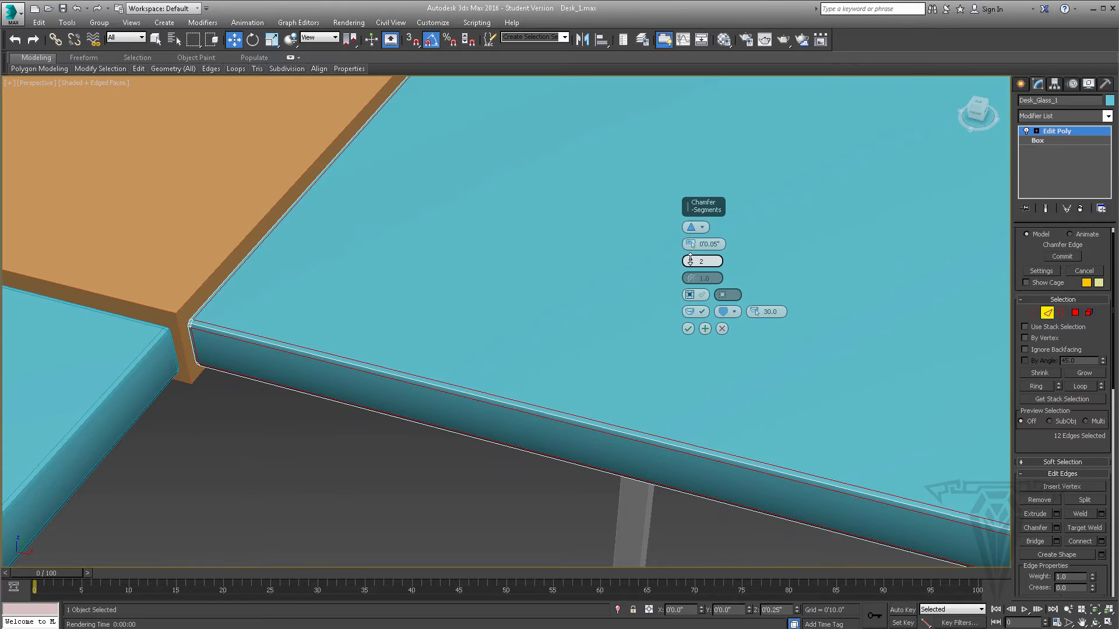
left_click(690, 264)
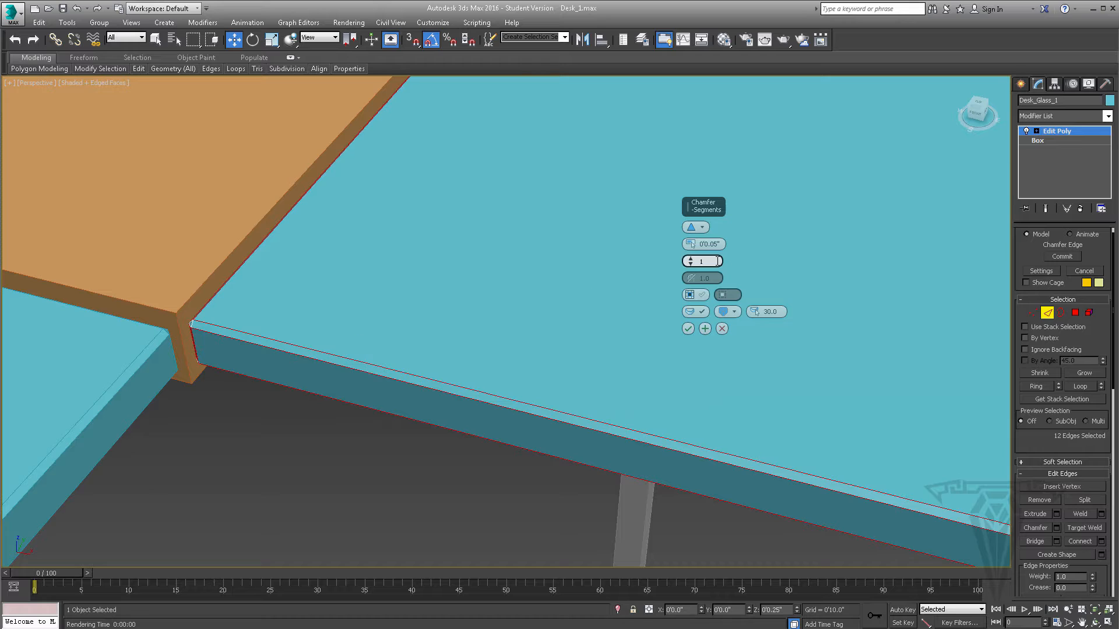
left_click(702, 227)
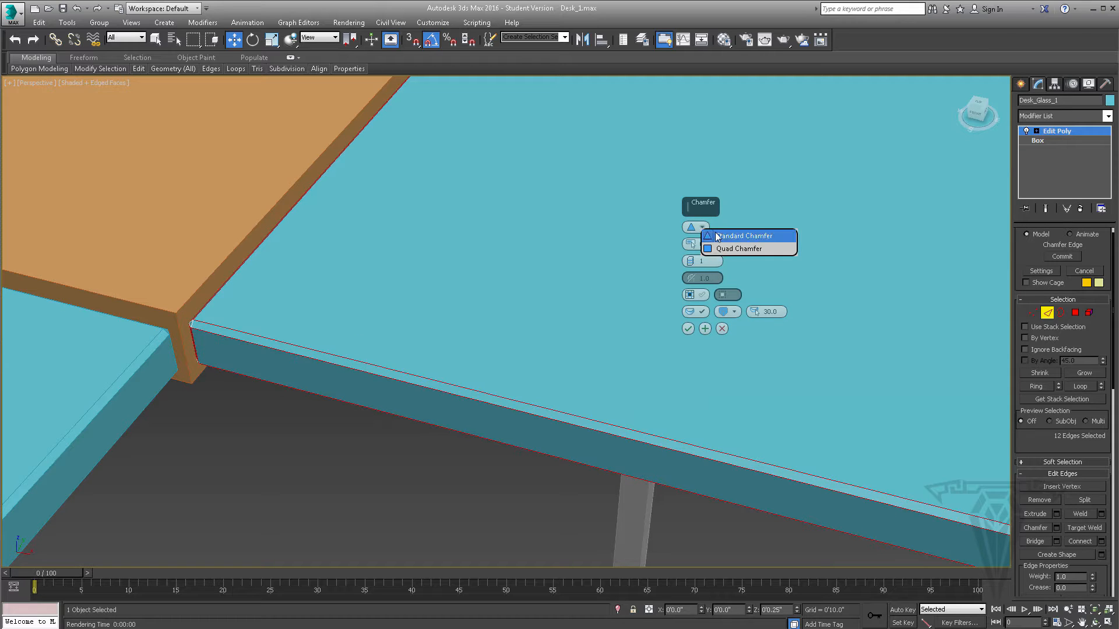
left_click(723, 239)
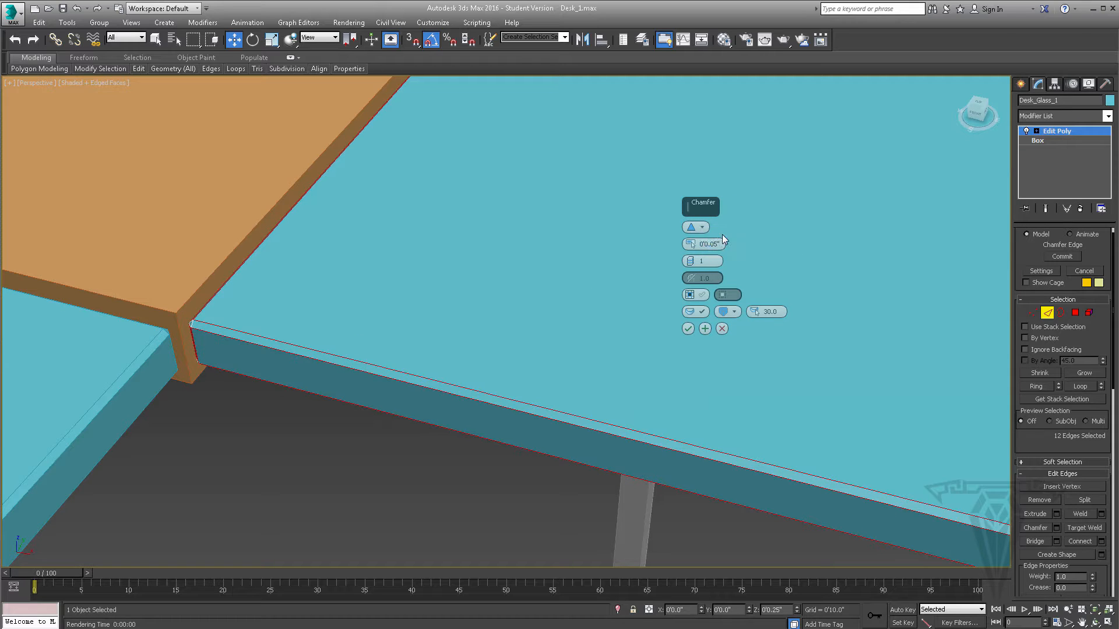
left_click(705, 231)
left_click(715, 258)
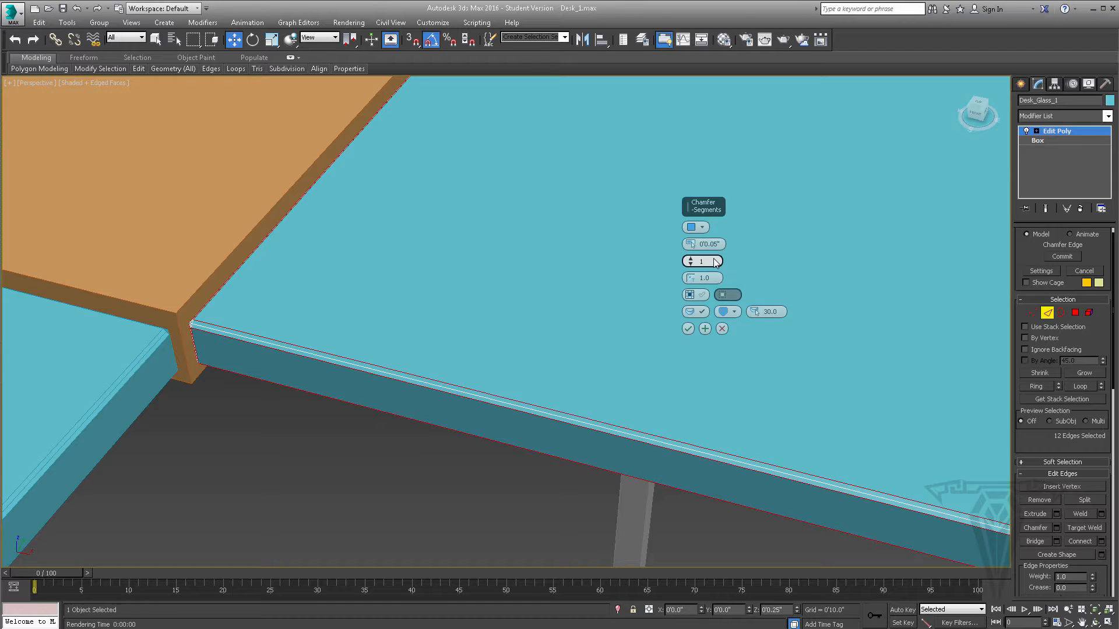
left_click(699, 227)
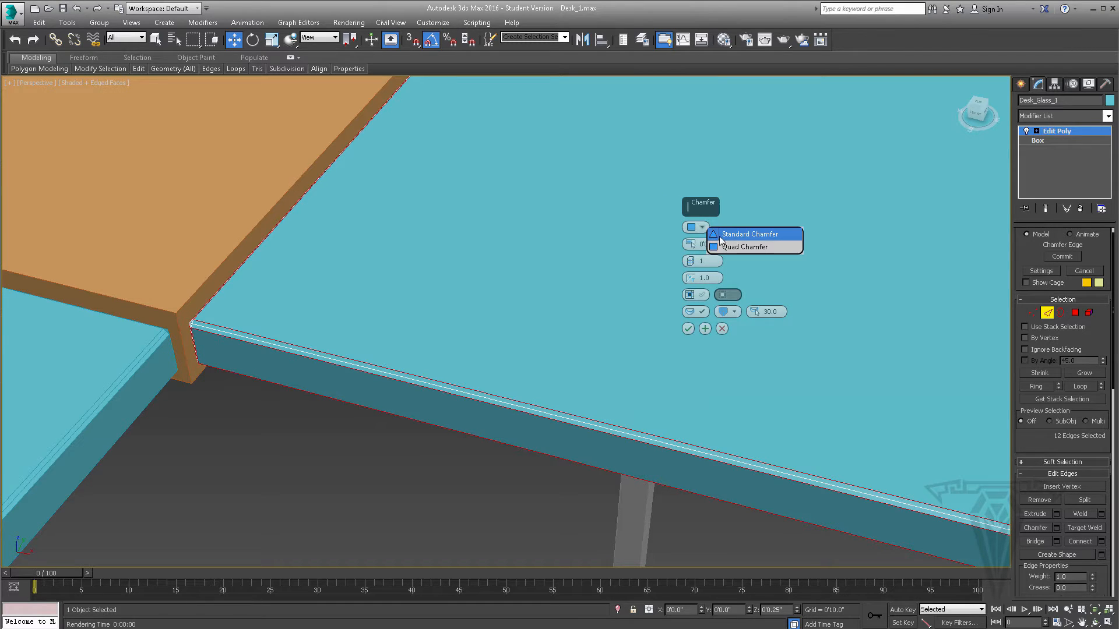
left_click(722, 234)
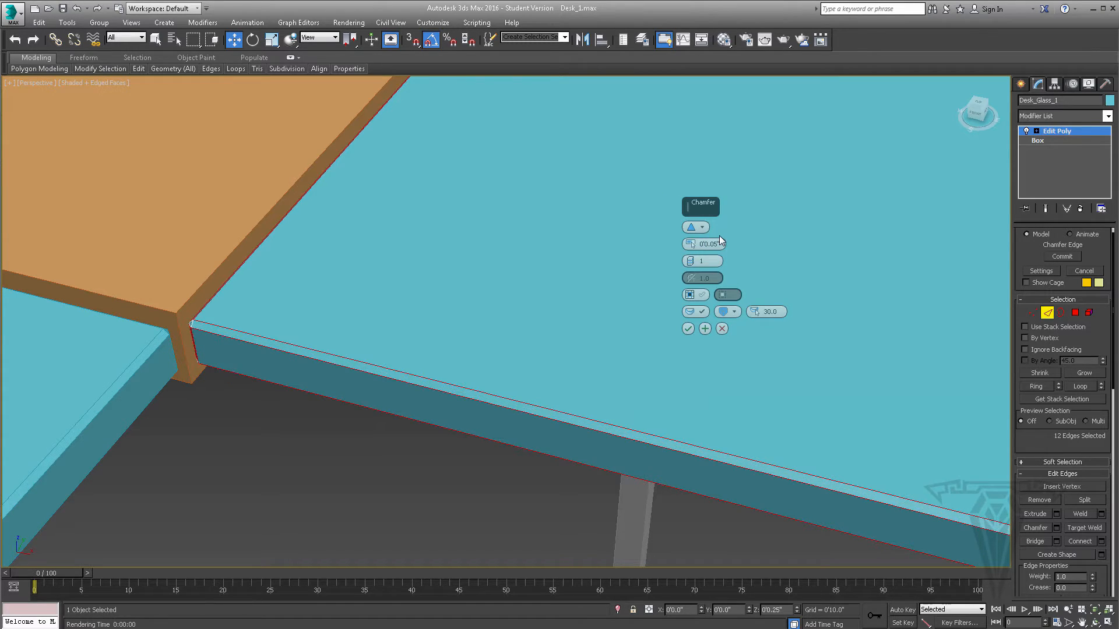
- Preview the Open chamfer option, turn it off, and set the smoothing to Smooth Chamfers Only
left_click(704, 298)
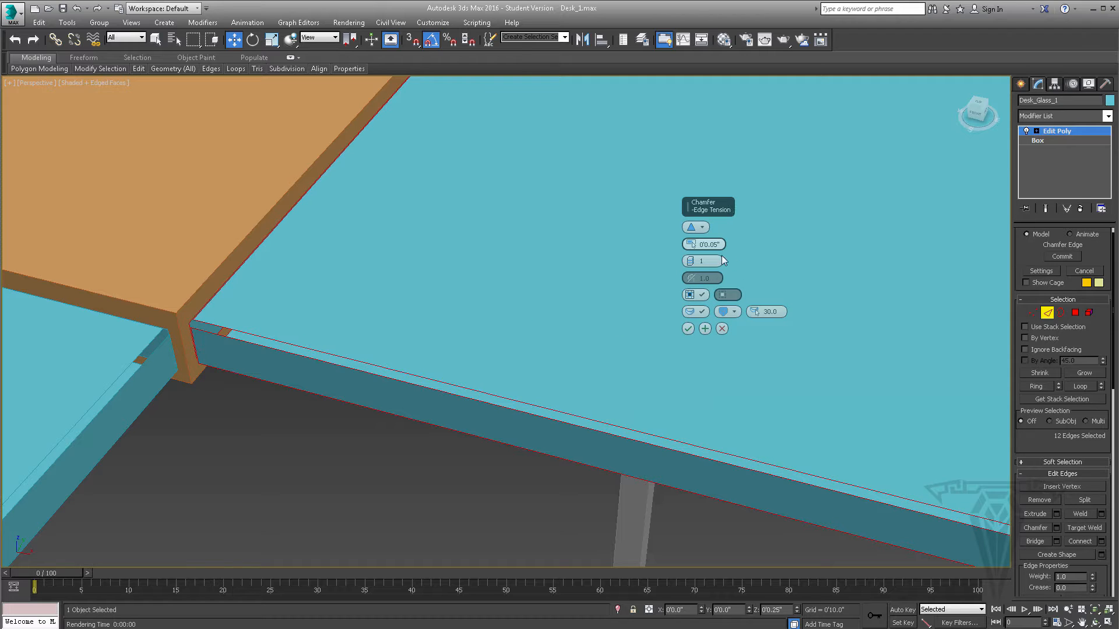
left_click(701, 296)
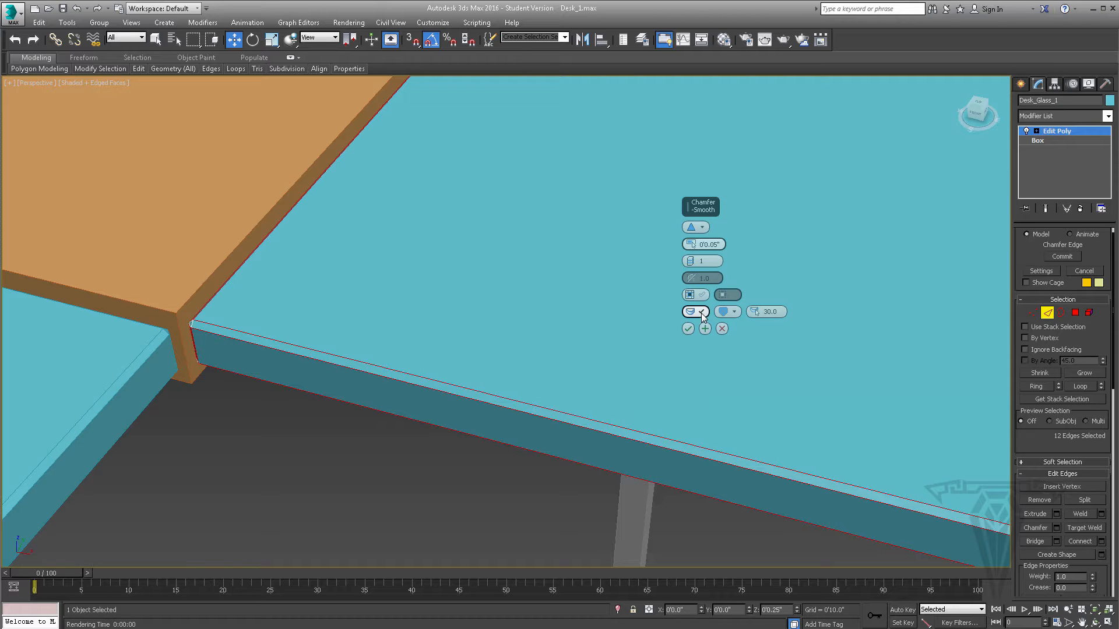
left_click(702, 311)
left_click(736, 311)
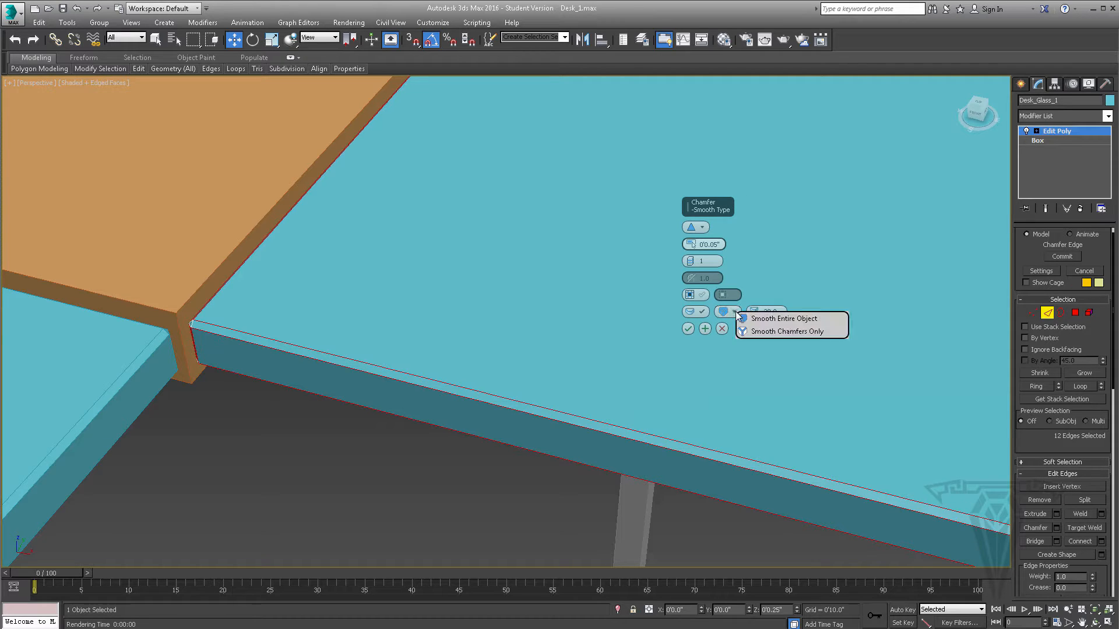
left_click(787, 332)
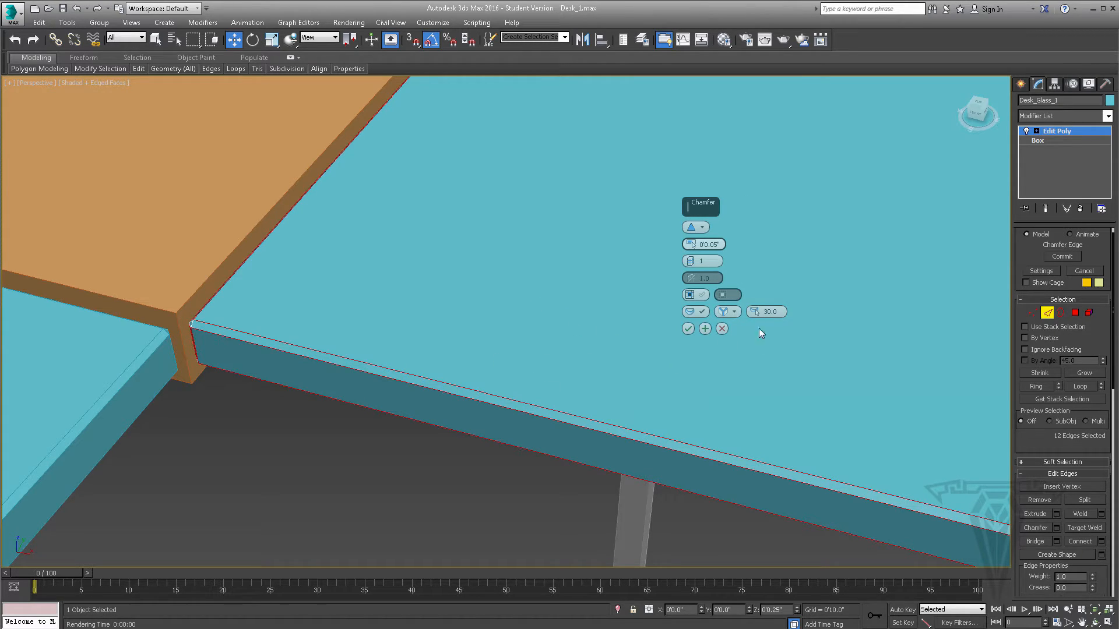
- Apply the edge chamfer to the glass panel, then remove its Edit Poly modifier from the stack
left_click(689, 329)
middle_click_drag(690, 330, 488, 296, "alt")
scroll(749, 345, "down", 4)
scroll(488, 296, "up", 5)
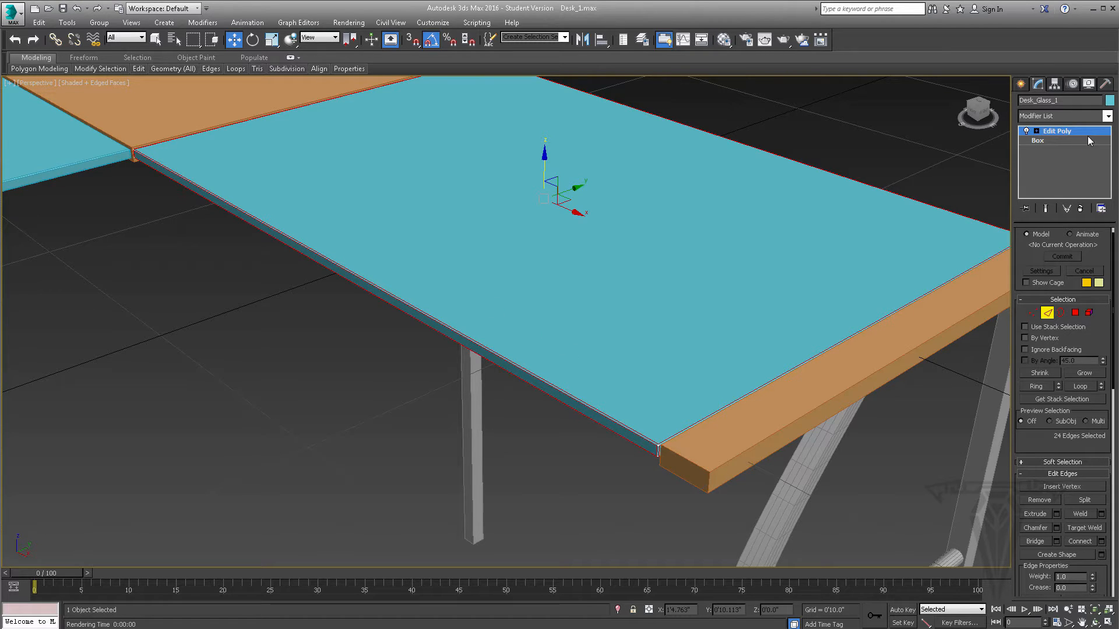
left_click(1081, 211)
- Add a Chamfer modifier to Desk_Glass_1, reset its amount to zero and switch the operation to Standard Chamfer
scroll(422, 235, "up", 2)
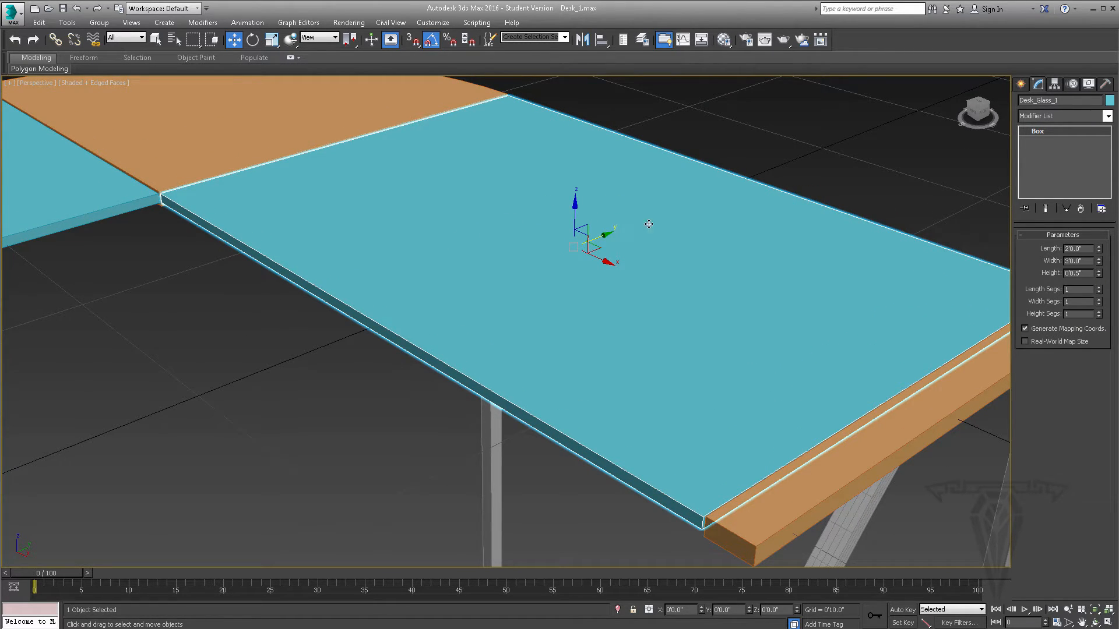
left_click(1107, 116)
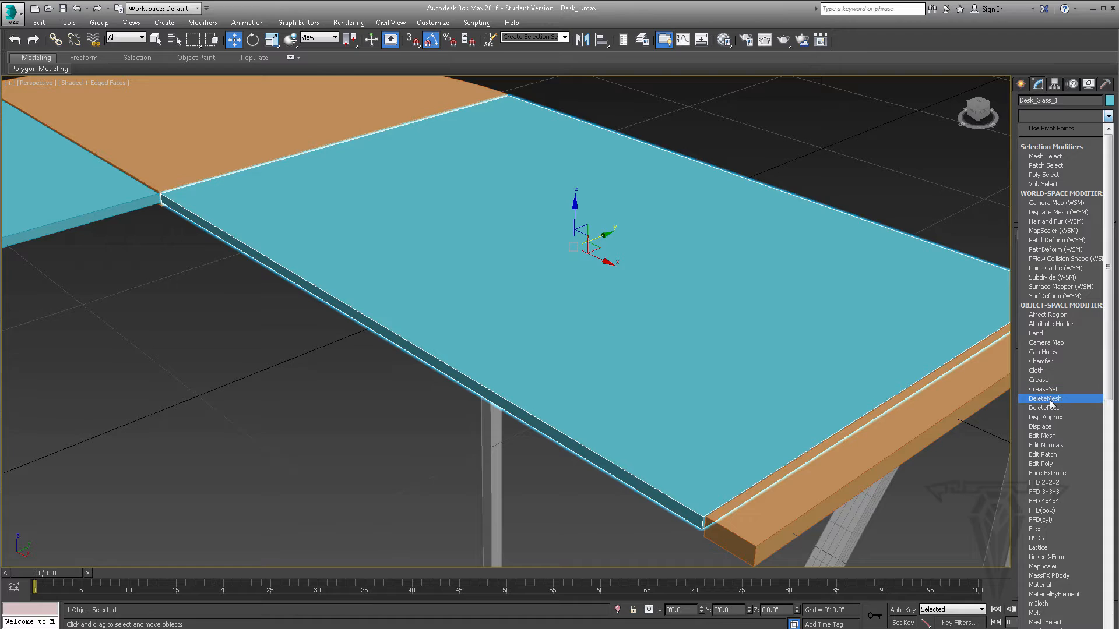
left_click(1043, 361)
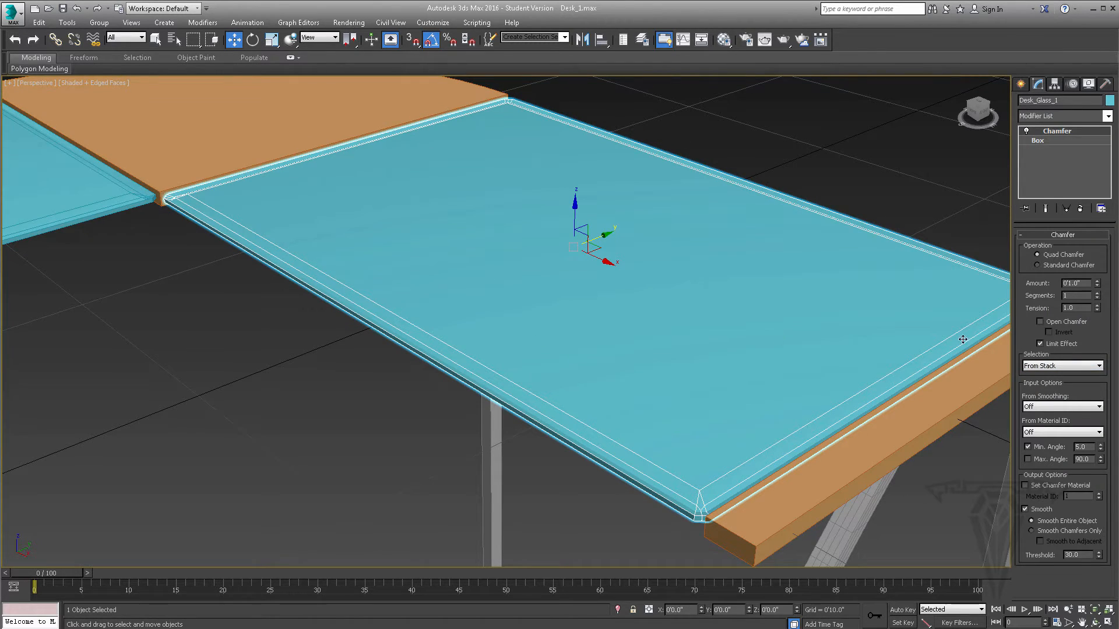
right_click(1097, 285)
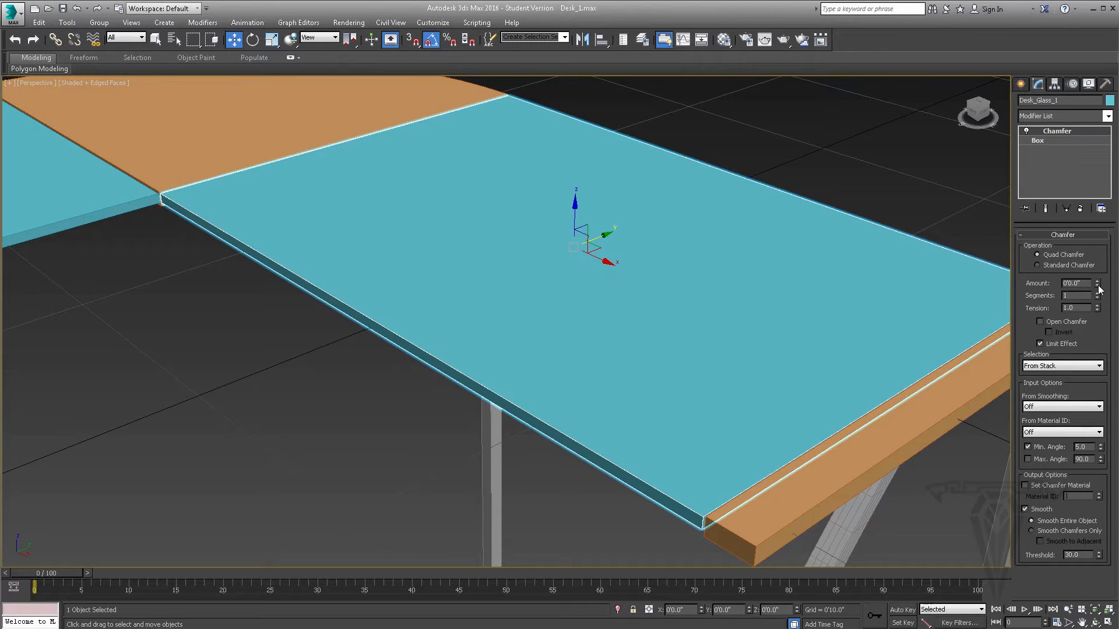
left_click(1066, 265)
- Set the Chamfer modifier's amount to 0'0.05" and inspect the glass edge up close
left_click(1097, 281)
left_click(1098, 281)
left_click(1097, 281)
left_click(1098, 281)
left_click(1098, 282)
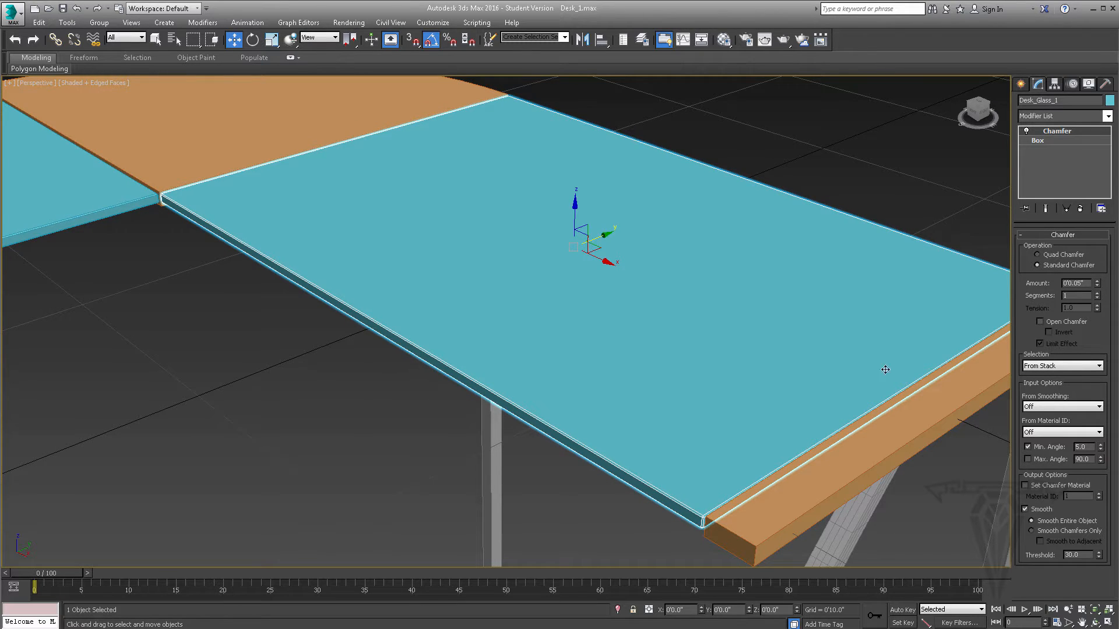
middle_click_drag(688, 446, 695, 408)
scroll(695, 407, "up", 3)
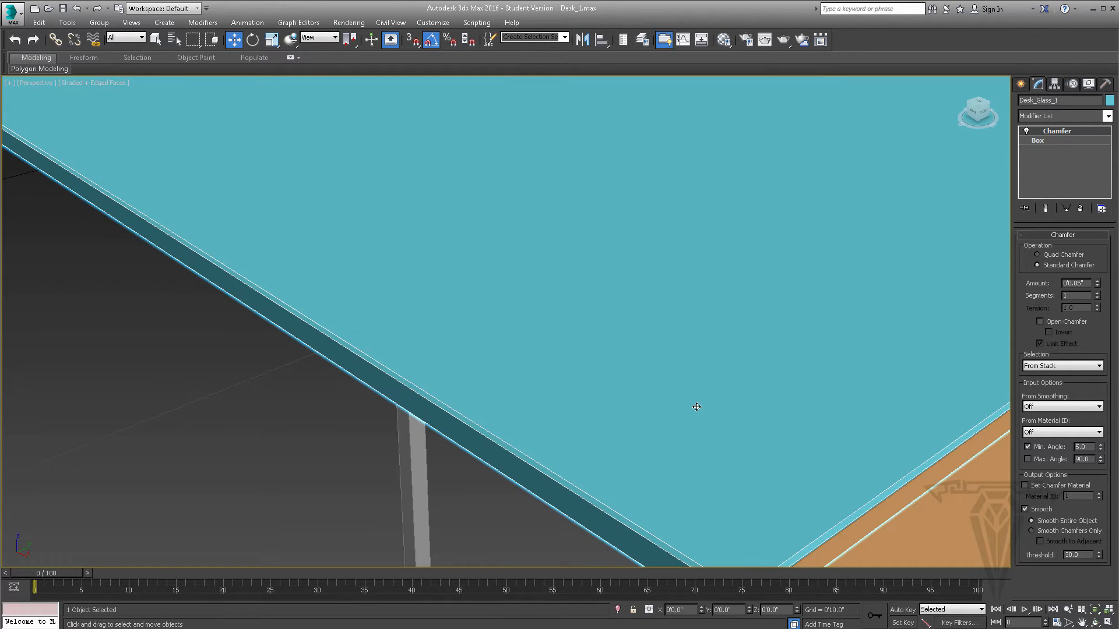
- Raise the Chamfer amount on Desk_Glass_1 to 0'0.07" and inspect the edges of both glass panels
left_click(1098, 281)
left_click(1098, 282)
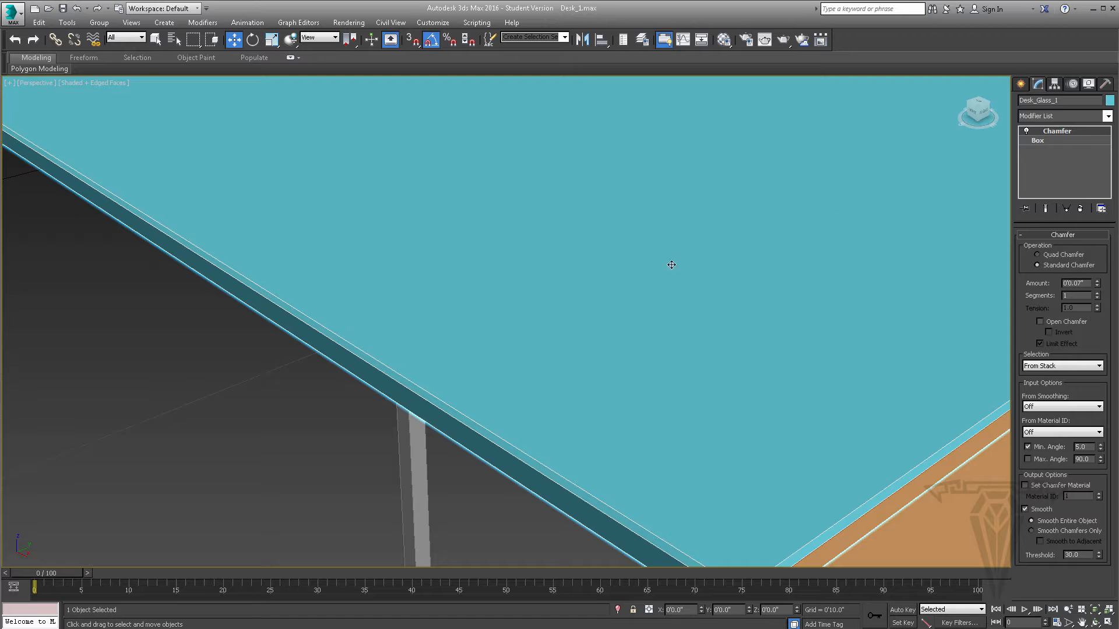
scroll(671, 265, "down", 5)
mouse_move(598, 274)
middle_mouse_down("alt")
mouse_move(632, 282)
mouse_move(614, 281)
middle_mouse_up("alt")
middle_click_drag(343, 274, 361, 273)
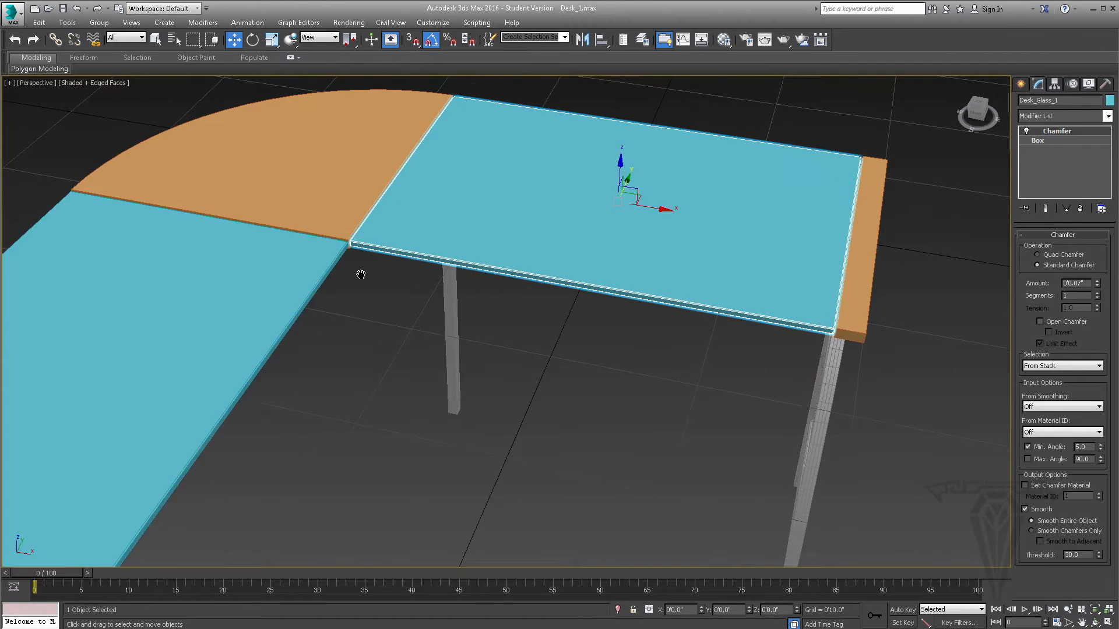
scroll(361, 275, "up", 4)
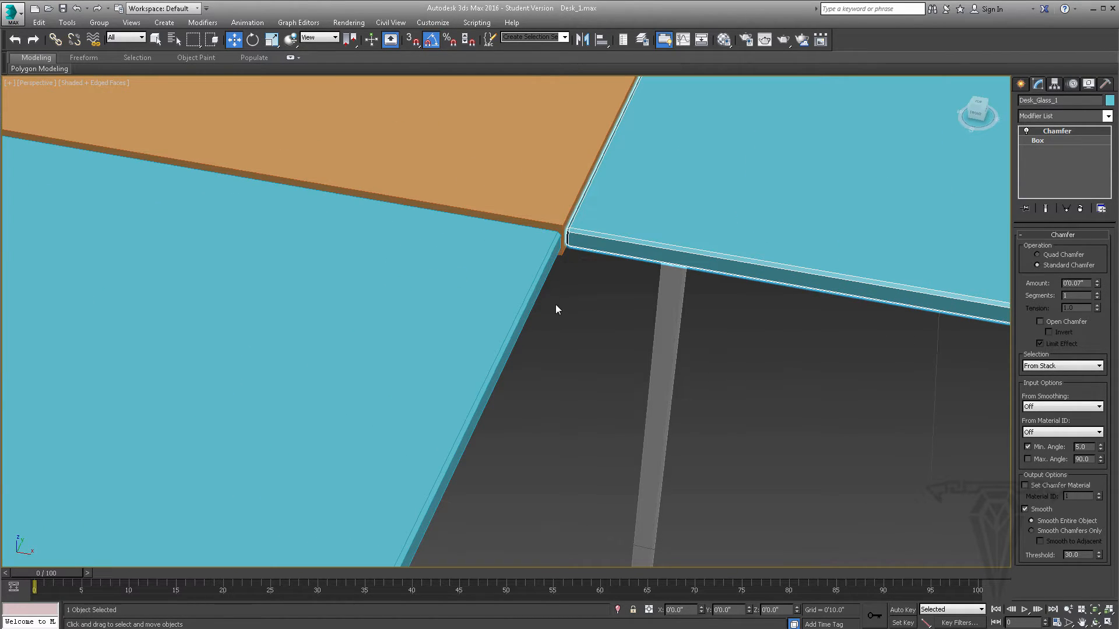
mouse_move(560, 293)
middle_mouse_down("alt")
mouse_move(557, 327)
mouse_move(553, 292)
middle_mouse_up("alt")
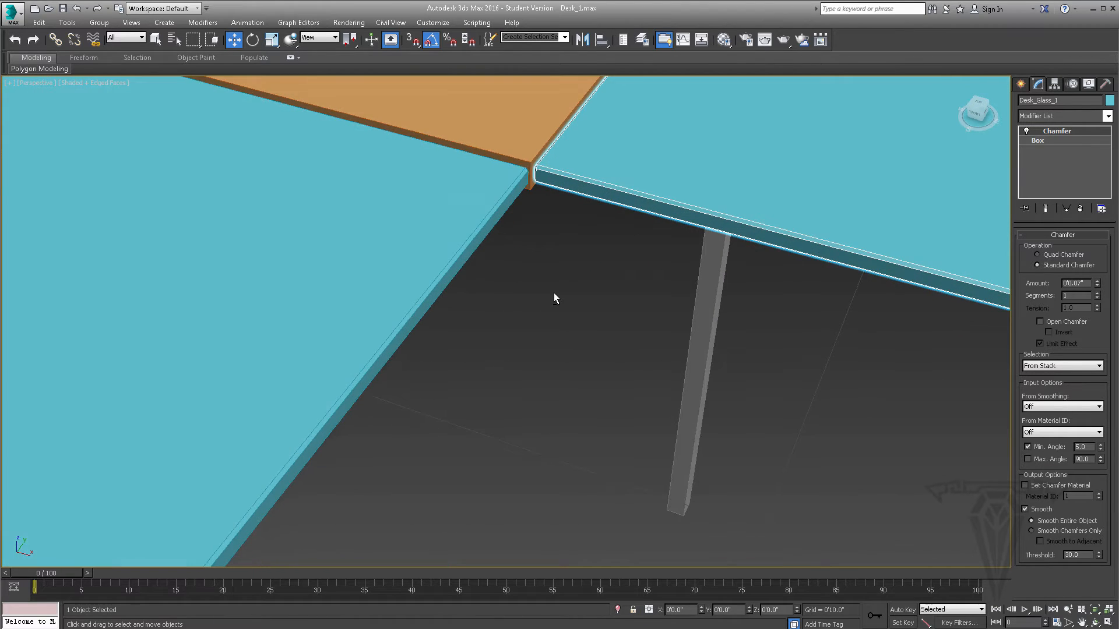
scroll(539, 243, "down", 8)
scroll(534, 243, "up", 5)
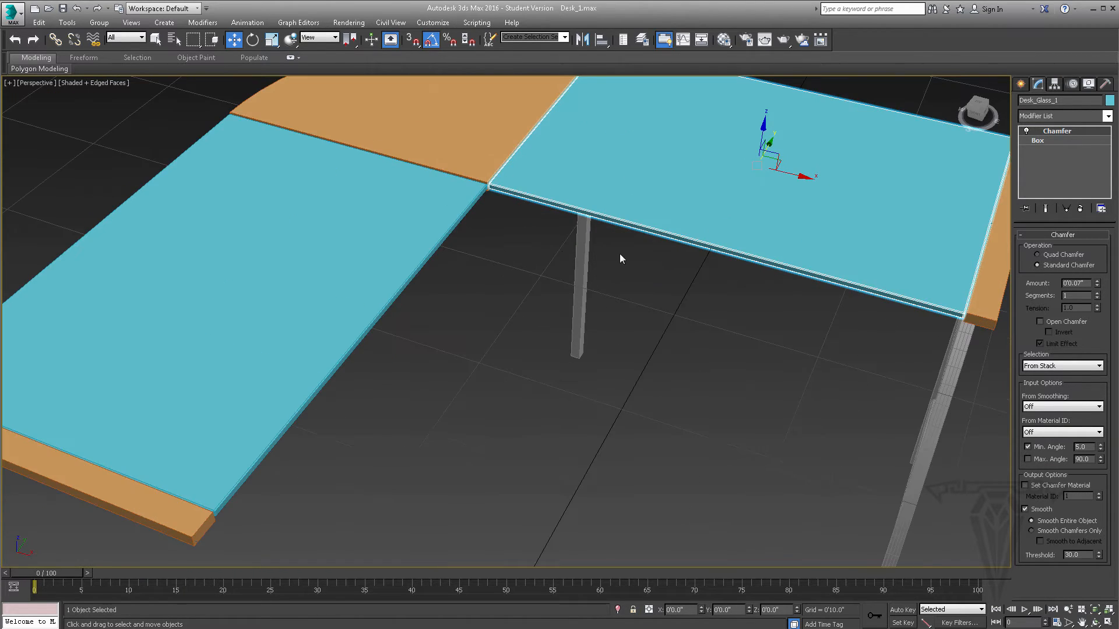
middle_click_drag(620, 254, 500, 296)
- Add a Chamfer modifier to the quarter-round wood corner piece, Desk_Wood_C
left_click(357, 146)
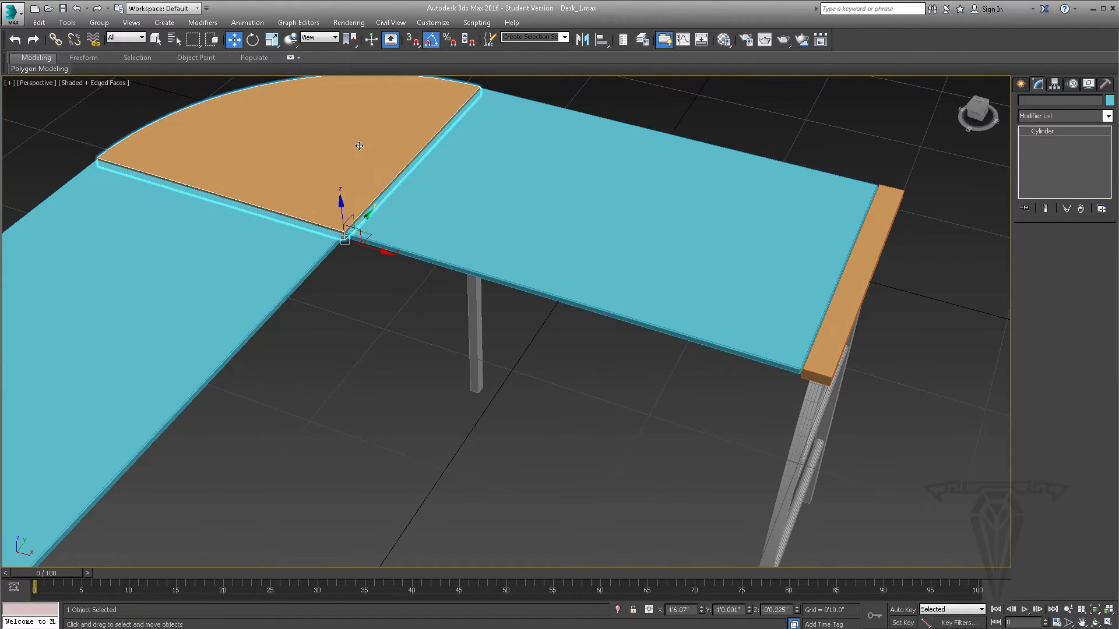
scroll(378, 219, "up", 6)
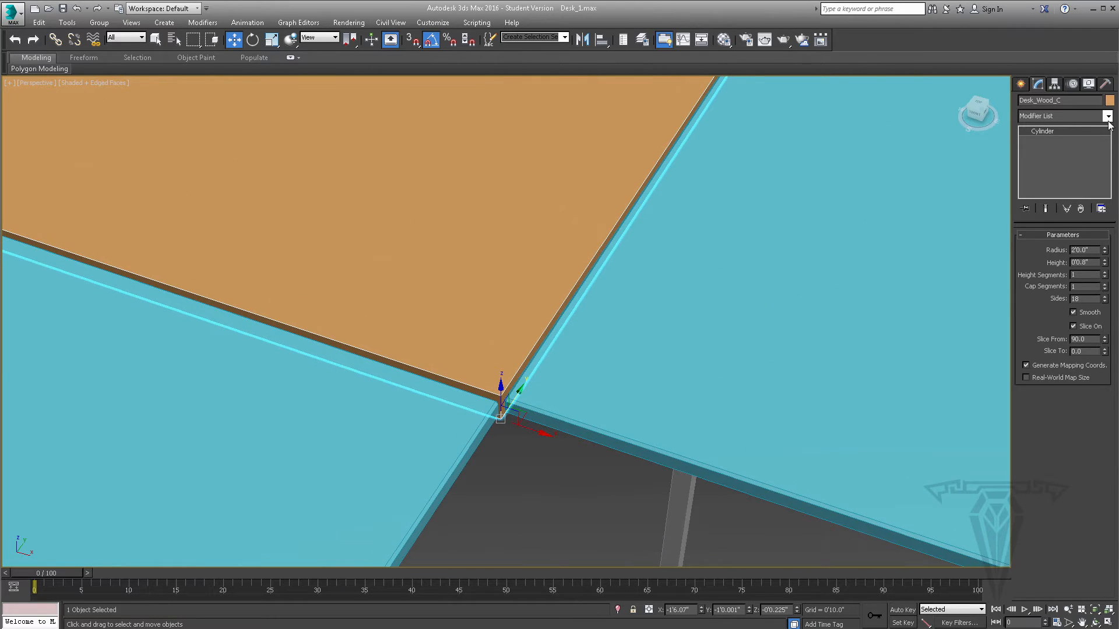
left_click(1107, 117)
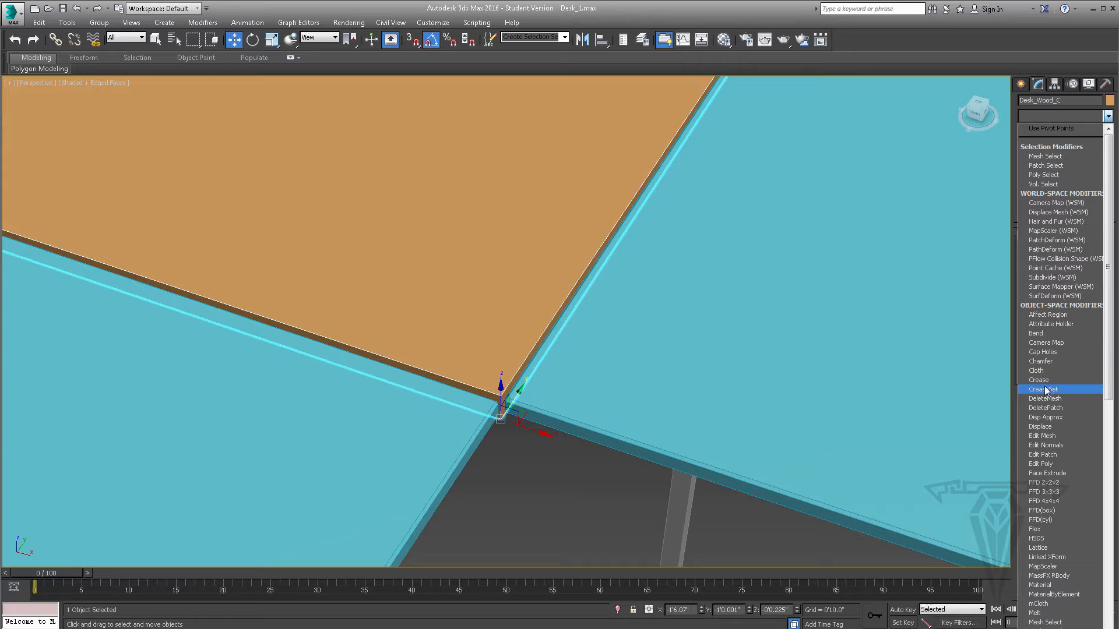
left_click(1041, 361)
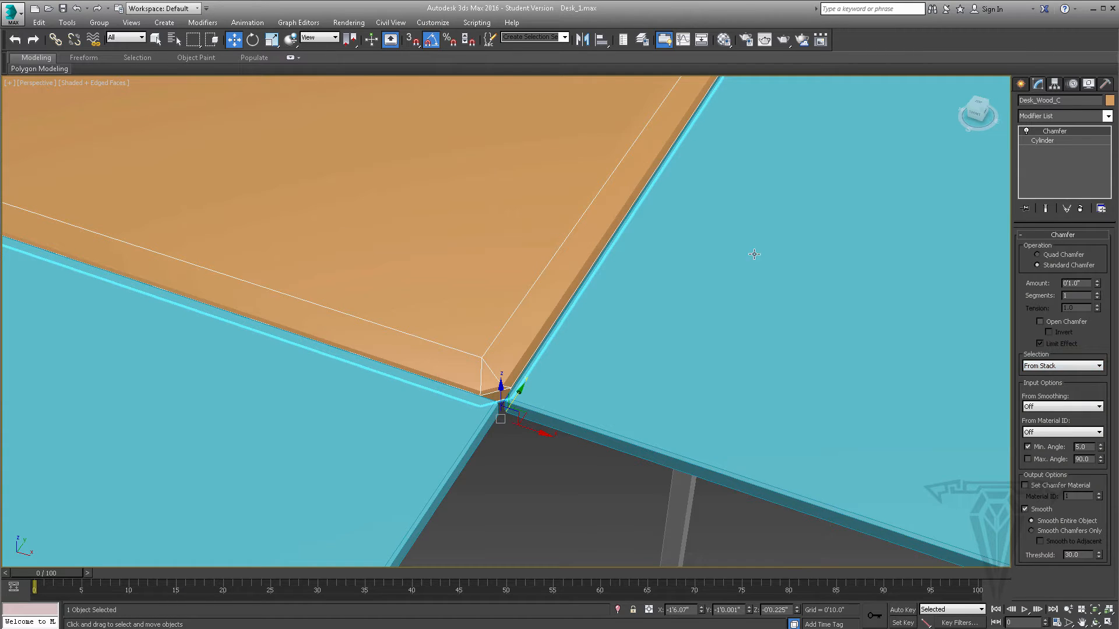
middle_click_drag(505, 275, 519, 296)
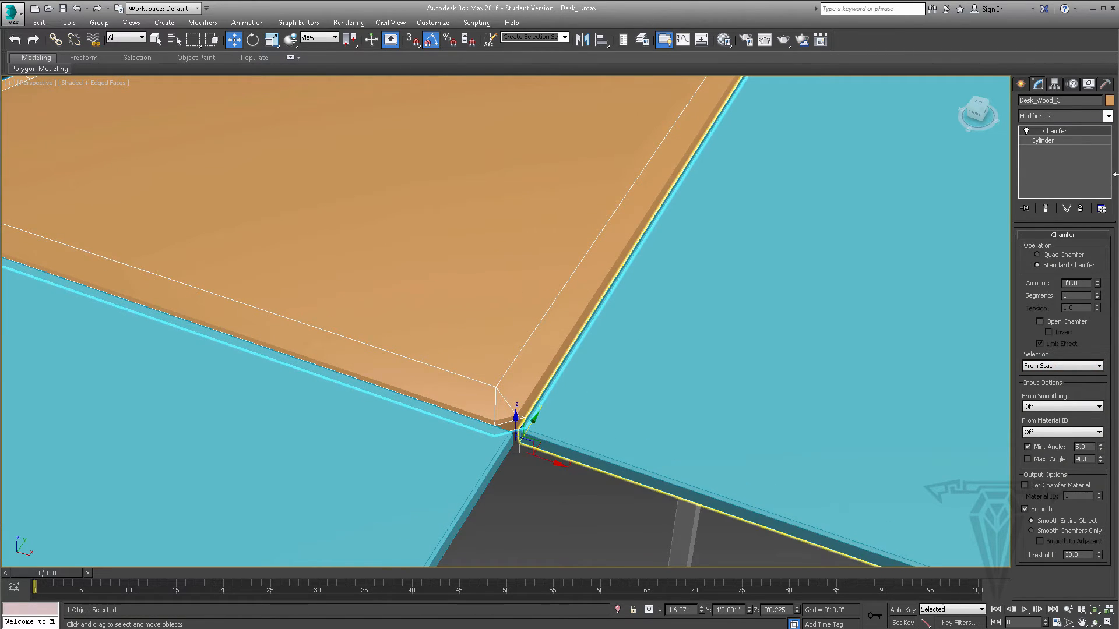
middle_click_drag(346, 289, 364, 307)
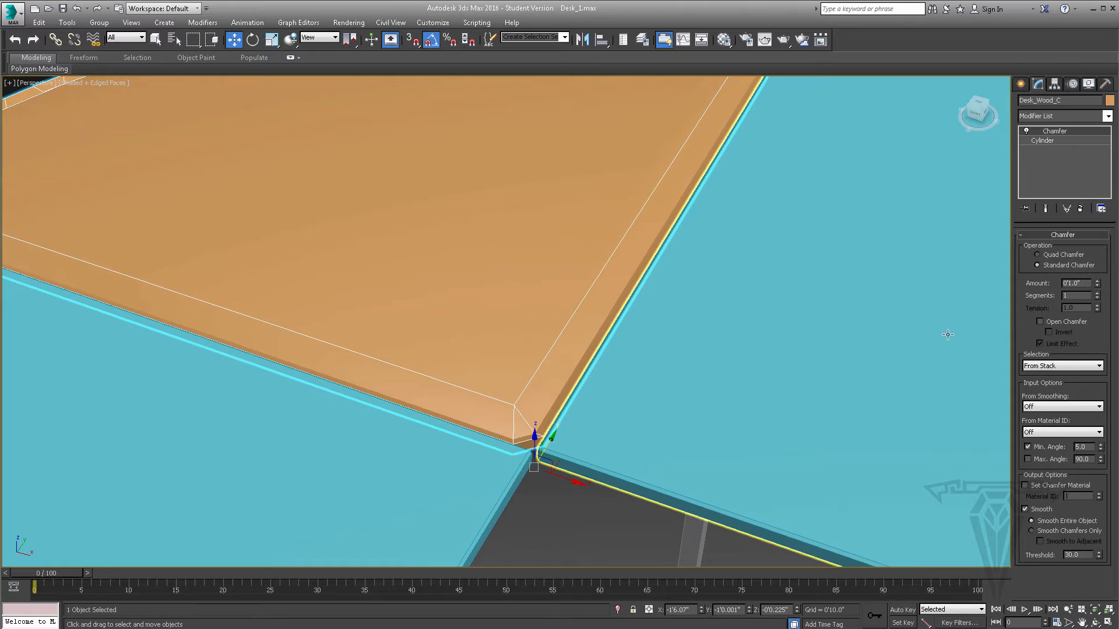
- Set the wood corner's chamfer amount to 0'0.13" and its segments to 4
right_click(1096, 286)
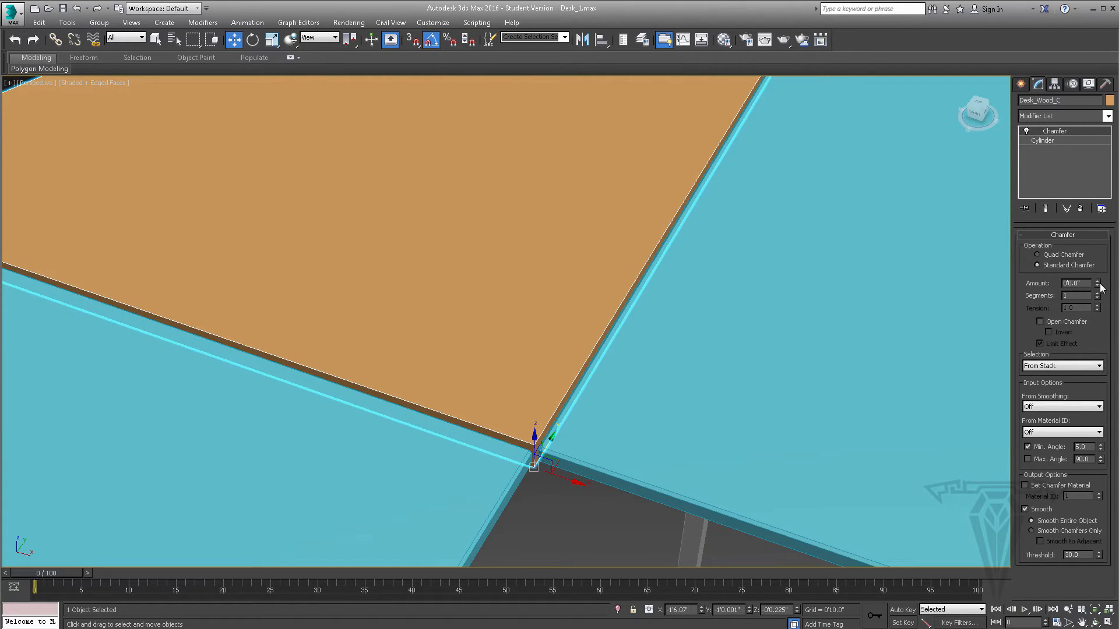
left_click(1098, 281)
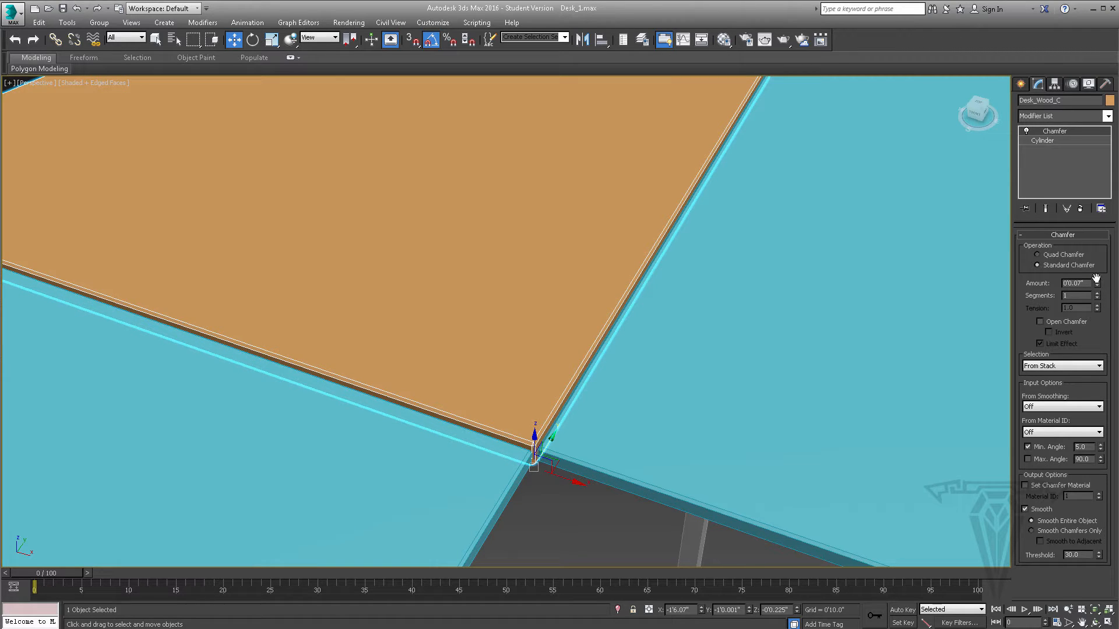
left_click(1097, 281)
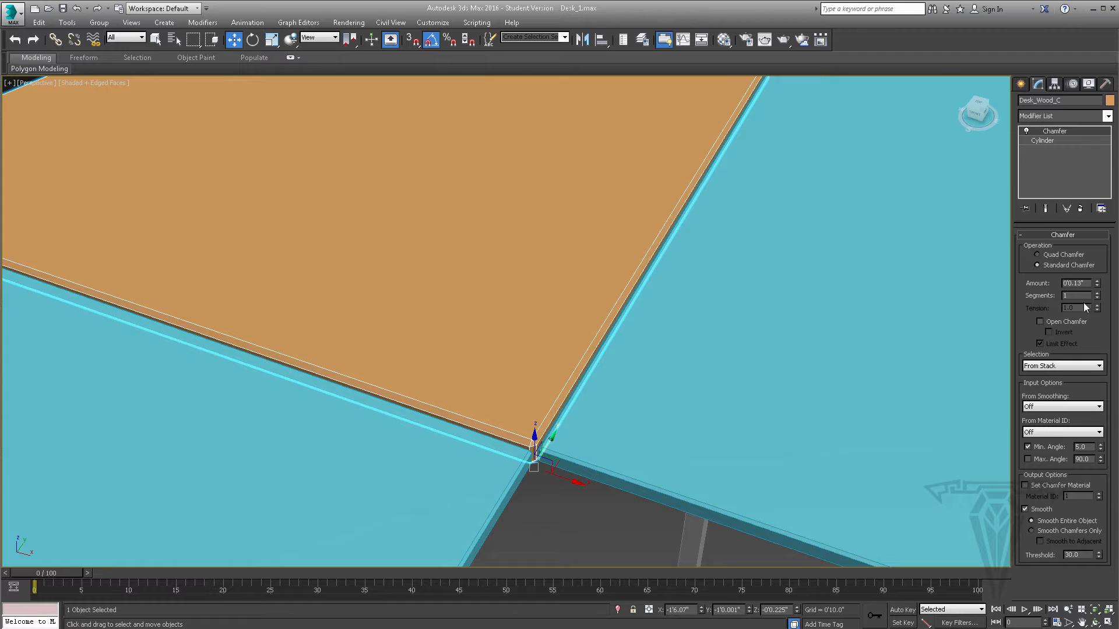
left_click(1098, 294)
left_click(1098, 294)
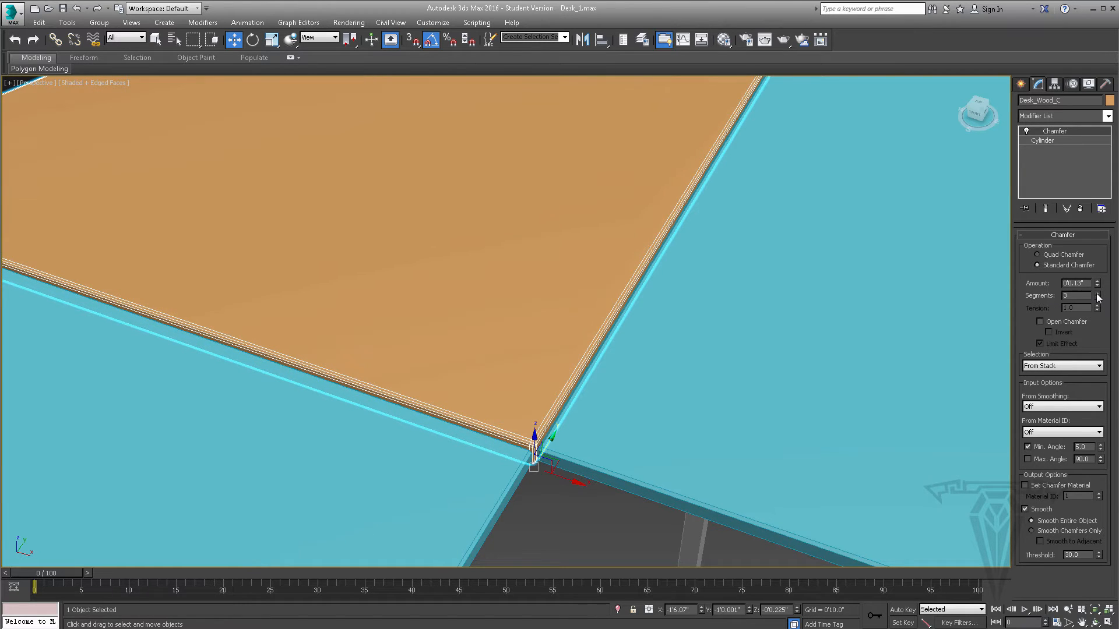
left_click(1098, 294)
- Switch the wood corner's chamfer to Quad Chamfer and lower its tension to 0.34
middle_click_drag(541, 357, 593, 336, "alt")
middle_click_drag(643, 238, 671, 261)
scroll(635, 272, "up", 3)
scroll(688, 274, "down", 3)
scroll(671, 262, "up", 3)
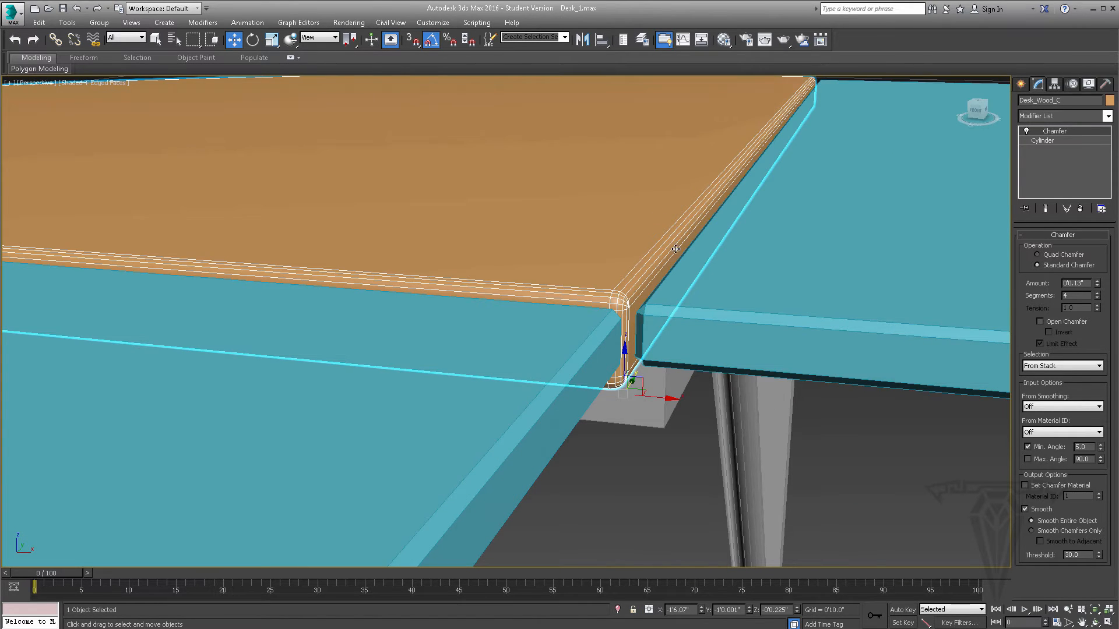
left_click(1050, 257)
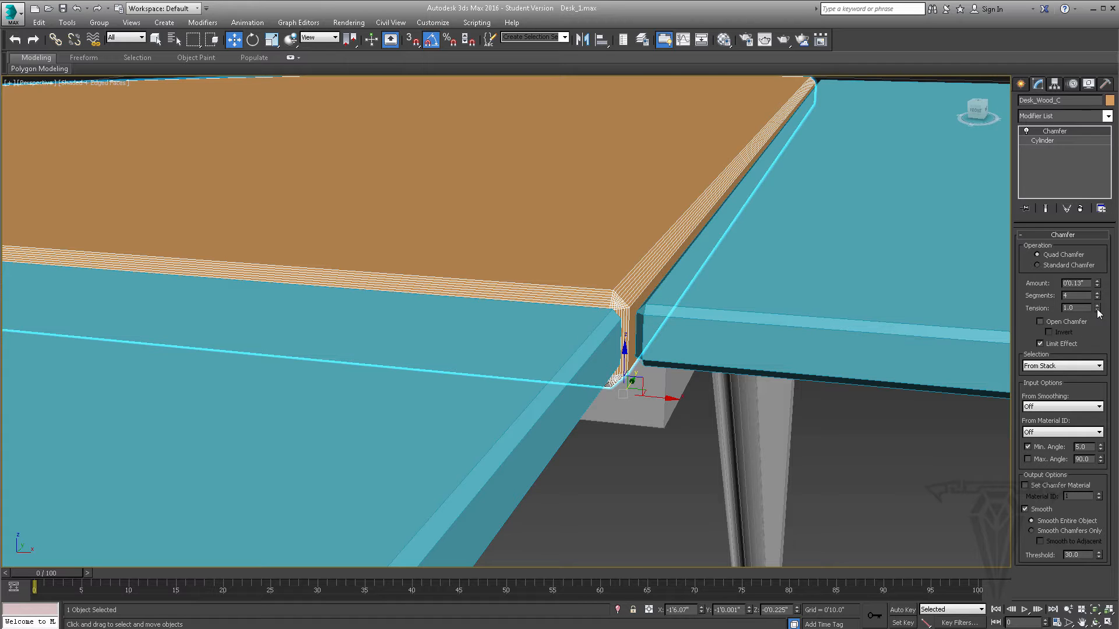
left_click_drag(1097, 310, 1103, 347)
- Compare Standard Chamfer with Quad Chamfer on the wood corner, ending on Quad Chamfer
middle_click_drag(723, 306, 654, 308, "alt")
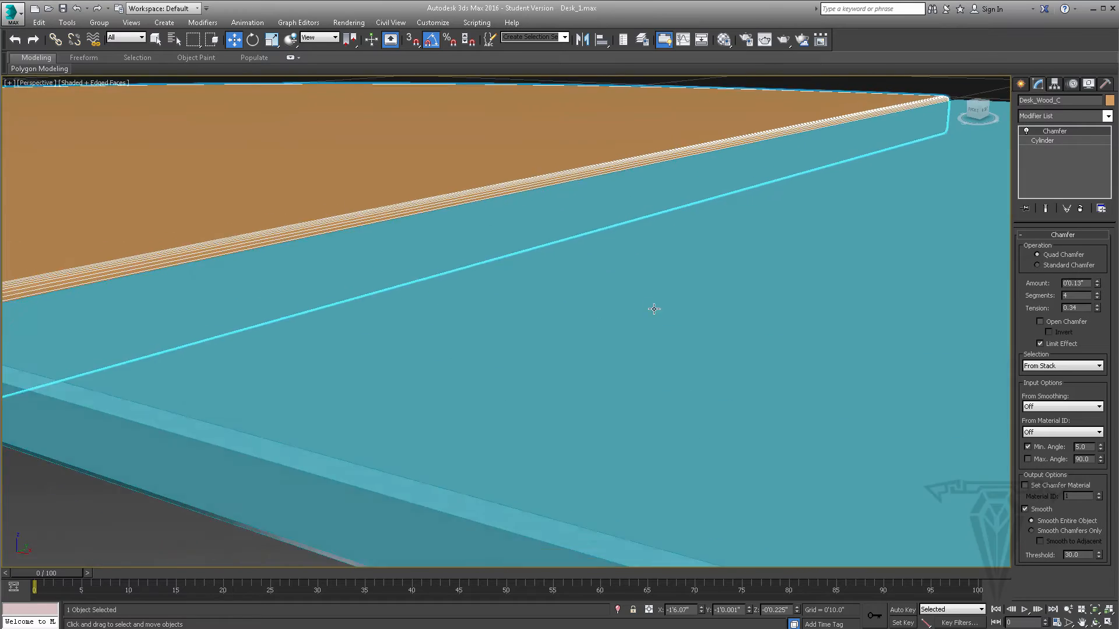
scroll(654, 308, "down", 5)
left_click(1061, 266)
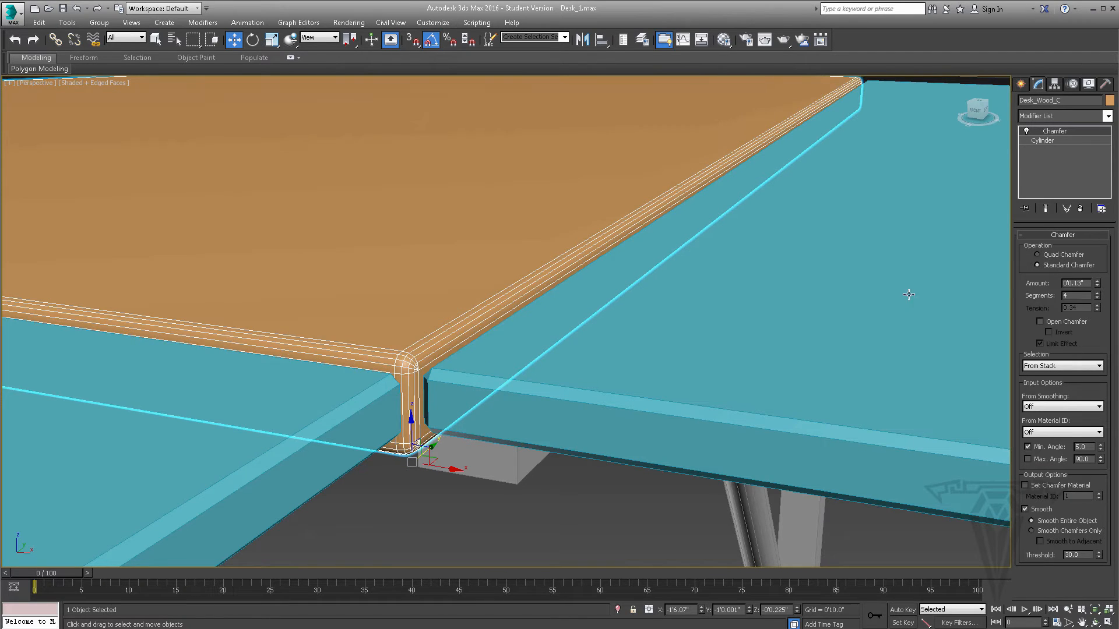
left_click(1060, 254)
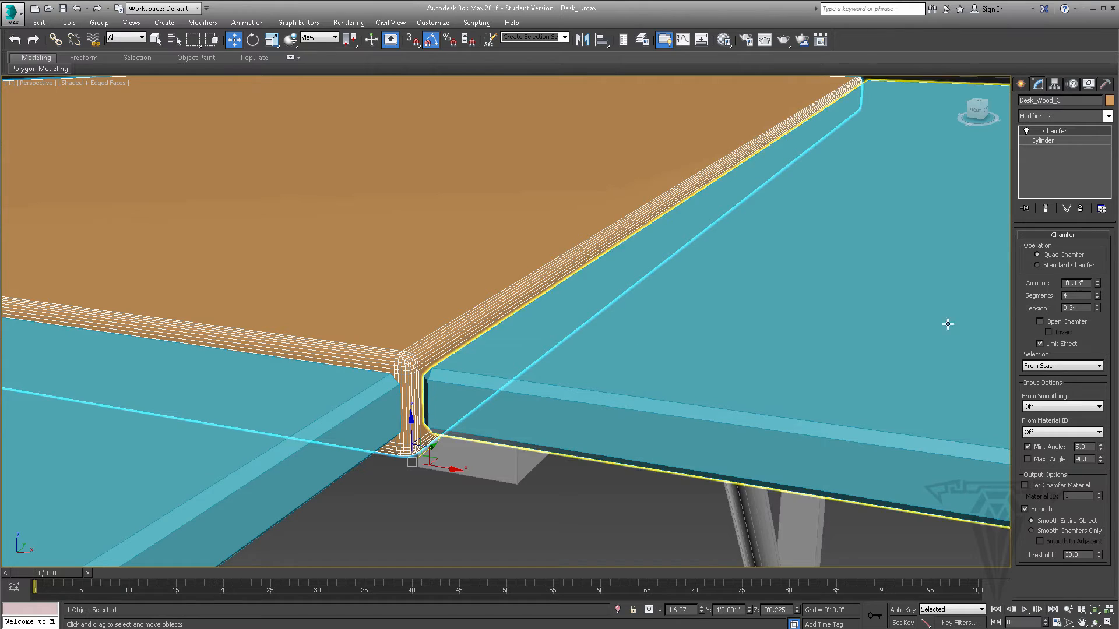
left_click(1054, 263)
middle_click_drag(412, 370, 349, 414)
left_click(1061, 255)
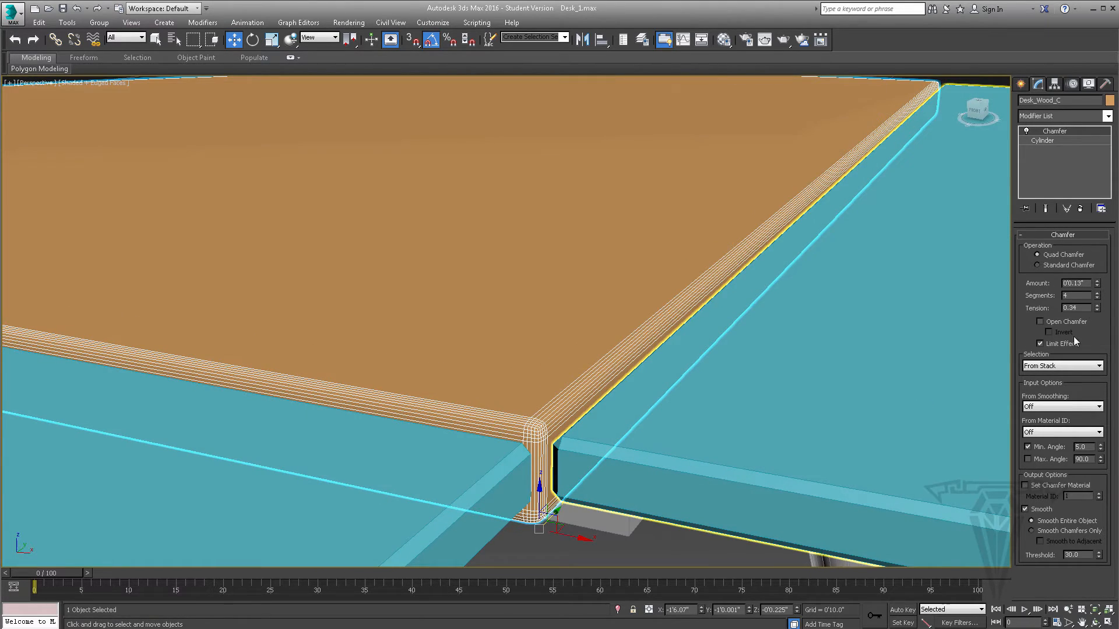
- Adjust the wood corner's chamfer tension to 0.48 while checking the rounded edge up close
left_click_drag(1100, 313, 1095, 293)
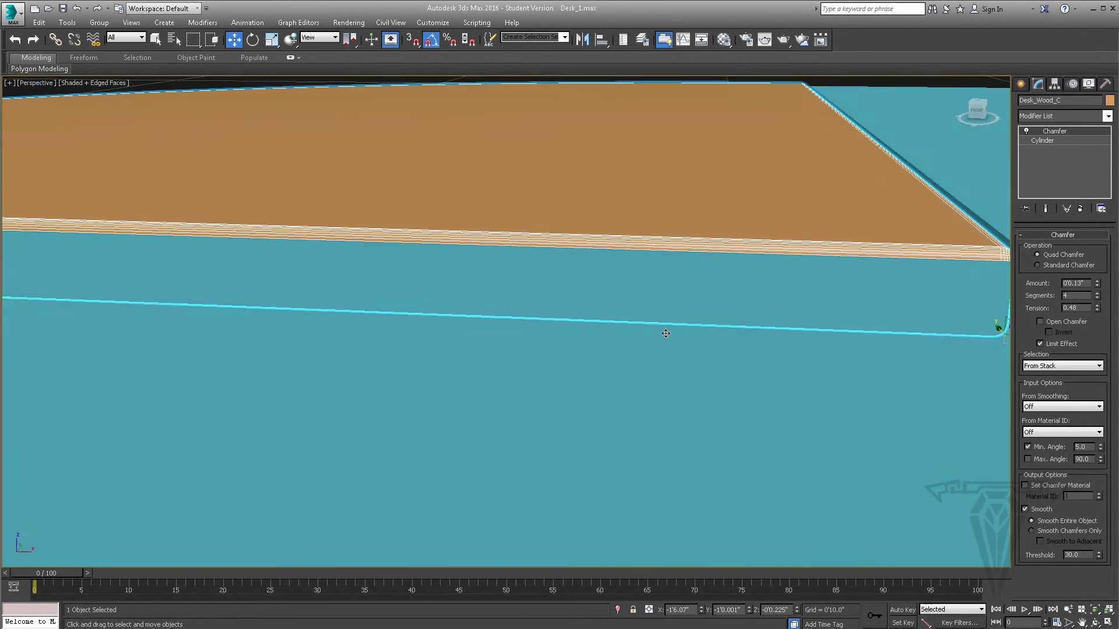
middle_click_drag(665, 333, 662, 336)
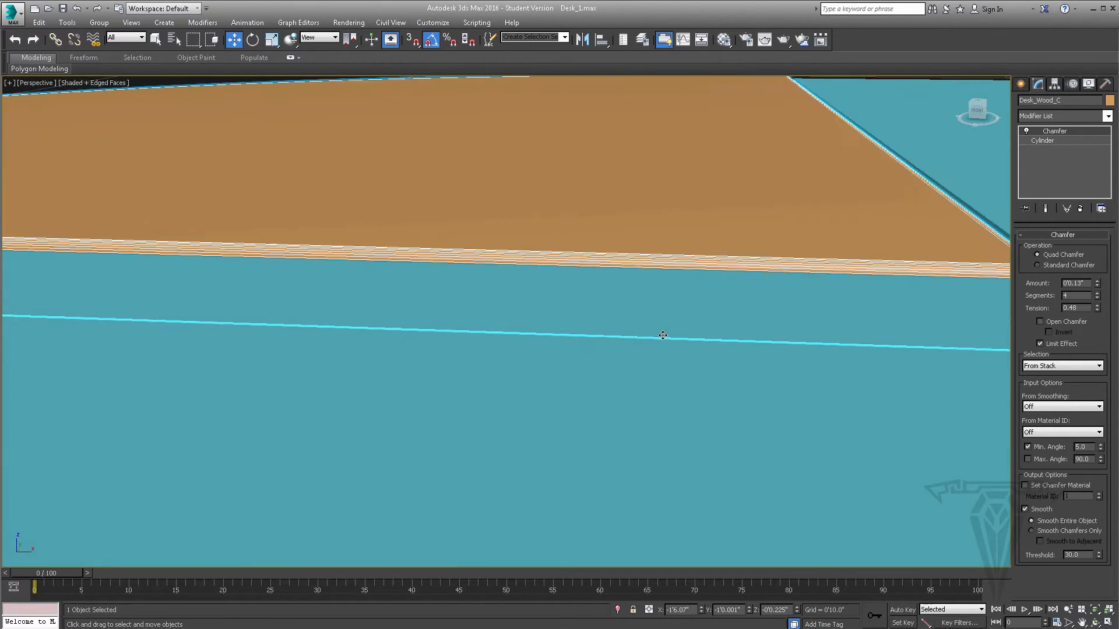
middle_click_drag(746, 319, 675, 321)
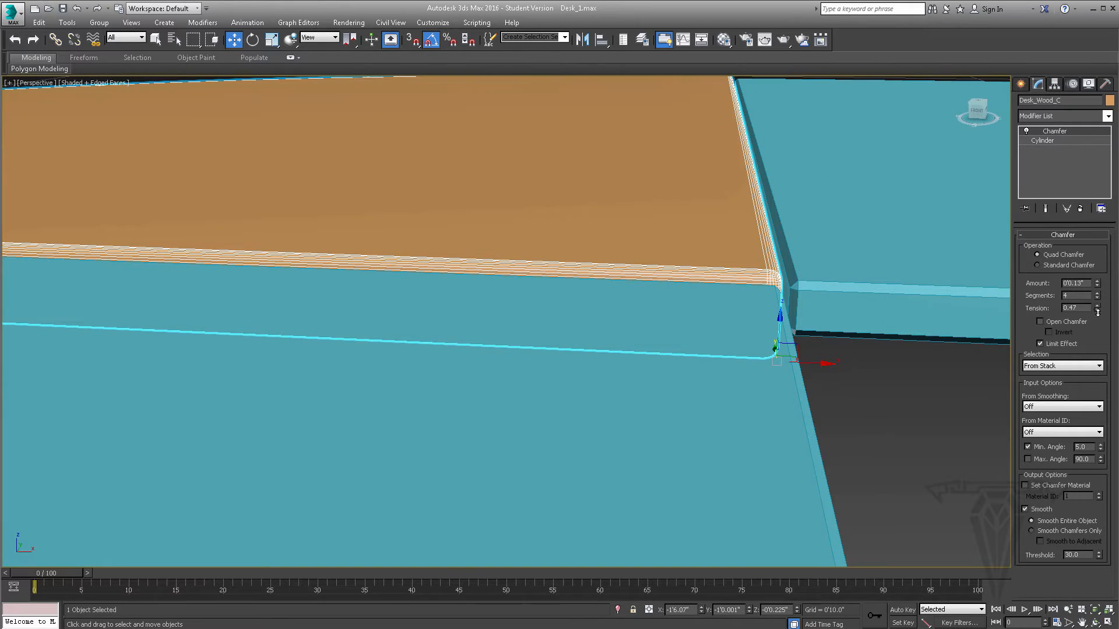
mouse_move(1098, 313)
left_mouse_down()
mouse_move(1104, 377)
mouse_move(1097, 309)
left_mouse_up()
- Try 5 and 3 segments on the wood corner's chamfer, then return it to 4
left_click(1098, 293)
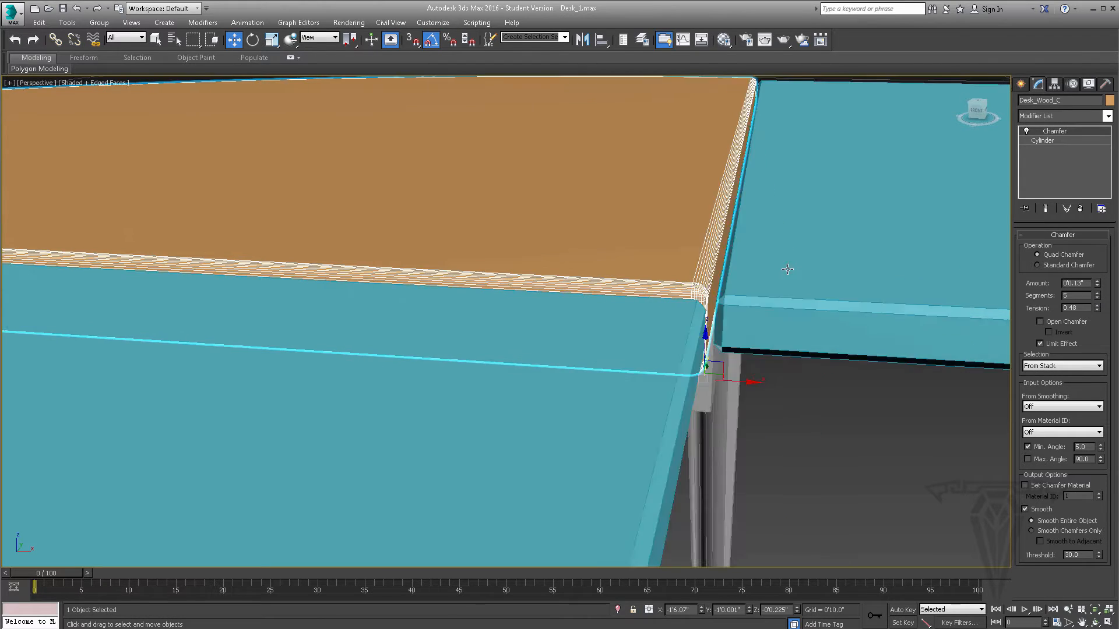
left_click(1097, 299)
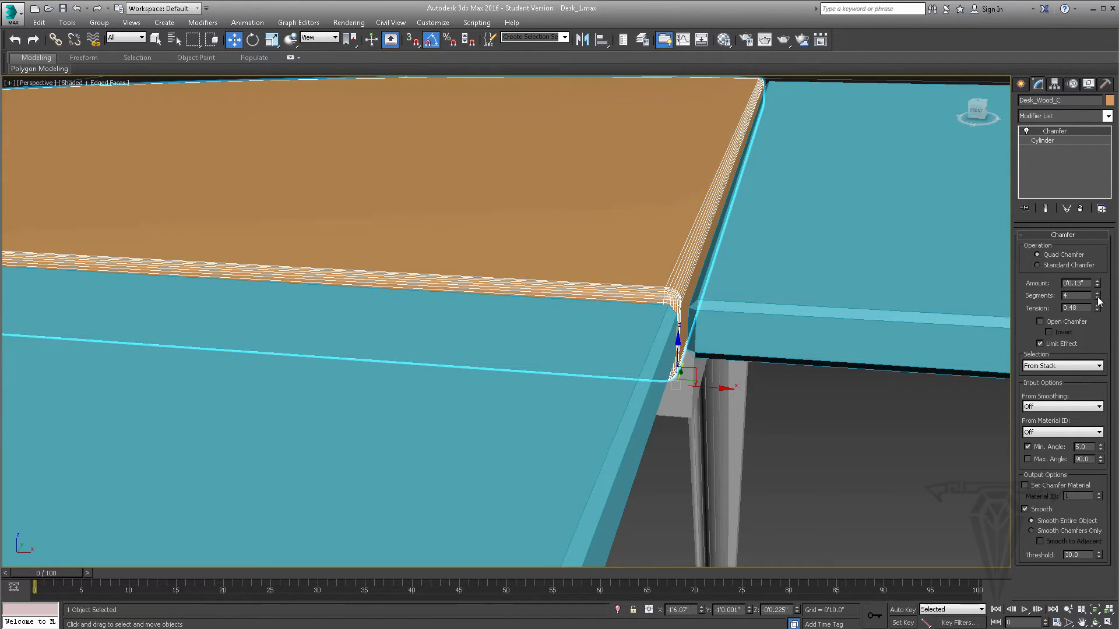
left_click(1097, 299)
scroll(708, 273, "up", 2)
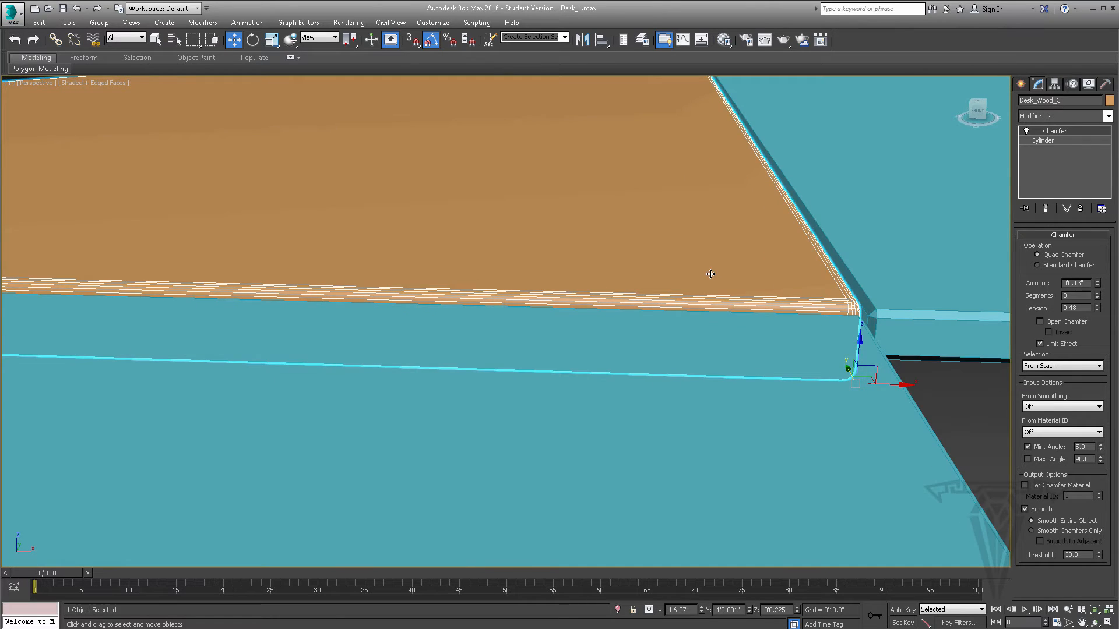
middle_click_drag(707, 271, 808, 284, "alt")
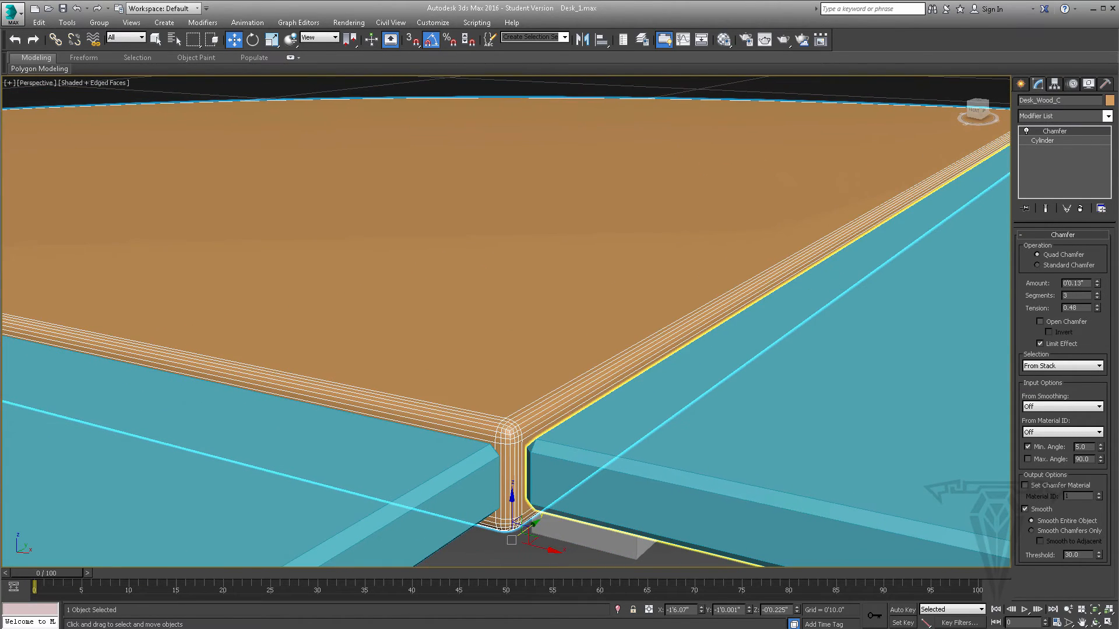
left_click(1097, 293)
- Render the perspective view of the rounded wood corner, then close the rendered image
middle_click_drag(964, 324, 523, 376, "alt")
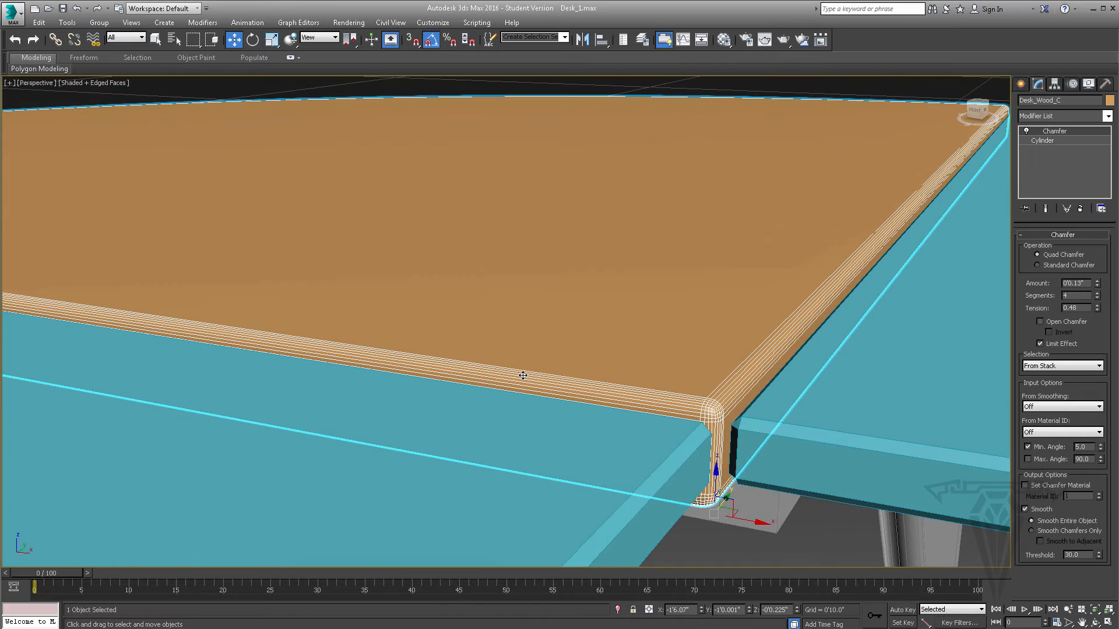
left_click(785, 42)
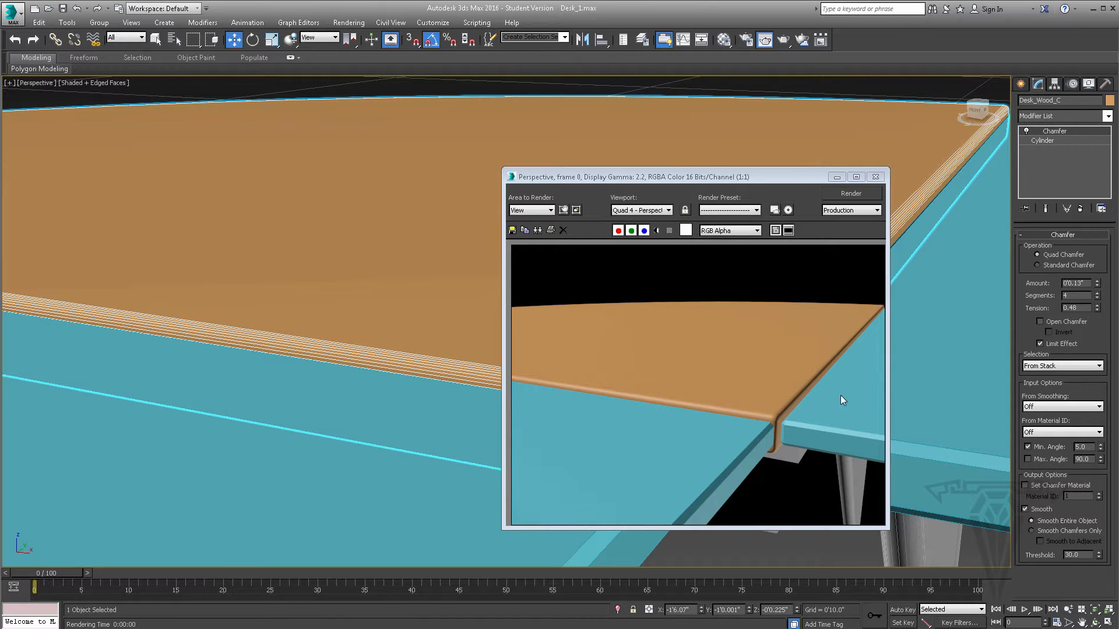
left_click(875, 176)
- Copy the Chamfer modifier from Desk_Wood_C's modifier stack
scroll(779, 295, "down", 10)
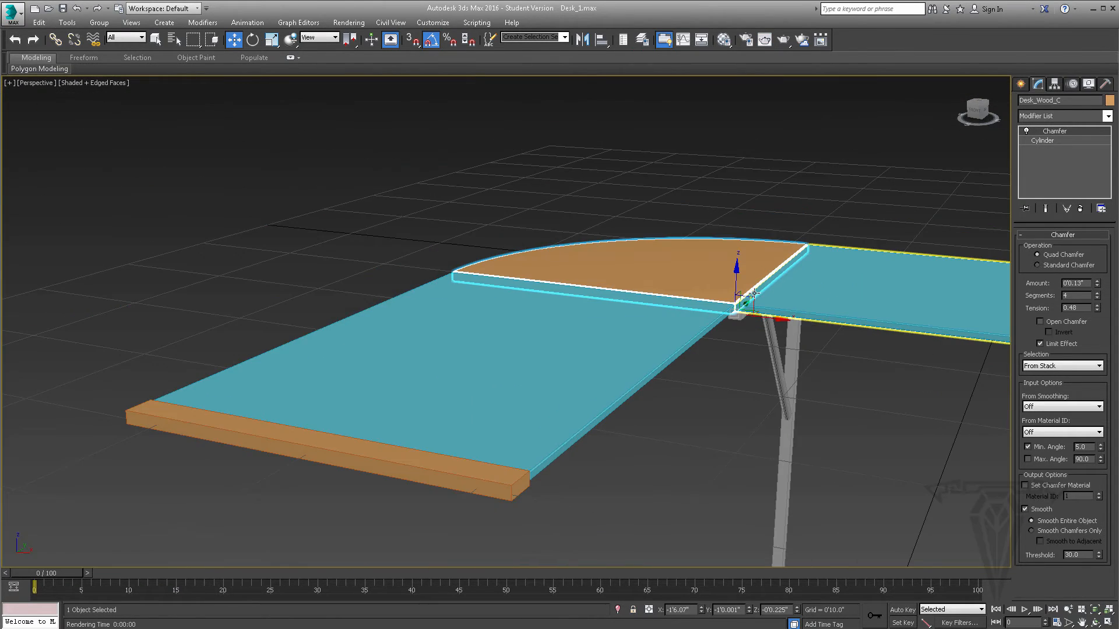
scroll(790, 274, "up", 4)
middle_click_drag(851, 268, 803, 267)
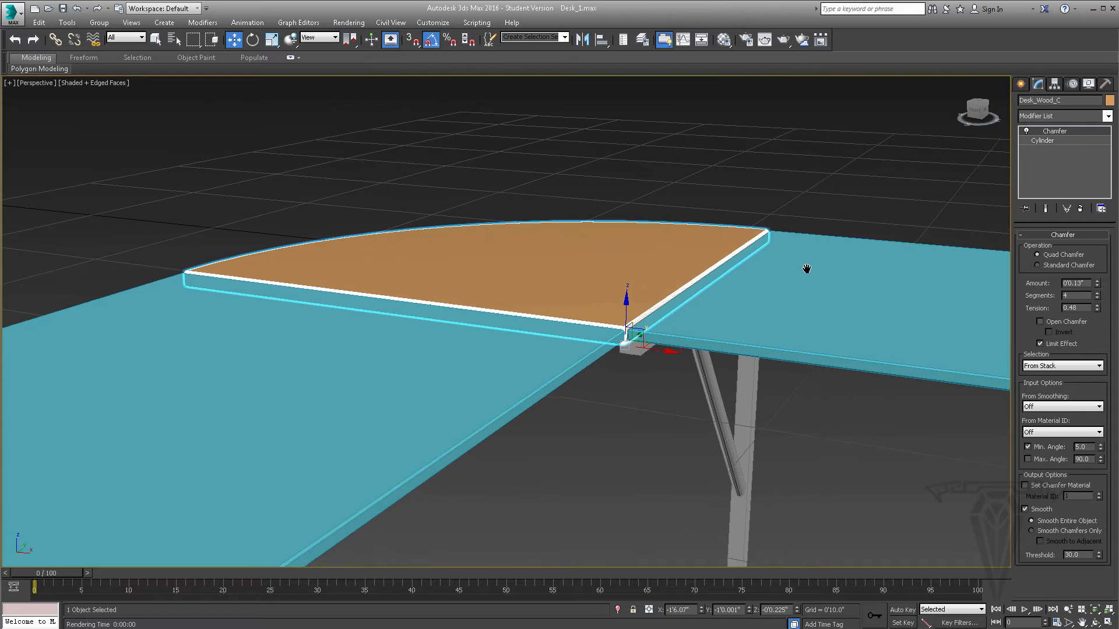
right_click(1076, 129)
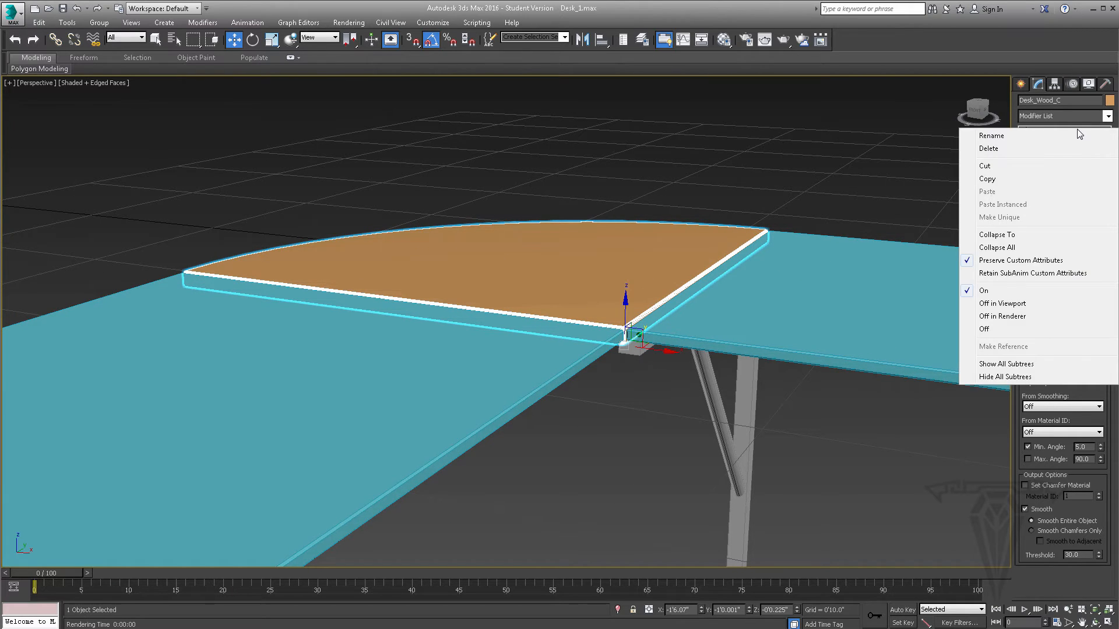
left_click(993, 180)
- Paste the copied Chamfer modifier onto the wood end strip Desk_Wood_2in_1 and check both end strips
middle_click_drag(917, 252, 747, 274)
left_click(901, 309)
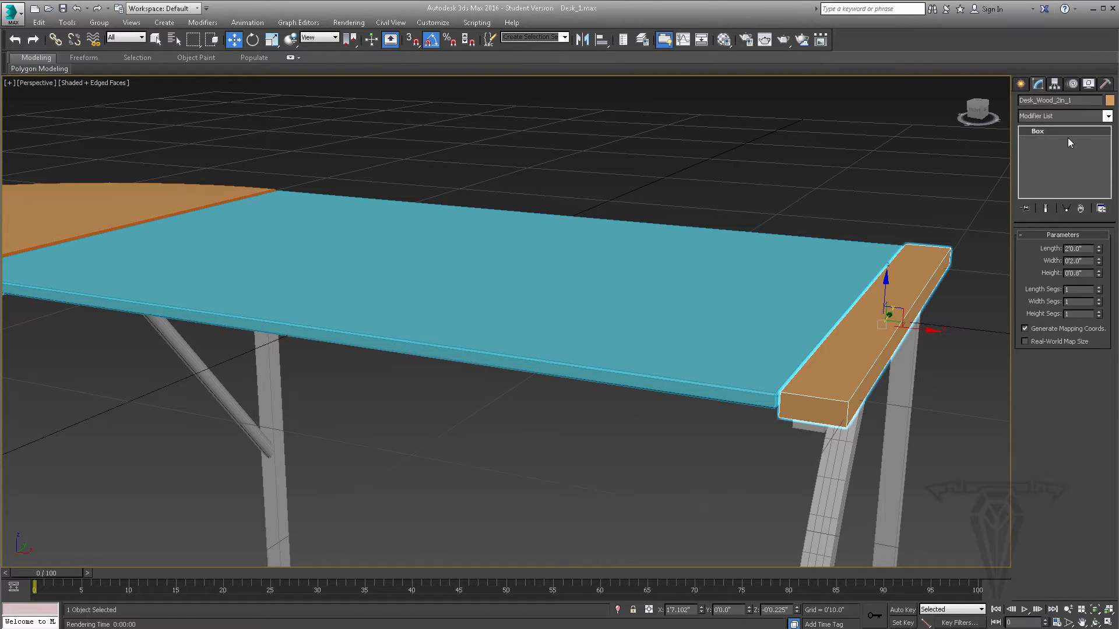
right_click(1057, 140)
left_click(1059, 146)
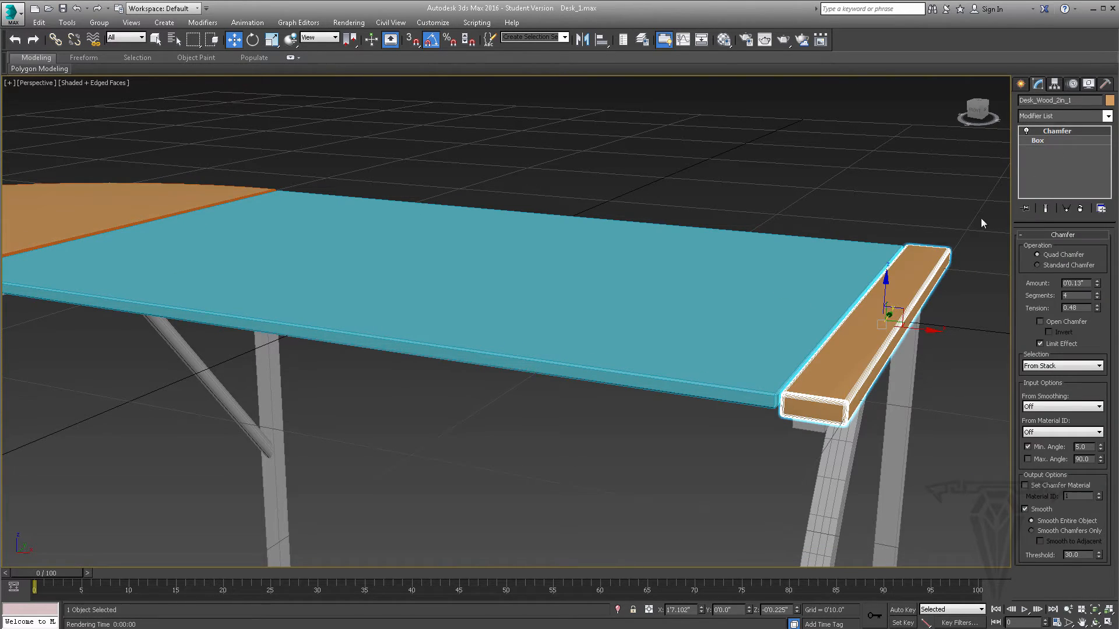
scroll(629, 321, "down", 5)
middle_click_drag(563, 326, 652, 319)
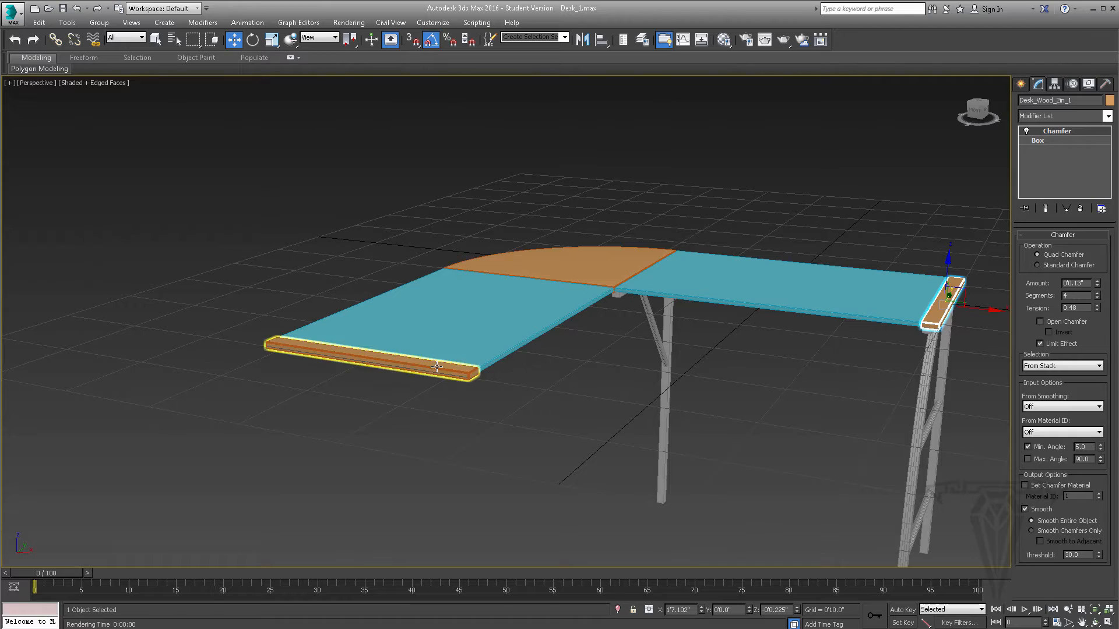
- Select the first desk section's complete metal frame, including its legs, braces, rungs, long bars and round glass supports, without the tabletop pieces
scroll(481, 378, "up", 5)
scroll(717, 360, "down", 5)
middle_click_drag(716, 359, 827, 321)
left_click_drag(509, 523, 485, 520)
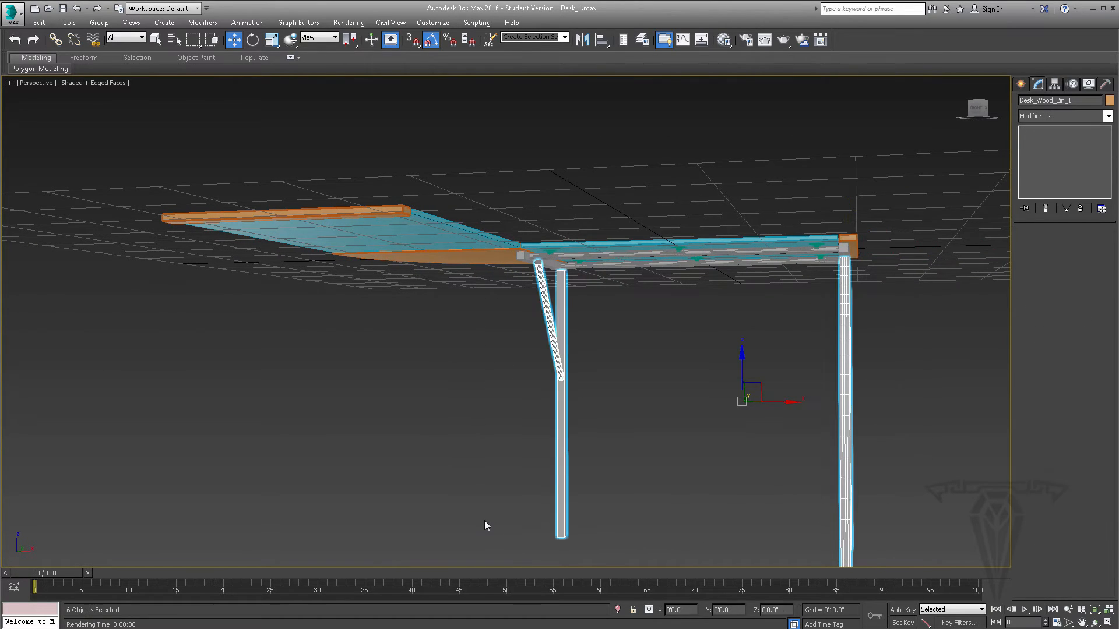
mouse_move(718, 437)
middle_mouse_down("alt")
mouse_move(697, 441)
mouse_move(709, 439)
middle_mouse_up("alt")
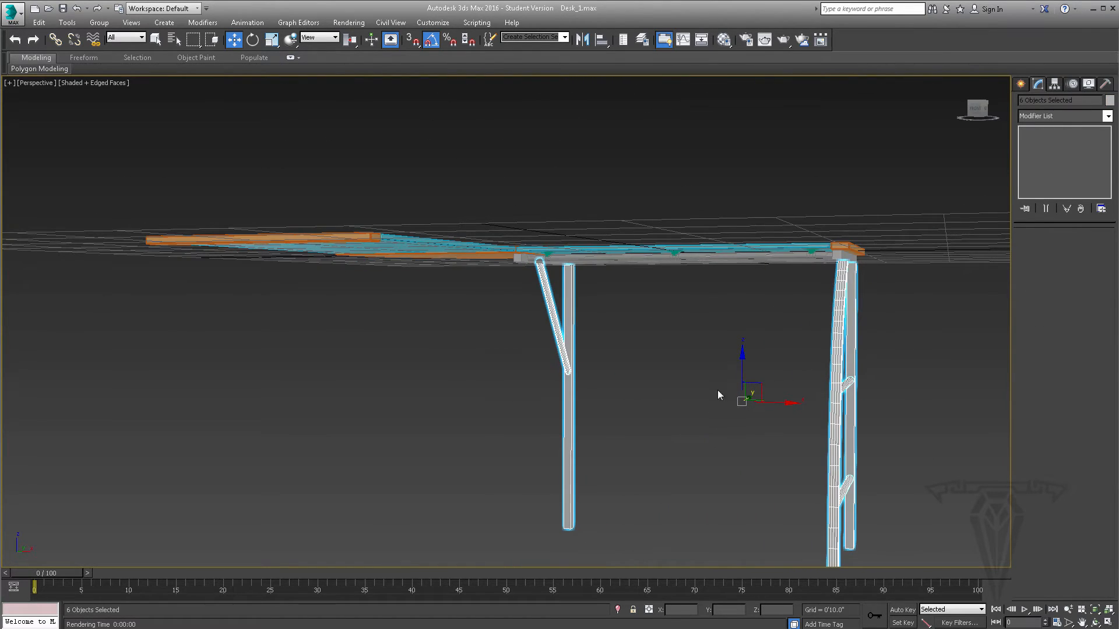
key("f")
scroll(583, 367, "up", 5)
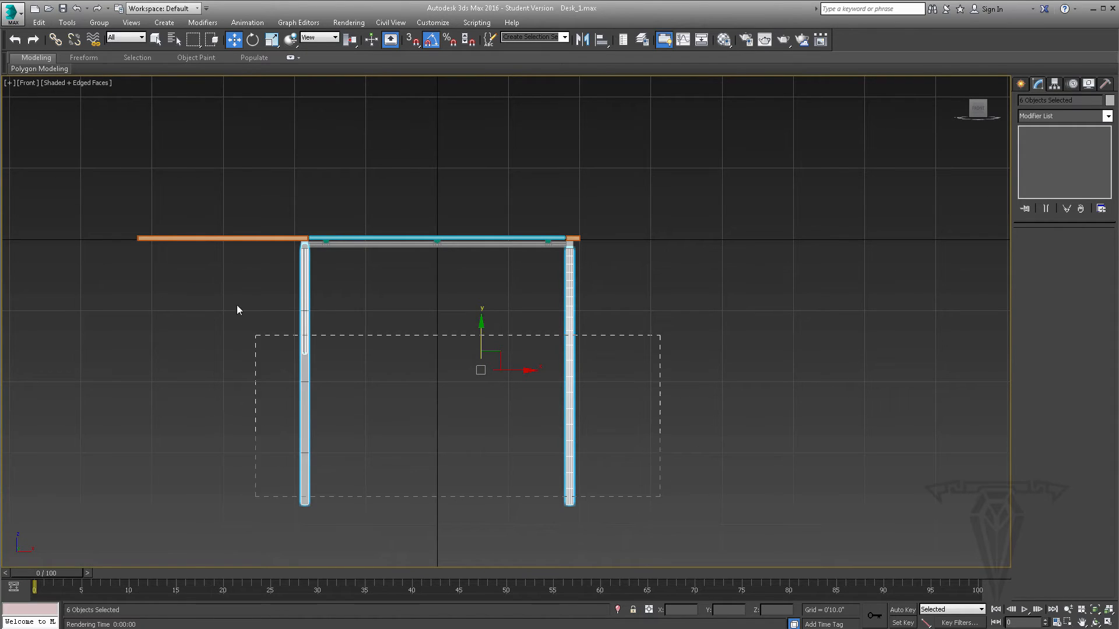
left_click_drag(267, 247, 292, 246)
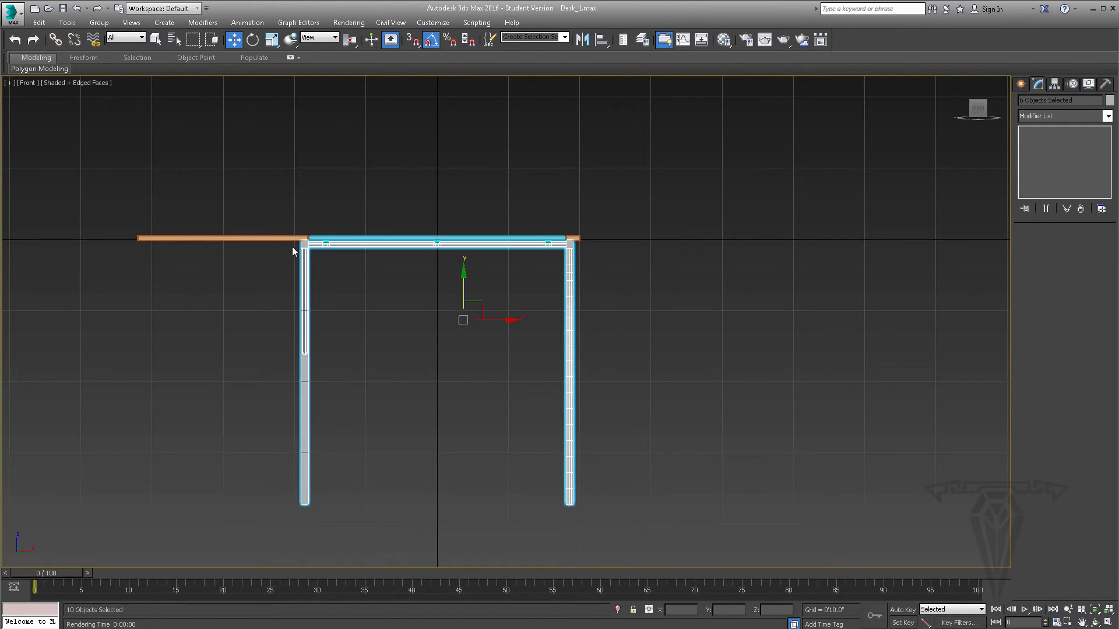
scroll(402, 260, "up", 3)
left_click_drag(708, 260, 245, 231)
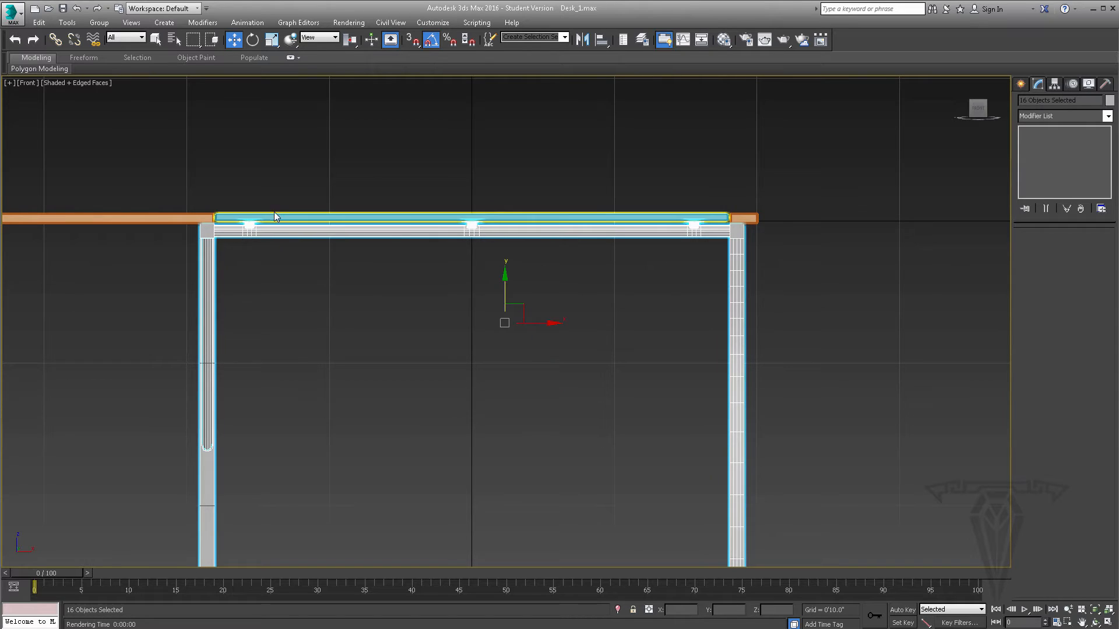
- Clone the selected metal frame by moving one duplicate along the X axis toward the rounded wood corner
scroll(468, 260, "down", 2)
key("alt")
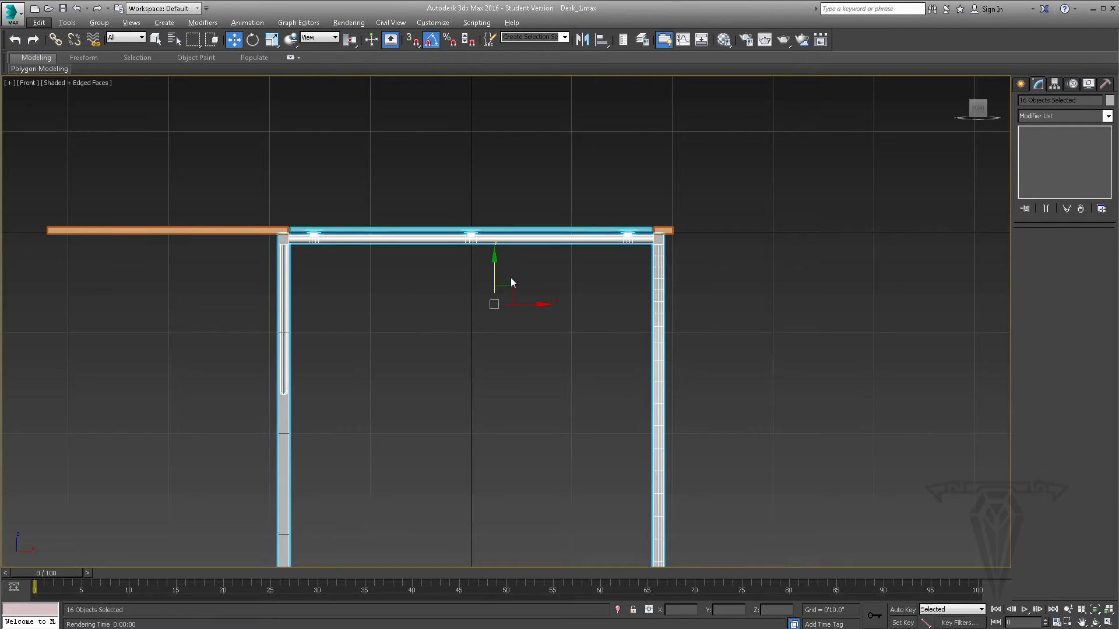
key("p")
middle_click_drag(510, 278, 492, 314, "alt")
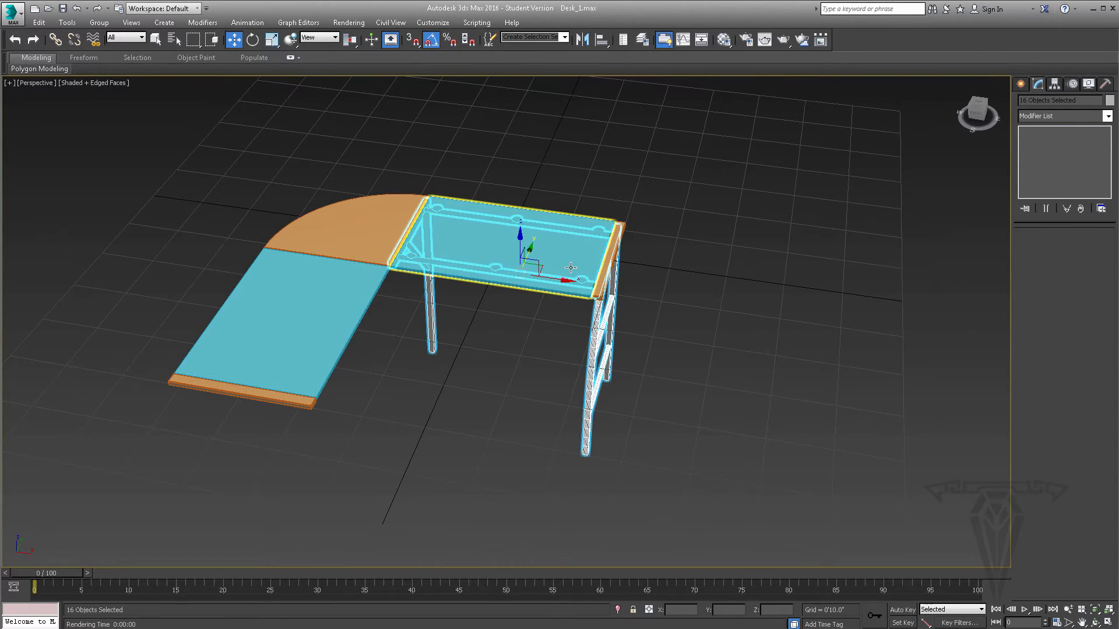
mouse_move(551, 279)
left_mouse_down()
mouse_move(396, 241)
mouse_move(367, 249)
left_mouse_up()
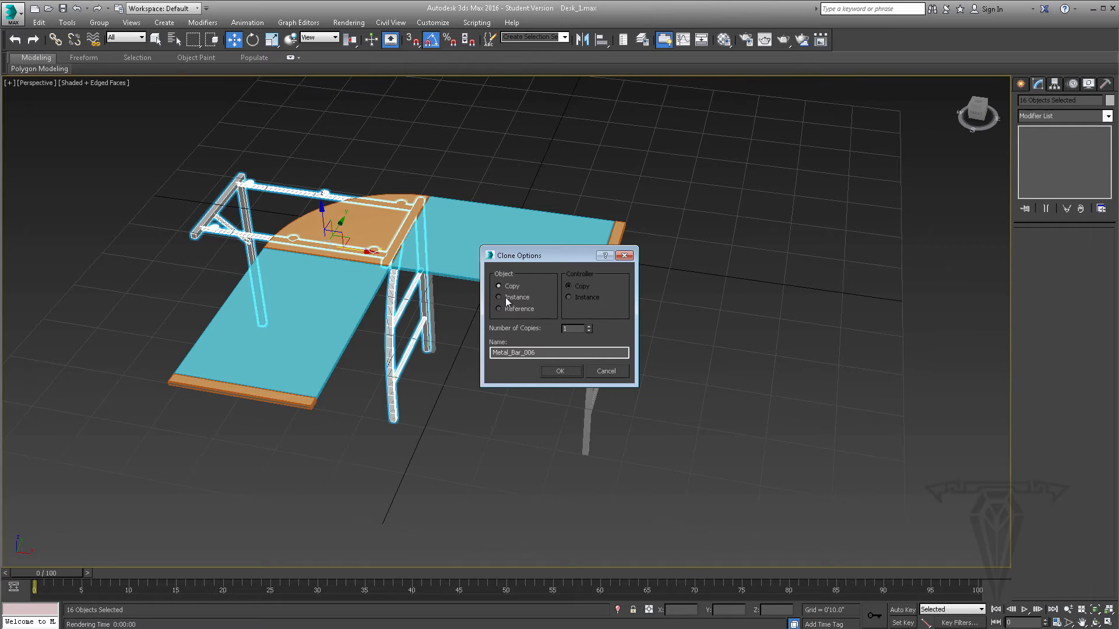
left_click(561, 371)
- Rotate the cloned frame a quarter turn about the vertical axis and move it under the second glass panel
left_click(252, 41)
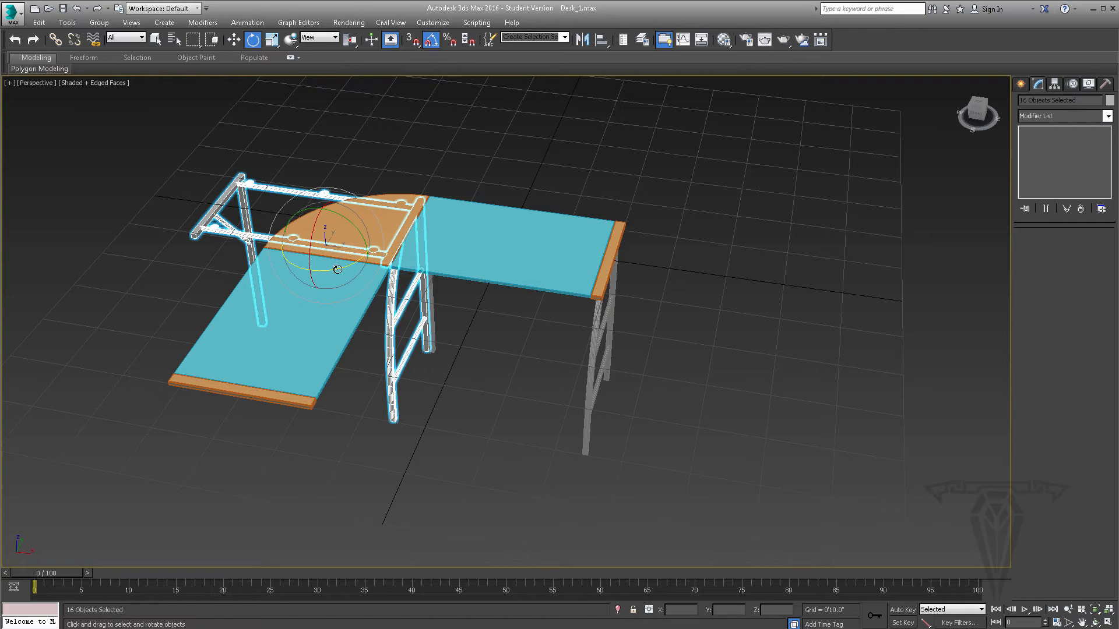
left_click_drag(338, 269, 375, 207)
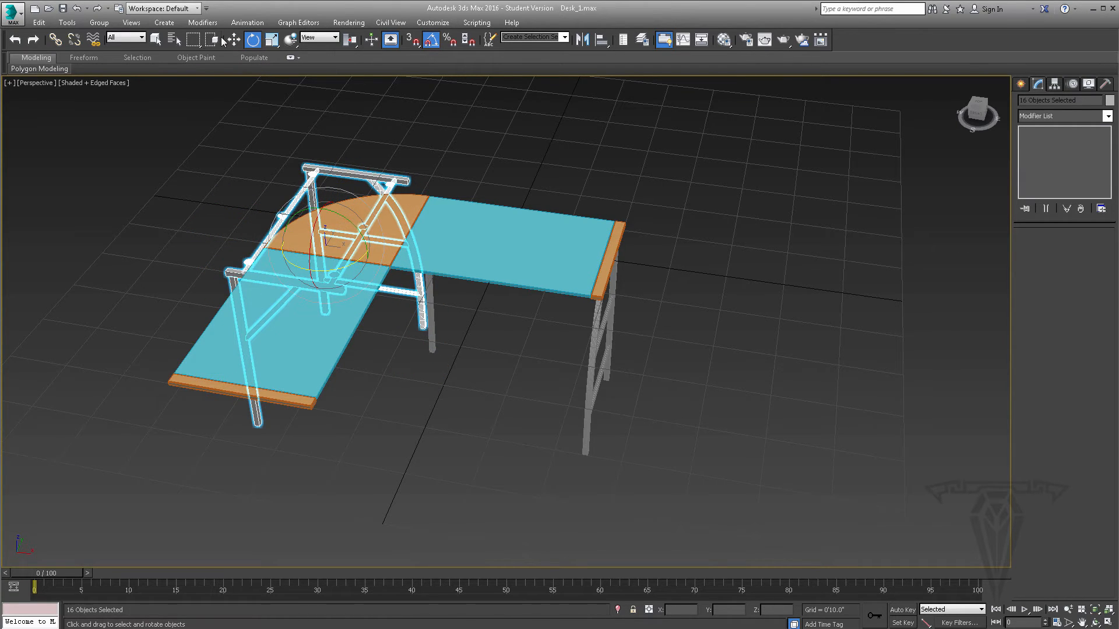
left_click(234, 40)
middle_click_drag(327, 169, 353, 249, "alt")
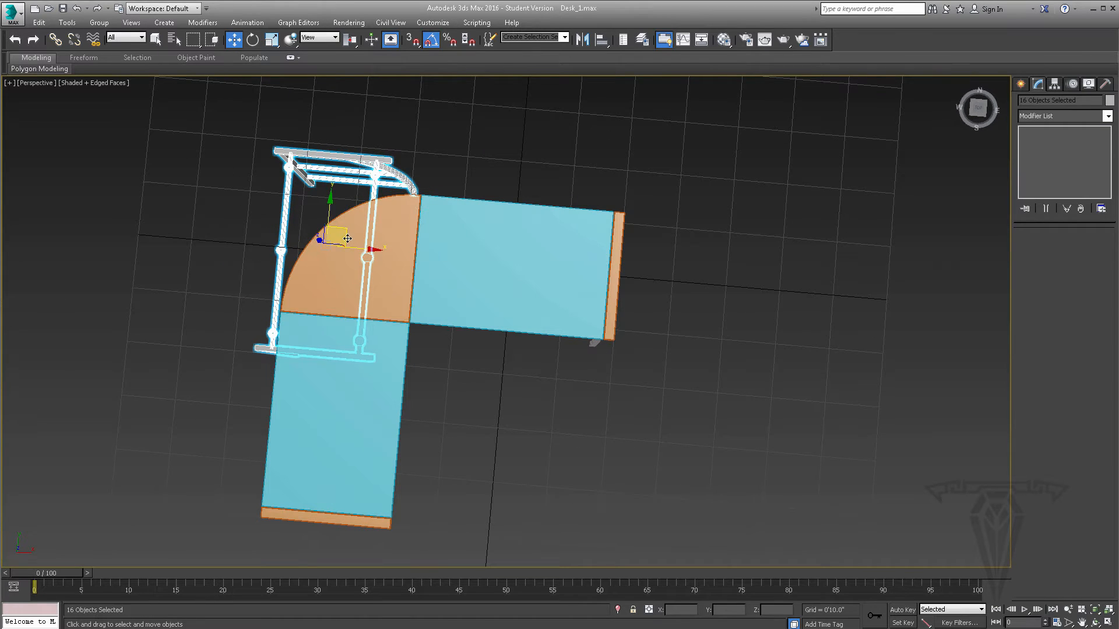
left_click_drag(347, 237, 352, 398)
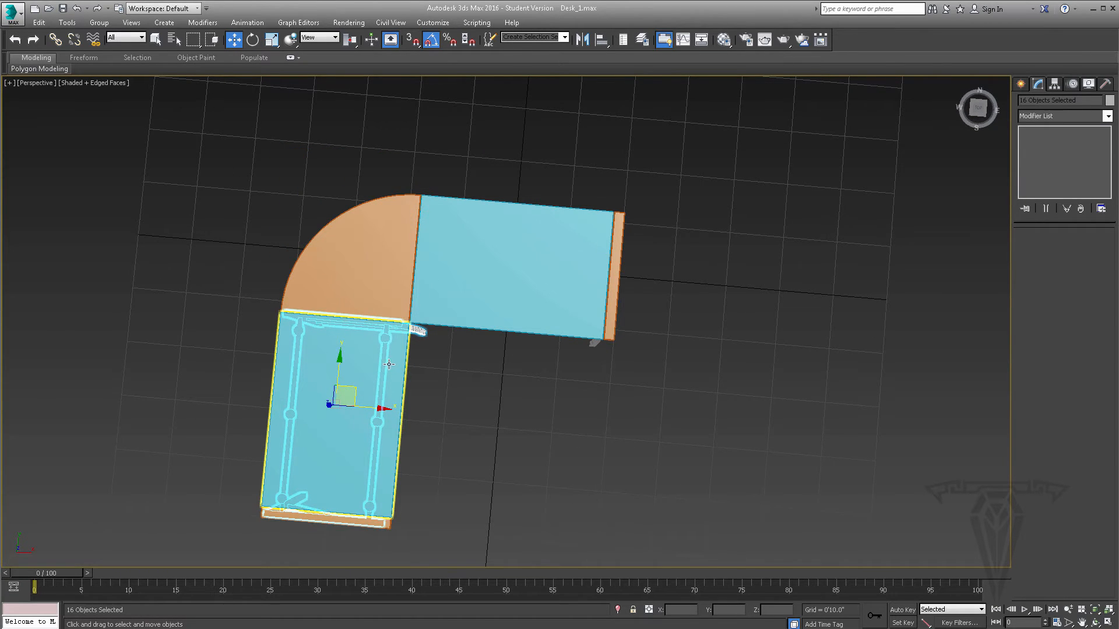
middle_click_drag(404, 362, 469, 300)
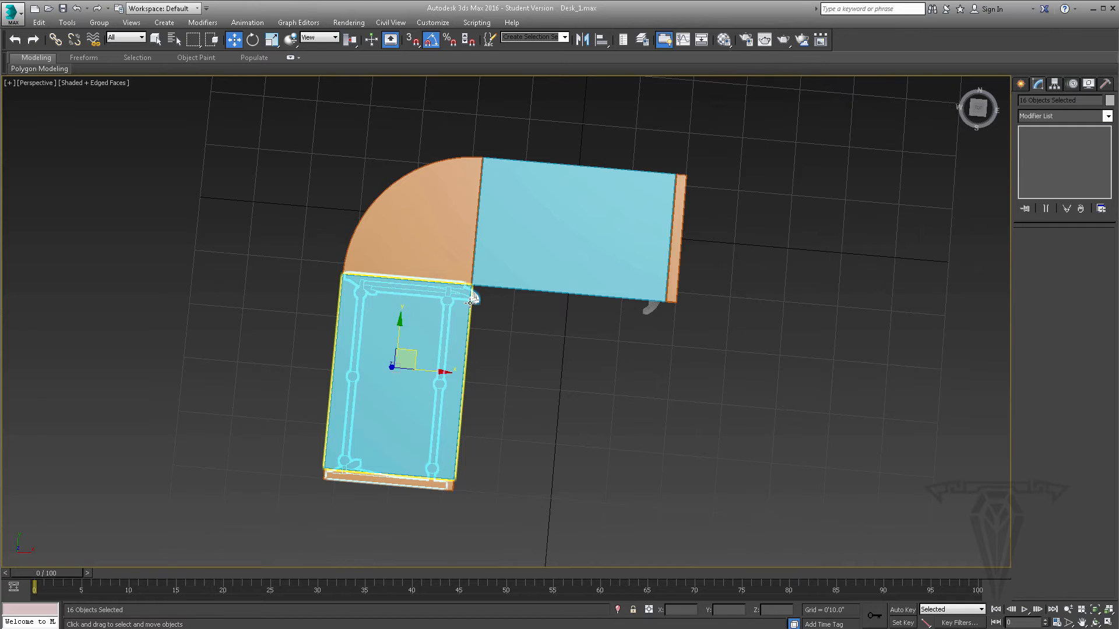
- Inspect the cloned frame from above, then show all four viewports with a perspective view of the desk in the active one
key("t")
scroll(454, 351, "up", 4)
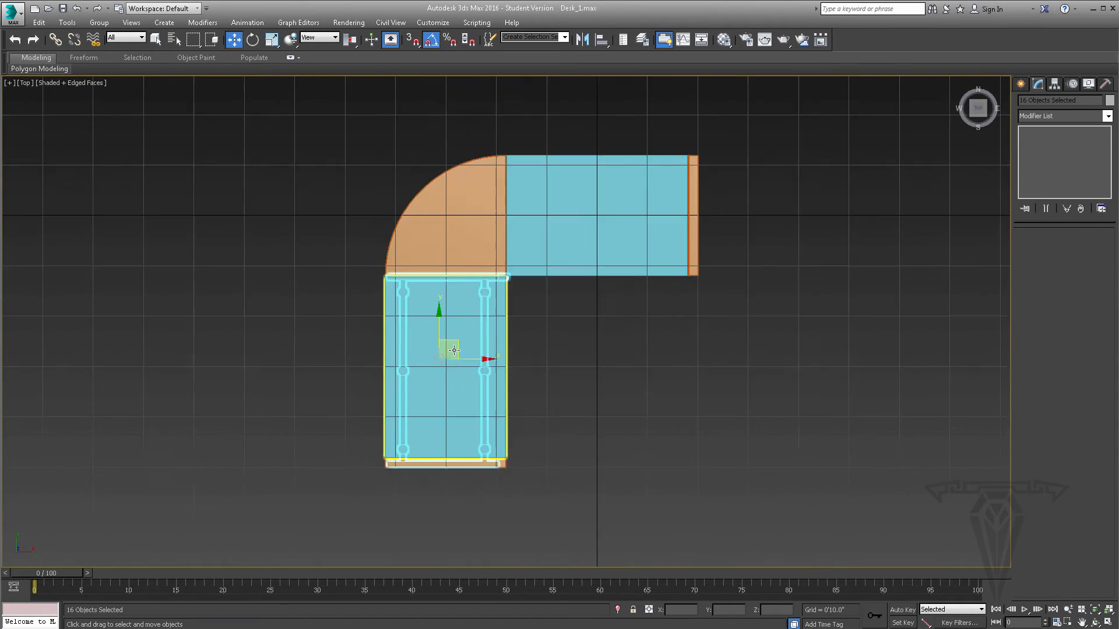
scroll(438, 356, "up", 6)
scroll(450, 304, "down", 2)
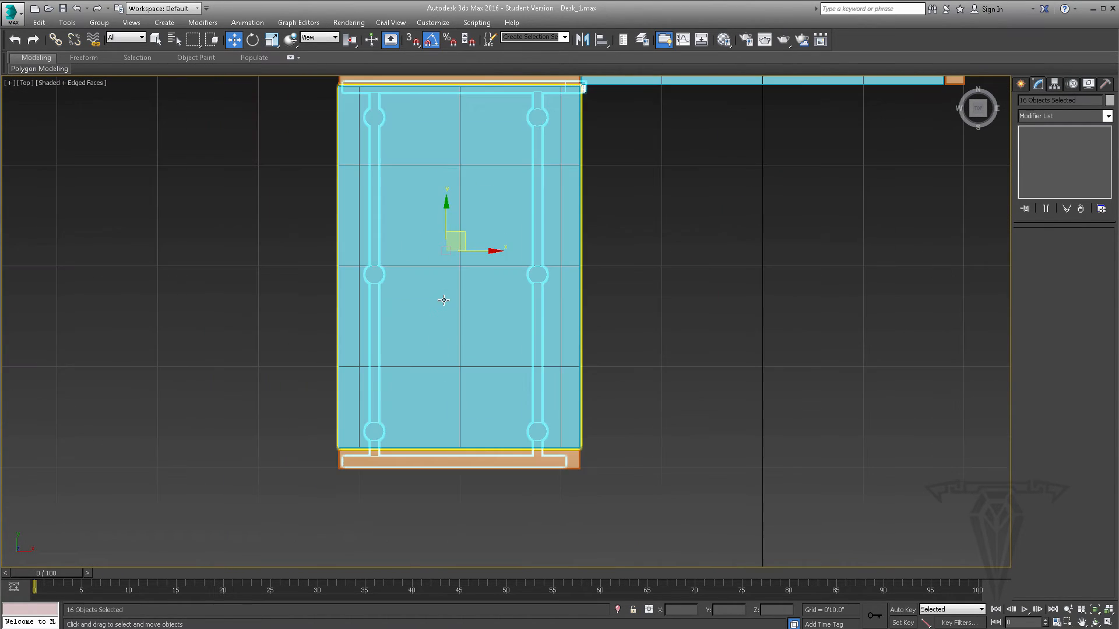
key("alt+w")
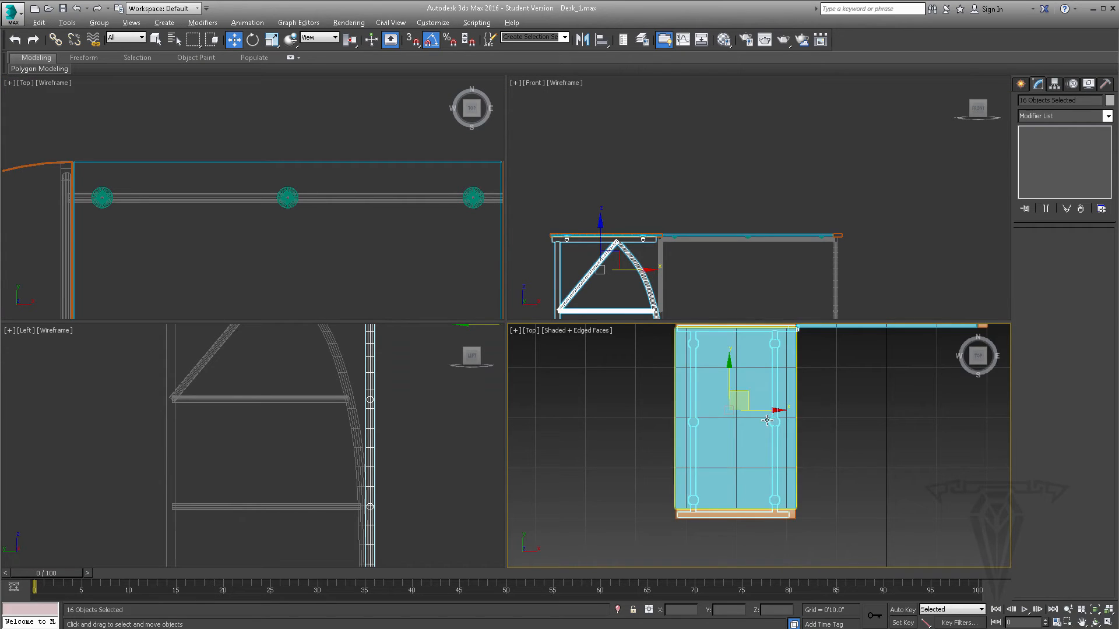
middle_click_drag(765, 417, 722, 404, "alt")
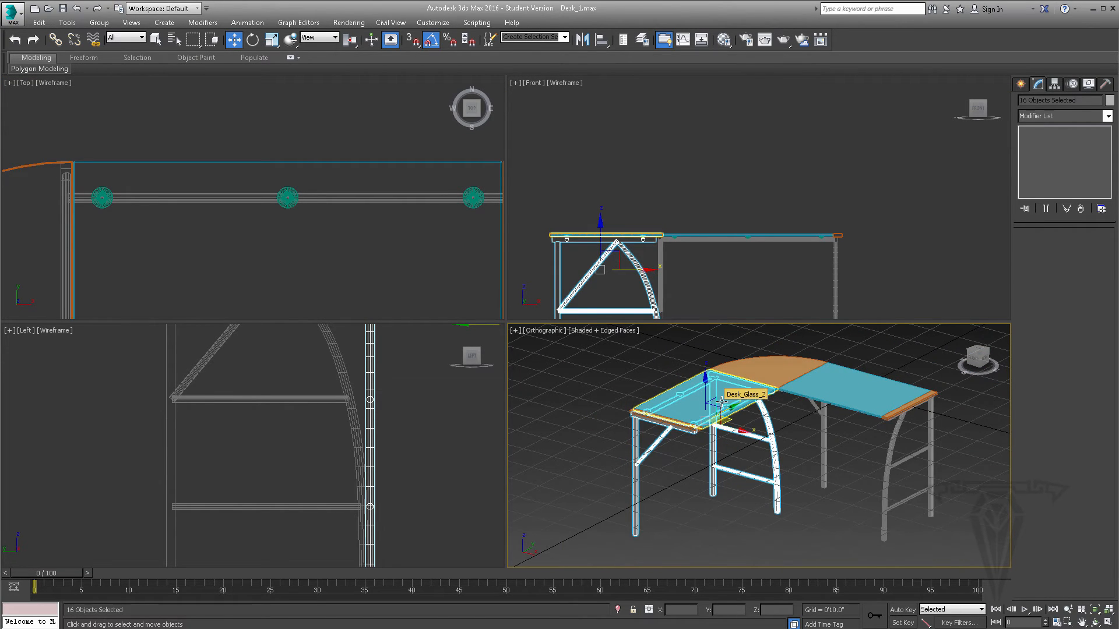
key("p")
- Position the cloned frame lengthwise in the Top view so its outer crossbar lines up under the wood end strip's inner edge
middle_click_drag(247, 187, 260, 156)
scroll(260, 156, "down", 3)
middle_click_drag(127, 172, 180, 71)
middle_click_drag(167, 250, 200, 93)
scroll(195, 199, "up", 2)
middle_click_drag(181, 240, 195, 200)
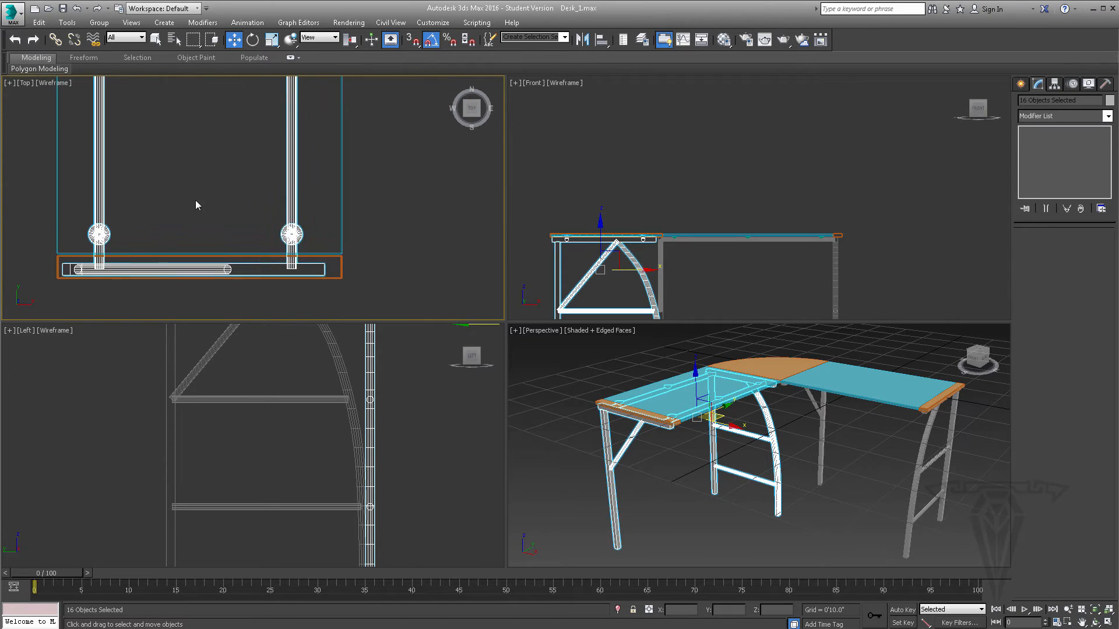
scroll(194, 201, "down", 3)
middle_click_drag(204, 150, 204, 191)
left_click_drag(189, 136, 189, 139)
scroll(186, 211, "up", 3)
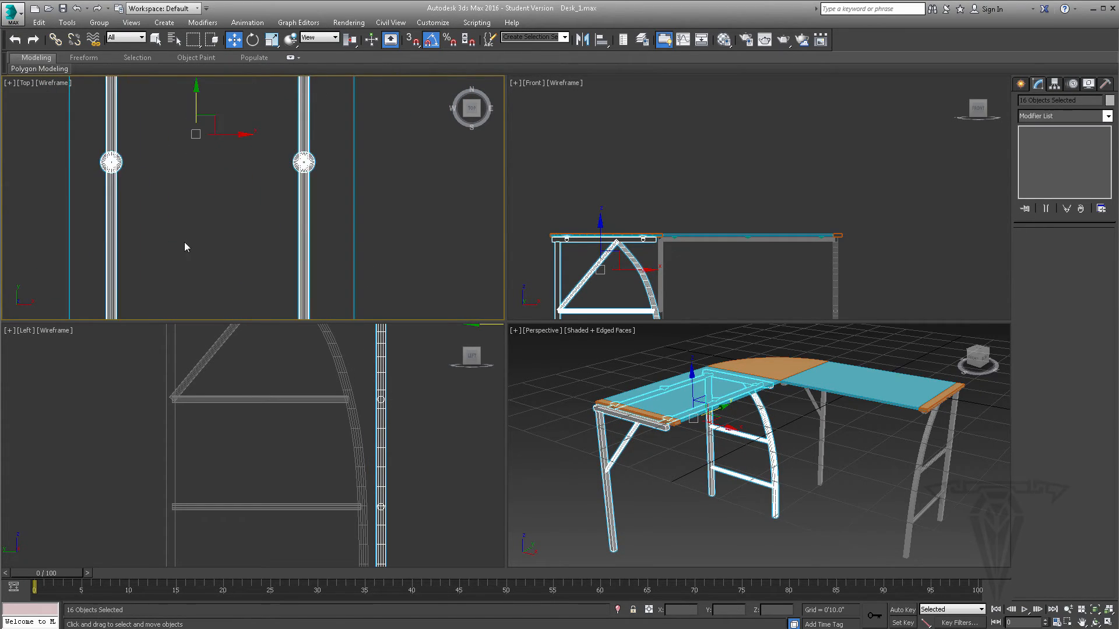
middle_click_drag(185, 244, 203, 107)
scroll(229, 259, "up", 1)
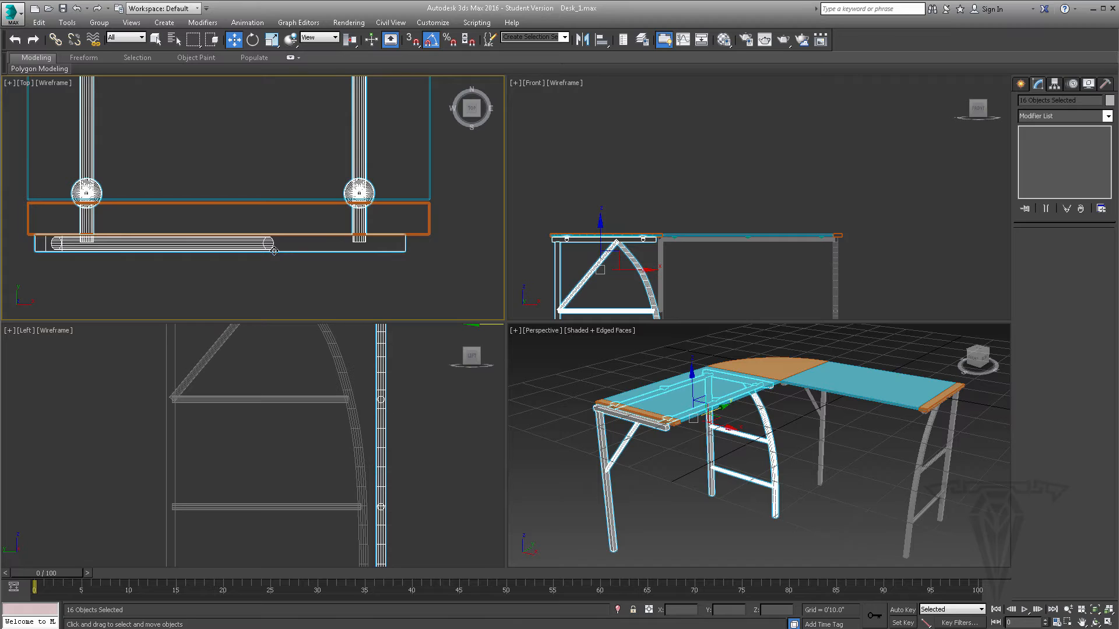
left_click_drag(274, 250, 275, 218)
scroll(275, 219, "up", 6)
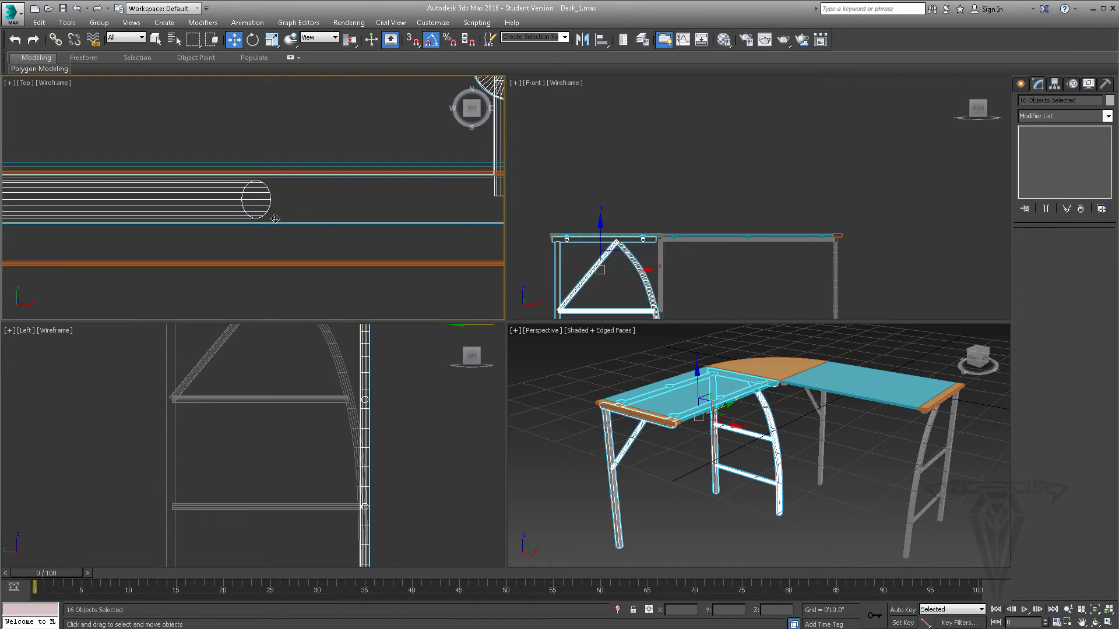
left_click_drag(277, 277, 276, 267)
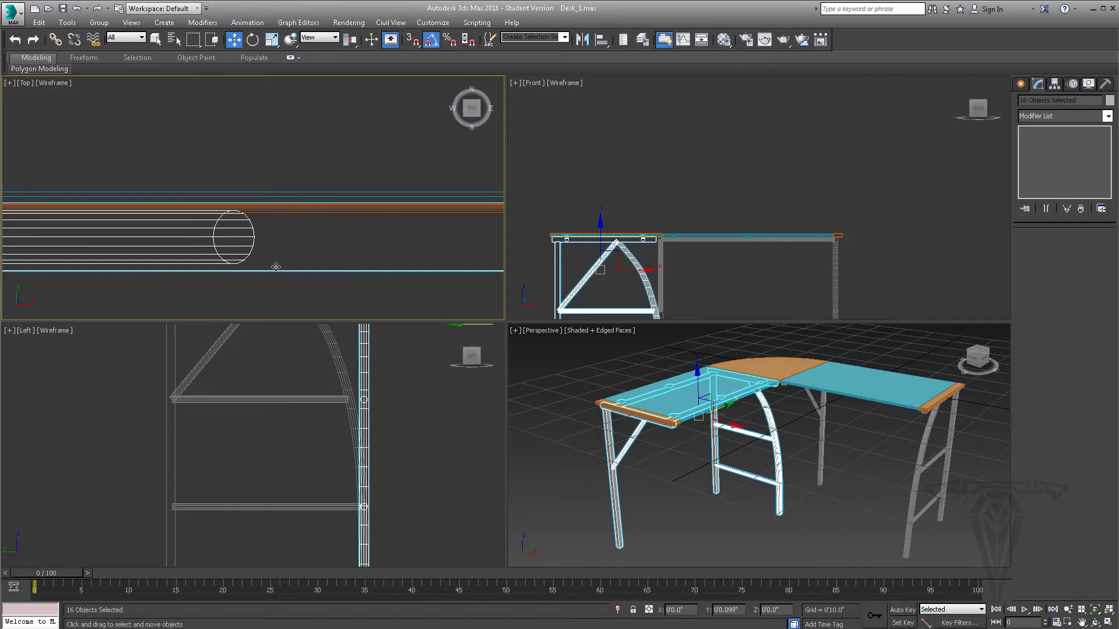
- Select the cloned curved leg, its straight leg and two rungs, and move them from the corner to the section's outer end
mouse_move(725, 415)
middle_mouse_down("alt")
mouse_move(748, 410)
mouse_move(704, 429)
mouse_move(655, 410)
mouse_move(670, 423)
mouse_move(698, 384)
mouse_move(664, 382)
mouse_move(729, 399)
middle_mouse_up("alt")
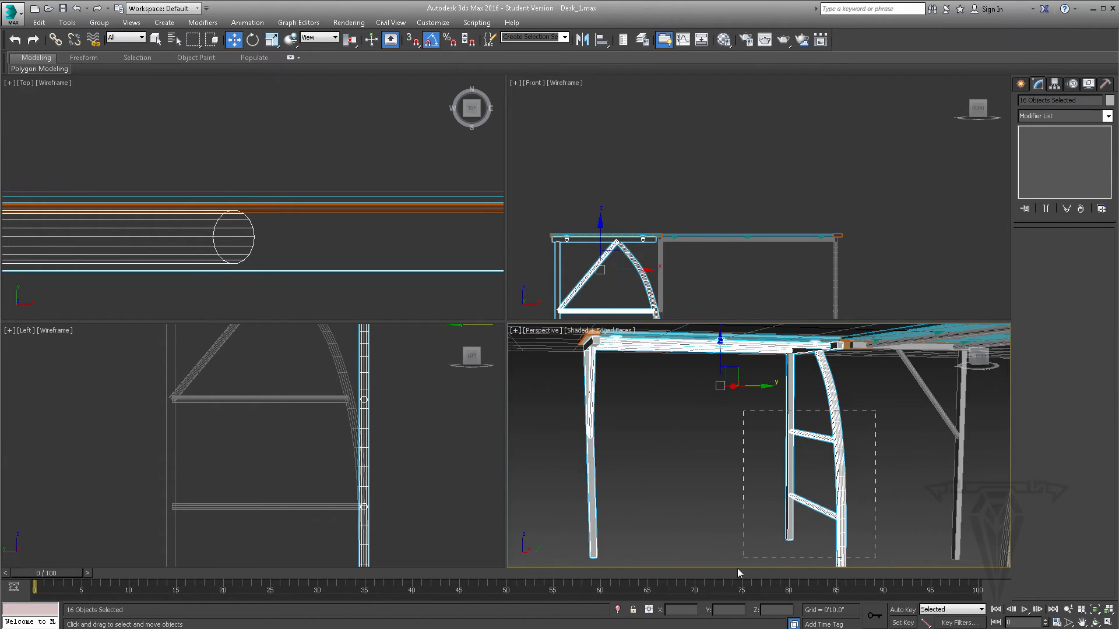
left_click_drag(737, 568, 736, 569)
key("z")
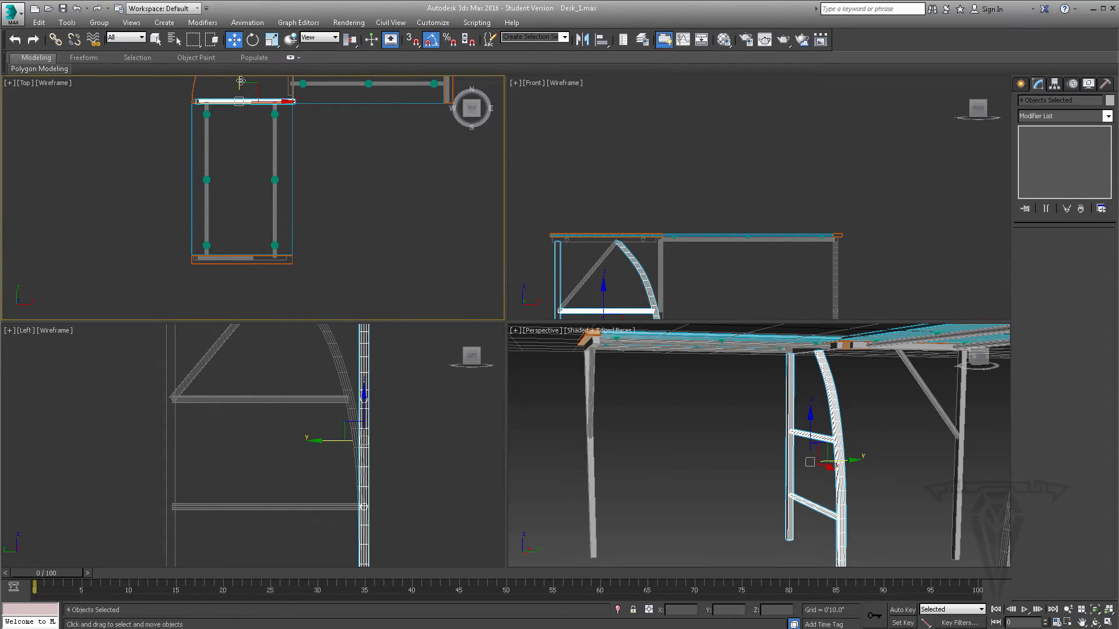
left_click_drag(240, 81, 241, 233)
scroll(242, 239, "up", 5)
middle_click_drag(243, 225, 240, 121)
scroll(248, 158, "up", 5)
left_click_drag(242, 117, 246, 140)
middle_click_drag(334, 137, 305, 118)
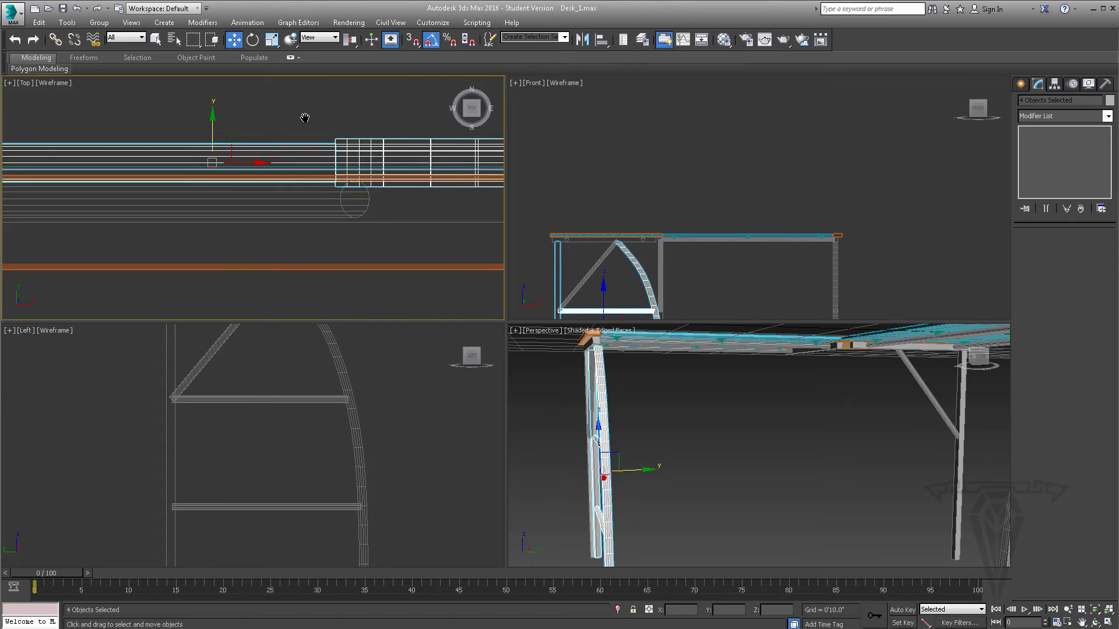
- Fine-tune the curved-leg set along Y to line up with the outer crossbar under the wood end strip
scroll(304, 118, "down", 5)
scroll(280, 108, "up", 5)
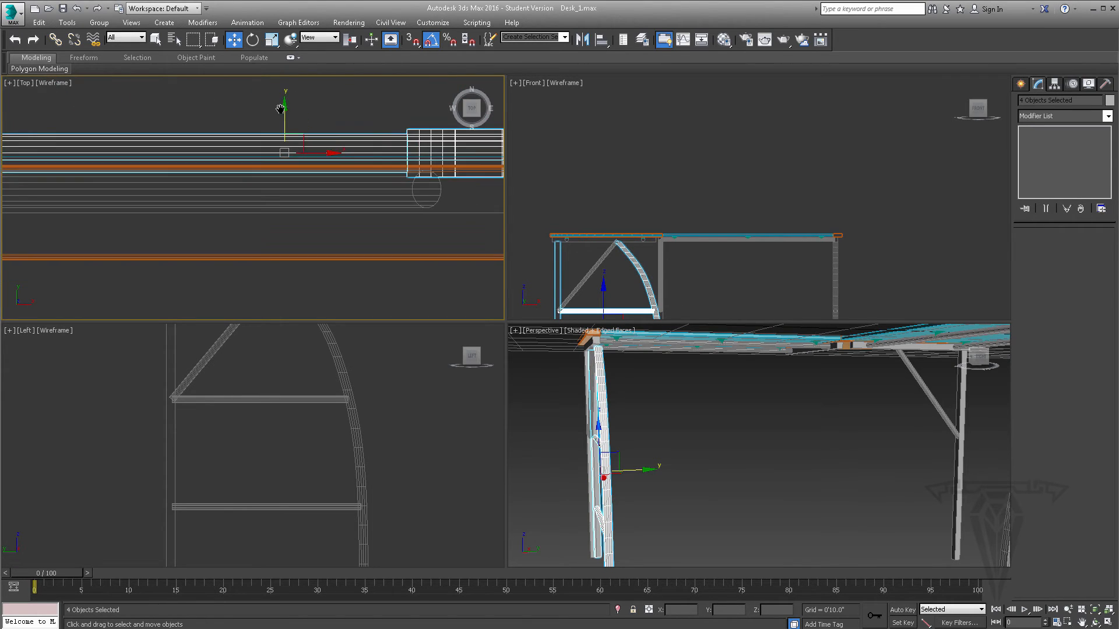
scroll(281, 109, "up", 2)
left_click_drag(284, 131, 289, 170)
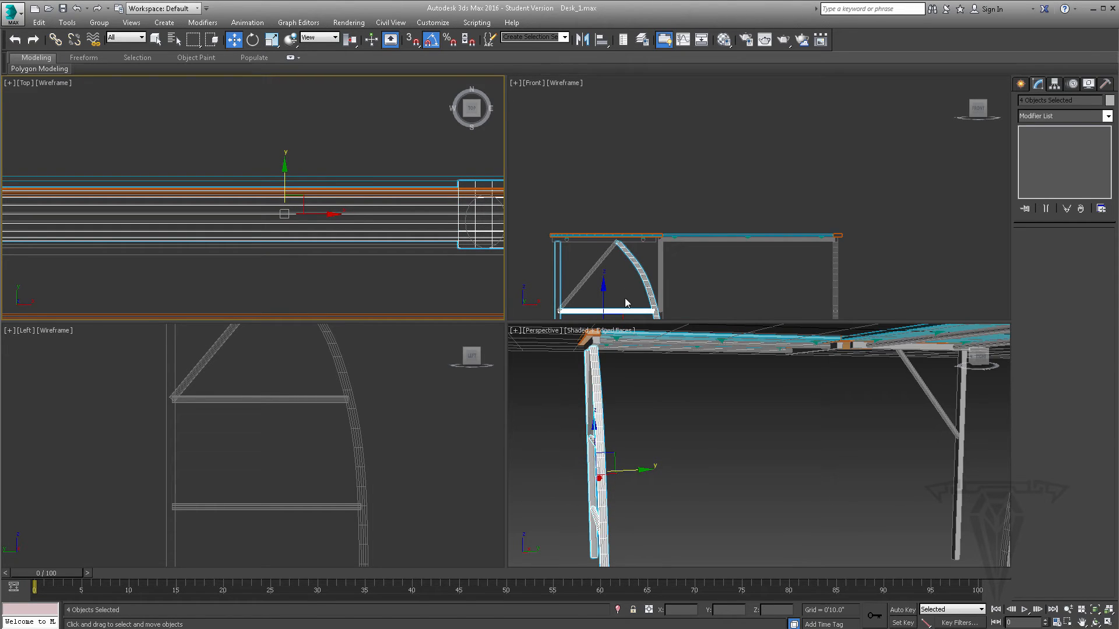
middle_click_drag(641, 431, 625, 407, "alt")
scroll(625, 408, "up", 3)
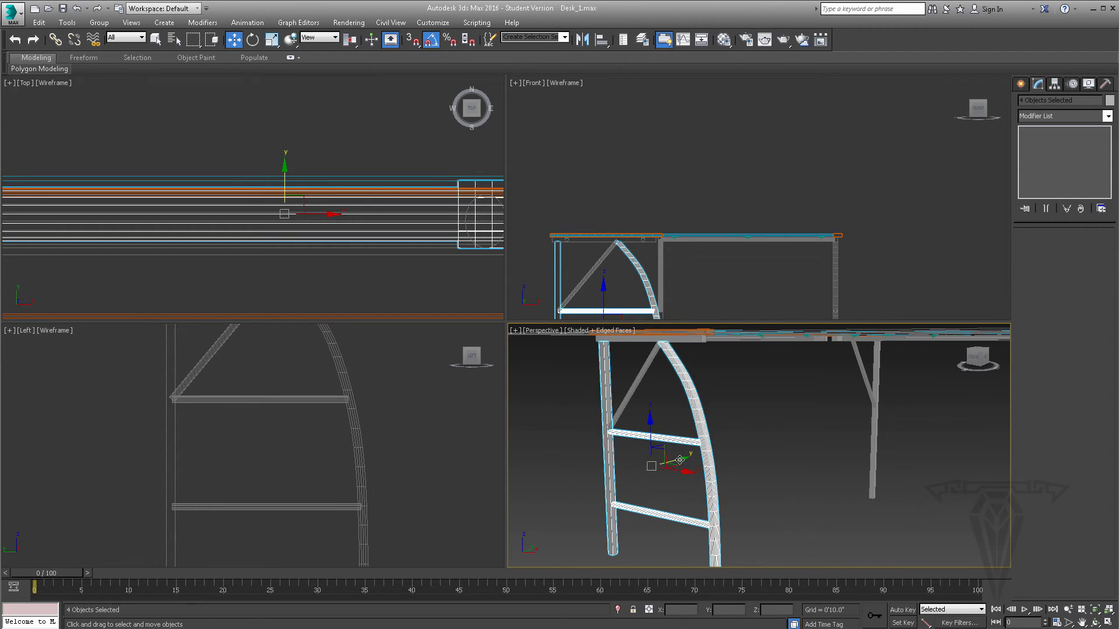
- Move the curved-leg set aside, then select the cloned braced leg and its diagonal brace and move them to the corner end
left_click_drag(679, 459, 701, 449)
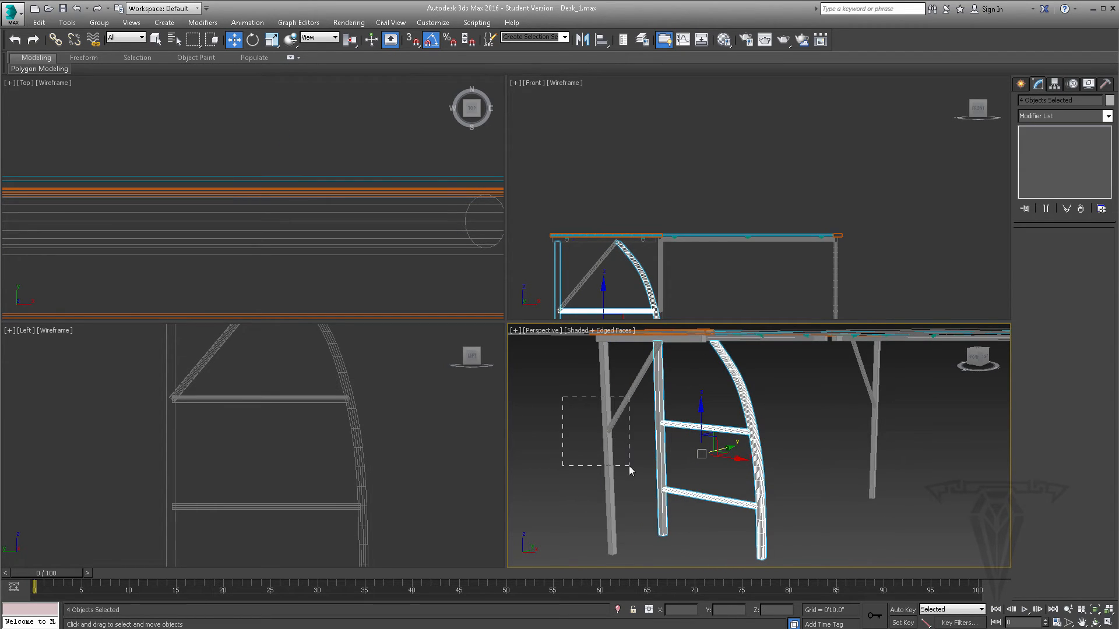
left_click_drag(629, 466, 631, 469)
scroll(255, 141, "down", 10)
middle_click_drag(229, 131, 227, 212)
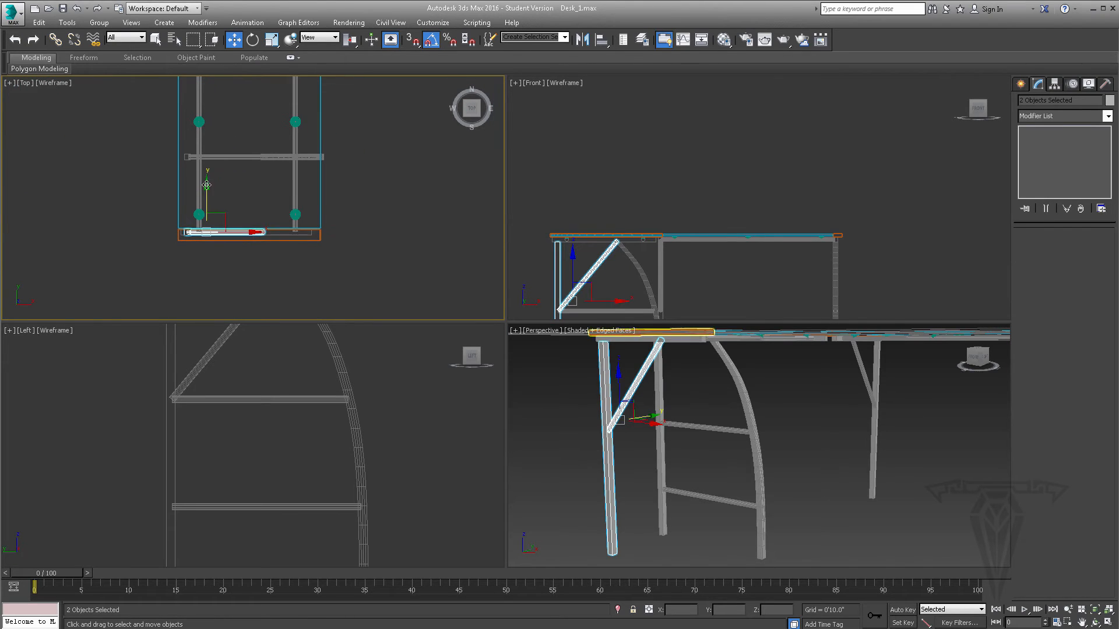
left_click_drag(208, 191, 218, 67)
middle_click_drag(234, 86, 235, 225)
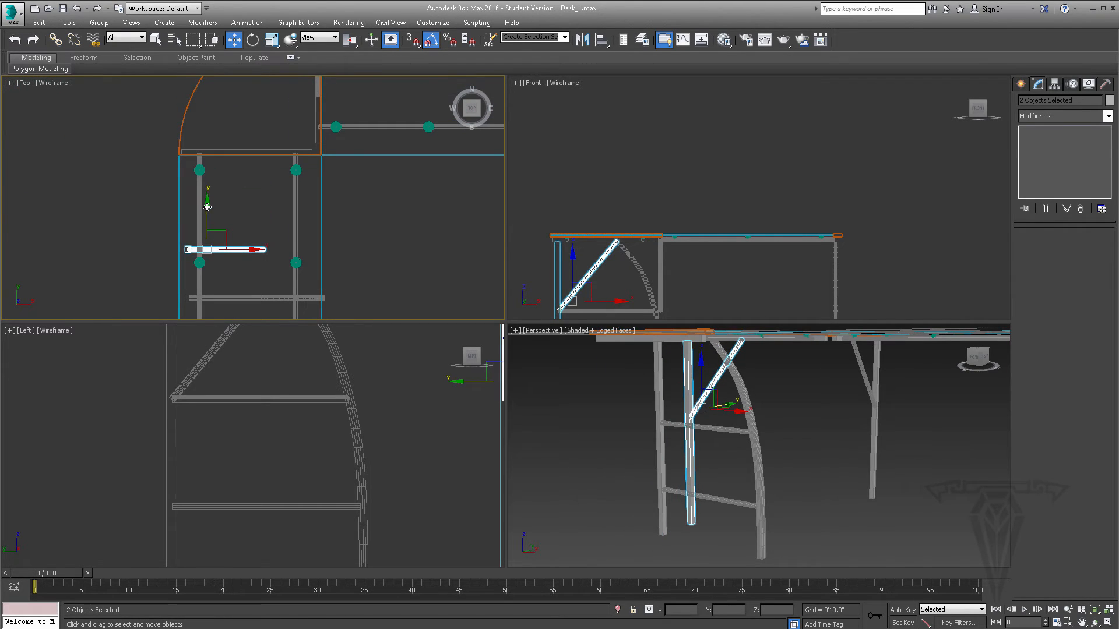
left_click_drag(207, 206, 216, 110)
- Align the braced leg and diagonal brace along Y with the crossbar under the rounded wood corner
scroll(216, 111, "up", 5)
middle_click_drag(183, 171, 199, 127)
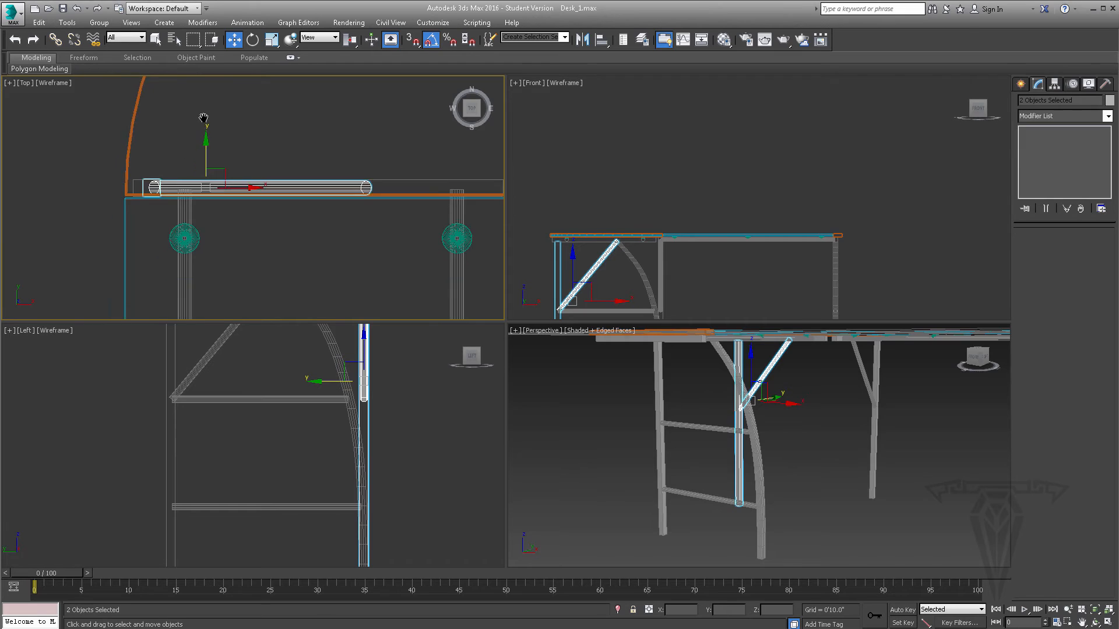
scroll(196, 132, "up", 5)
middle_click_drag(212, 202, 215, 105)
left_click_drag(235, 145, 226, 162)
scroll(233, 152, "up", 5)
- Select the curved leg, its straight leg and two rungs, and move them along Y back to the section's outer end
middle_click_drag(748, 447, 694, 425, "alt")
left_click_drag(669, 384, 598, 536)
scroll(243, 205, "down", 8)
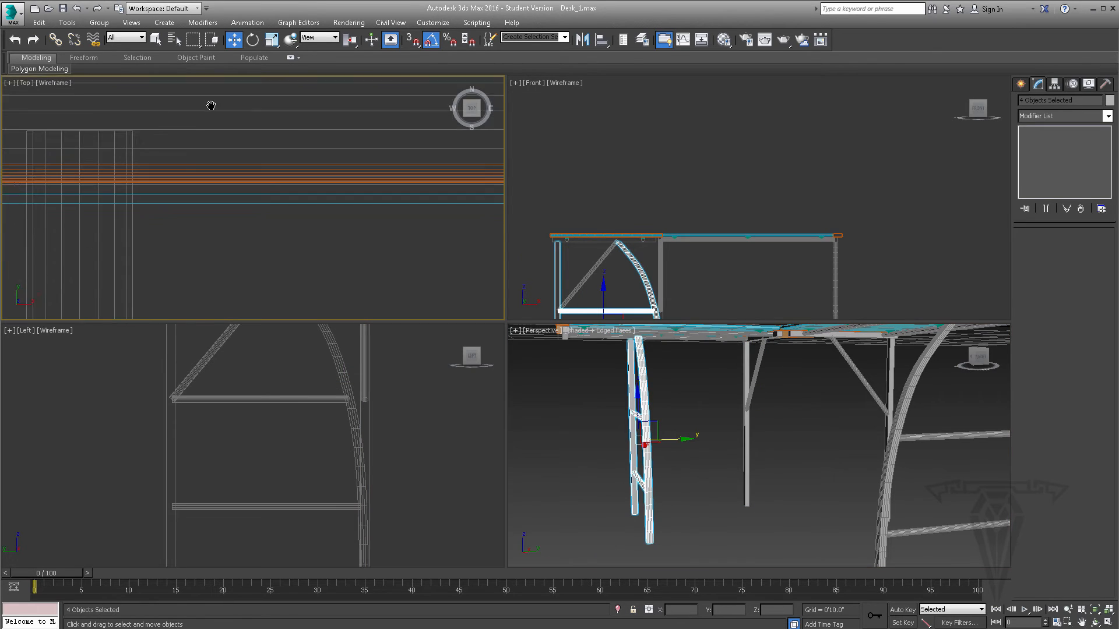
middle_click_drag(257, 222, 293, 95)
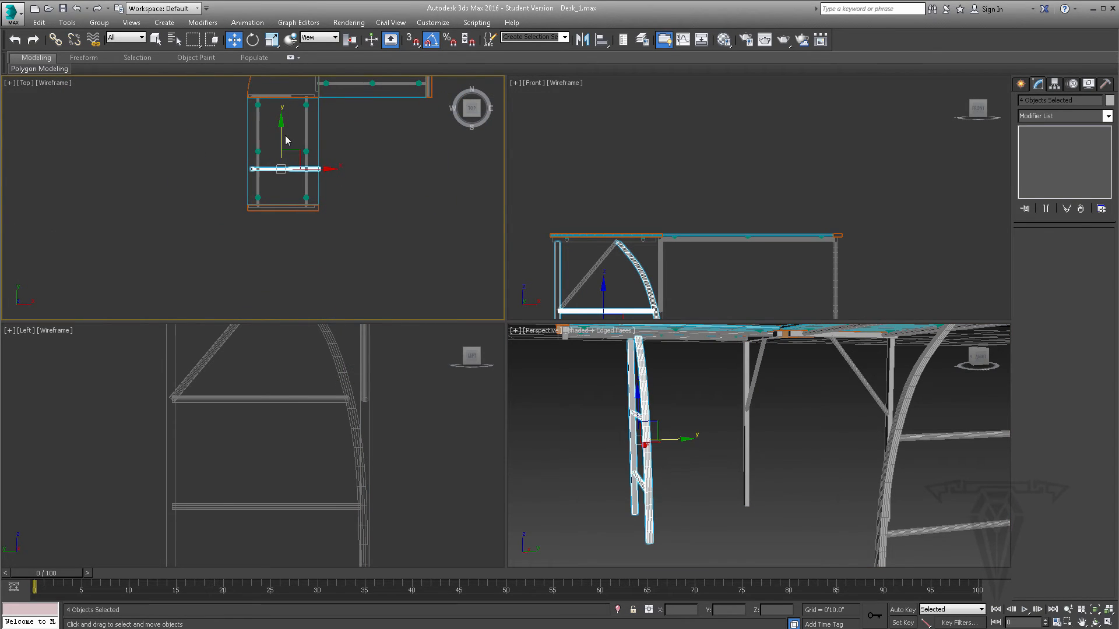
left_click_drag(282, 155, 283, 197)
- Fine-tune the curved-leg set along Y until it lines up under the wood end strip's crossbar
scroll(283, 199, "up", 9)
scroll(274, 224, "up", 3)
middle_click_drag(273, 224, 275, 125)
left_click_drag(275, 197, 285, 143)
scroll(285, 143, "up", 6)
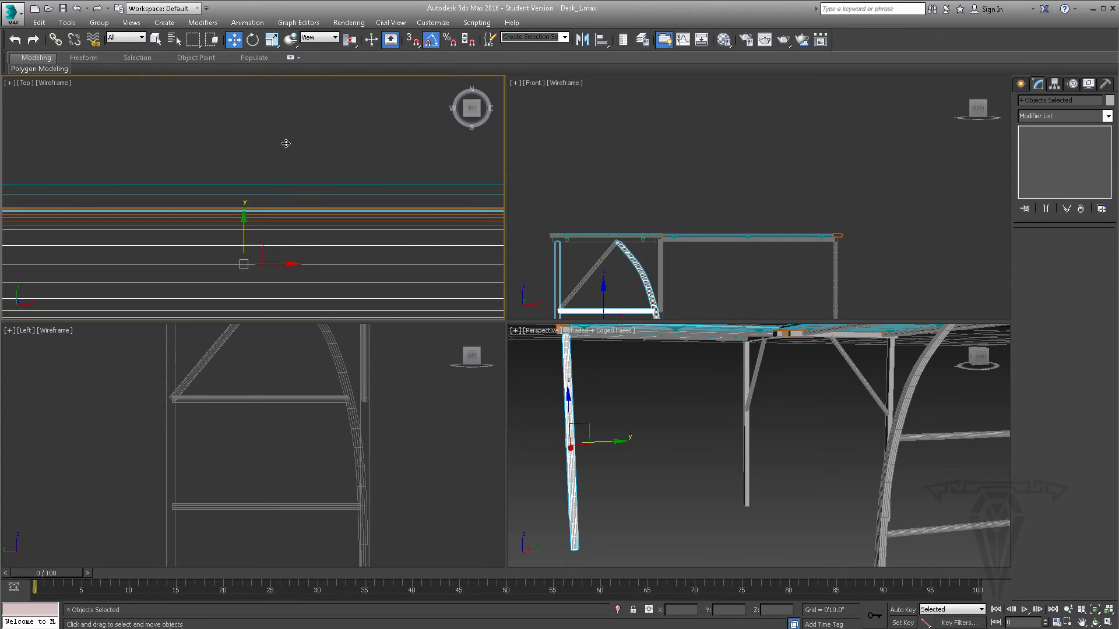
middle_click_drag(252, 208, 268, 178)
left_click_drag(259, 204, 260, 202)
- Examine the whole desk frame, compare it with the reference photo IMG_1531.JPG, and close the photo viewer
middle_click_drag(643, 387, 769, 443, "alt")
scroll(727, 449, "down", 2)
scroll(769, 443, "down", 4)
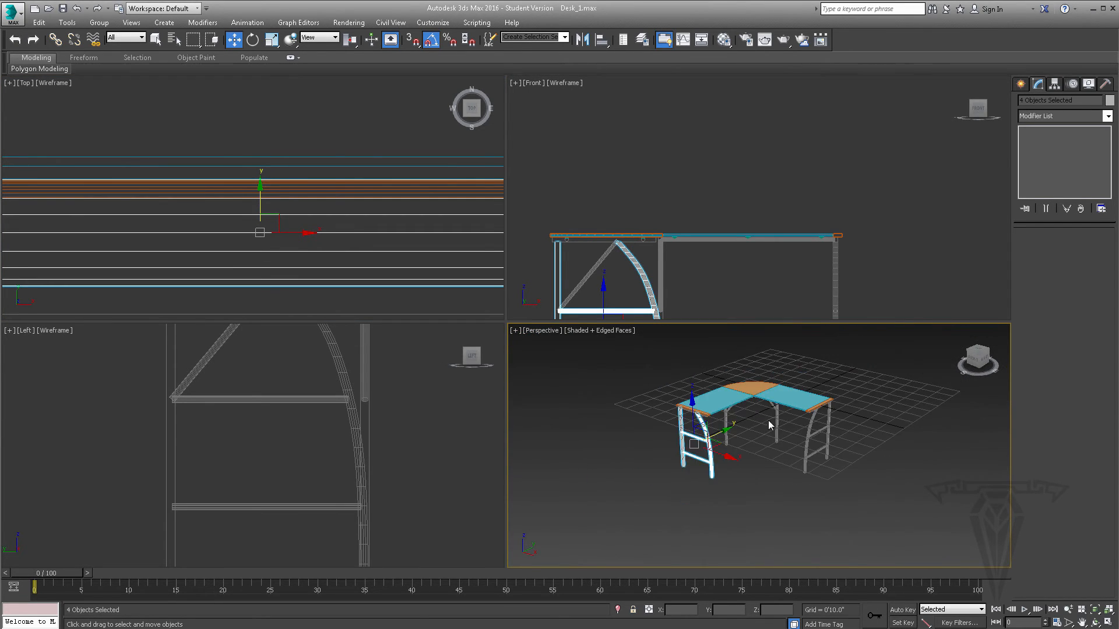
scroll(768, 422, "up", 4)
middle_click_drag(685, 479, 743, 460, "alt")
key("alt+Tab")
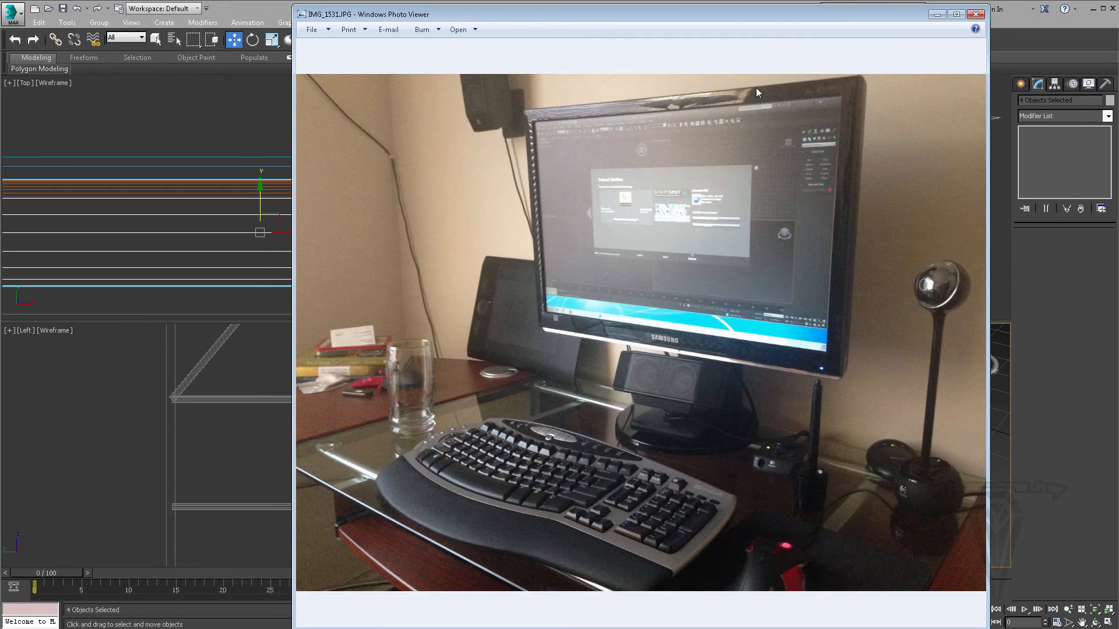
left_click_drag(771, 28, 398, 30)
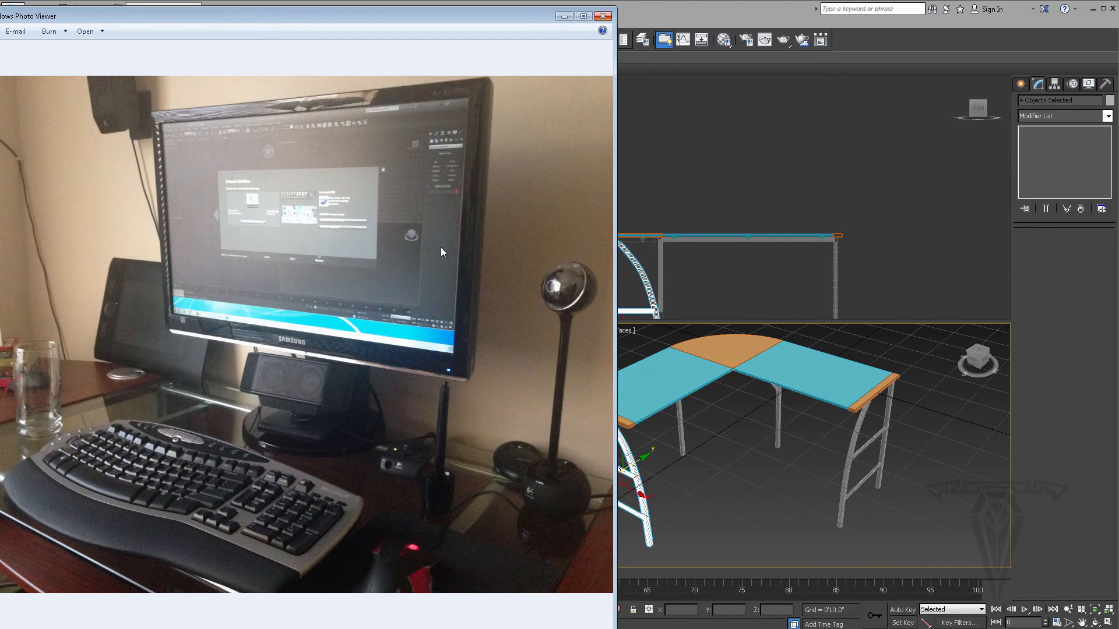
left_click(603, 17)
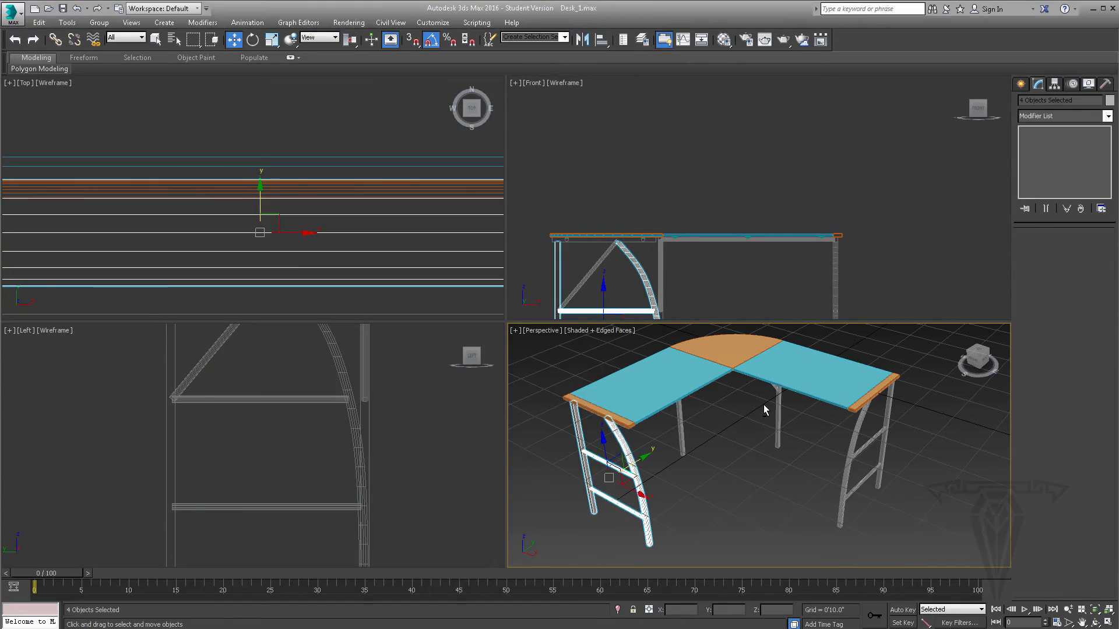
- Clone the first section's glass top downward along Z as a single copy named Back_Wood
middle_click_drag(763, 405, 808, 435, "alt")
left_click(816, 367)
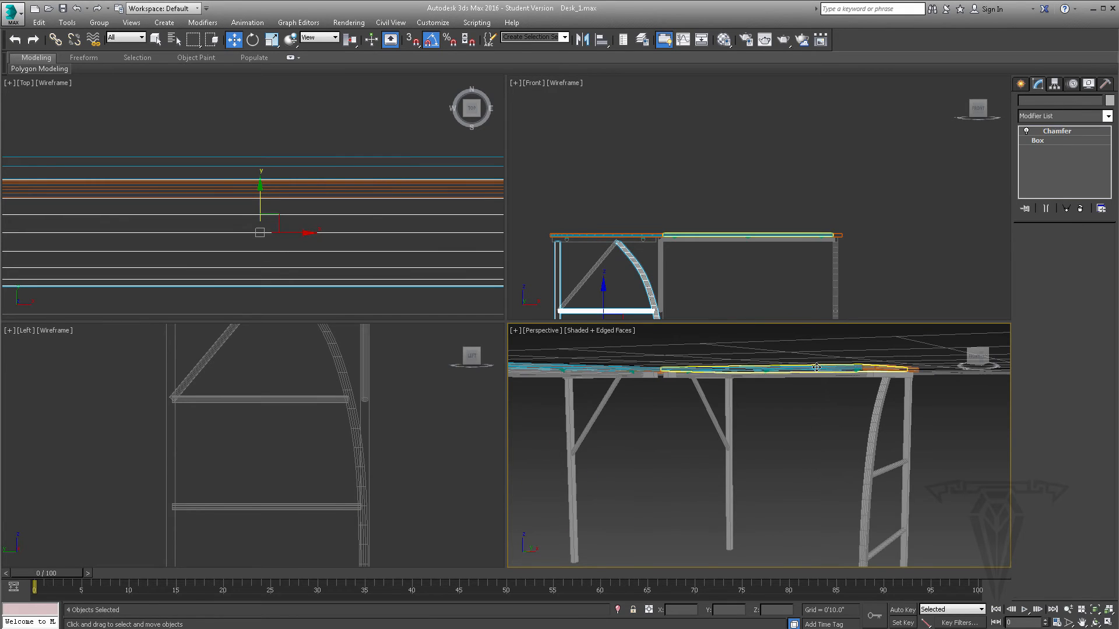
middle_click_drag(740, 258, 753, 263, "alt")
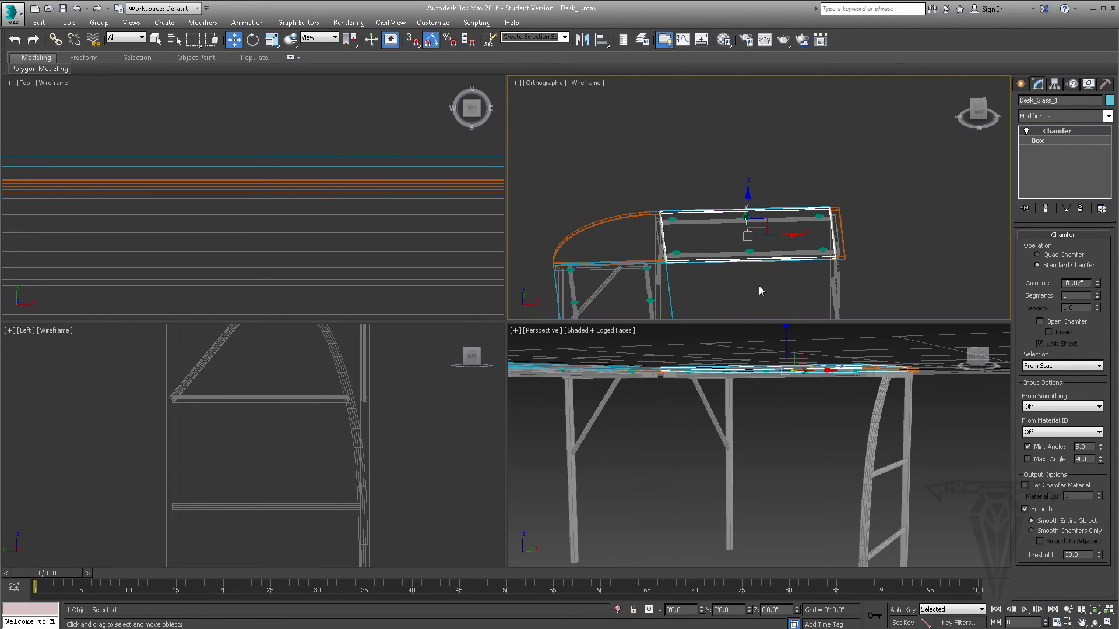
key("f")
middle_click_drag(785, 438, 789, 391, "alt")
left_click_drag(775, 333, 775, 367, "shift")
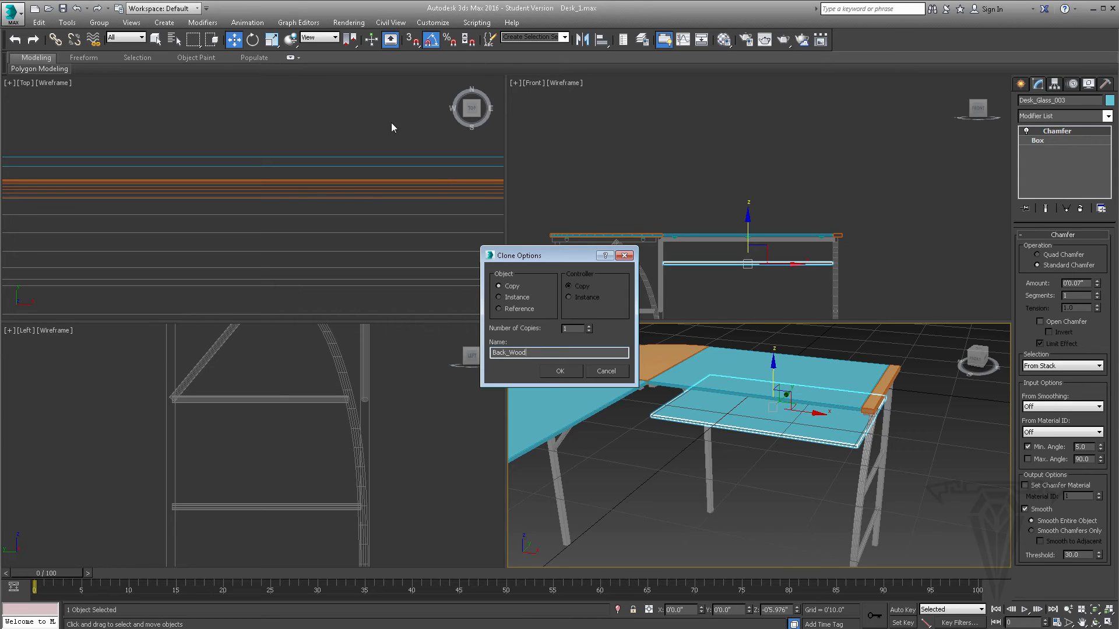
left_click(562, 371)
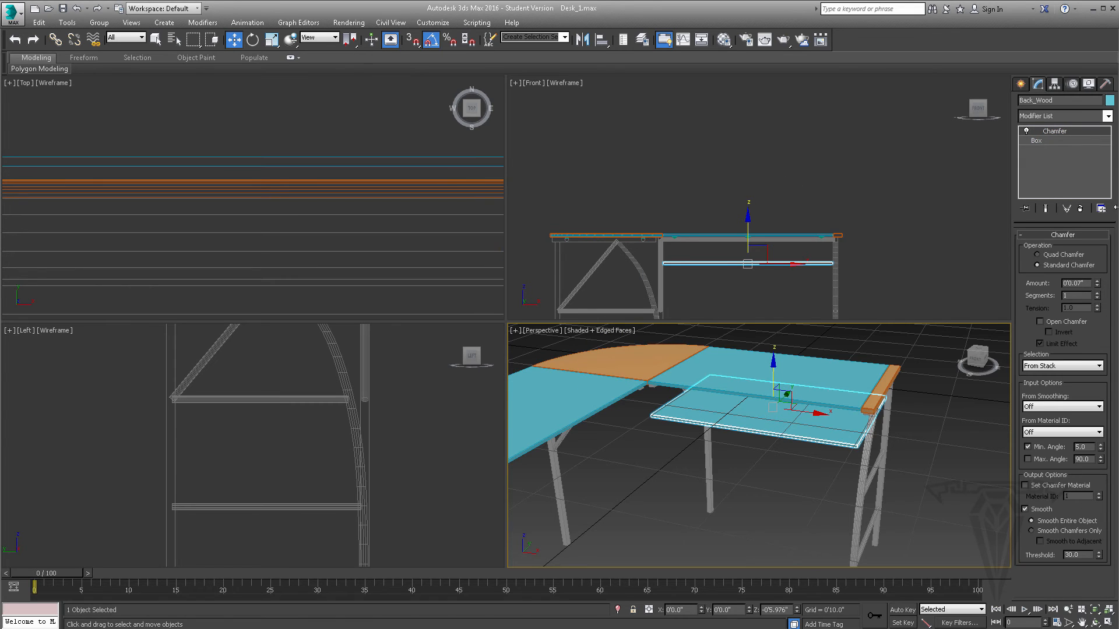
- Delete the Chamfer modifier from Back_Wood and rotate the panel 90 degrees about X so it stands upright
right_click(1067, 131)
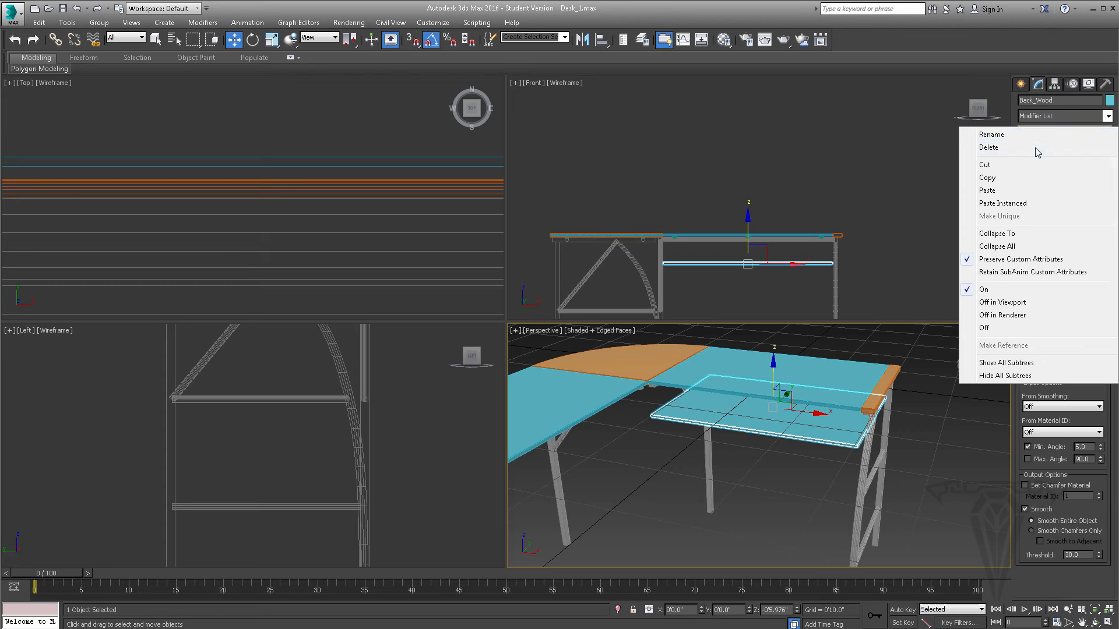
left_click(972, 147)
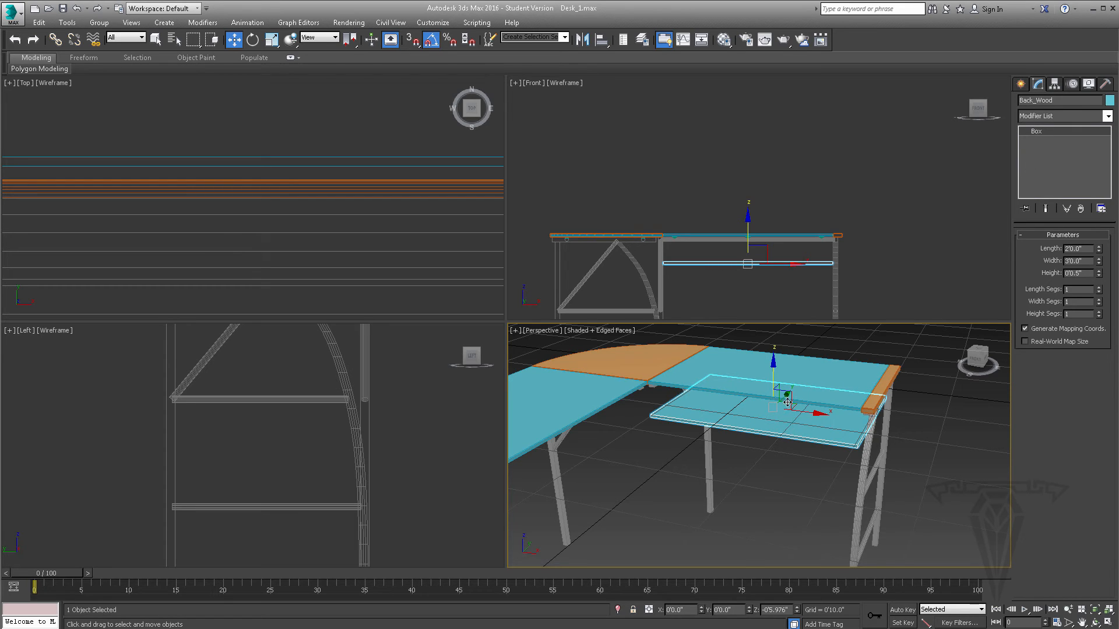
scroll(787, 402, "up", 2)
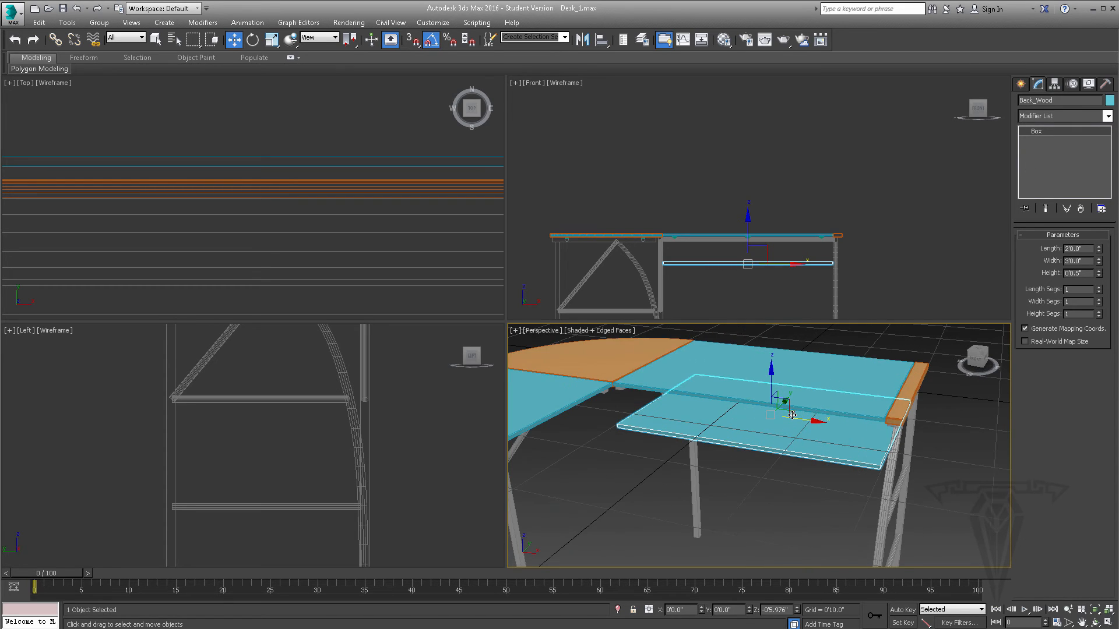
left_click(254, 41)
left_click_drag(761, 391, 760, 445)
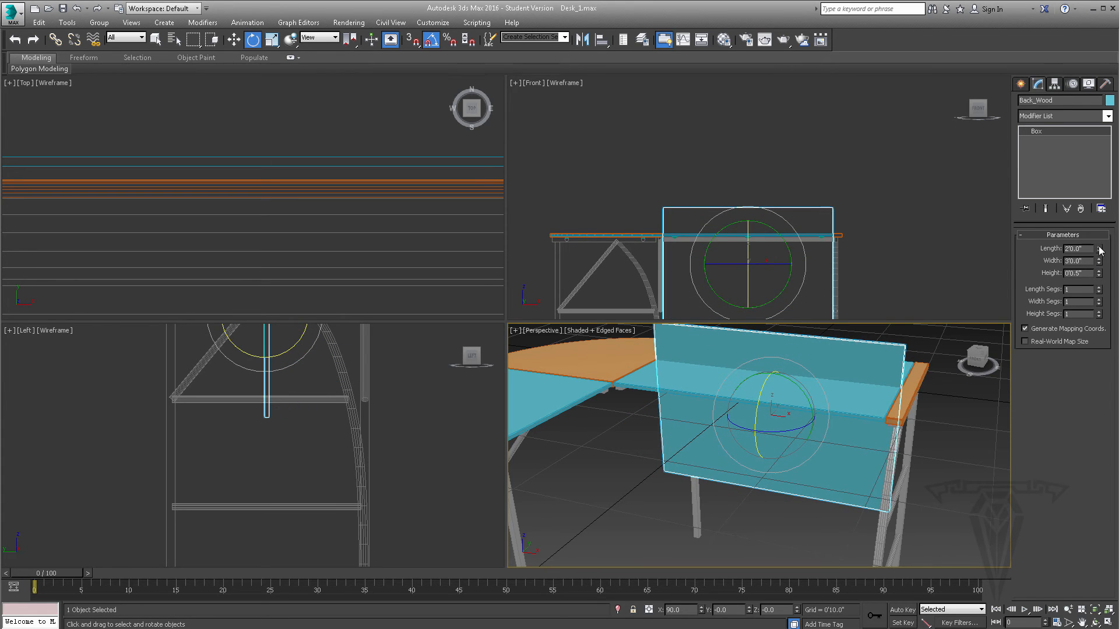
- Set the Back_Wood box length to 0'7.0"
left_click_drag(1098, 252, 1101, 290)
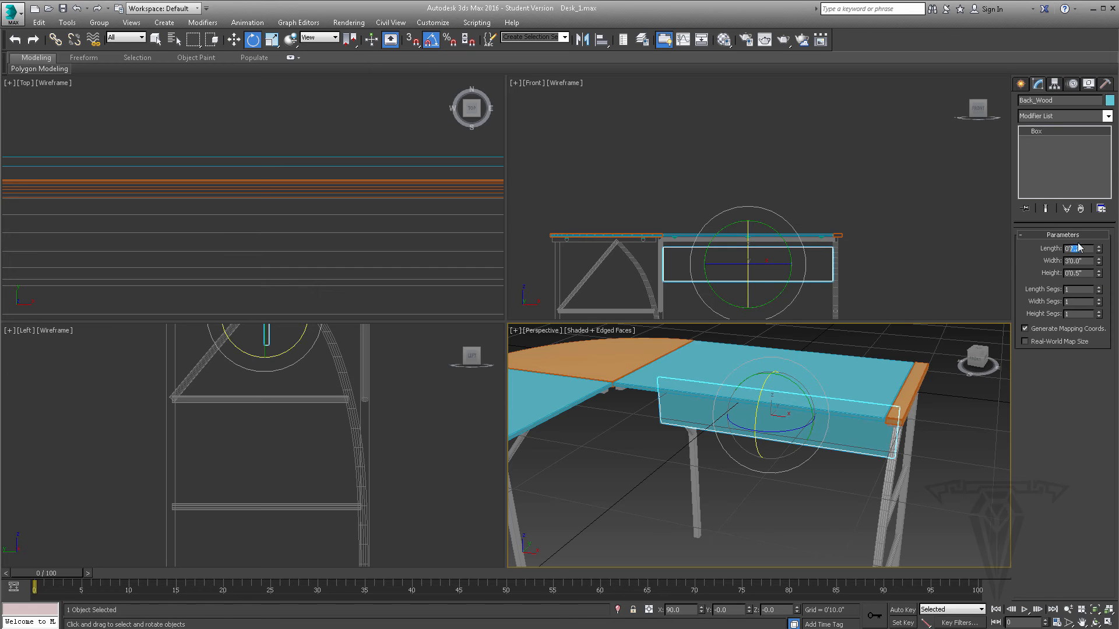
type("7")
key("Return")
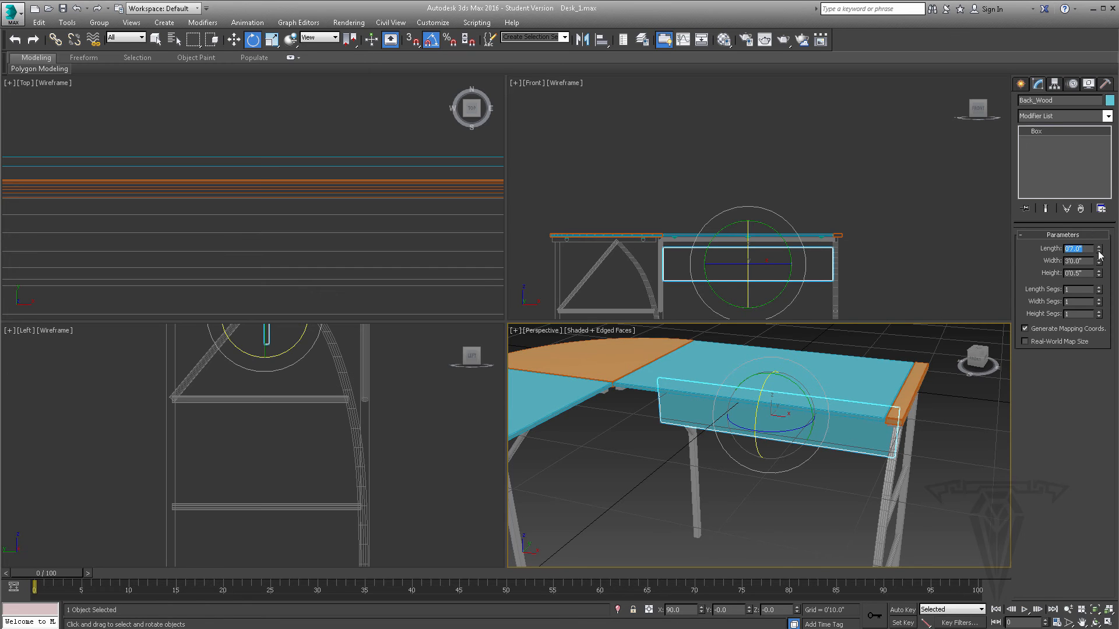
- Move Back_Wood along Y to the rear of the section, between the two straight back legs
left_click(236, 40)
scroll(247, 115, "down", 10)
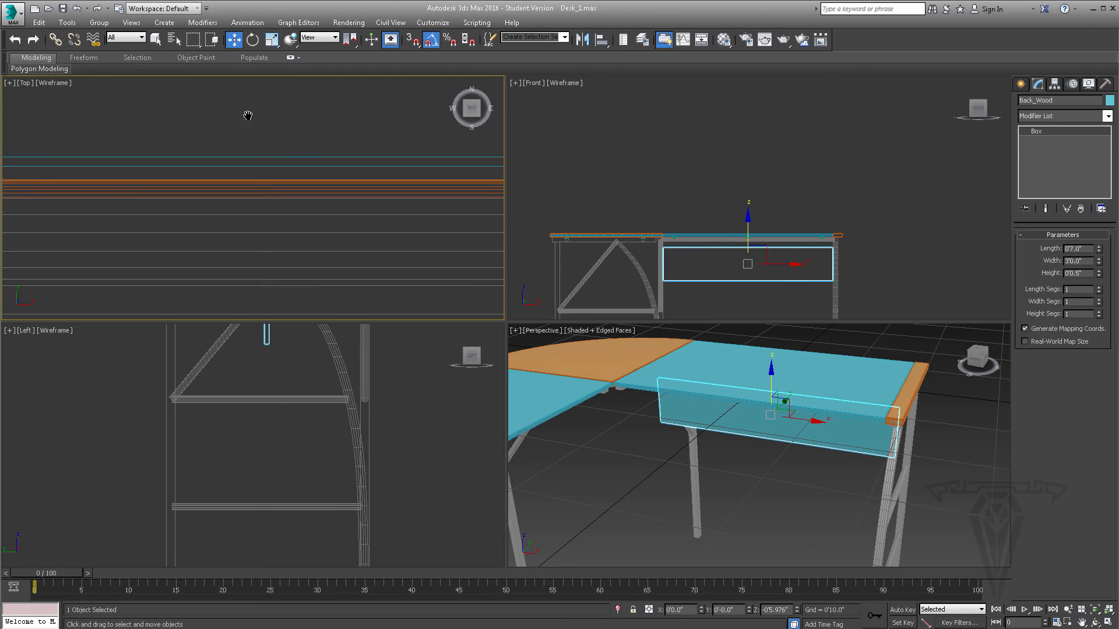
middle_click_drag(247, 105, 244, 226)
scroll(244, 213, "up", 8)
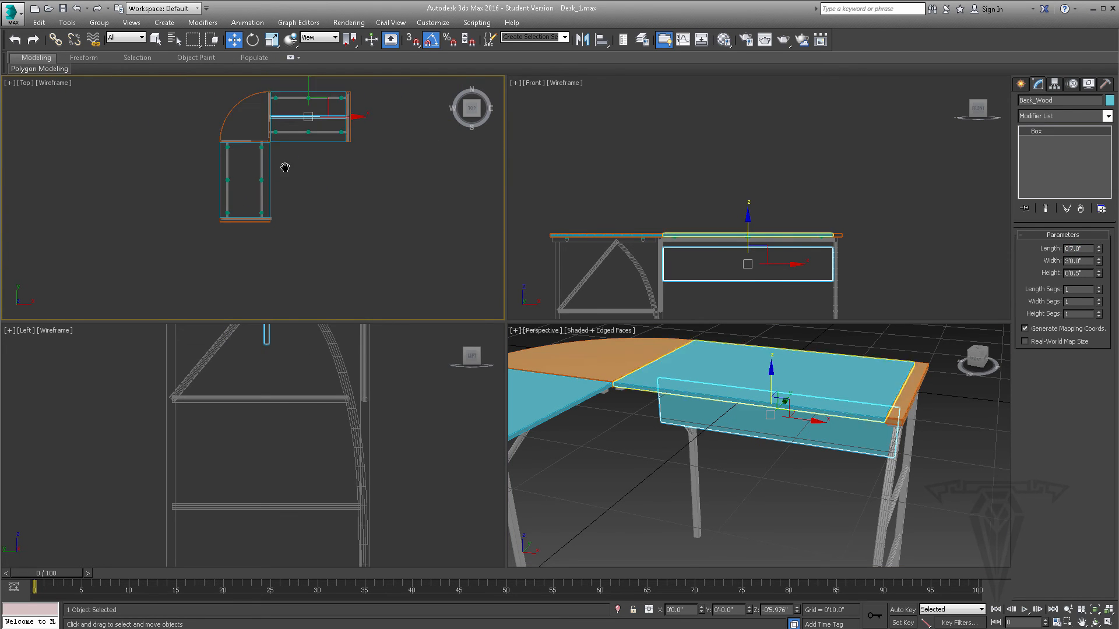
left_click_drag(288, 175, 291, 97)
scroll(300, 126, "up", 3)
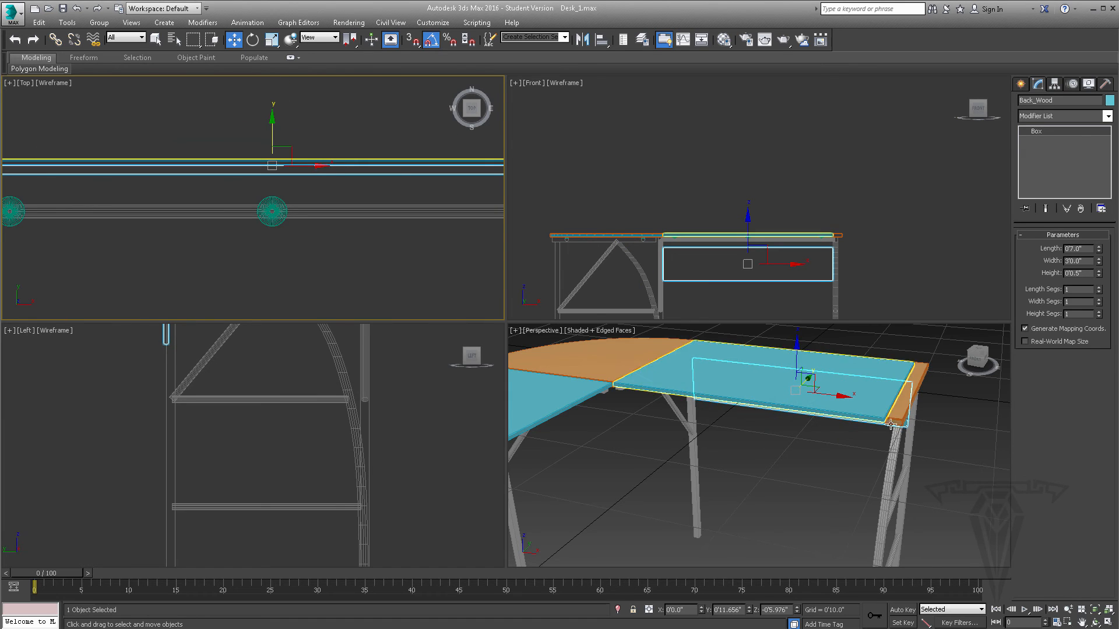
middle_click_drag(814, 343, 823, 394, "alt")
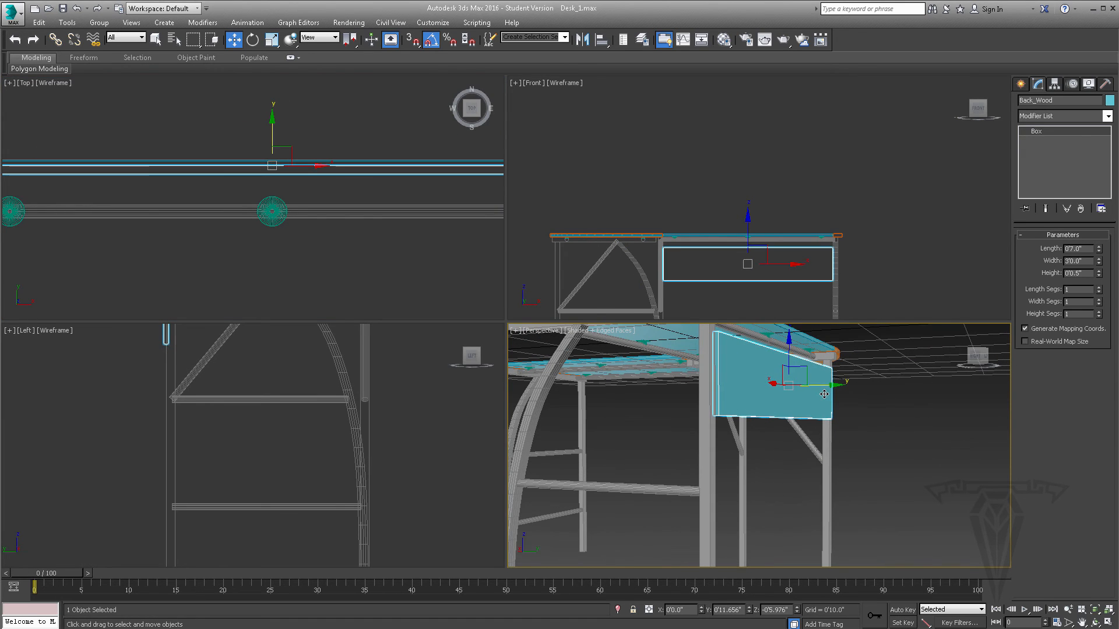
left_click_drag(824, 386, 820, 387)
middle_click_drag(819, 387, 805, 388, "alt")
- Center Back_Wood on the back leg's thickness and raise it slightly, to about Y 0'11.149" and Z -0'5.663"
middle_click_drag(353, 392, 415, 494)
scroll(206, 371, "up", 2)
scroll(206, 372, "up", 3)
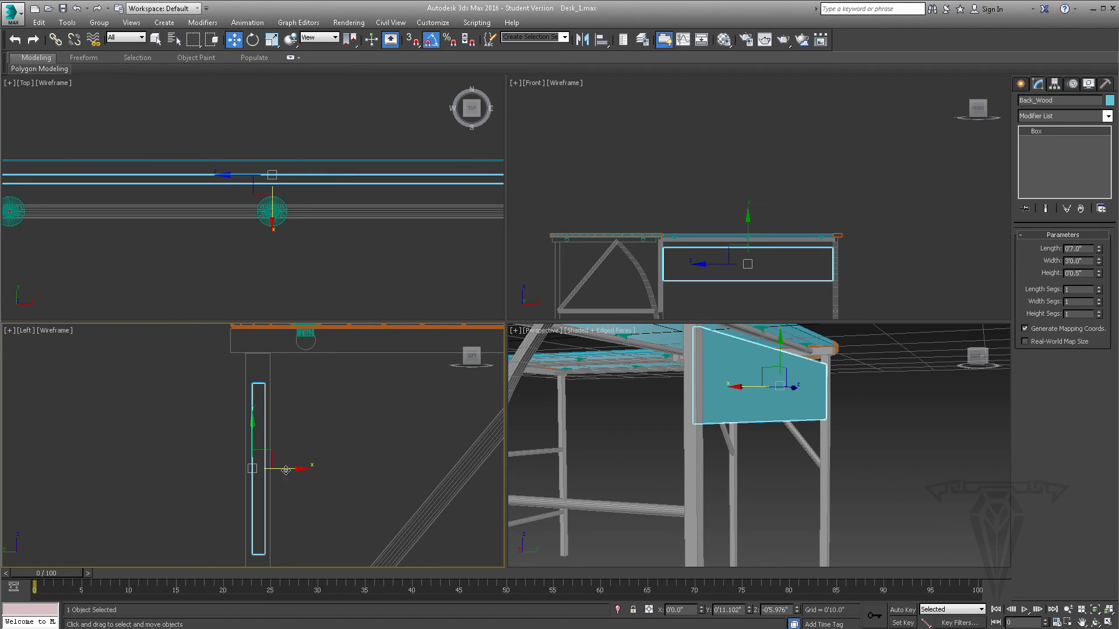
left_click_drag(286, 470, 250, 421)
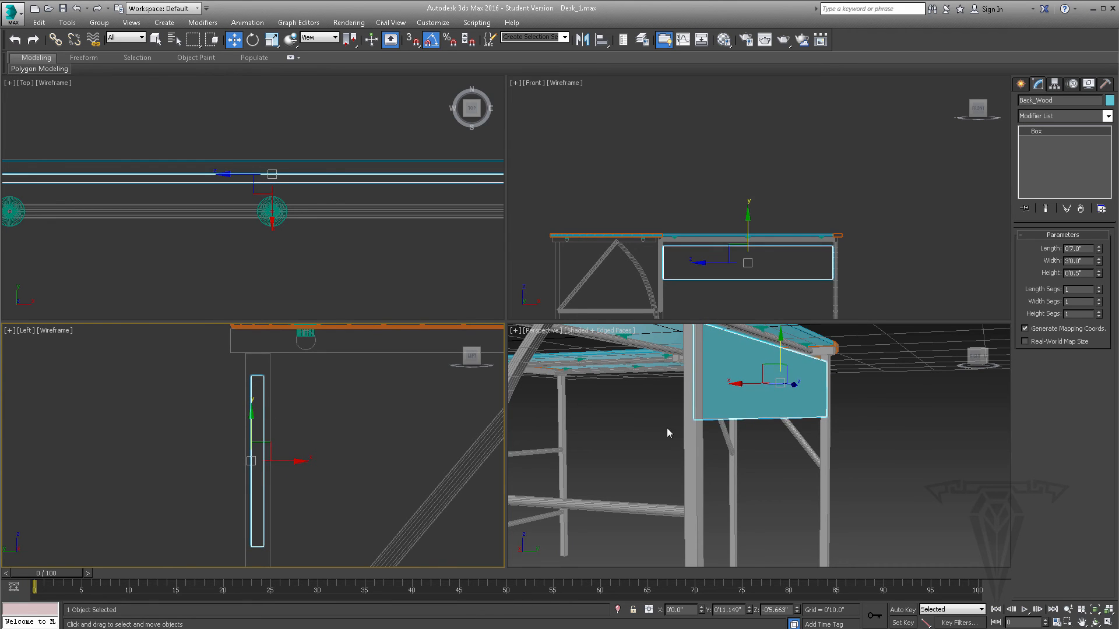
- Change Back_Wood's object color to the light orange used for the wood parts
middle_click_drag(669, 431, 789, 420, "alt")
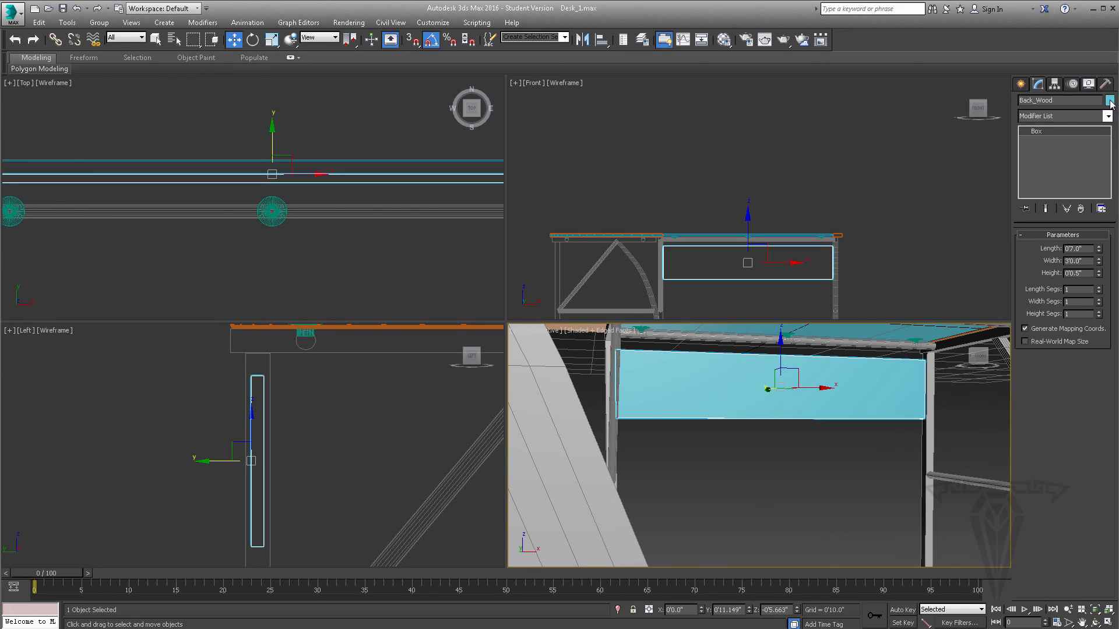
left_click(1109, 101)
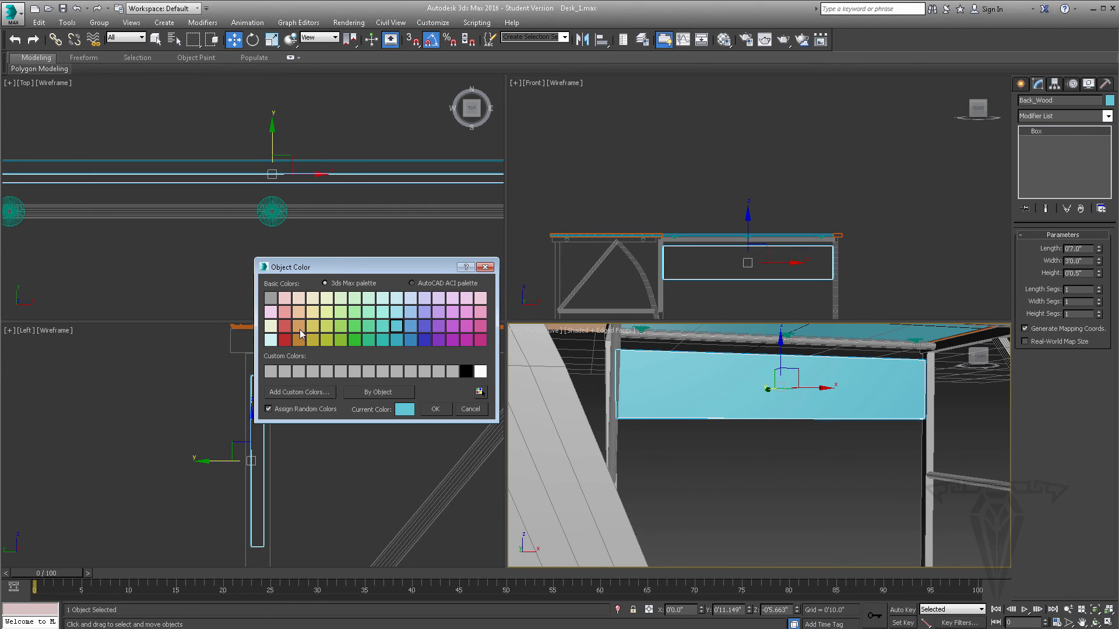
left_click(298, 327)
left_click(435, 409)
- Copy the Chamfer modifier from the section's wood end strip Desk_Wood_2in_1 and paste it onto Back_Wood
middle_click_drag(769, 415, 669, 403, "alt")
scroll(705, 289, "up", 5)
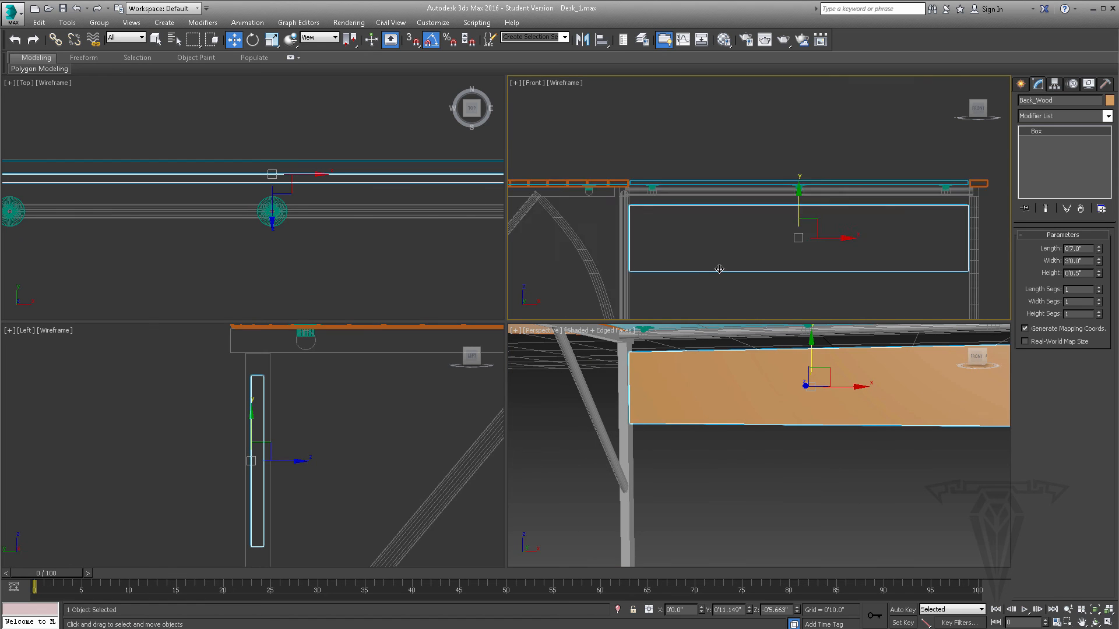
scroll(719, 269, "down", 6)
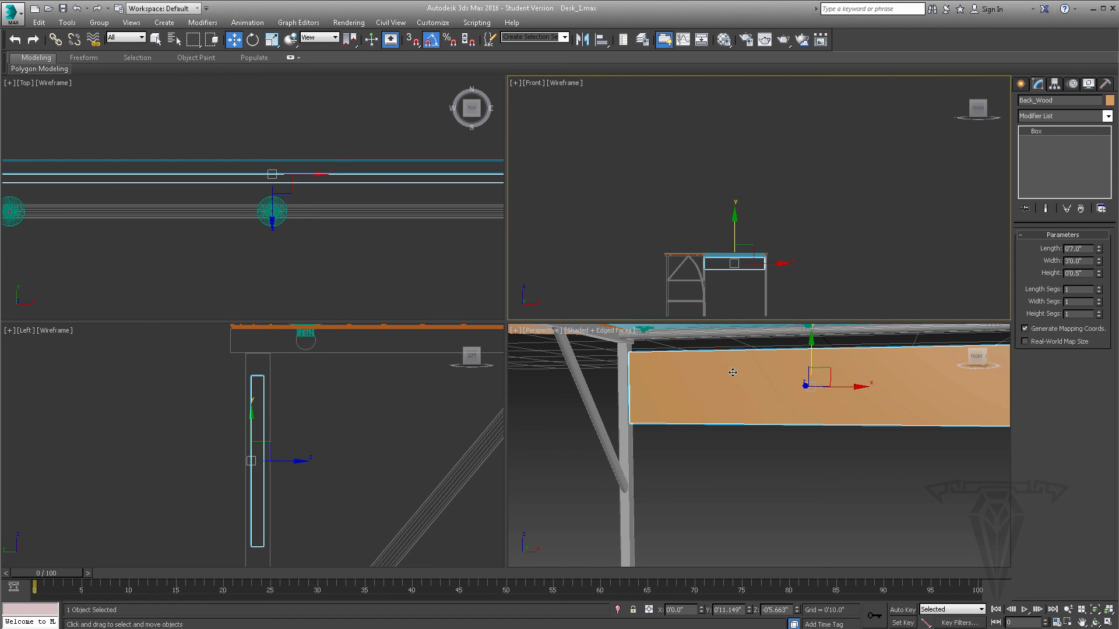
middle_click_drag(732, 372, 767, 437, "alt")
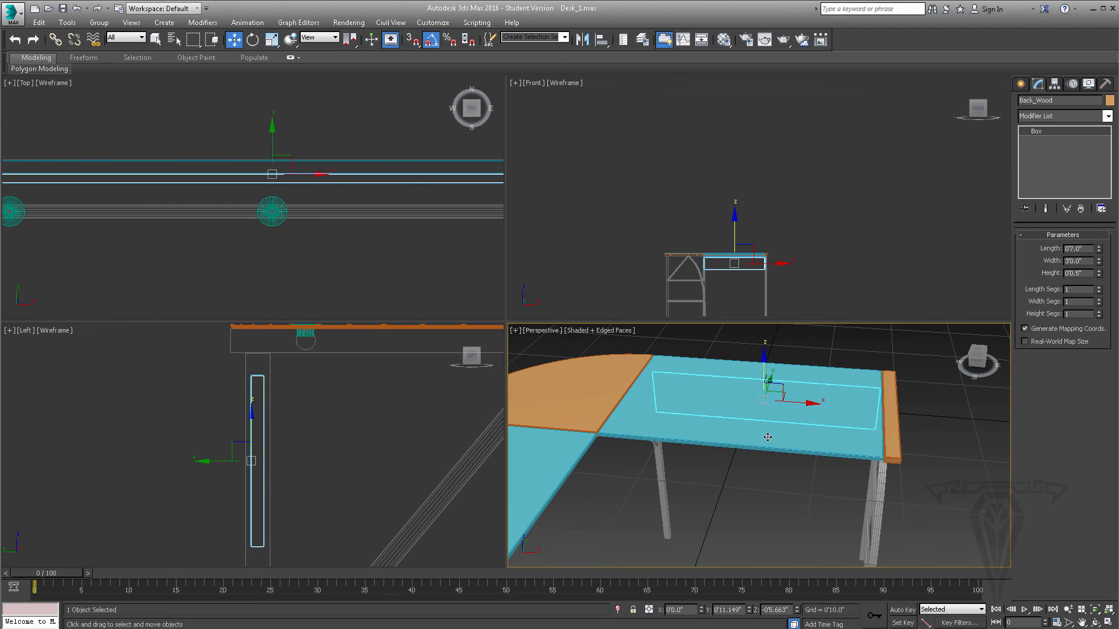
left_click(894, 401)
right_click(1067, 128)
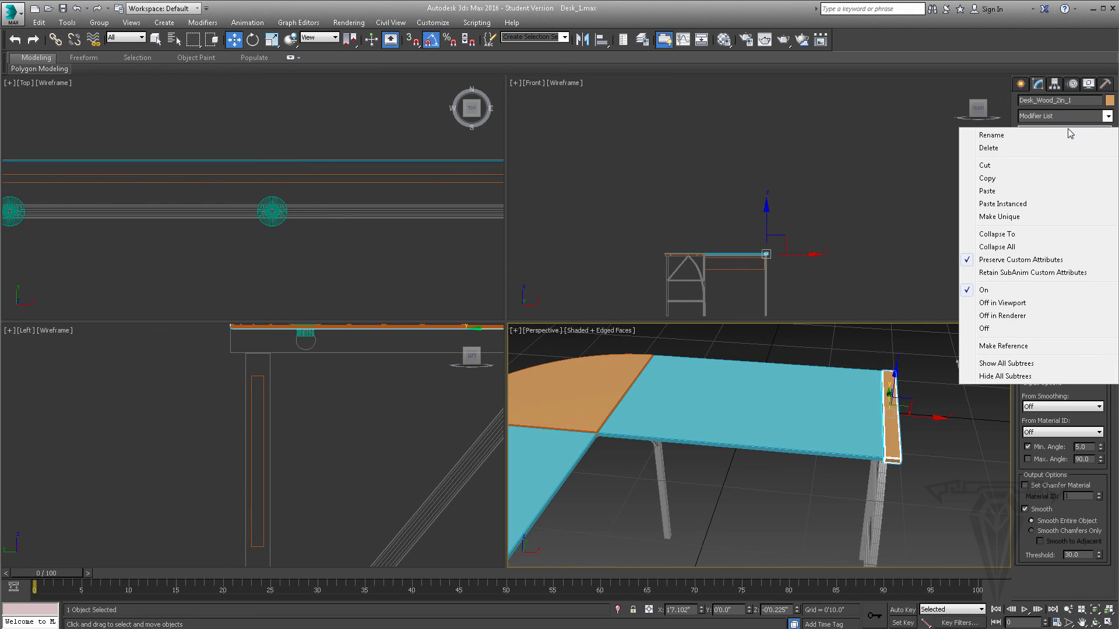
left_click(994, 182)
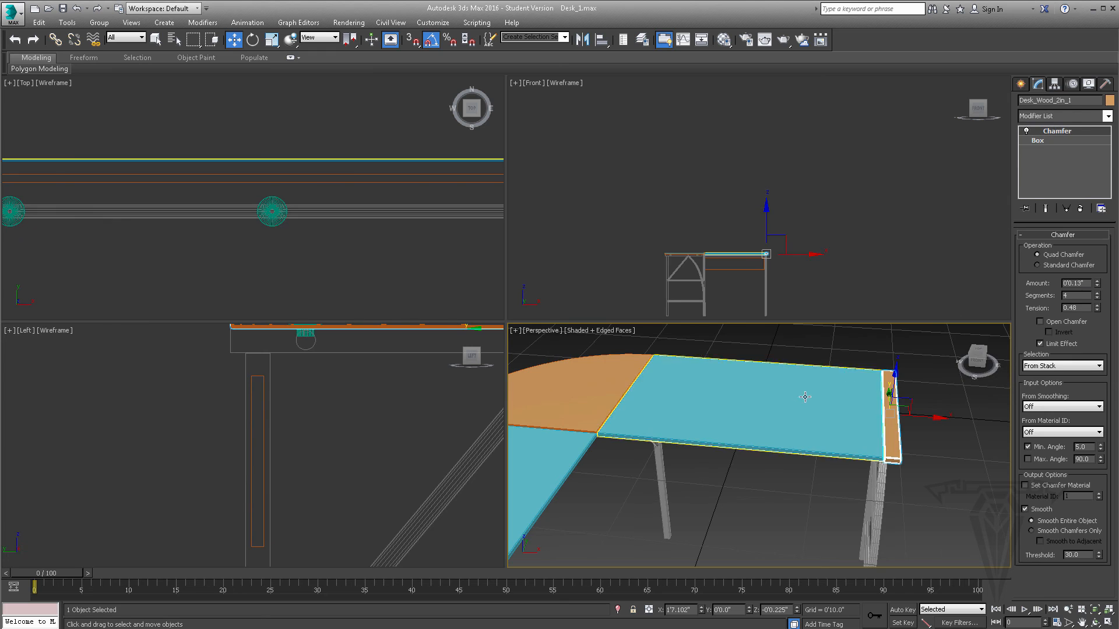
middle_click_drag(806, 395, 801, 366, "alt")
left_click(796, 441)
right_click(1053, 157)
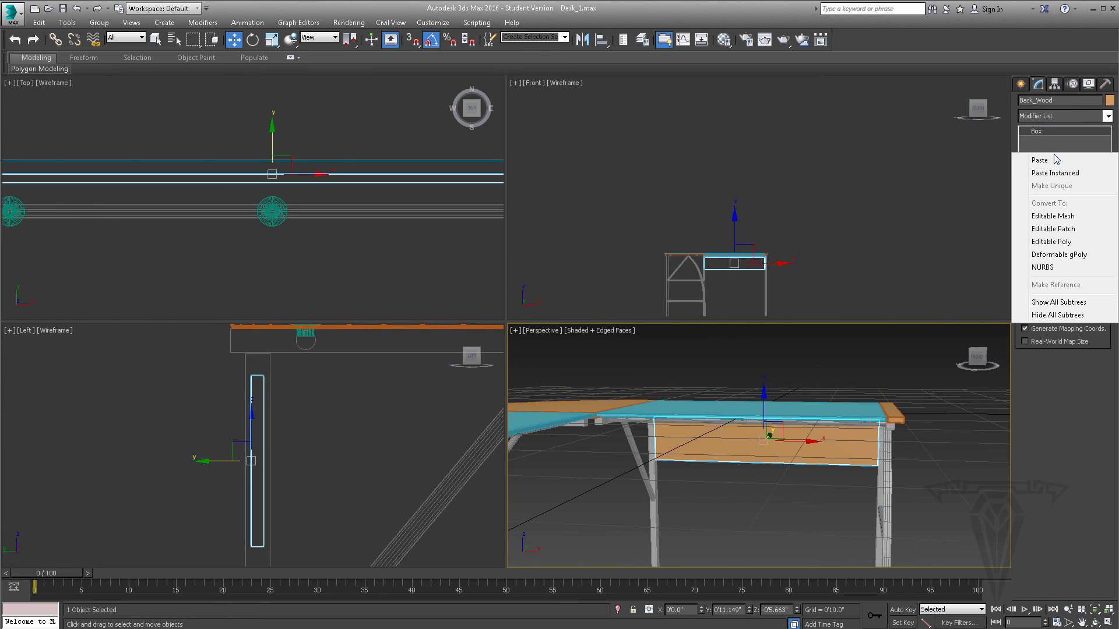
left_click(1053, 161)
middle_click_drag(741, 443, 808, 393, "alt")
mouse_move(739, 396)
middle_mouse_down("alt")
mouse_move(723, 401)
mouse_move(800, 394)
mouse_move(723, 404)
mouse_move(746, 390)
middle_mouse_up("alt")
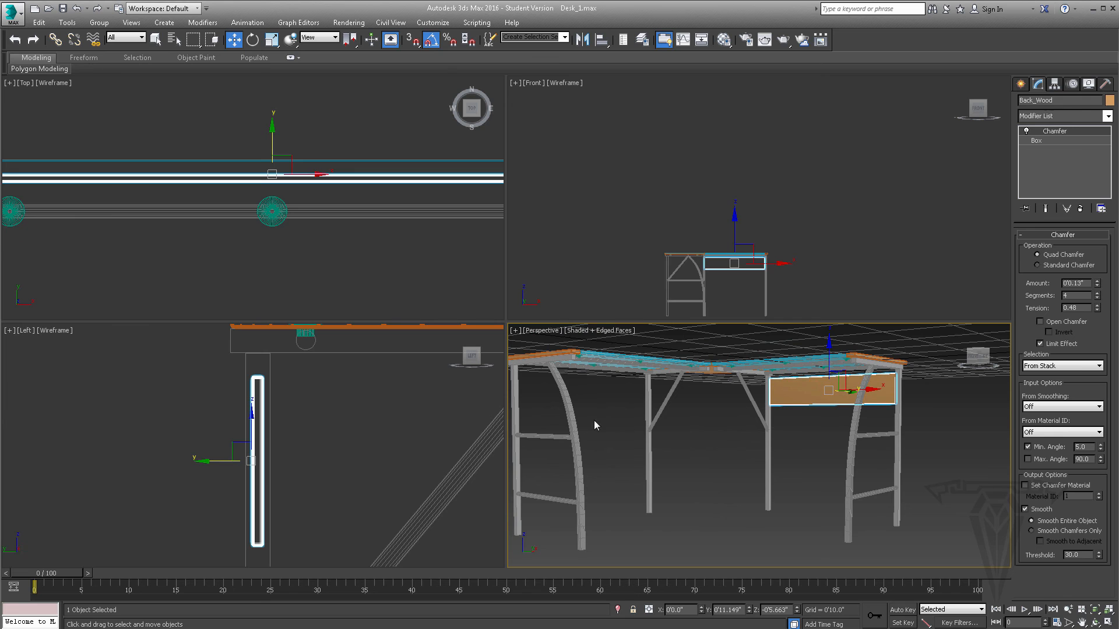
middle_click_drag(533, 395, 537, 411, "alt")
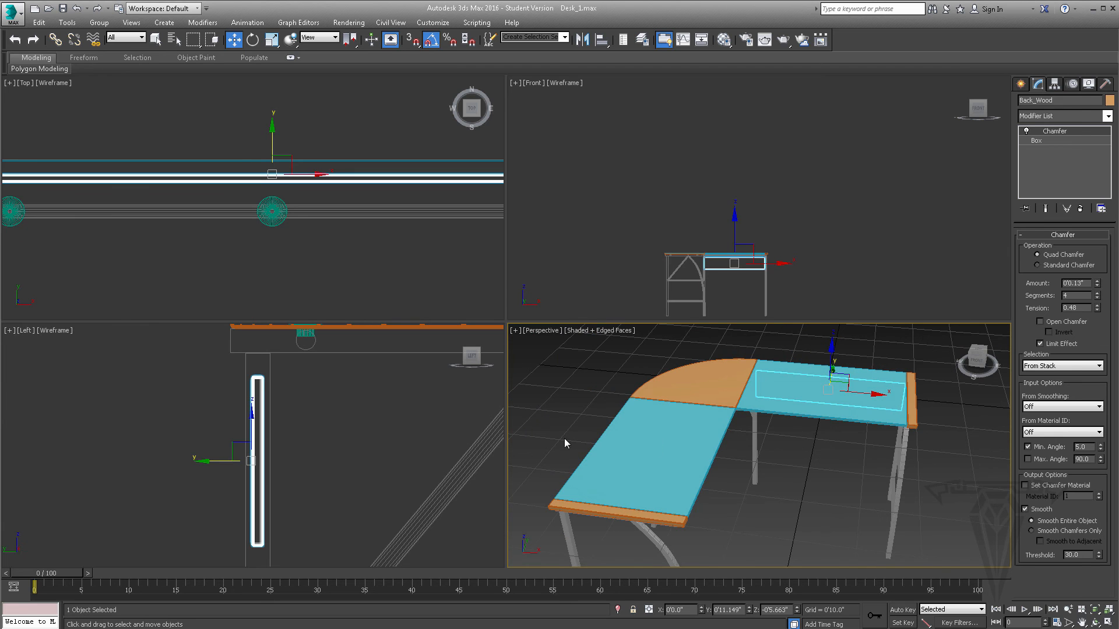
middle_click_drag(738, 468, 753, 437, "alt")
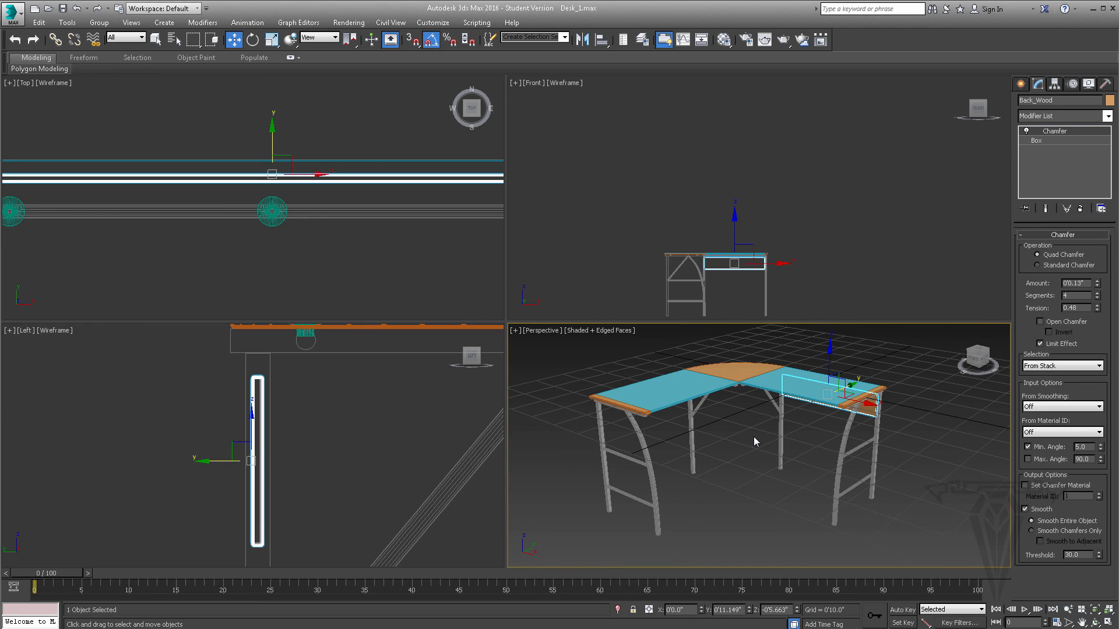